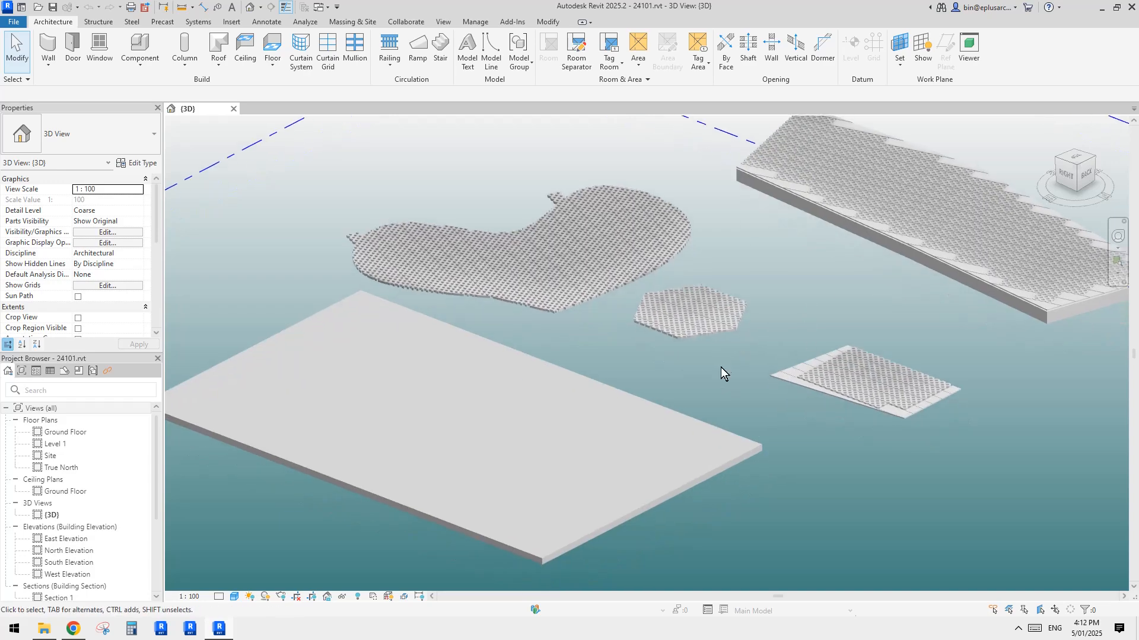
Look over the paving samples by selecting the rectangular floor and a panel of the hexagonal area
scroll(671, 365, "up", 3)
left_click(653, 417)
scroll(714, 356, "up", 1)
middle_click_drag(714, 355, 695, 437)
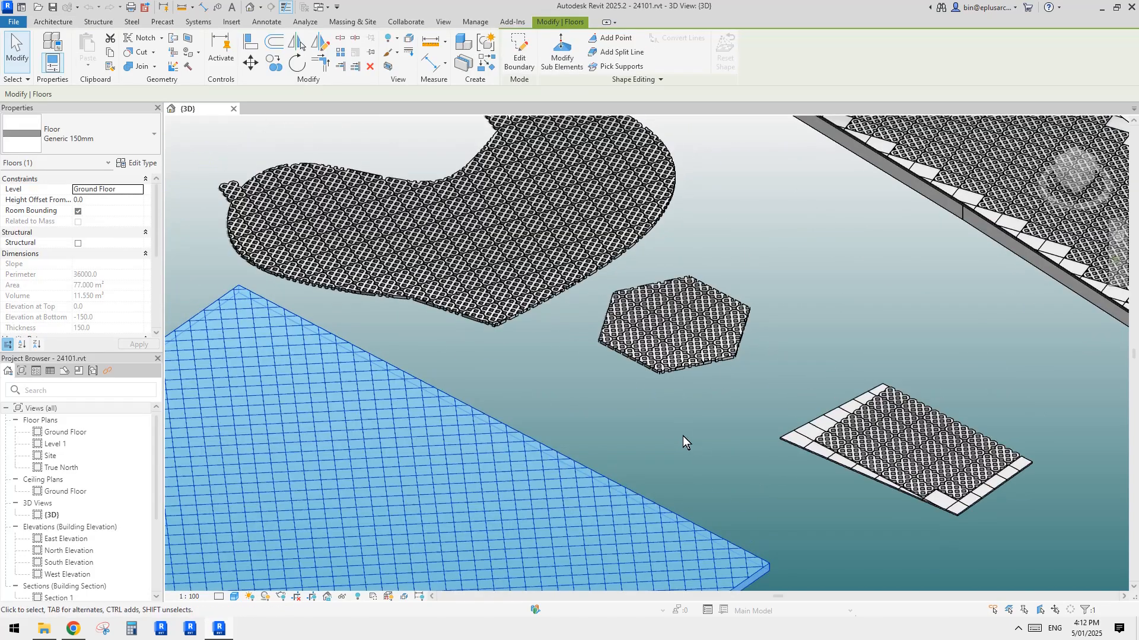
left_click(649, 371)
scroll(659, 364, "up", 3)
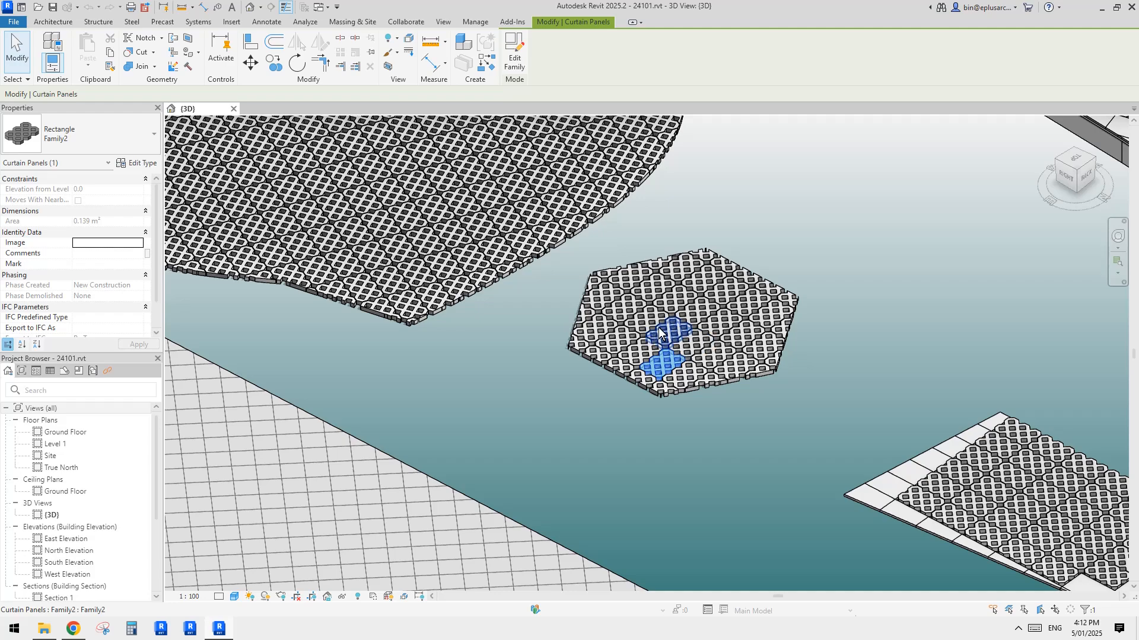
scroll(660, 334, "down", 3)
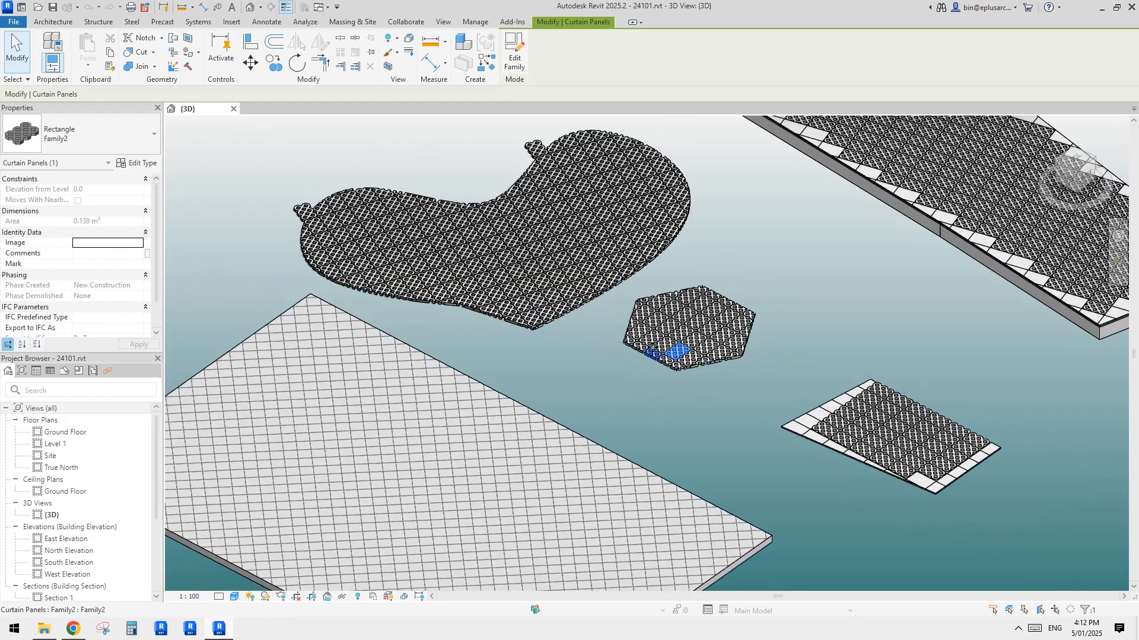
middle_click_drag(786, 428, 782, 380)
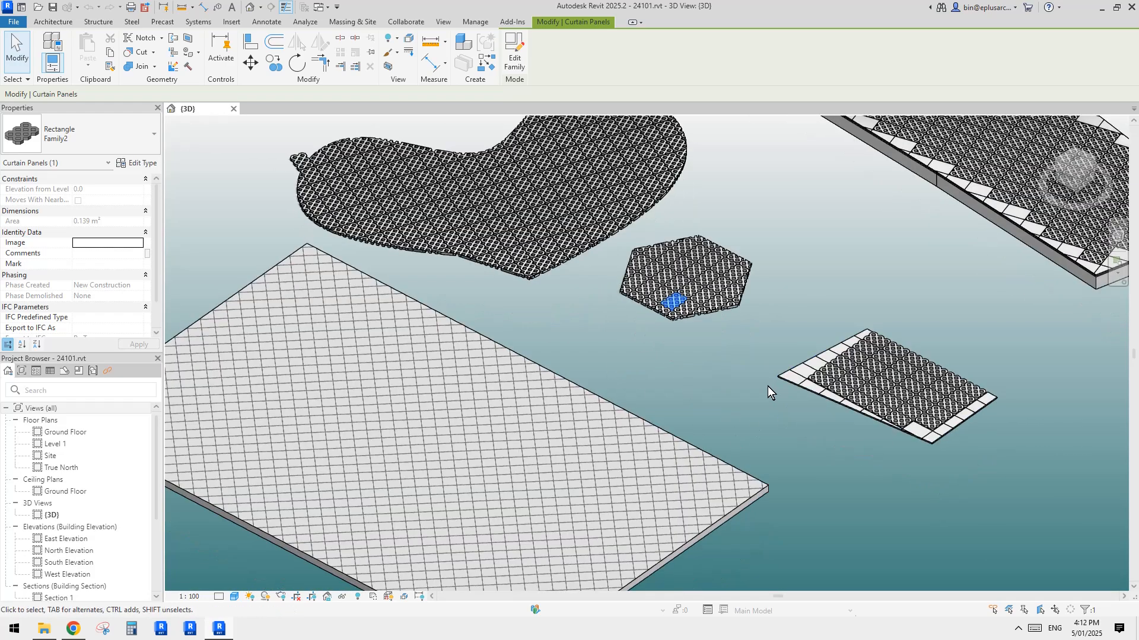
scroll(728, 344, "down", 1)
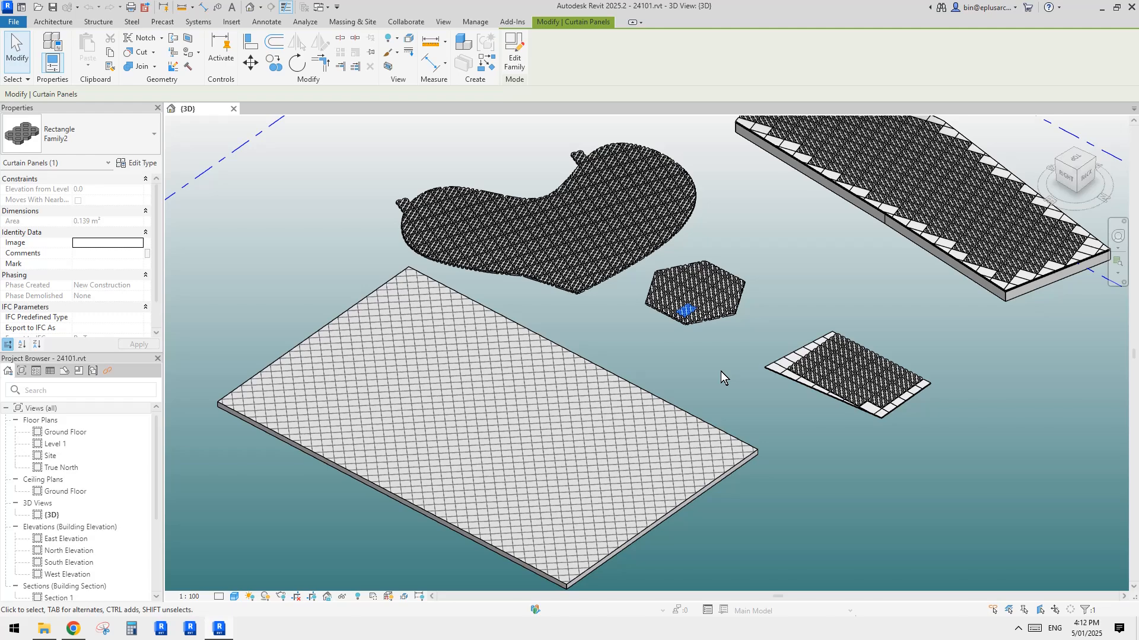
middle_click_drag(721, 371, 675, 370, "shift")
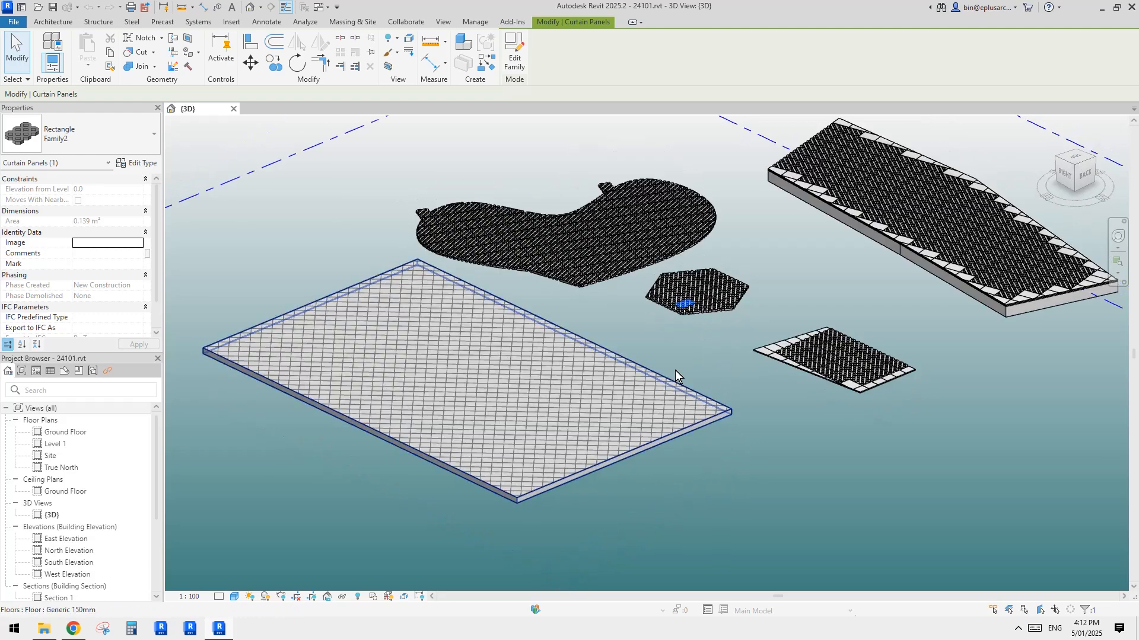
Examine the rectangular floor's surface pattern and type properties
scroll(587, 407, "up", 2)
left_click(587, 407)
scroll(611, 399, "up", 1)
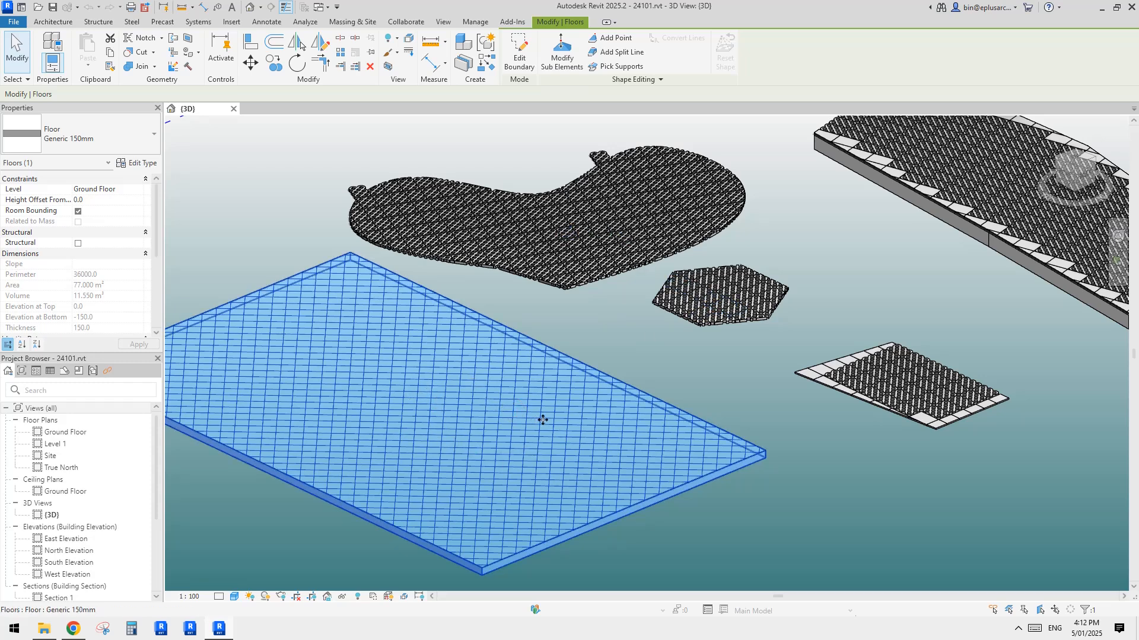
middle_click_drag(542, 420, 494, 457, "shift")
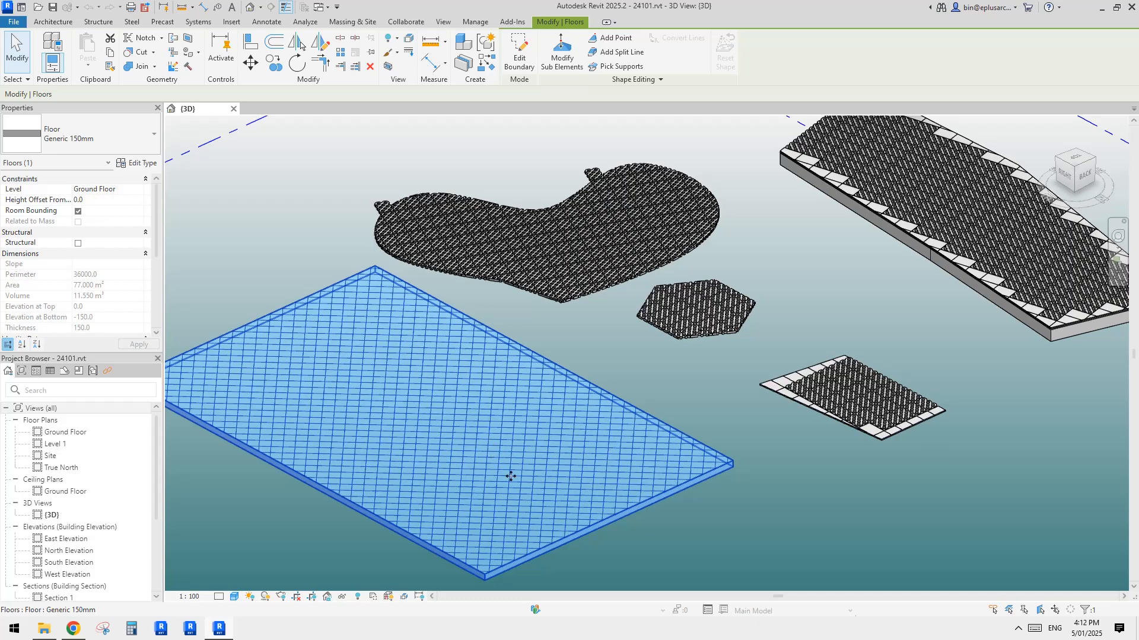
middle_click_drag(522, 447, 535, 429)
left_click(501, 408)
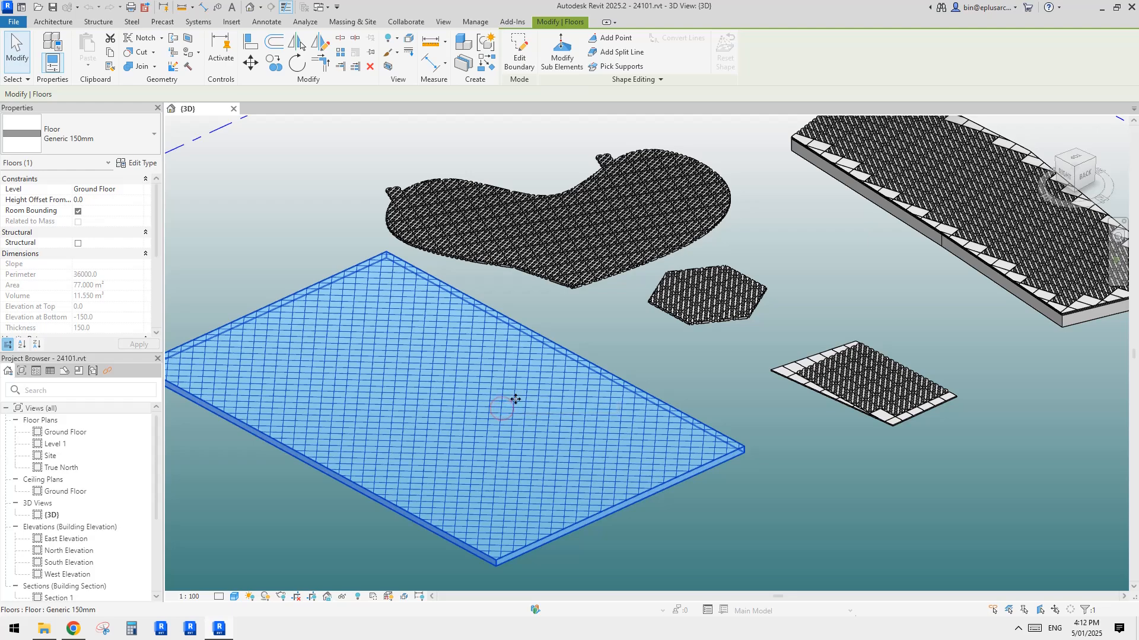
middle_click_drag(511, 390, 491, 402)
key("Escape")
Examine the small four-sided paving sample, selecting one of its grid lines and its sloped glazing roof to review the properties
middle_click_drag(818, 365, 753, 407)
scroll(752, 407, "up", 1)
scroll(707, 401, "down", 2)
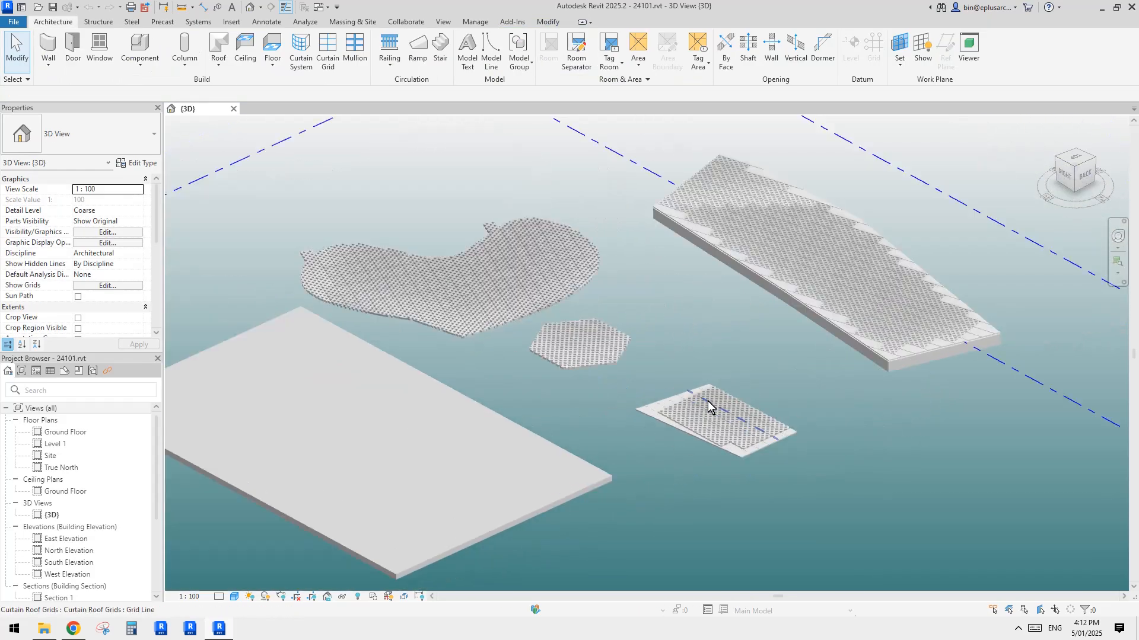
scroll(707, 401, "up", 5)
left_click(697, 430)
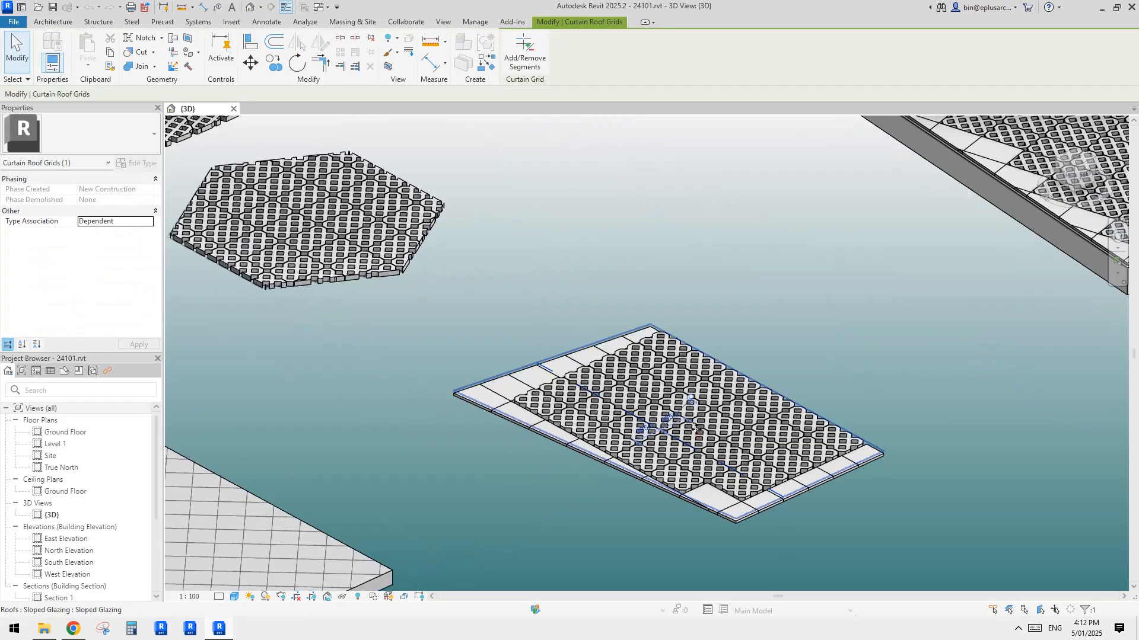
left_click(673, 386)
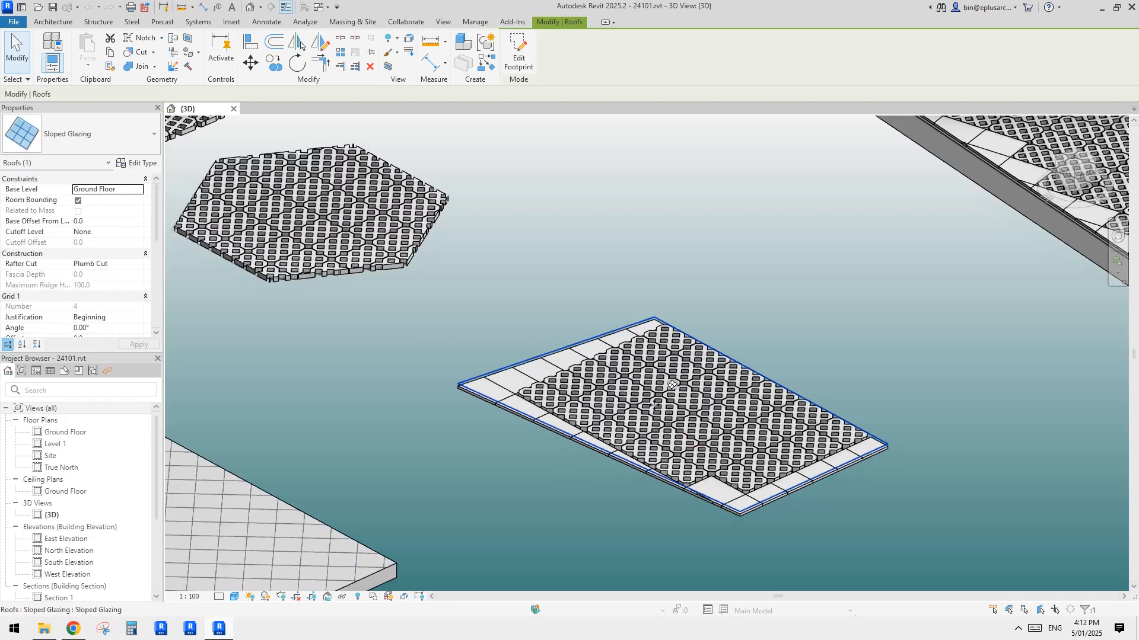
scroll(644, 395, "down", 1)
middle_click_drag(617, 392, 631, 377)
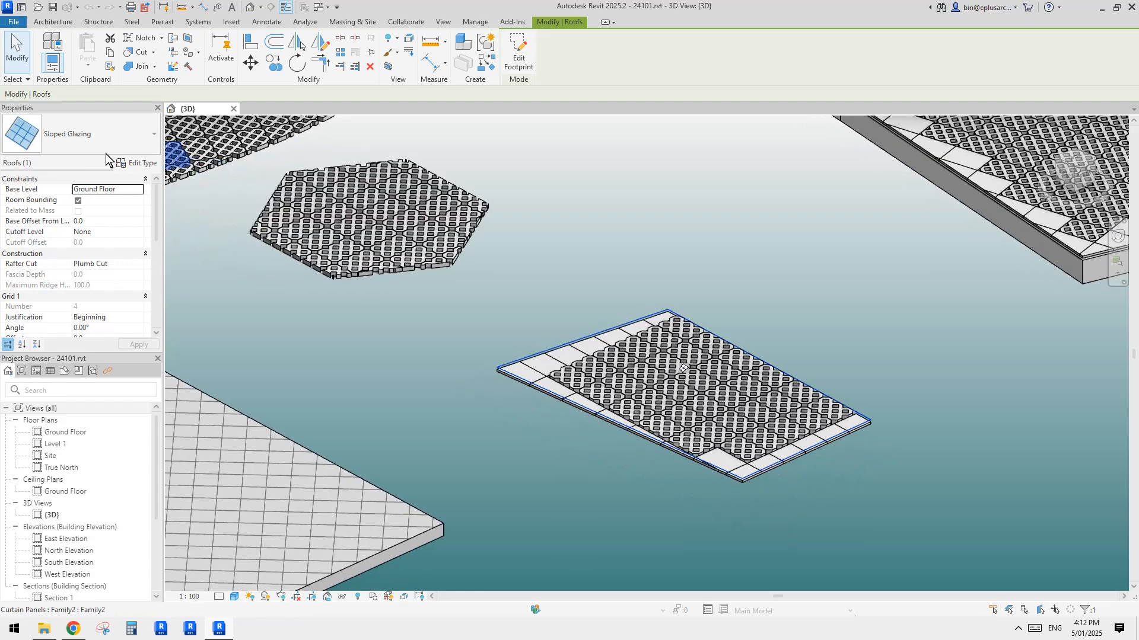
scroll(385, 220, "down", 1)
middle_click_drag(385, 221, 386, 243)
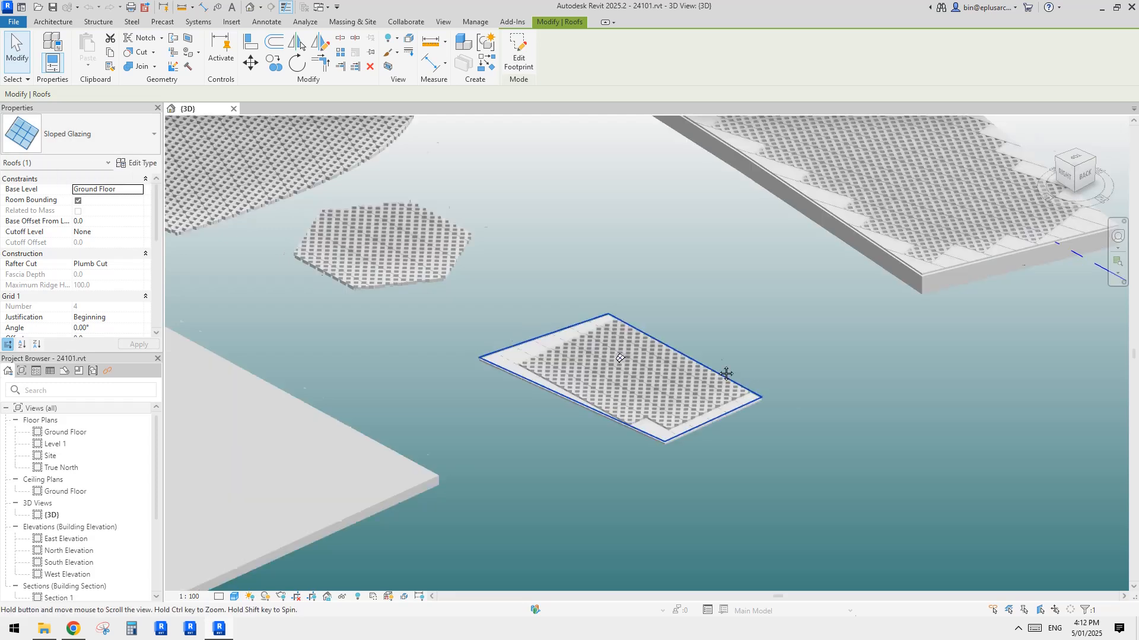
middle_click_drag(647, 376, 694, 386)
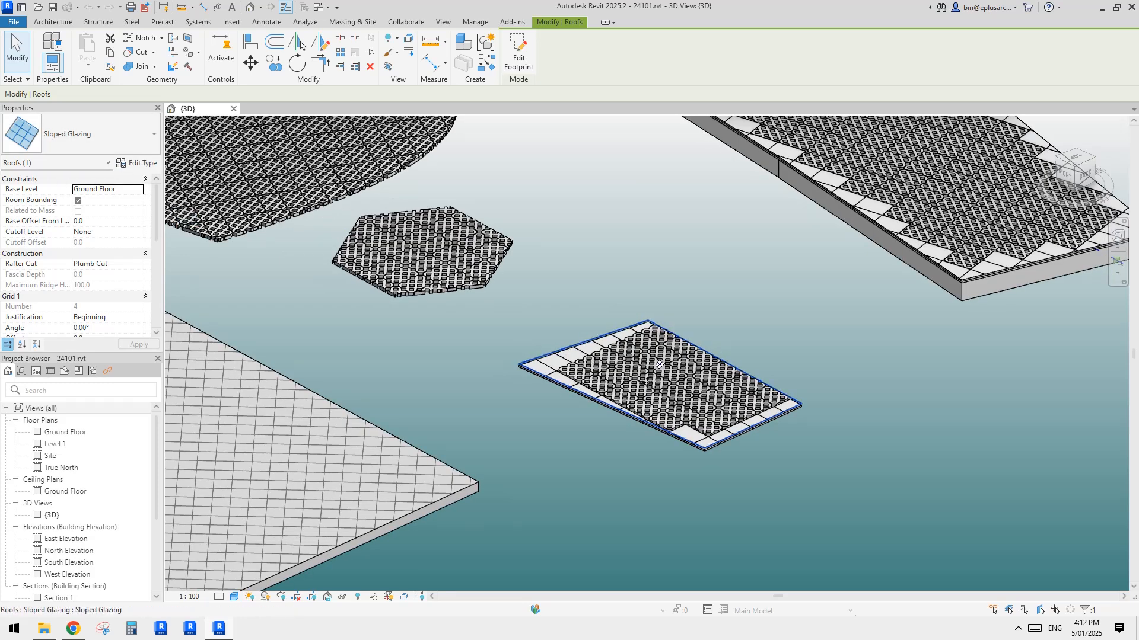
middle_click_drag(592, 356, 862, 503)
middle_click_drag(667, 397, 672, 404)
left_click(819, 414)
Select the curtain system on the large sloping slab and examine its paving layout and borders
middle_click_drag(820, 415, 635, 383)
scroll(794, 354, "up", 3)
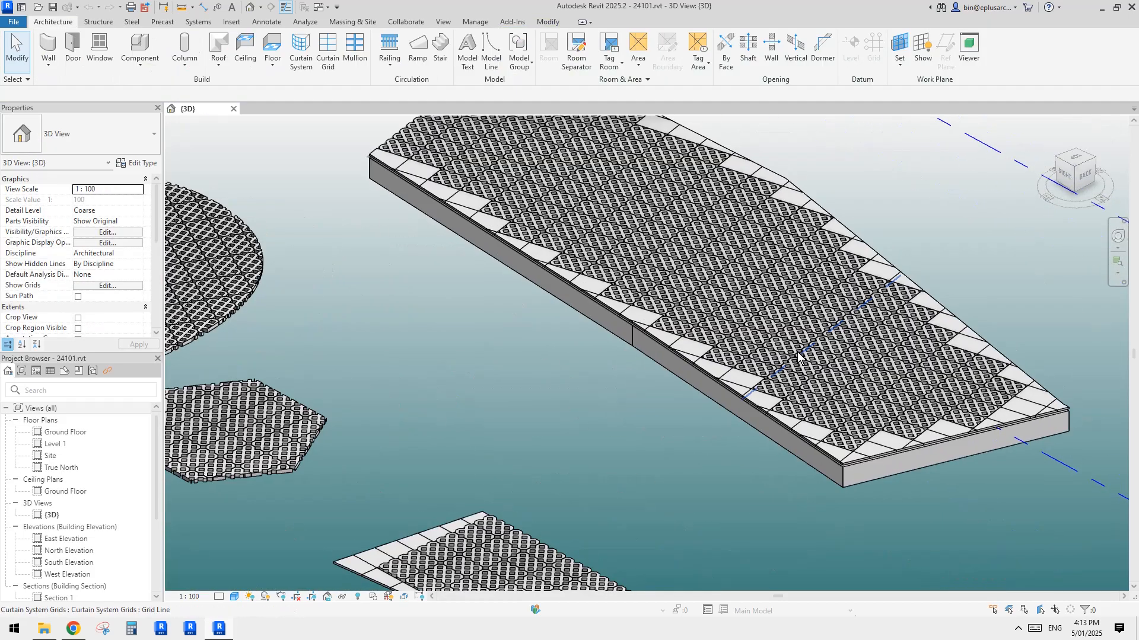
left_click(795, 354)
scroll(771, 356, "down", 1)
middle_click_drag(737, 356, 652, 314)
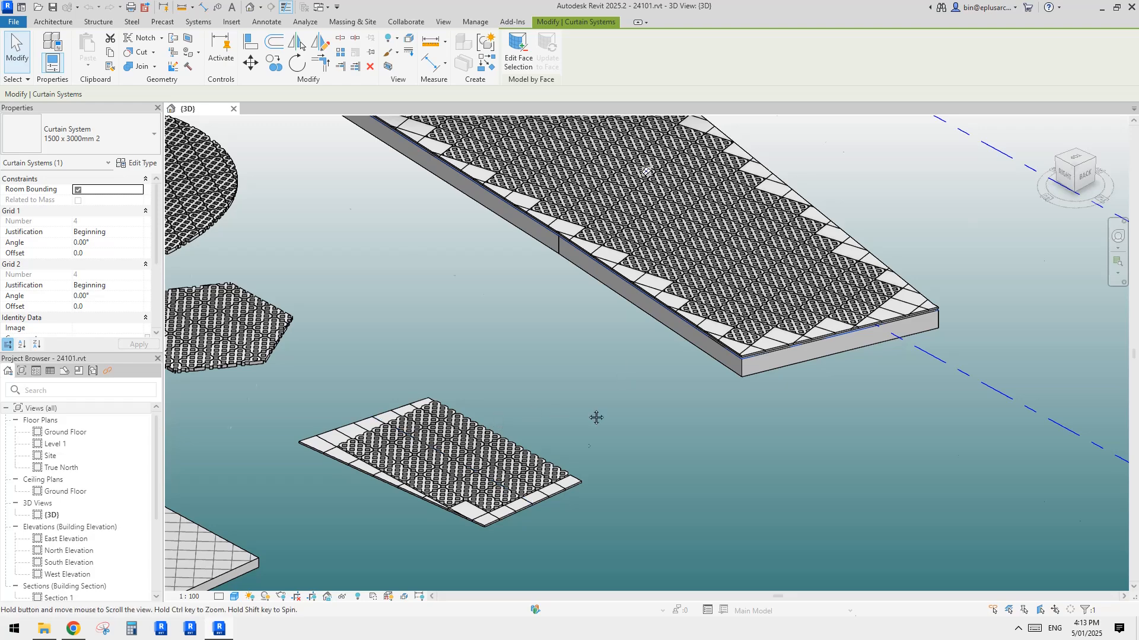
middle_click_drag(596, 418, 645, 356)
scroll(645, 356, "up", 3)
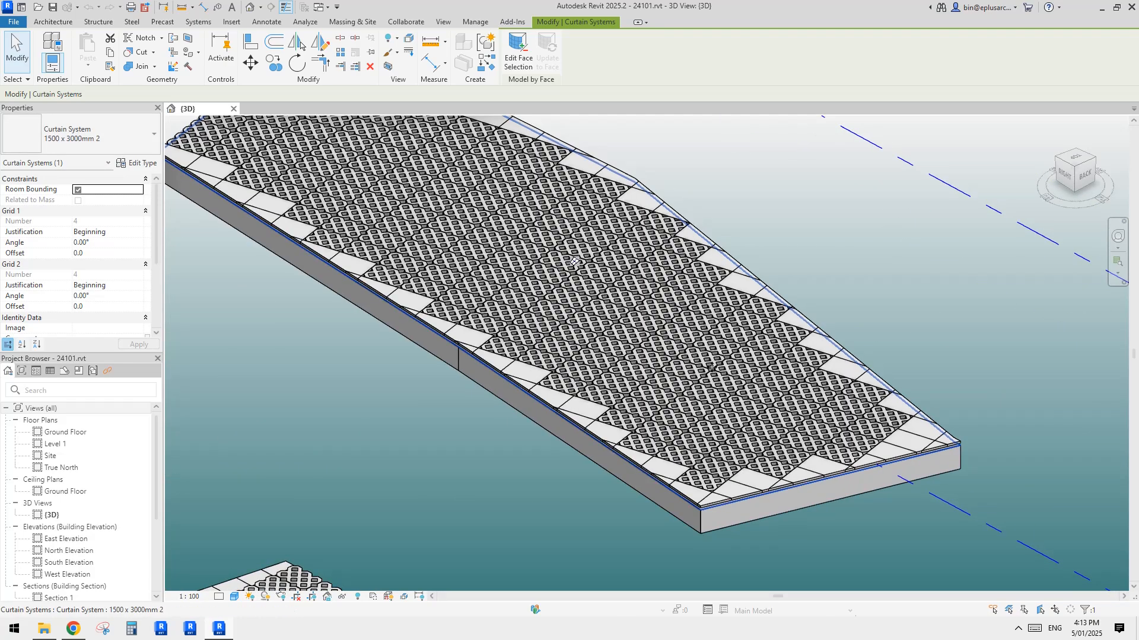
scroll(692, 393, "down", 2)
scroll(596, 406, "up", 1)
scroll(658, 367, "down", 1)
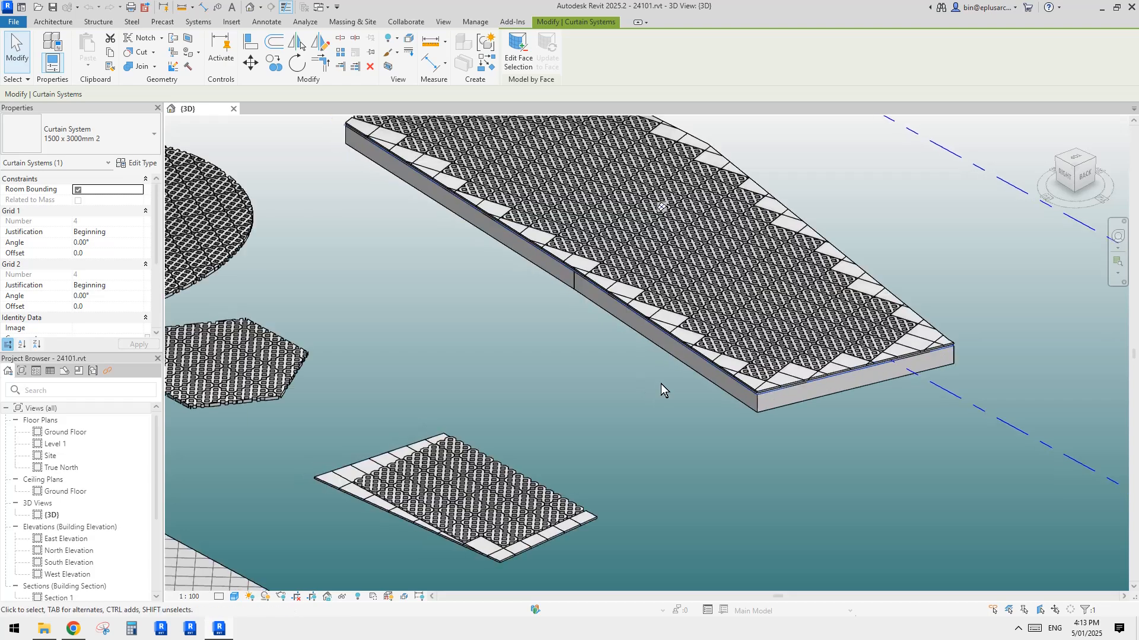
scroll(660, 383, "up", 1)
scroll(921, 354, "down", 1)
scroll(904, 380, "up", 1)
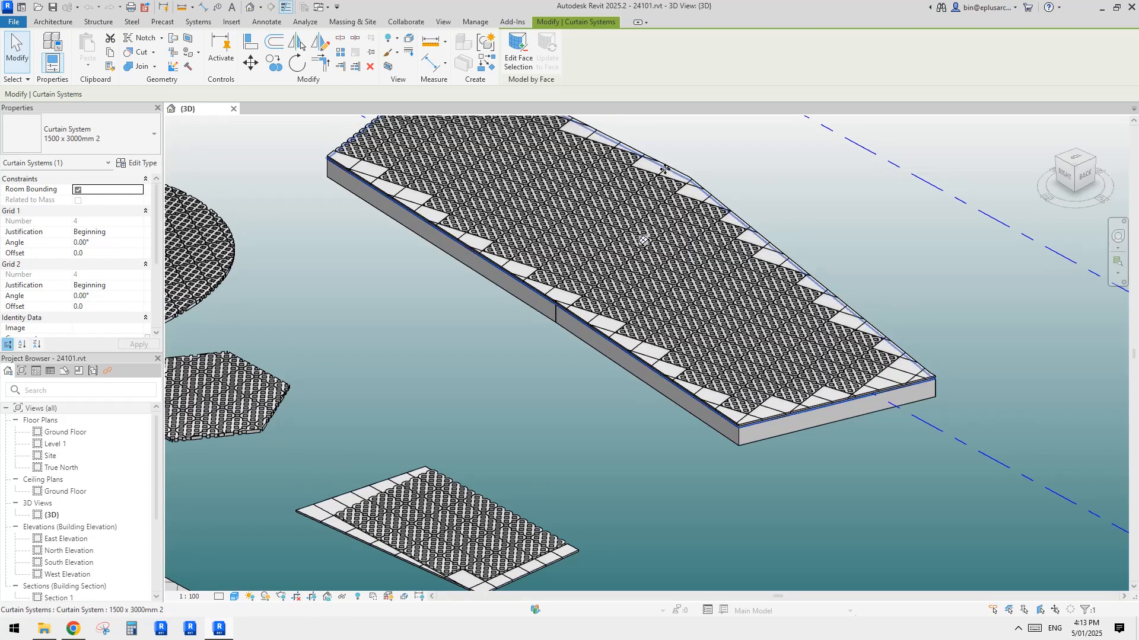
scroll(653, 172, "down", 1)
scroll(646, 194, "up", 1)
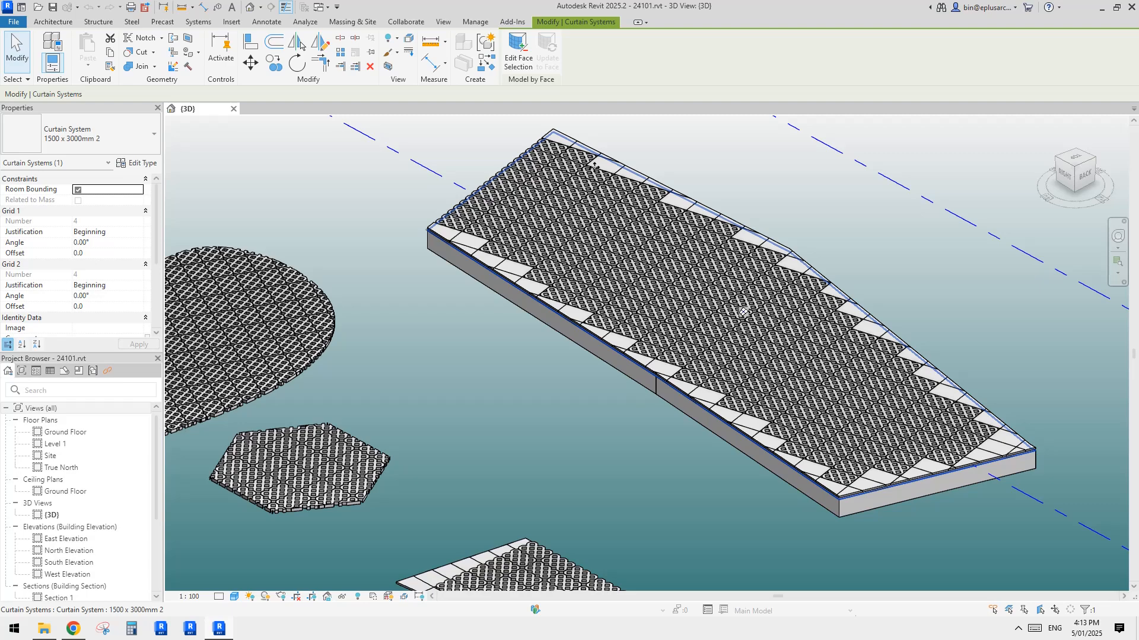
scroll(595, 165, "up", 2)
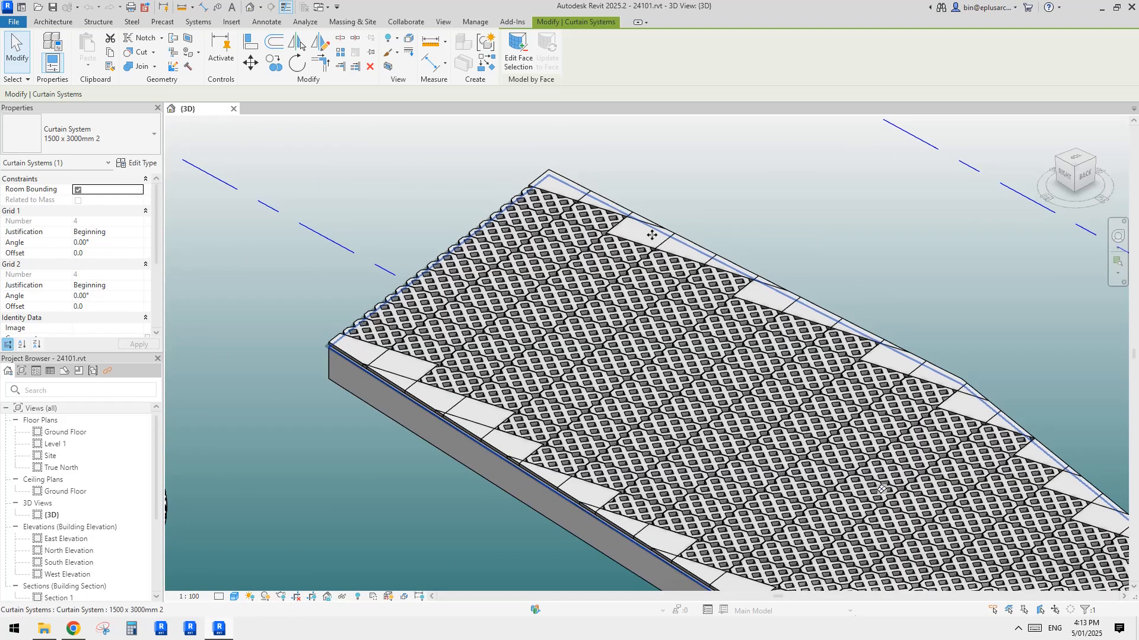
Inspect one of the plain border panels along the edge of the slab's curtain system
left_click(652, 223)
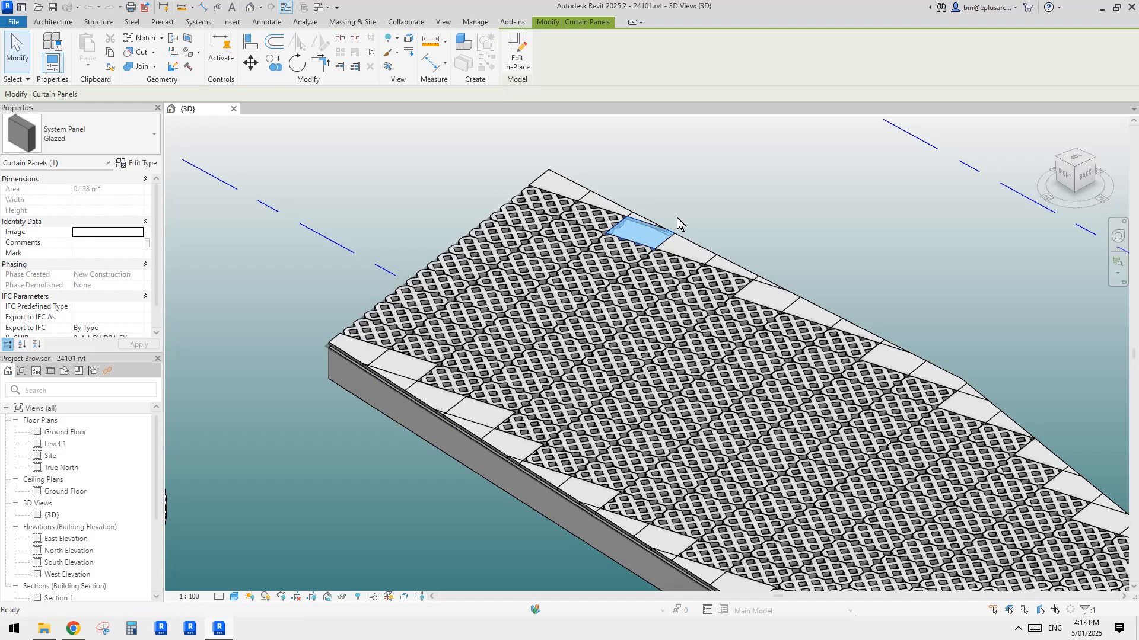
left_click(706, 206)
scroll(687, 231, "down", 2)
scroll(685, 236, "down", 5)
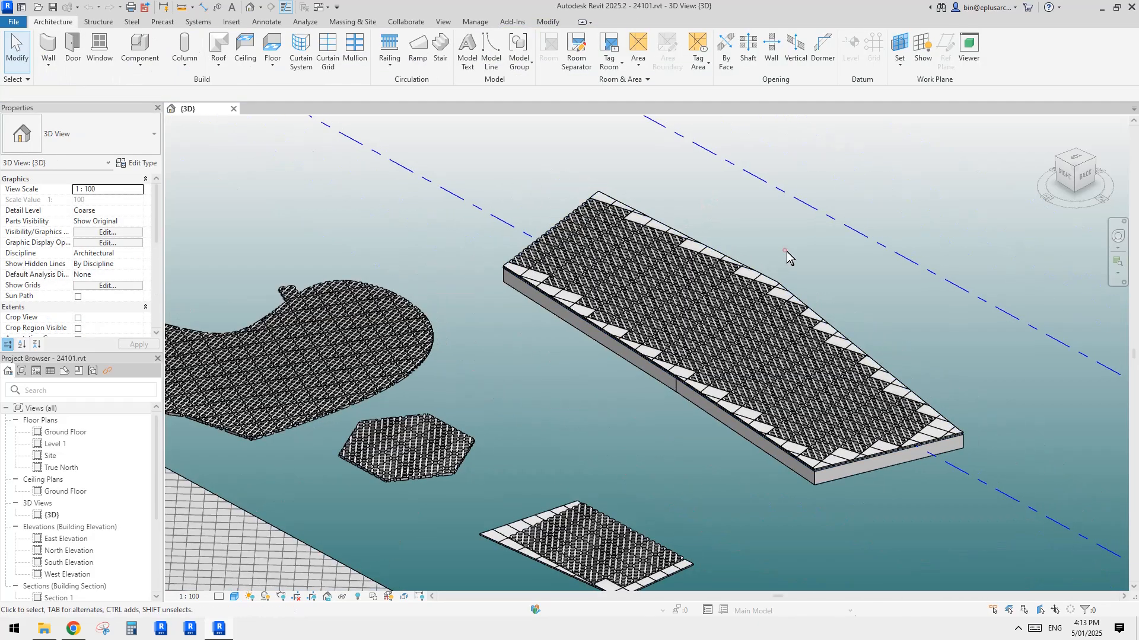
middle_click_drag(791, 288, 803, 275)
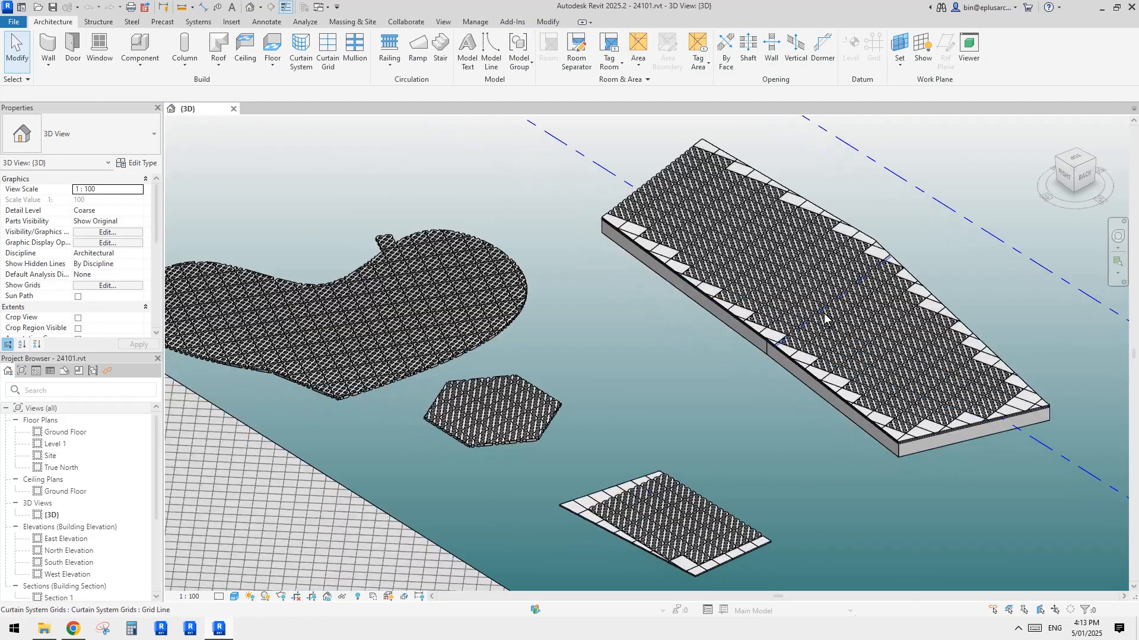
Examine the cut paver panels along the edges of the hexagonal and curved paving areas
scroll(859, 351, "up", 7)
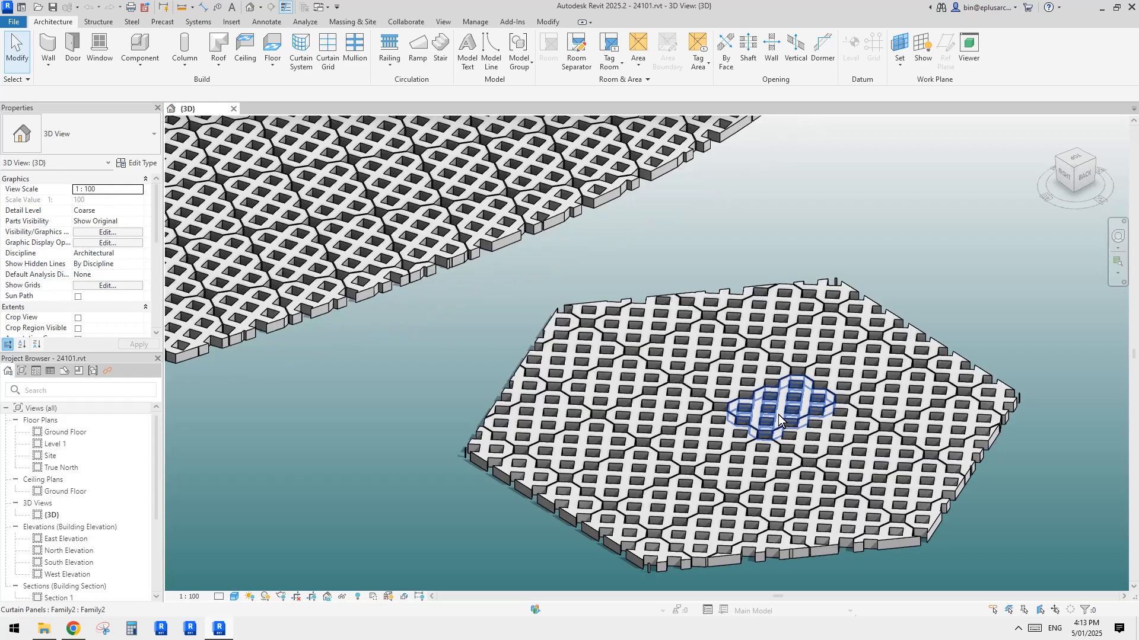
left_click(778, 414)
scroll(778, 415, "down", 3)
scroll(629, 293, "up", 1)
key("Escape")
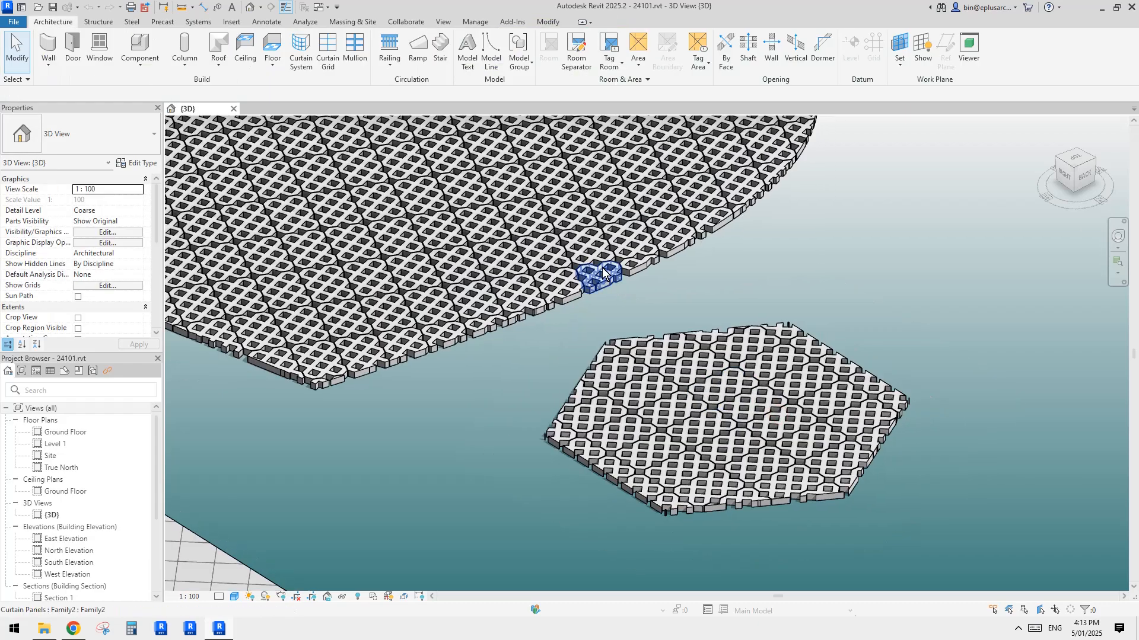
scroll(661, 348, "down", 2)
scroll(682, 339, "up", 1)
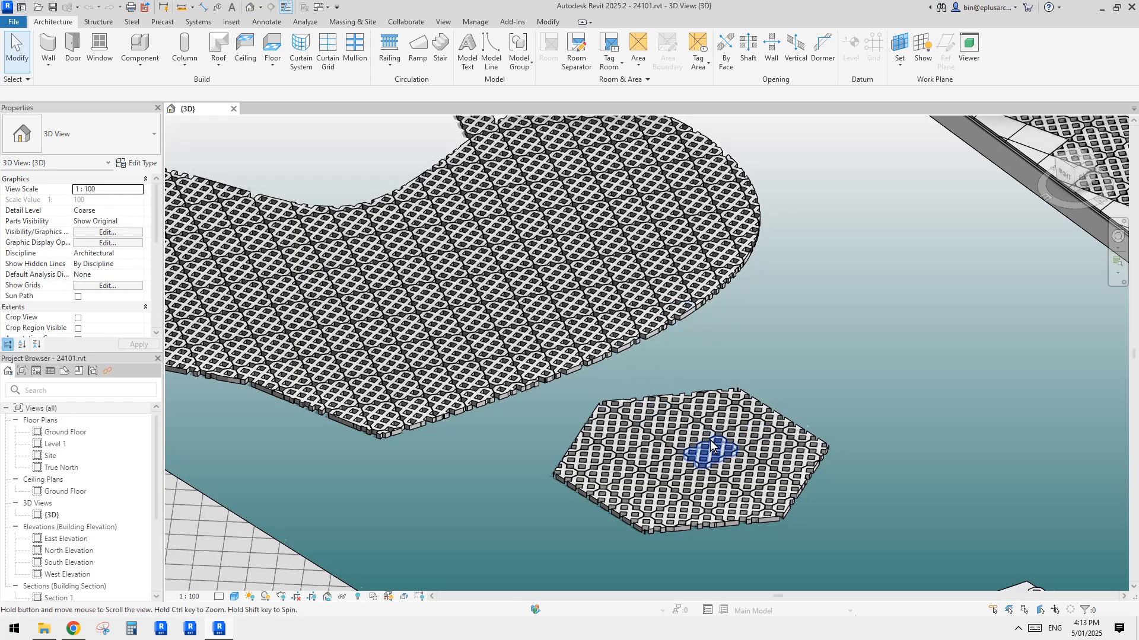
scroll(709, 440, "up", 2)
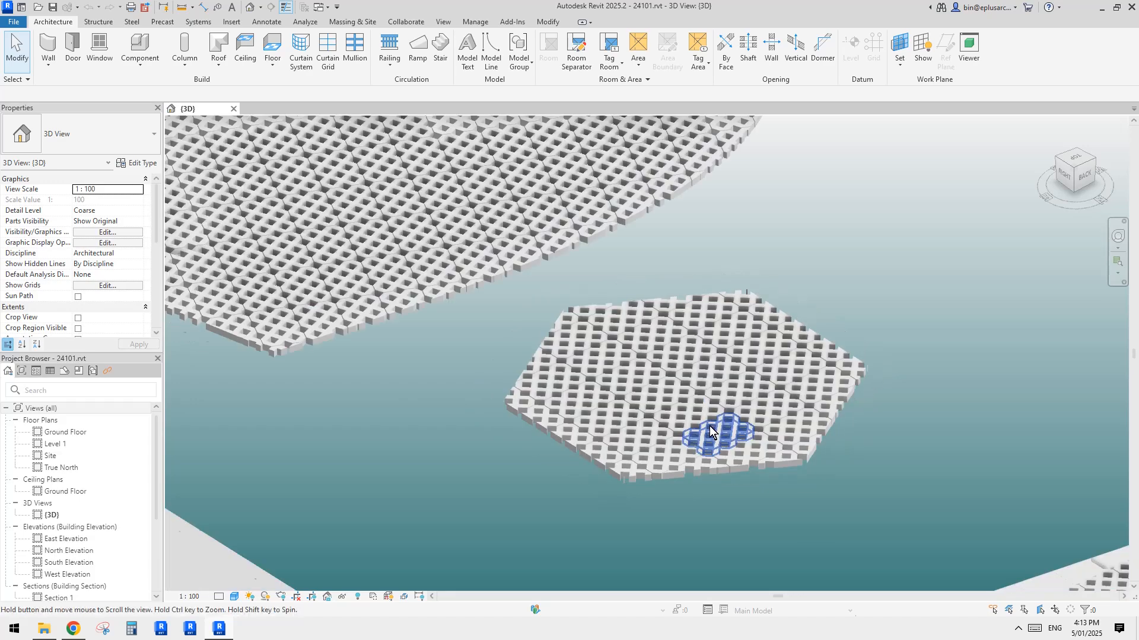
Turn on the Mass category in the 3D view's visibility and graphic overrides
key("v")
key("v")
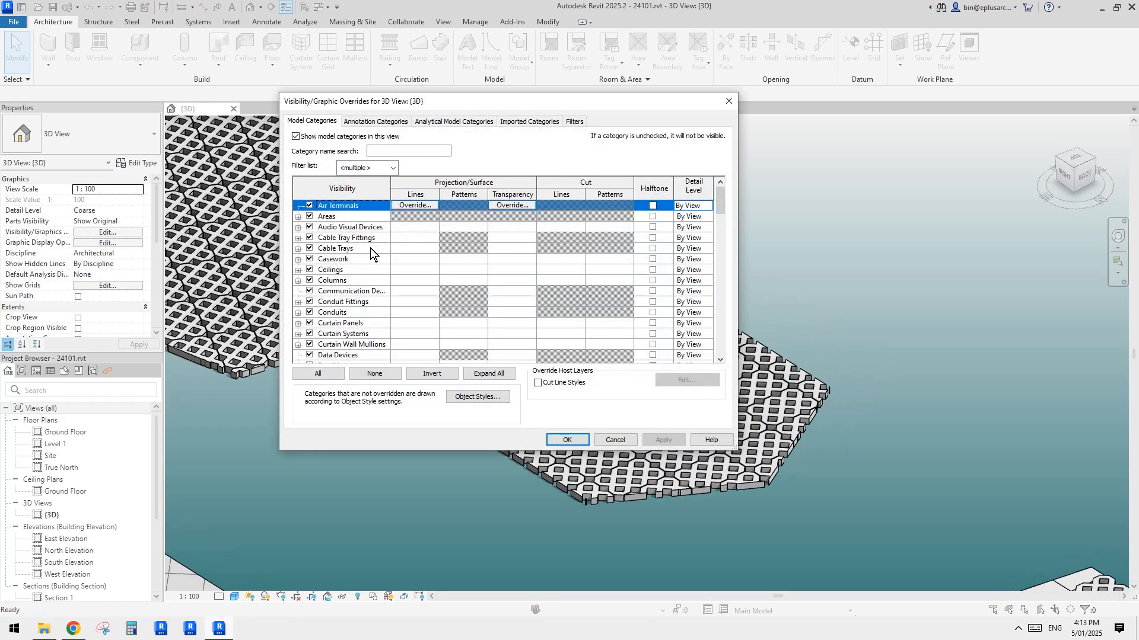
key("m")
scroll(375, 253, "down", 1)
left_click(309, 313)
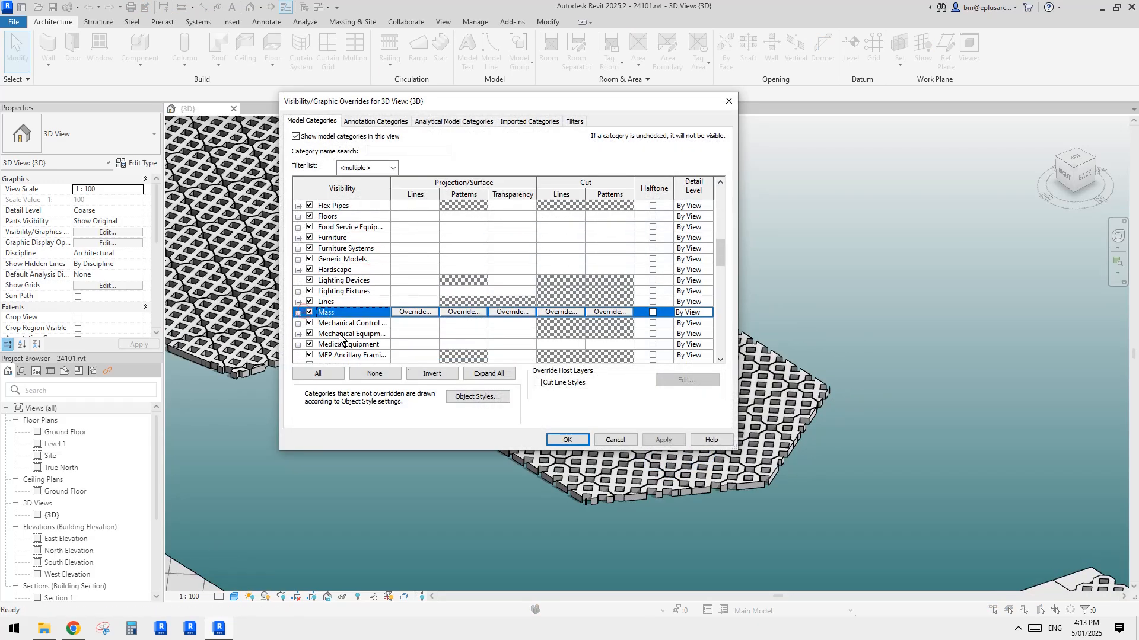
left_click(573, 440)
Open the hexagonal mass for in-place editing and select its divided surface
left_click(671, 377)
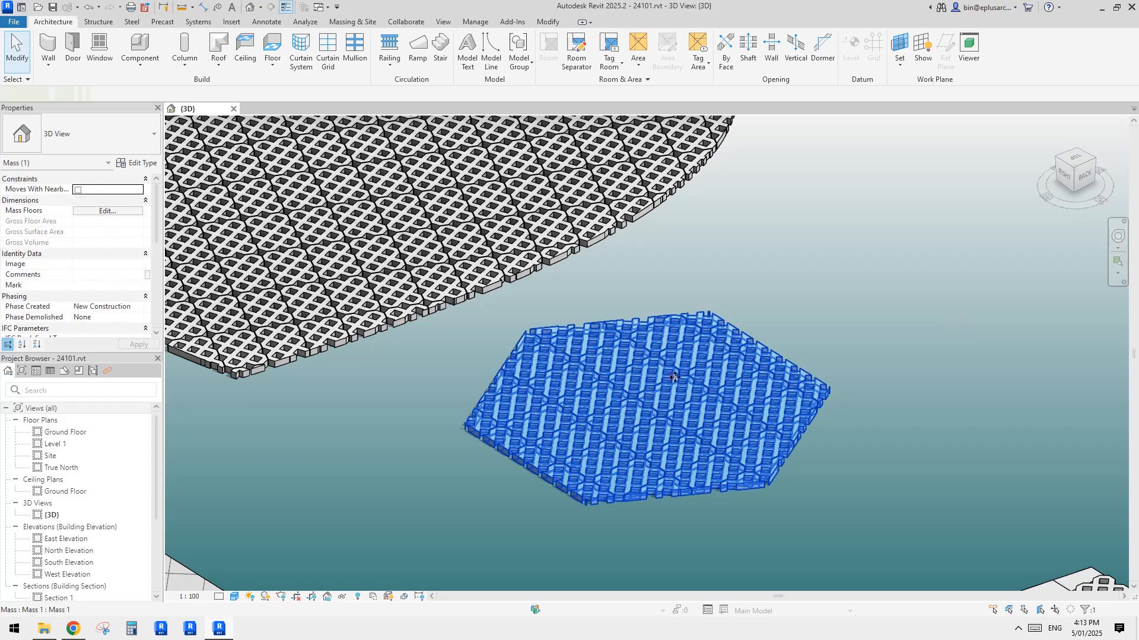
left_click(564, 231)
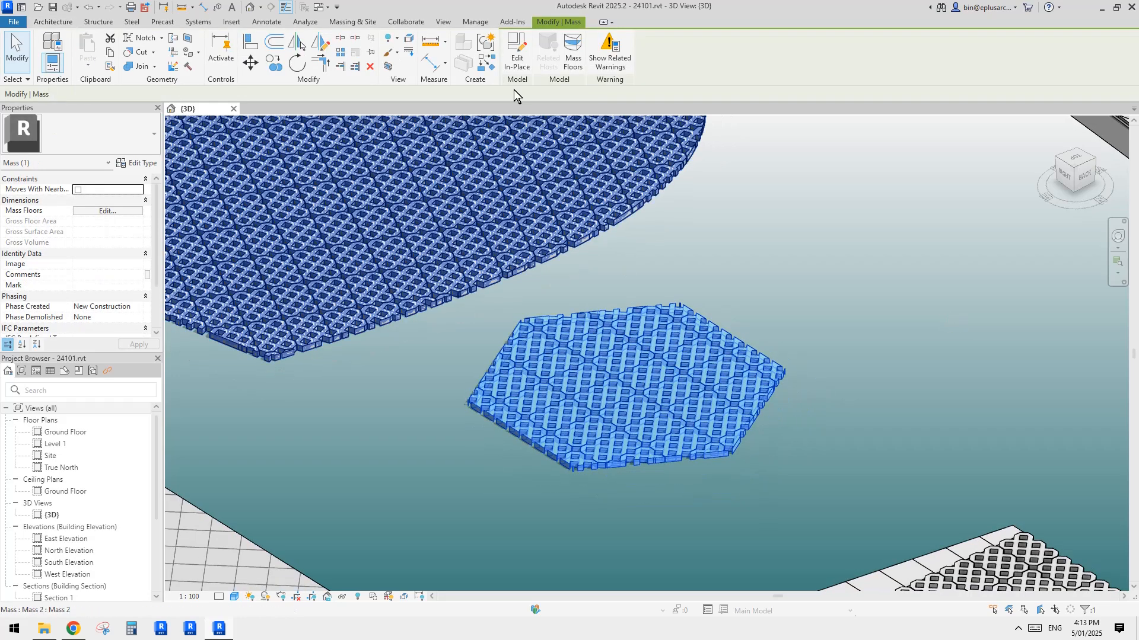
left_click(514, 70)
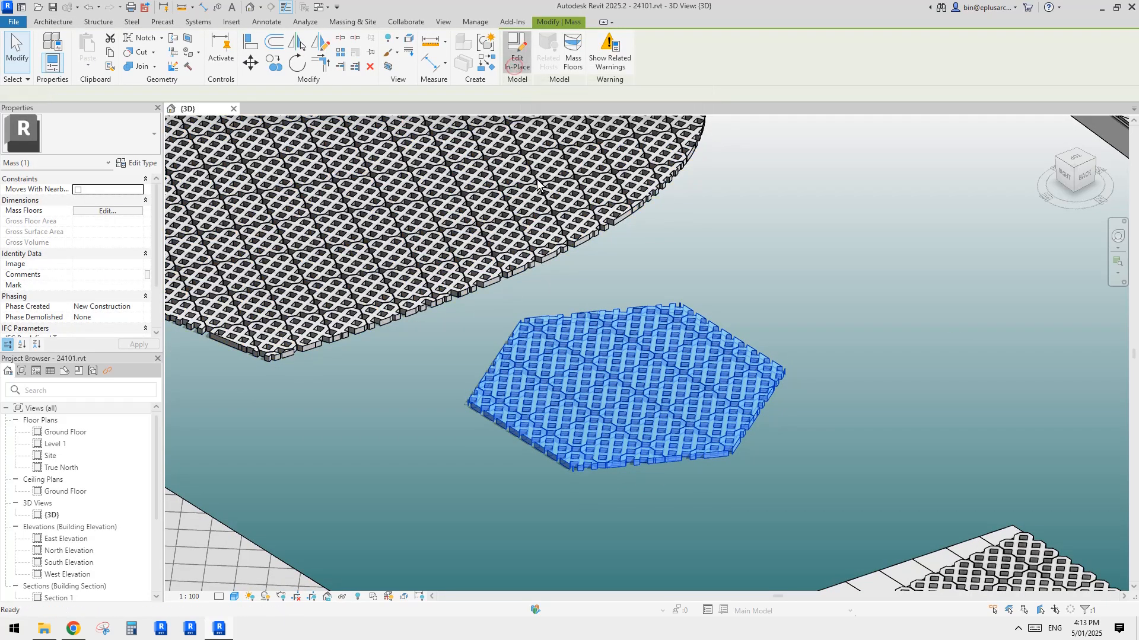
left_click(641, 382)
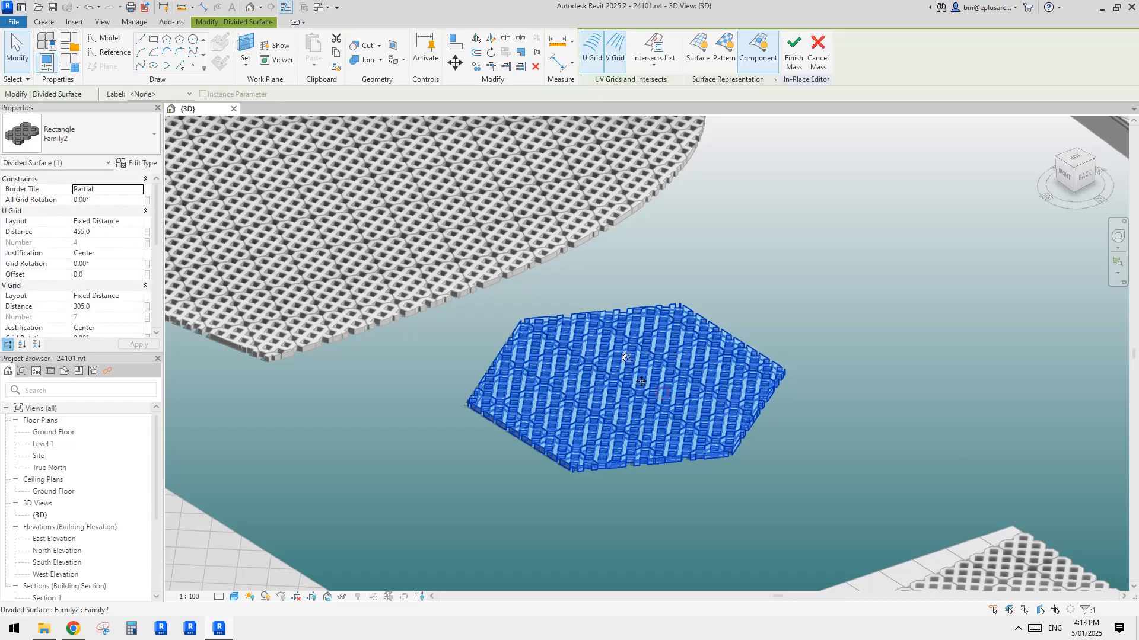
Review the pattern types available for the hexagonal mass's divided surface and finish the in-place mass editing
left_click(76, 133)
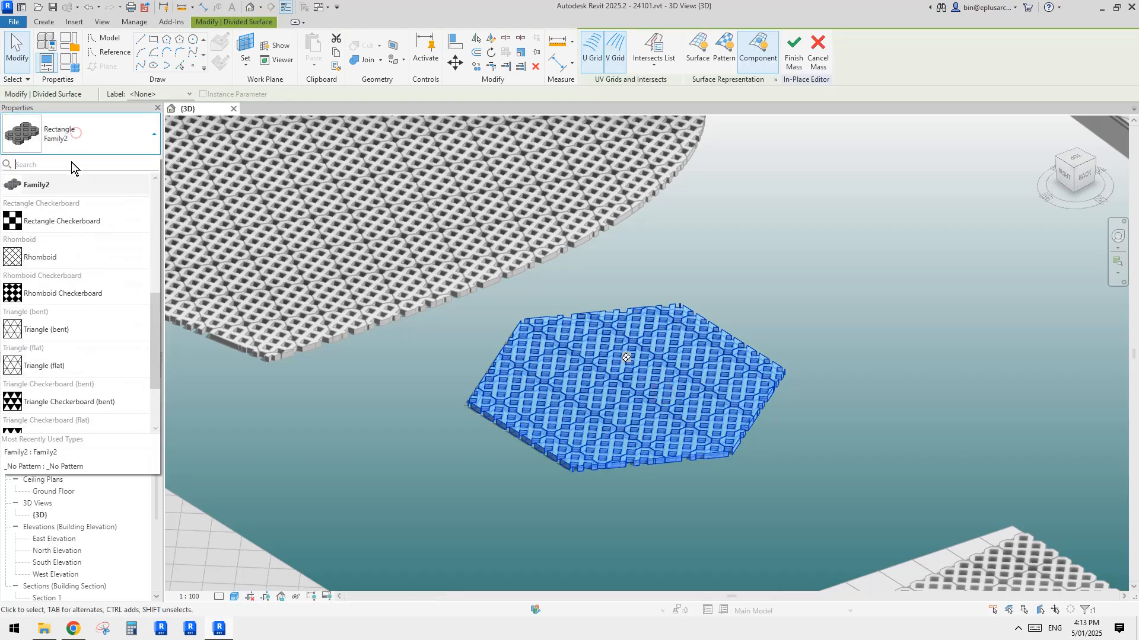
middle_click_drag(757, 307, 752, 304)
scroll(706, 245, "down", 1)
left_click(706, 244)
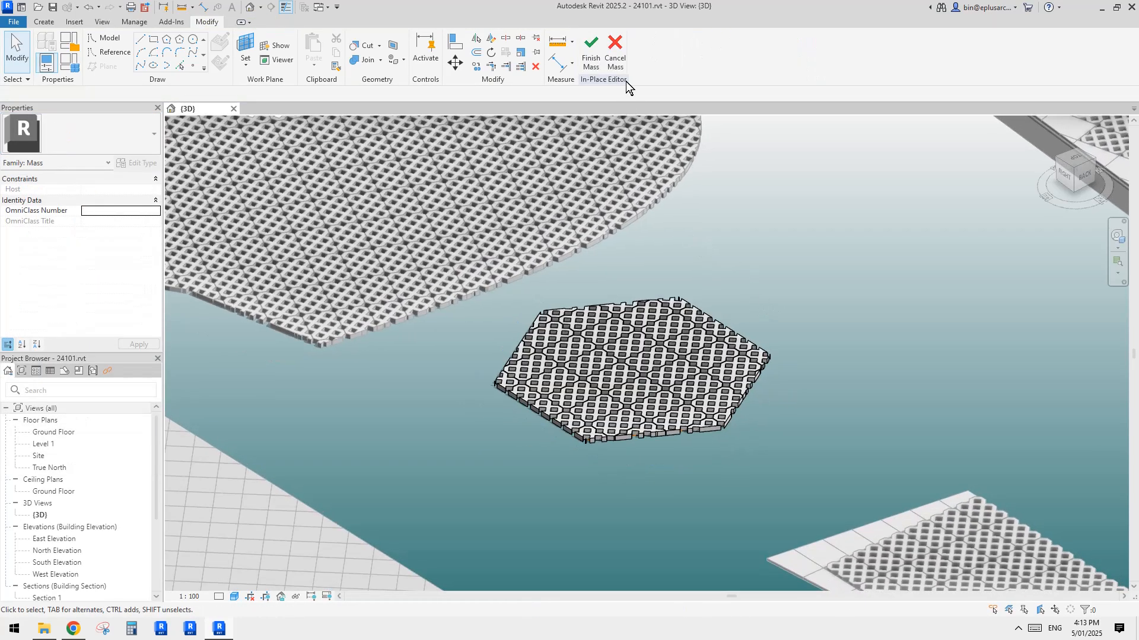
left_click(598, 50)
scroll(785, 258, "down", 2)
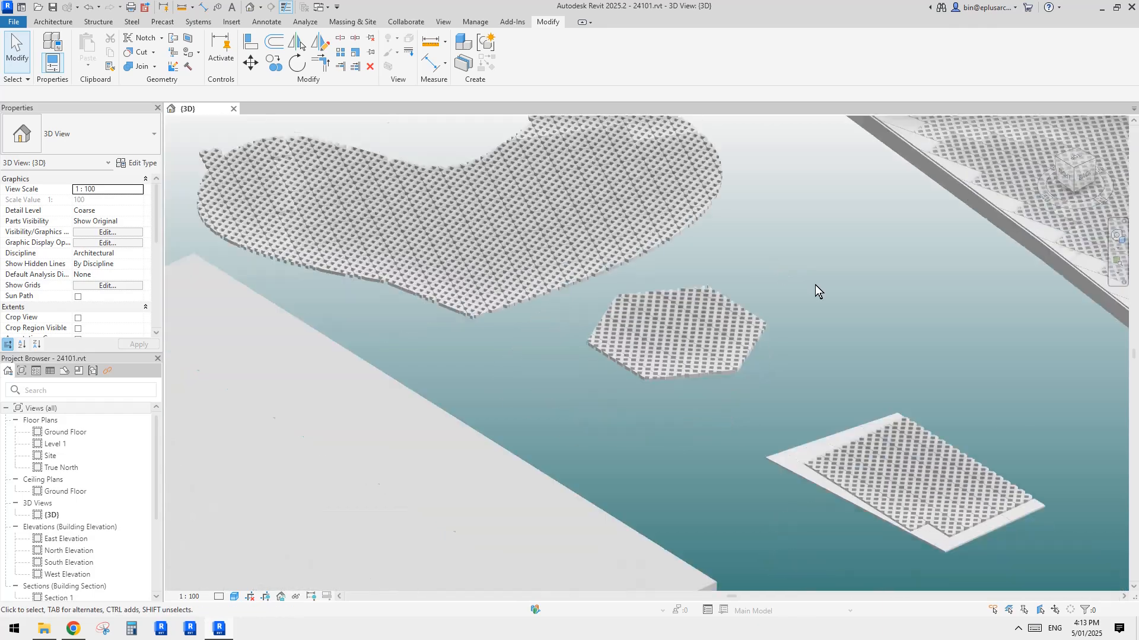
Compare the patterned floor, the curved and hexagonal masses, the sloped glazing and the slab's curtain system from several angles
middle_click_drag(815, 285, 719, 371, "shift")
scroll(791, 308, "down", 2)
scroll(852, 319, "up", 2)
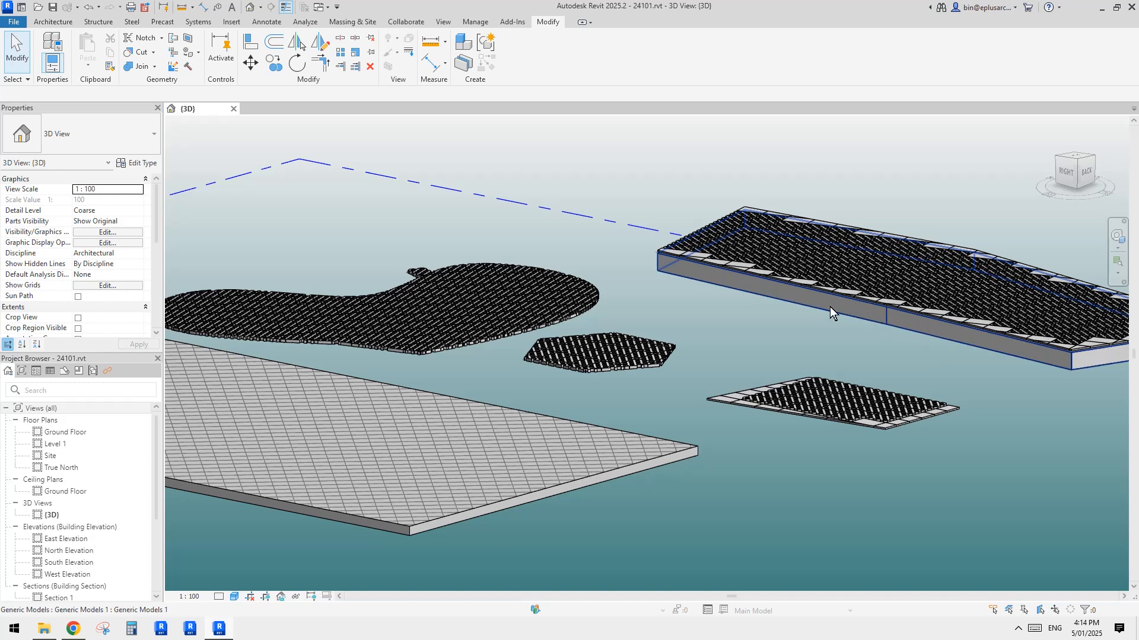
middle_click_drag(581, 353, 533, 347, "shift")
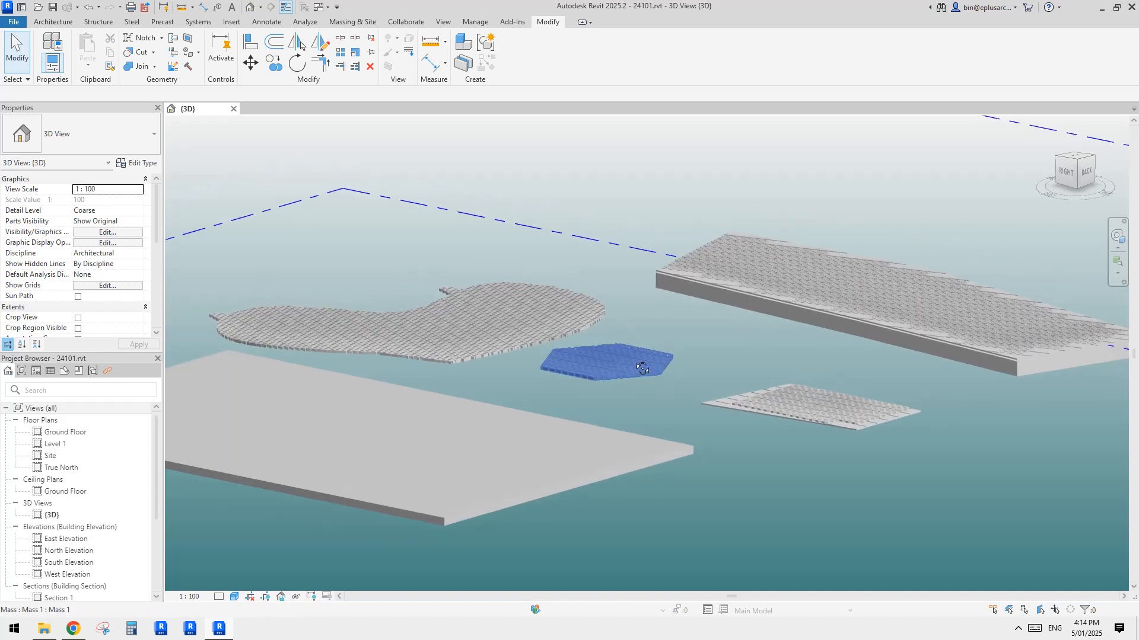
middle_click_drag(409, 340, 462, 310)
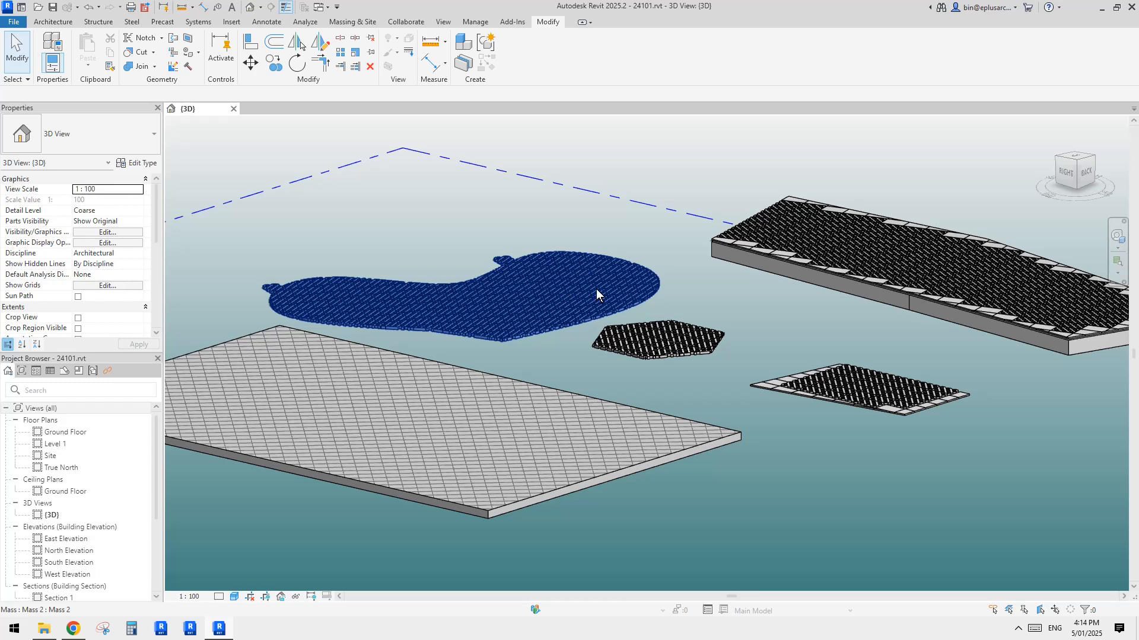
middle_click_drag(596, 289, 621, 336, "shift")
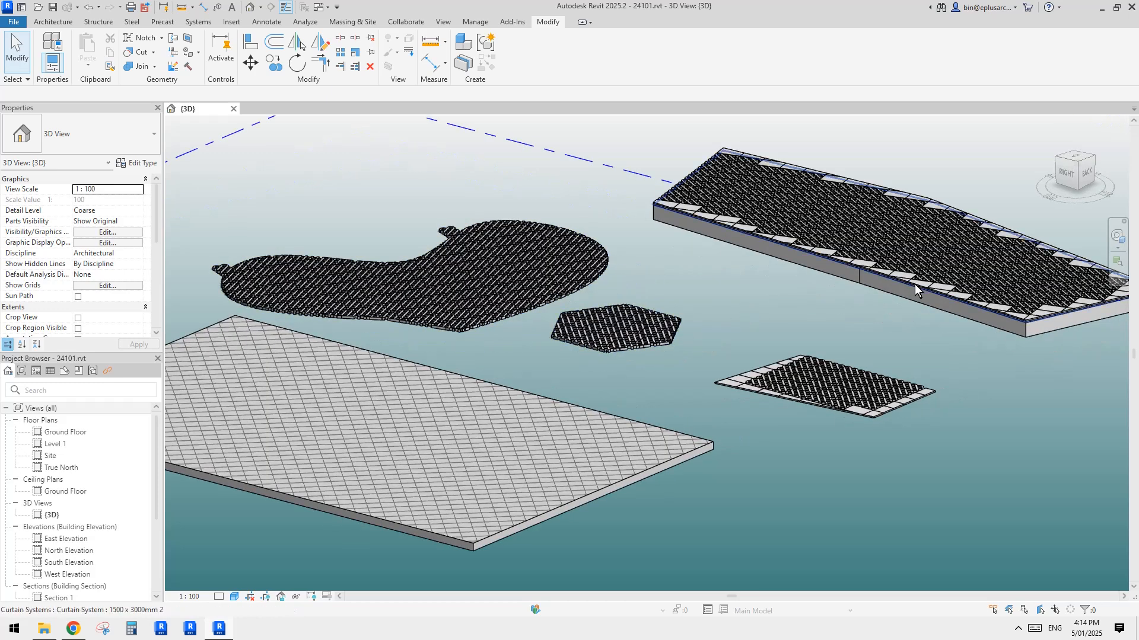
middle_click_drag(664, 346, 655, 348)
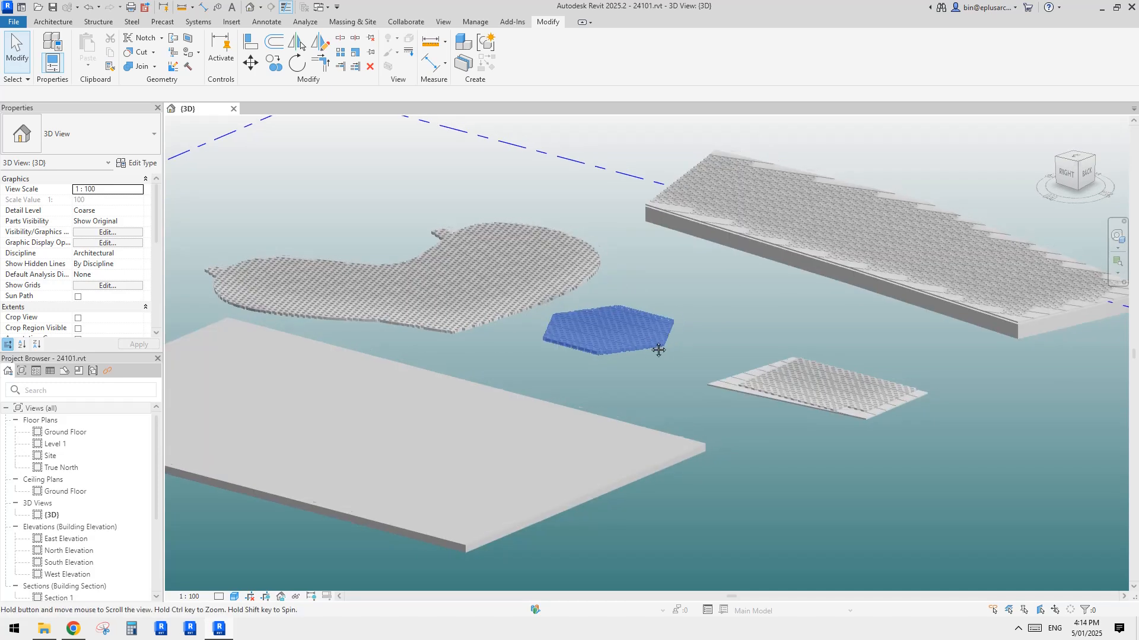
middle_click_drag(696, 290, 630, 297)
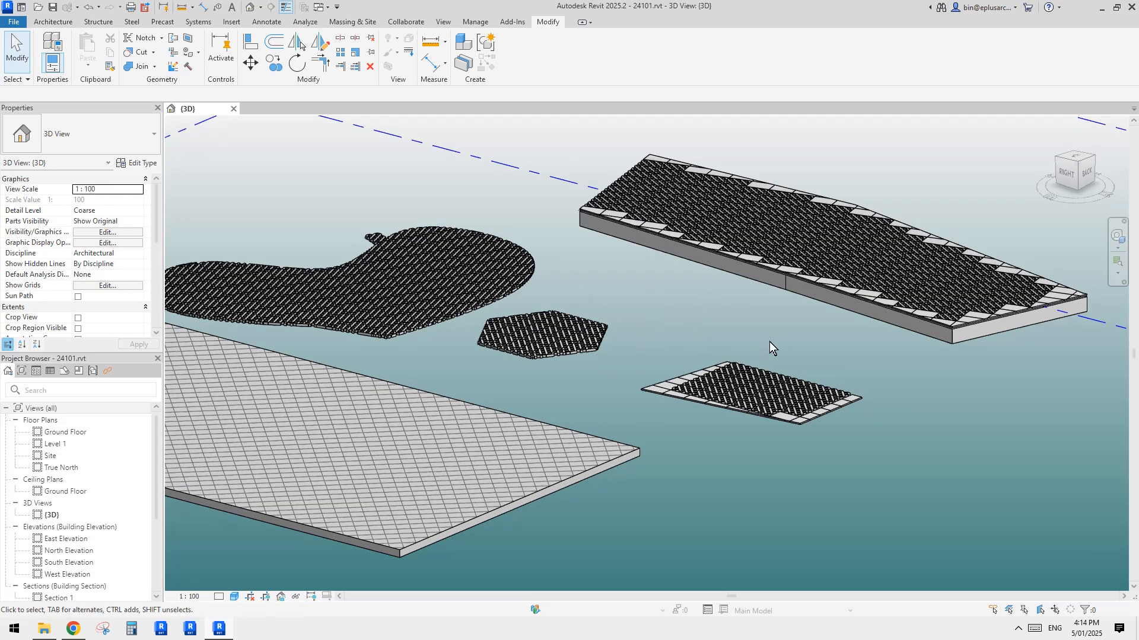
mouse_move(684, 360)
middle_mouse_down()
mouse_move(716, 359)
mouse_move(768, 296)
mouse_move(724, 312)
mouse_move(686, 306)
middle_mouse_up()
scroll(720, 327, "down", 1)
scroll(791, 300, "down", 1)
scroll(752, 289, "down", 1)
scroll(711, 305, "up", 3)
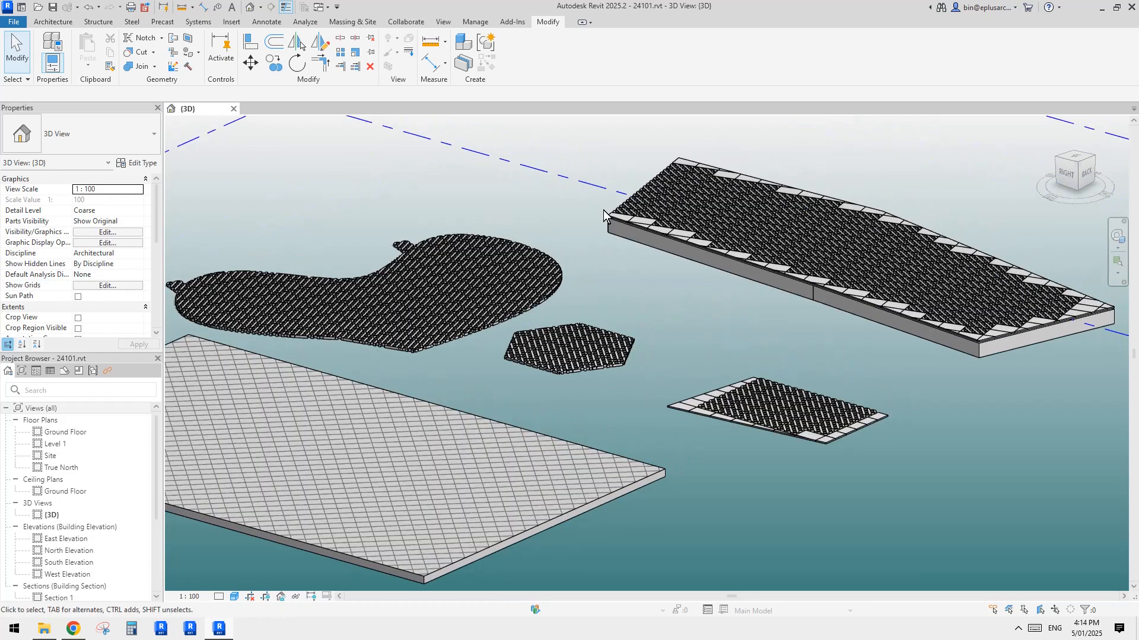
left_click(442, 22)
left_click(679, 64)
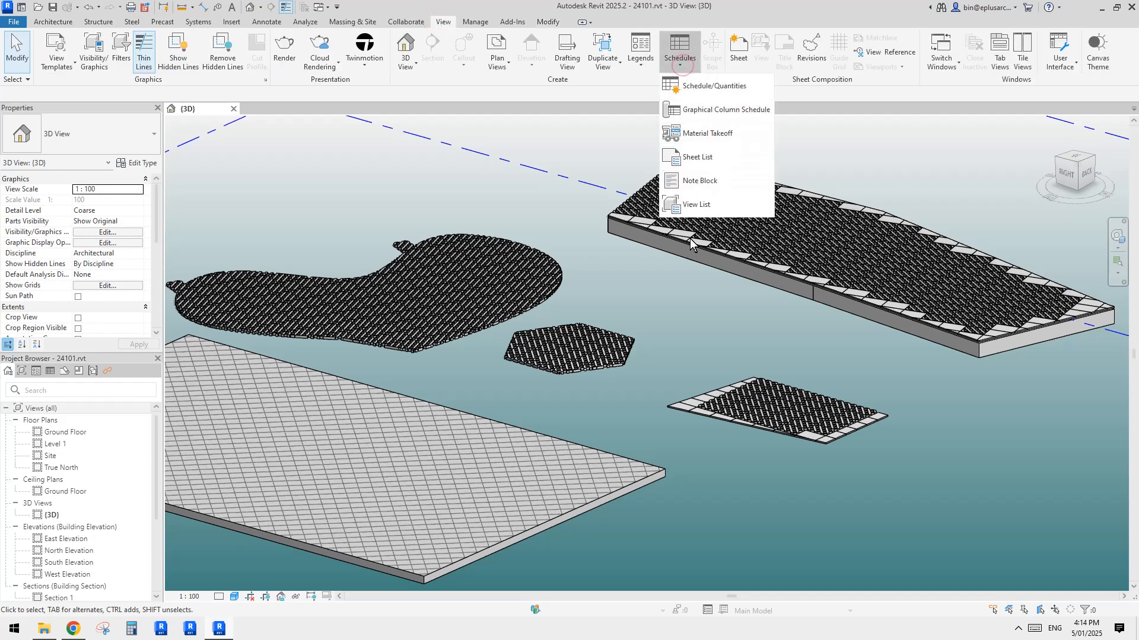
left_click(684, 300)
Inspect the area of two individual paver panels near the edge of the hexagonal mass
mouse_move(721, 308)
middle_mouse_down()
mouse_move(693, 302)
mouse_move(720, 326)
middle_mouse_up()
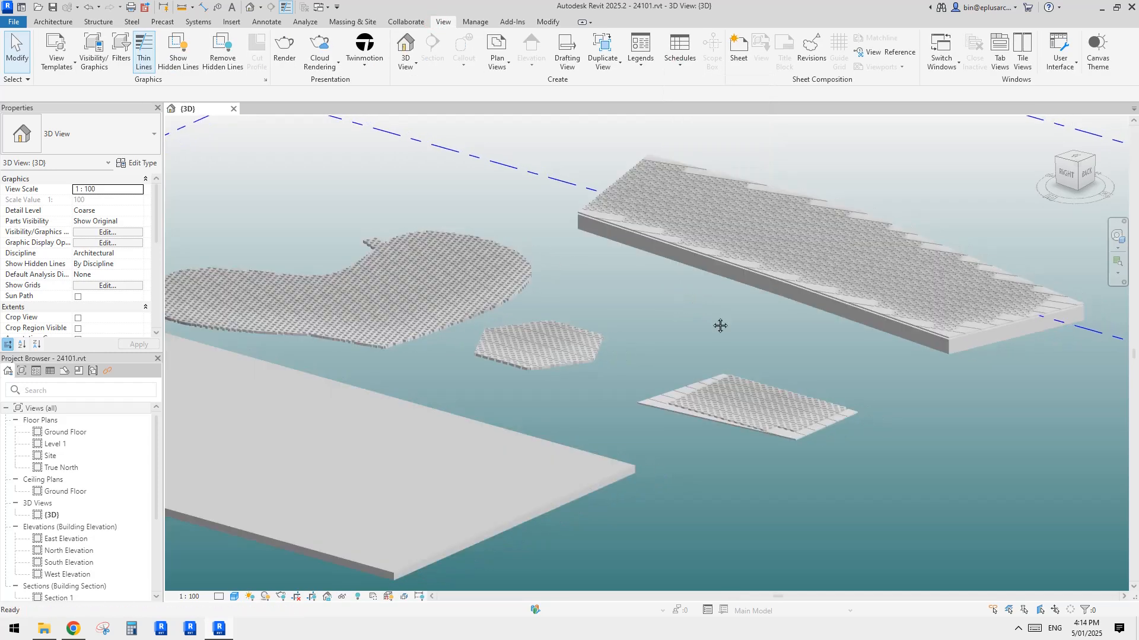
scroll(553, 333, "up", 5)
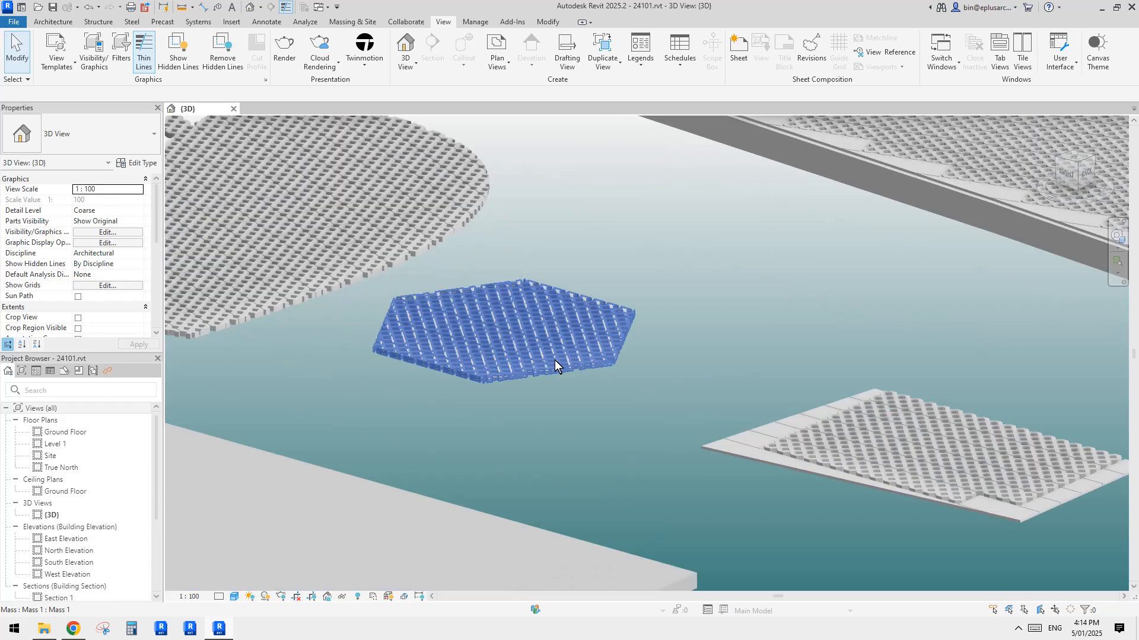
left_click(527, 365)
scroll(526, 365, "up", 5)
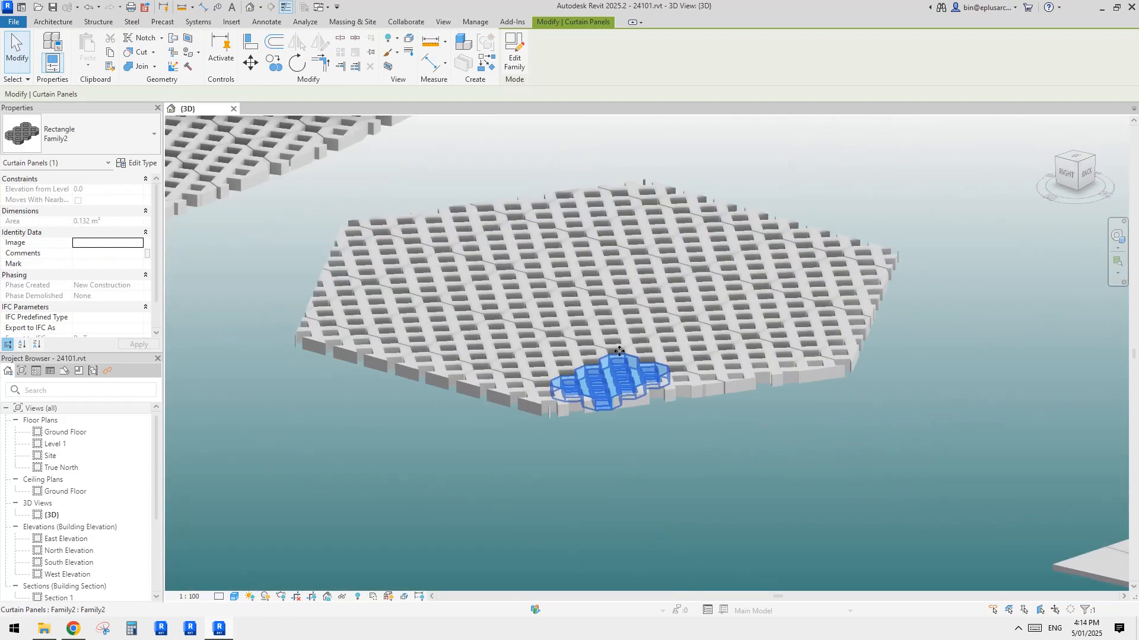
left_click(577, 347)
scroll(577, 346, "down", 6)
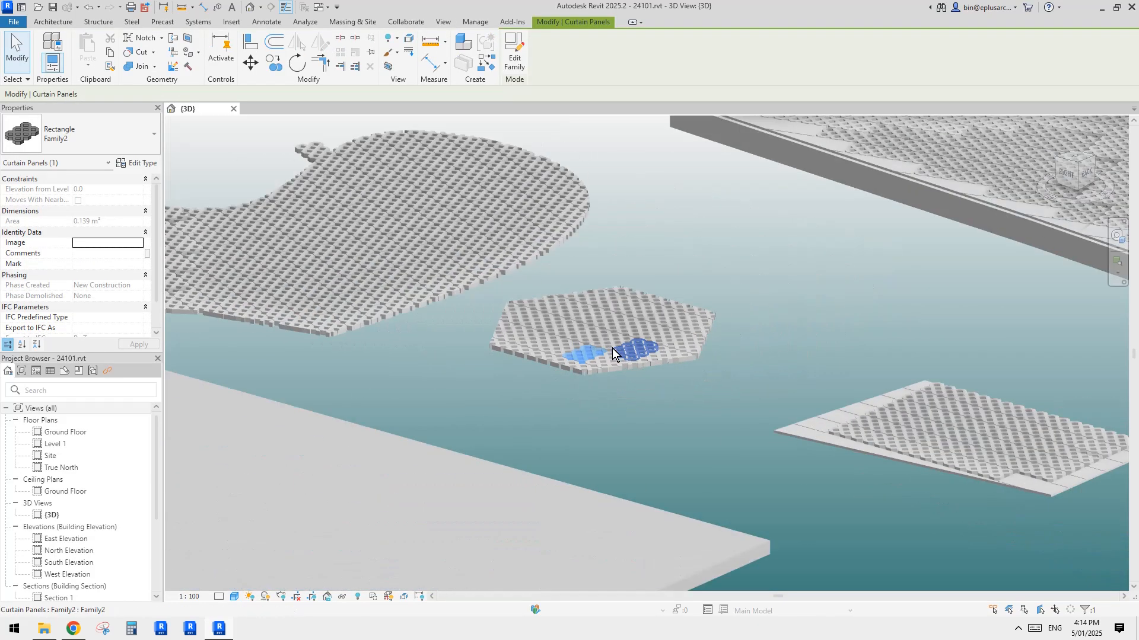
middle_click_drag(612, 347, 862, 333)
scroll(941, 359, "down", 2)
scroll(805, 330, "down", 2)
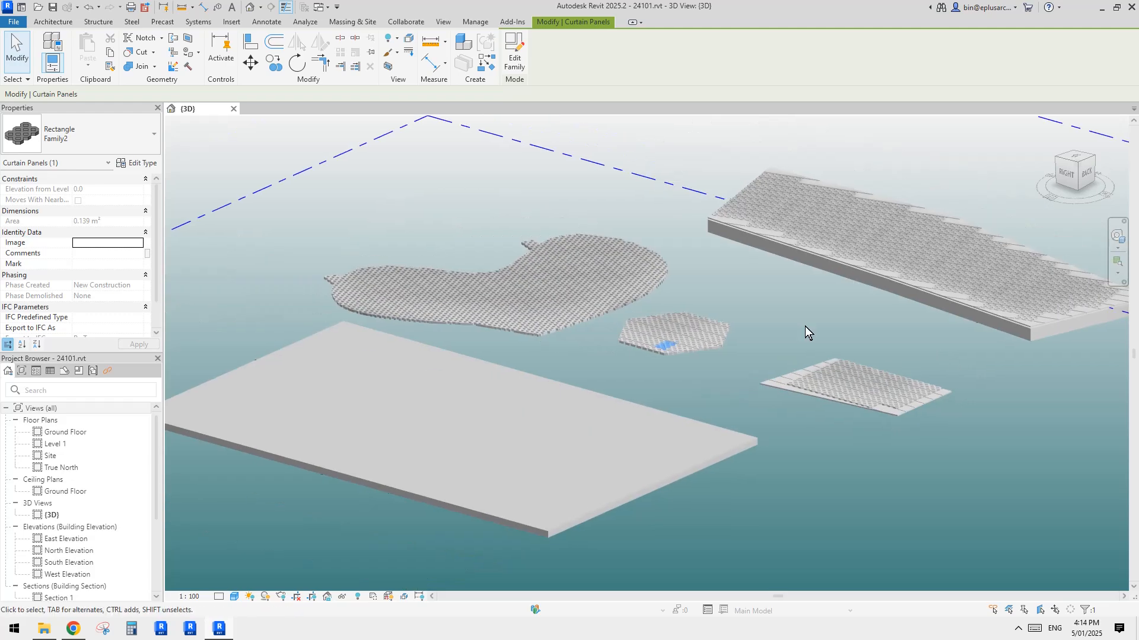
left_click(799, 318)
Select the large rectangular floor and examine its surface pattern up close
scroll(746, 316, "up", 2)
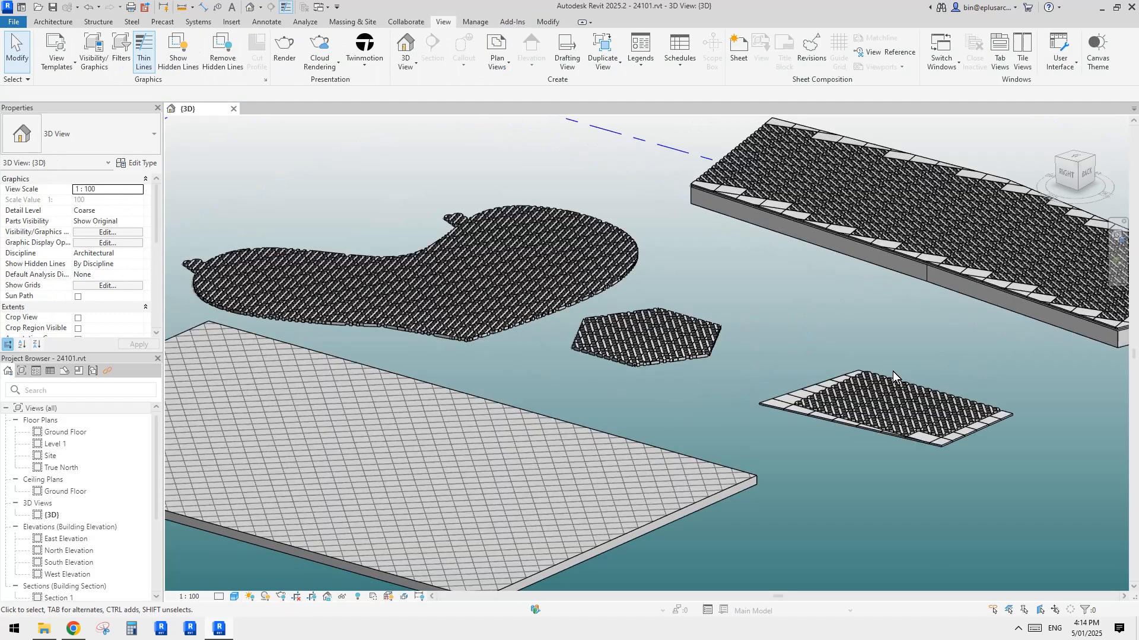
scroll(819, 333, "down", 1)
scroll(787, 324, "down", 2)
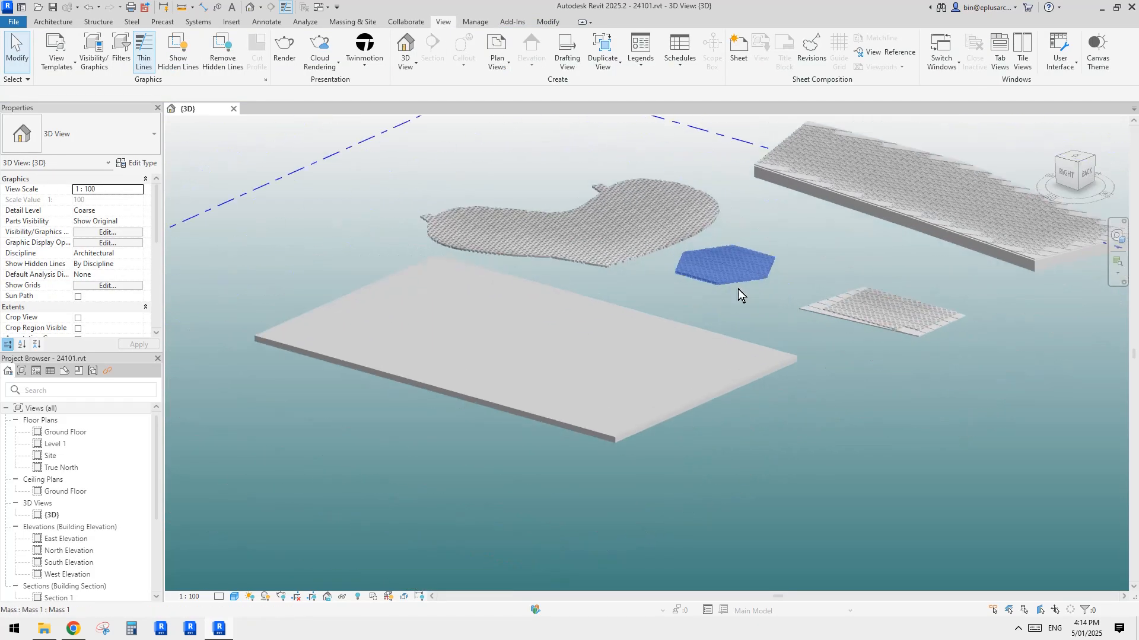
middle_click_drag(738, 290, 781, 381, "shift")
scroll(731, 350, "up", 1)
scroll(731, 350, "up", 1)
left_click(574, 419)
scroll(607, 424, "up", 3)
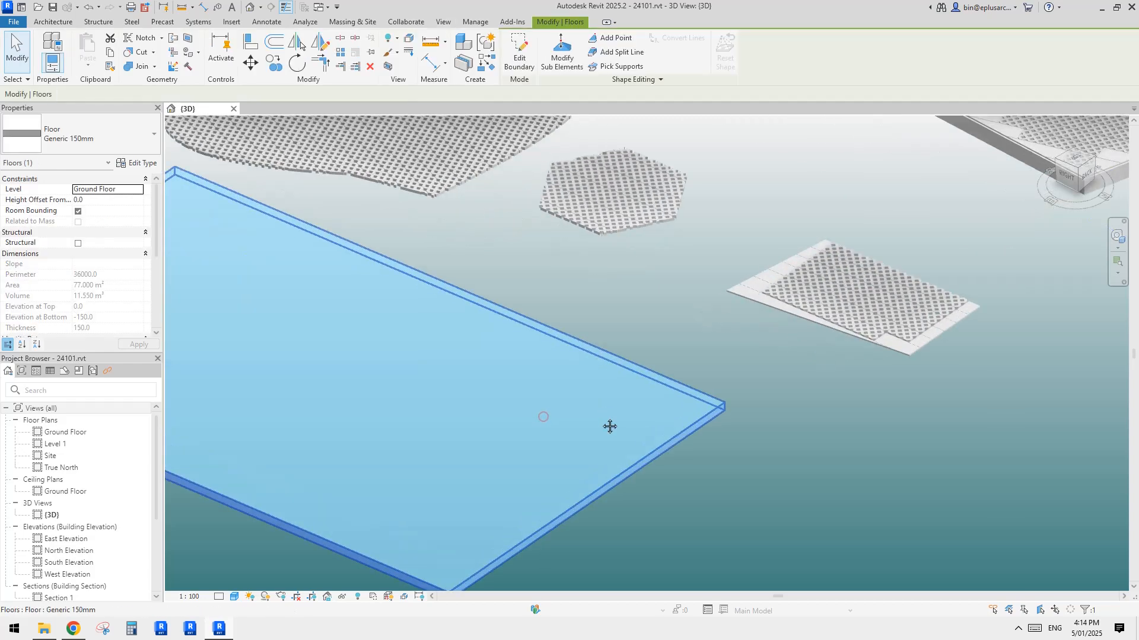
scroll(555, 394, "down", 3)
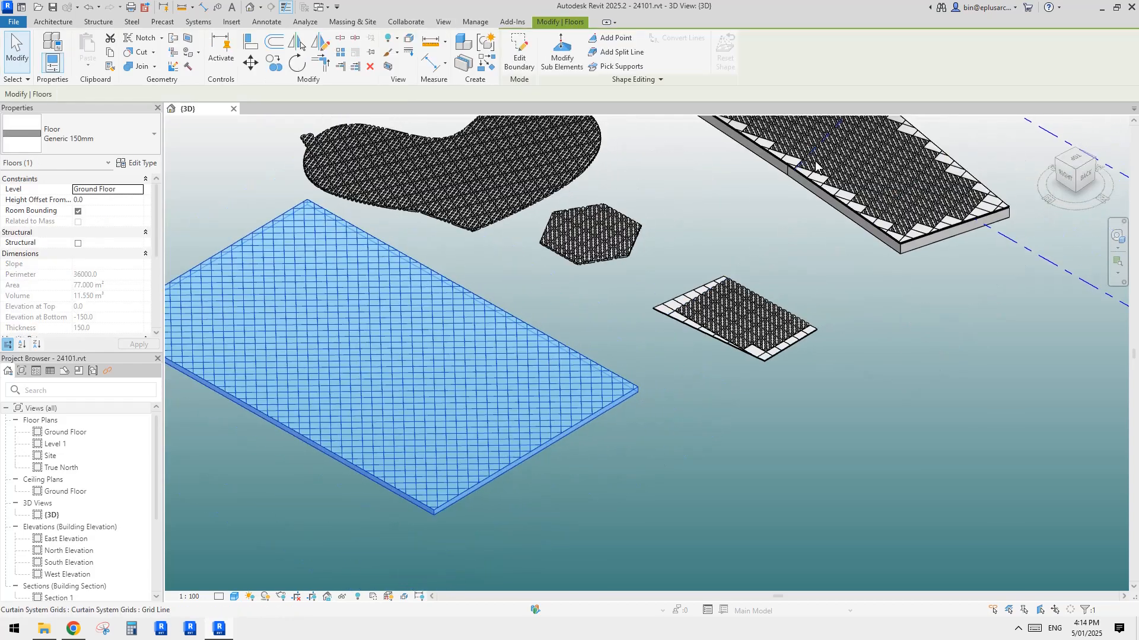
scroll(560, 312, "up", 3)
middle_click_drag(540, 376, 541, 379, "shift")
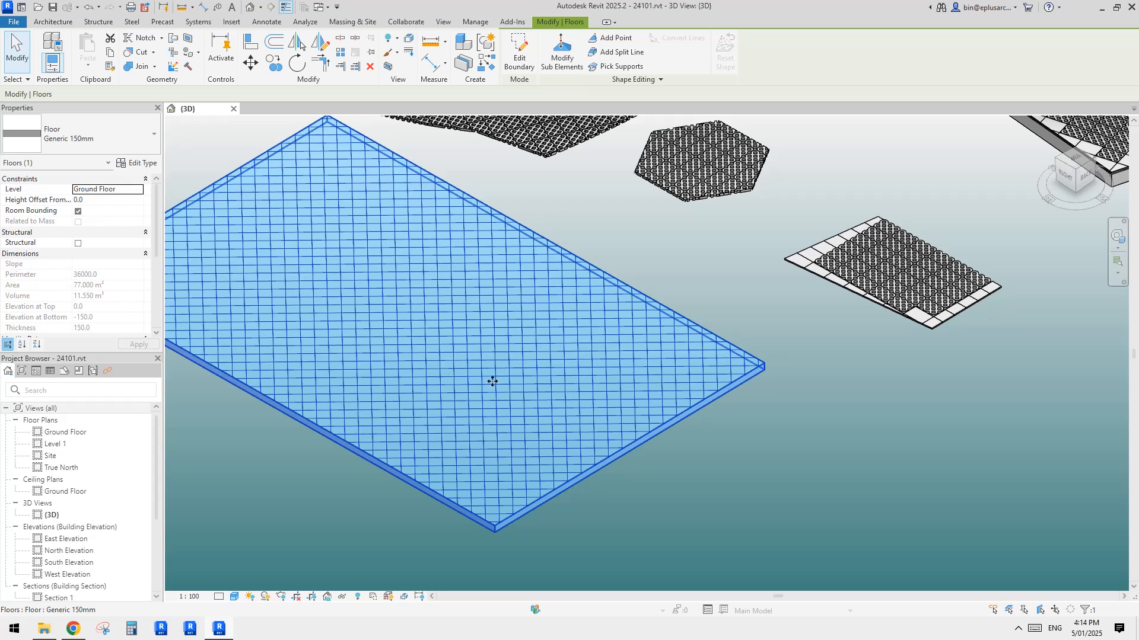
scroll(493, 381, "down", 3)
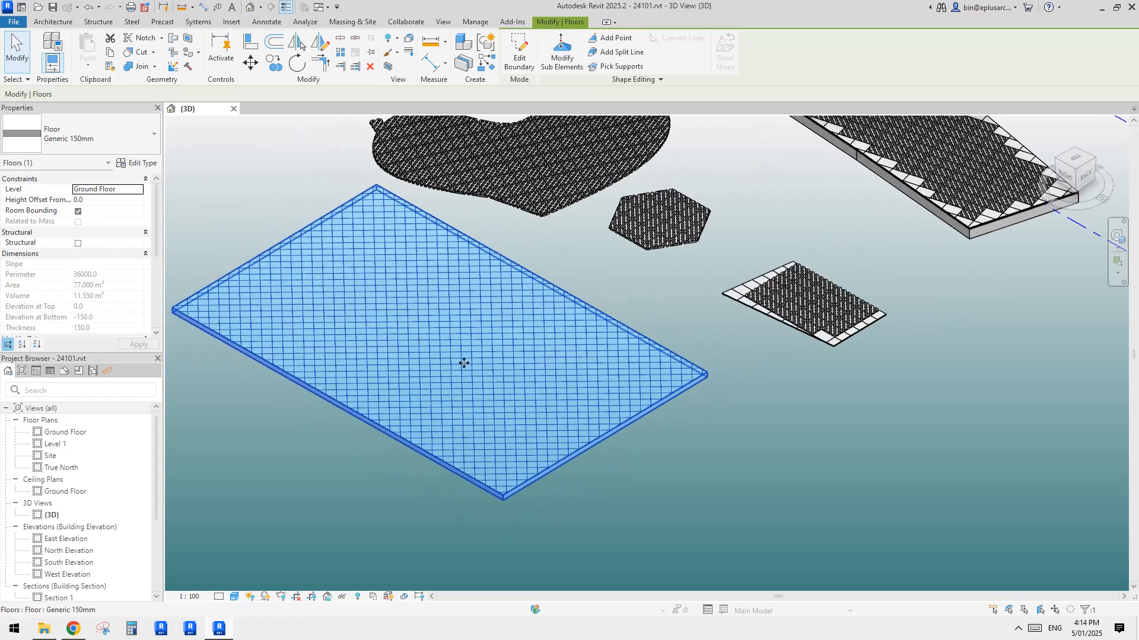
middle_click_drag(469, 367, 478, 374)
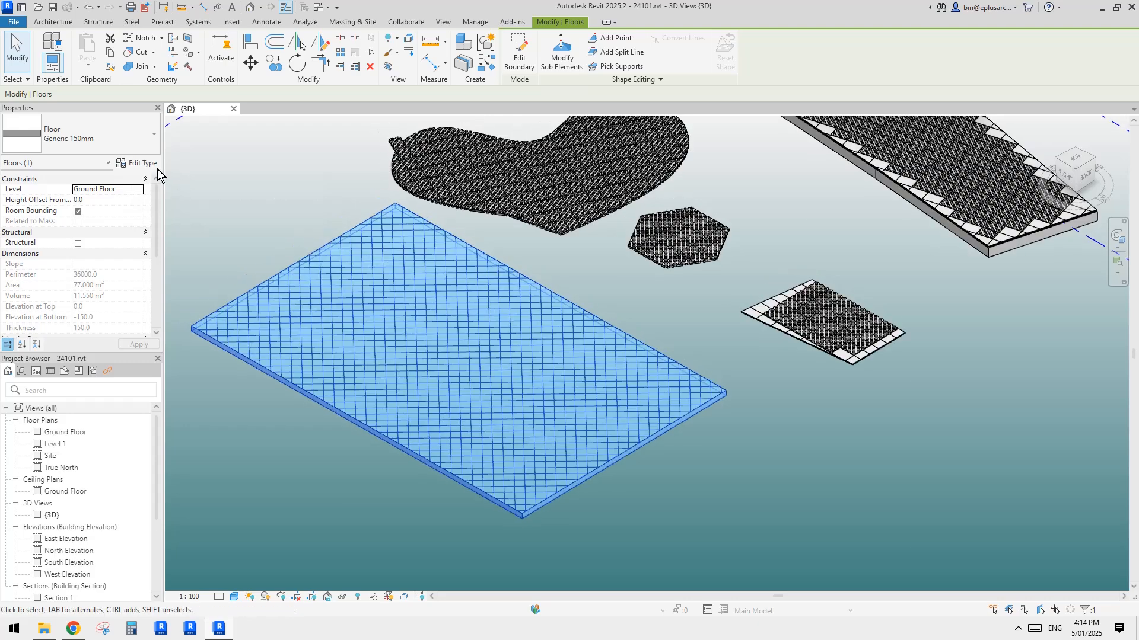
Check the type properties of the selected Generic 150mm floor and close them without changes
left_click(138, 163)
left_click(139, 161)
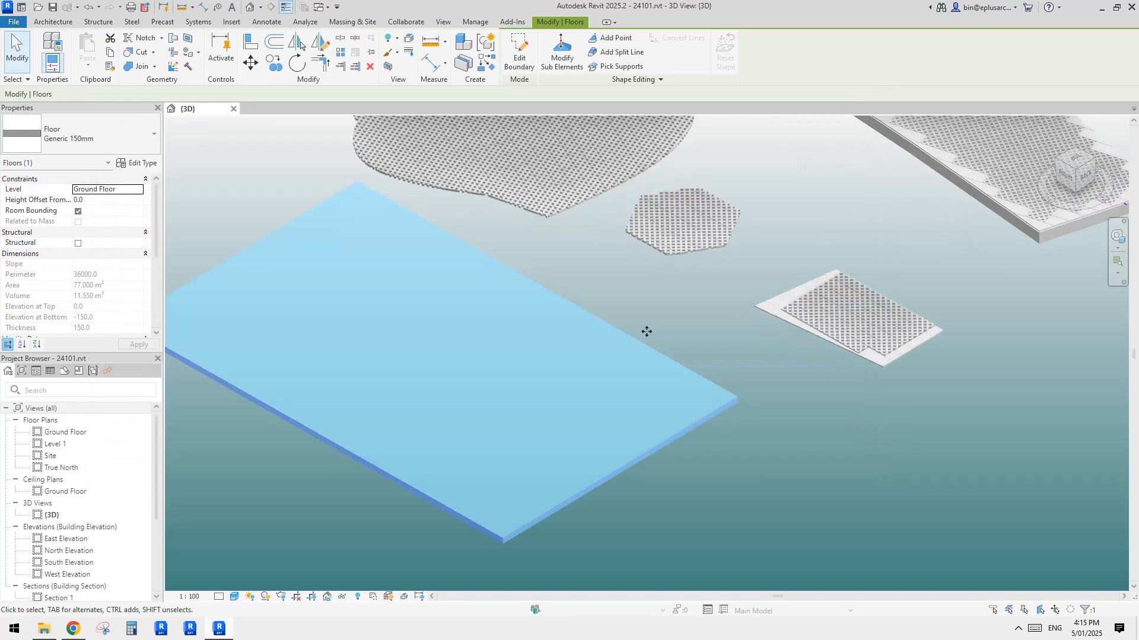
scroll(570, 420, "up", 2)
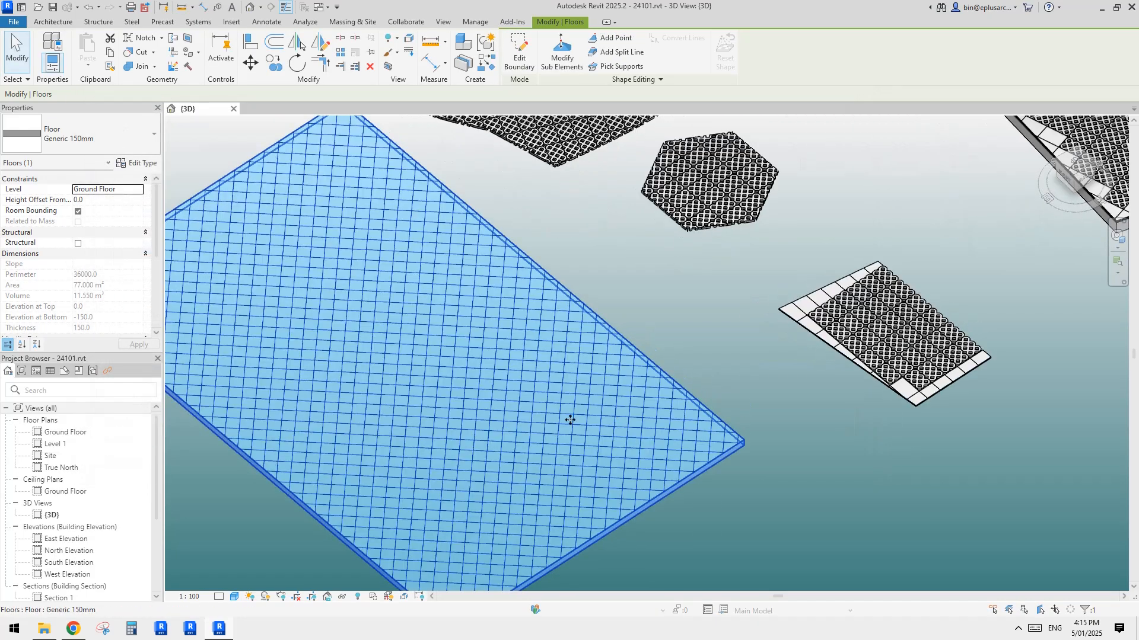
left_click(138, 163)
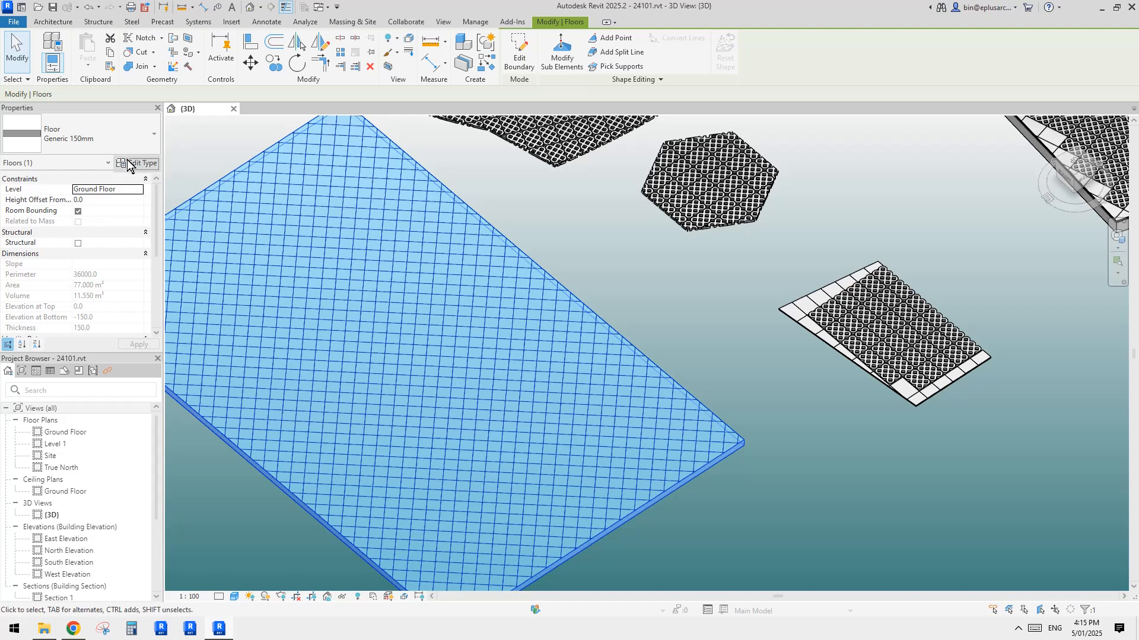
left_click(876, 100)
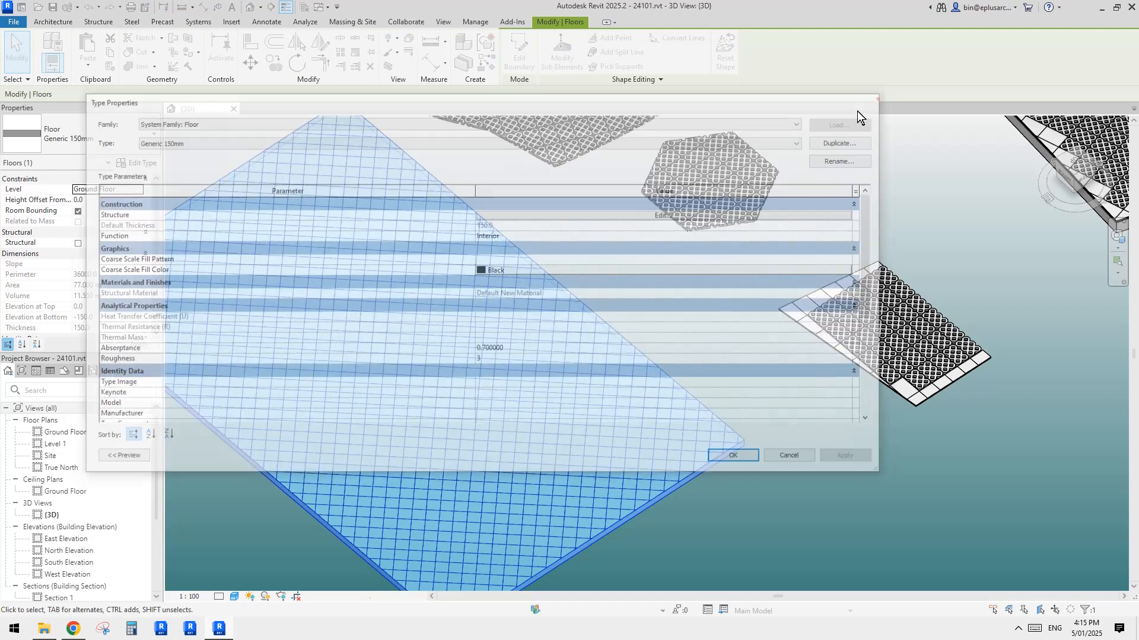
Inspect the dimensions and type properties of one paver panel in the small sloped-glazing area
scroll(867, 348, "up", 3)
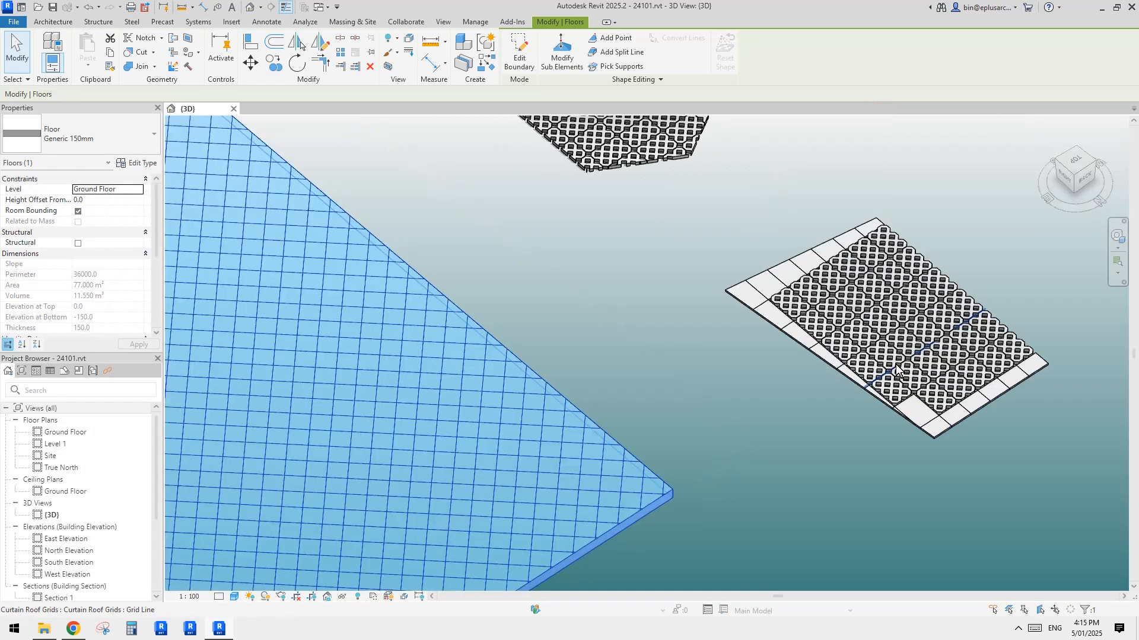
left_click(893, 366)
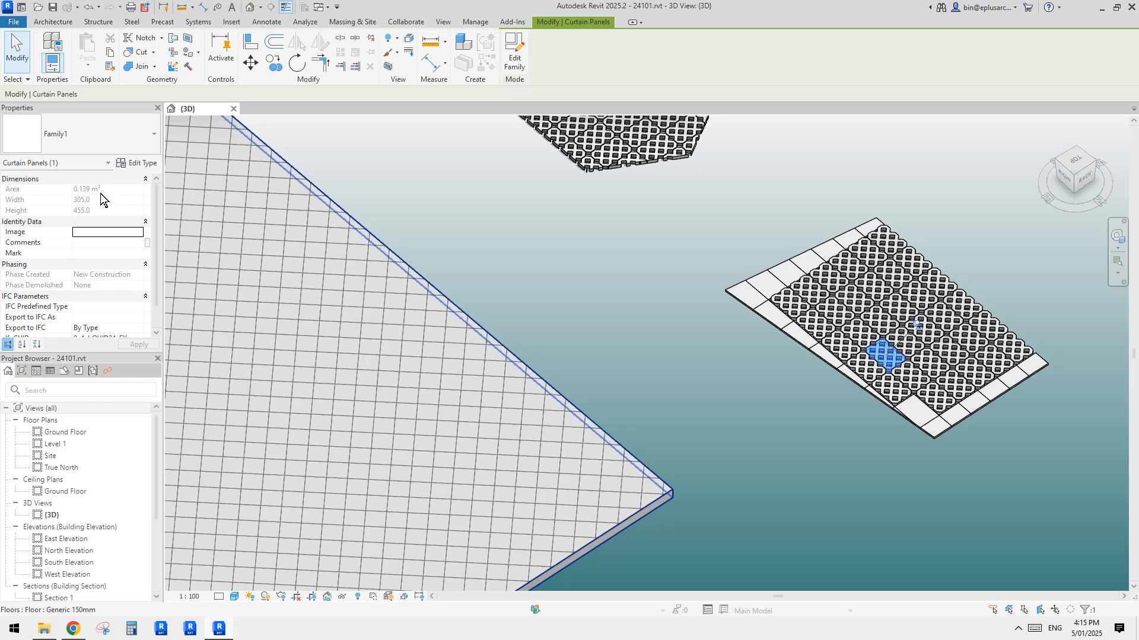
left_click(148, 163)
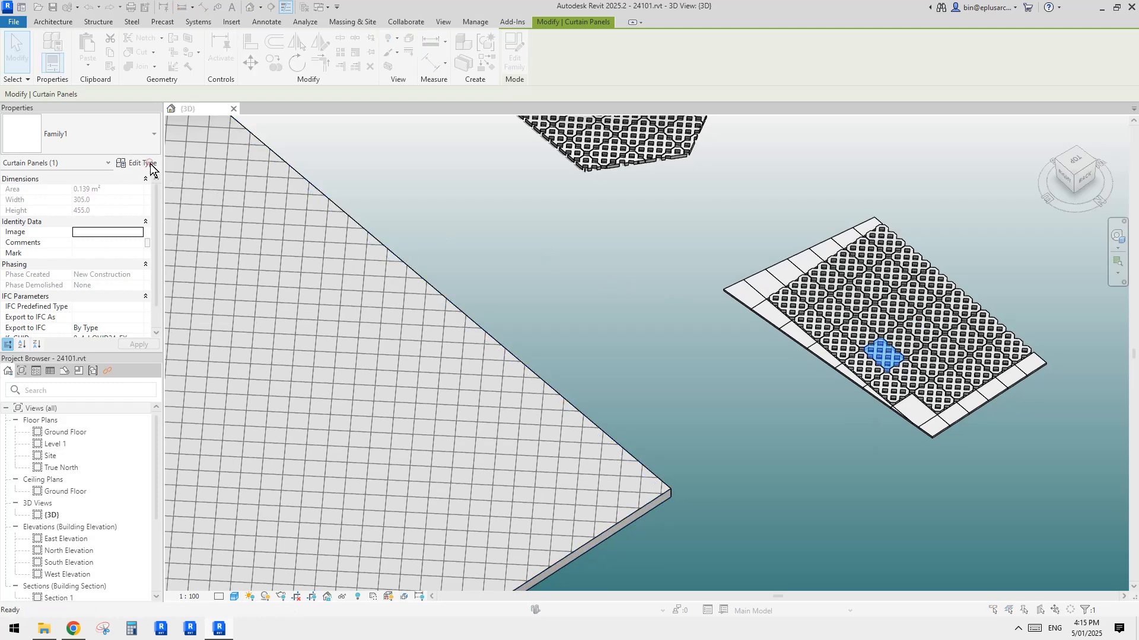
key("Escape")
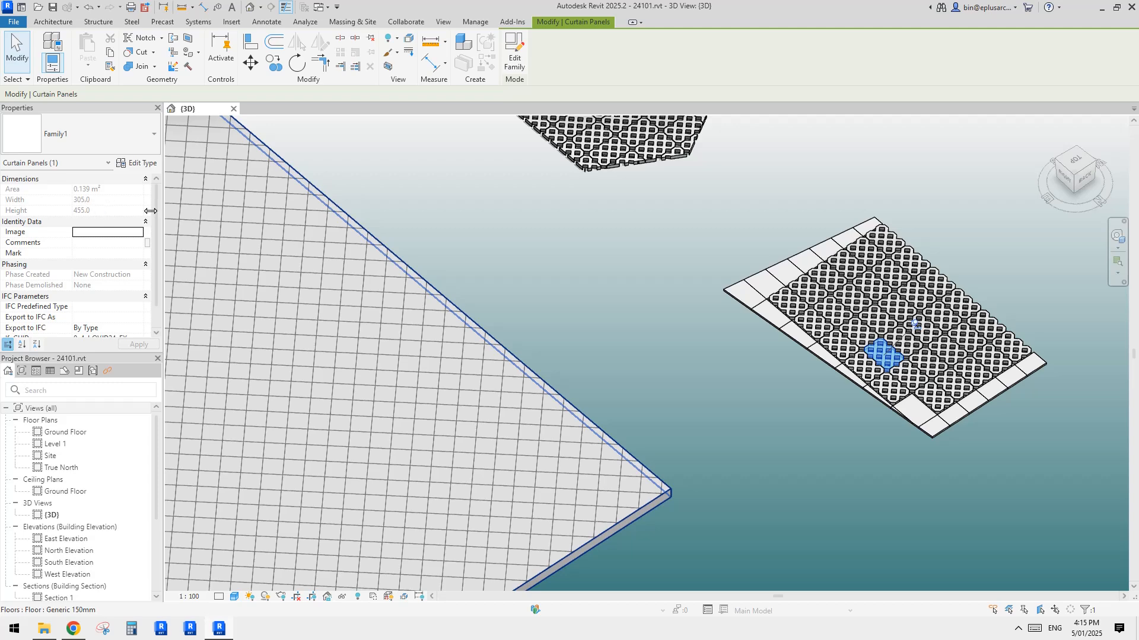
scroll(635, 252, "down", 3)
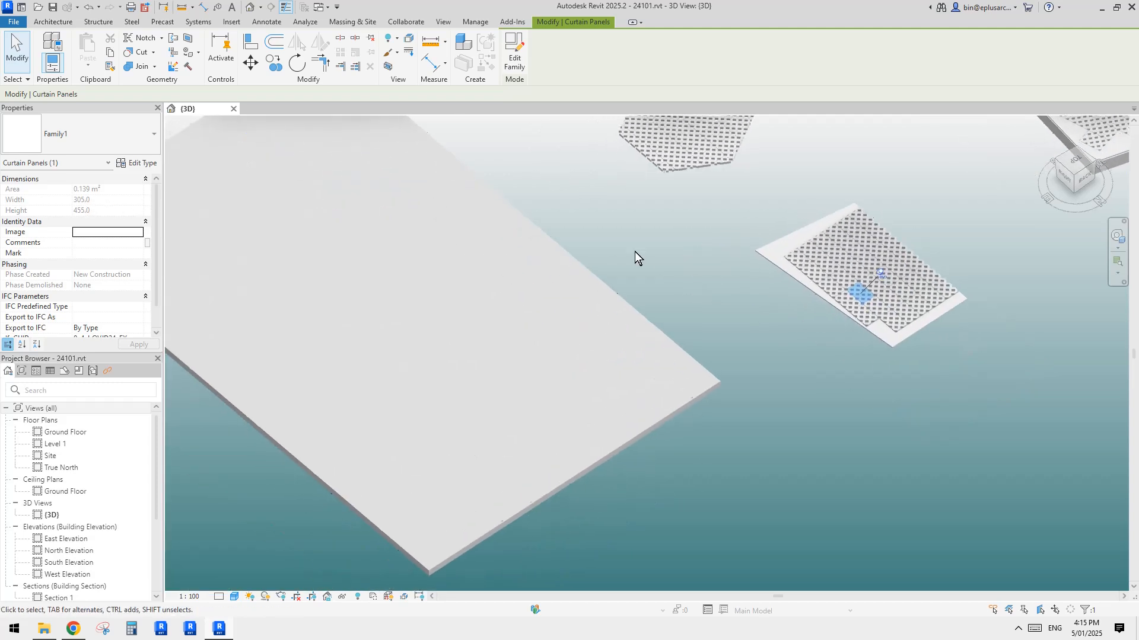
Open the large Generic 150mm floor's structure and display the graphics settings of its Default New Material
left_click(589, 251)
left_click(579, 322)
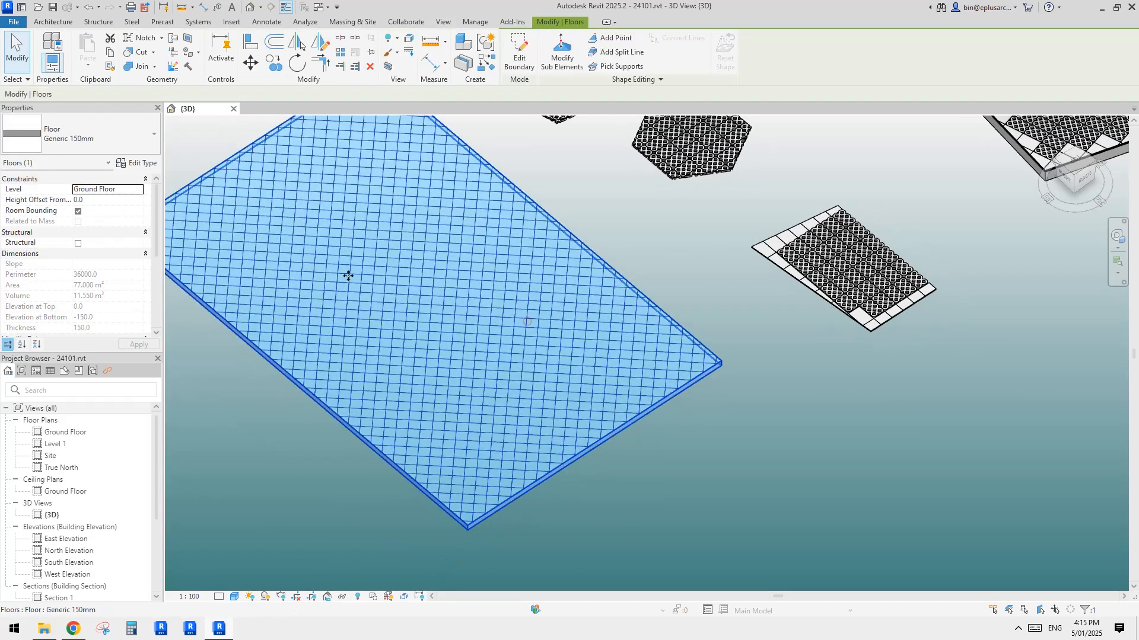
left_click(140, 163)
left_click(583, 215)
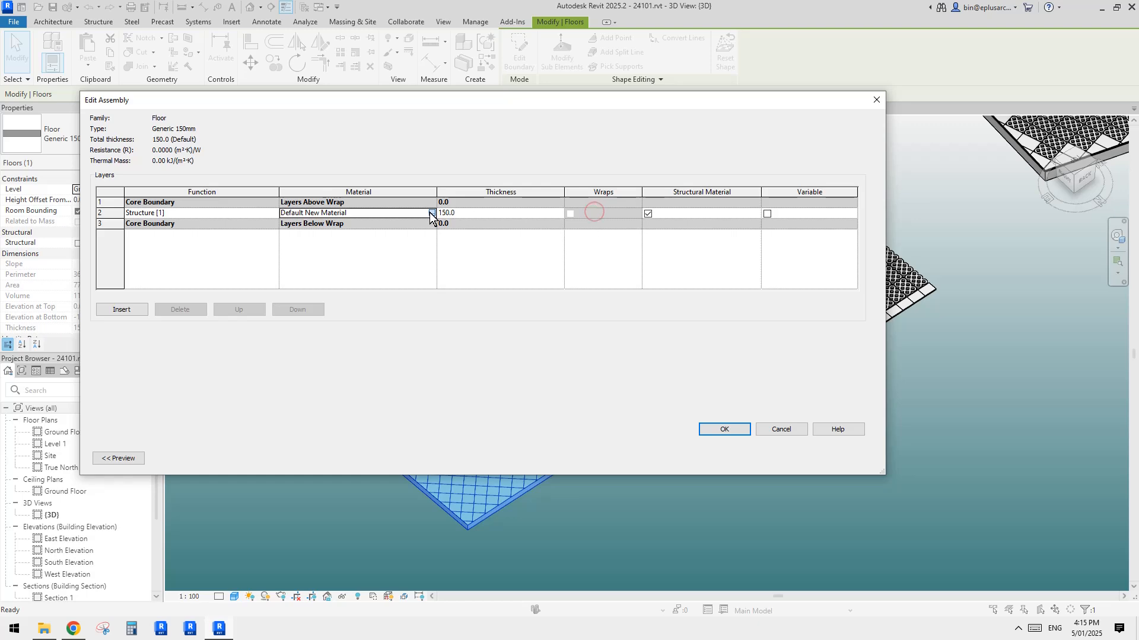
left_click(428, 212)
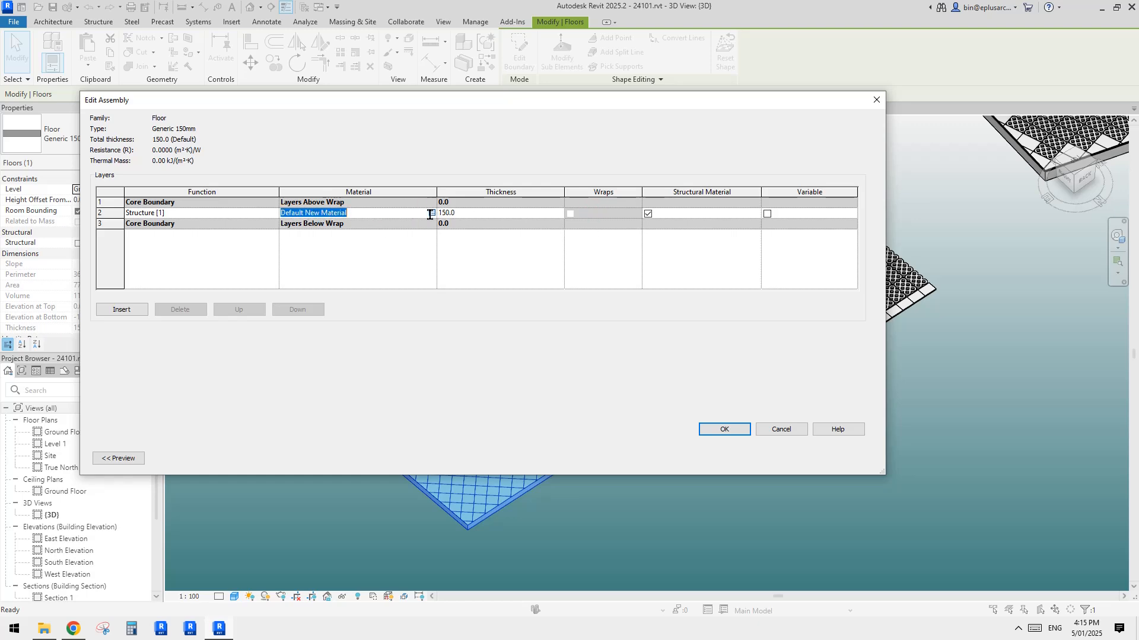
left_click(430, 213)
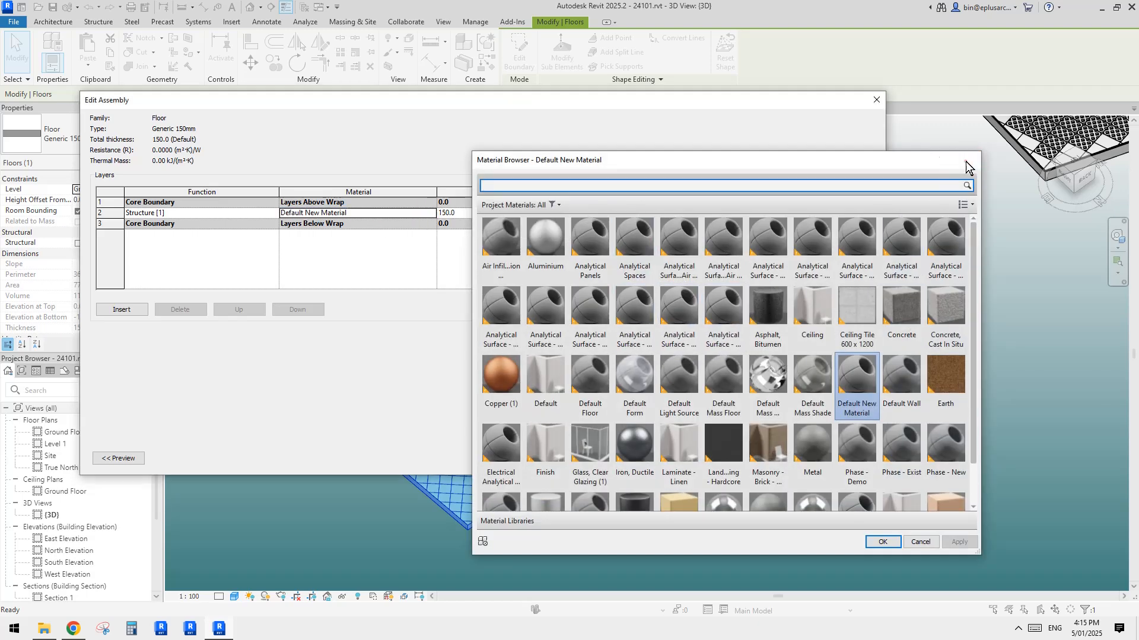
left_click(976, 160)
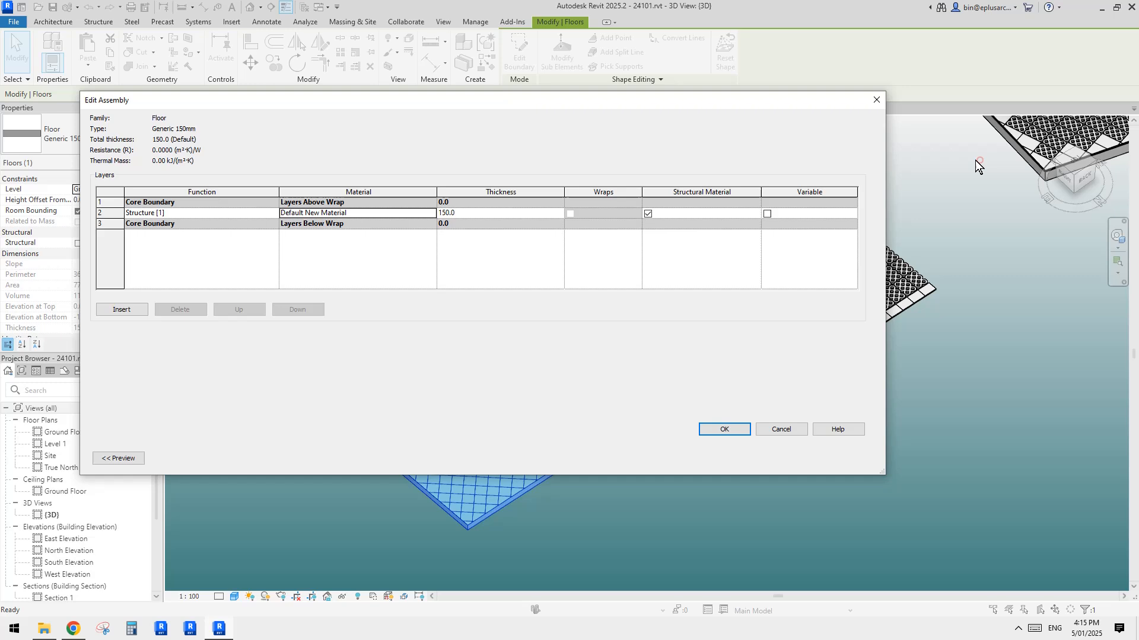
left_click(400, 214)
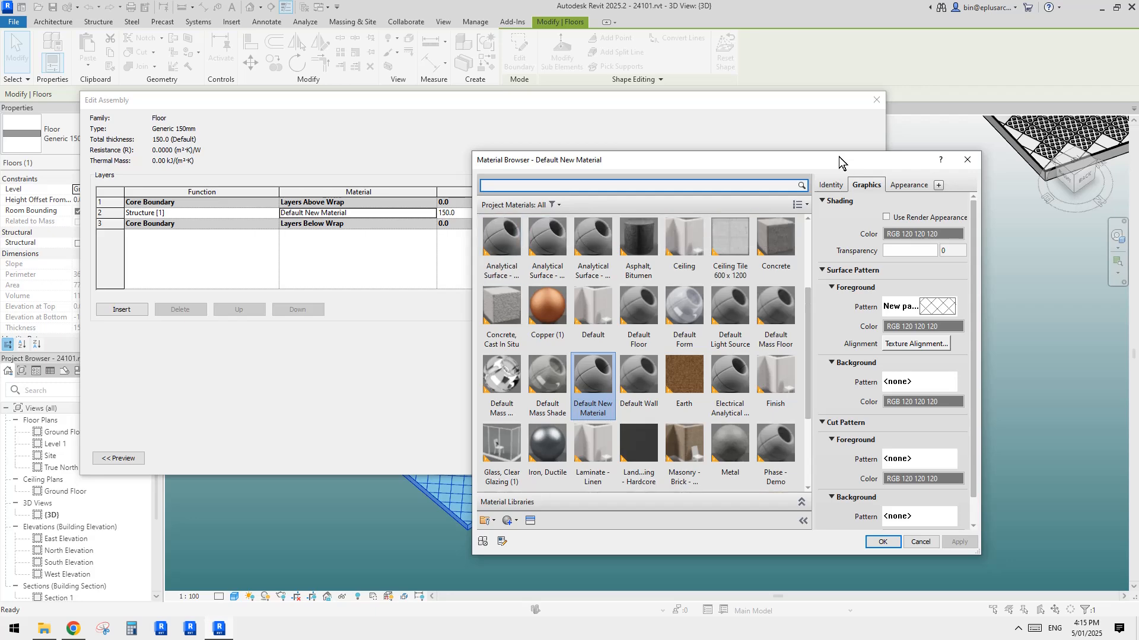
left_click_drag(777, 271, 860, 271)
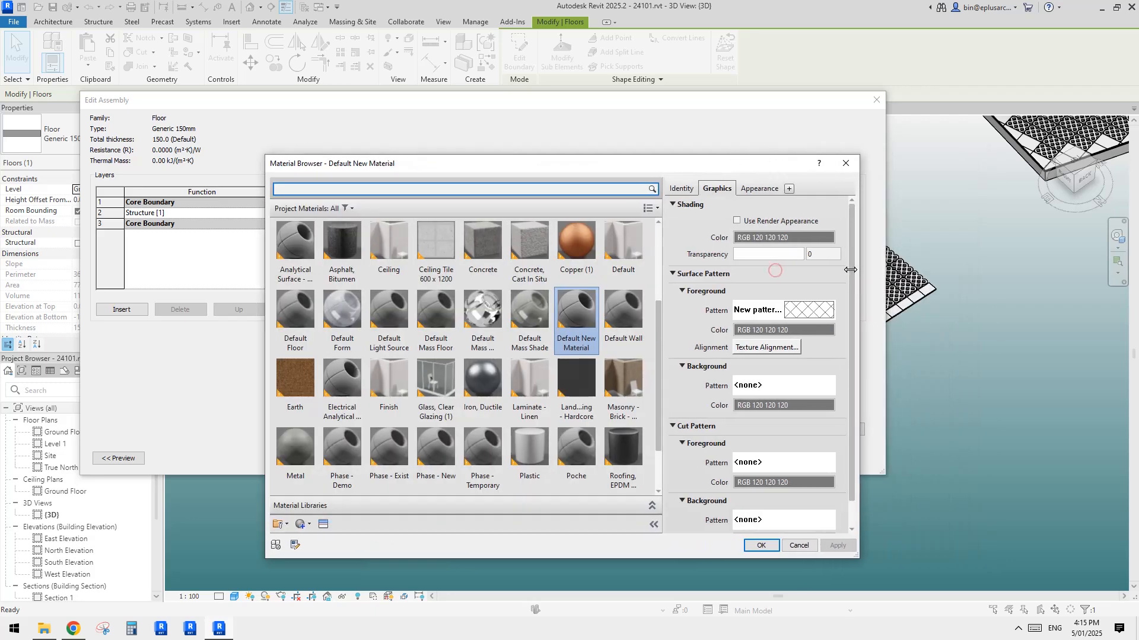
left_click_drag(605, 252, 534, 255)
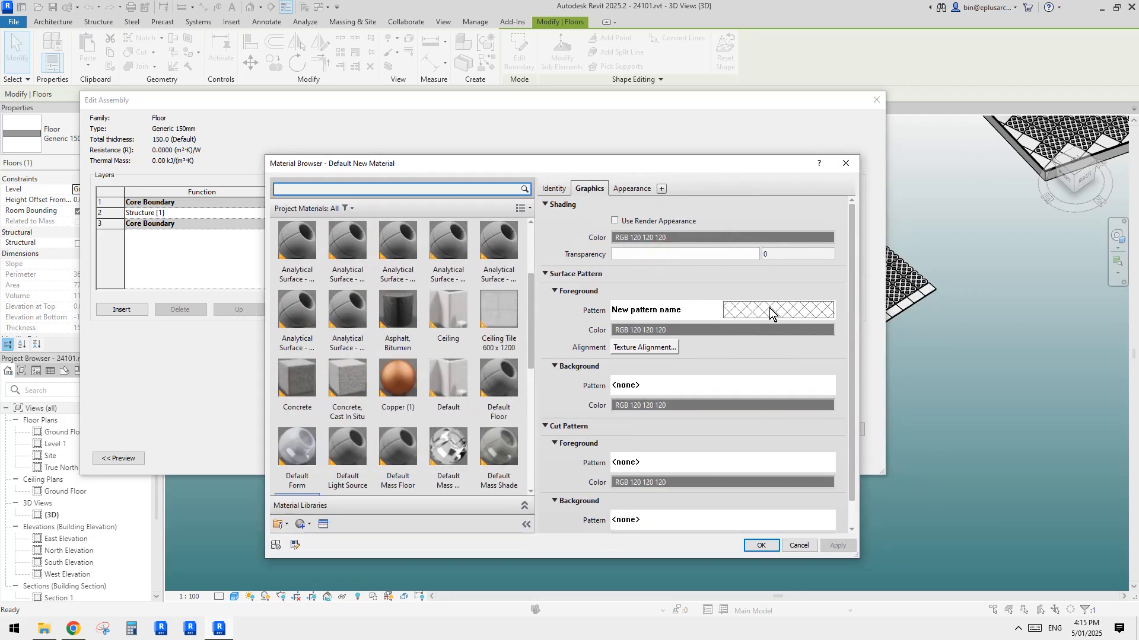
Edit the material's foreground surface pattern to a crosshatch with 0° line angle, 305 mm and 455 mm spacing, and apply it to the floor type
left_click(749, 314)
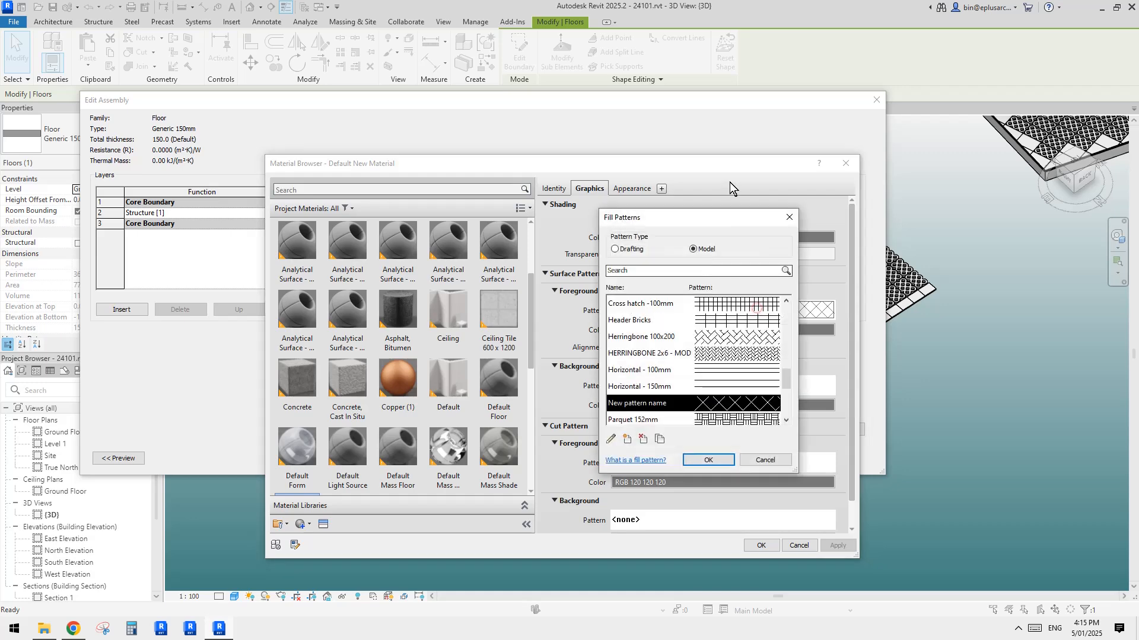
left_click(611, 440)
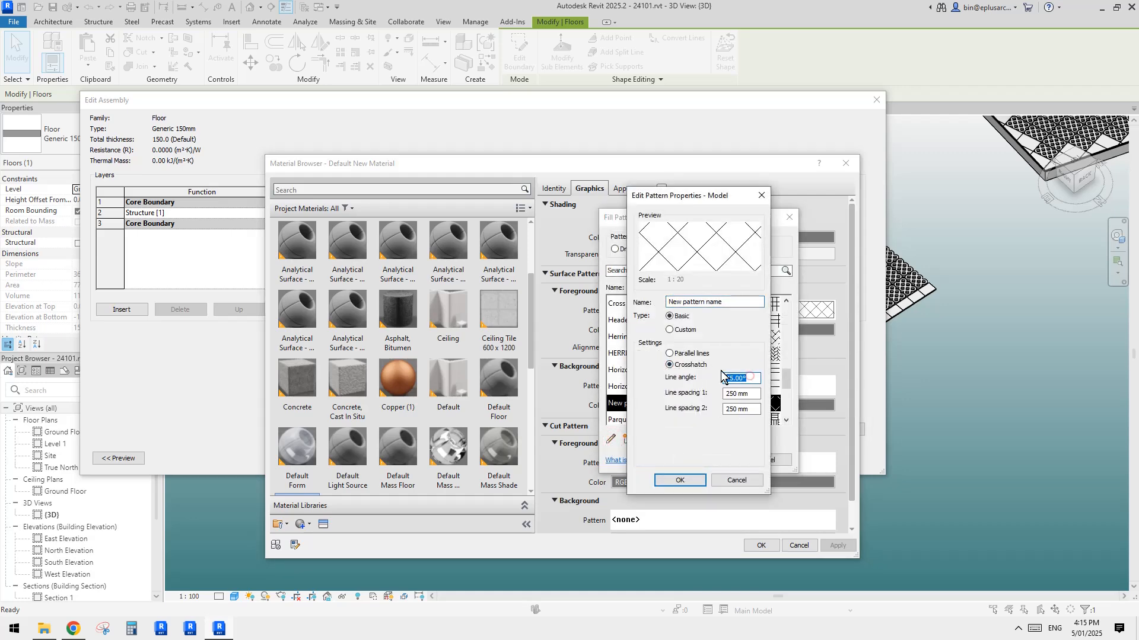
type("0")
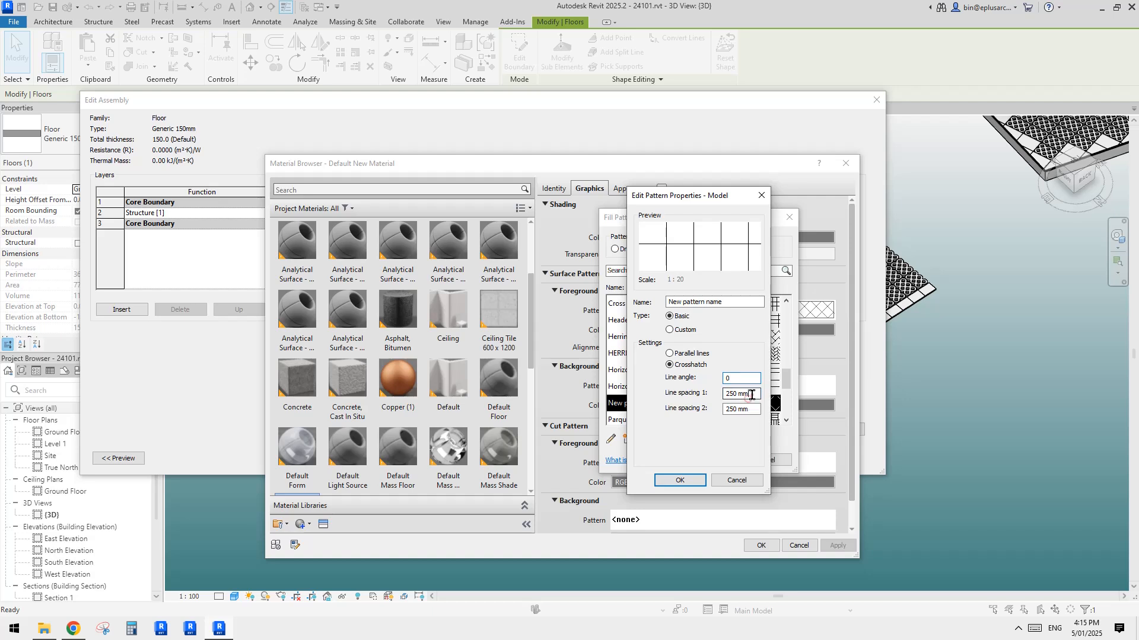
type("35")
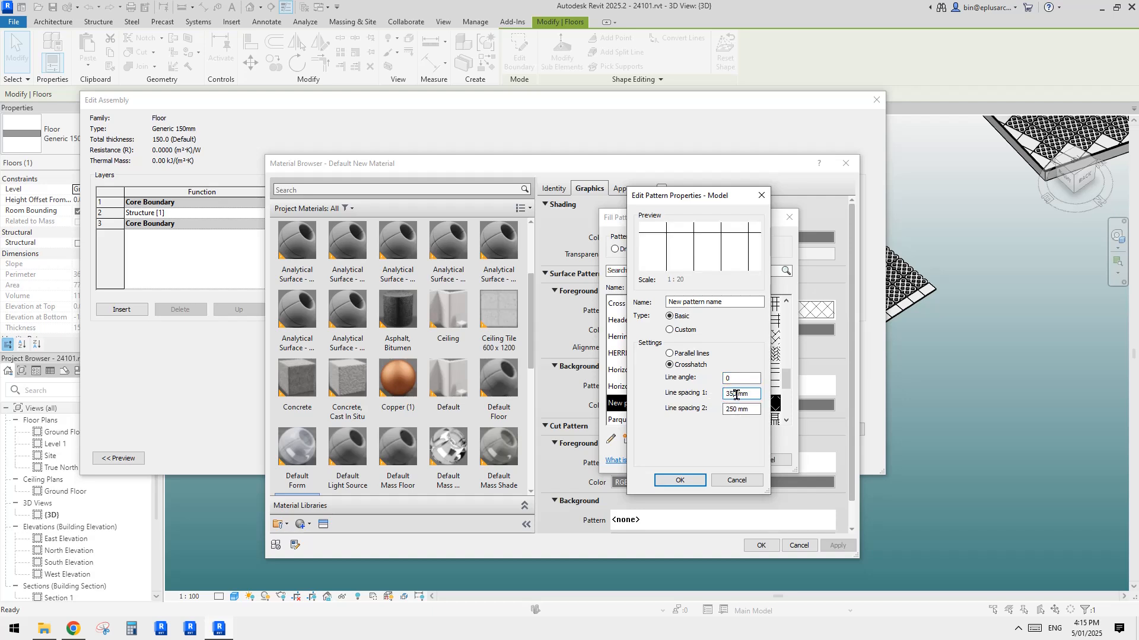
type("05")
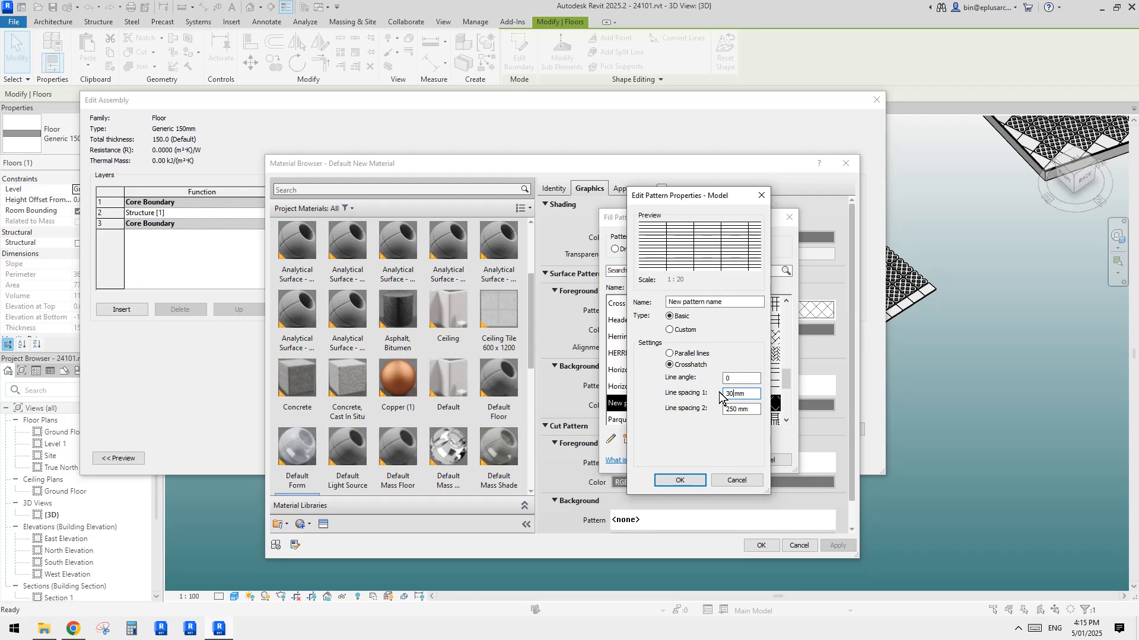
left_click(742, 409)
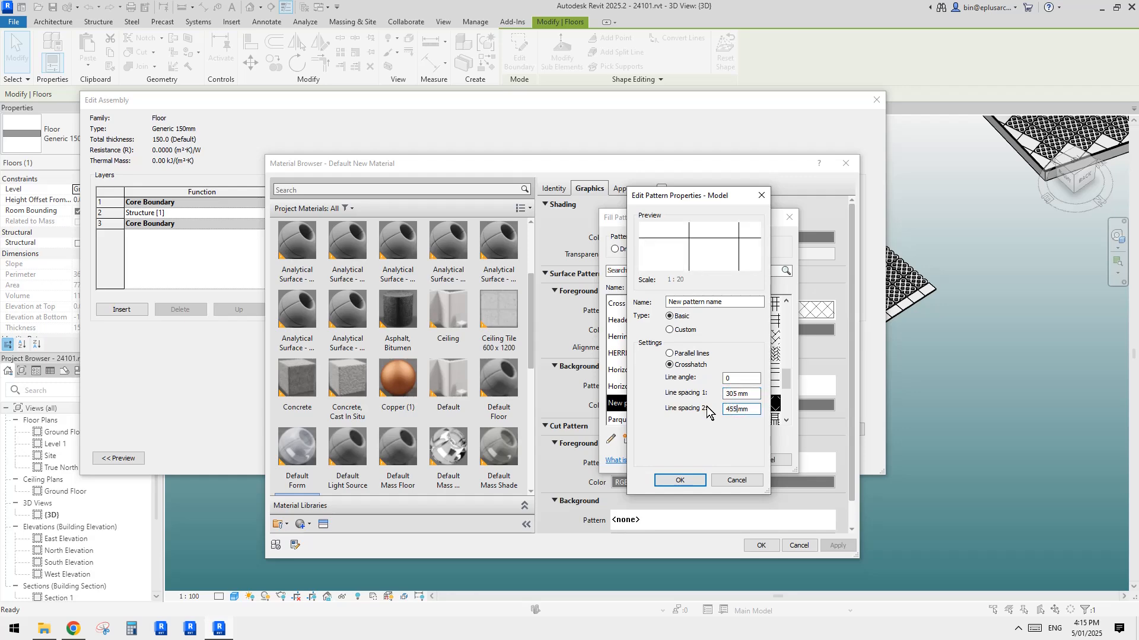
left_click(668, 481)
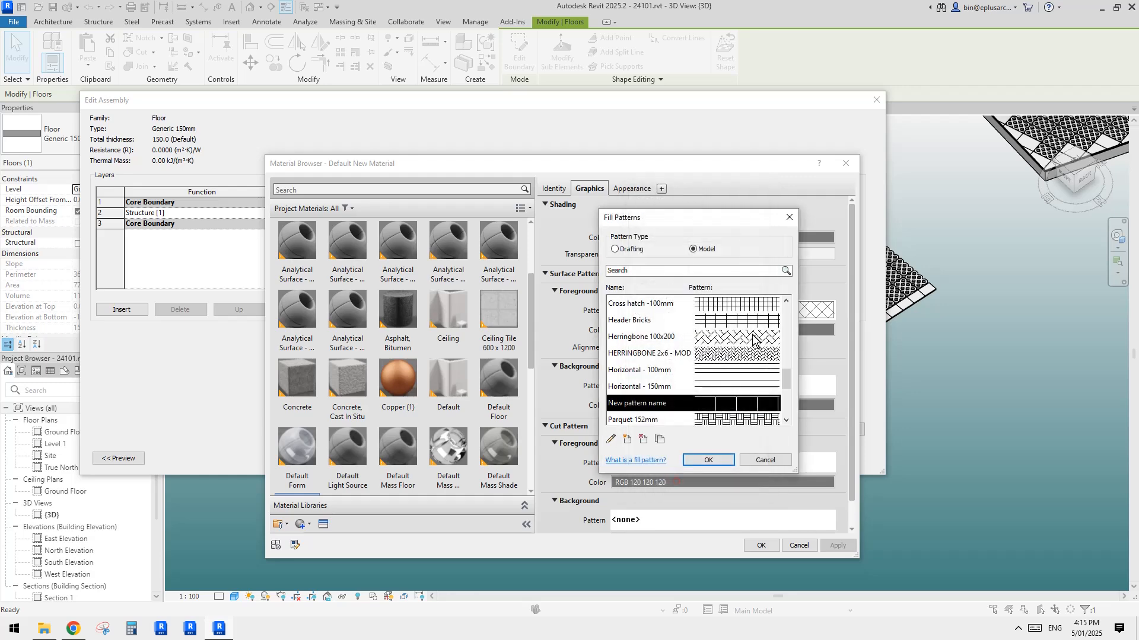
left_click(709, 461)
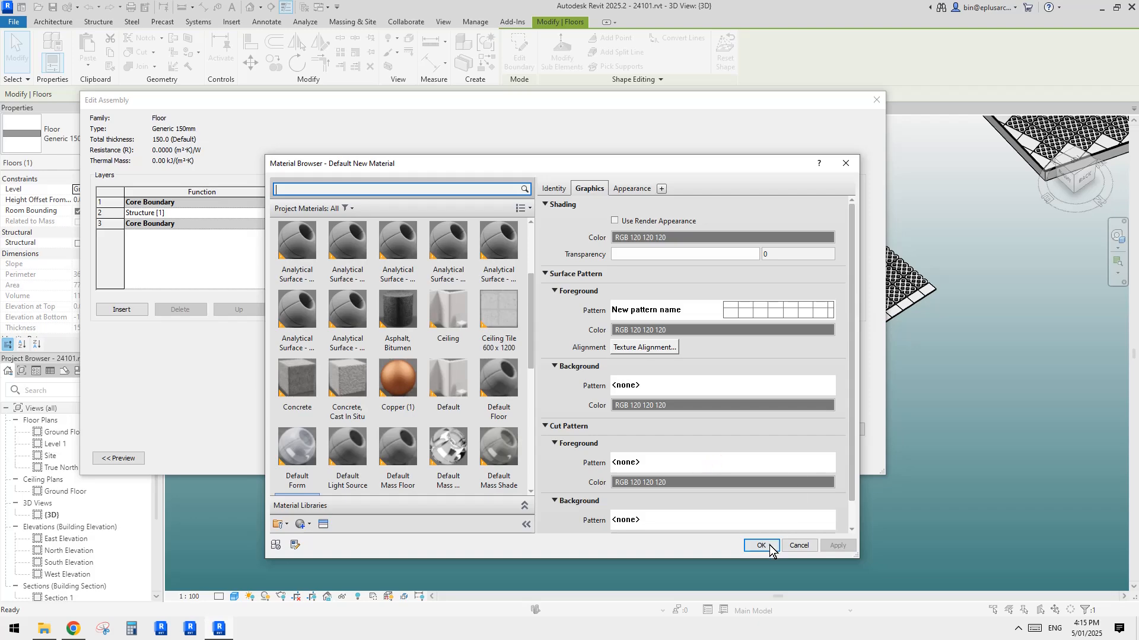
left_click(770, 549)
left_click(734, 429)
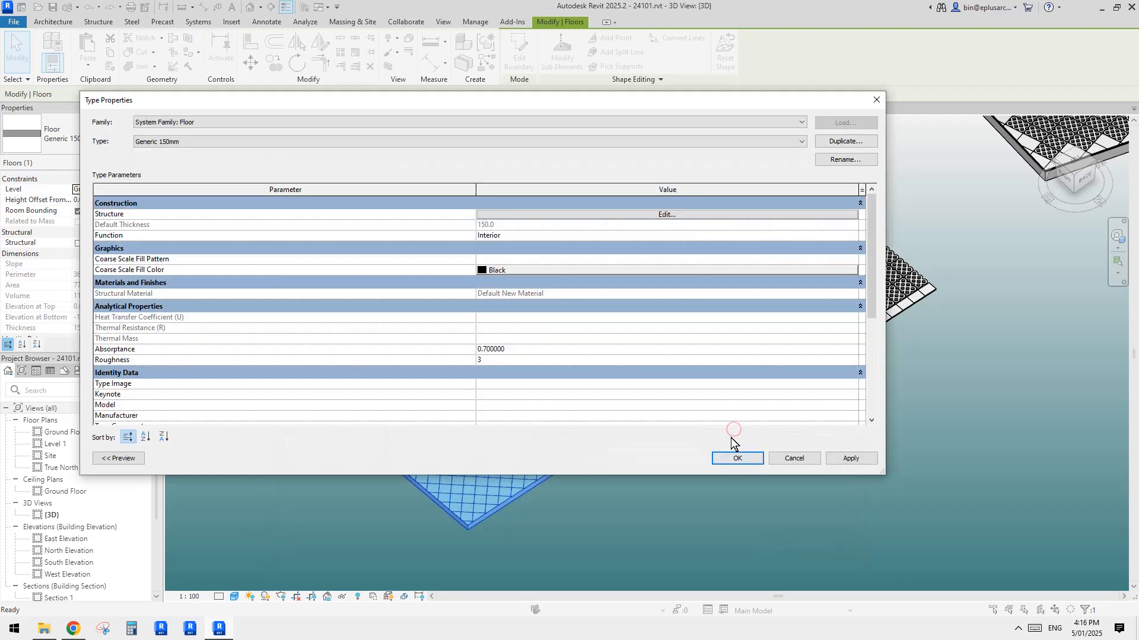
left_click(741, 456)
Compare the large floor's surface grid with the paver panels of the small sloped-glazing area
scroll(854, 396, "down", 1)
left_click(744, 464)
scroll(754, 435, "down", 1)
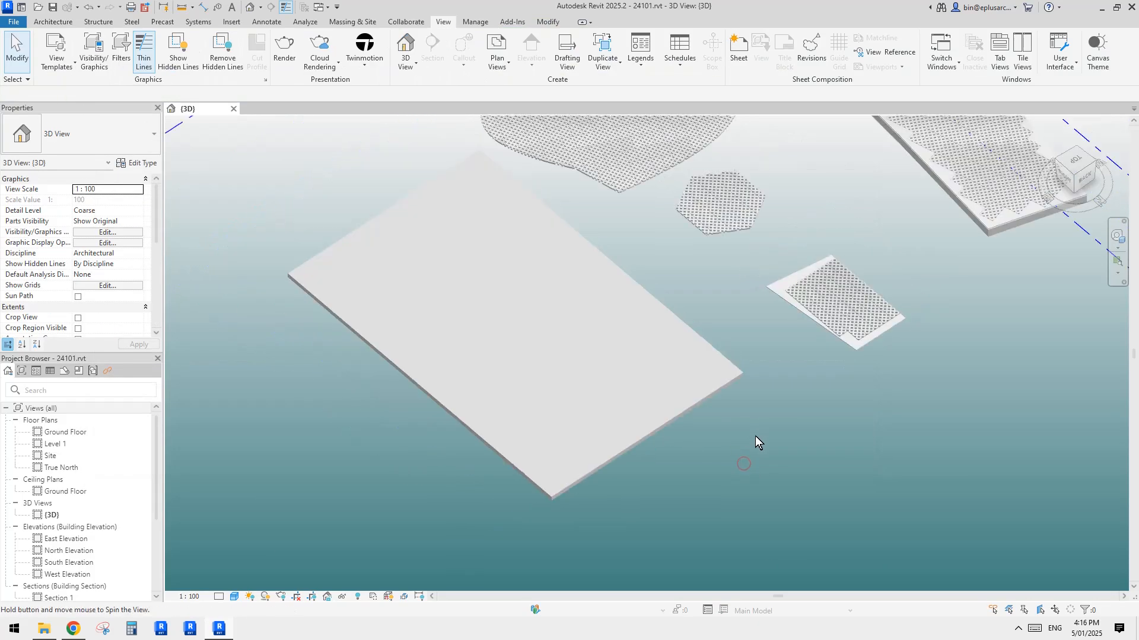
left_click(611, 372)
scroll(719, 394, "up", 1)
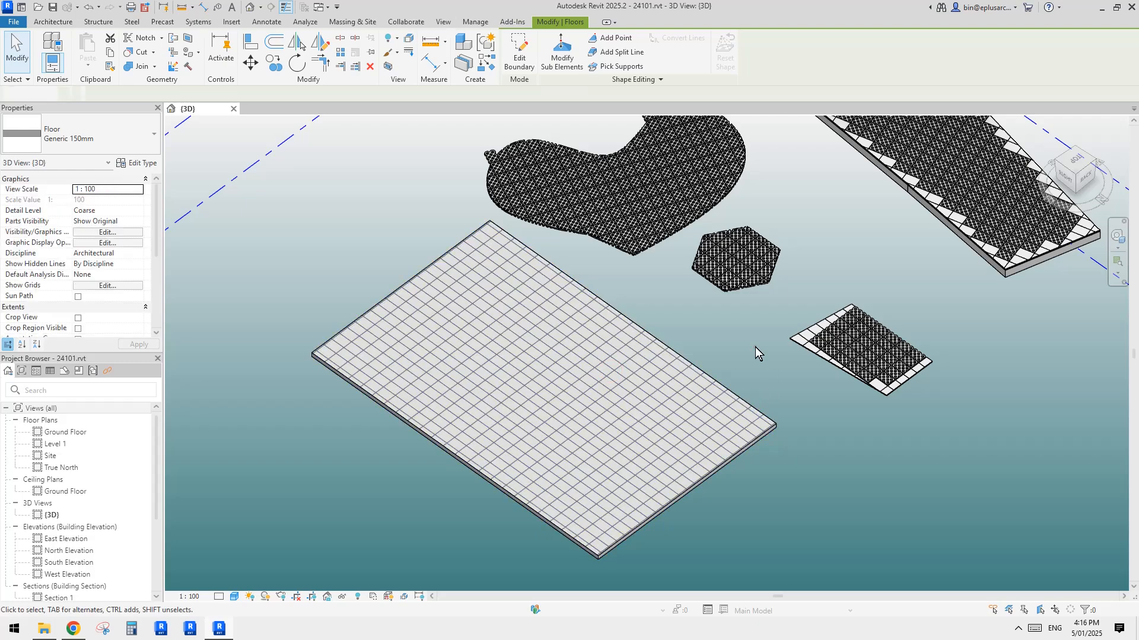
left_click(755, 347)
scroll(623, 409, "up", 1)
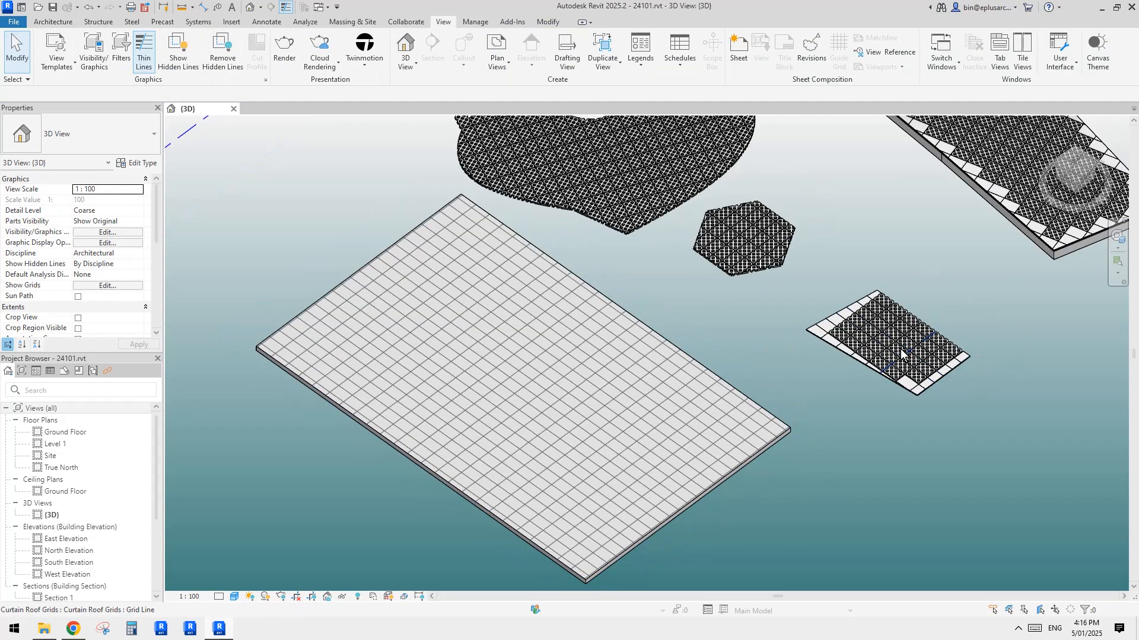
scroll(901, 354, "up", 1)
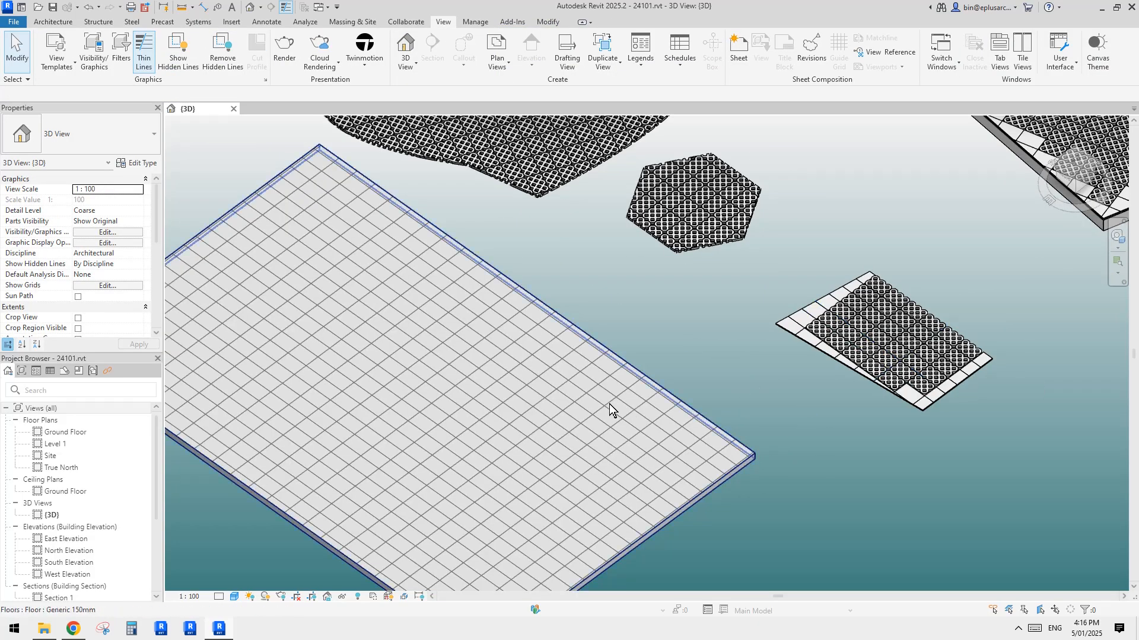
scroll(442, 415, "down", 1)
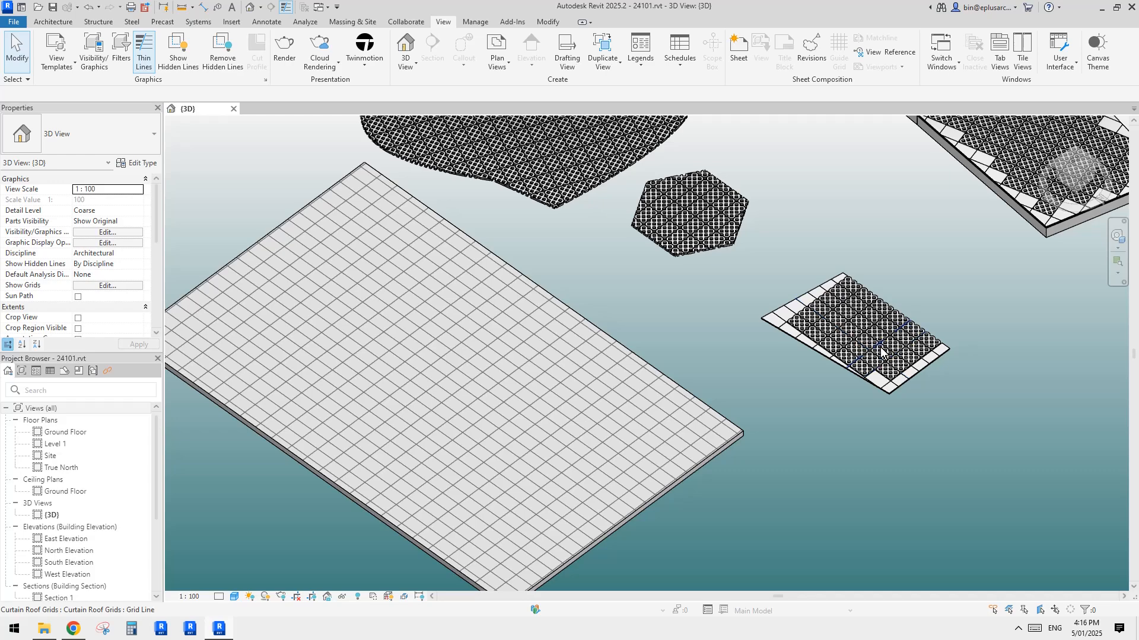
middle_click_drag(881, 351, 889, 350)
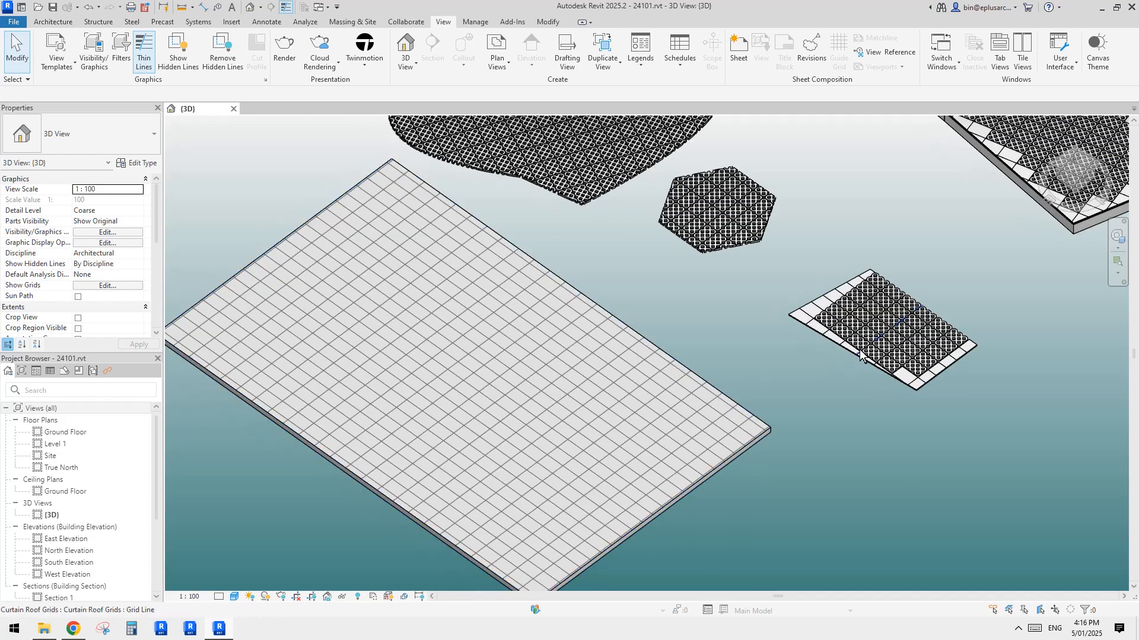
middle_click_drag(770, 364, 791, 347)
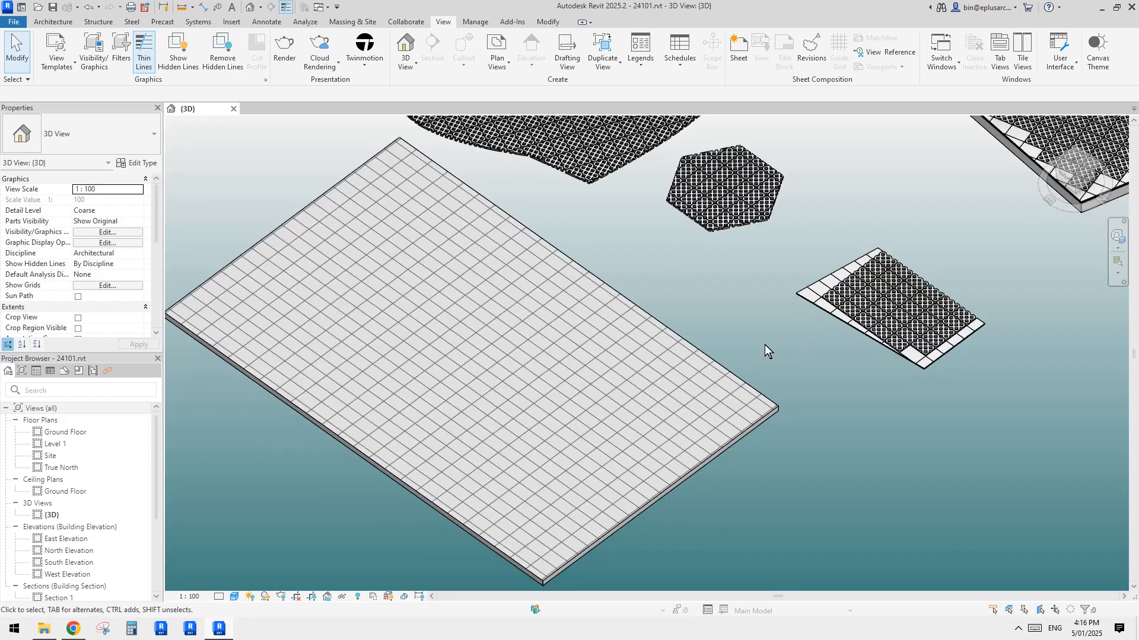
Select the large rectangular floor and examine its extent, instance properties and surface grid
scroll(757, 353, "down", 1)
left_click(623, 370)
scroll(564, 360, "down", 2)
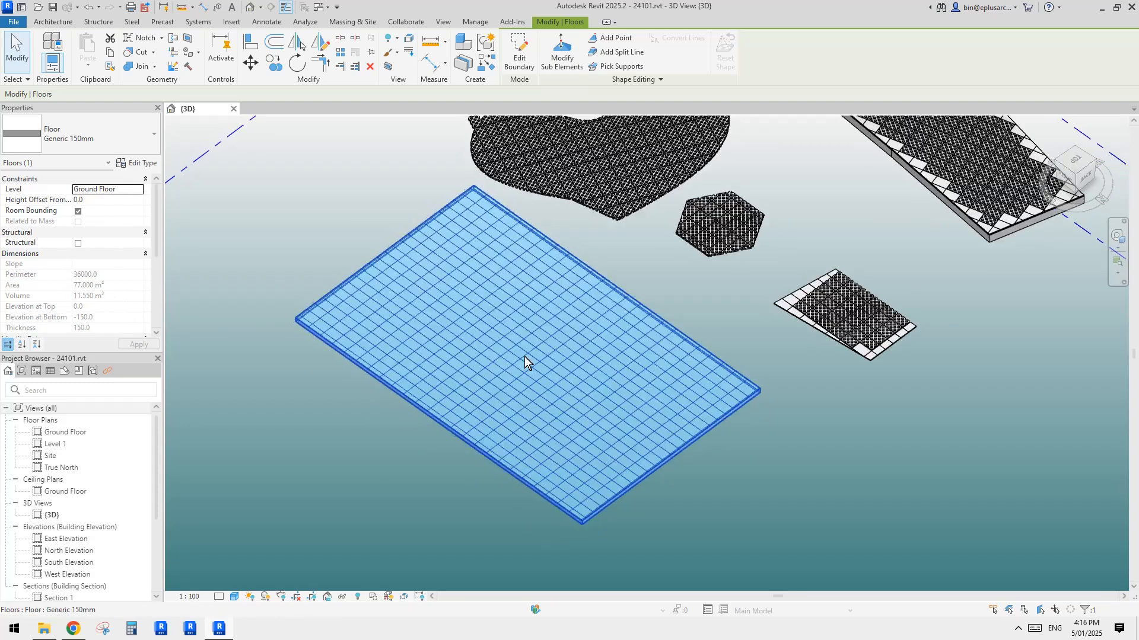
left_click(699, 311)
left_click(643, 349)
left_click(703, 316)
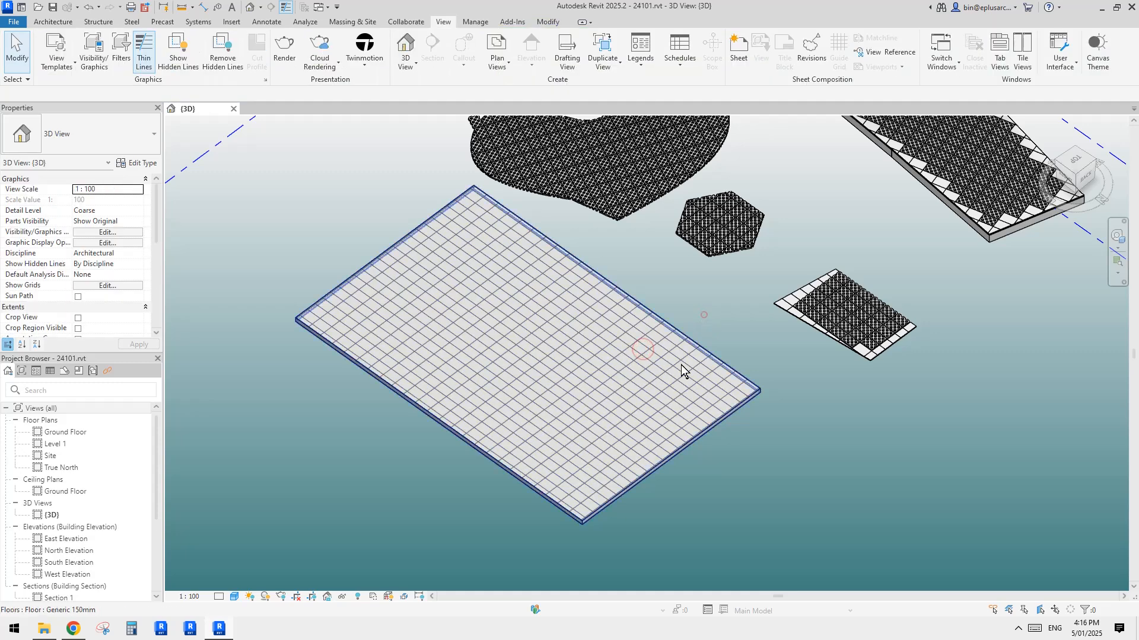
left_click(649, 366)
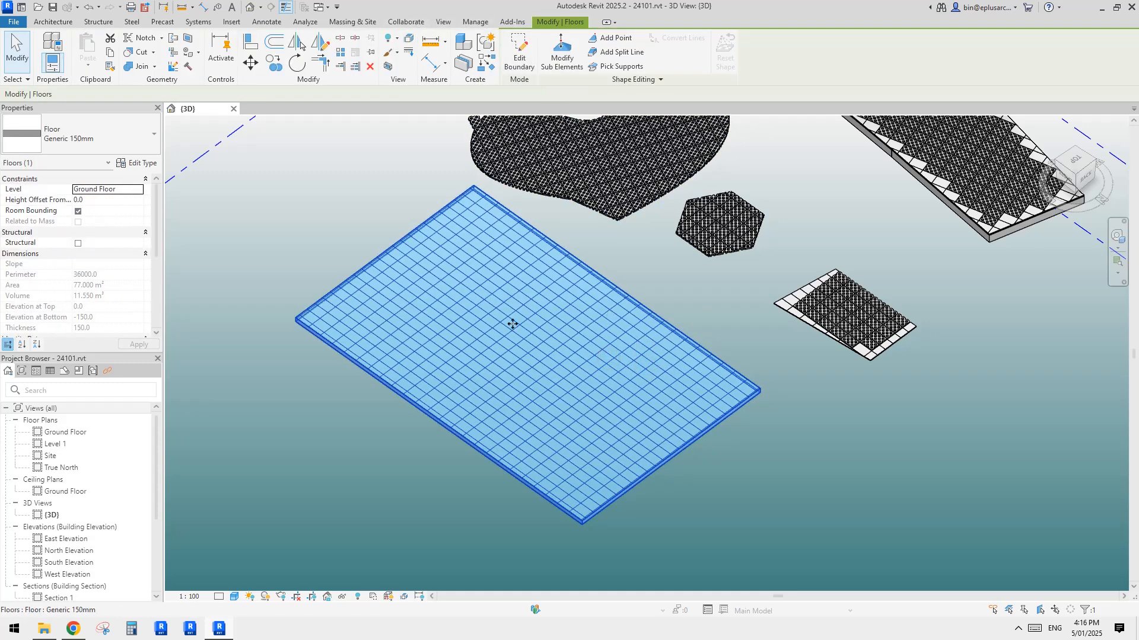
left_click(677, 307)
left_click(619, 369)
middle_click_drag(593, 382, 600, 399)
mouse_move(576, 363)
middle_mouse_down()
mouse_move(585, 376)
mouse_move(668, 341)
mouse_move(571, 359)
middle_mouse_up()
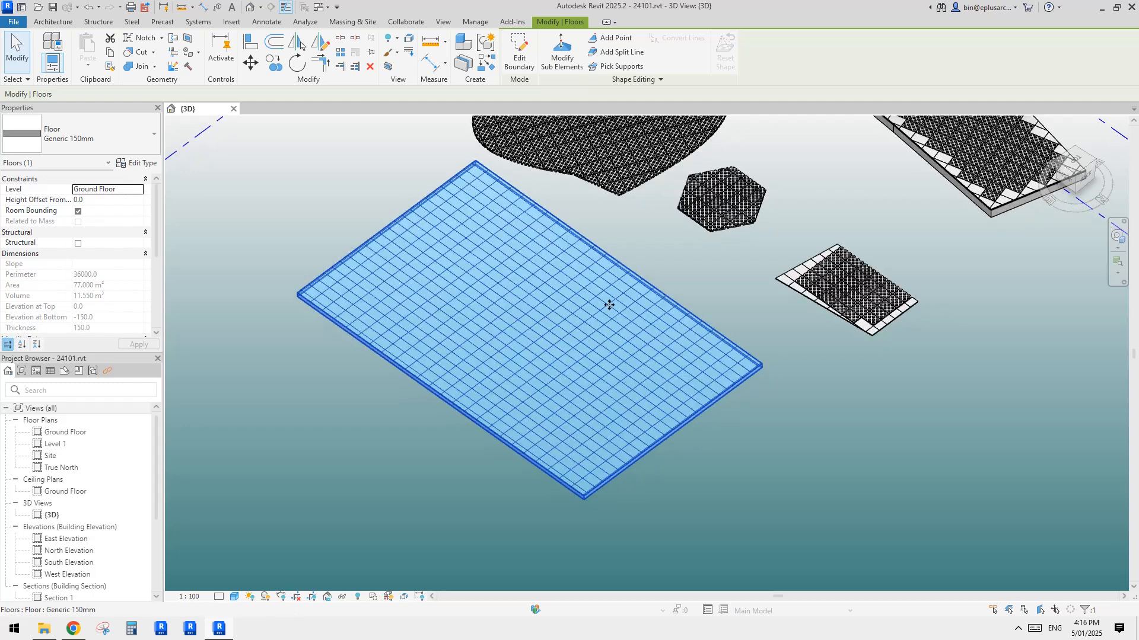
Copy the large rectangular floor into the empty area beside the original
scroll(609, 305, "down", 2)
left_click(646, 389)
scroll(611, 359, "down", 2)
mouse_move(611, 358)
middle_mouse_down()
mouse_move(576, 401)
mouse_move(599, 343)
mouse_move(597, 366)
mouse_move(618, 382)
mouse_move(607, 371)
middle_mouse_up()
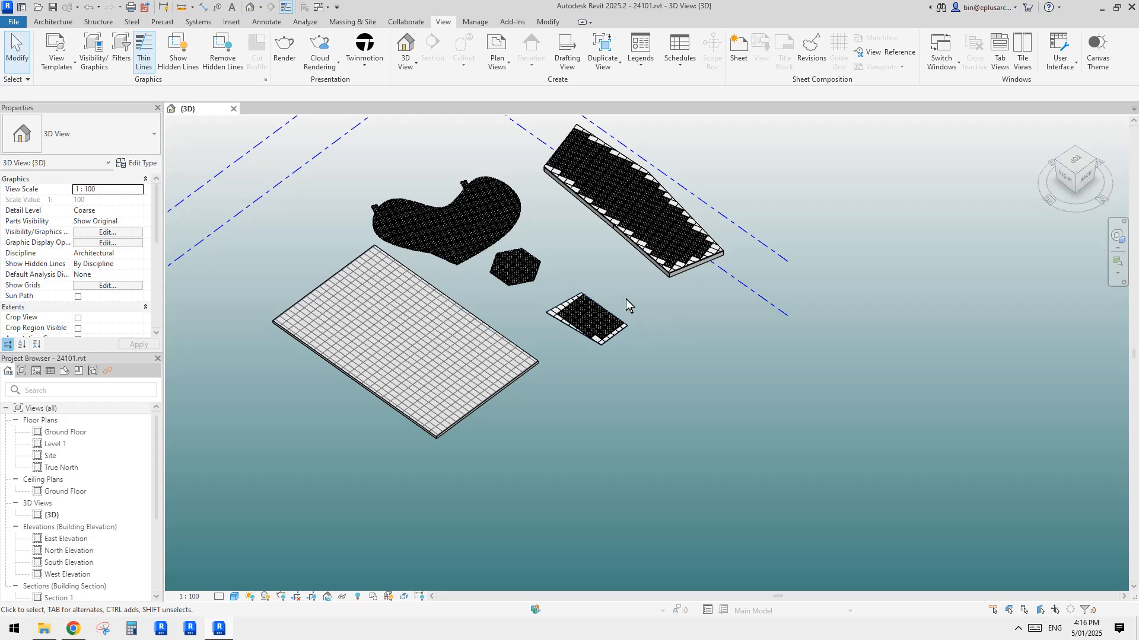
middle_click_drag(519, 359, 518, 353)
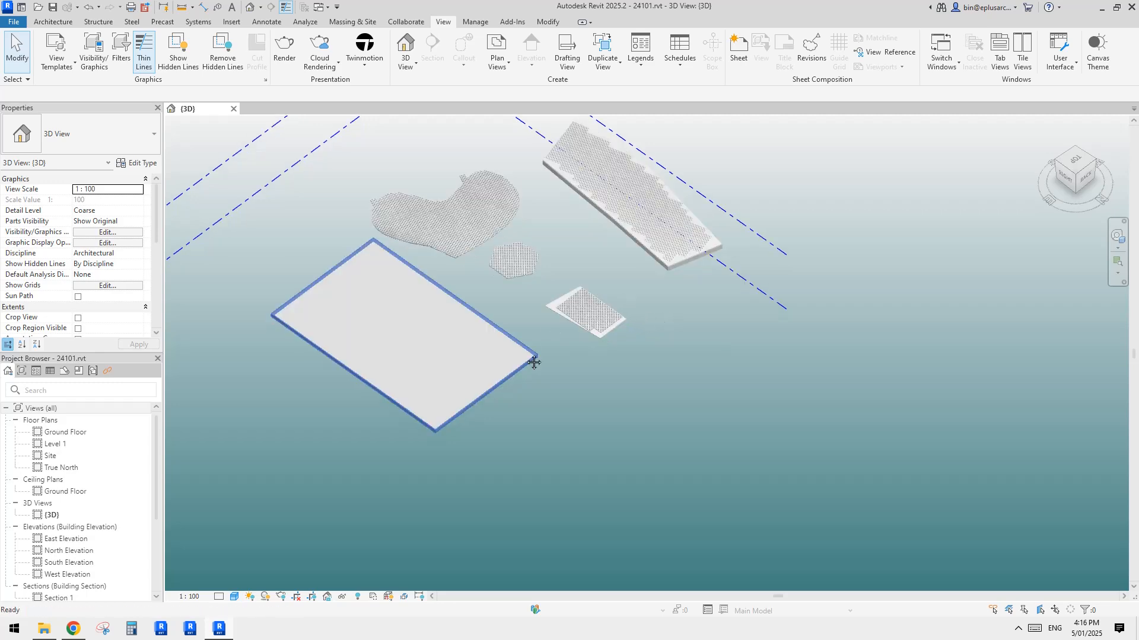
middle_click_drag(618, 283, 623, 326)
left_click_drag(399, 300, 426, 306)
middle_click_drag(663, 446, 536, 328)
Add a split line across the middle of the copied floor, joining its two long edges
left_click(572, 379)
scroll(508, 338, "up", 2)
left_click(561, 58)
middle_click_drag(606, 372, 641, 356)
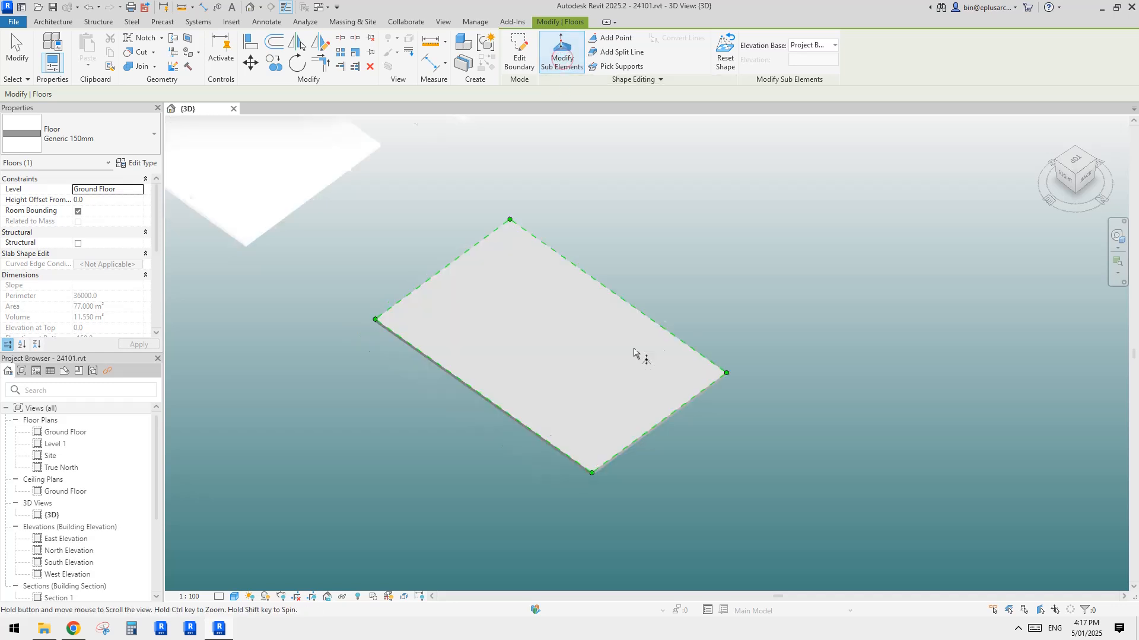
left_click(619, 52)
key("Escape")
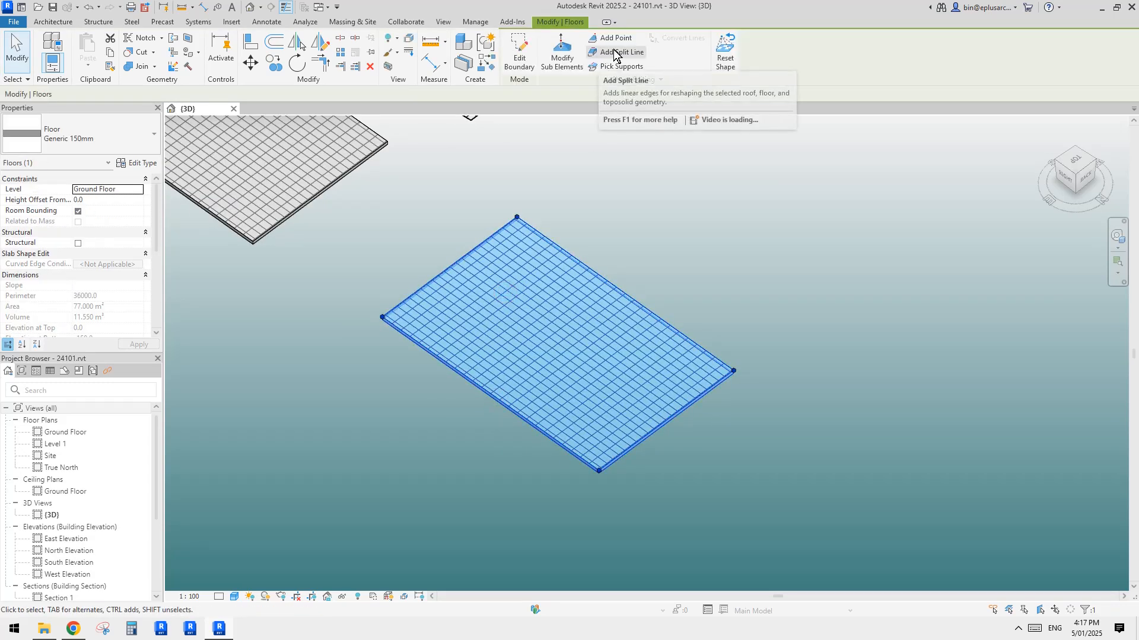
left_click(612, 38)
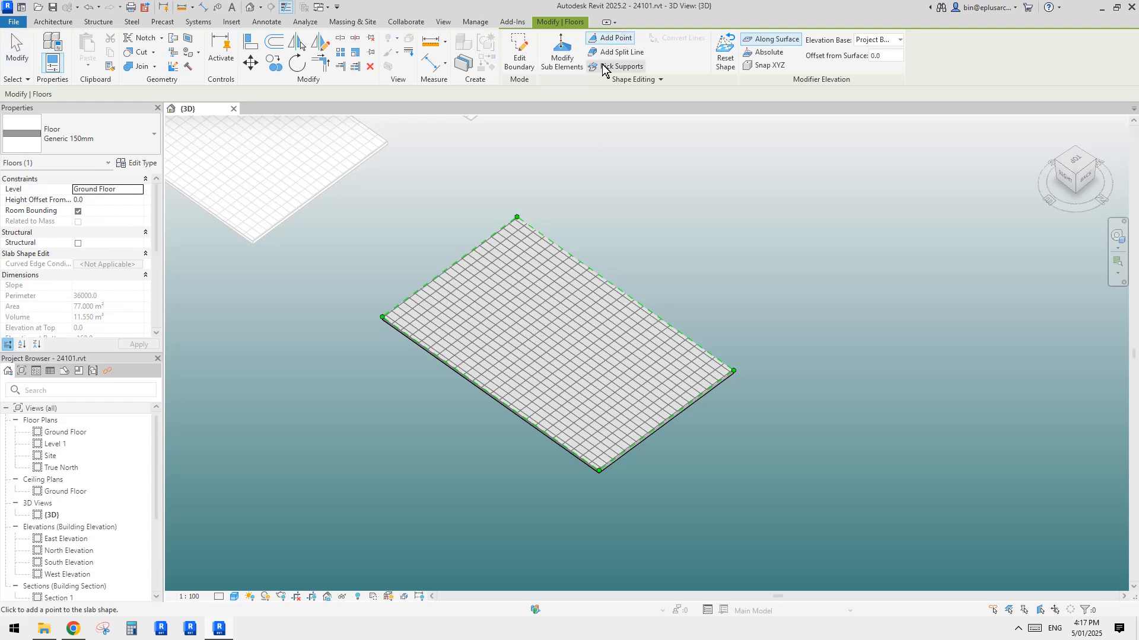
left_click(620, 52)
left_click(485, 386)
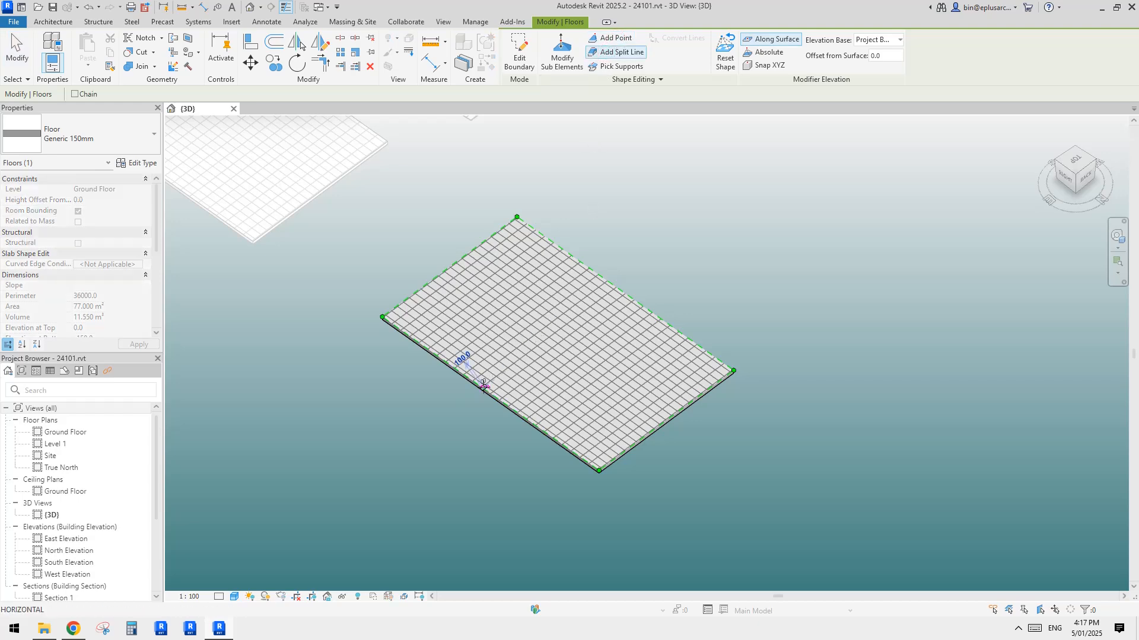
left_click(639, 303)
key("Escape")
Raise the split line's end point on the far long edge of the copied floor
middle_click_drag(849, 276, 729, 176, "shift")
scroll(728, 175, "up", 1)
left_click_drag(743, 217, 746, 207)
scroll(782, 178, "up", 1)
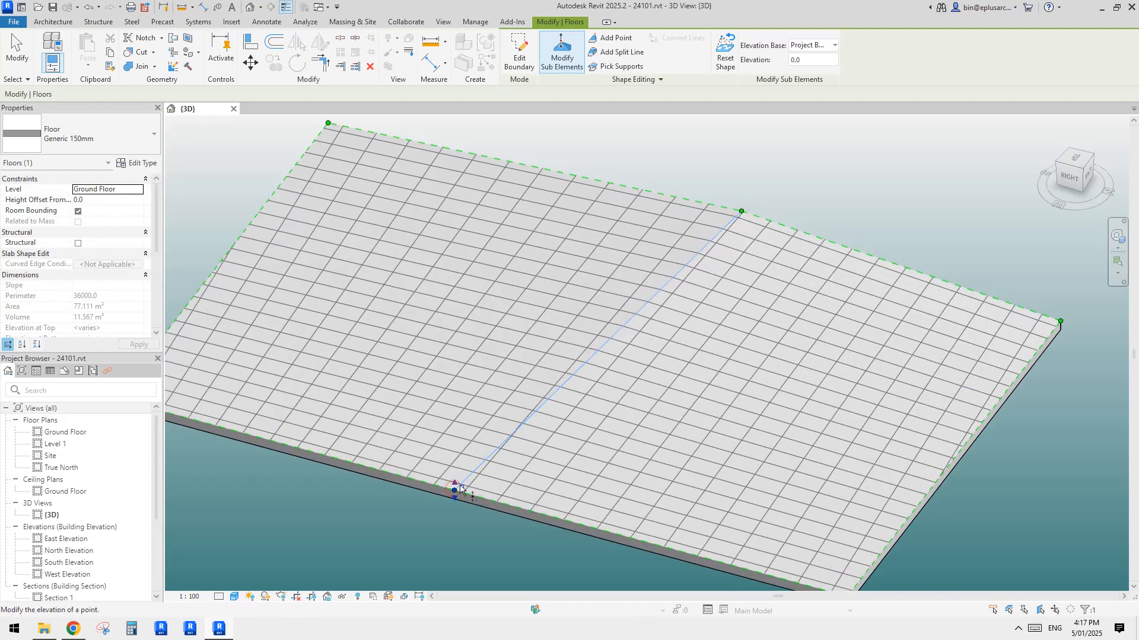
Raise the split line's end point on the near long edge of the copied floor to about 138 mm
mouse_move(460, 488)
left_mouse_down()
mouse_move(457, 452)
mouse_move(458, 483)
left_mouse_up()
scroll(458, 482, "down", 2)
middle_click_drag(468, 468, 632, 419, "shift")
left_click_drag(668, 406, 670, 402)
mouse_move(668, 424)
middle_mouse_down("shift")
mouse_move(670, 433)
mouse_move(681, 406)
middle_mouse_up("shift")
left_click(432, 262)
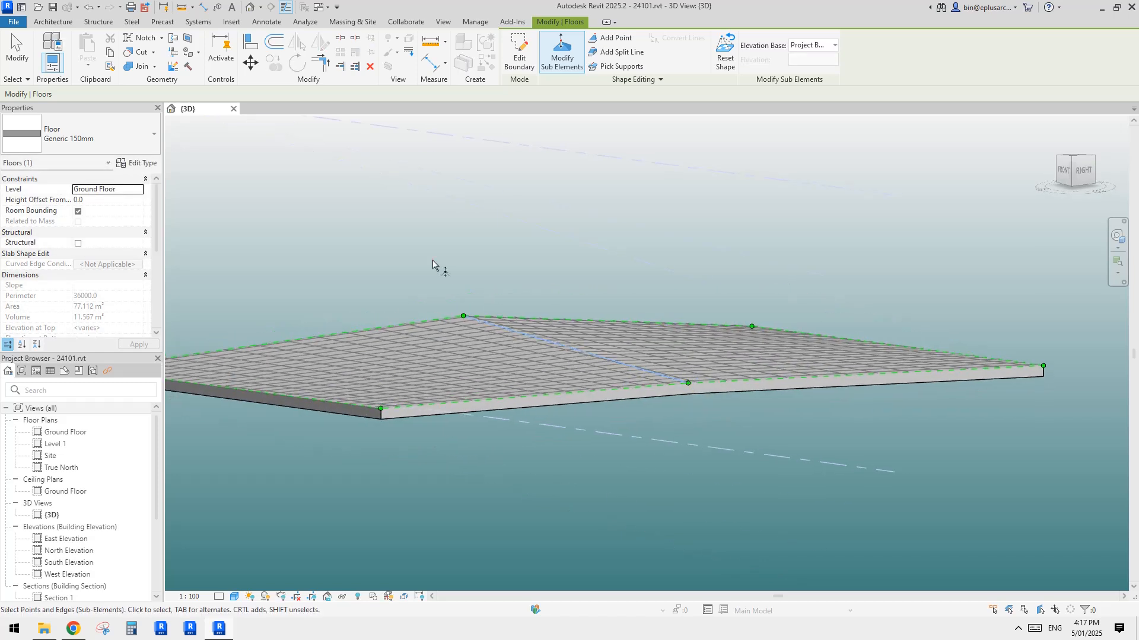
left_click(463, 316)
left_click_drag(598, 292, 689, 370)
Examine from several angles how the surface grid runs across both halves of the copied floor
middle_click_drag(762, 409, 633, 401, "shift")
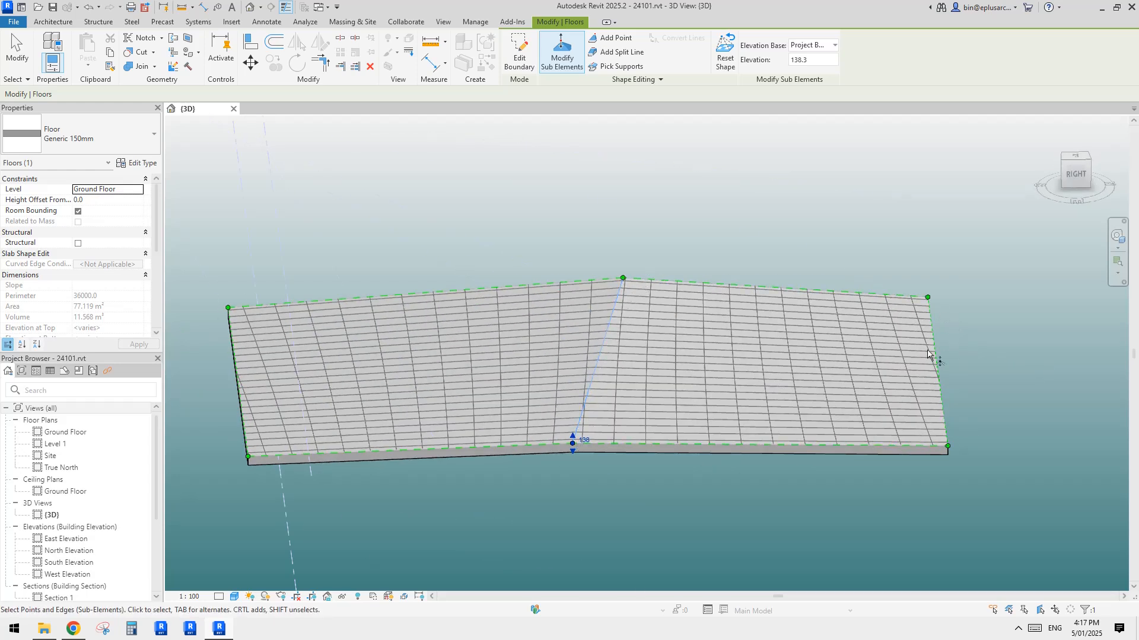
middle_click_drag(928, 350, 795, 427, "shift")
scroll(768, 398, "up", 3)
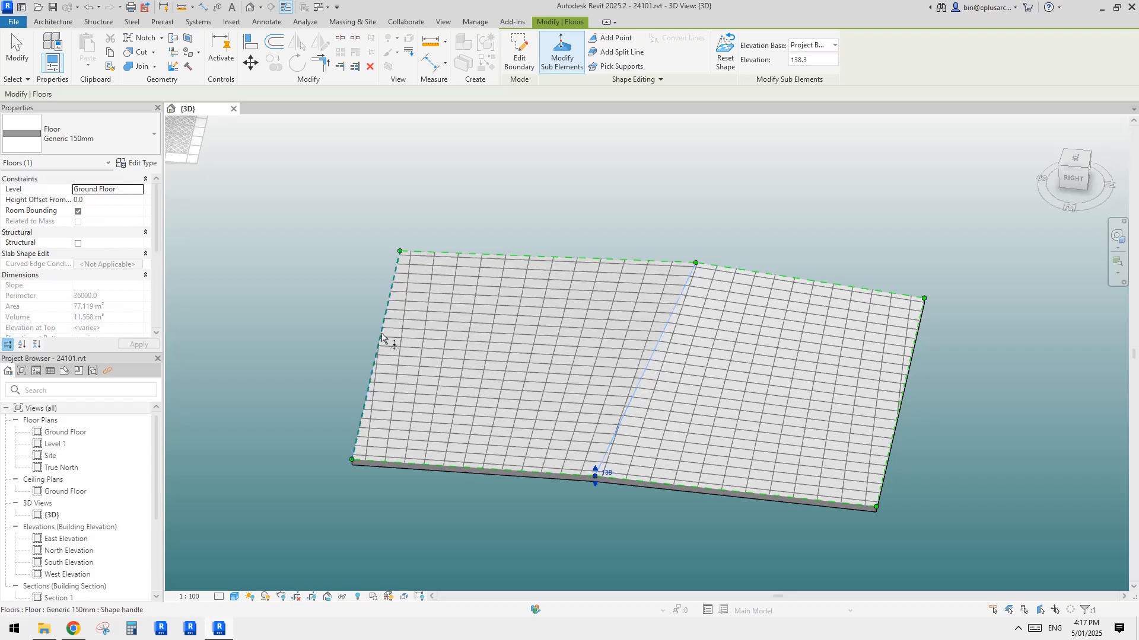
middle_click_drag(542, 315, 742, 411, "shift")
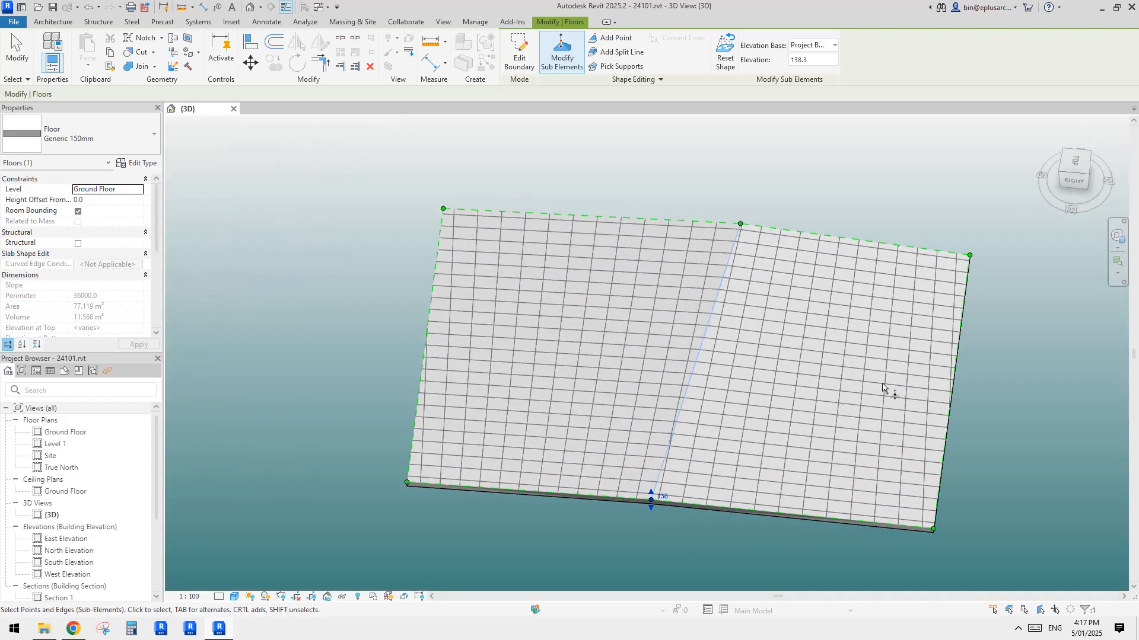
middle_click_drag(883, 386, 883, 468, "shift")
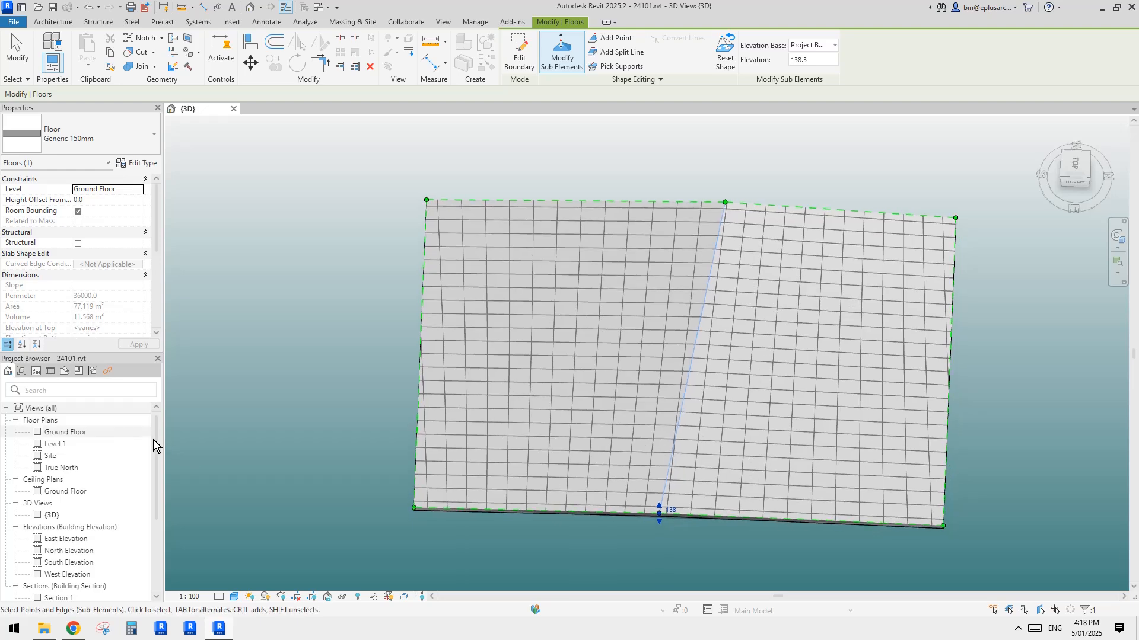
middle_click_drag(531, 368, 361, 410)
Open the Site floor plan and measure the grid spacing beside the copied floor's split line with a temporary detail line
double_click(51, 455)
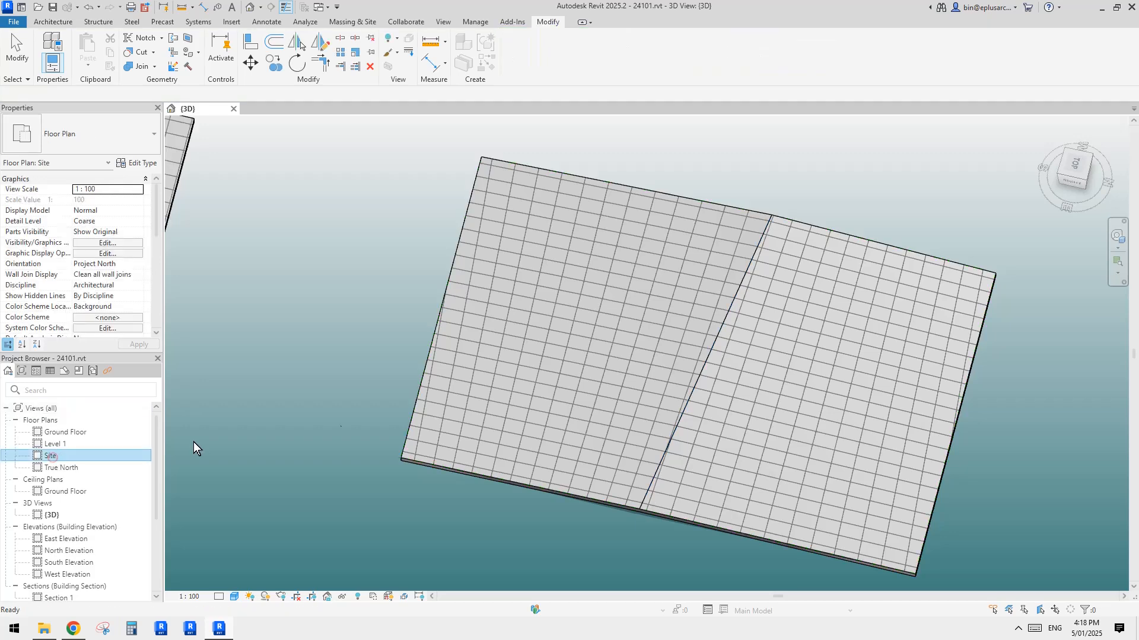
scroll(652, 367, "up", 5)
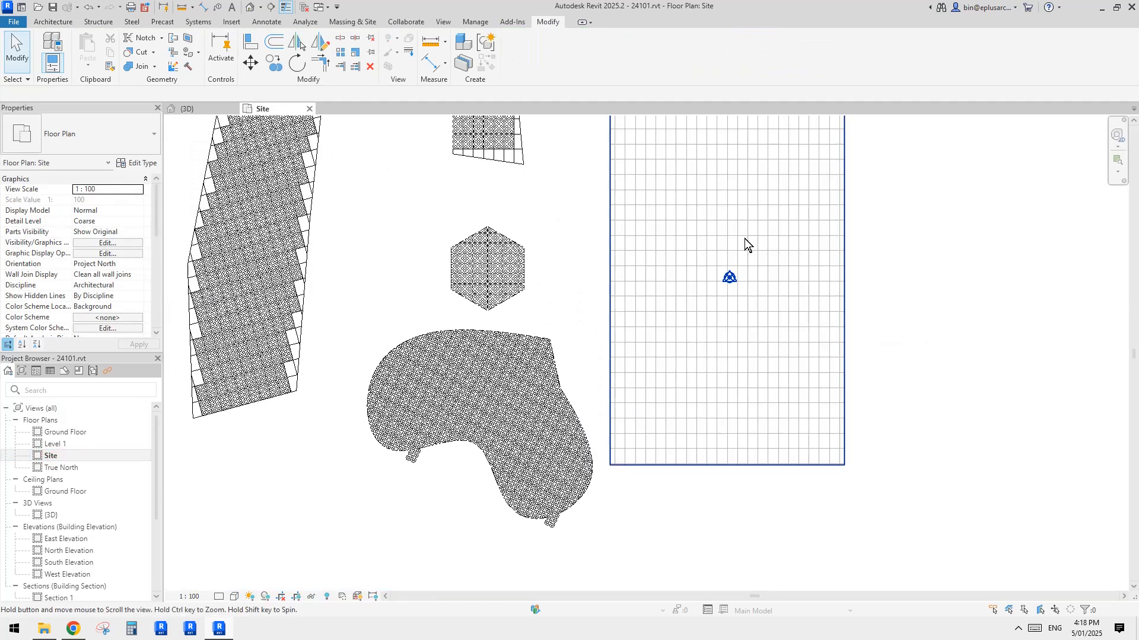
middle_click_drag(745, 239, 709, 526)
scroll(716, 360, "up", 2)
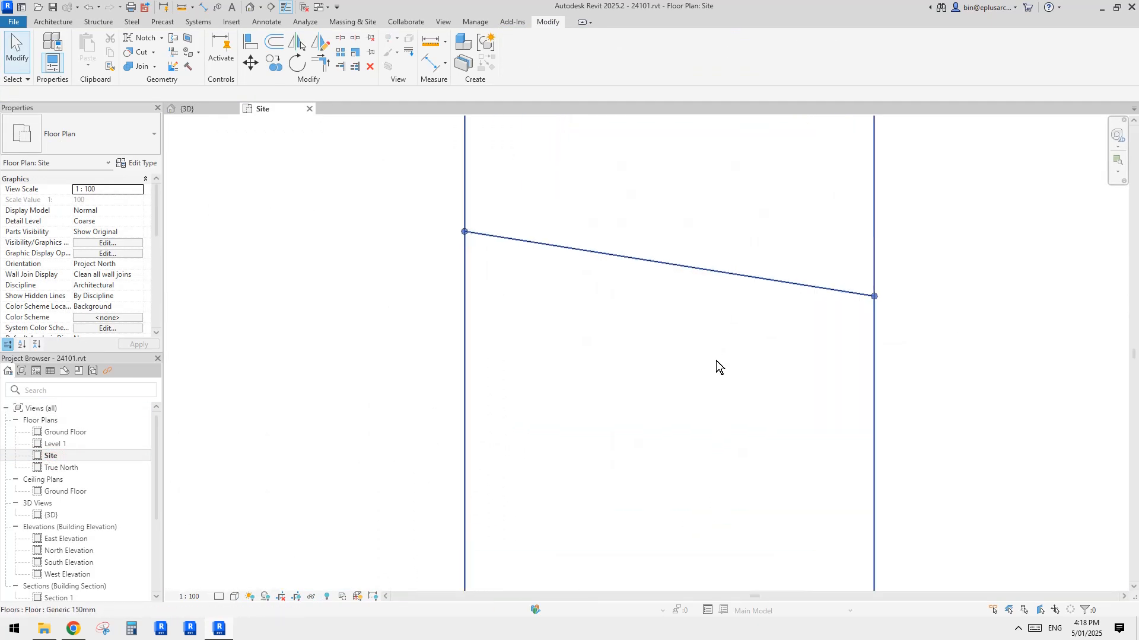
scroll(869, 353, "up", 4)
key("d")
key("l")
left_click(856, 351)
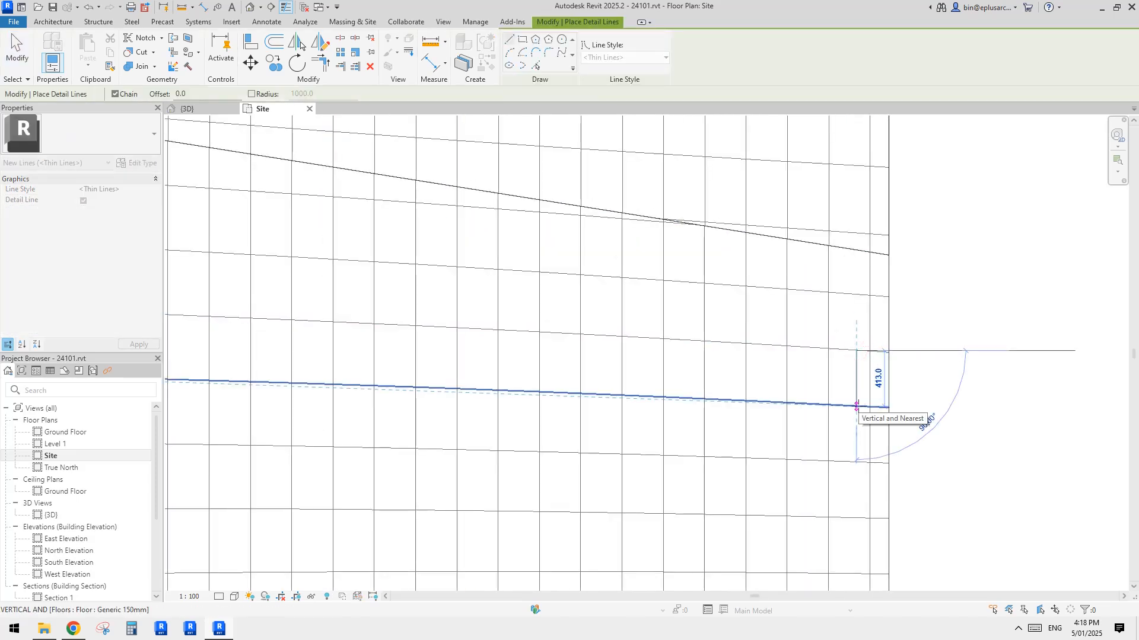
middle_click_drag(1061, 393, 534, 368)
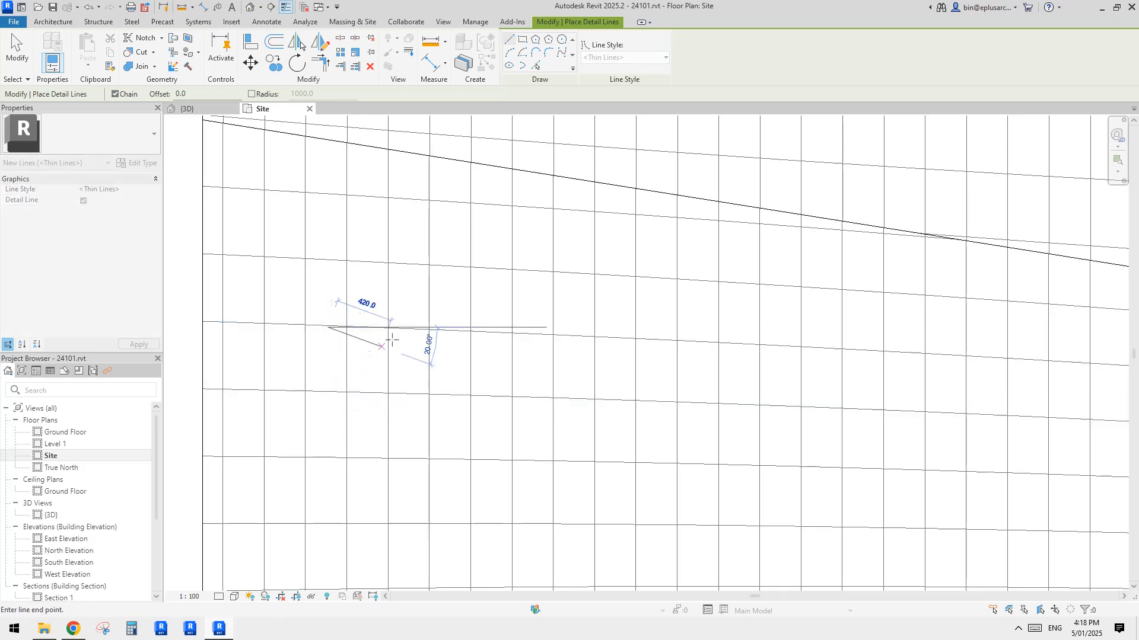
scroll(394, 338, "up", 5)
scroll(478, 356, "down", 8)
key("Escape")
Measure the grid spacing on the original flat floor with a temporary detail line for comparison
middle_click_drag(541, 399, 617, 348)
scroll(593, 527, "up", 5)
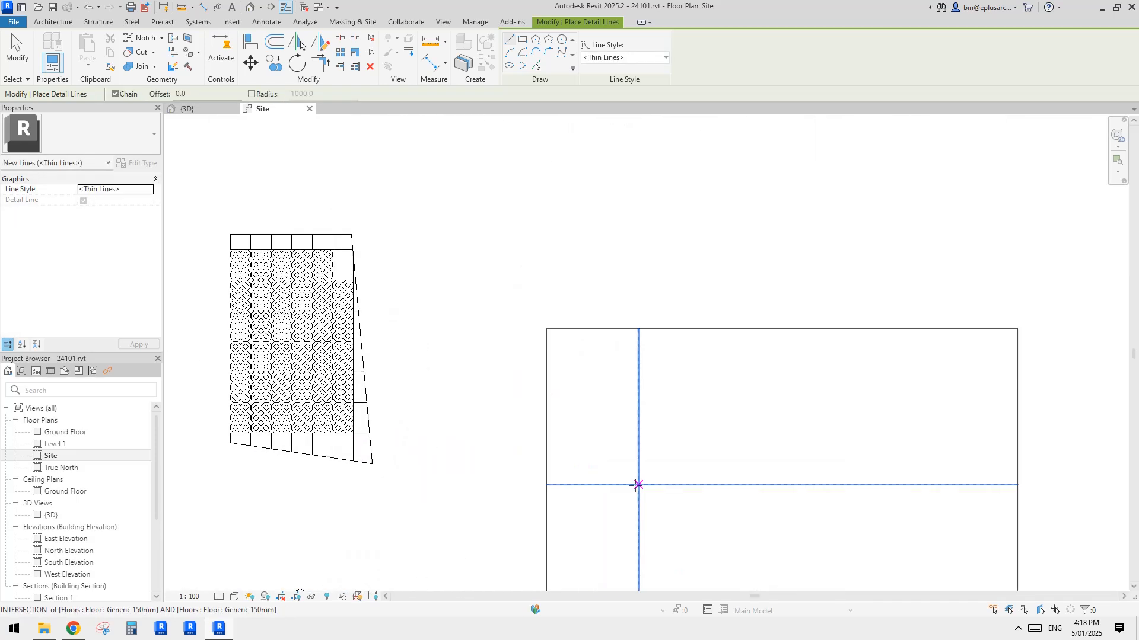
left_click(649, 452)
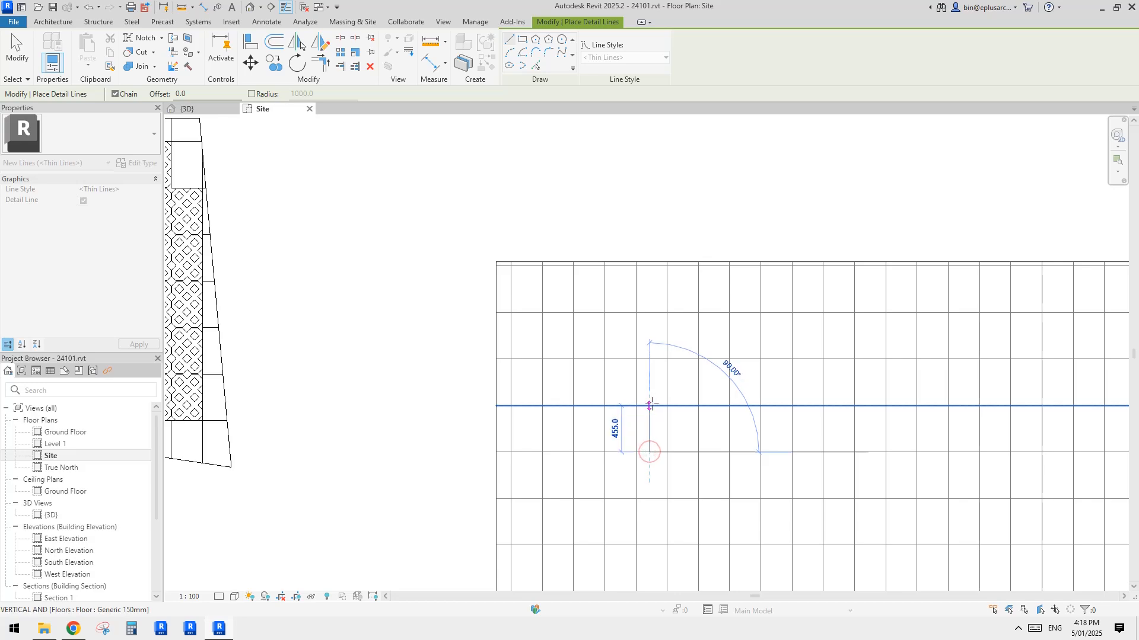
key("Escape")
scroll(647, 405, "down", 5)
scroll(623, 355, "up", 2)
key("Escape")
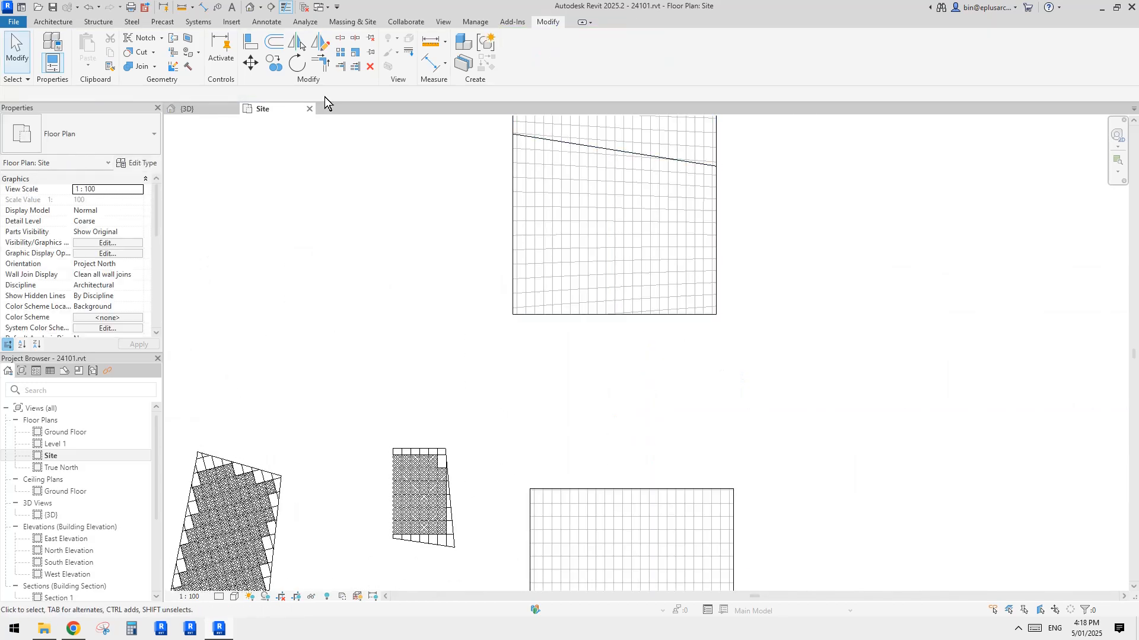
In the 3D view, add a second split line from the first one's far end point to the copied floor's near corner
left_click(249, 7)
scroll(649, 310, "down", 2)
middle_click_drag(648, 310, 632, 239, "shift")
left_click(752, 358)
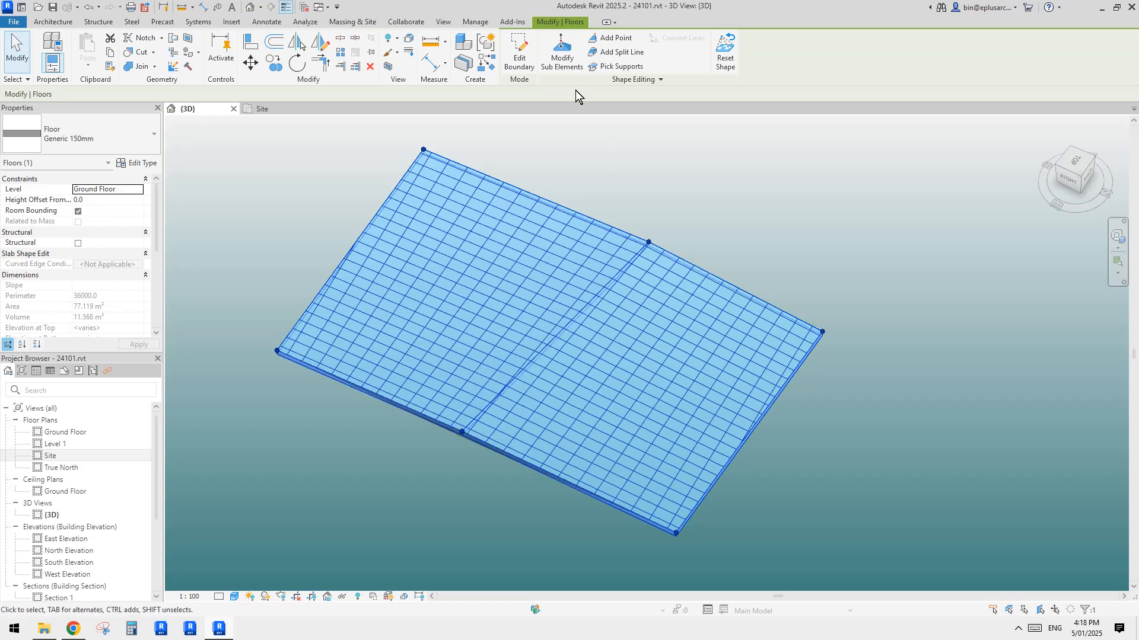
left_click(609, 52)
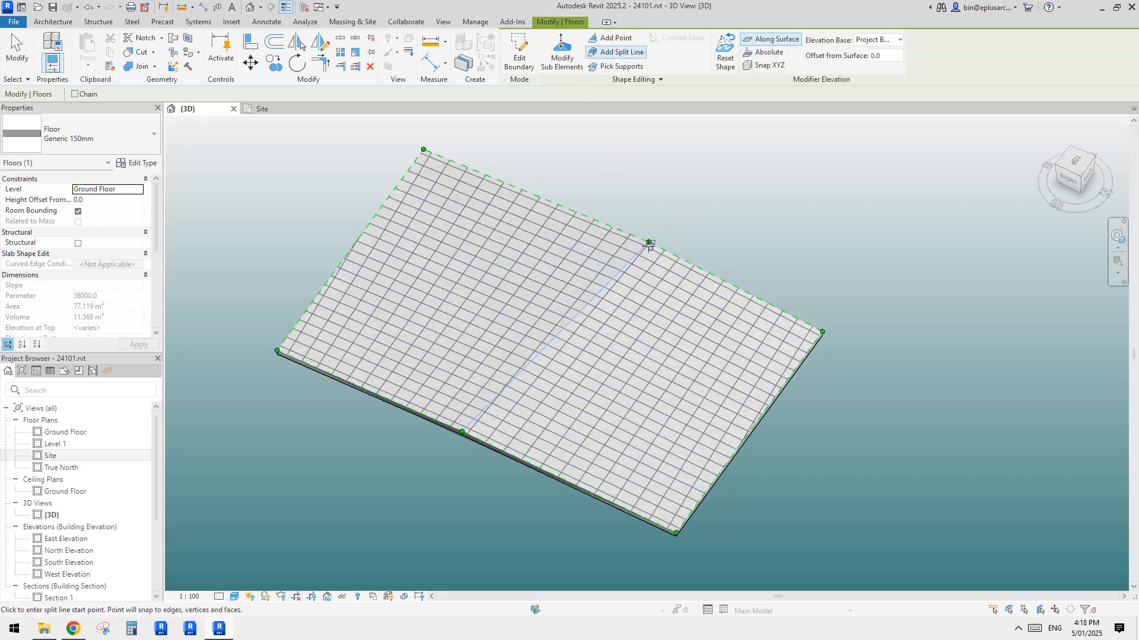
left_click(648, 241)
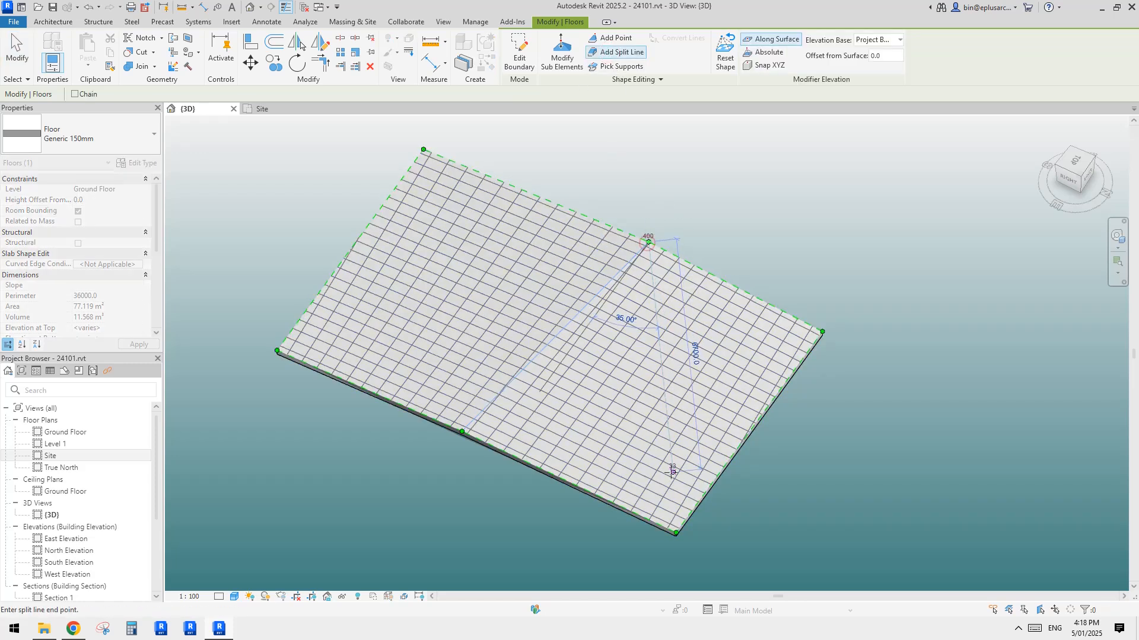
left_click(675, 532)
key("Escape")
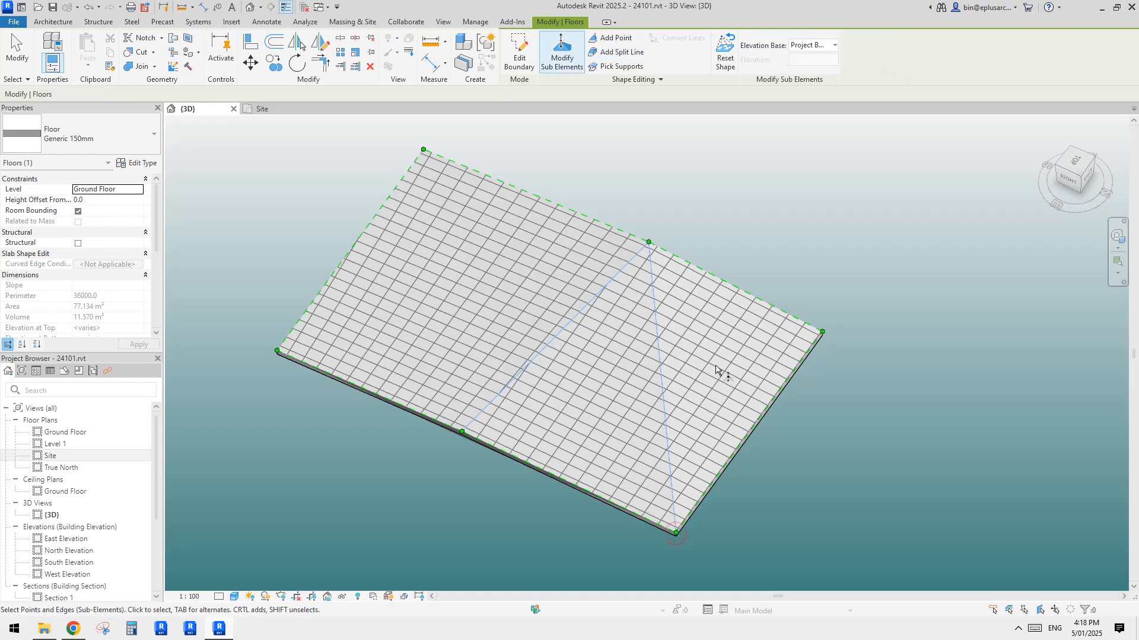
key("Escape")
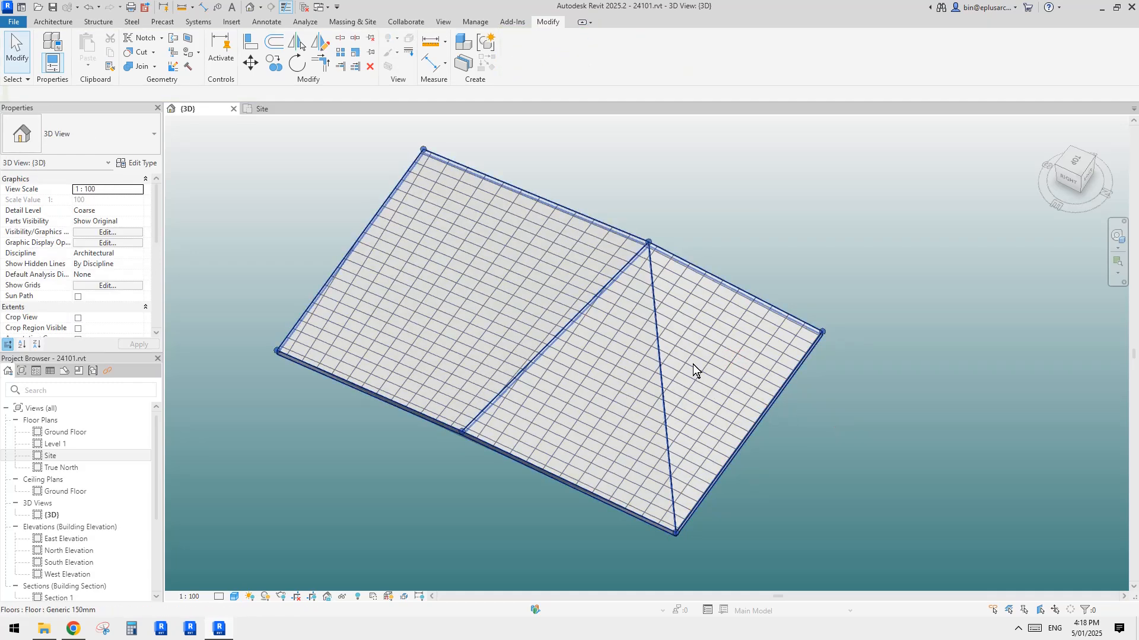
In the Site floor plan, measure the grid spacing on the copied floor's outer corner triangle with temporary detail lines
middle_click_drag(693, 365, 728, 393, "shift")
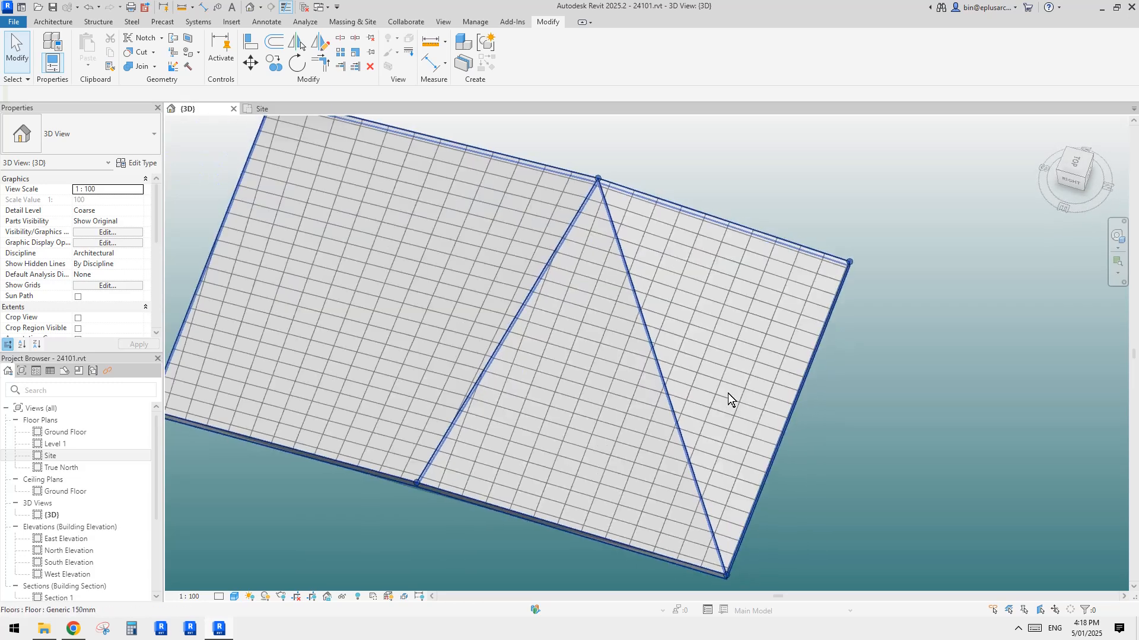
double_click(50, 455)
middle_click_drag(460, 453, 497, 472)
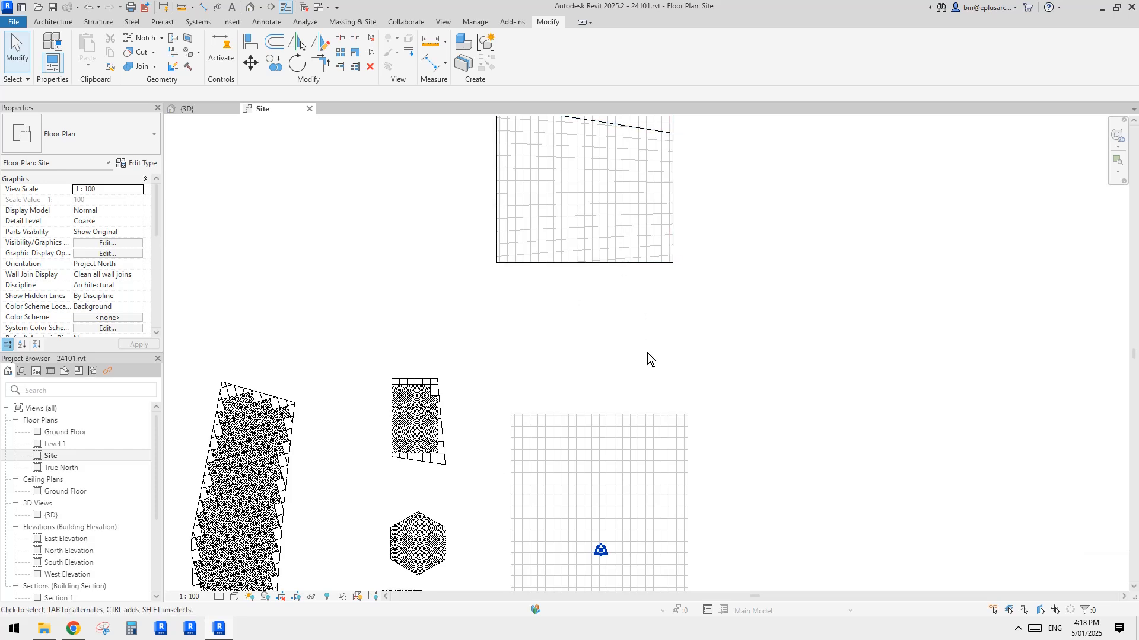
middle_click_drag(648, 358, 600, 229)
scroll(574, 258, "up", 3)
key("d")
key("l")
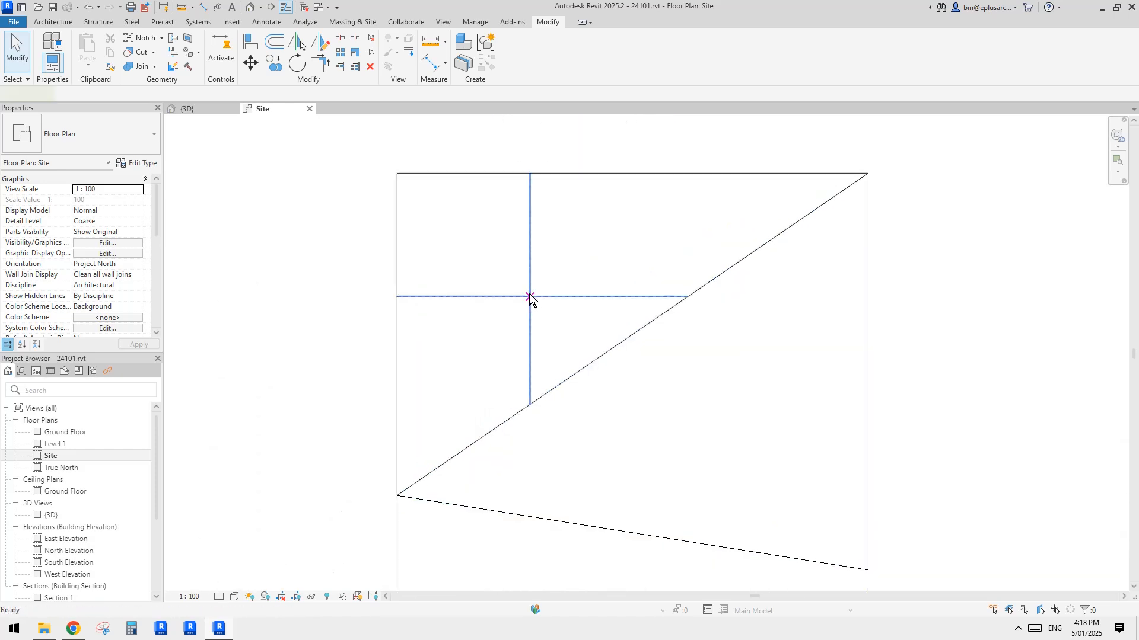
scroll(522, 323, "up", 2)
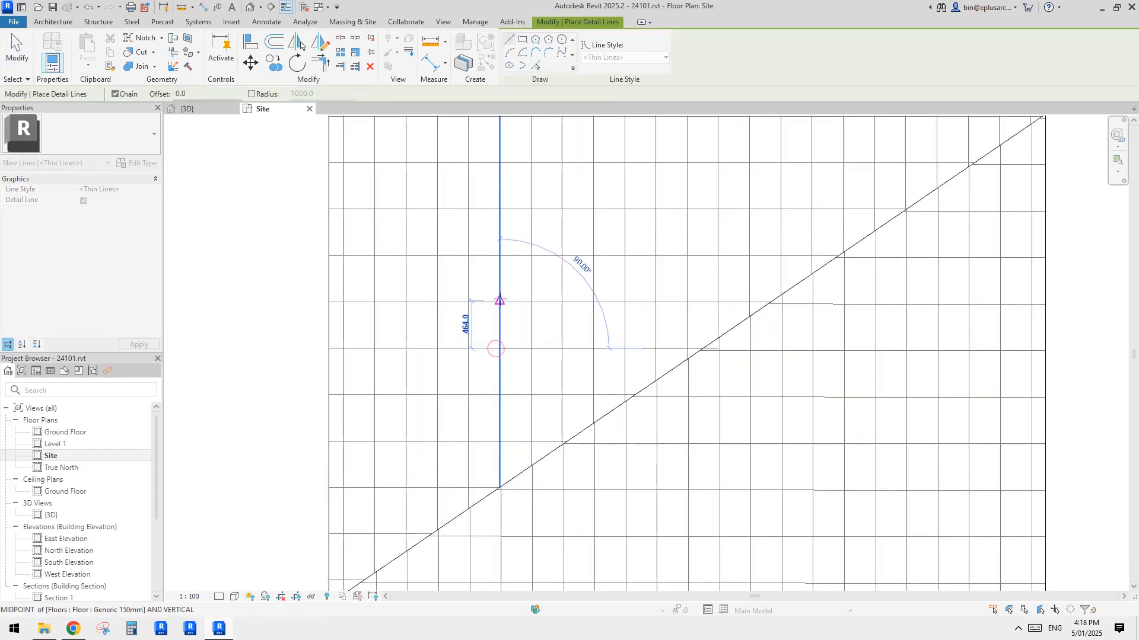
key("Escape")
left_click(539, 349)
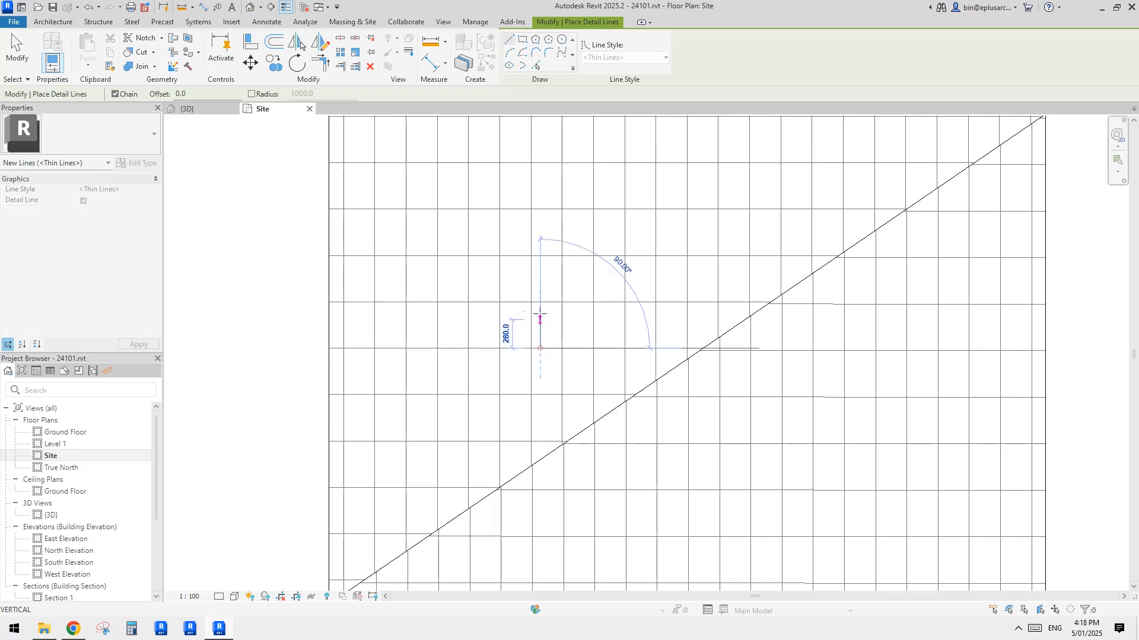
key("Escape")
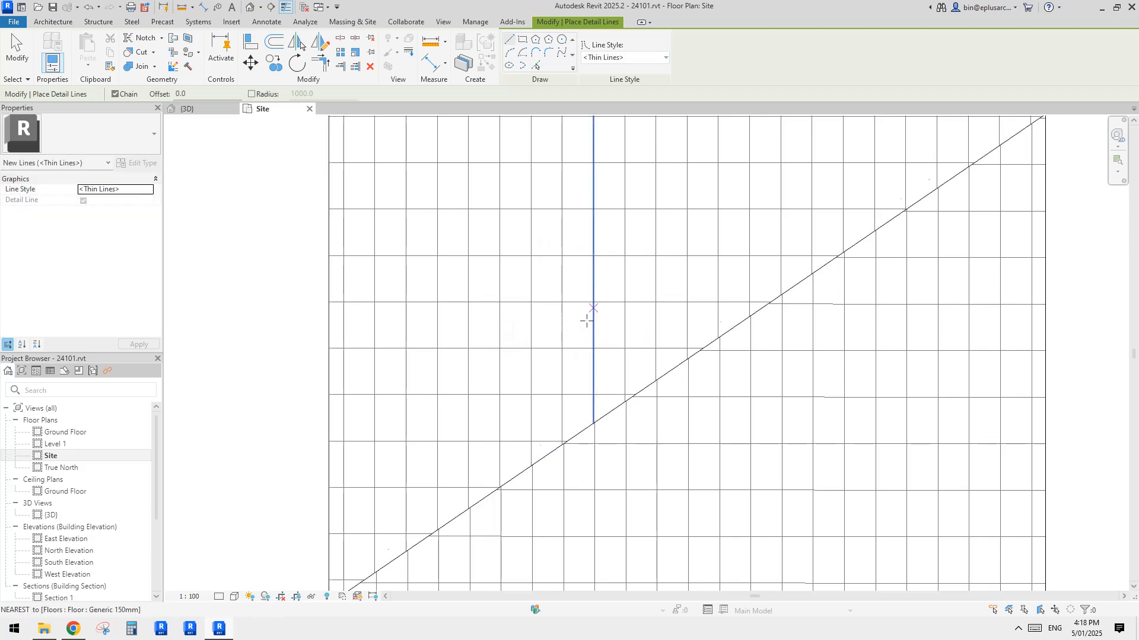
Measure the grid spacing on the facet between the two split lines with a temporary detail line
scroll(618, 287, "down", 4)
left_click(718, 354)
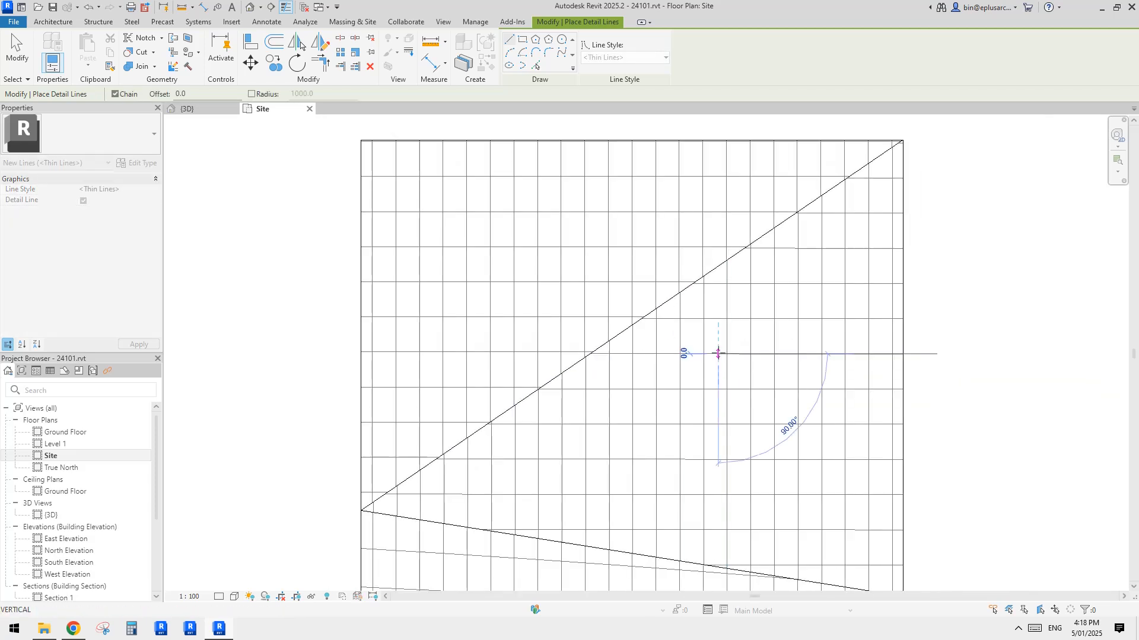
key("Escape")
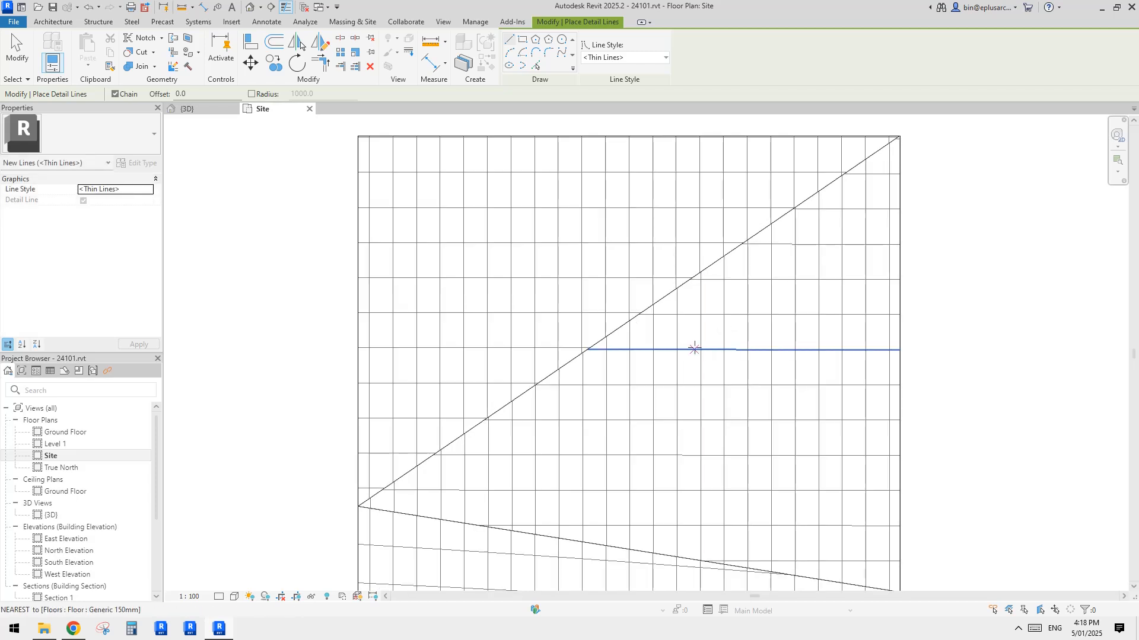
key("Escape")
Return to the 3D view and set the work plane by picking the outer triangular face of the copied floor
left_click(249, 7)
middle_click_drag(599, 196, 662, 276, "shift")
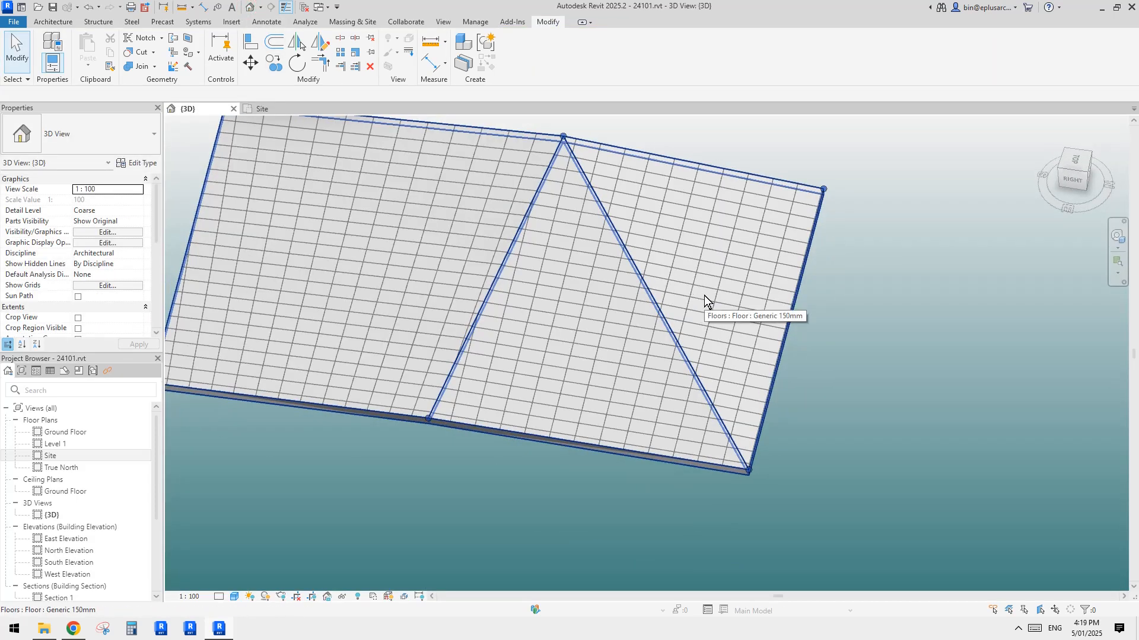
middle_click_drag(738, 265, 715, 298, "shift")
scroll(691, 305, "up", 3)
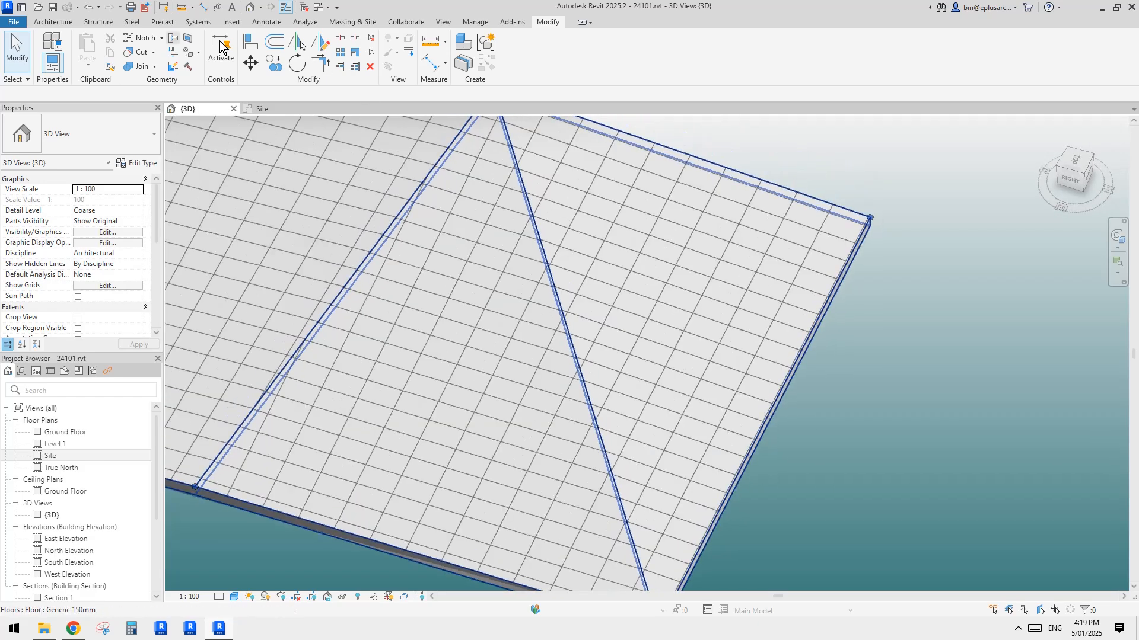
left_click(42, 22)
left_click(901, 47)
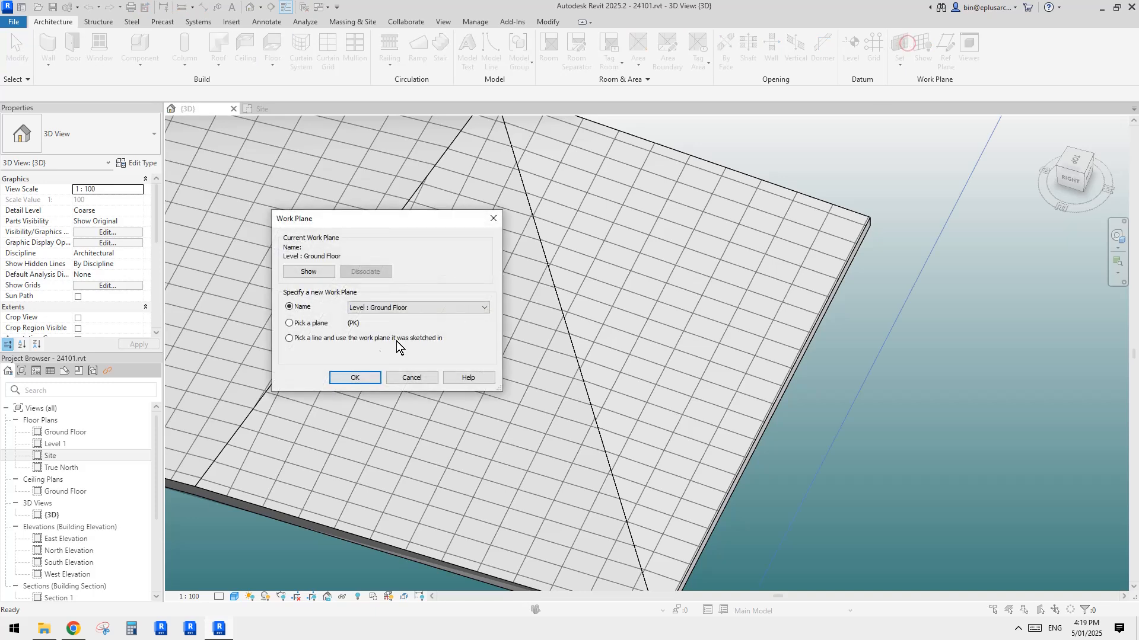
left_click(355, 377)
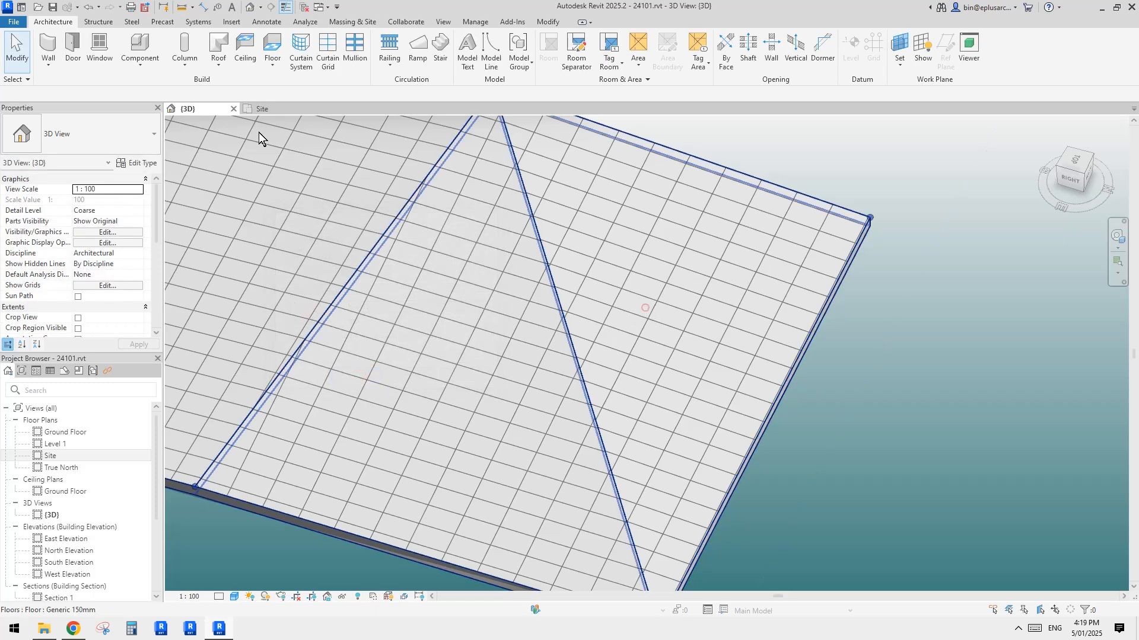
Measure the grid spacing on the outer triangle and on the facet between the split lines with temporary model lines
middle_click_drag(559, 197, 555, 205)
left_click(490, 64)
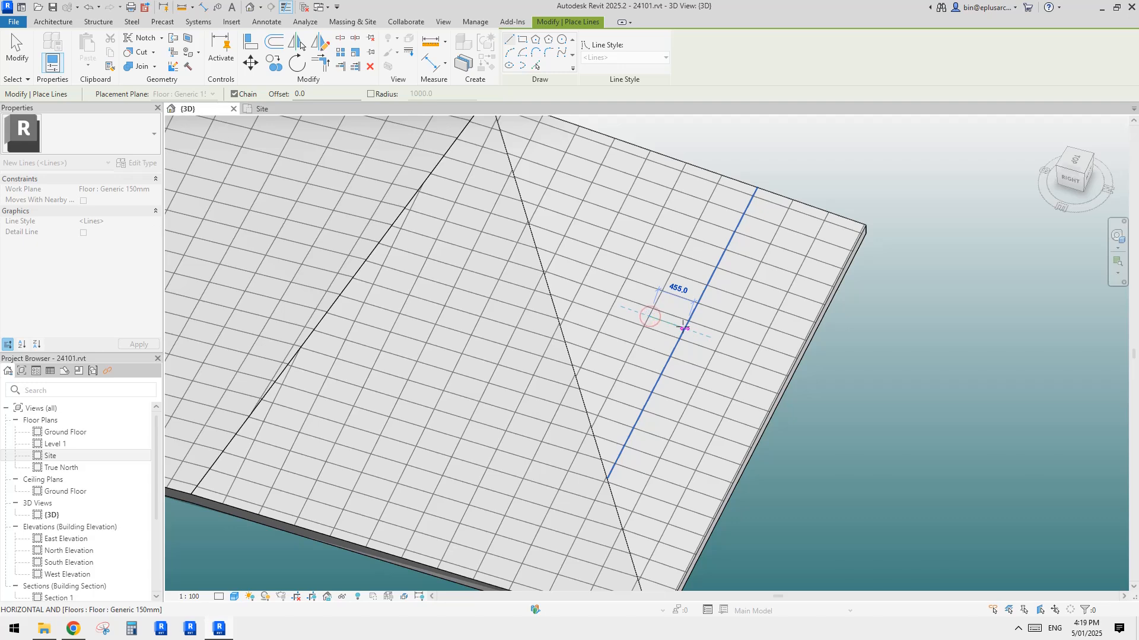
scroll(560, 362, "down", 3)
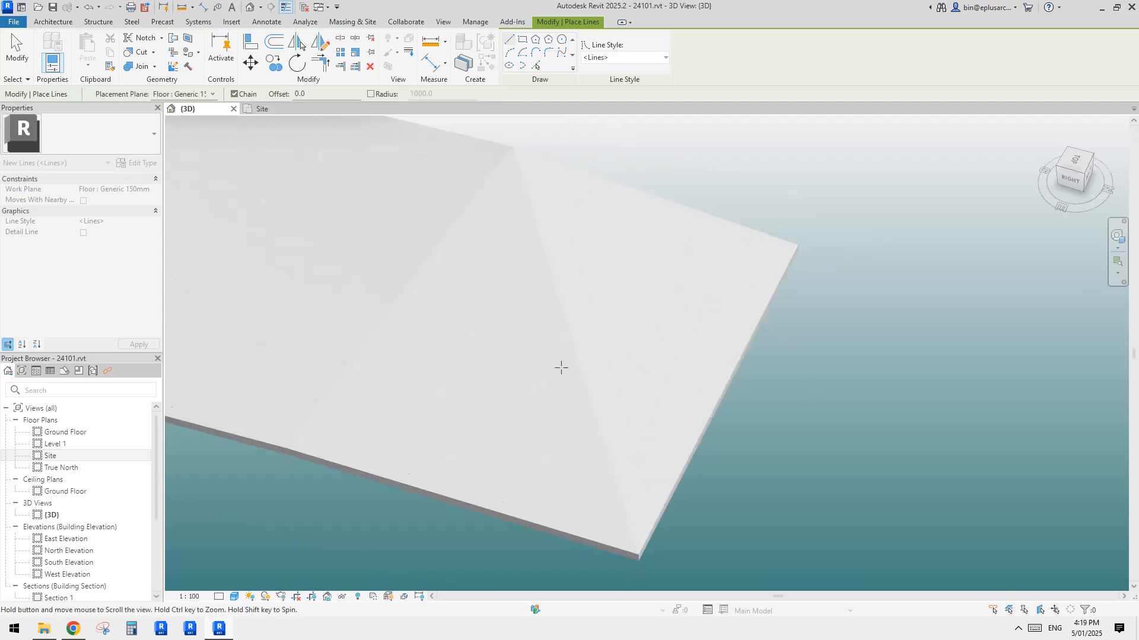
scroll(554, 338, "up", 3)
left_click(553, 338)
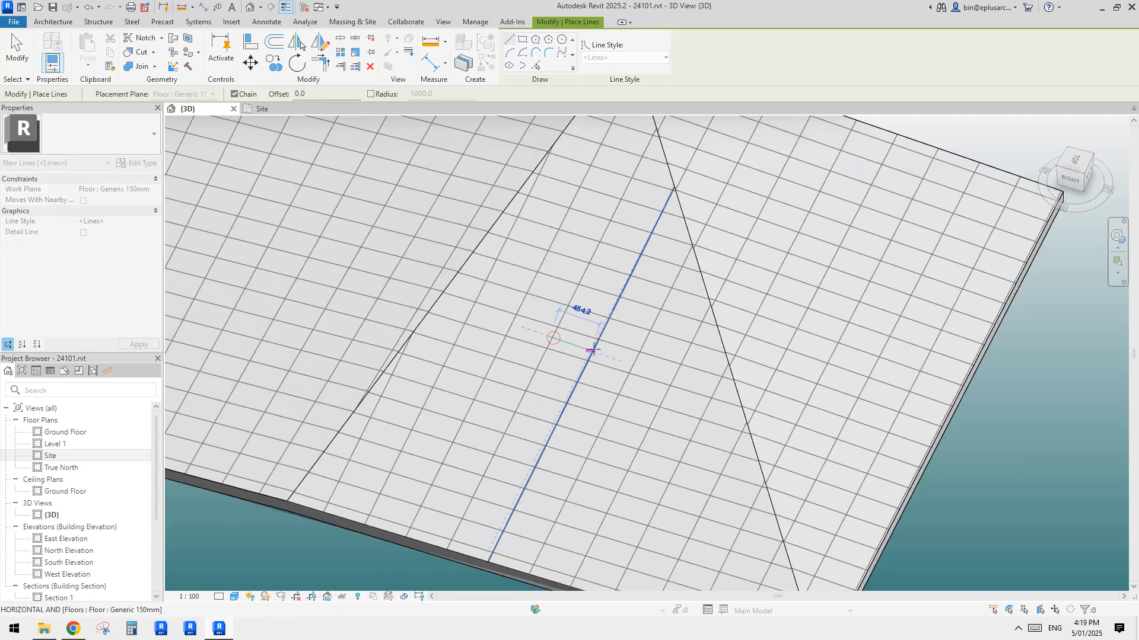
key("Escape")
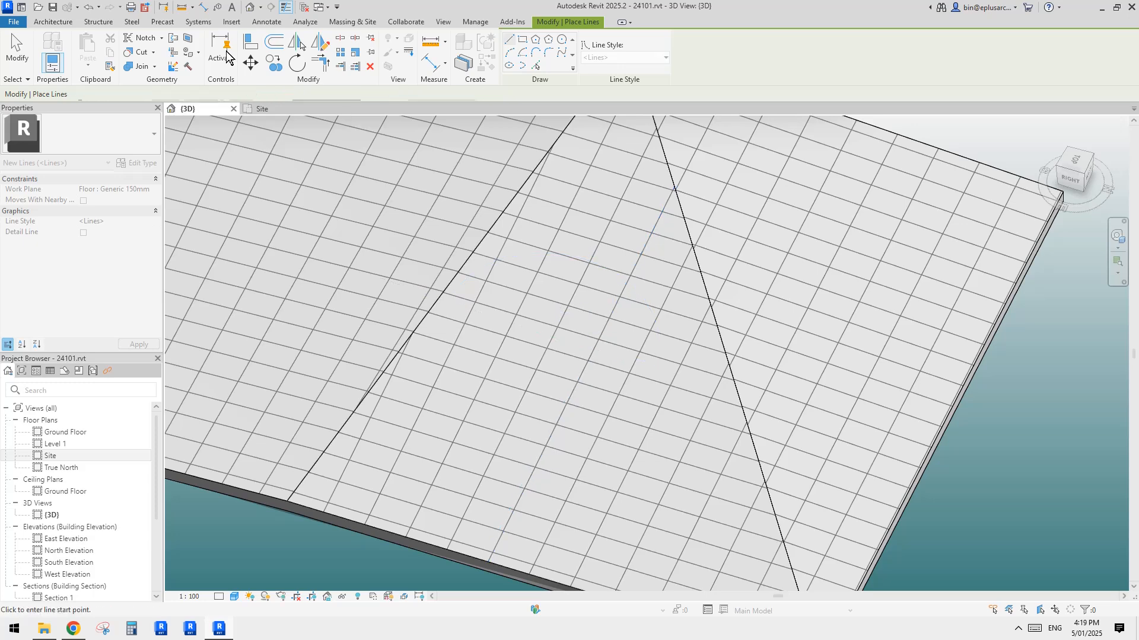
Set the work plane to the facet between the split lines and check its grid spacing with a temporary model line
left_click(55, 22)
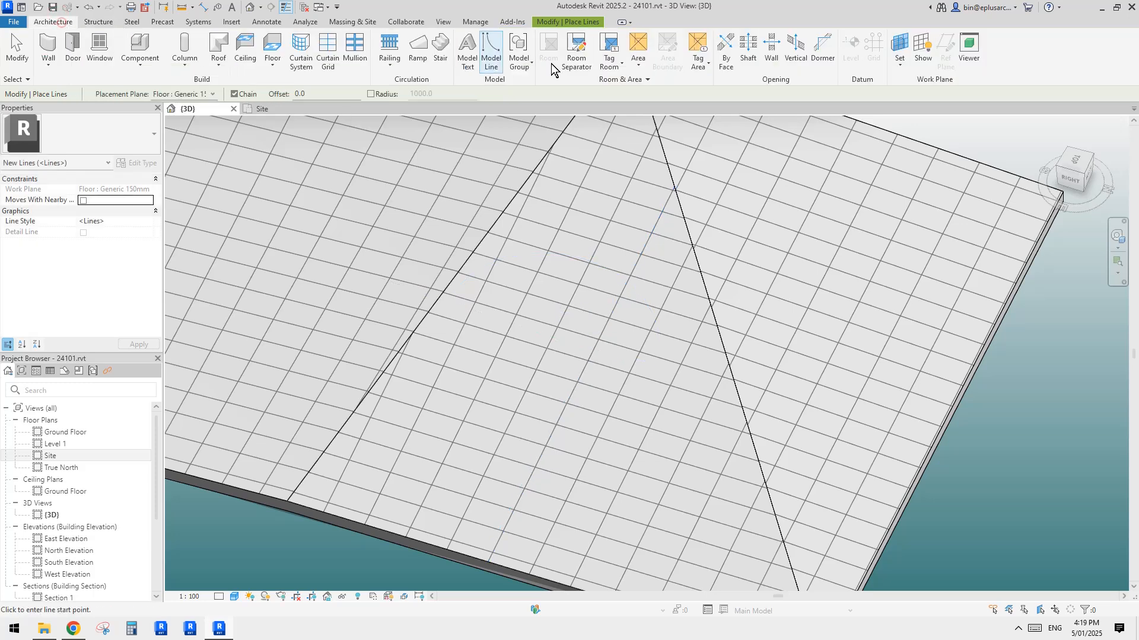
left_click(895, 49)
left_click(409, 379)
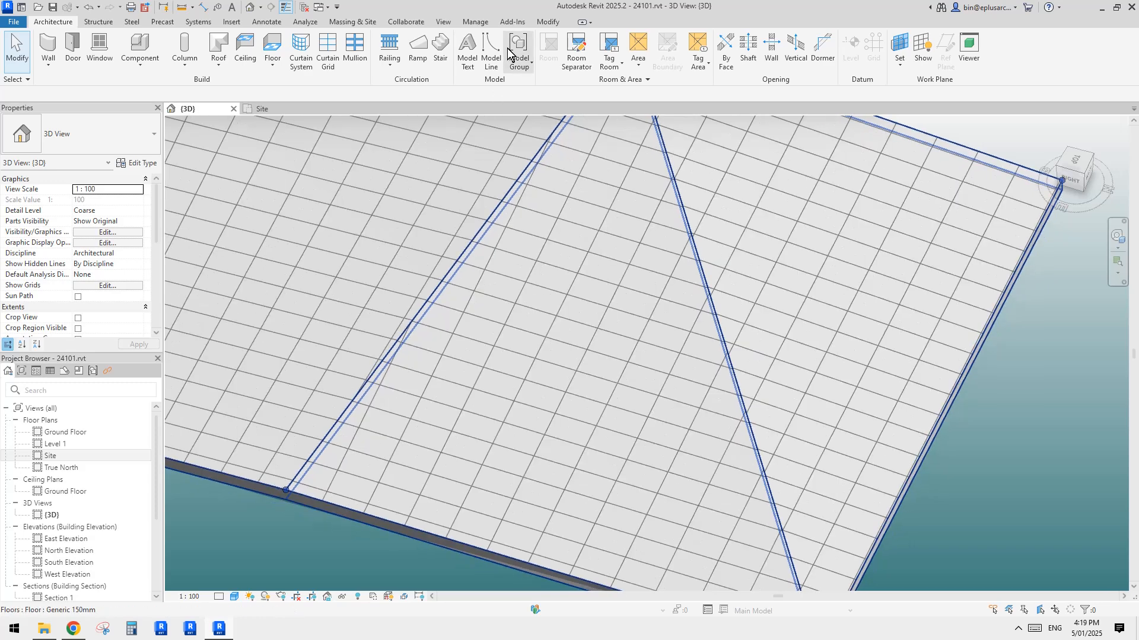
left_click(495, 50)
left_click(541, 348)
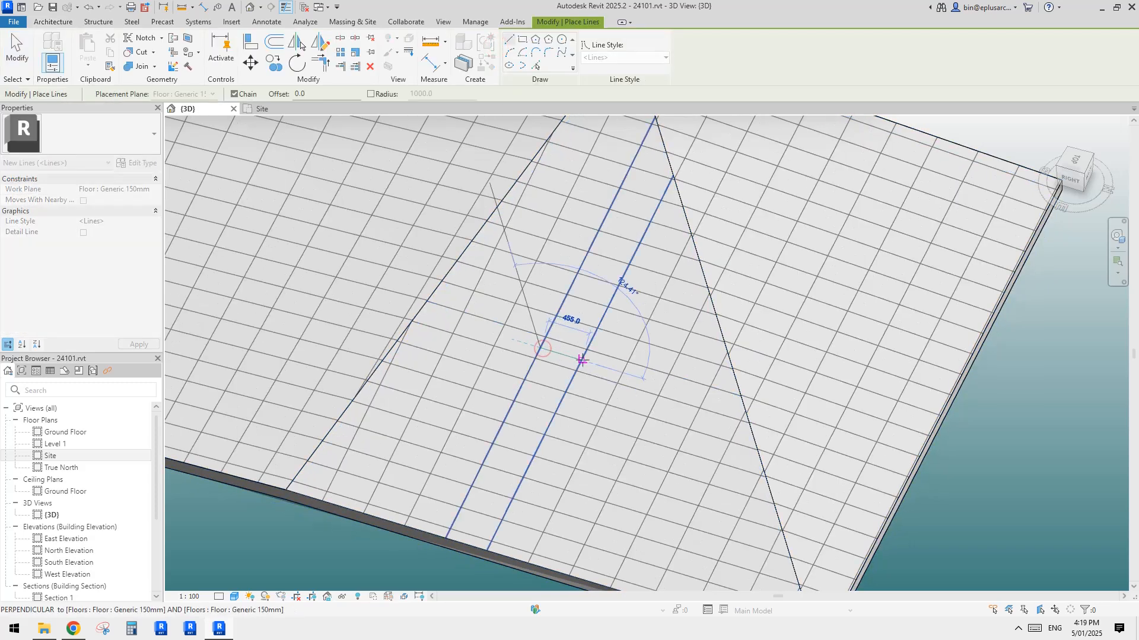
Measure the grid spacing on the facet between the split lines with an aligned dimension, and delete that dimension
key("d")
key("i")
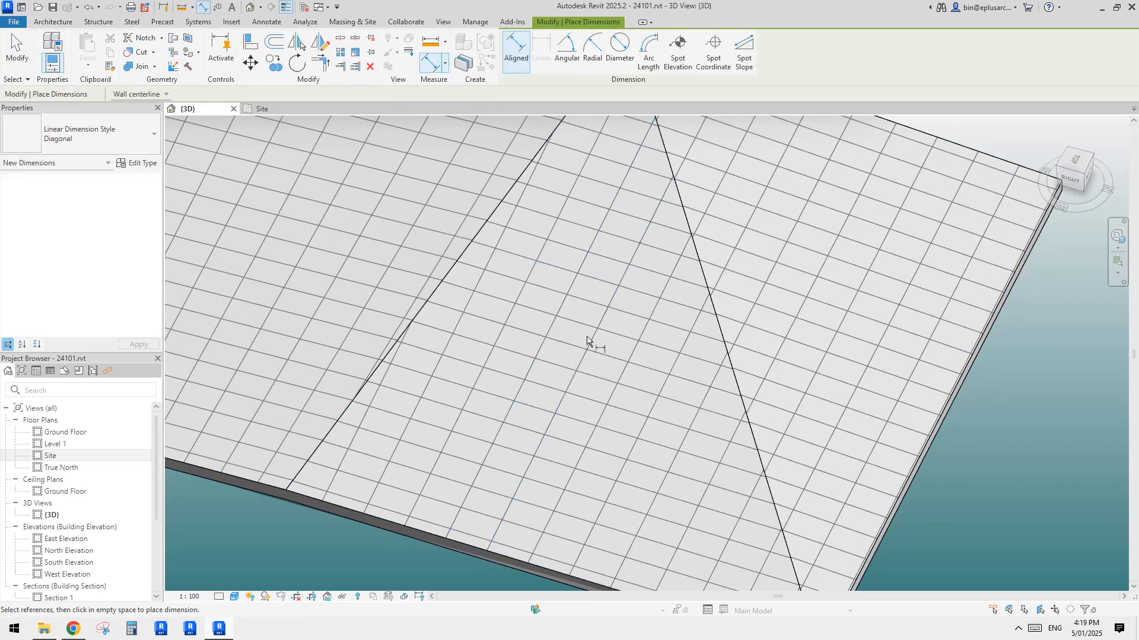
left_click(581, 360)
left_click(538, 351)
left_click(600, 360)
key("Escape")
key("Escape")
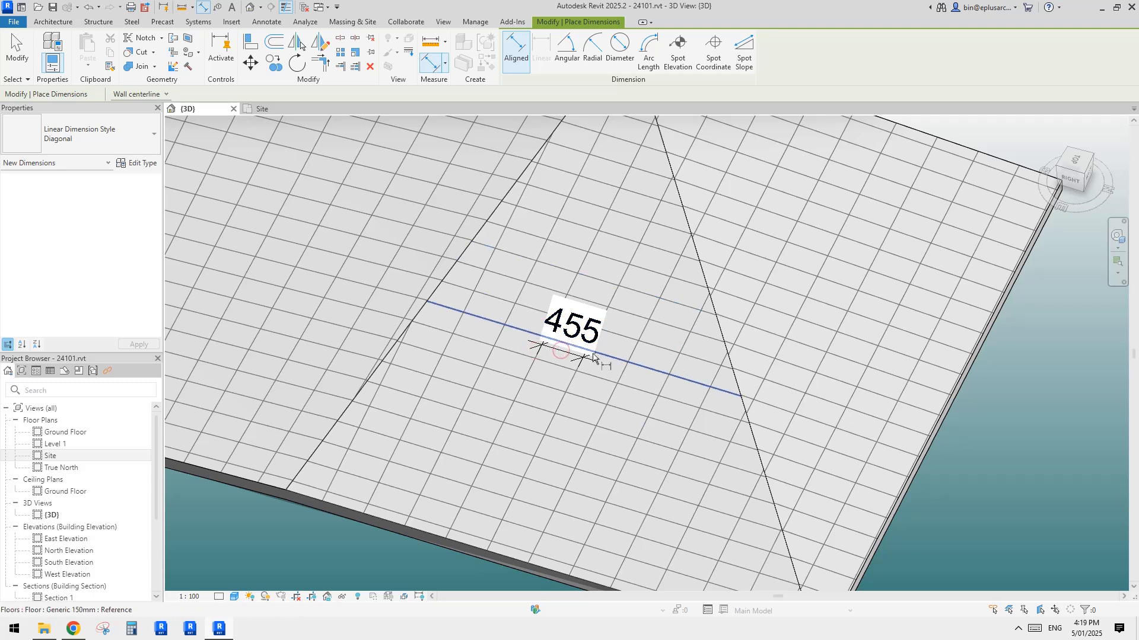
left_click(568, 351)
key("Delete")
Add a split line to the floor from the vertex where the split lines meet to the outer corner of the undivided section
scroll(621, 315, "down", 3)
middle_click_drag(621, 315, 698, 368, "shift")
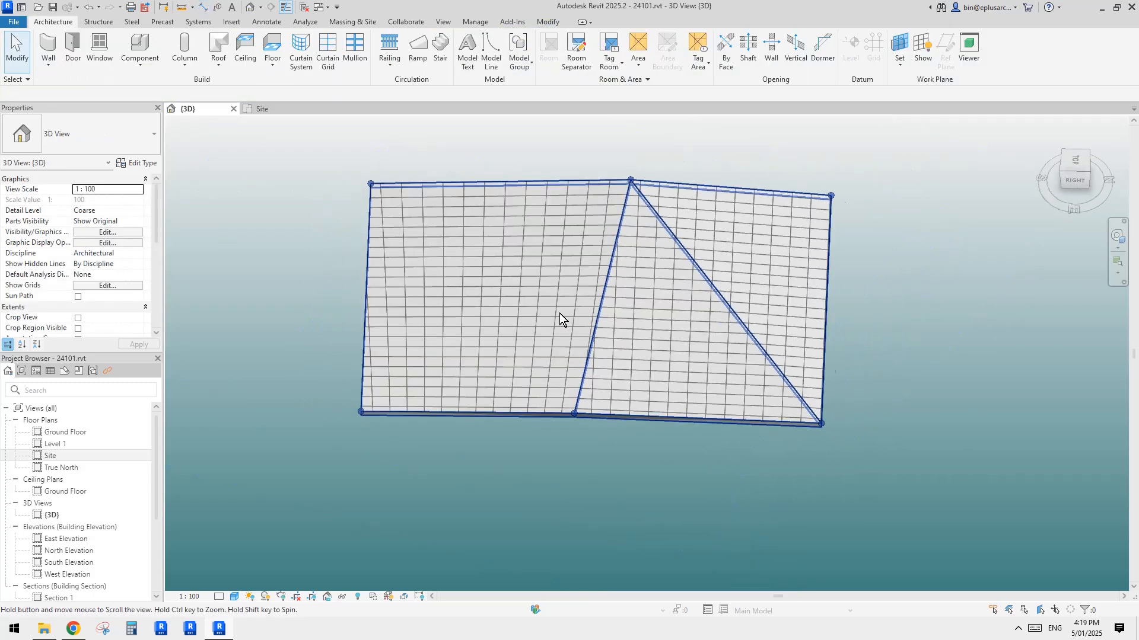
middle_click_drag(506, 316, 546, 327)
left_click(539, 324)
scroll(539, 325, "up", 2)
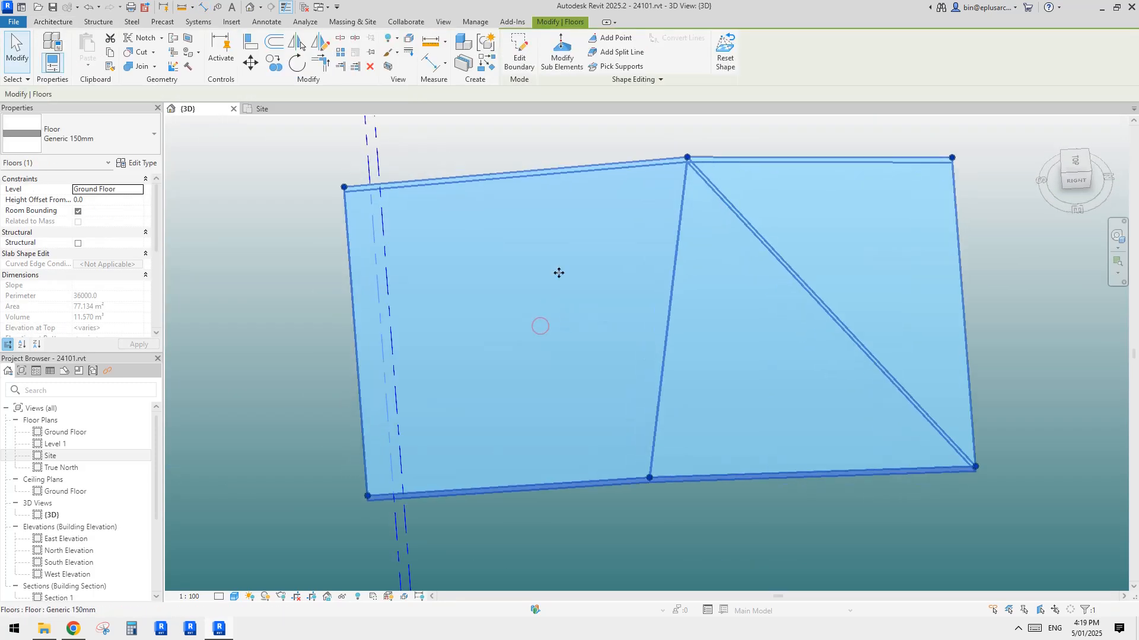
left_click(567, 59)
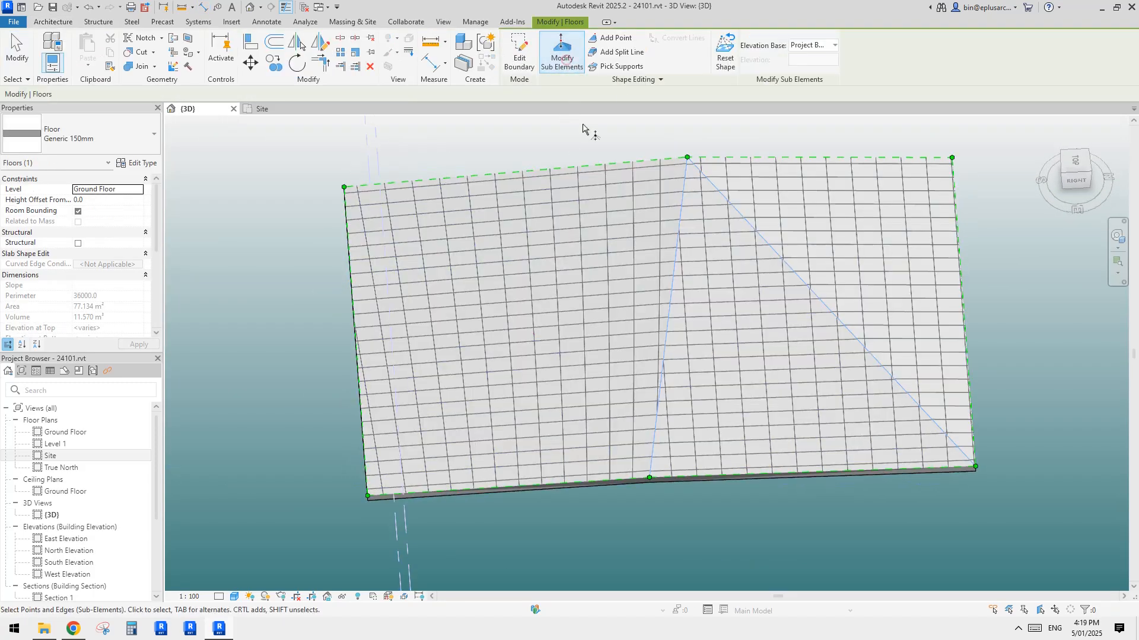
left_click(608, 53)
left_click(686, 157)
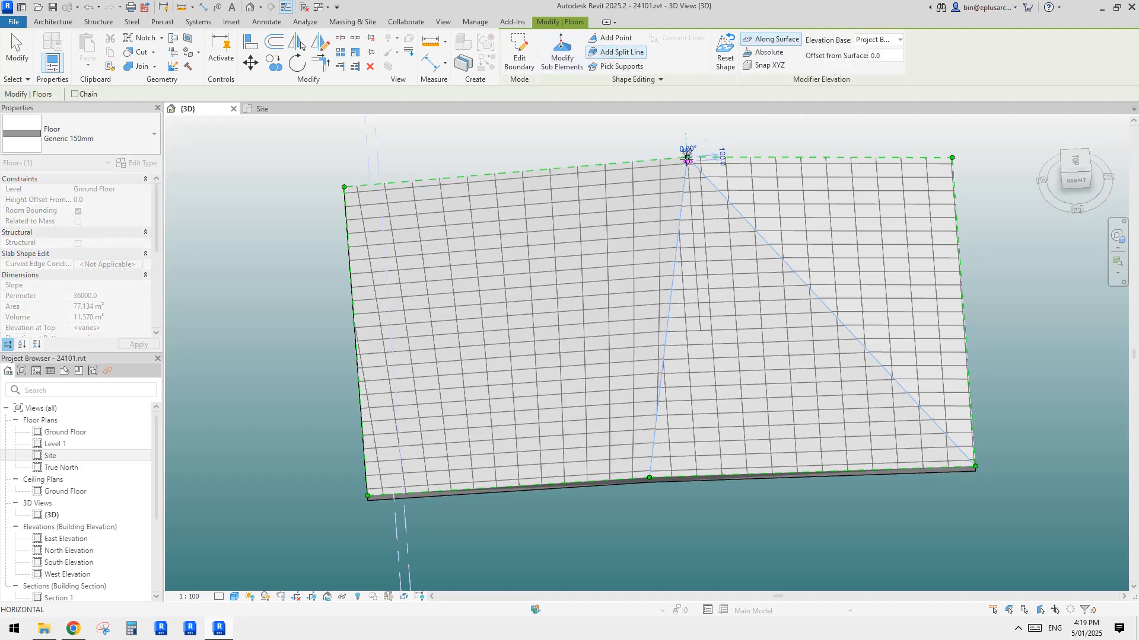
key("Escape")
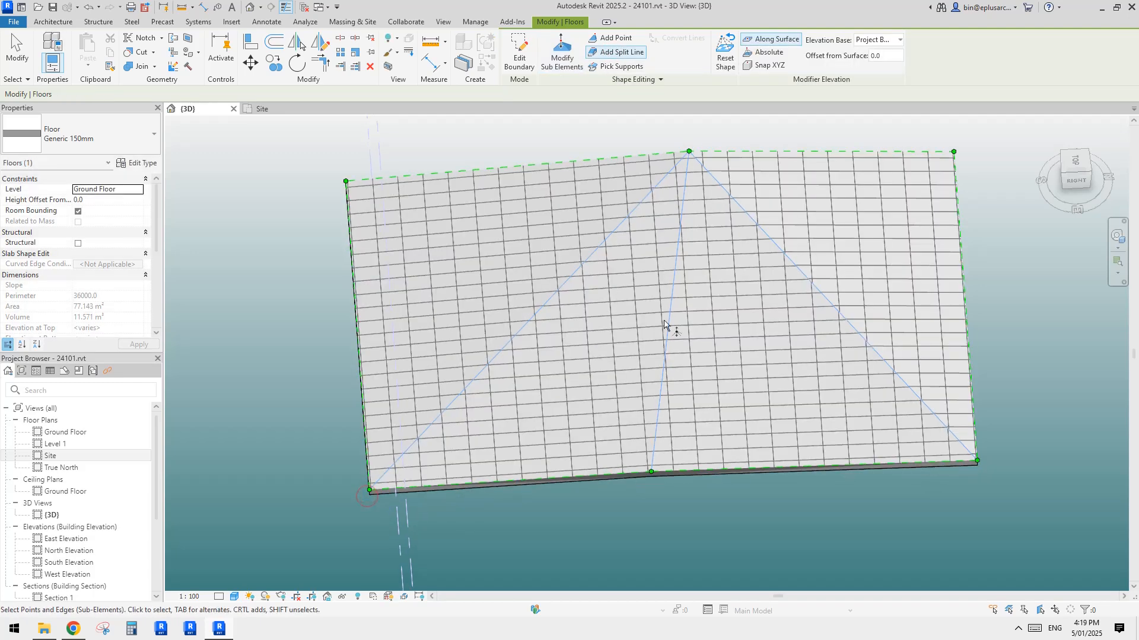
scroll(638, 336, "down", 2)
key("Escape")
key("Escape")
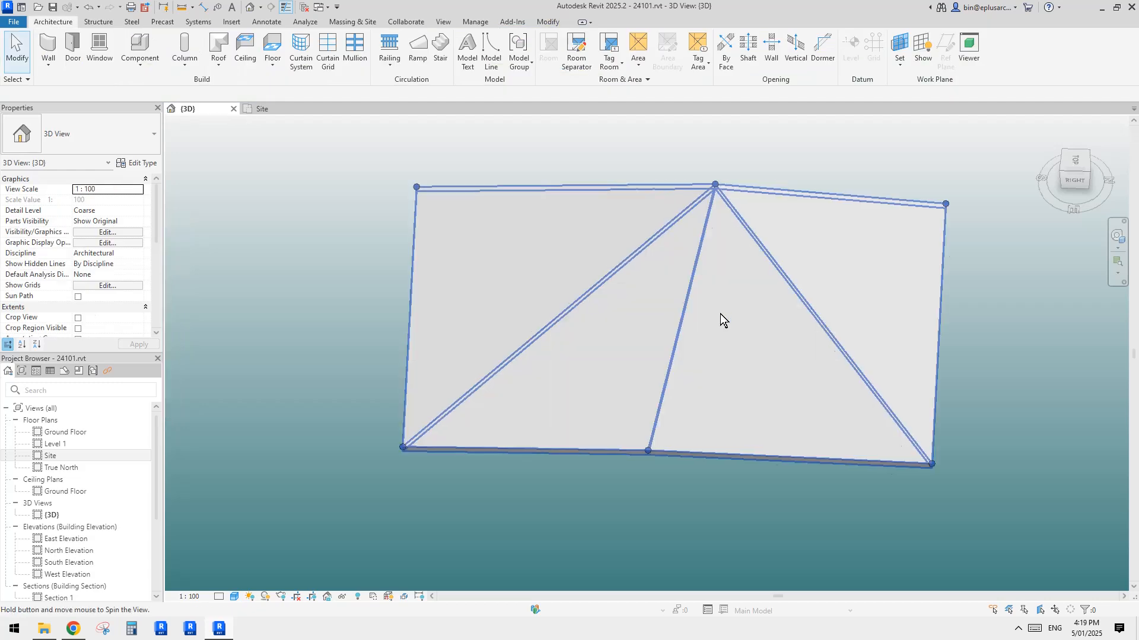
Open the Site floor plan and align the vertical pattern lines of the two facets across the upper diagonal split line
mouse_move(721, 320)
middle_mouse_down("shift")
mouse_move(767, 295)
mouse_move(894, 103)
mouse_move(174, 357)
middle_mouse_up("shift")
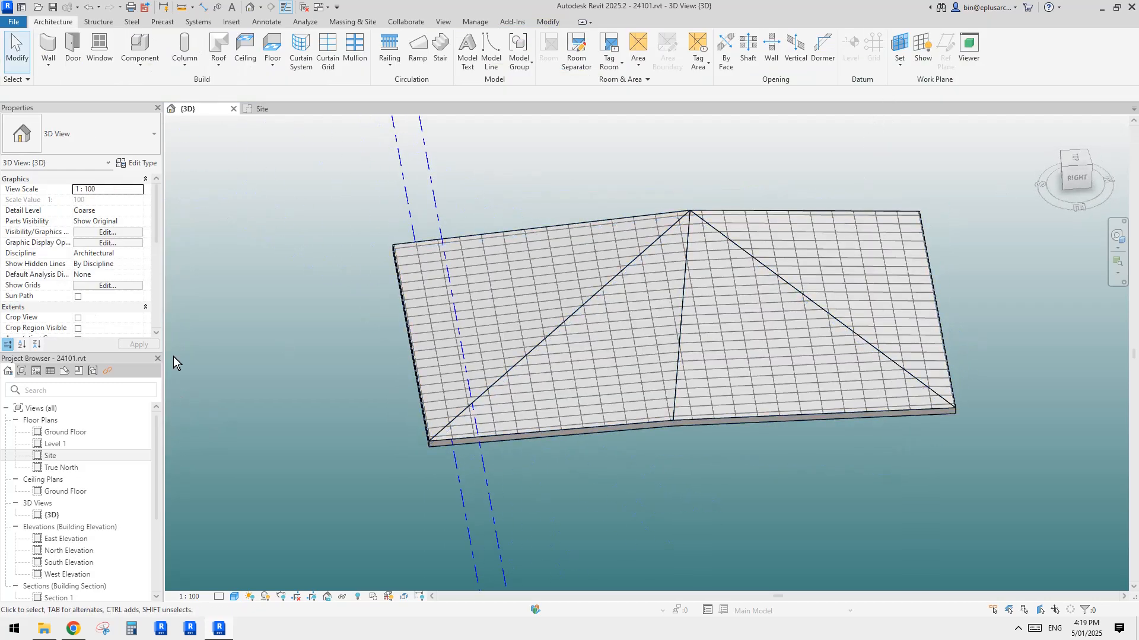
middle_click_drag(79, 468, 127, 403, "shift")
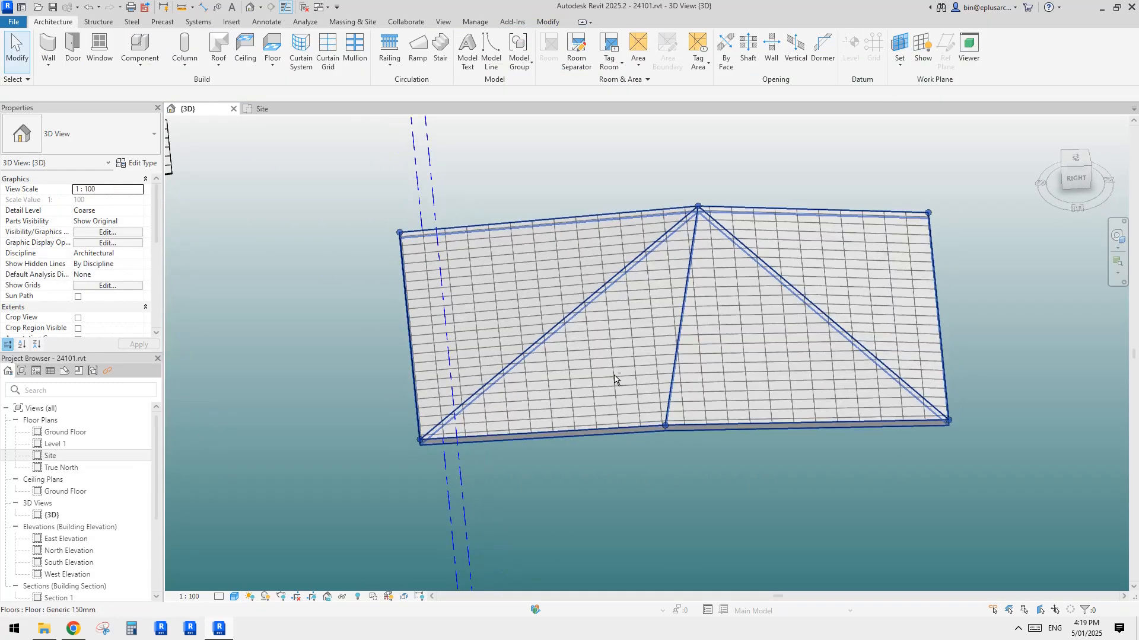
double_click(50, 456)
scroll(786, 332, "down", 2)
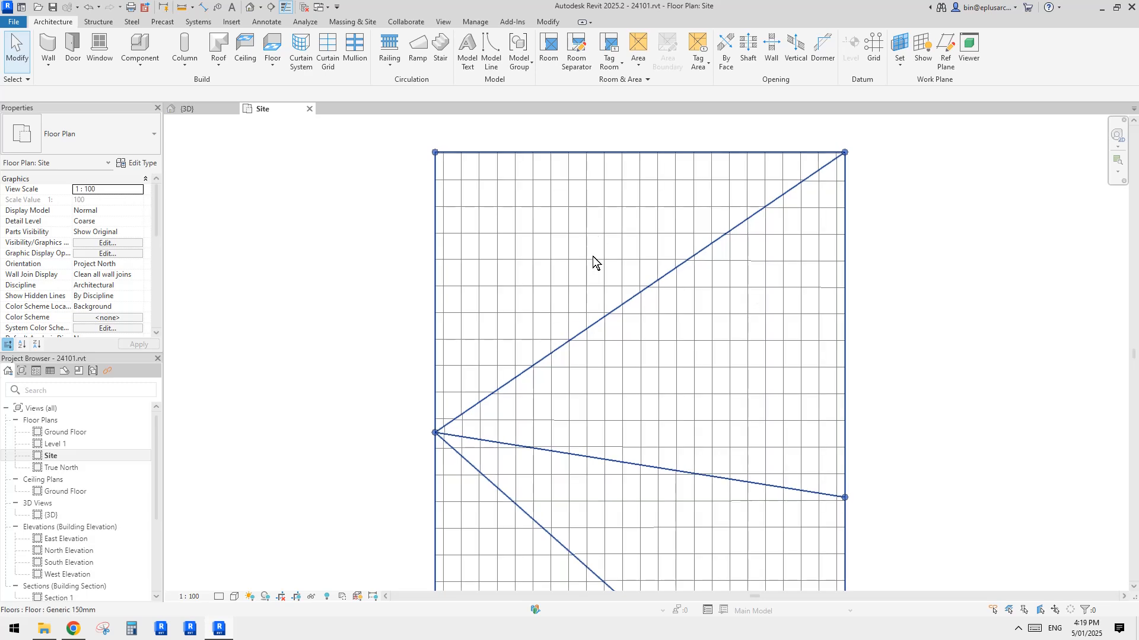
middle_click_drag(613, 364, 627, 306)
key("a")
key("l")
scroll(620, 303, "up", 2)
left_click(606, 315)
left_click(608, 230)
scroll(616, 296, "down", 2)
scroll(605, 351, "down", 2)
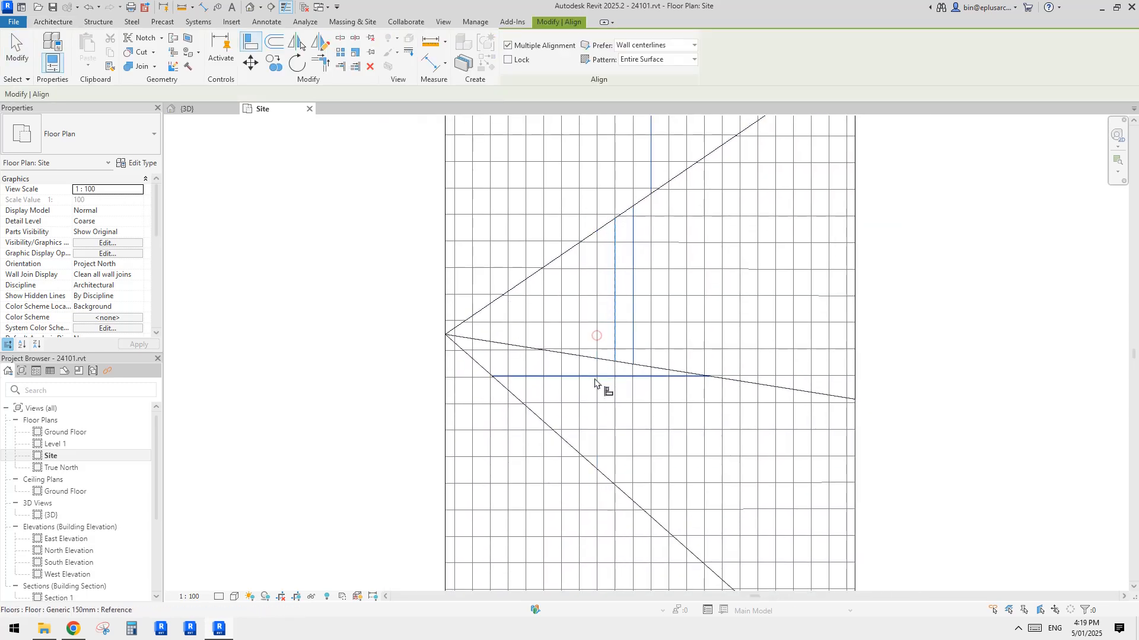
Align the vertical pattern lines of the two inner facets across the middle split line
scroll(615, 382, "up", 2)
scroll(615, 383, "down", 1)
scroll(625, 377, "up", 1)
key("a")
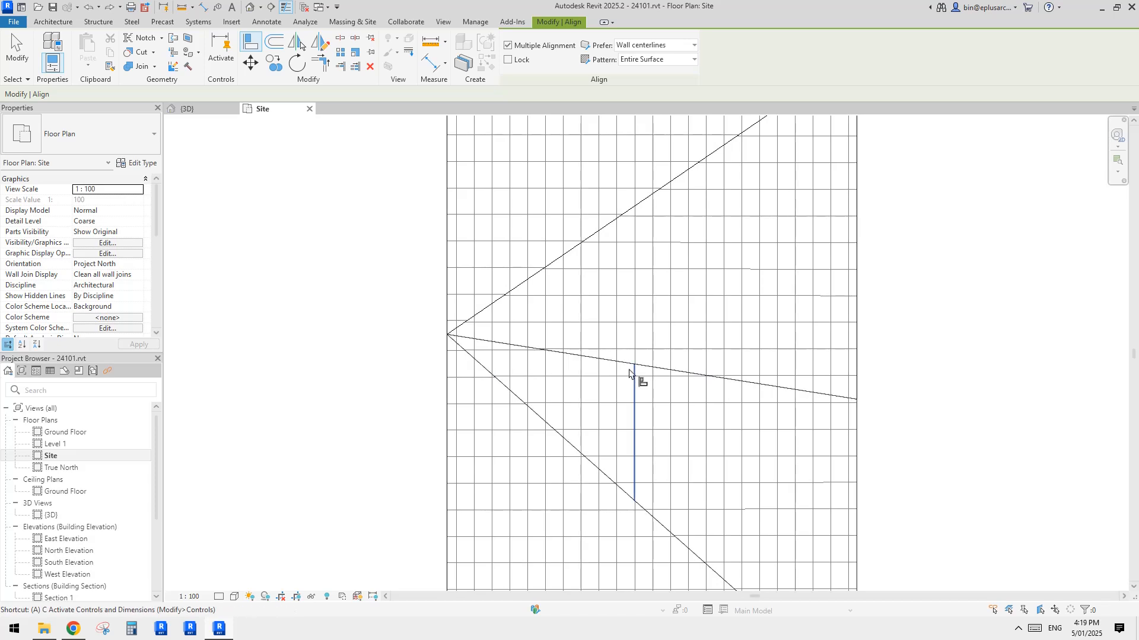
left_click(617, 315)
Align the horizontal pattern lines of the two facets on either side of the lower diagonal split line
scroll(719, 382, "down", 5, "ctrl")
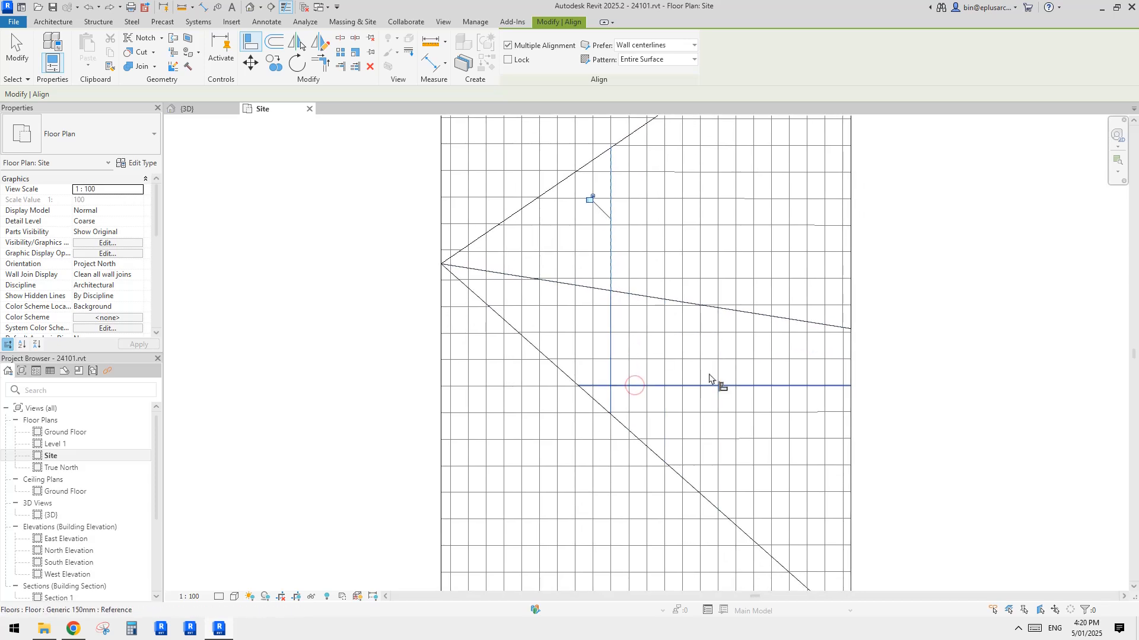
scroll(666, 398, "up", 5, "ctrl")
scroll(666, 379, "up", 2)
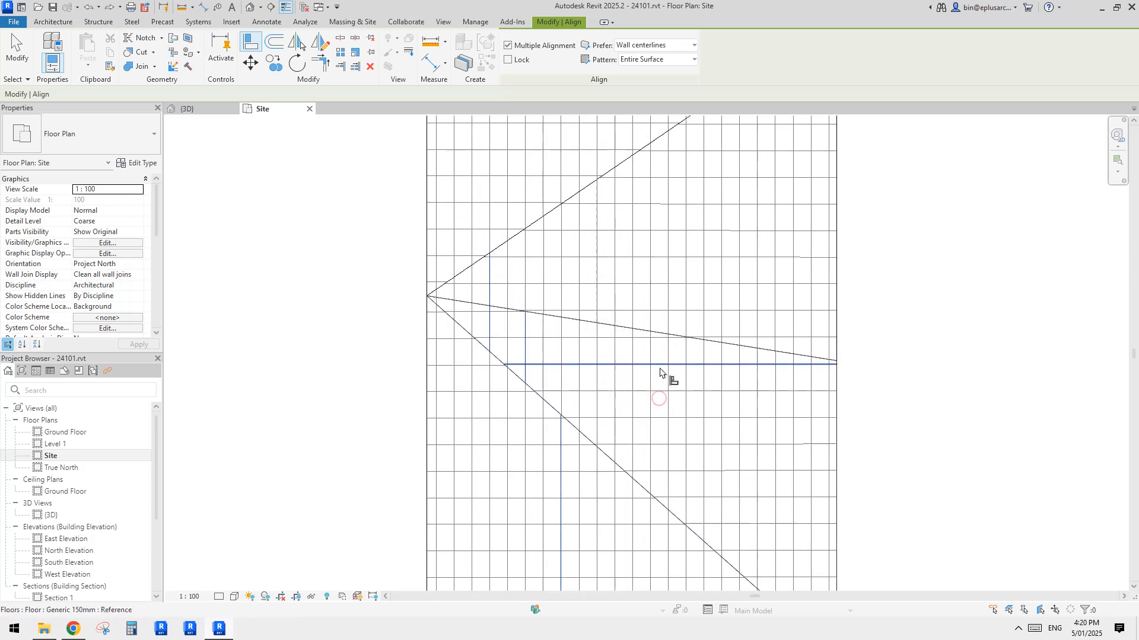
left_click(571, 373)
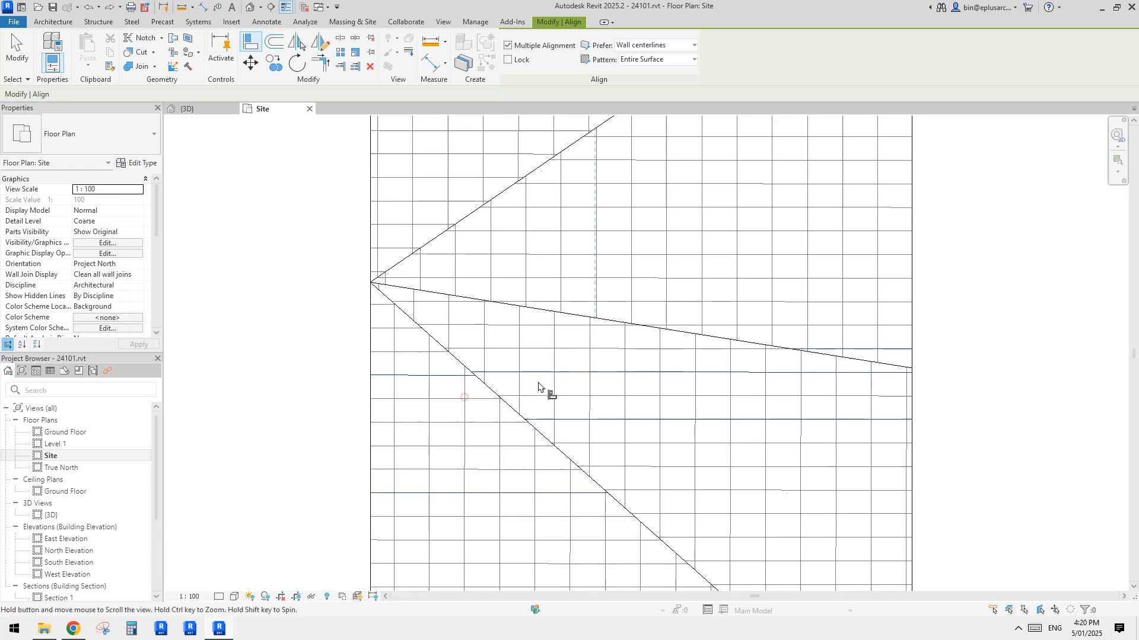
Align the horizontal pattern lines of the upper corner facet with those of the adjoining facet across the upper diagonal split line
scroll(627, 356, "down", 3)
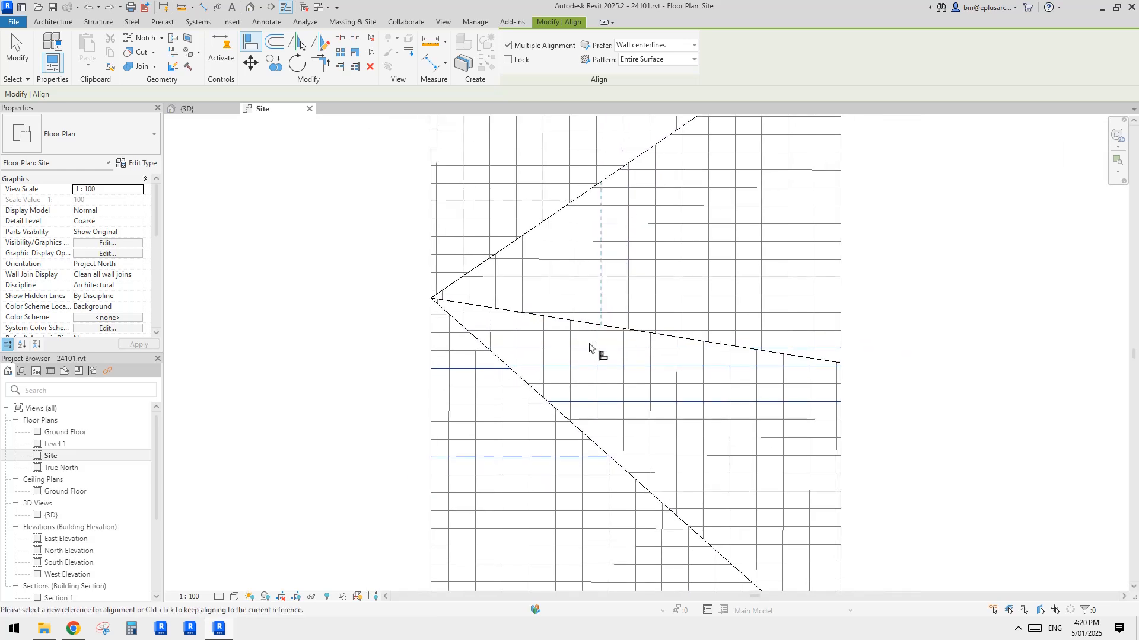
scroll(608, 398, "up", 3)
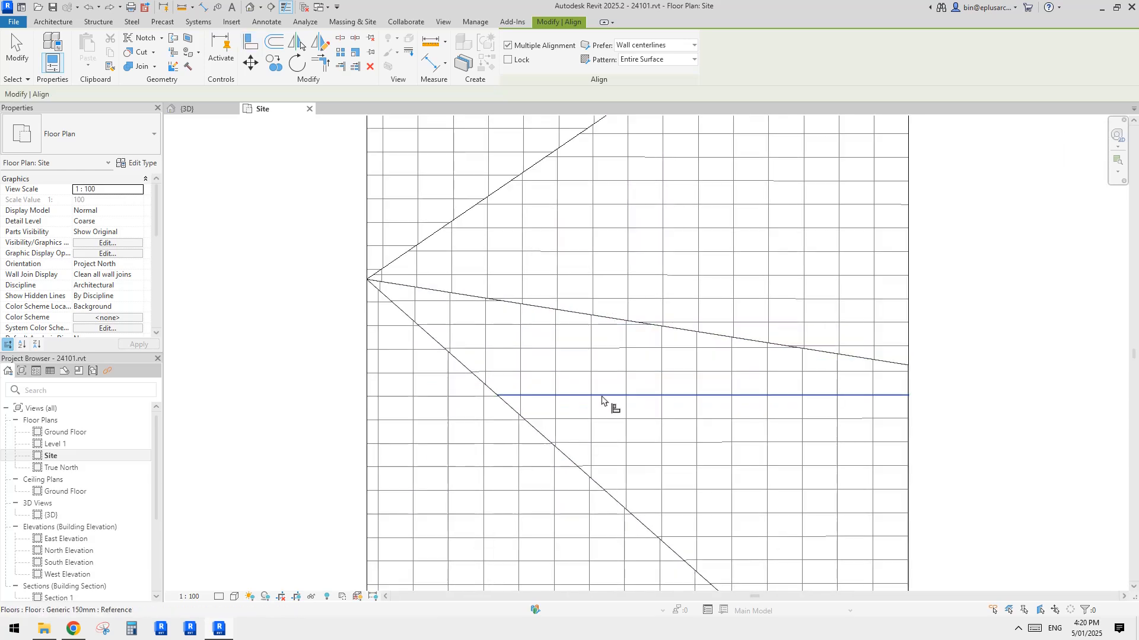
scroll(608, 373, "down", 3)
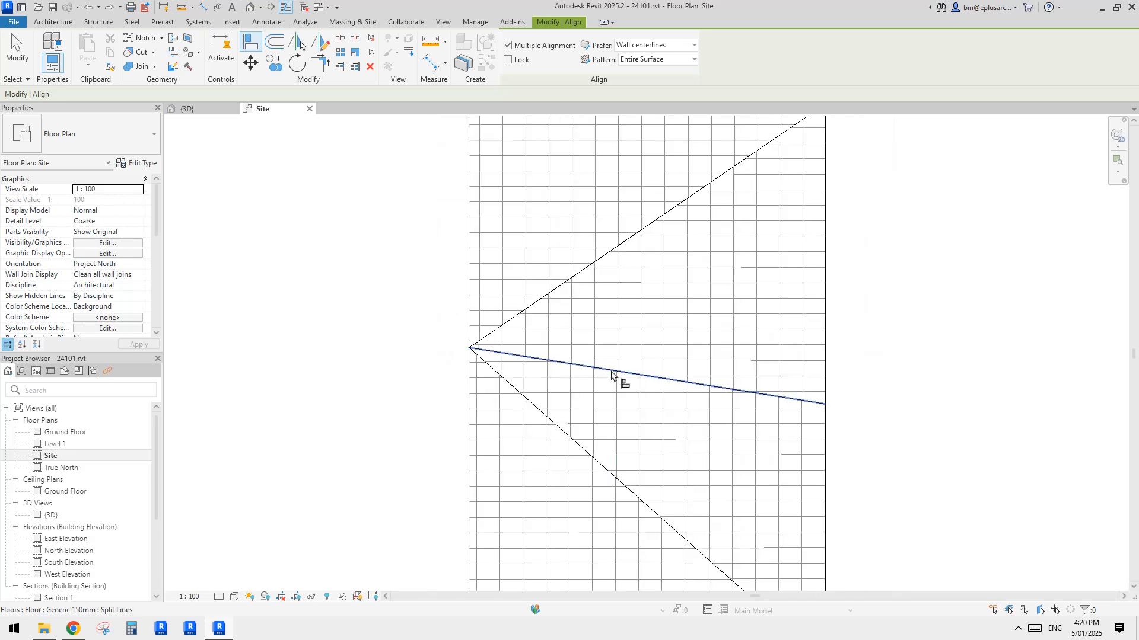
middle_click_drag(607, 372, 619, 419)
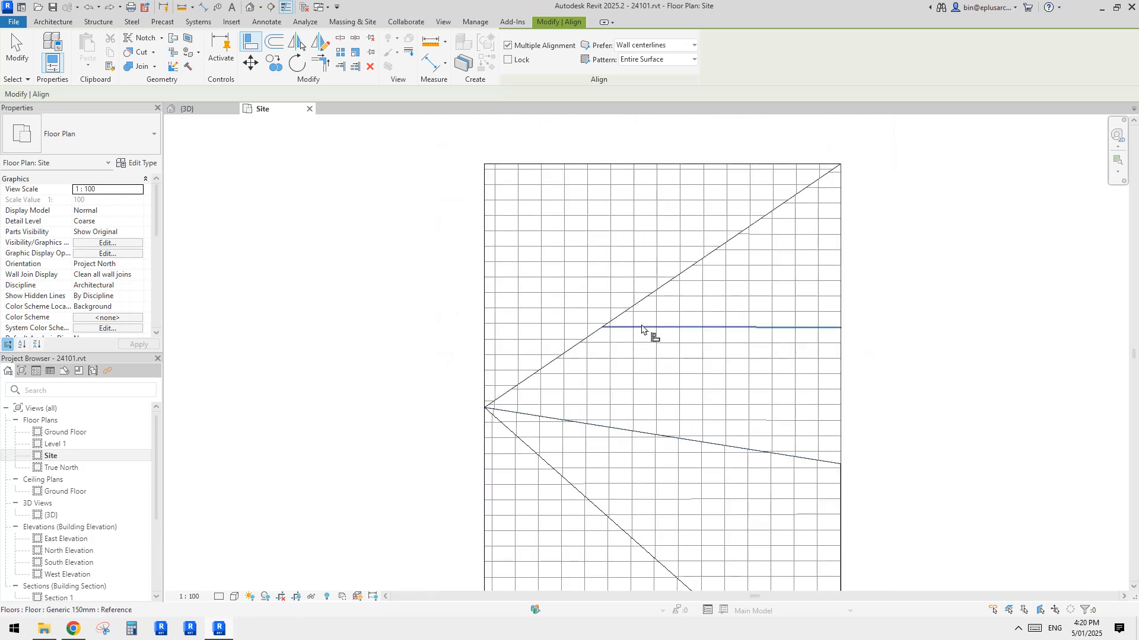
left_click(573, 325)
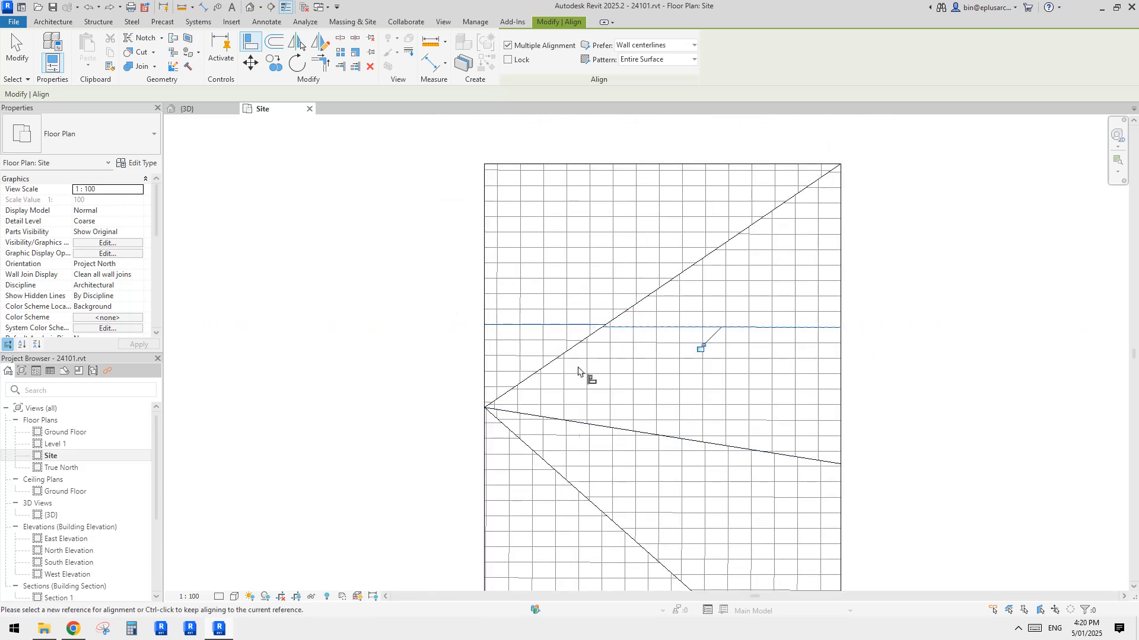
left_click(641, 341)
left_click(581, 325)
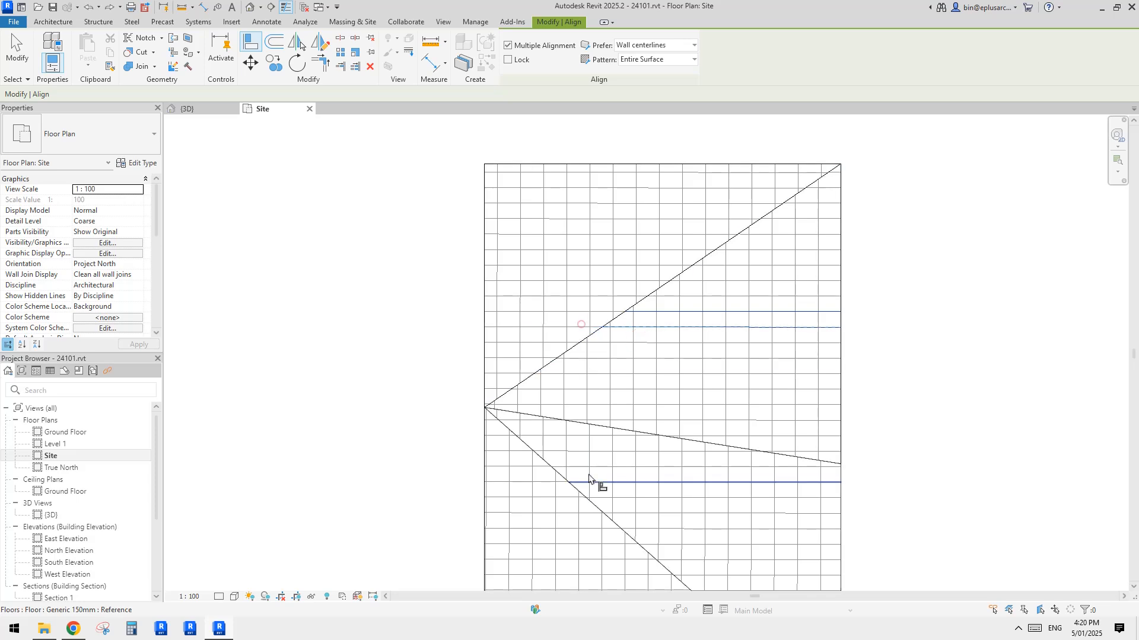
Realign the upper corner facet's vertical pattern lines with the adjoining facet's, and end the Align command
left_click(746, 257)
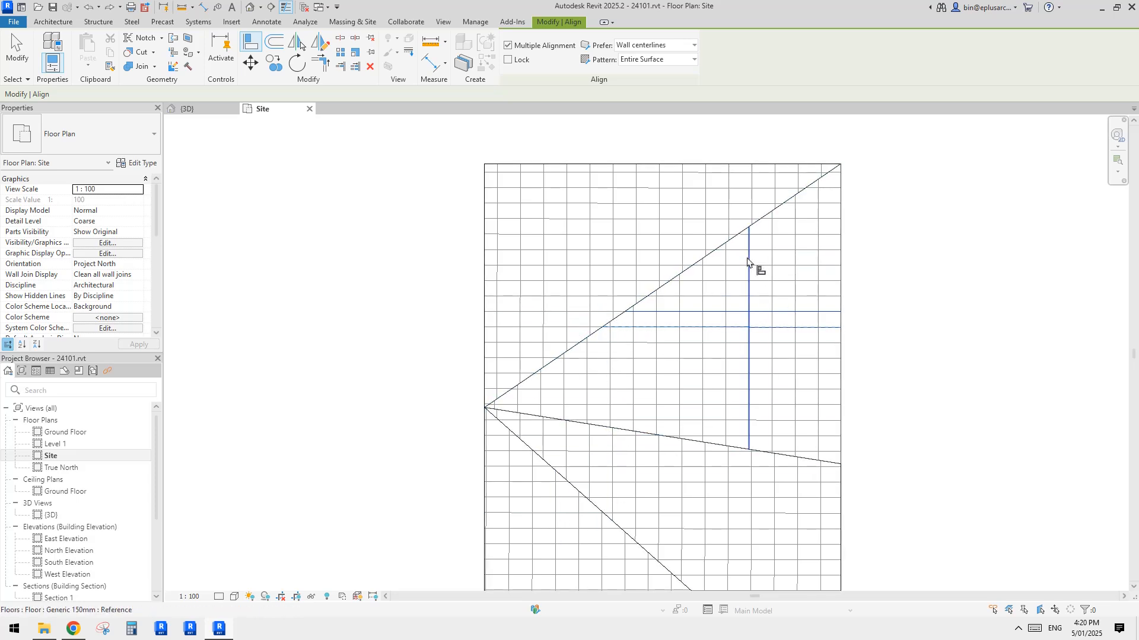
left_click(750, 222)
key("a")
key("l")
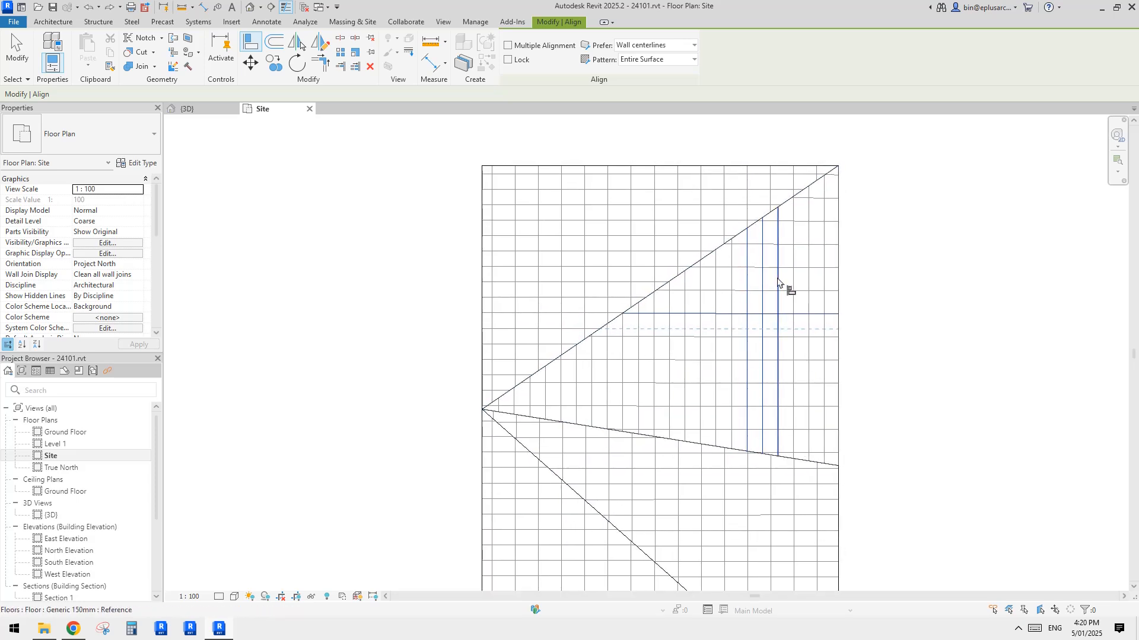
left_click(777, 285)
key("a")
left_click(728, 273)
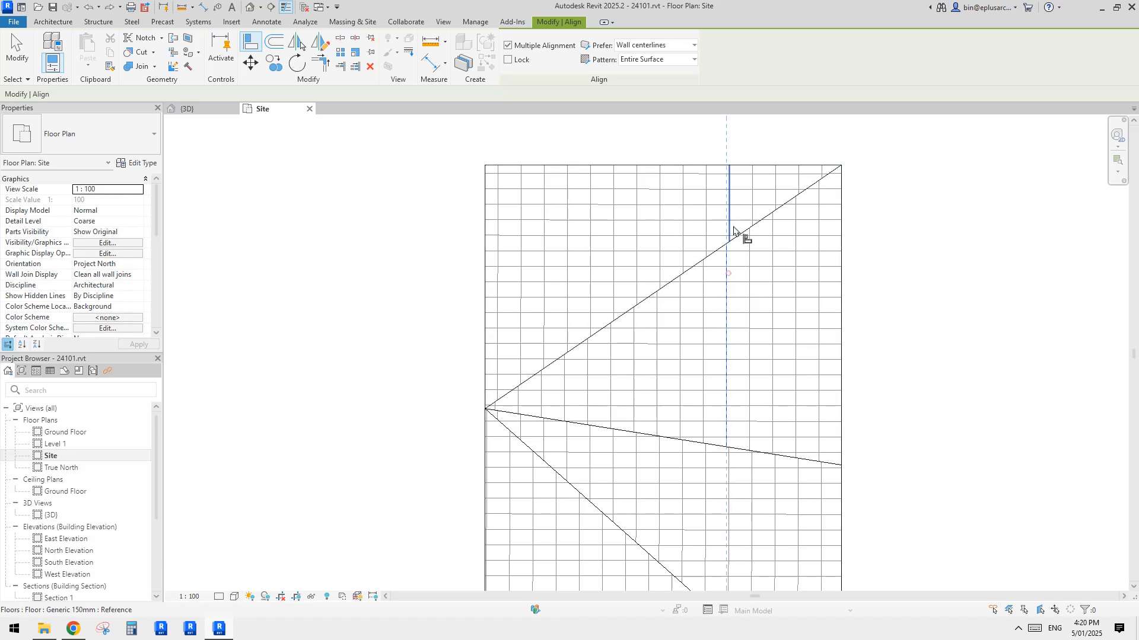
left_click(730, 212)
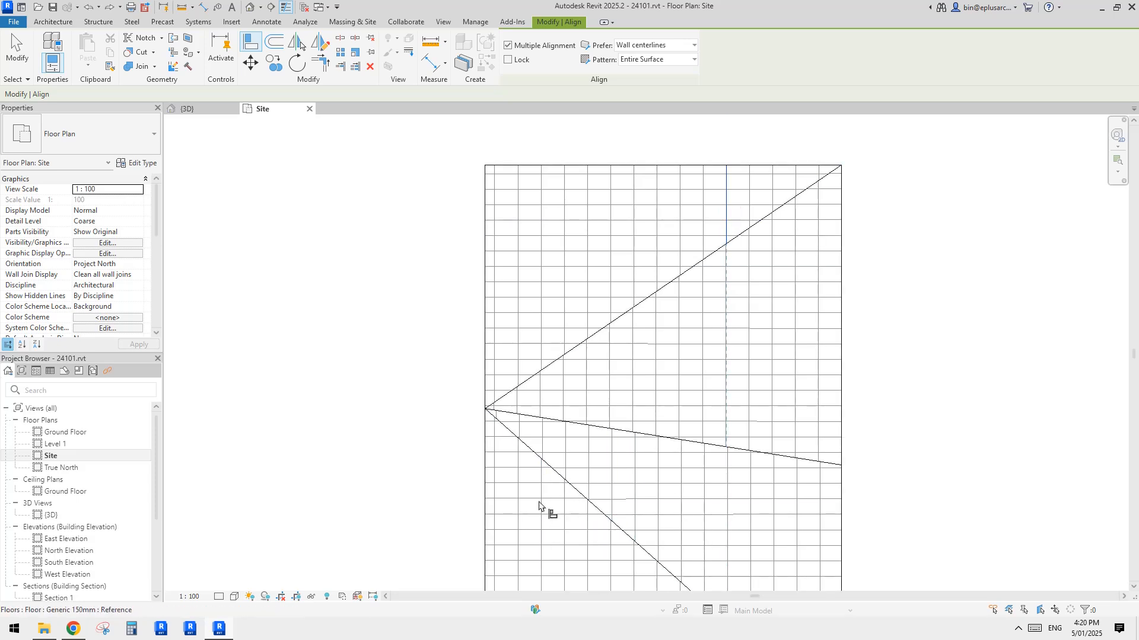
middle_click_drag(538, 505, 555, 450)
key("Escape")
Return to the 3D view and select the floor to examine how the pattern runs across its four facets
left_click(250, 6)
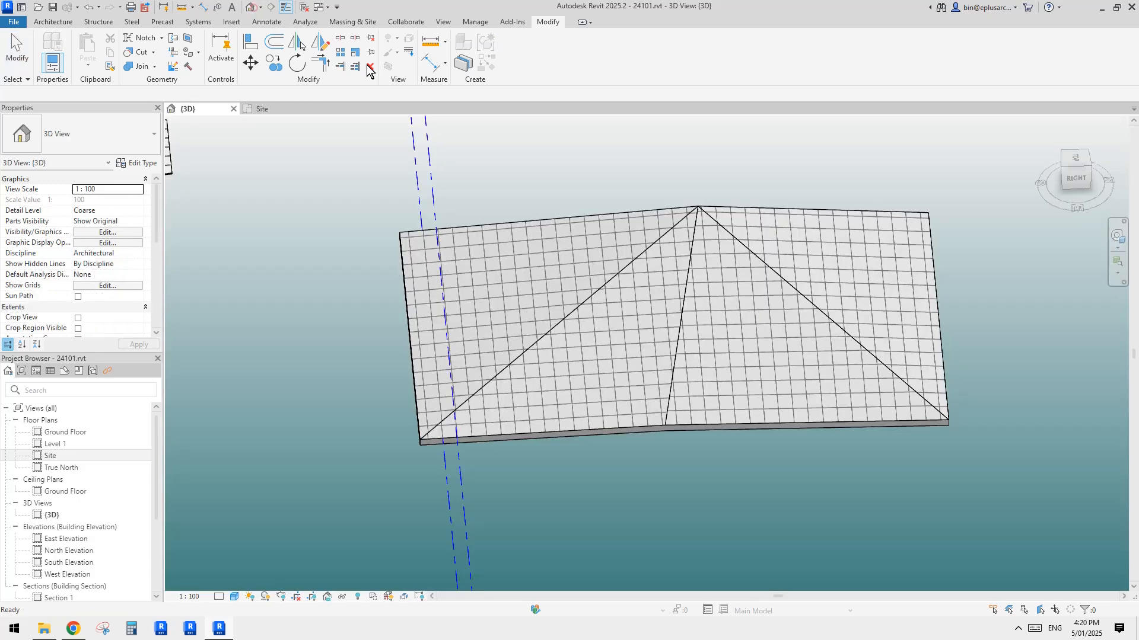
middle_click_drag(696, 233, 672, 275, "shift")
scroll(636, 303, "up", 2)
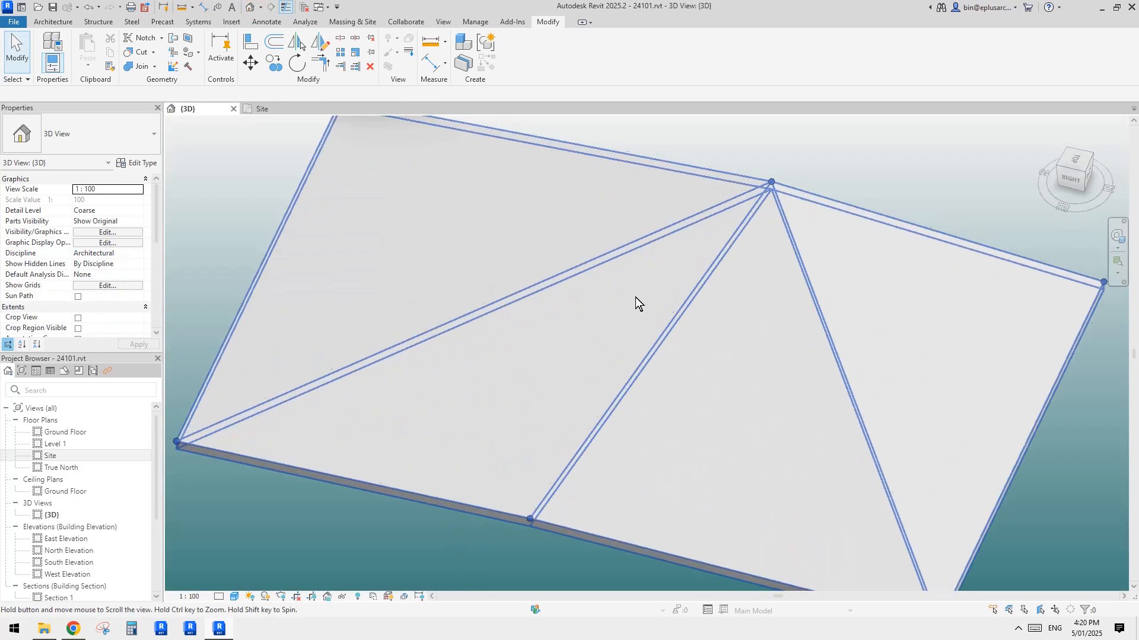
scroll(618, 313, "down", 2)
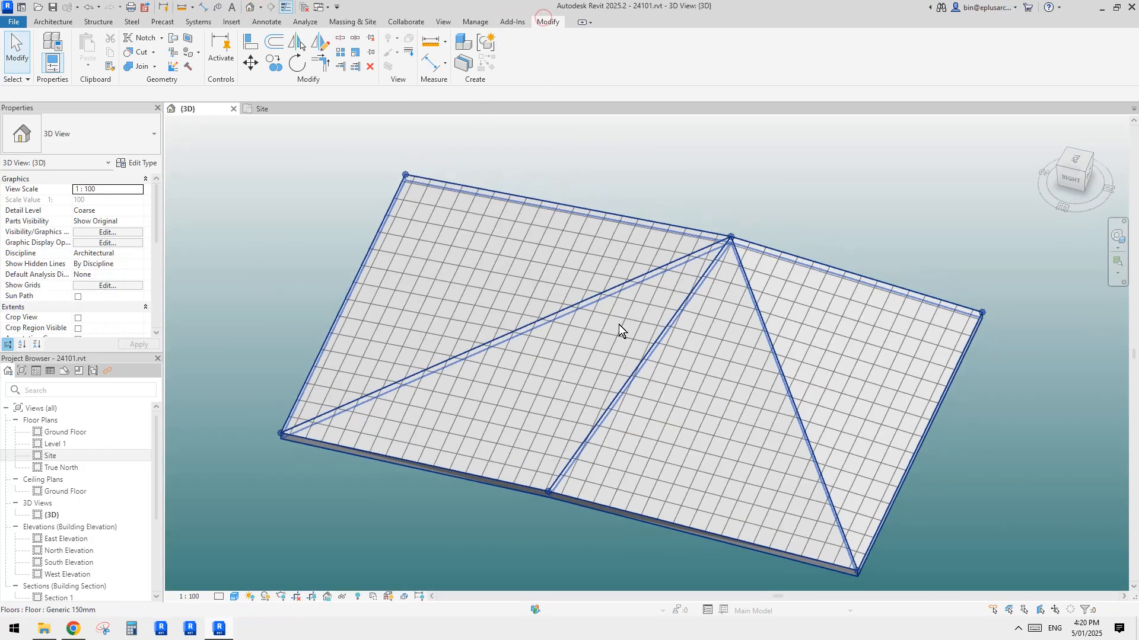
left_click(614, 346)
middle_click_drag(581, 345, 580, 348)
key("Escape")
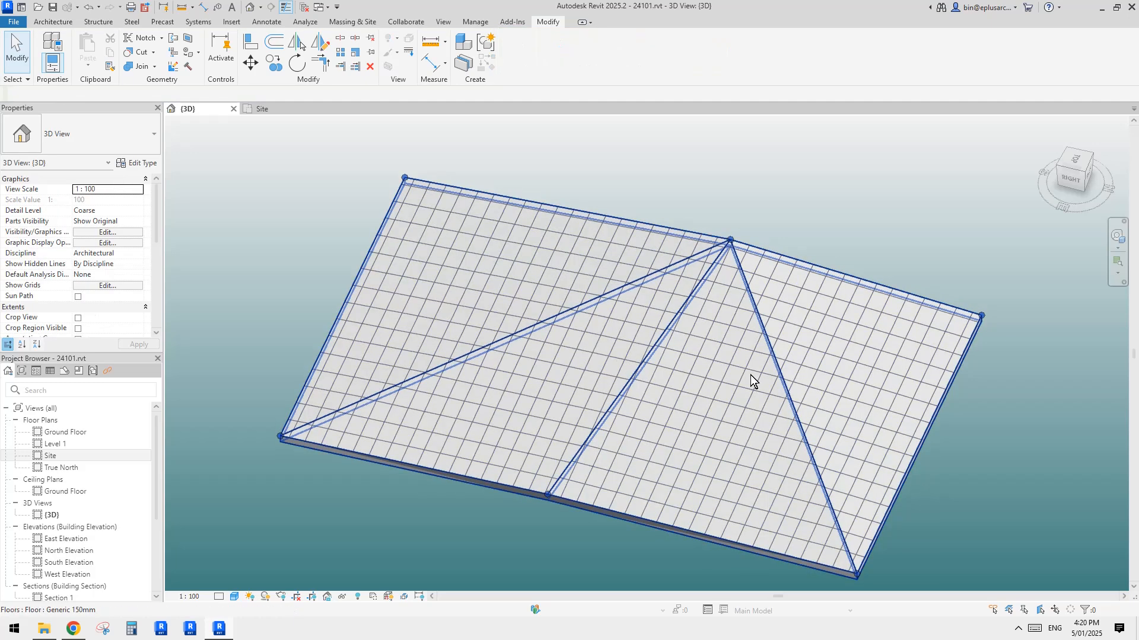
left_click(803, 347)
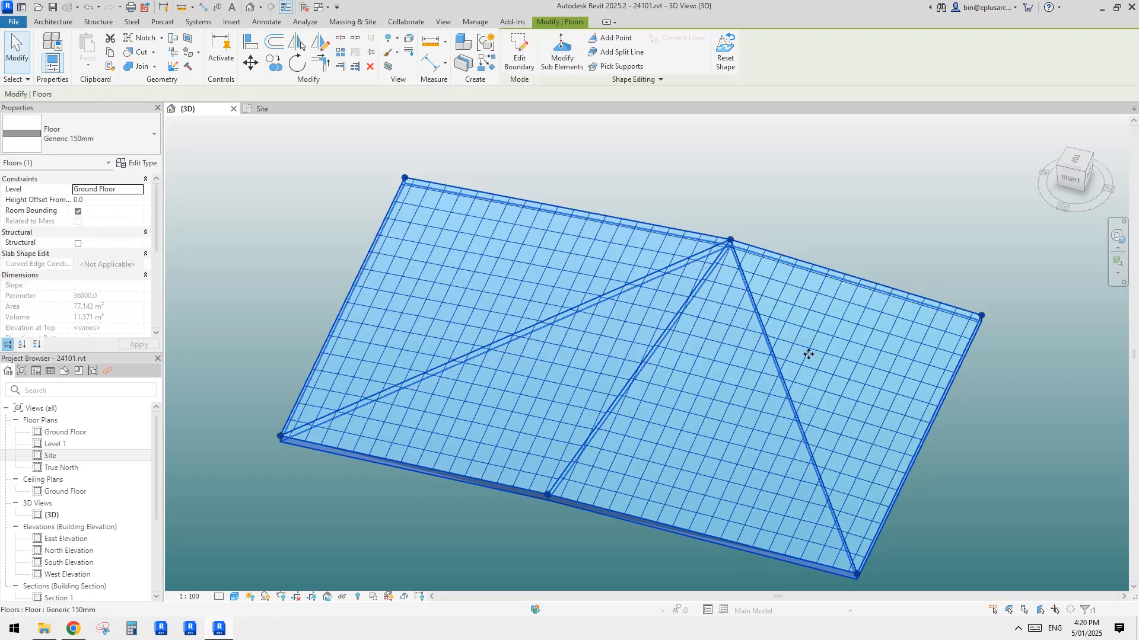
middle_click_drag(773, 369, 739, 369)
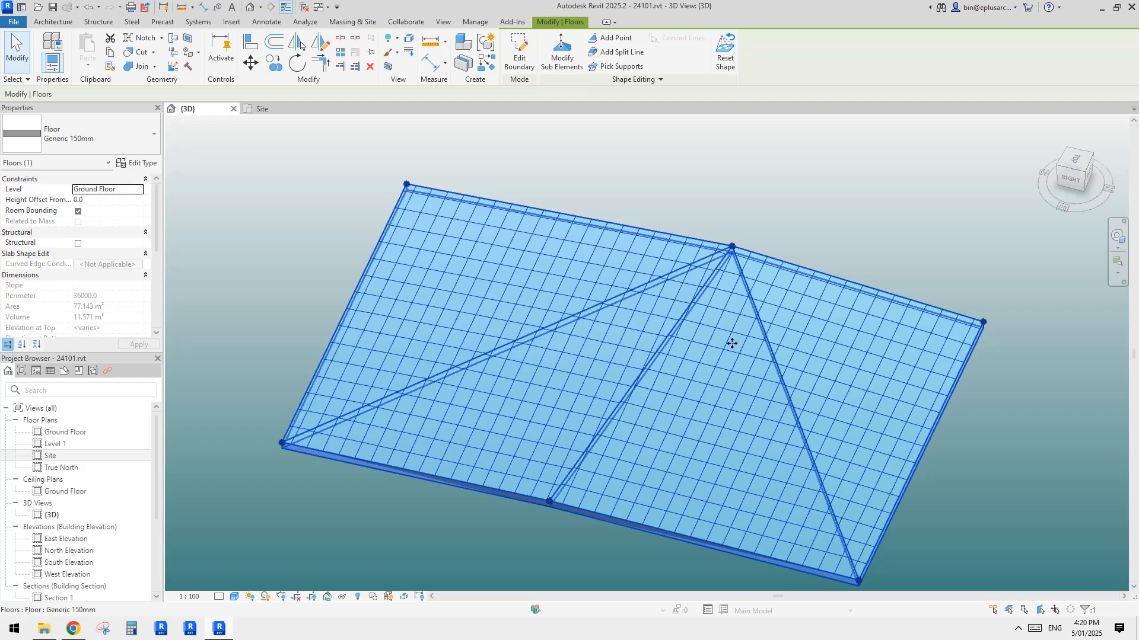
Paint the sloped floor's facets with Default New Material and end the Paint command
middle_click_drag(637, 354, 629, 355)
left_click(192, 53)
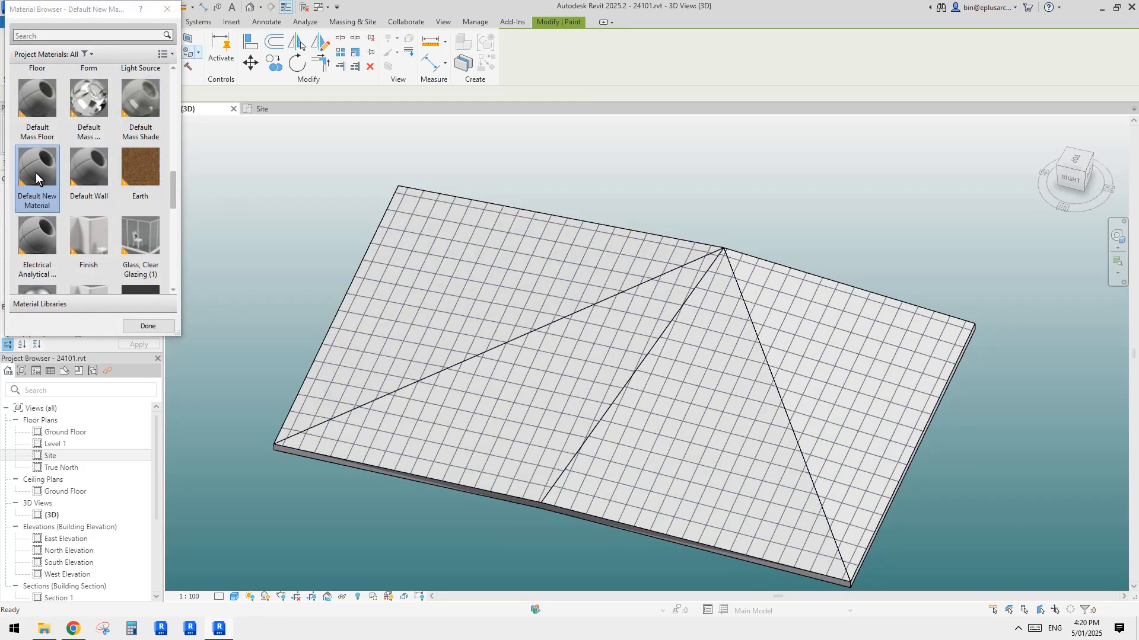
left_click(478, 304)
left_click(517, 390)
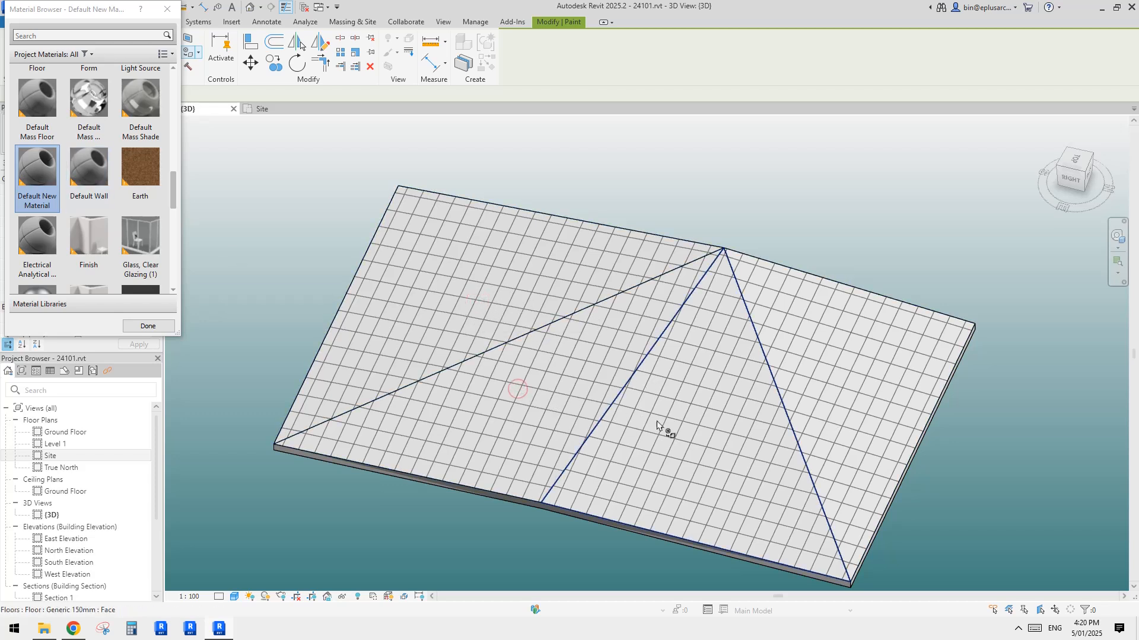
left_click(850, 375)
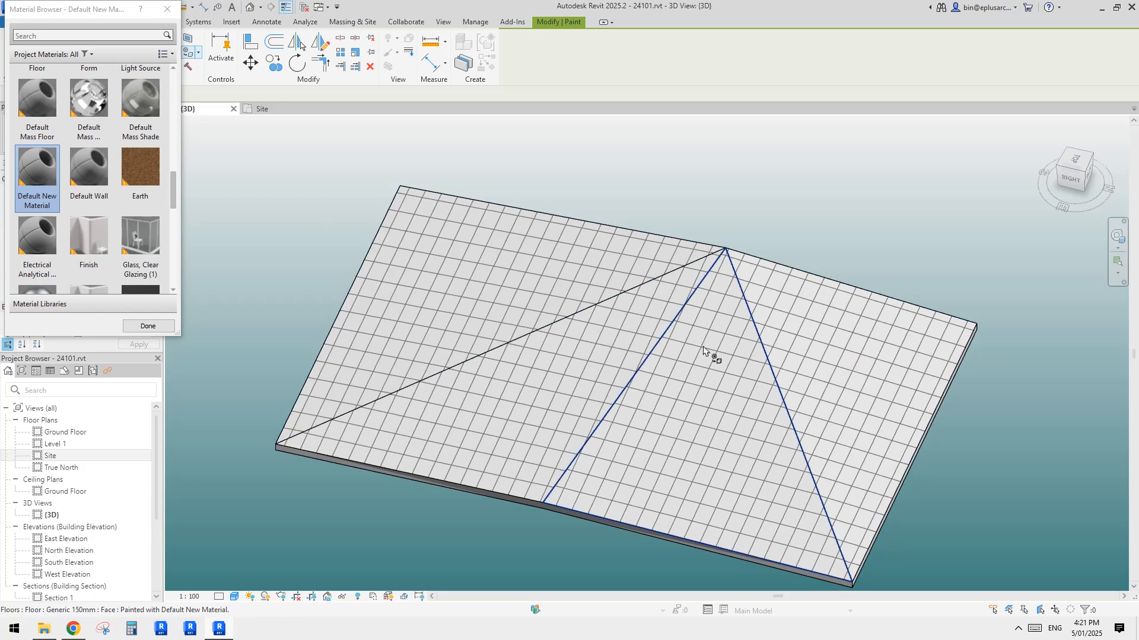
key("Escape")
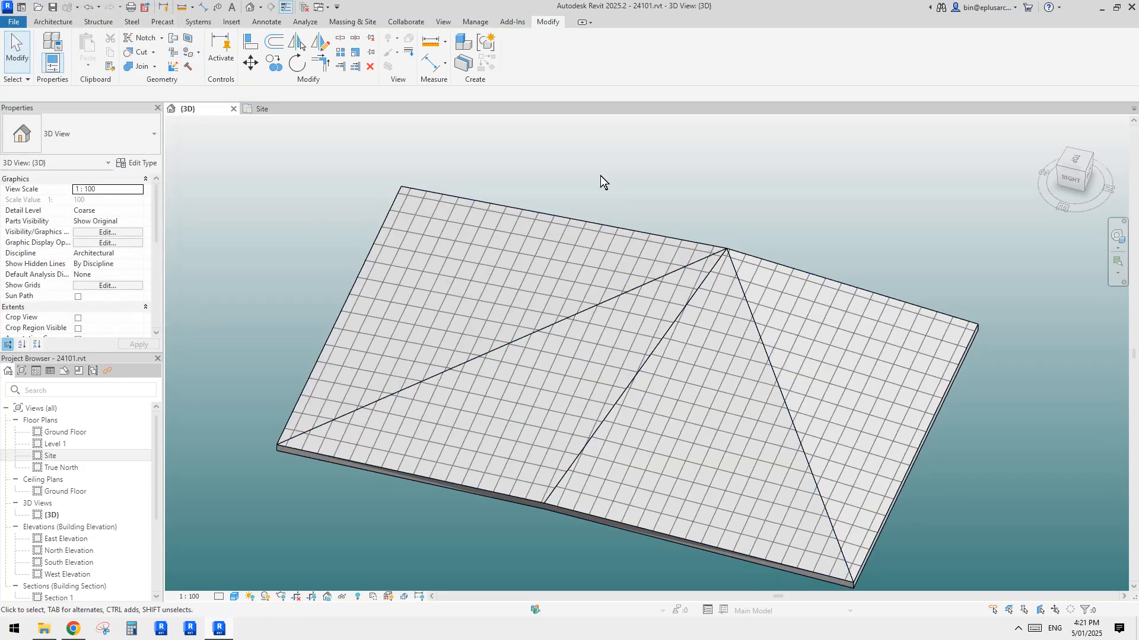
In the Site plan view, align the vertical pattern lines of the painted floor facets across the split lines
left_click(267, 109)
scroll(652, 279, "up", 1)
key("a")
key("l")
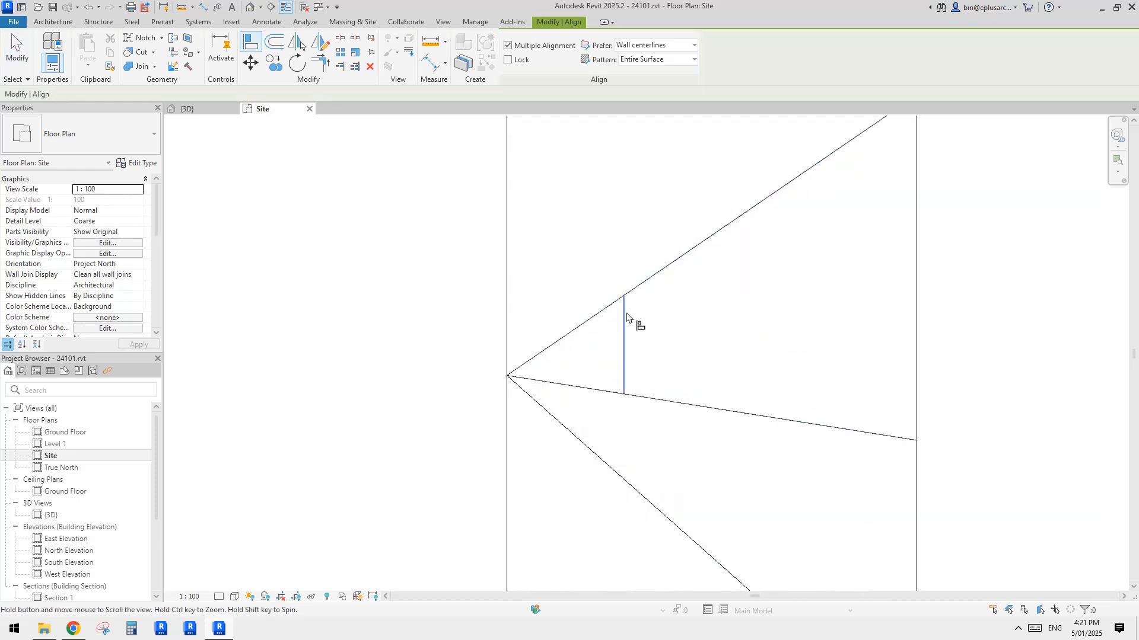
key("Escape")
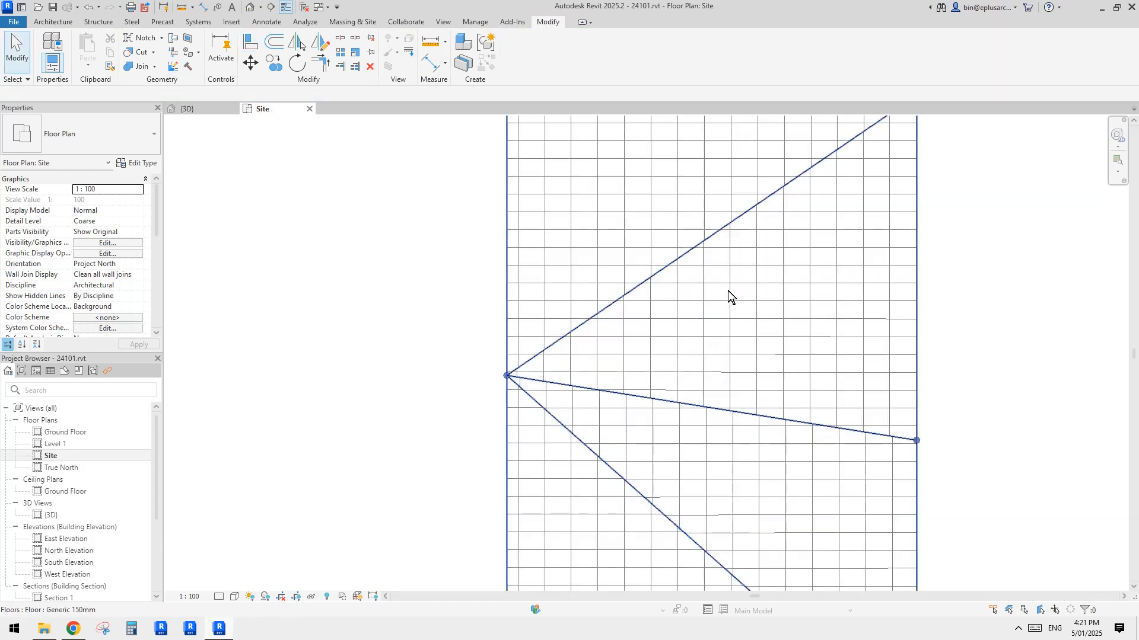
key("a")
key("l")
left_click(710, 297)
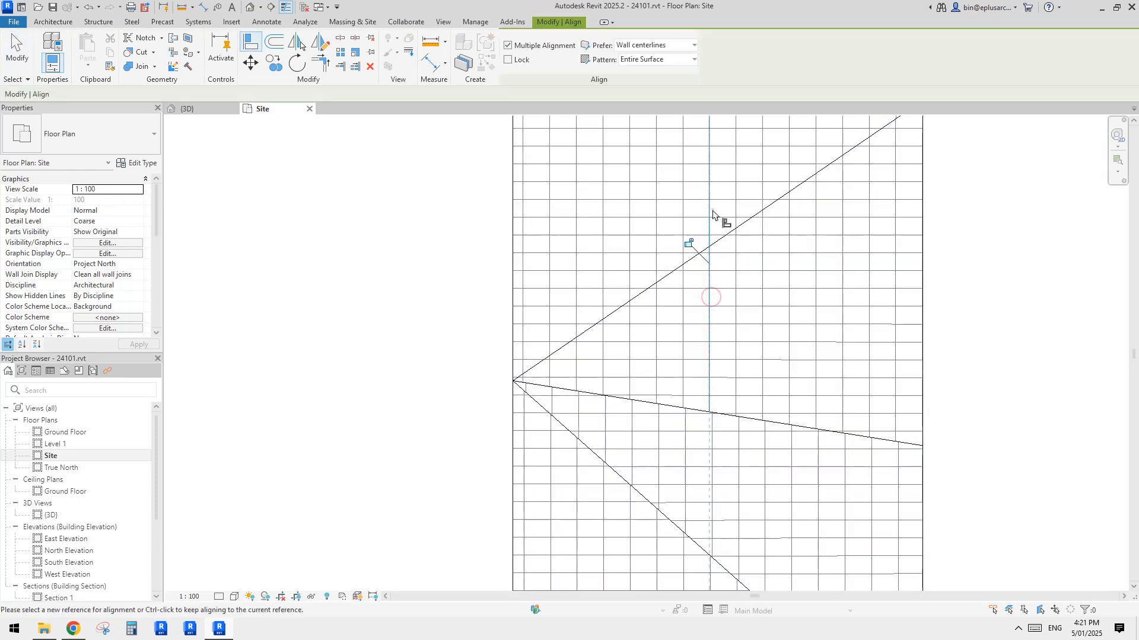
middle_click_drag(691, 191, 689, 178)
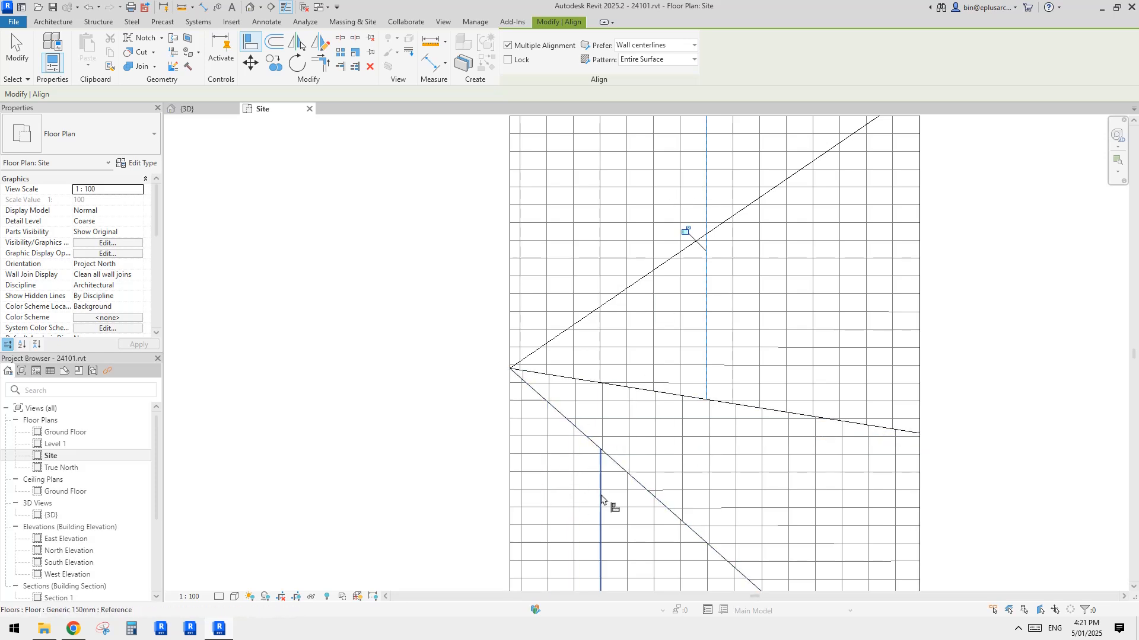
middle_click_drag(666, 432, 664, 416)
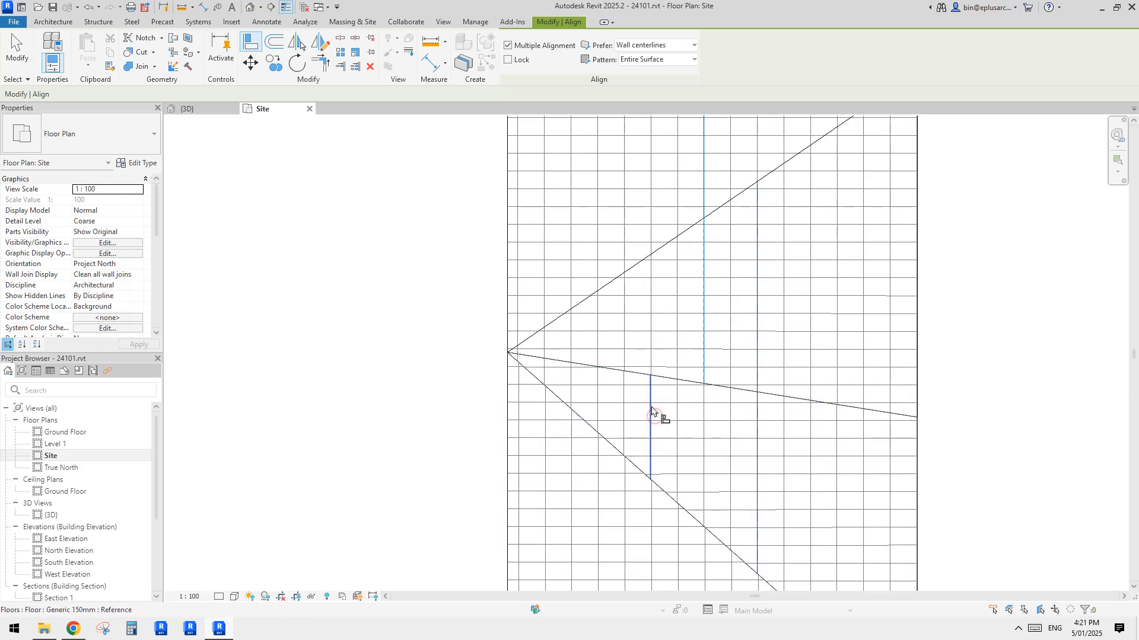
left_click(653, 498)
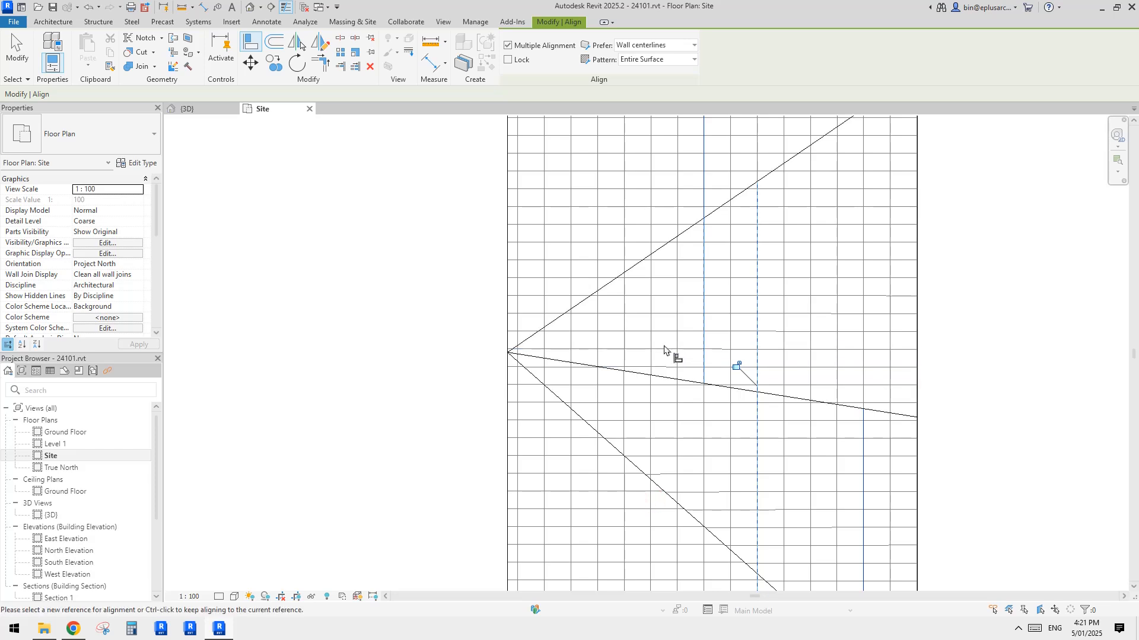
Align the horizontal pattern lines of the floor facets across the split lines, and end the Align command
left_click(665, 346)
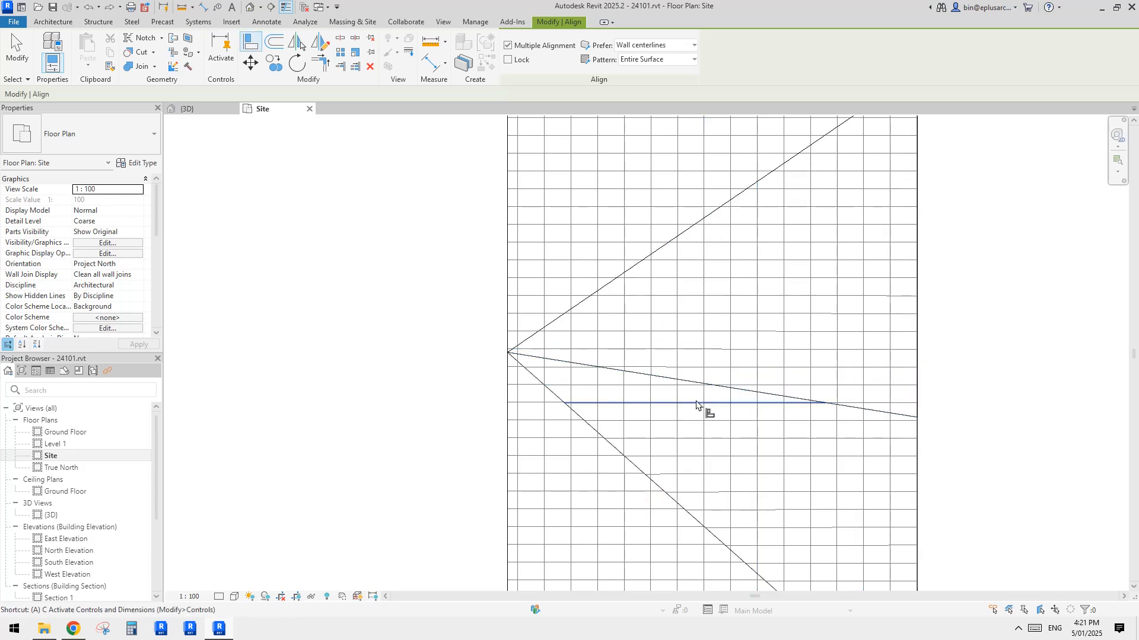
left_click(668, 350, "ctrl")
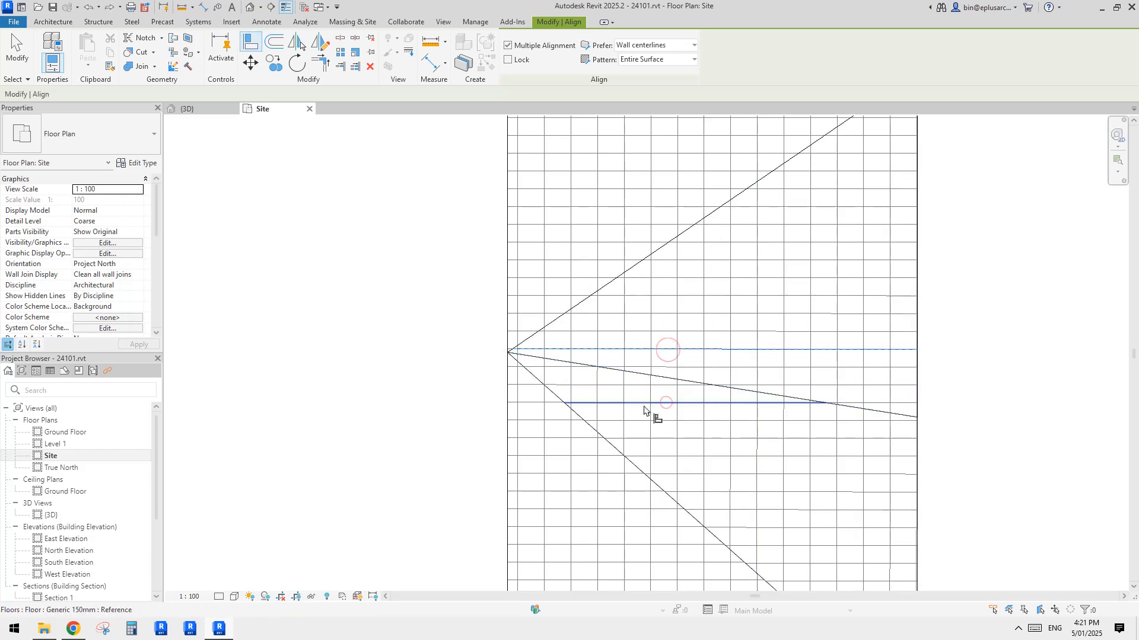
left_click(637, 403)
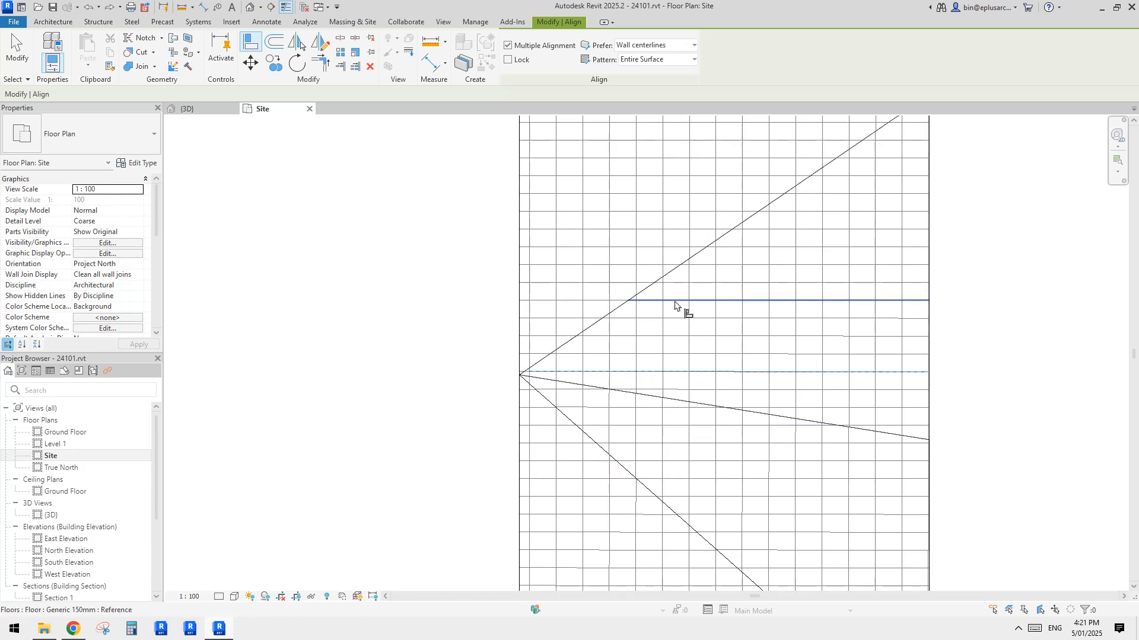
left_click(675, 298)
scroll(692, 256, "down", 3)
key("Escape")
key("Escape")
scroll(710, 305, "up", 2)
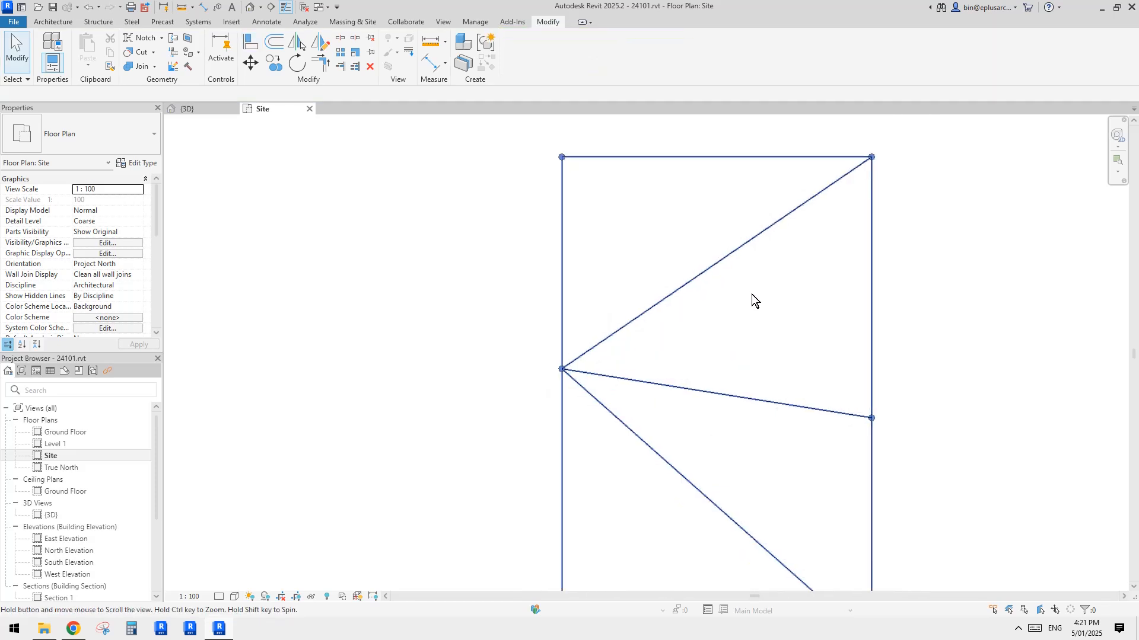
scroll(778, 208, "down", 1)
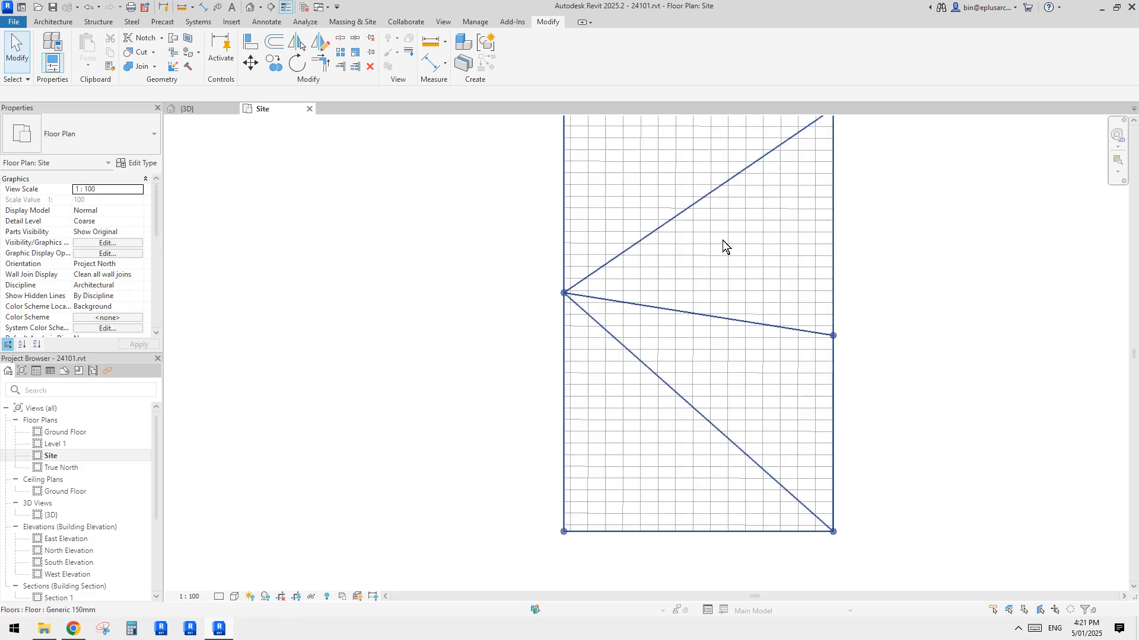
Return to the 3D view and examine the floor's pattern alignment across the facets, checking the Graphic Display Options
left_click(250, 7)
mouse_move(731, 282)
middle_mouse_down("shift")
mouse_move(884, 255)
mouse_move(788, 354)
mouse_move(728, 383)
mouse_move(666, 376)
middle_mouse_up("shift")
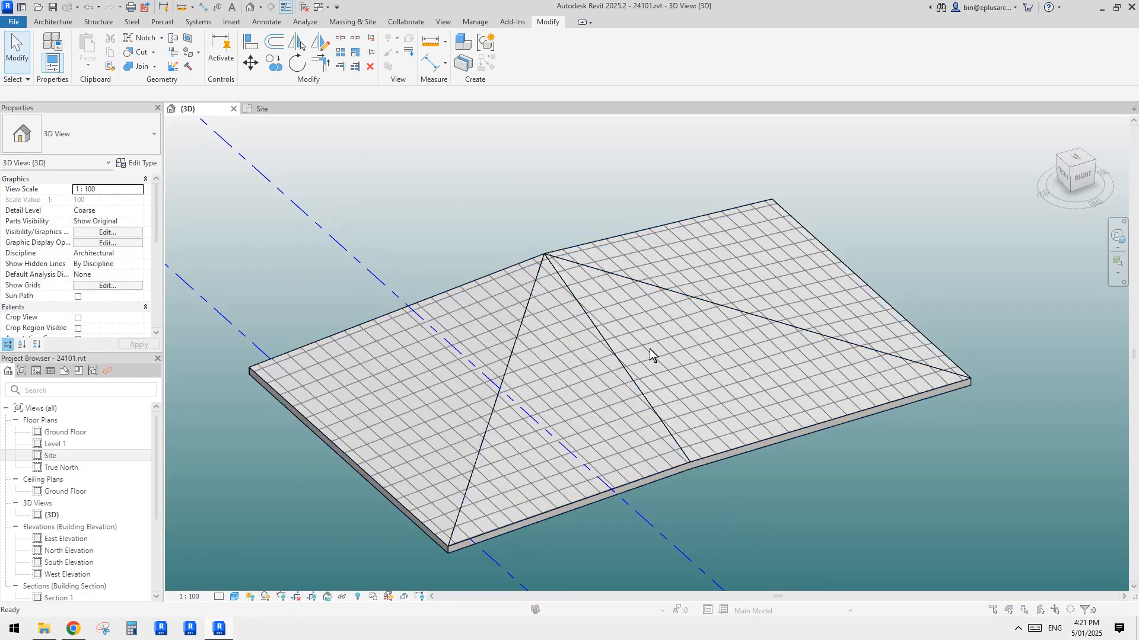
key("g")
key("d")
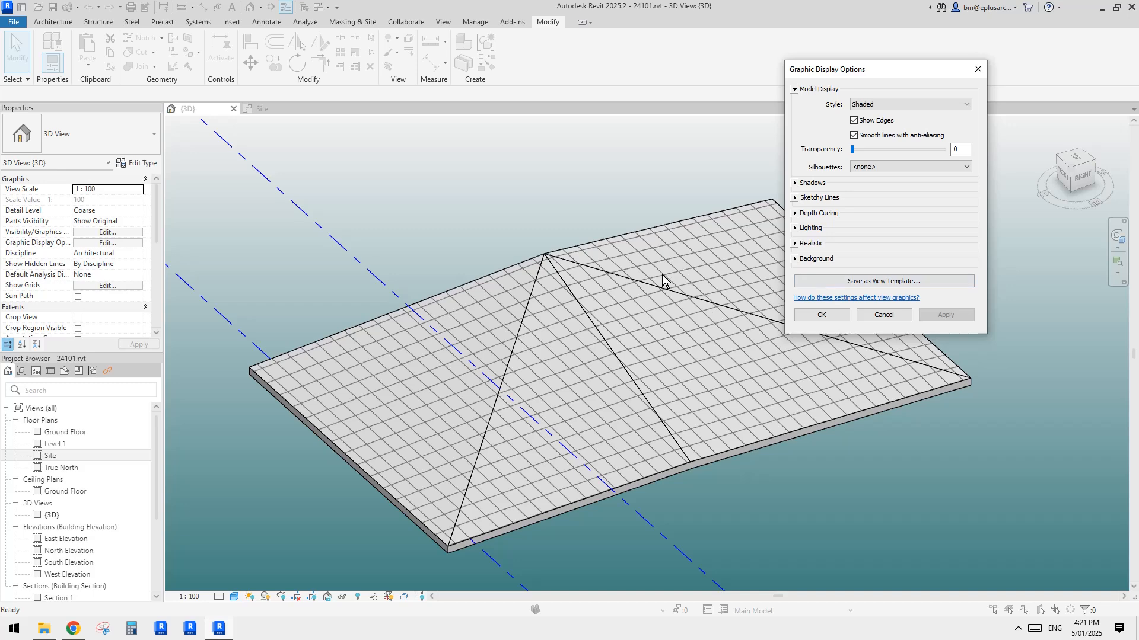
key("Escape")
middle_click_drag(666, 333, 586, 384, "shift")
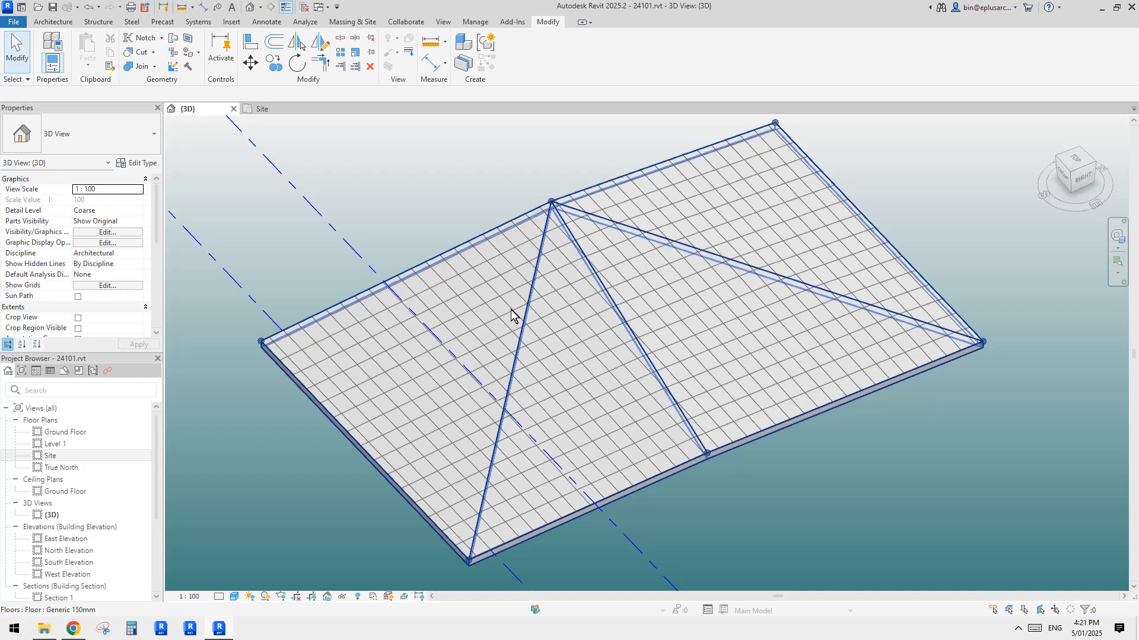
Try to override the floor's split lines with the <Invisible lines> style using the Linework tool
left_click(410, 52)
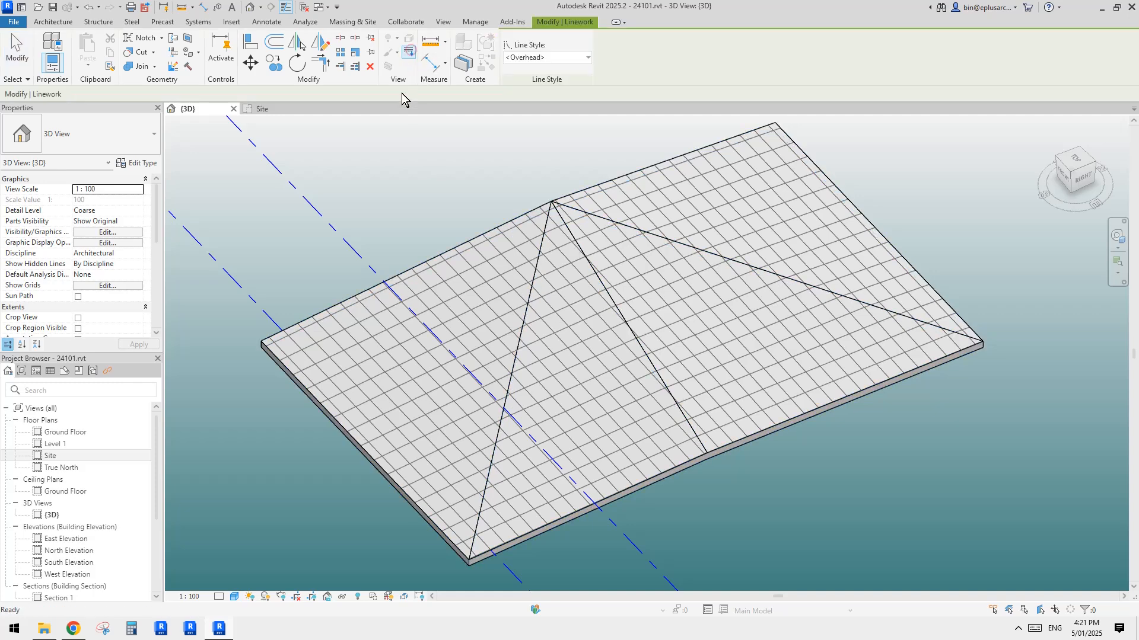
left_click(532, 58)
left_click(545, 122)
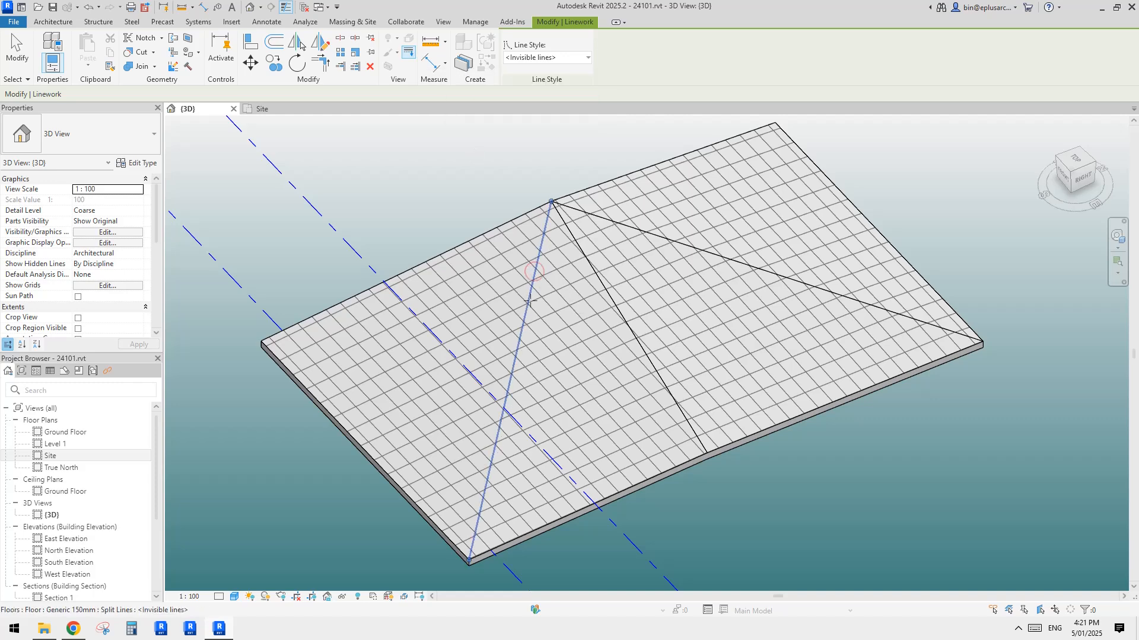
left_click(609, 293)
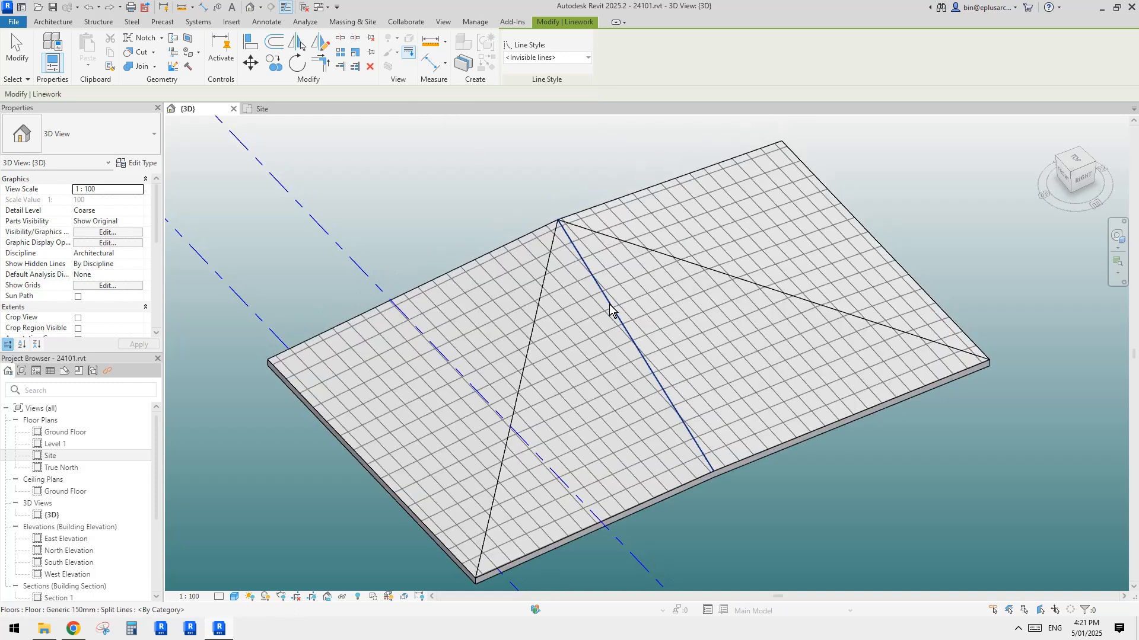
key("Escape")
Hide the Split Lines subcategory of Floors in the 3D view's Visibility/Graphic Overrides
key("v")
key("g")
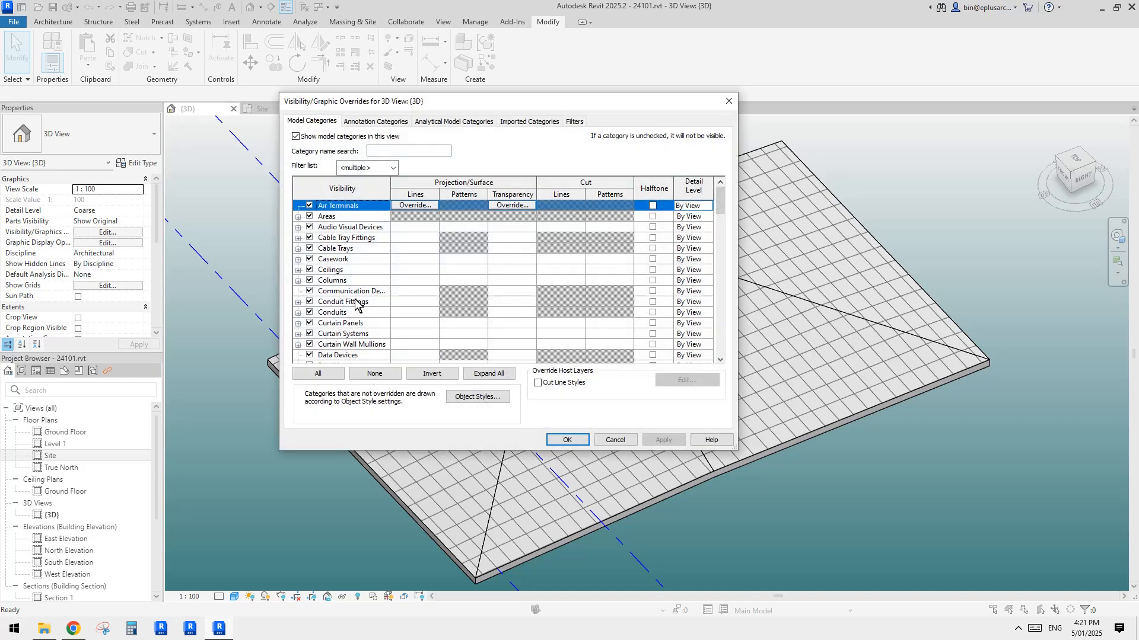
left_click(354, 312)
scroll(343, 328, "down", 1)
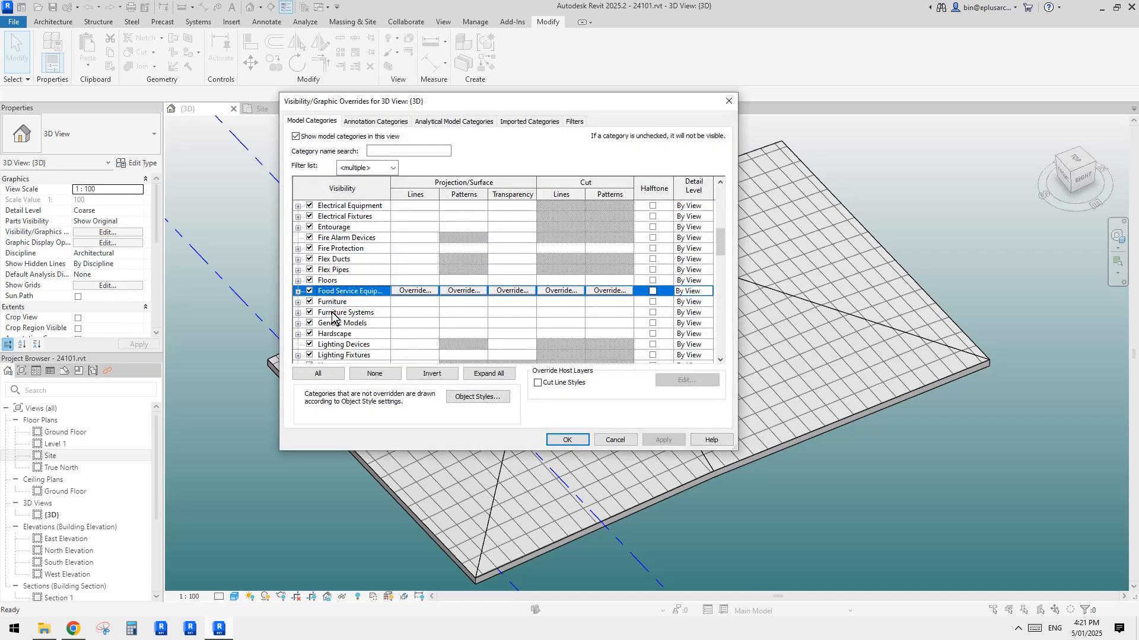
left_click(297, 280)
scroll(339, 325, "down", 1)
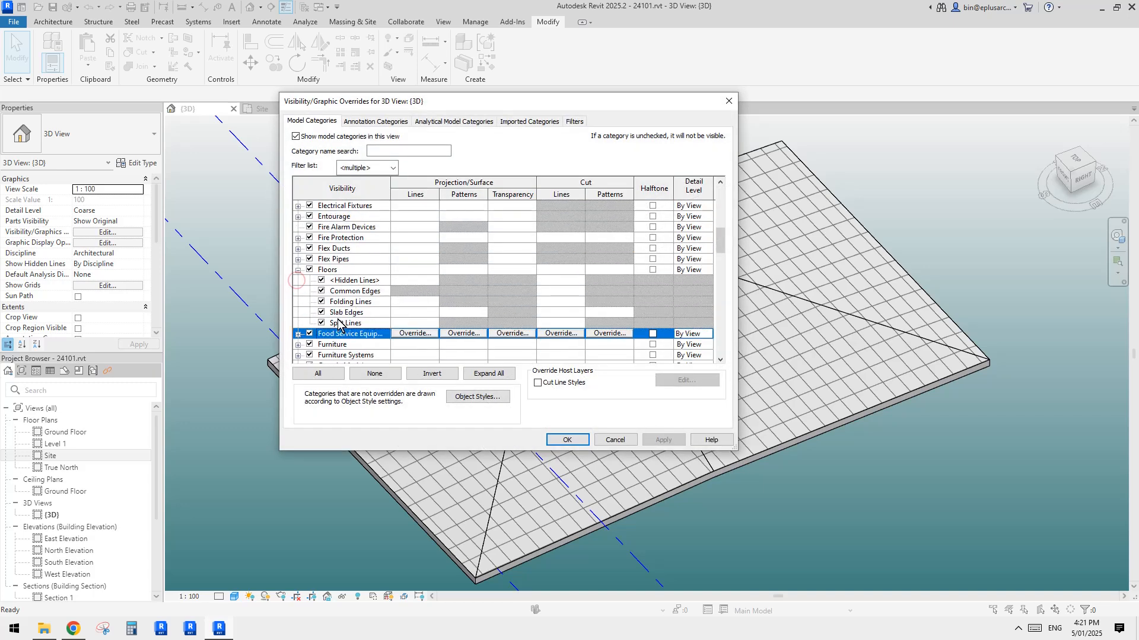
left_click(321, 323)
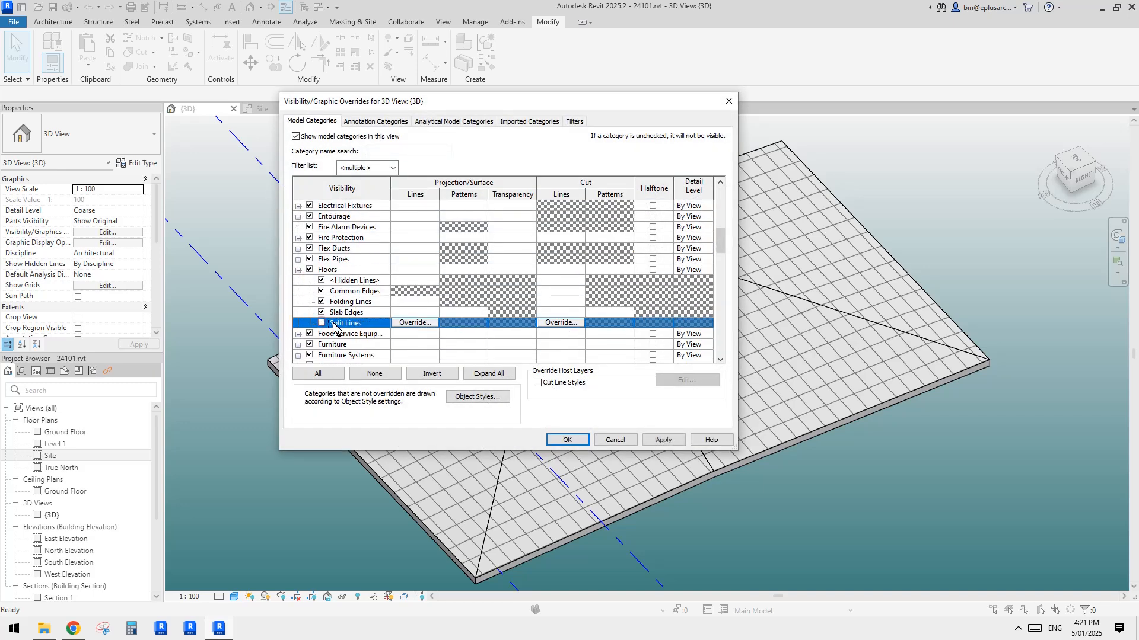
left_click(566, 440)
Examine the sloped floor's pattern with split lines hidden, comparing it with the neighbouring patterned floor
middle_click_drag(704, 320, 610, 310, "shift")
middle_click_drag(880, 215, 676, 324, "shift")
left_click(680, 310)
scroll(688, 368, "up", 3)
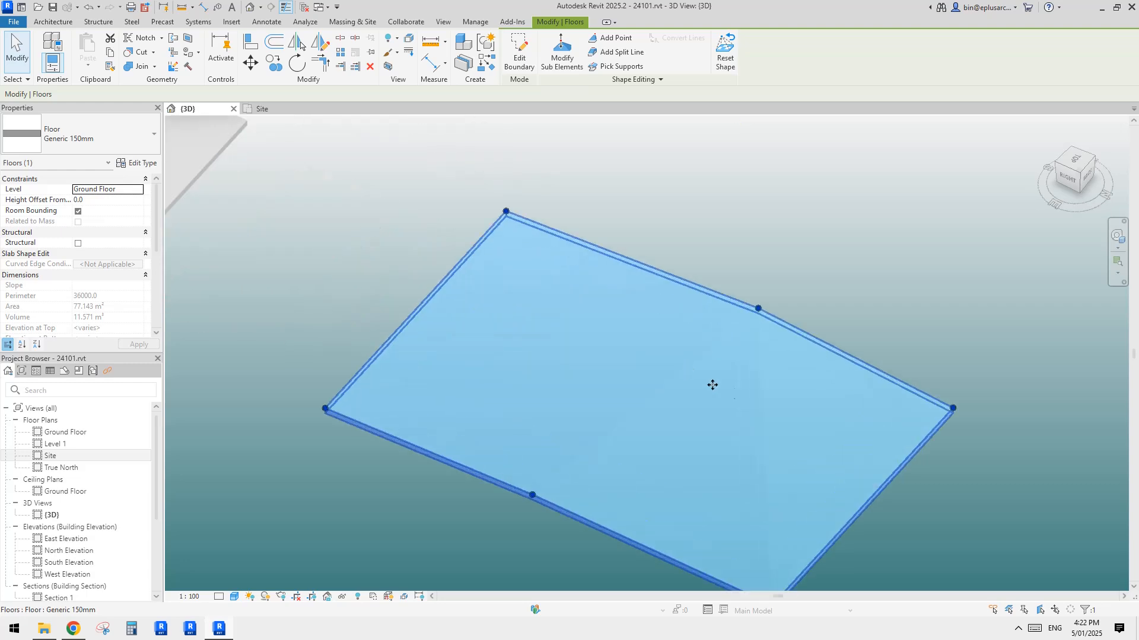
key("Escape")
scroll(442, 282, "down", 2)
middle_click_drag(339, 252, 438, 287)
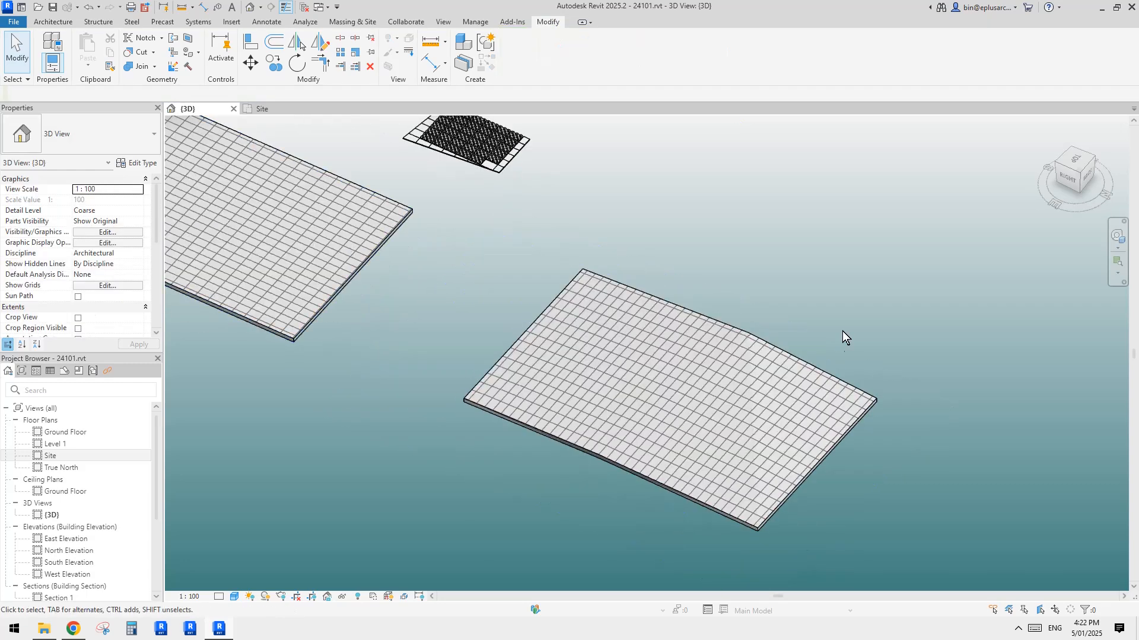
scroll(763, 349, "down", 1)
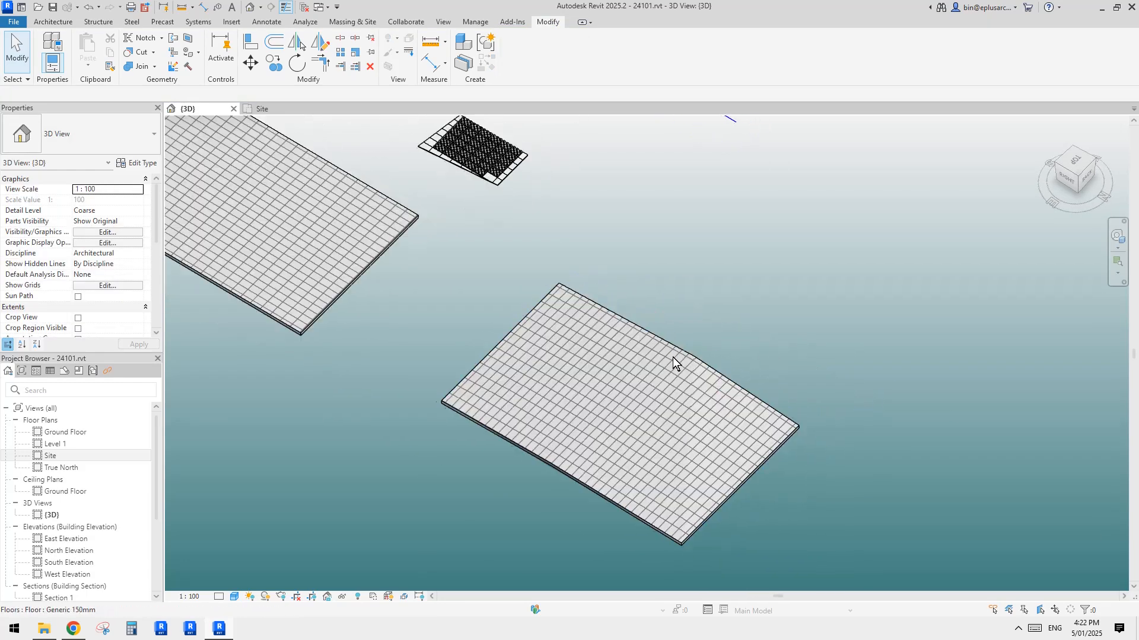
scroll(672, 357, "down", 1)
left_click(610, 393)
scroll(610, 394, "up", 1)
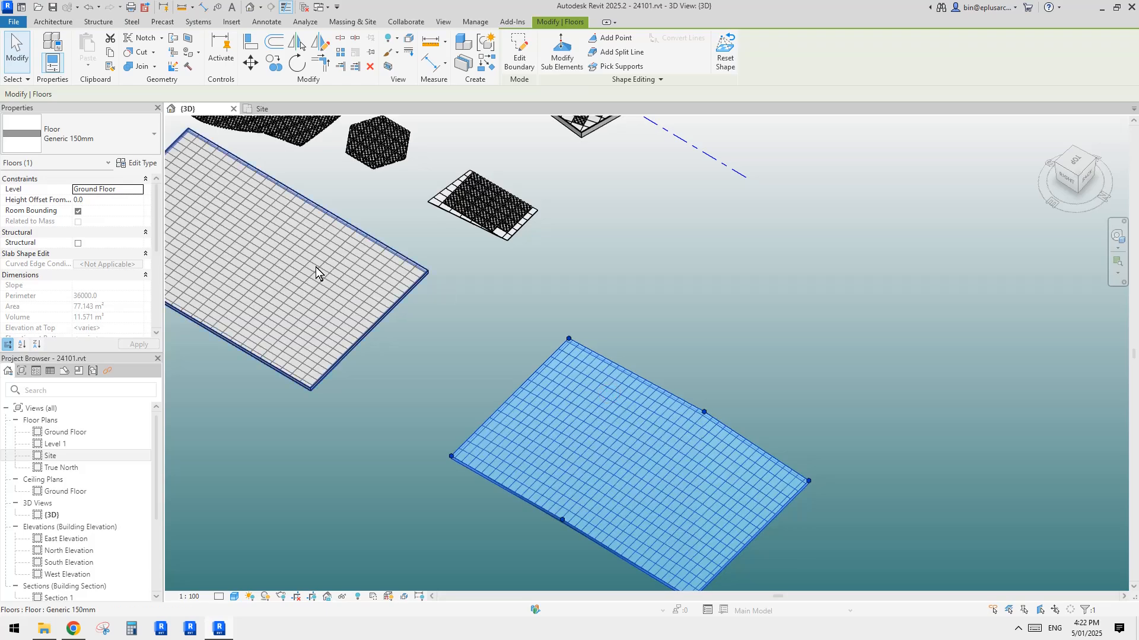
Examine the small rectangular sloped glazing roof with modelled pavers beyond the two floors
middle_click_drag(407, 288, 506, 354)
middle_click_drag(657, 336, 630, 332)
left_click(541, 369)
scroll(541, 369, "up", 1)
middle_click_drag(465, 389, 587, 396)
scroll(588, 398, "up", 3)
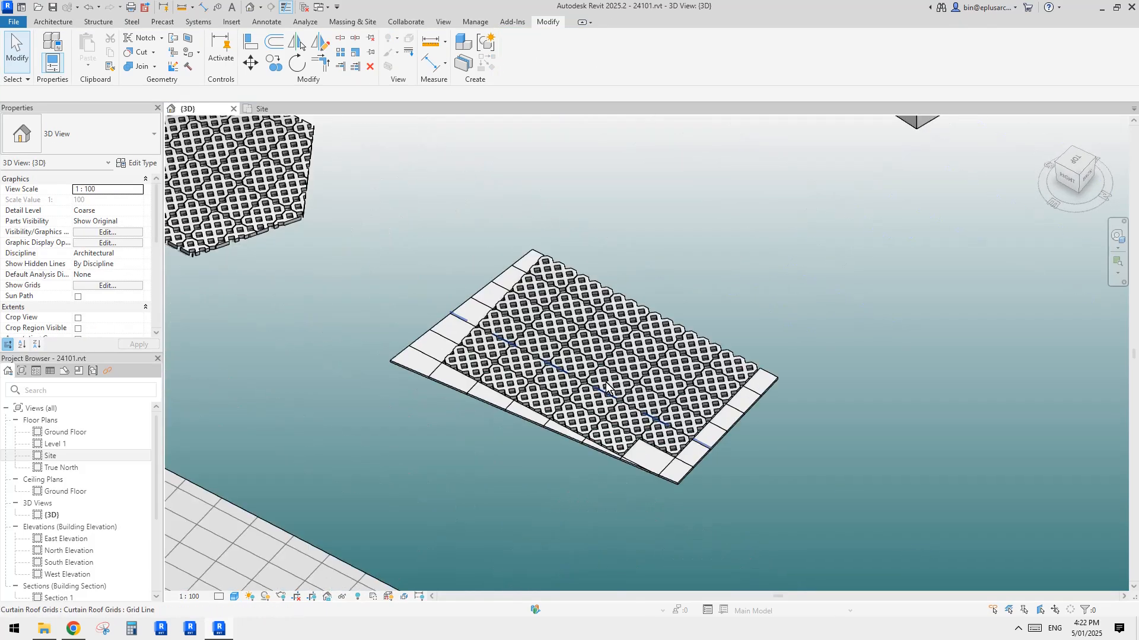
left_click(609, 387)
scroll(531, 272, "down", 2)
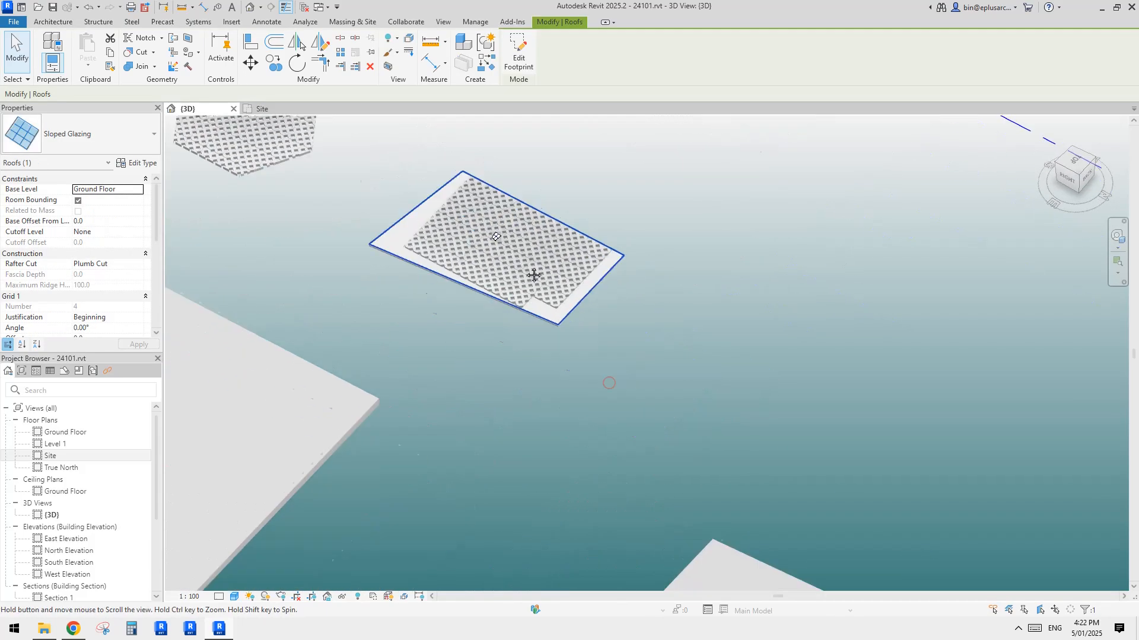
left_click(930, 433)
middle_click_drag(930, 433, 756, 388)
left_click(935, 437)
scroll(690, 338, "up", 2)
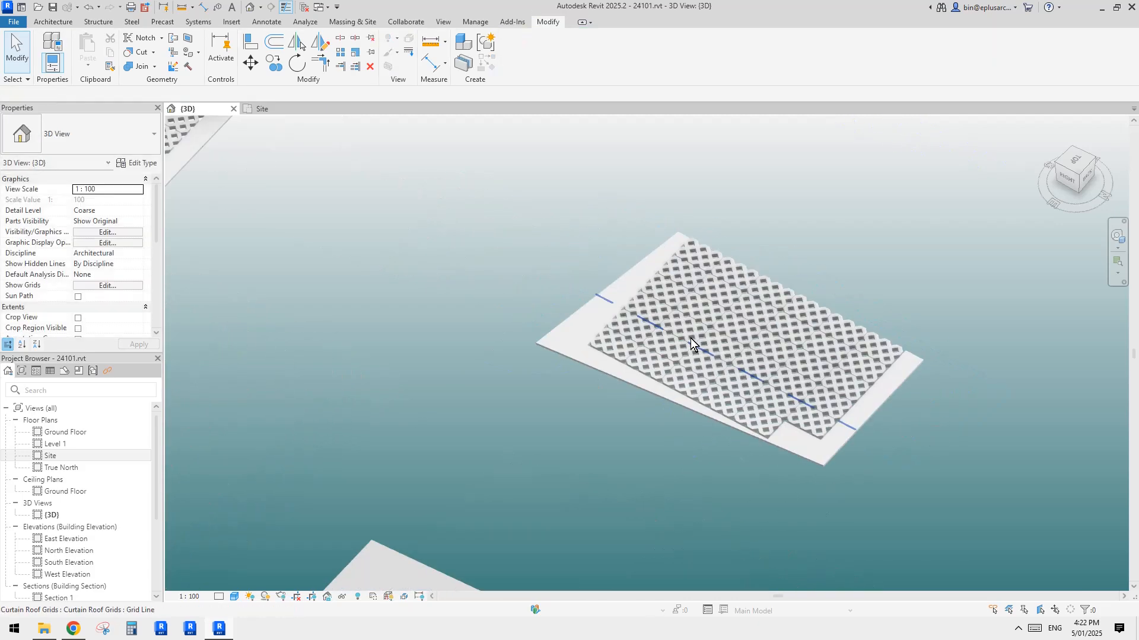
left_click(589, 329)
middle_click_drag(589, 330, 682, 256)
left_click(554, 447)
Change the small rectangular paver roof's type to Basic Roof Generic - 400mm
left_click(516, 311)
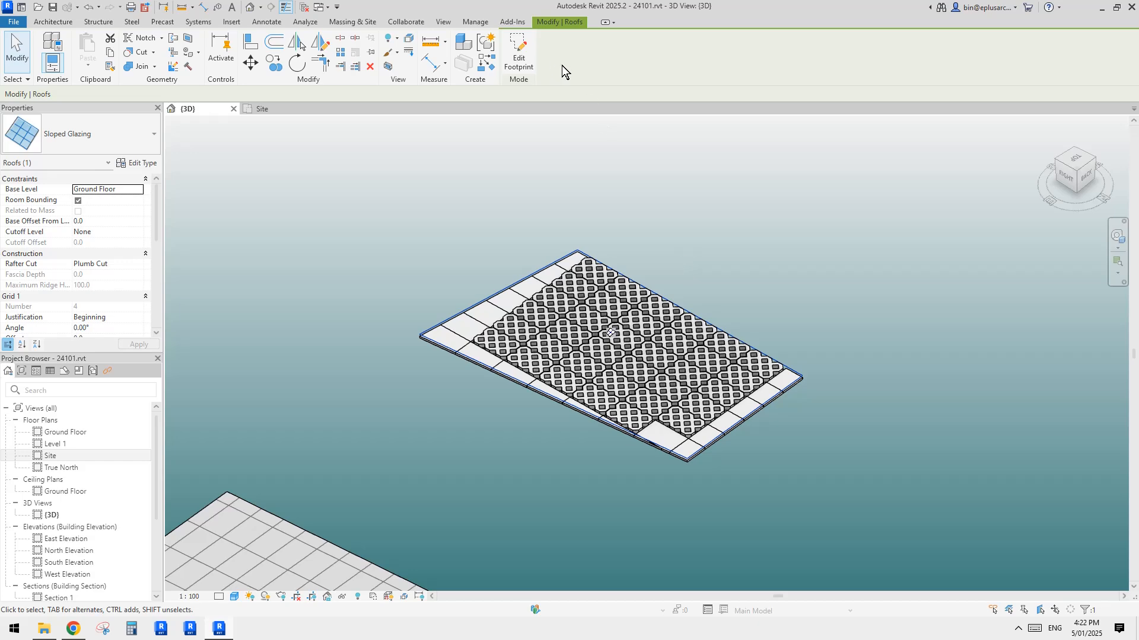
left_click(134, 127)
left_click(60, 201)
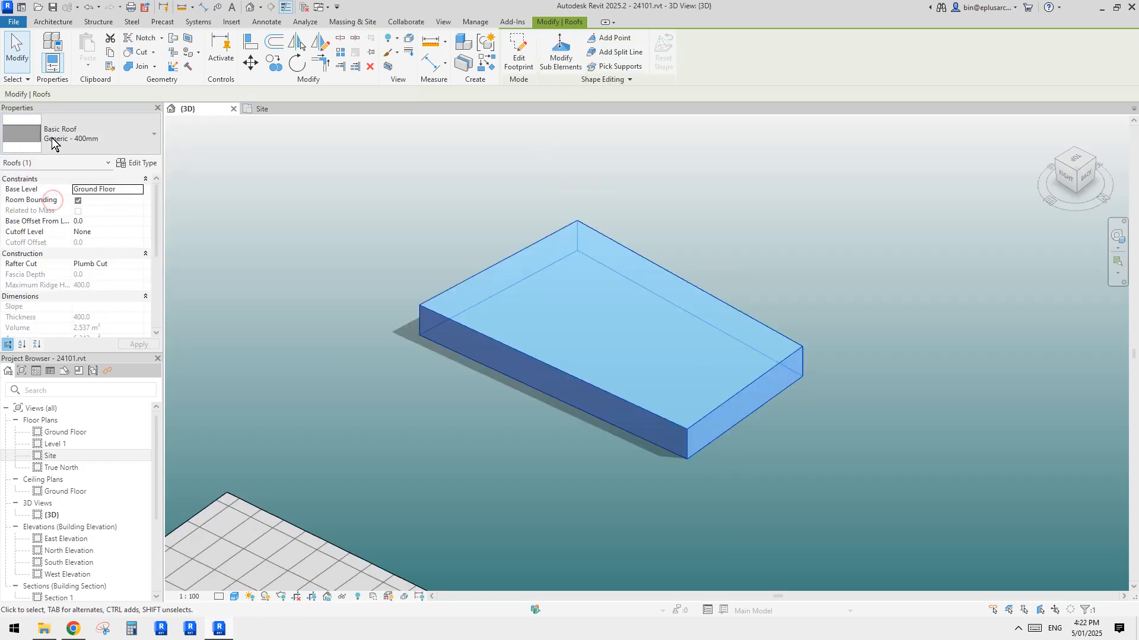
Add a shape-editing point at the middle of the basic roof's top face and raise it
middle_click_drag(616, 338, 661, 326, "shift")
left_click(561, 57)
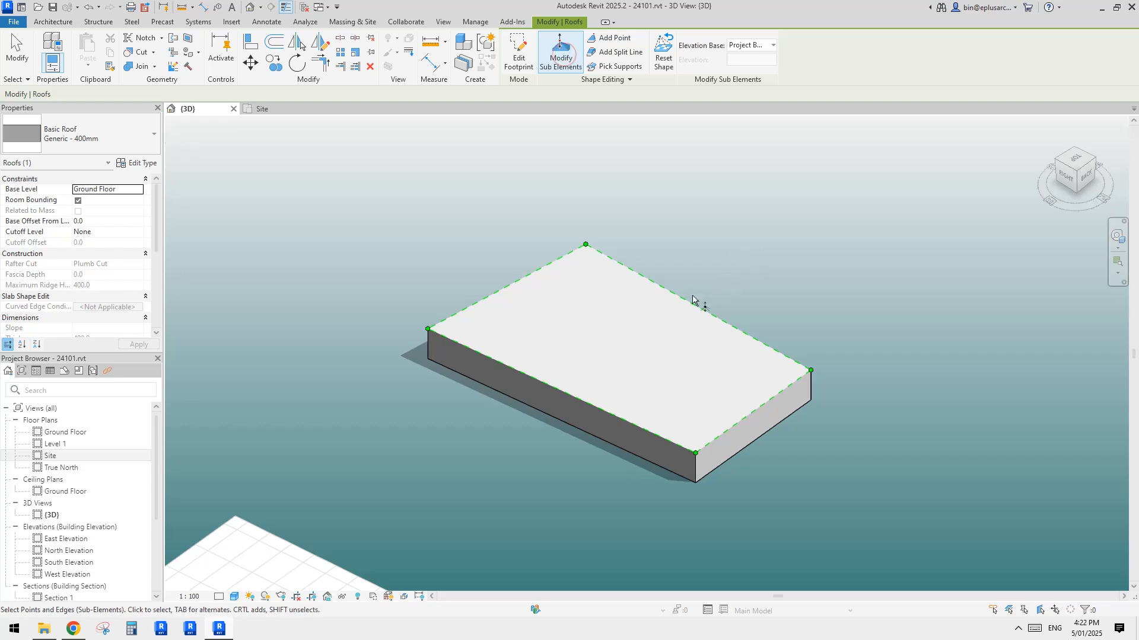
left_click(610, 39)
key("Escape")
left_click(618, 338)
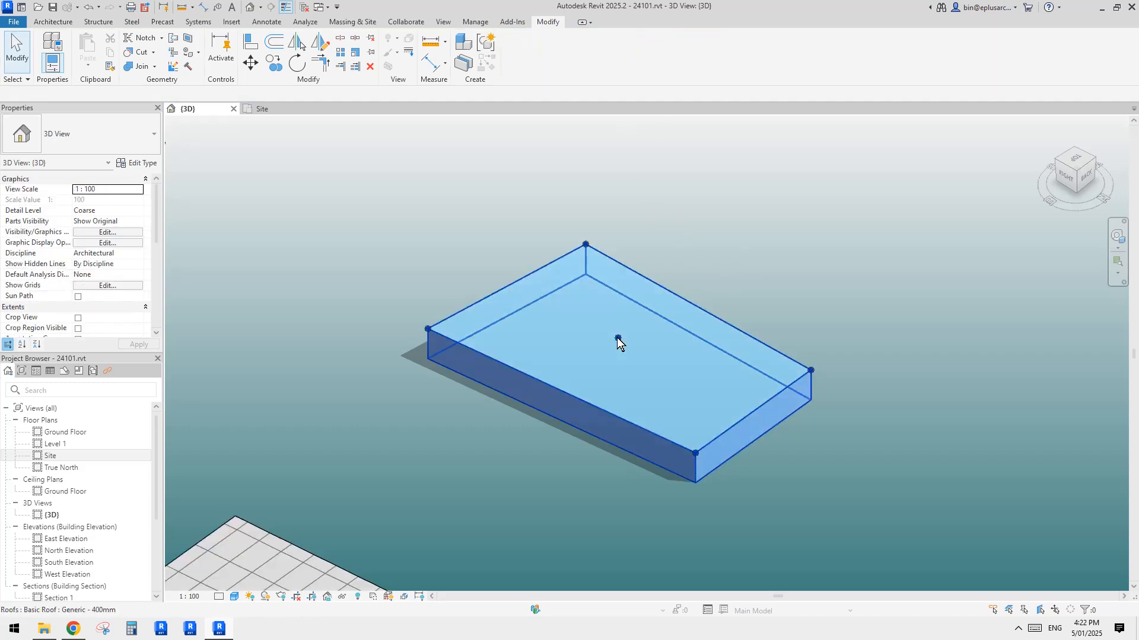
left_click(561, 58)
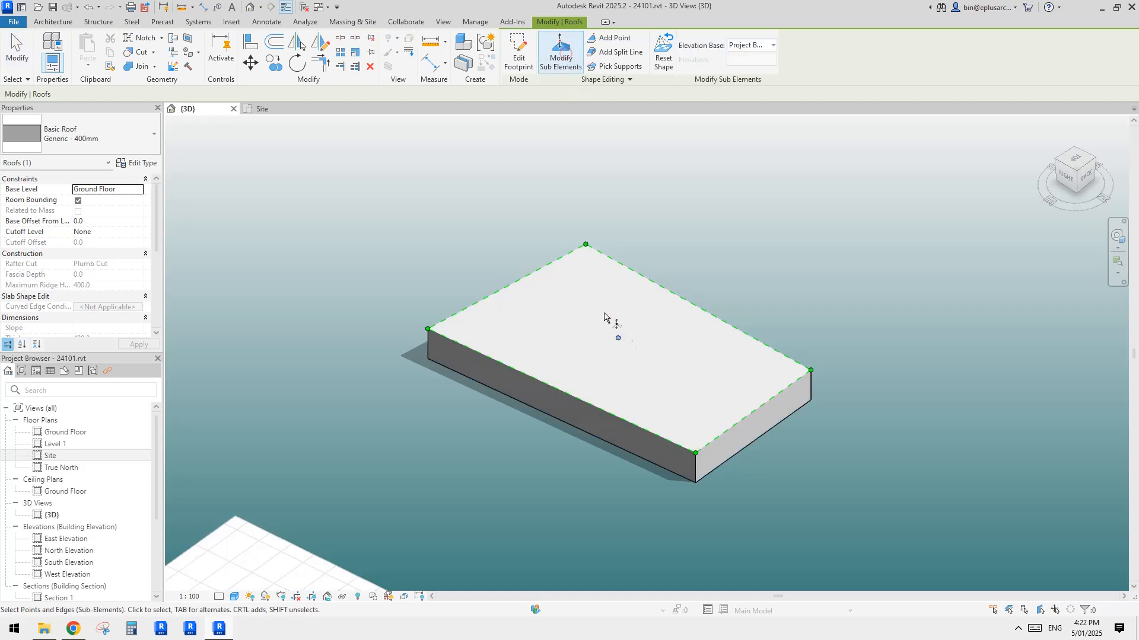
left_click_drag(623, 332, 755, 302)
middle_click_drag(755, 302, 593, 382, "shift")
key("Escape")
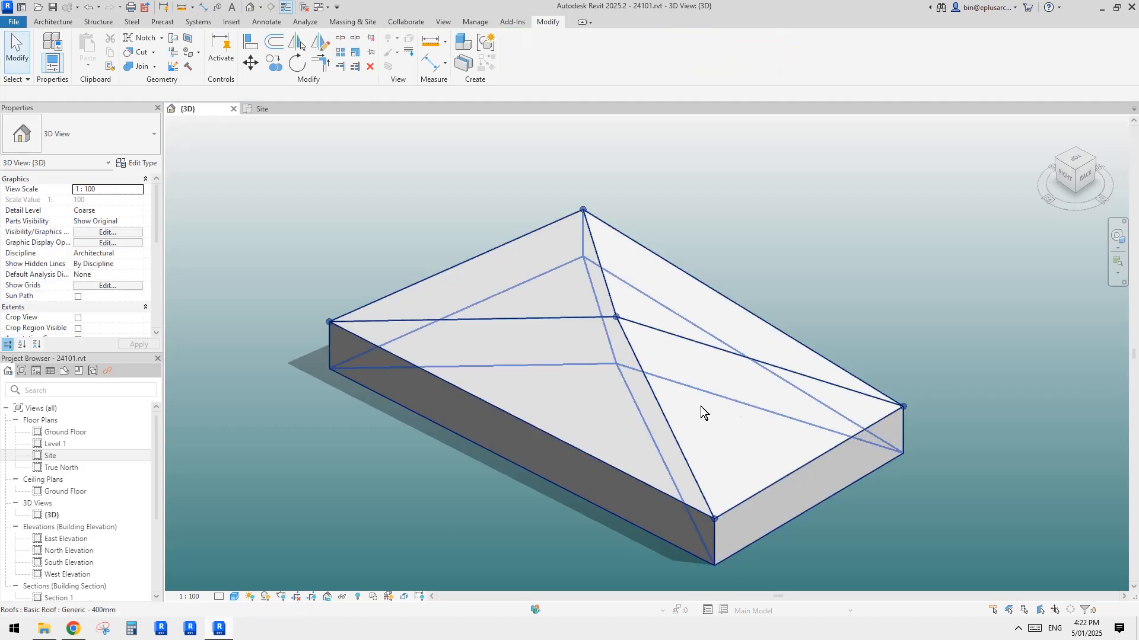
Switch the shape-edited roof back to Sloped Glazing, resetting its shape, deleting the failing panel types and replacing the missing panels
left_click(700, 411)
left_click(95, 138)
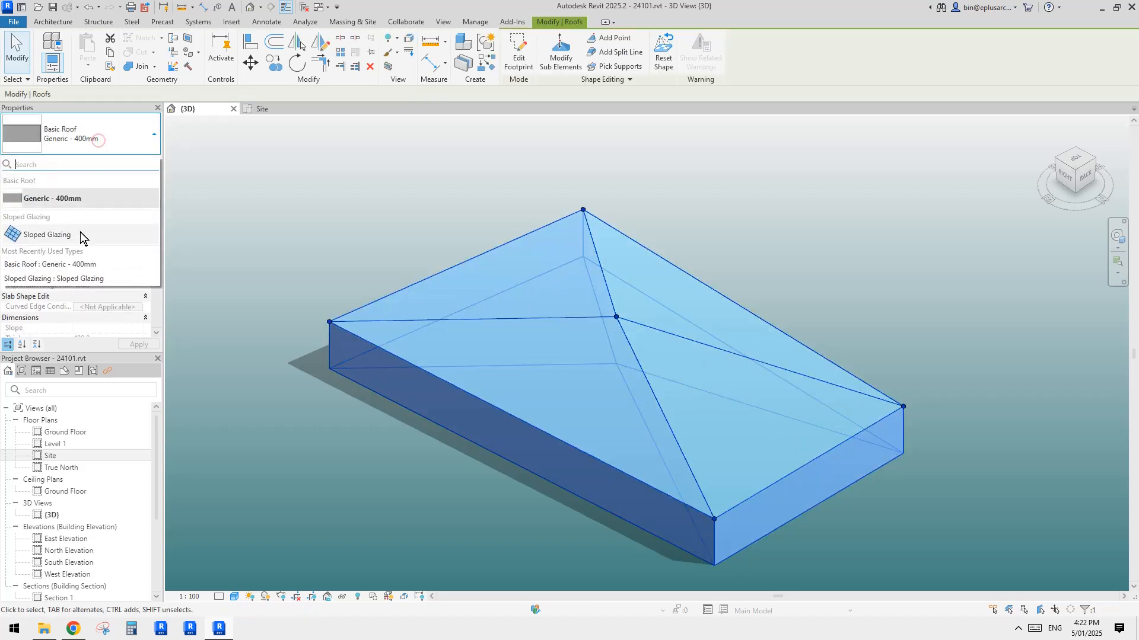
left_click(46, 234)
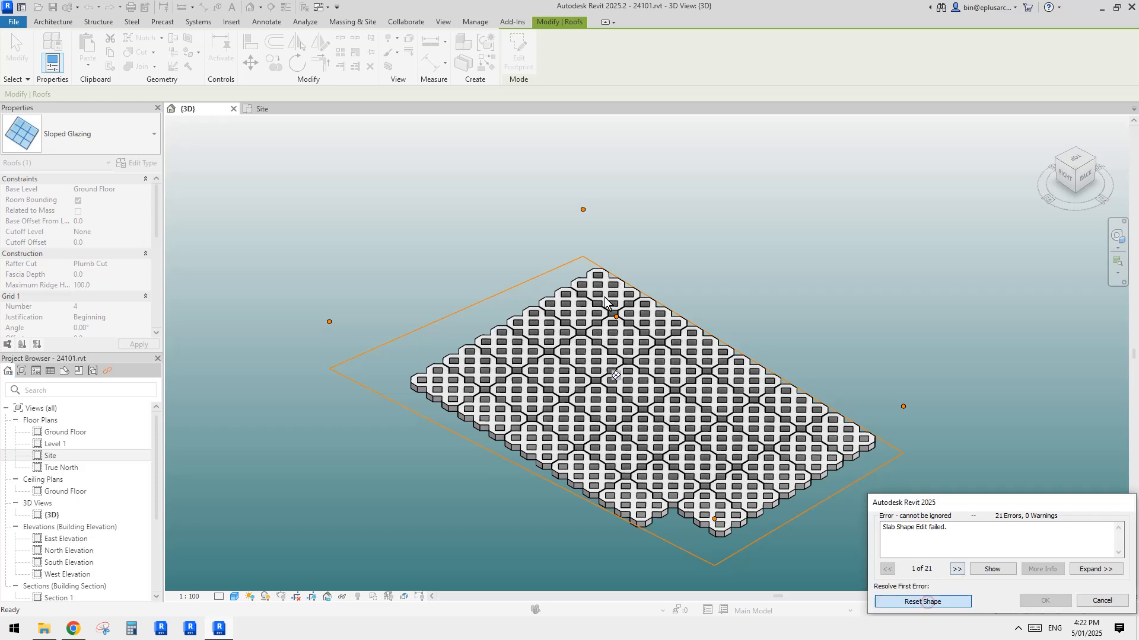
left_click(926, 604)
left_click(947, 605)
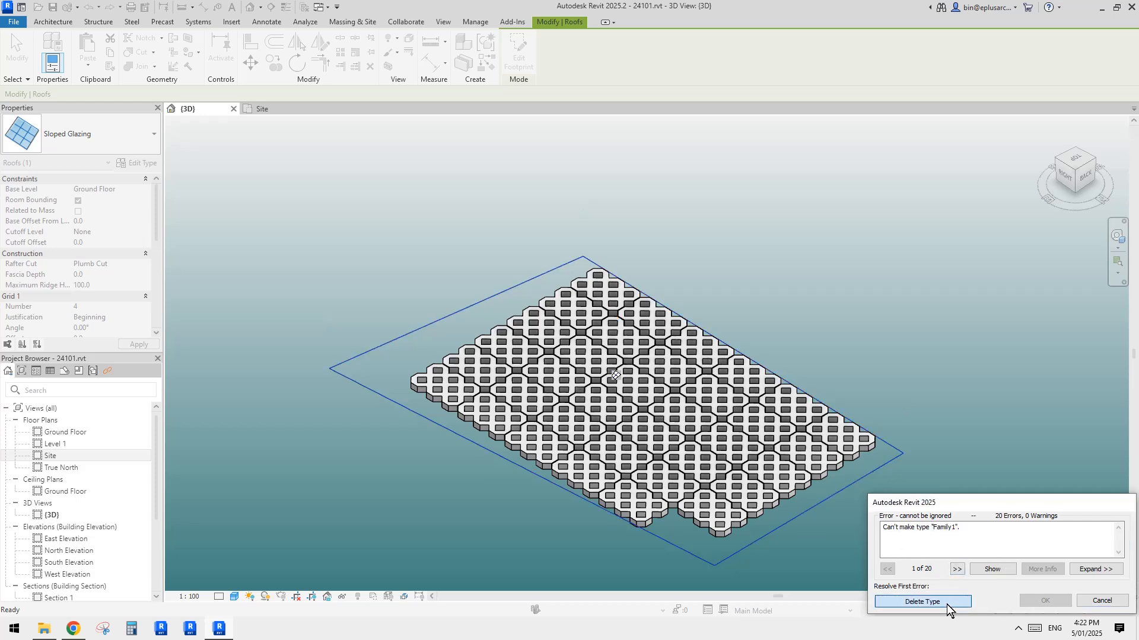
left_click(941, 602)
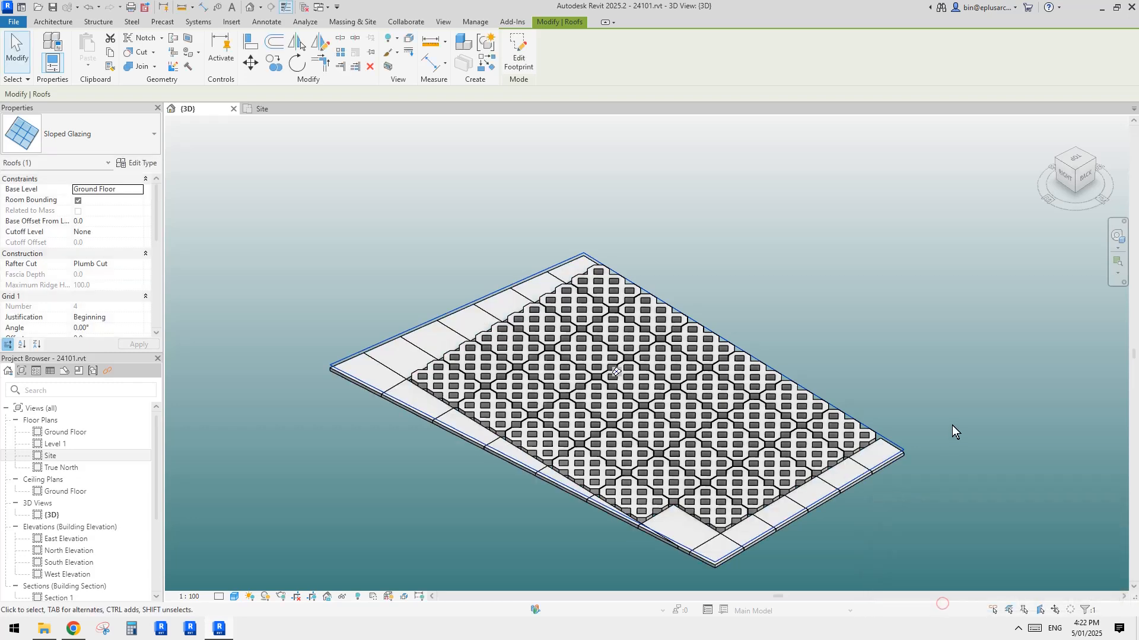
Set a 3° slope on the roof footprint's long front edge, resolving the errors by deleting failing panel types and replacing missing panels
scroll(952, 425, "down", 2)
scroll(903, 465, "up", 4)
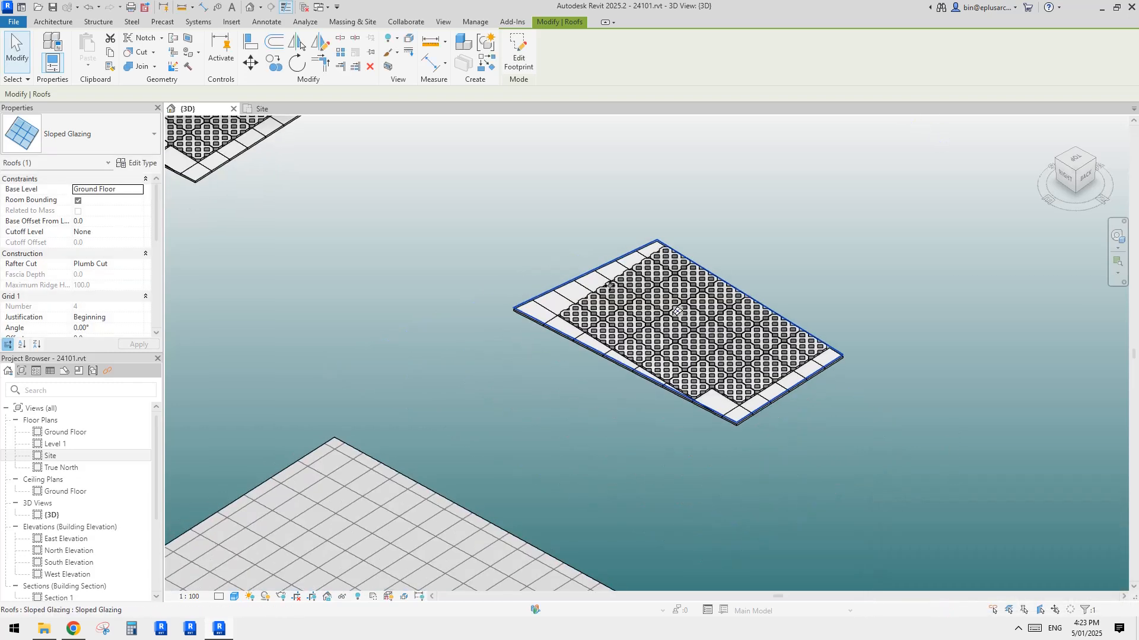
scroll(640, 309, "up", 2)
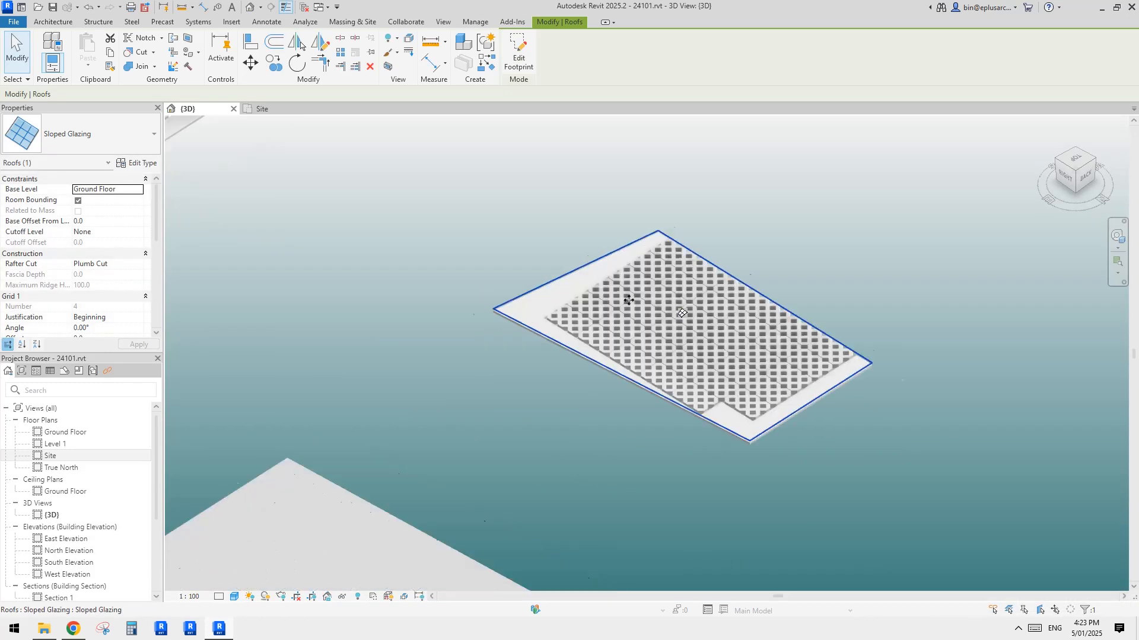
left_click(520, 63)
scroll(757, 295, "down", 3)
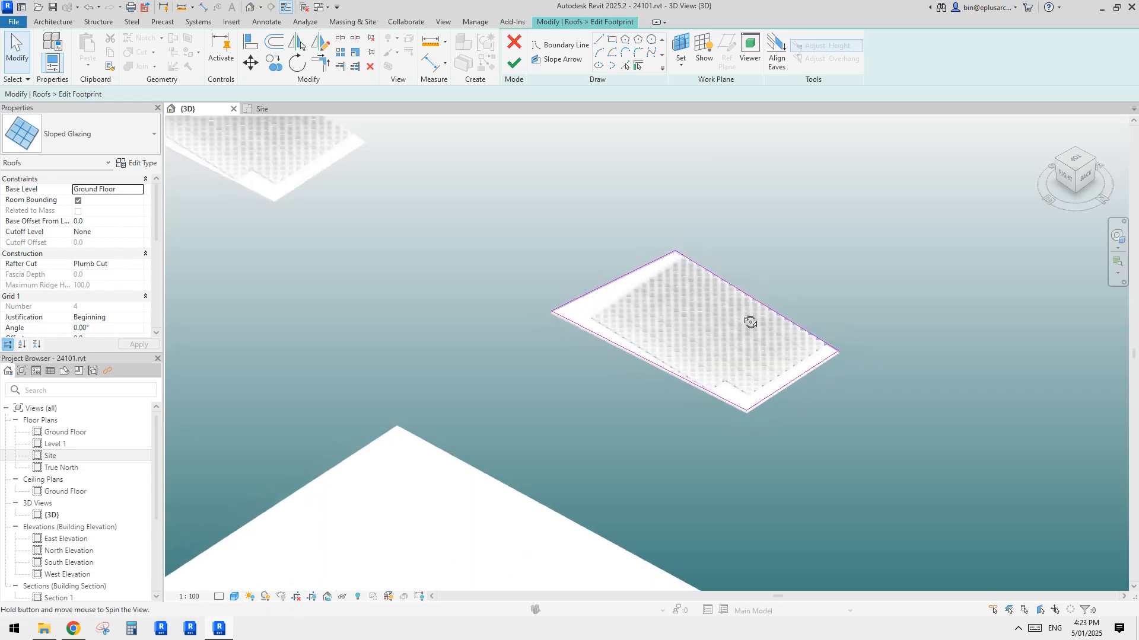
left_click(678, 365)
scroll(813, 261, "up", 1)
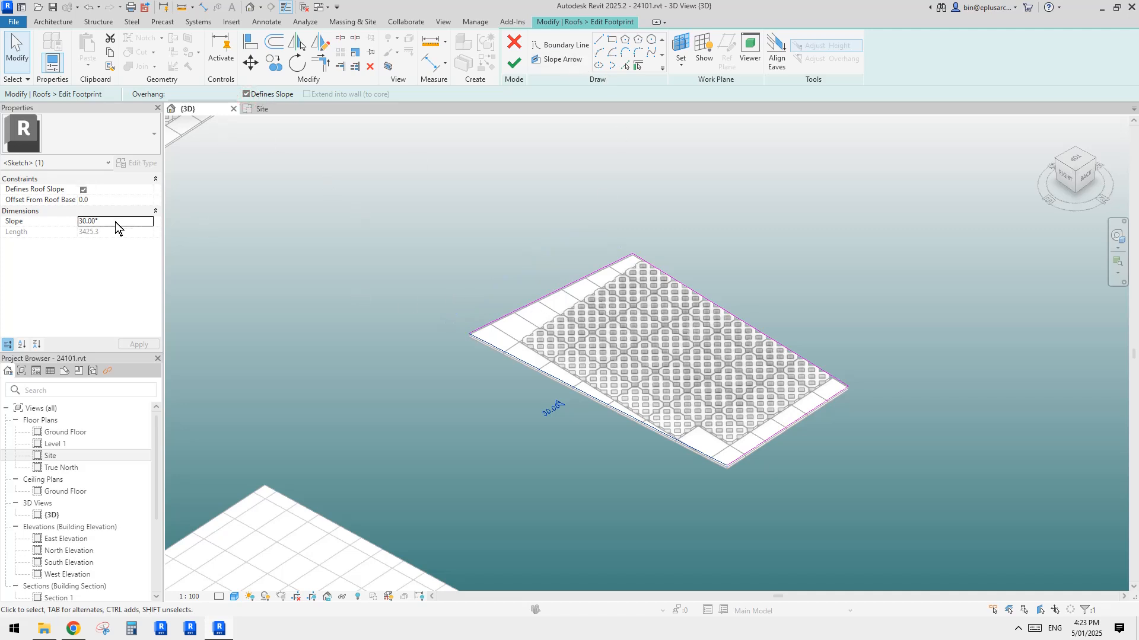
type("3")
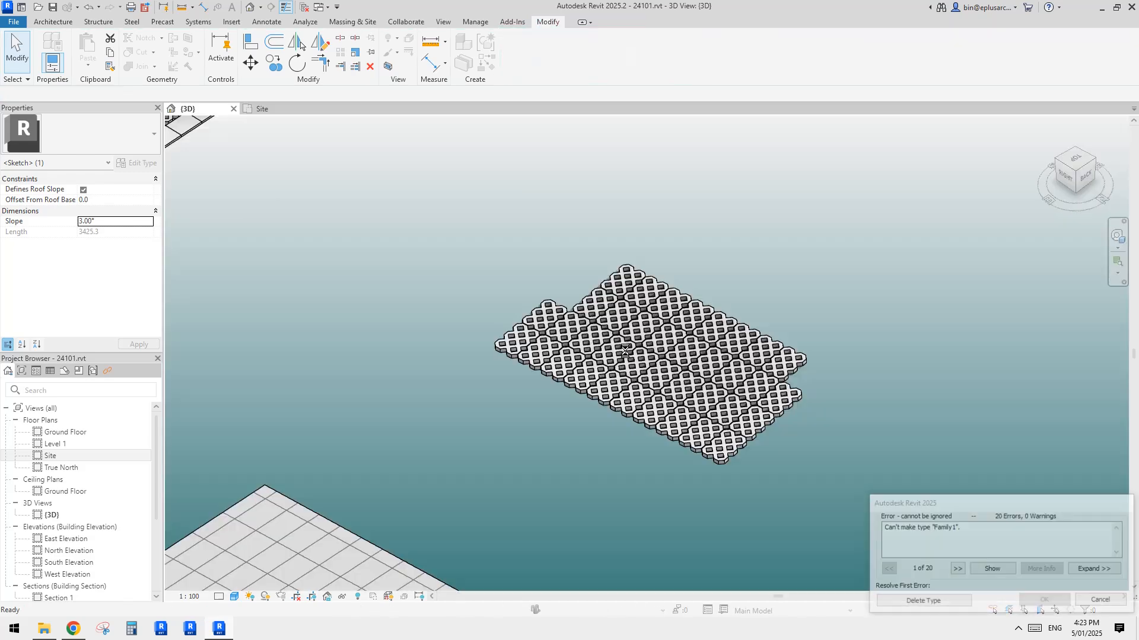
left_click(930, 601)
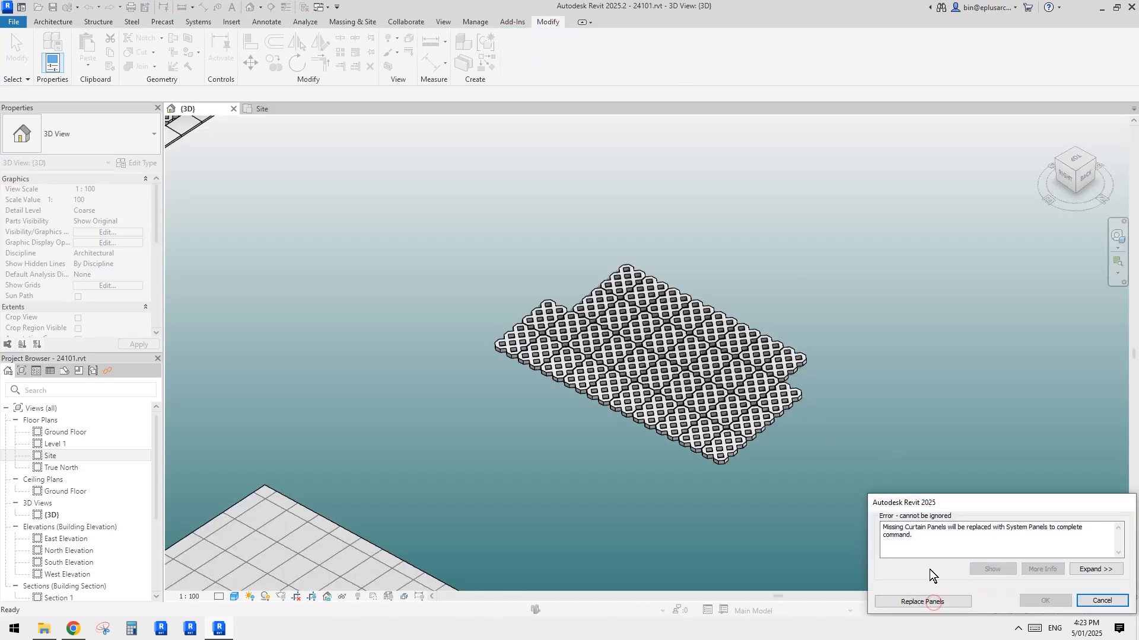
left_click(923, 601)
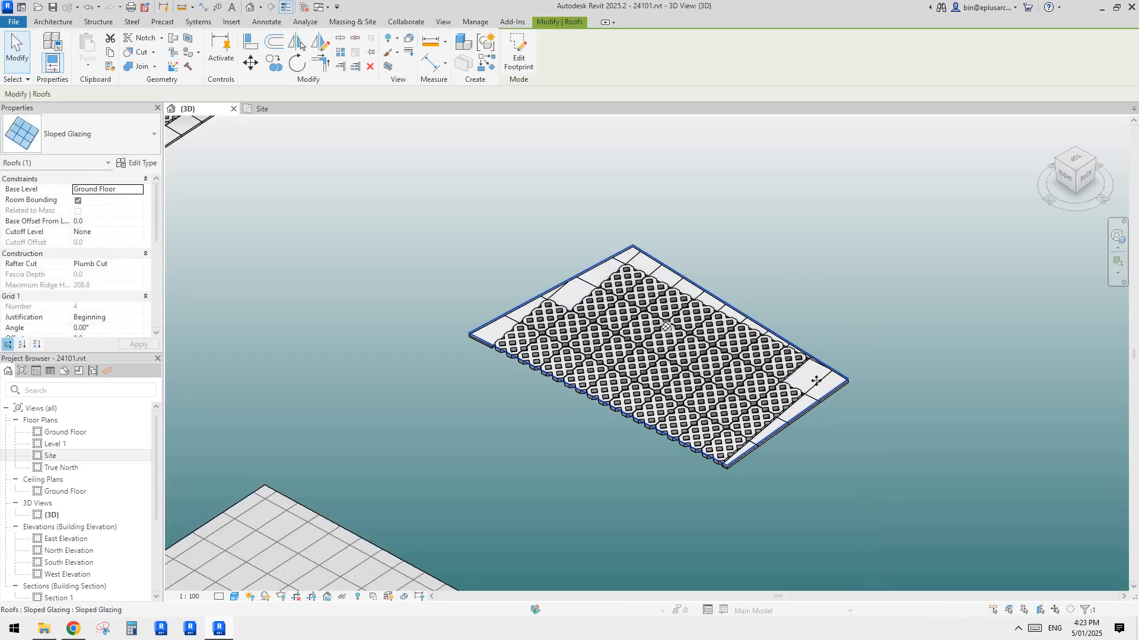
Examine the sloped paver roof's edges, including the glazed system panel at its corner
scroll(547, 310, "up", 2)
left_click(511, 290)
scroll(590, 264, "up", 3)
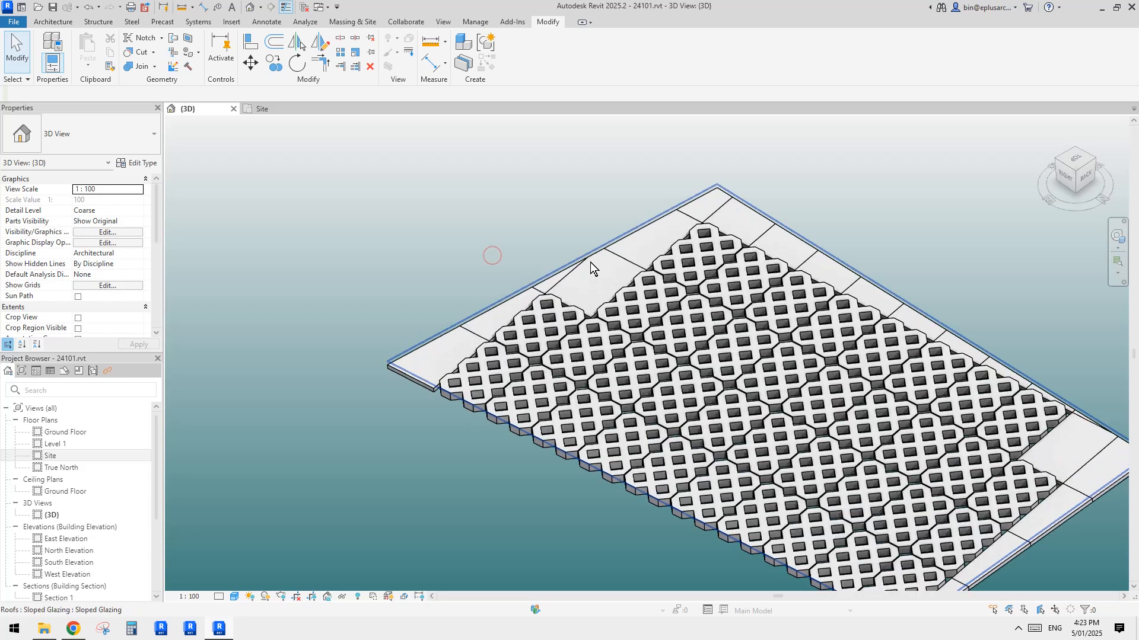
scroll(445, 339, "down", 2)
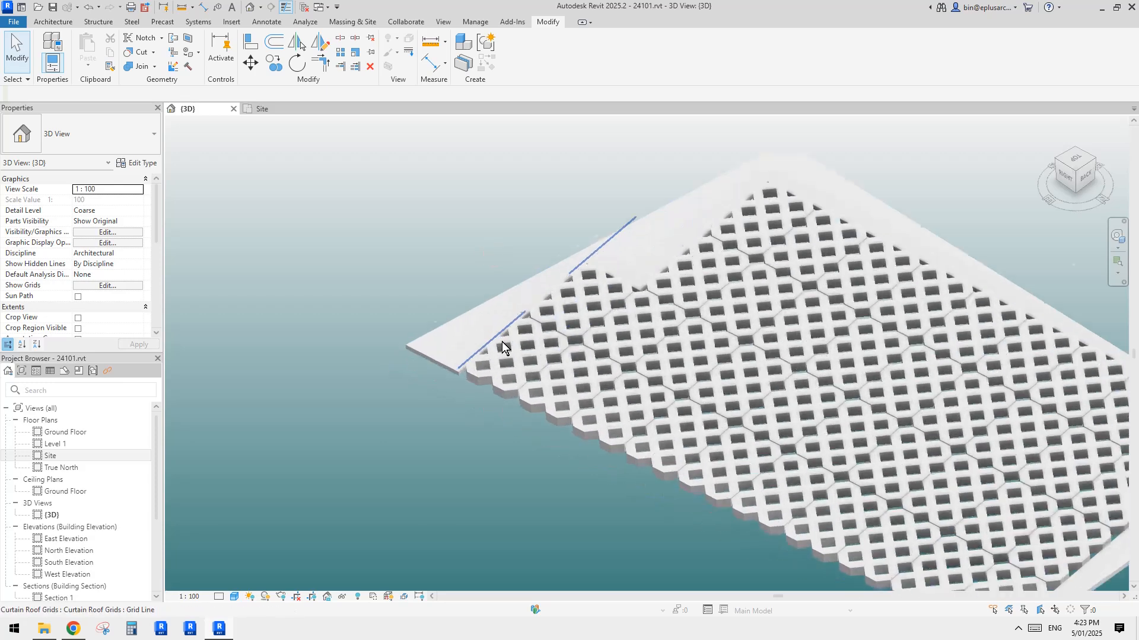
scroll(446, 332, "up", 2)
left_click(446, 331)
scroll(446, 335, "up", 3)
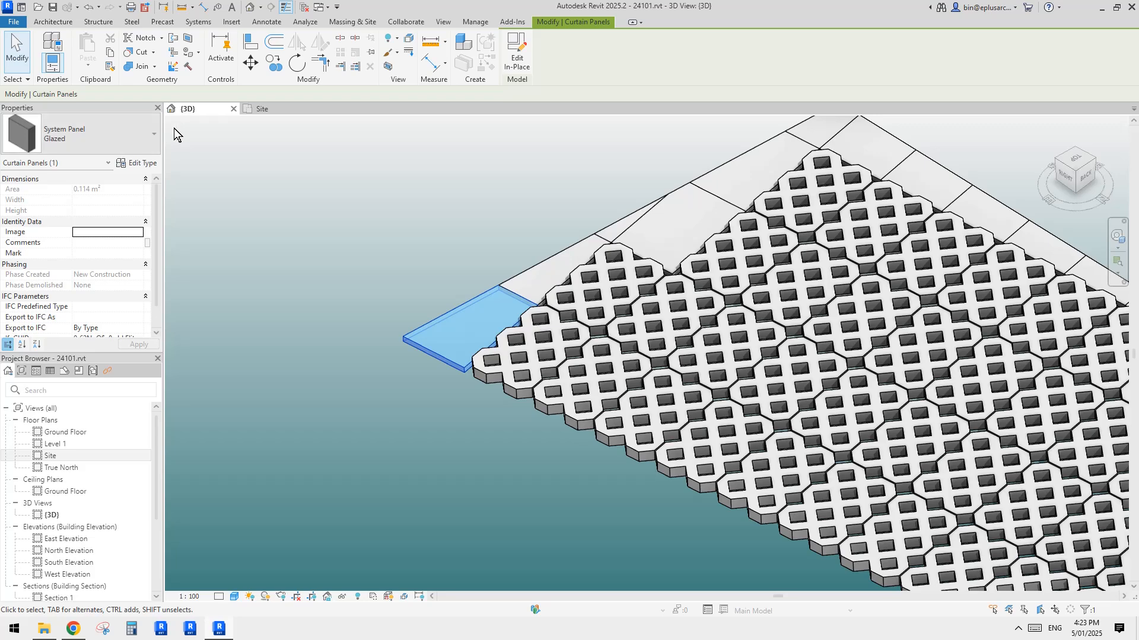
scroll(660, 329, "down", 3)
key("Escape")
scroll(769, 336, "up", 1)
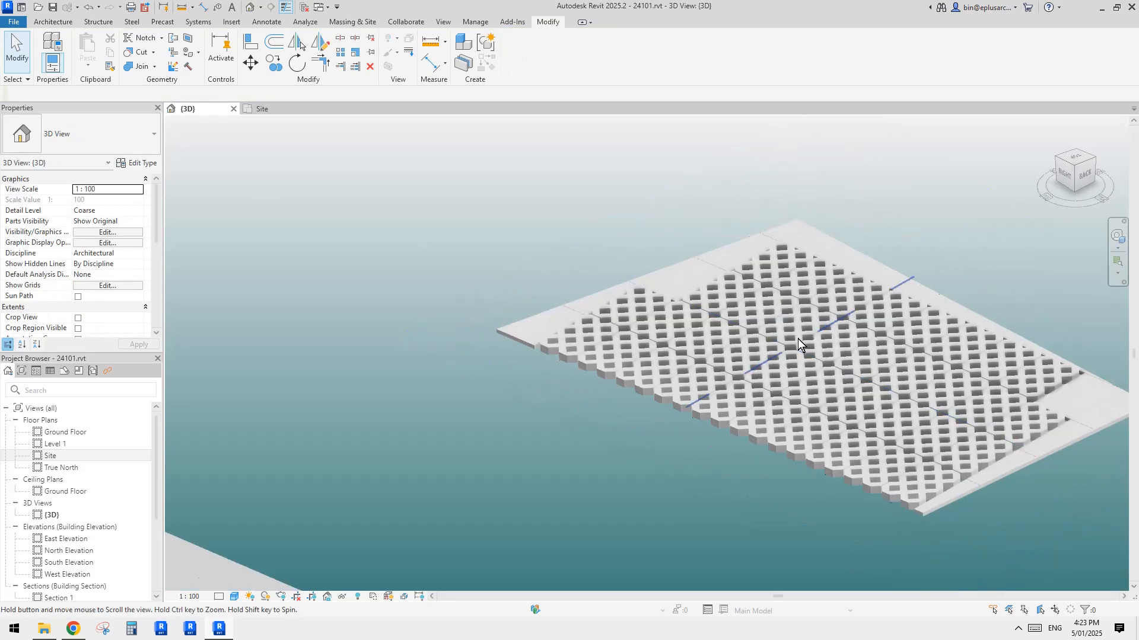
Examine the large curtain system on the in-place generic model, checking a paver panel and the system as a whole
scroll(799, 339, "down", 2)
middle_click_drag(823, 362, 643, 422, "shift")
scroll(814, 417, "up", 2)
scroll(694, 356, "down", 2)
scroll(788, 351, "up", 3)
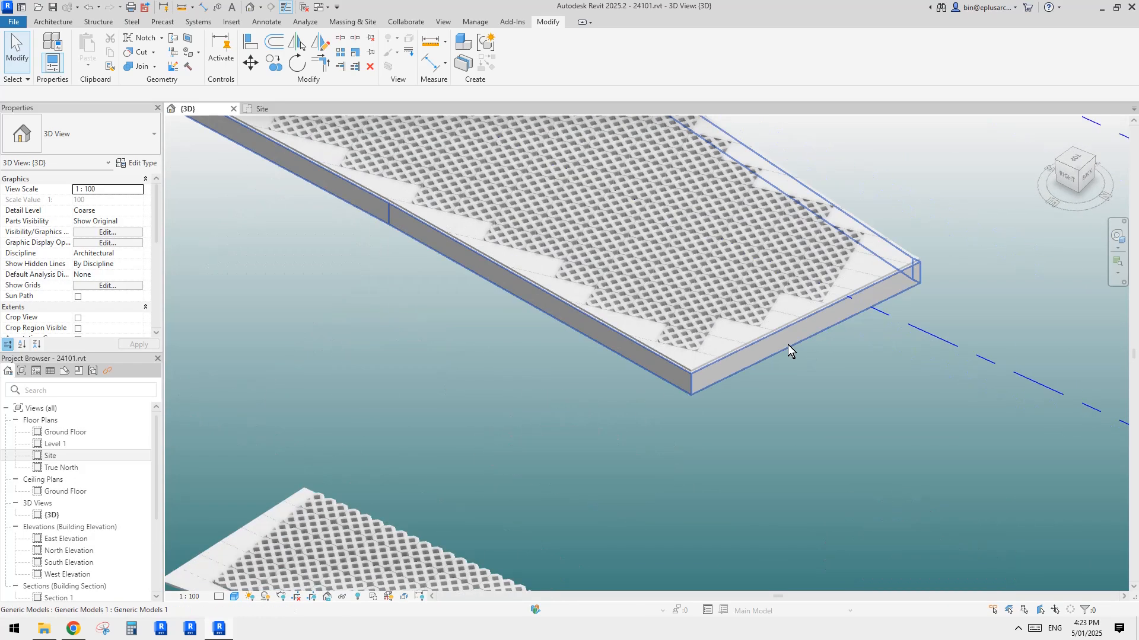
middle_click_drag(790, 333, 671, 364, "shift")
scroll(671, 364, "down", 2)
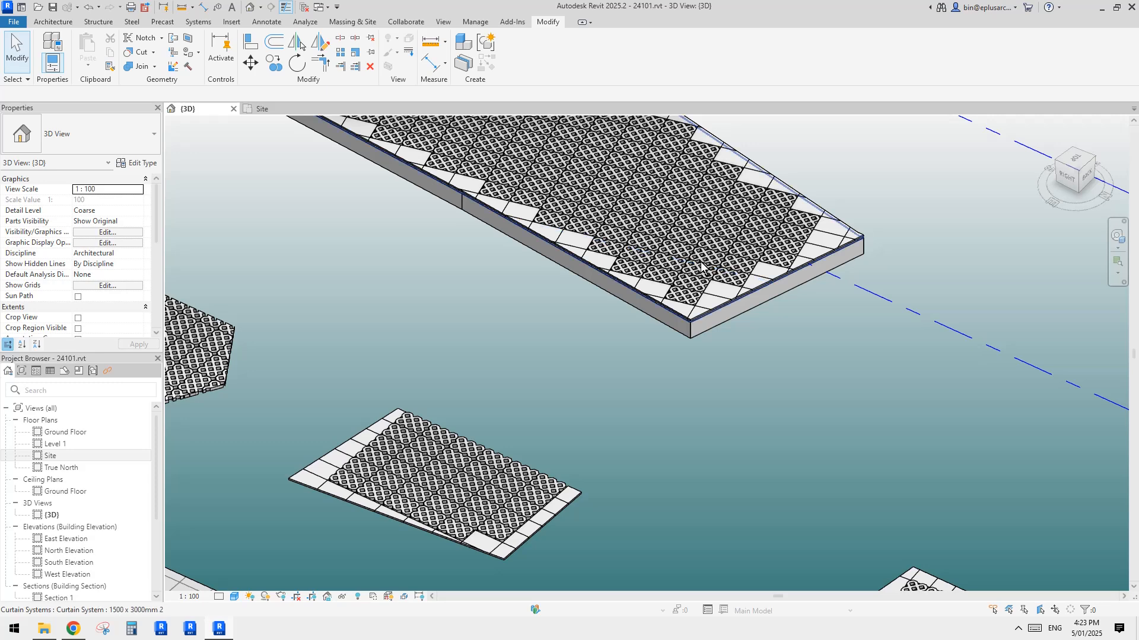
scroll(701, 283, "up", 2)
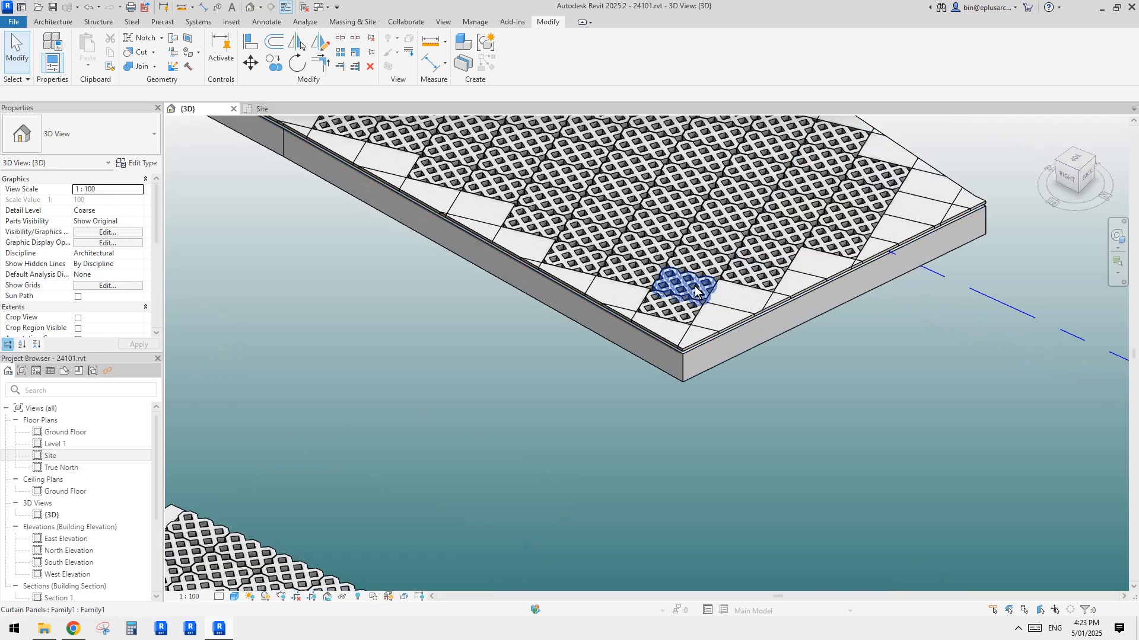
left_click(700, 281)
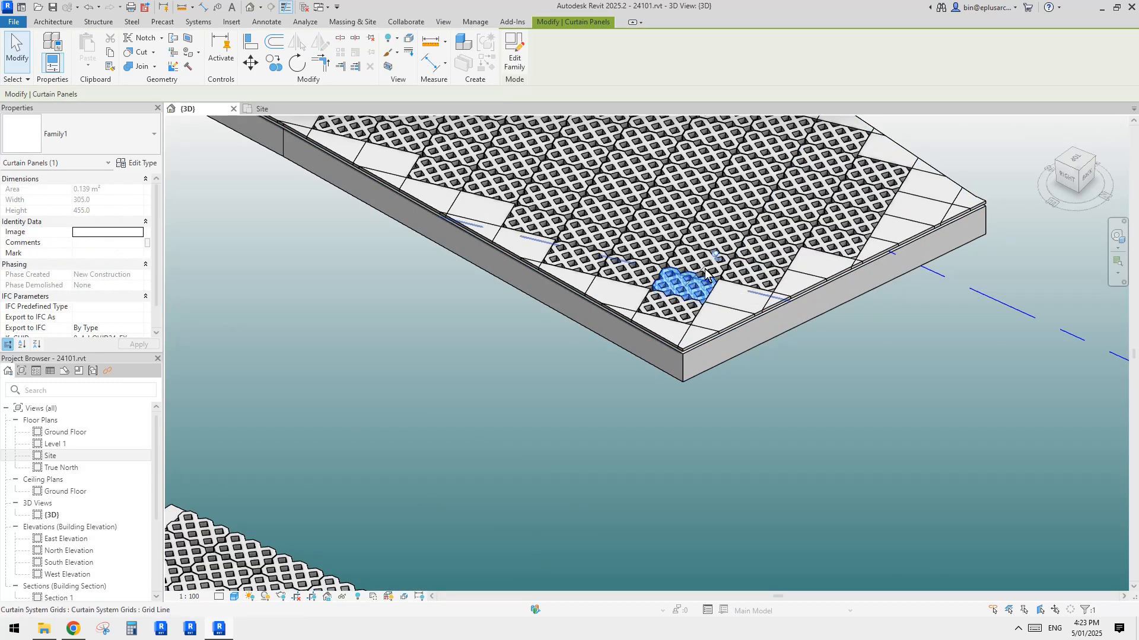
middle_click_drag(707, 275, 715, 283)
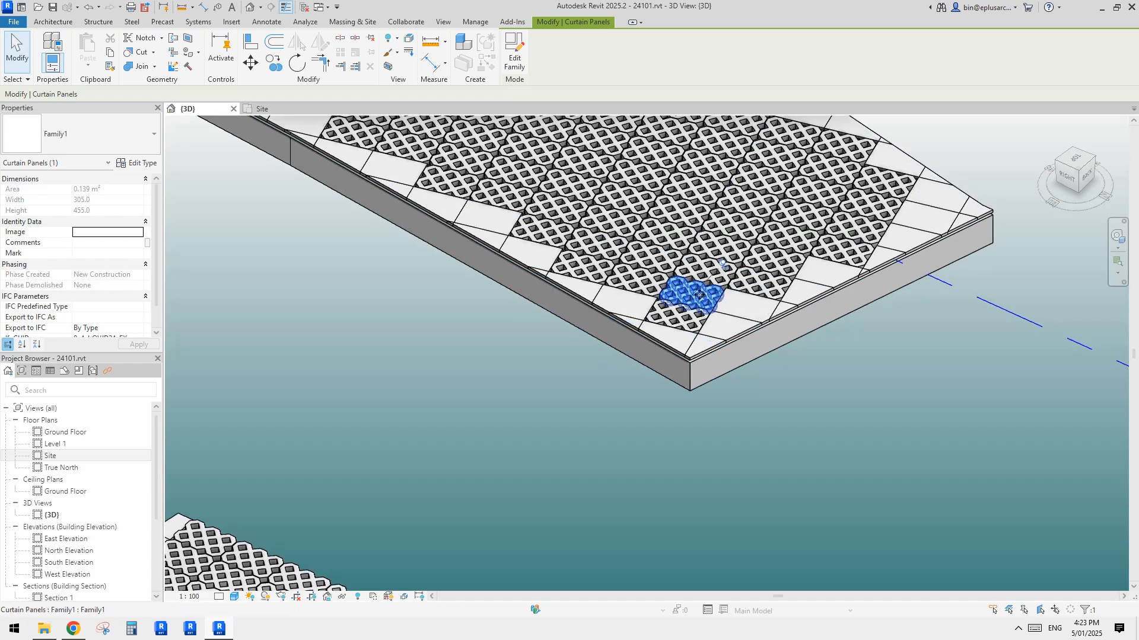
key("Escape")
left_click(745, 307)
scroll(745, 308, "down", 5)
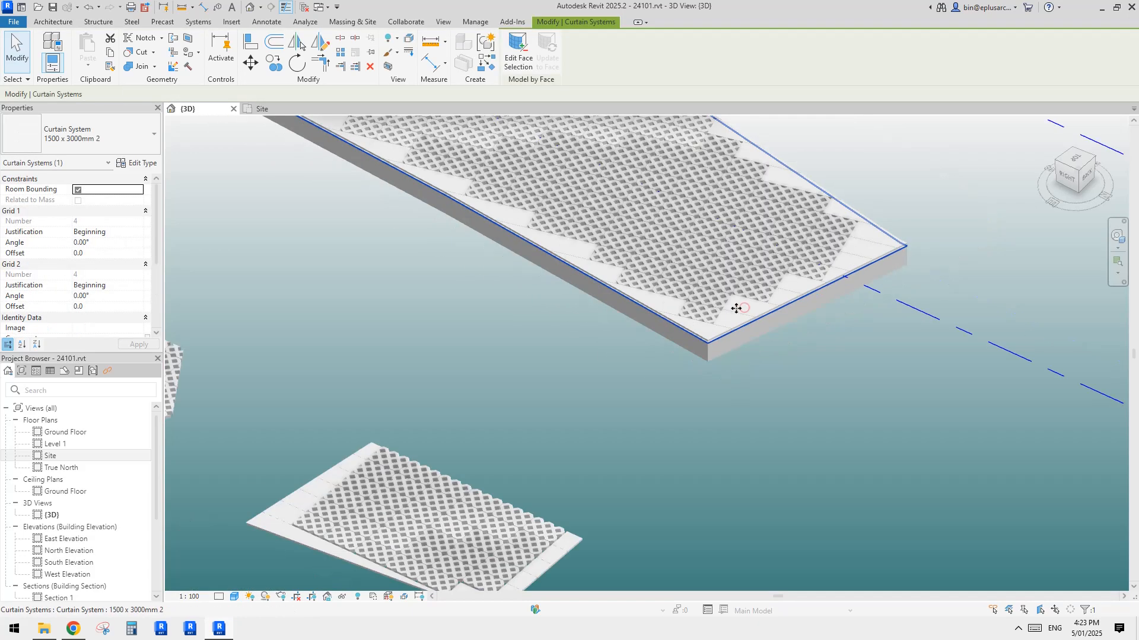
key("Escape")
scroll(685, 270, "up", 2)
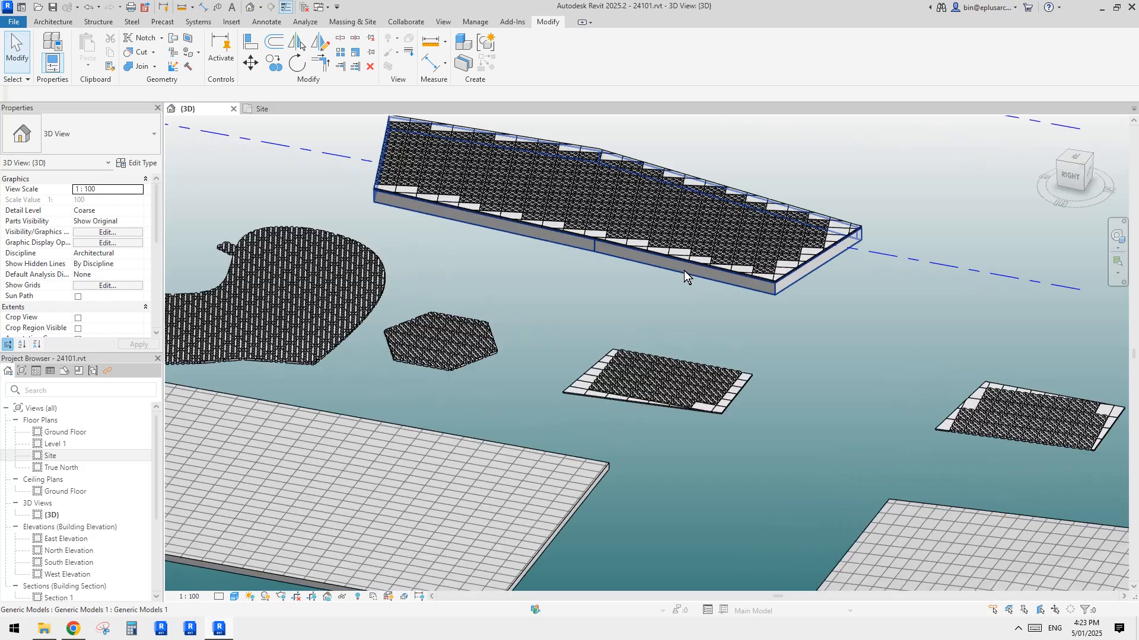
Copy the in-place generic model beneath the curtain system to the empty space beyond its far end
left_click(684, 270)
key("c")
key("o")
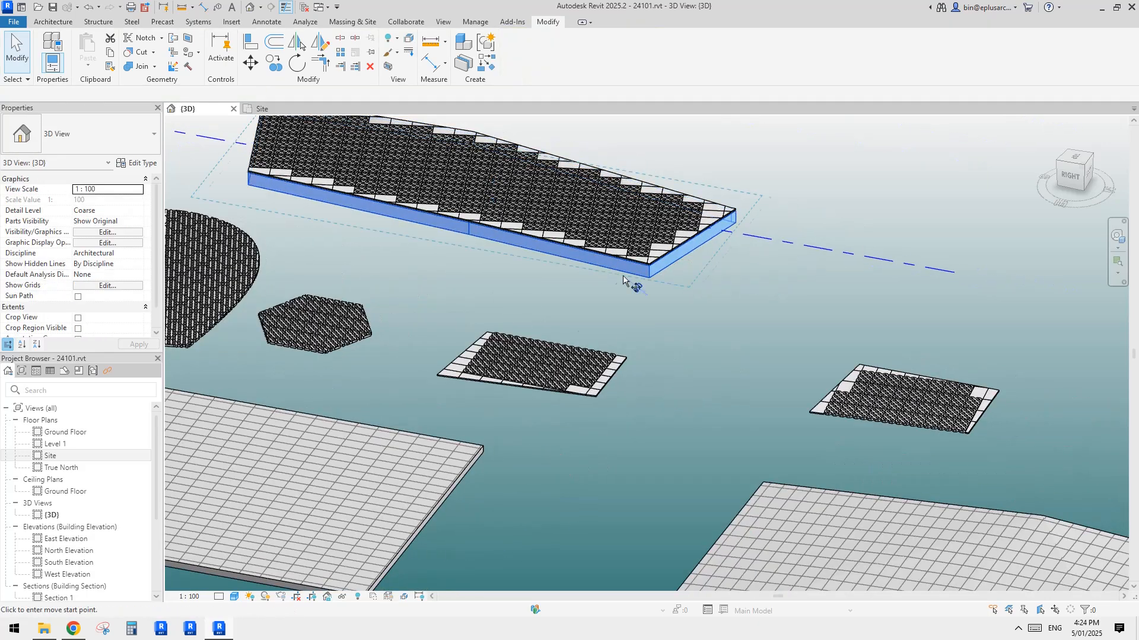
left_click(623, 276)
middle_click_drag(950, 325, 849, 314)
left_click(922, 341)
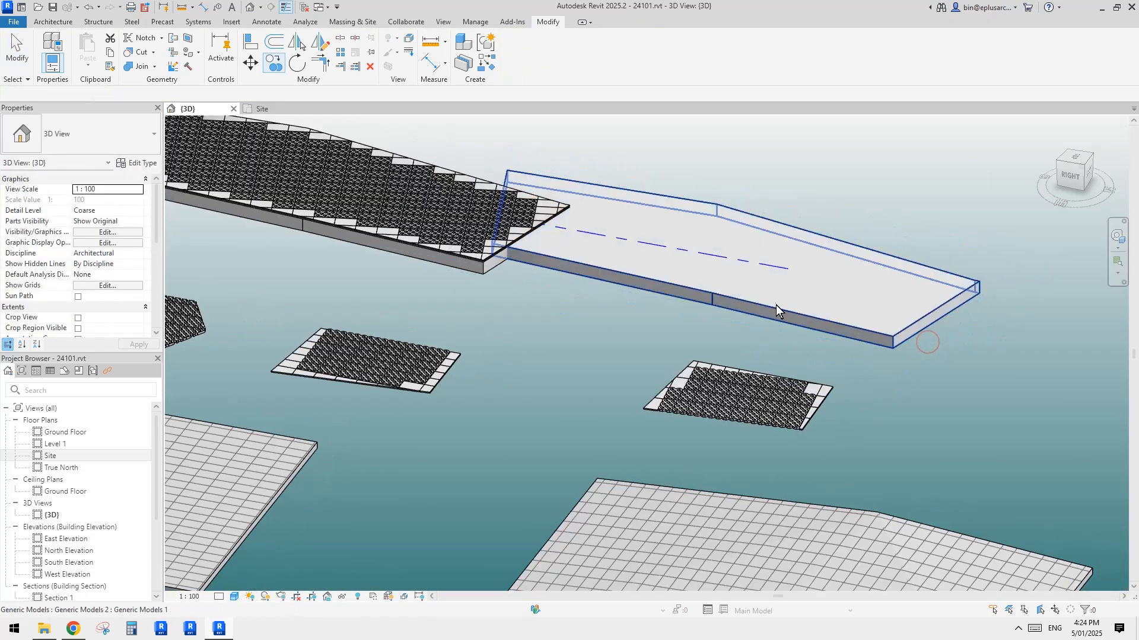
Open the copied generic model for in-place editing and edit its extrusion sketch
left_click(775, 305)
scroll(728, 331, "up", 1)
middle_click_drag(787, 315, 735, 351)
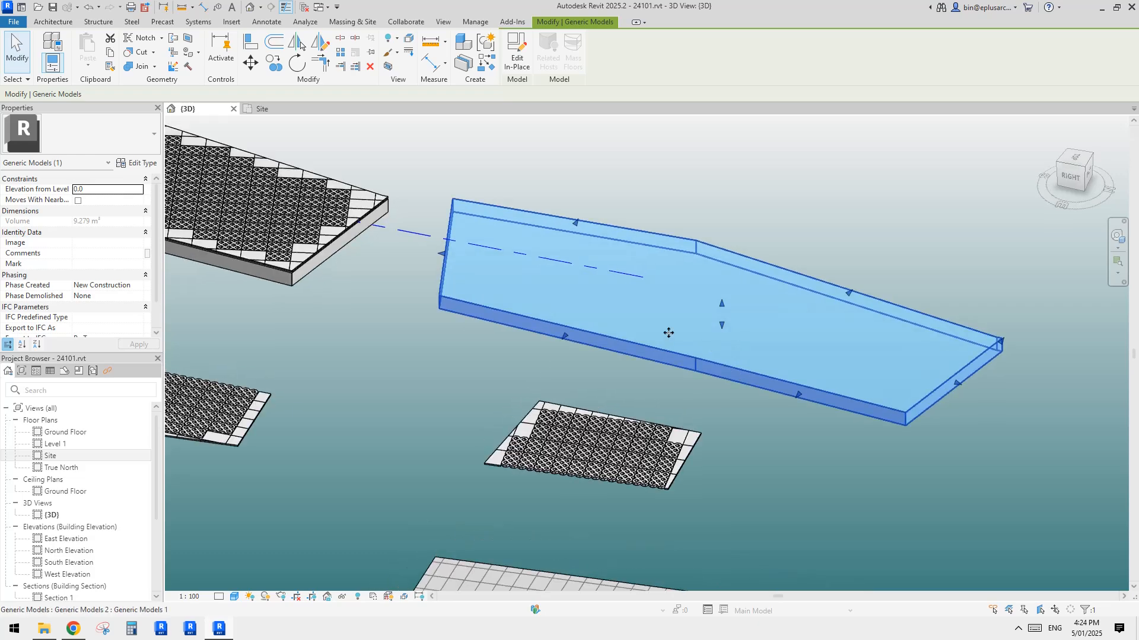
scroll(651, 323, "down", 2)
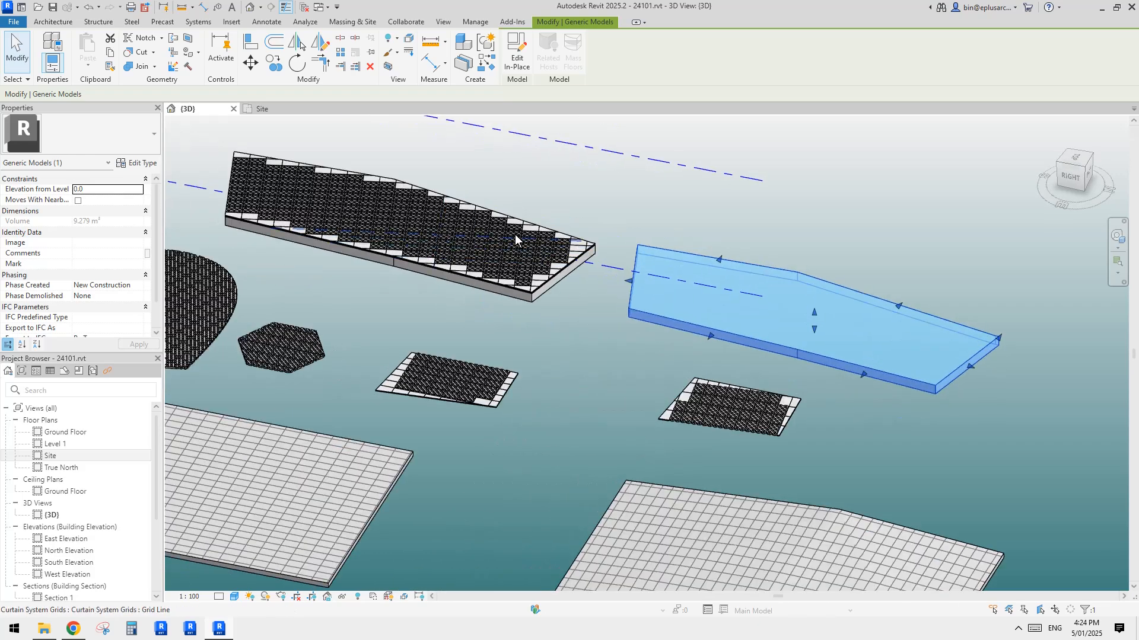
scroll(885, 356, "up", 2)
middle_click_drag(885, 356, 859, 384)
double_click(823, 367)
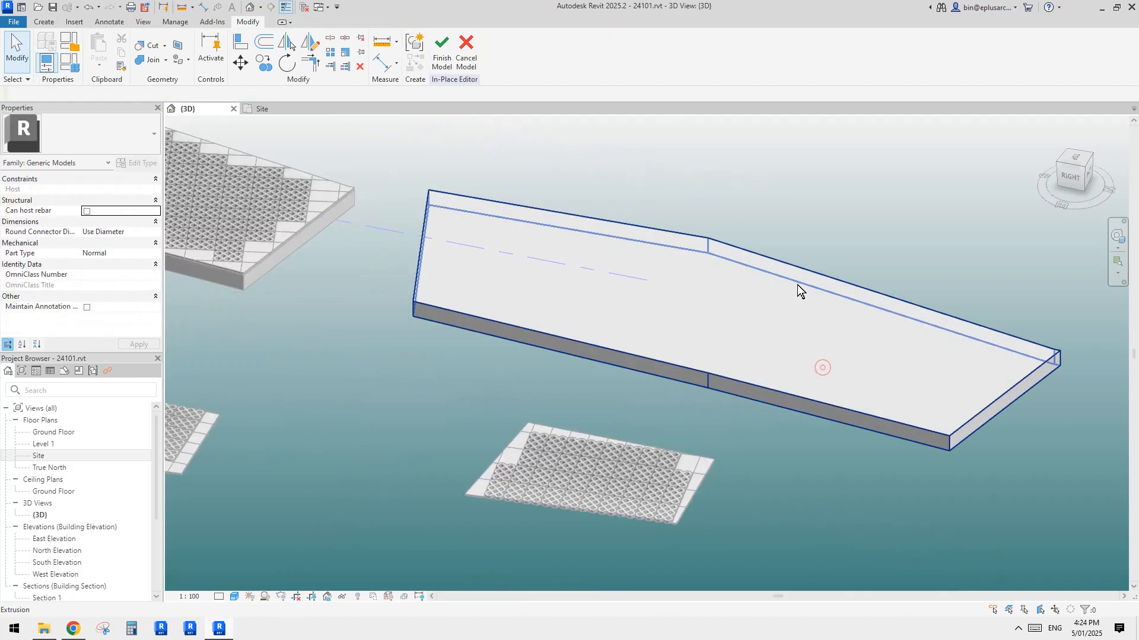
double_click(777, 351)
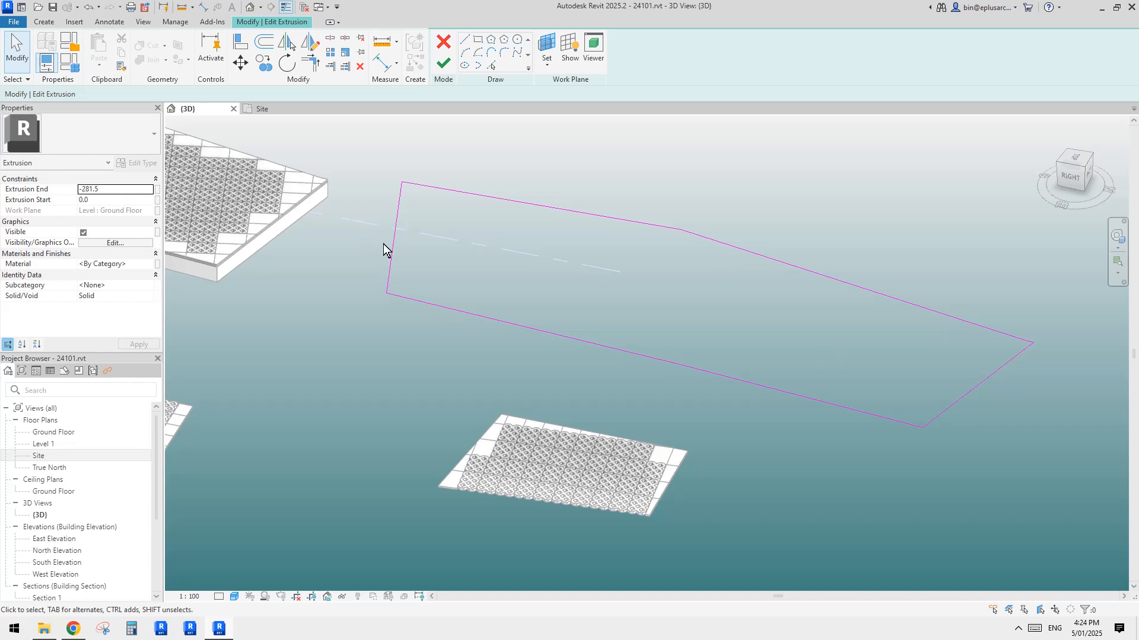
Move the sketch's end edge nearest the original model inward past the bend, and trim it to the adjoining boundary
mouse_move(389, 243)
left_mouse_down()
mouse_move(859, 359)
mouse_move(878, 333)
left_mouse_up()
key("t")
key("r")
left_click(883, 313)
left_click(895, 303)
Delete the surplus boundary lines outside the trimmed outline of the sketch and finish the extrusion edit
left_click_drag(791, 355, 748, 392)
key("d")
key("e")
left_click_drag(794, 300, 759, 238)
mouse_move(905, 251)
middle_mouse_down()
mouse_move(670, 209)
mouse_move(615, 185)
middle_mouse_up()
scroll(615, 185, "up", 2)
left_click_drag(494, 141, 450, 202)
key("d")
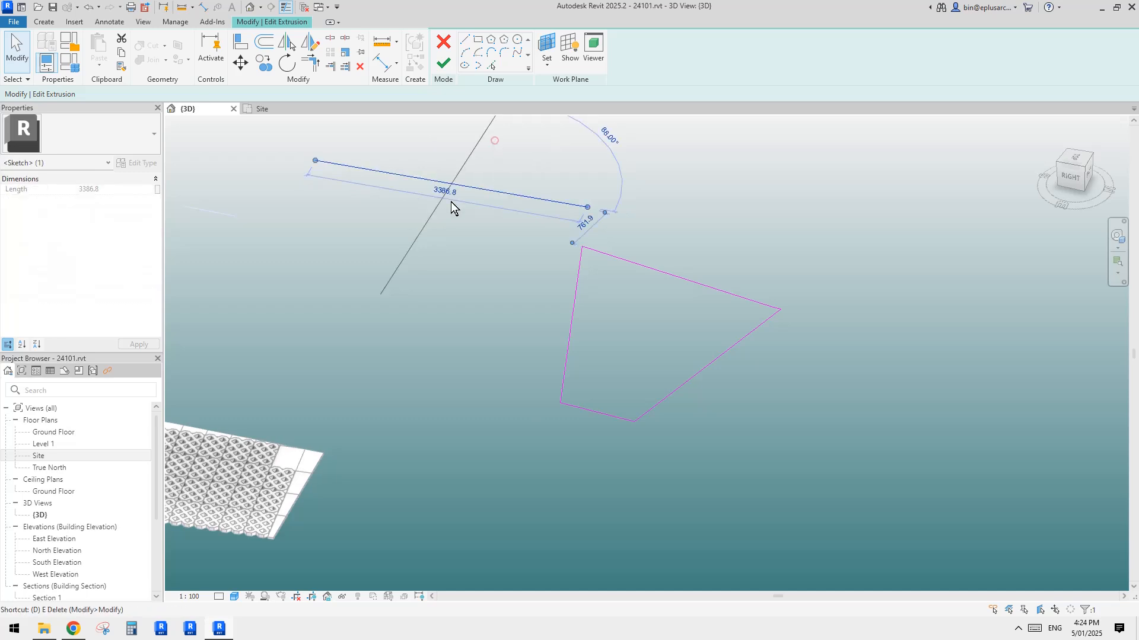
key("e")
left_click(443, 63)
Set the work plane to the long side face of the reshaped in-place extrusion
mouse_move(682, 262)
middle_mouse_down("shift")
mouse_move(664, 168)
mouse_move(635, 342)
mouse_move(681, 338)
mouse_move(620, 348)
mouse_move(705, 398)
mouse_move(833, 435)
mouse_move(701, 315)
mouse_move(781, 393)
mouse_move(728, 412)
mouse_move(686, 363)
mouse_move(694, 355)
middle_mouse_up("shift")
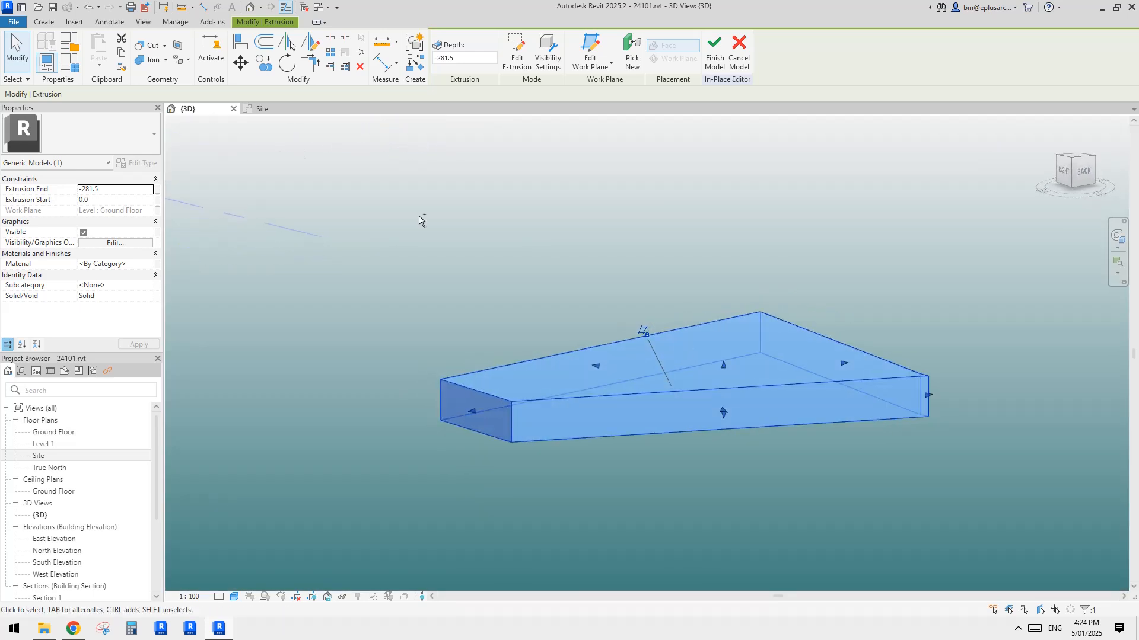
left_click(46, 22)
middle_click_drag(582, 272, 594, 289, "shift")
middle_click_drag(756, 383, 446, 393, "shift")
middle_click_drag(799, 377, 738, 364, "shift")
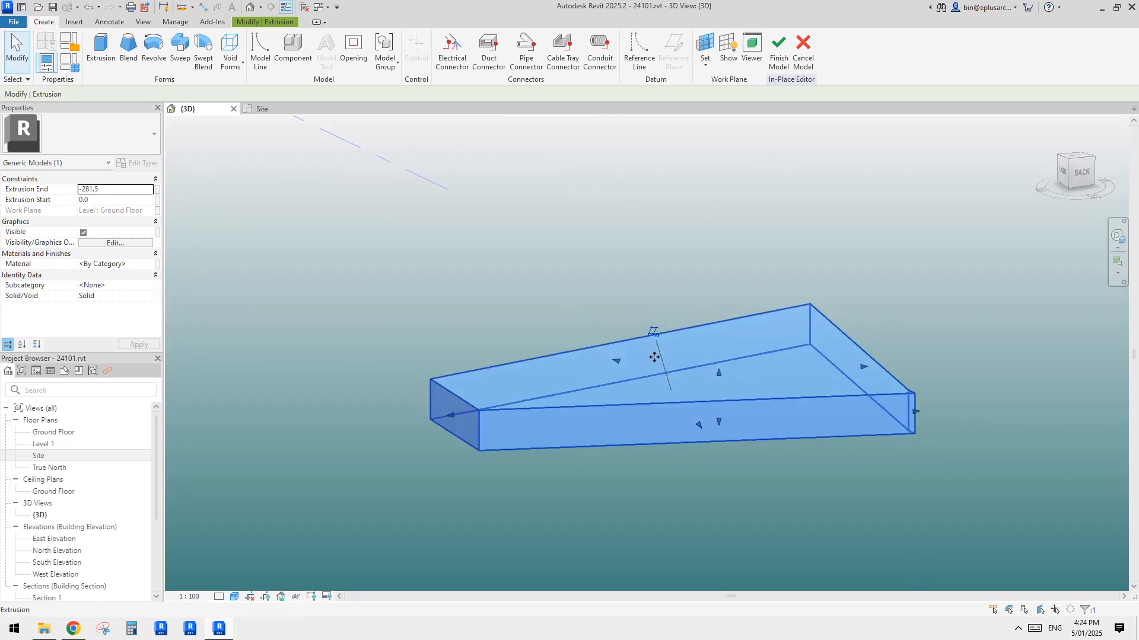
middle_click_drag(645, 349, 657, 357)
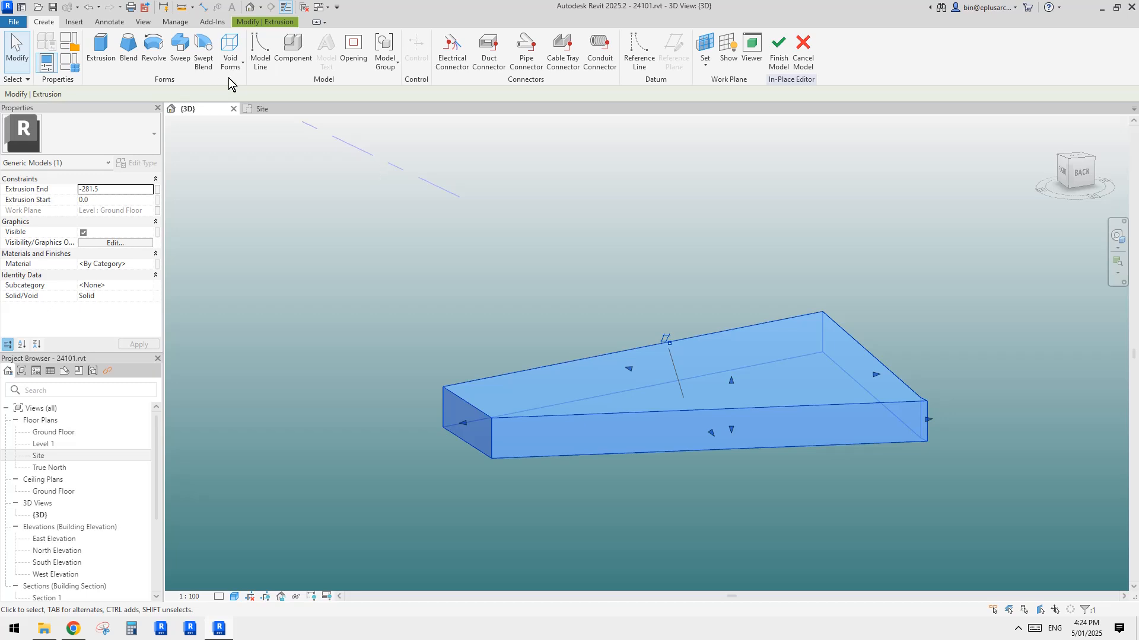
left_click(230, 50)
left_click(706, 48)
left_click(354, 379)
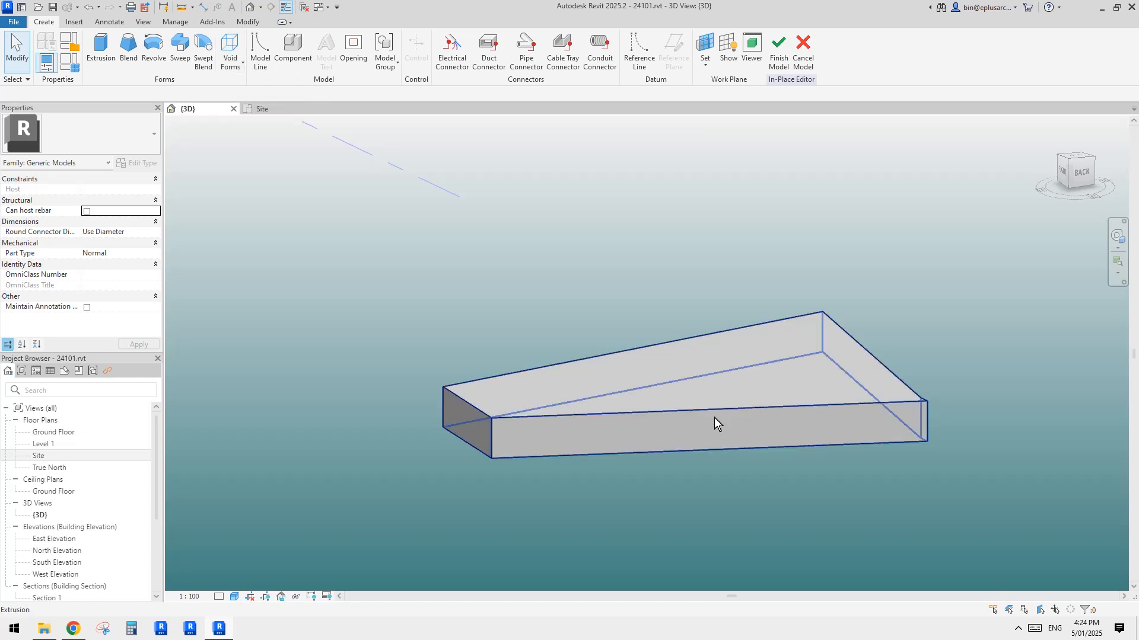
Draw a closed void extrusion profile whose lower line slopes down along the side face and whose other lines enclose the area above it
left_click(234, 51)
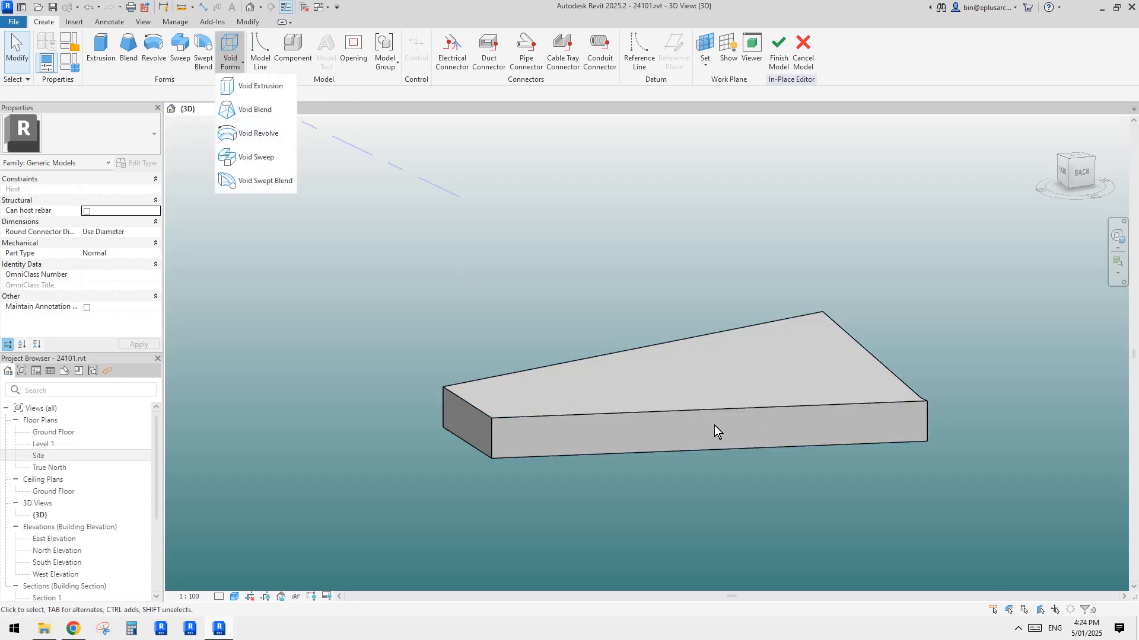
left_click(247, 89)
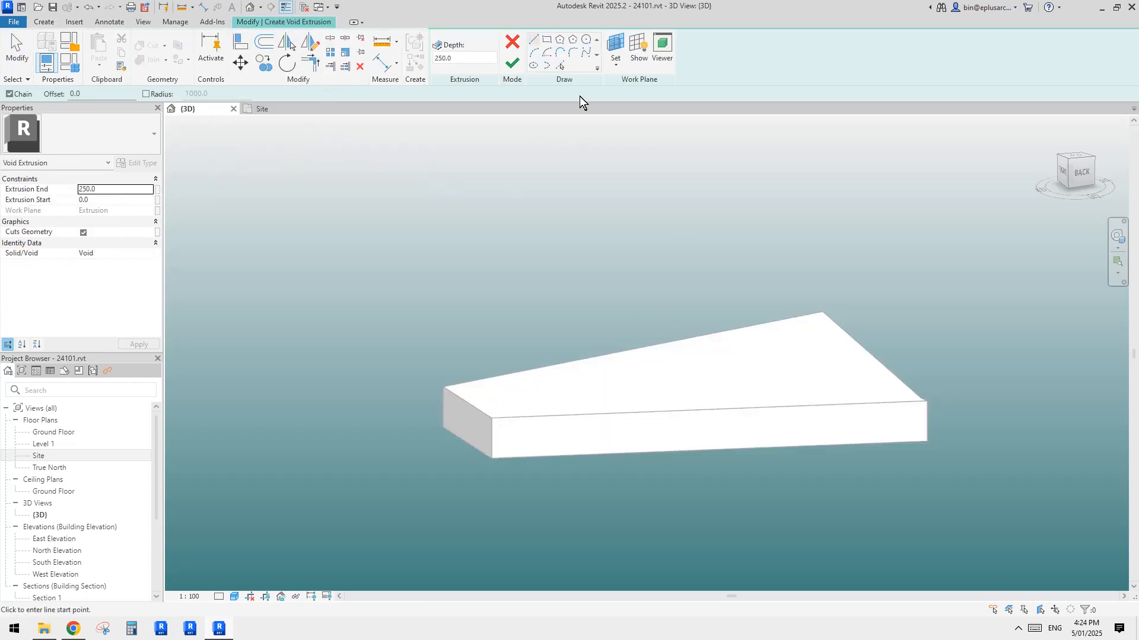
left_click(926, 427)
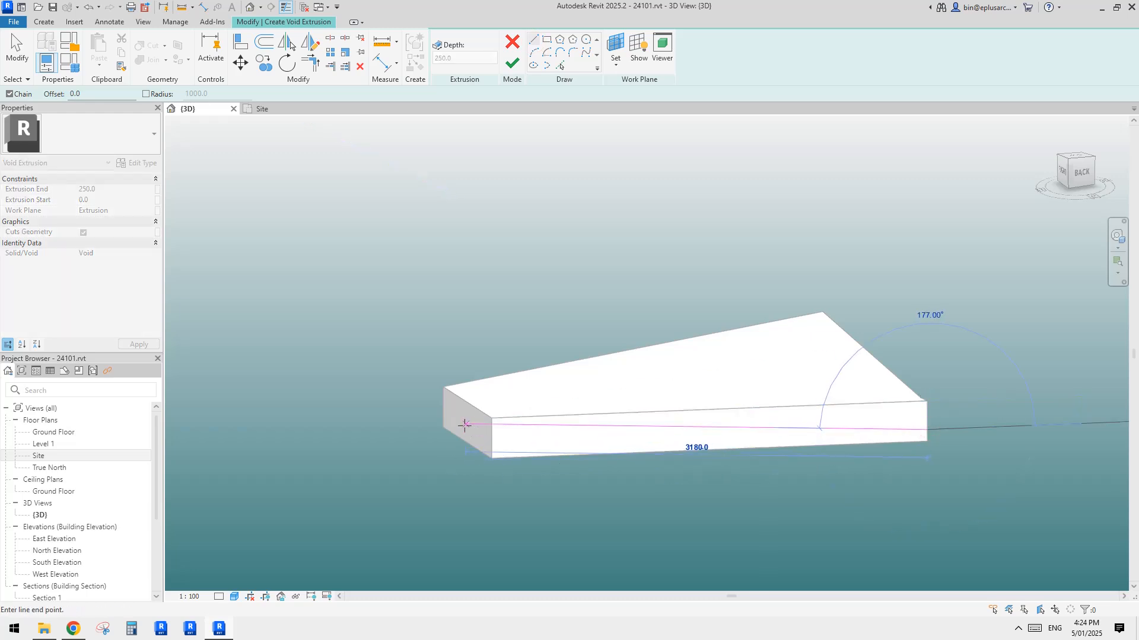
left_click(493, 304)
left_click(868, 253)
left_click(1052, 411)
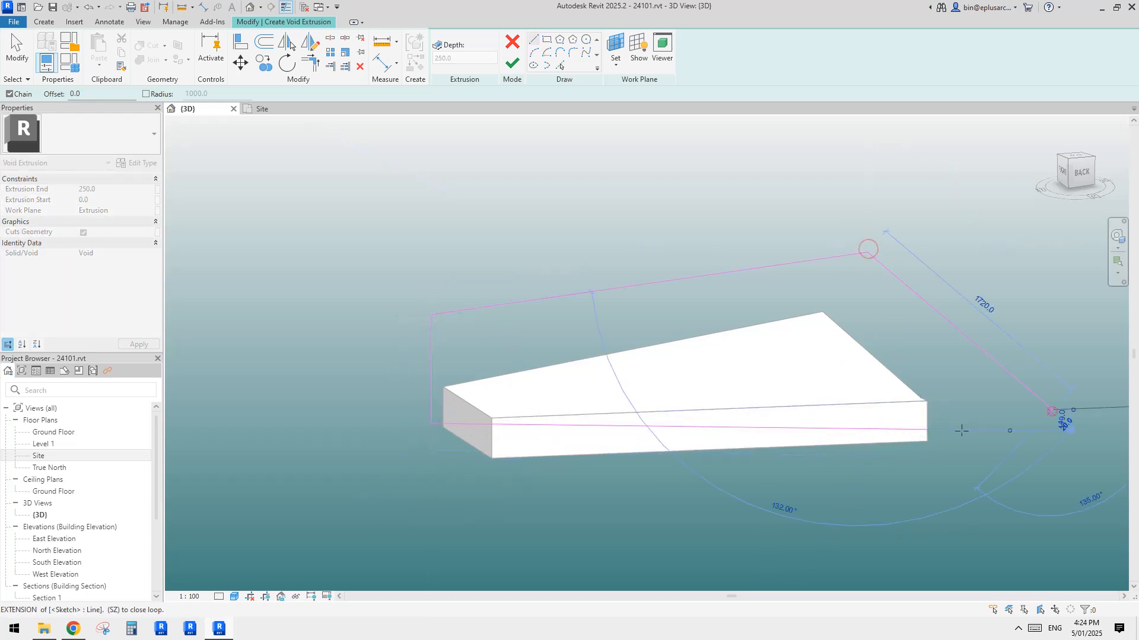
left_click(923, 428)
Adjust the end of the void profile's closing line beyond the slab's thin end and finish the void extrusion sketch
key("Escape")
key("Escape")
left_click(942, 429)
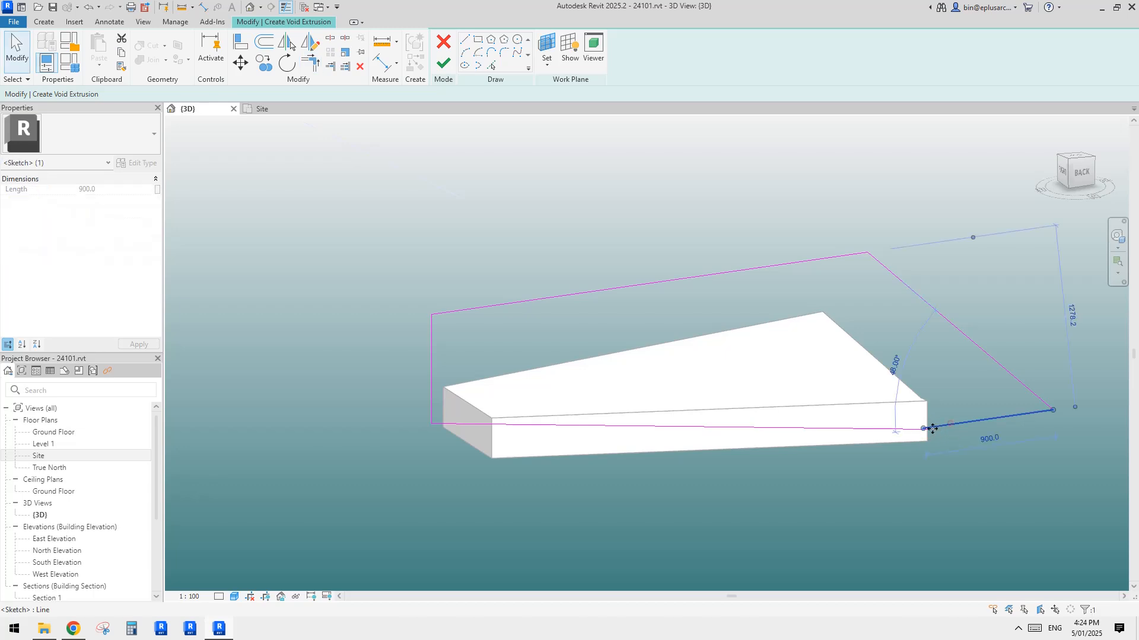
mouse_move(928, 427)
left_mouse_down()
mouse_move(967, 407)
mouse_move(1051, 409)
left_mouse_up()
middle_click_drag(912, 333, 790, 312)
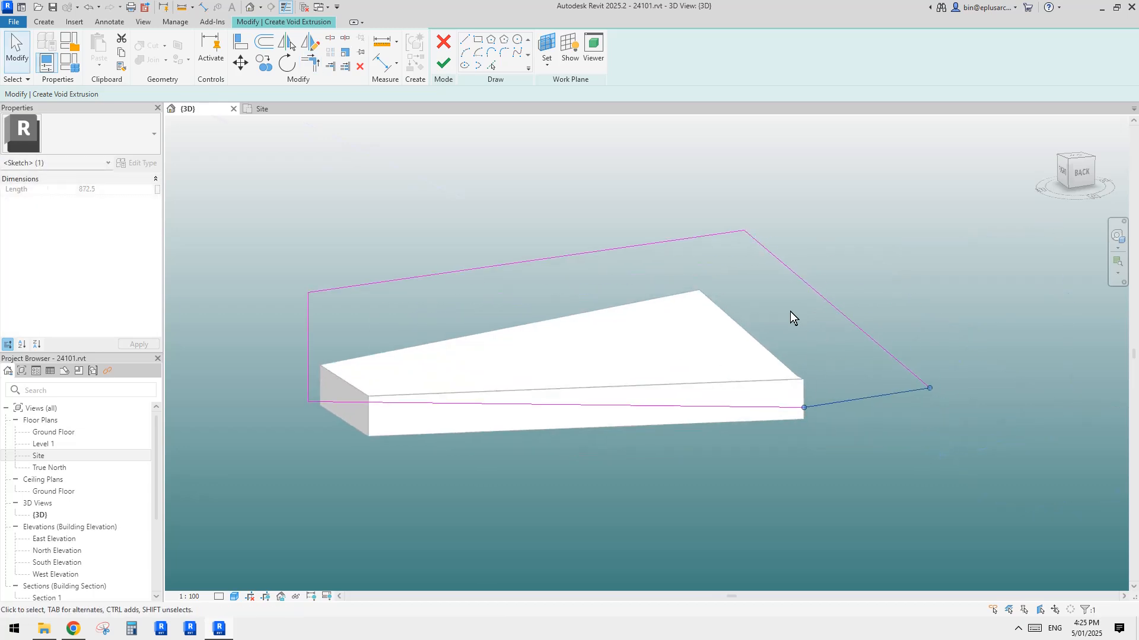
left_click(444, 63)
Stretch the void extrusion past both sides of the slab, from about -615 to 3163, and cut the slab's top with it
middle_click_drag(692, 203, 645, 299, "shift")
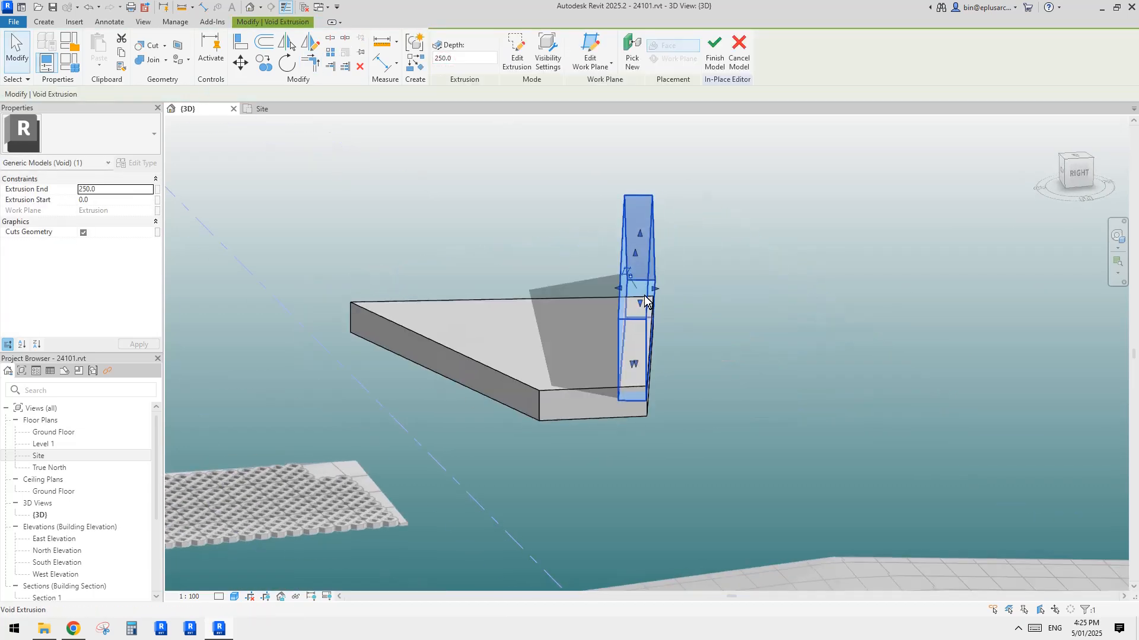
left_click_drag(645, 299, 719, 293)
left_click_drag(620, 299, 457, 254)
middle_click_drag(457, 254, 629, 213, "shift")
key("Escape")
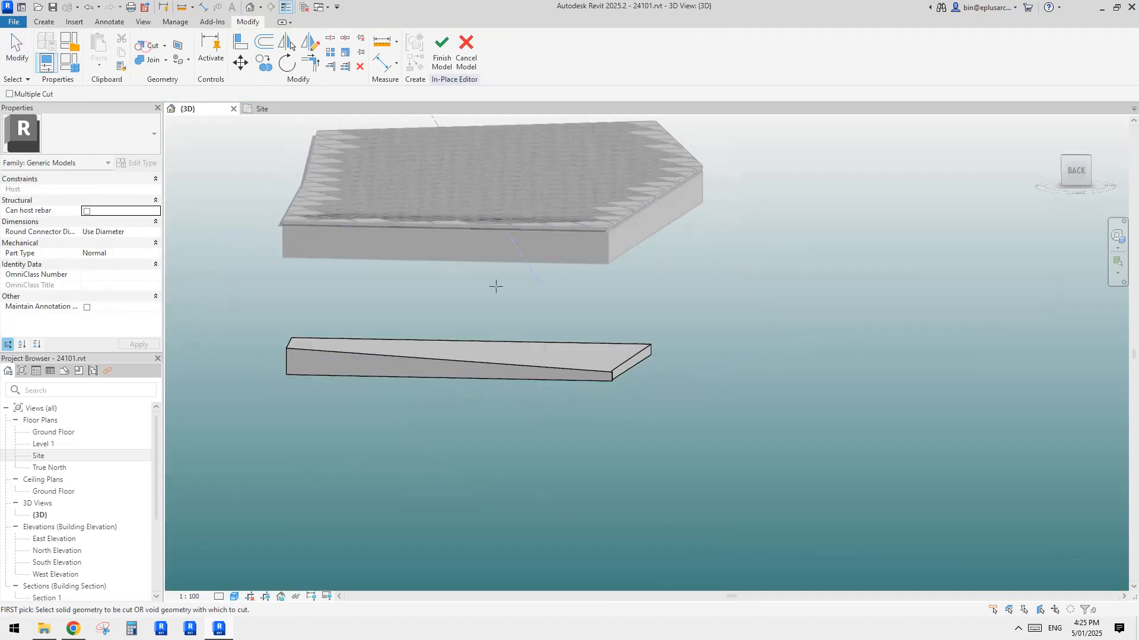
middle_click_drag(737, 313, 826, 318)
middle_click_drag(698, 368, 689, 247, "shift")
left_click(567, 316)
key("Escape")
middle_click_drag(700, 304, 682, 285, "shift")
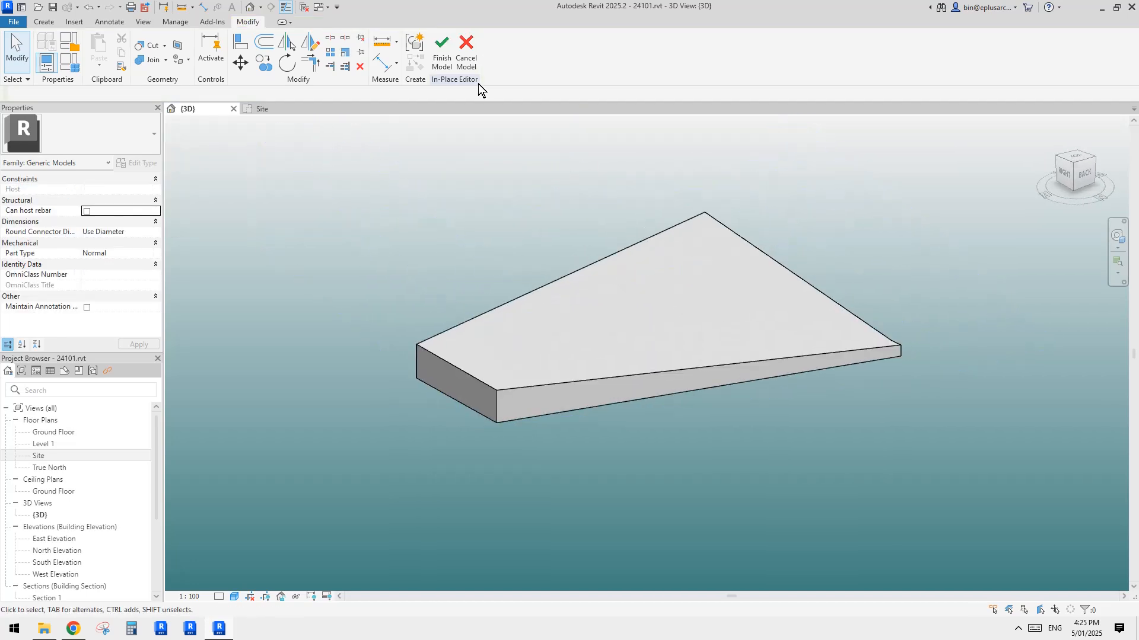
Finish the in-place model with its sloped top face
left_click(442, 56)
scroll(725, 244, "up", 3)
scroll(692, 323, "down", 2)
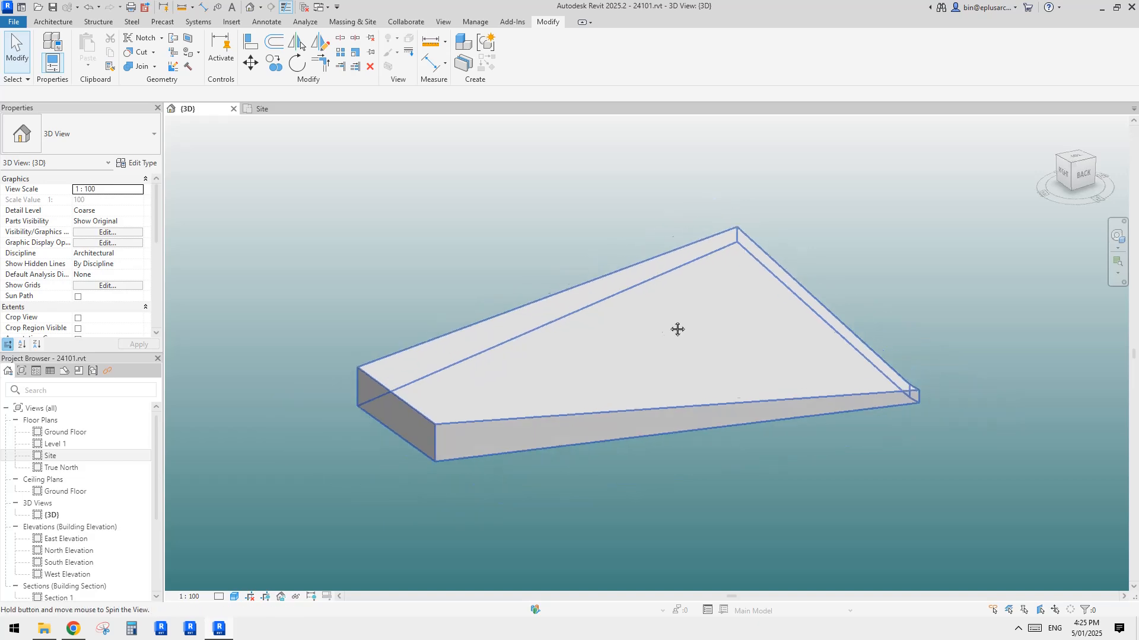
middle_click_drag(689, 321, 505, 240, "shift")
Create a curtain system of type 1500 x 3000mm 2 on the model's sloped top face
left_click(47, 22)
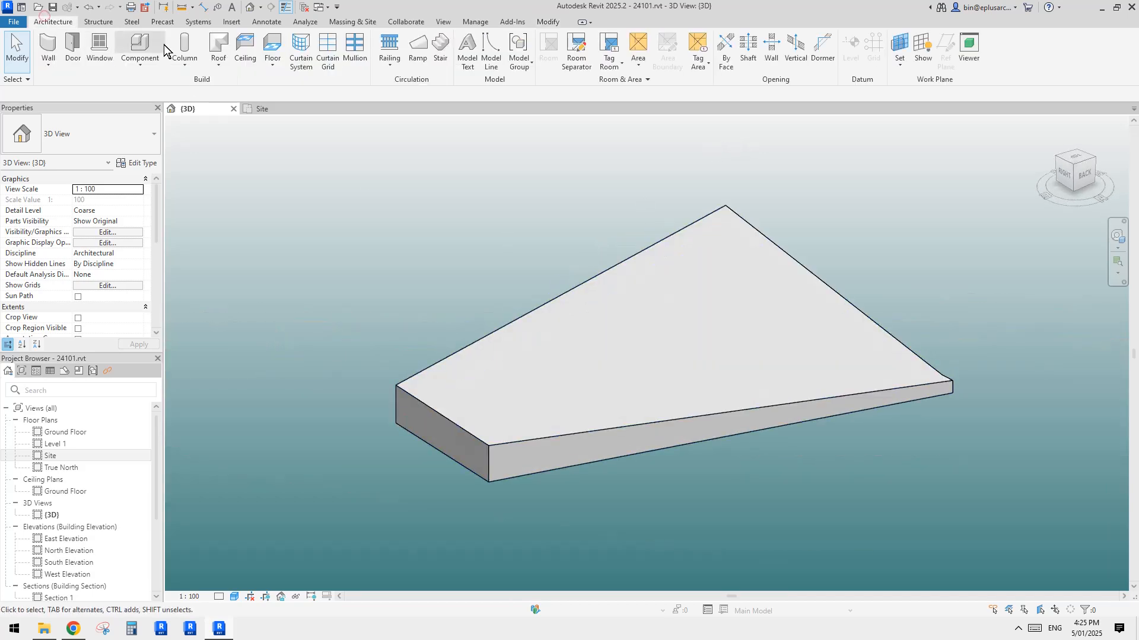
left_click(301, 53)
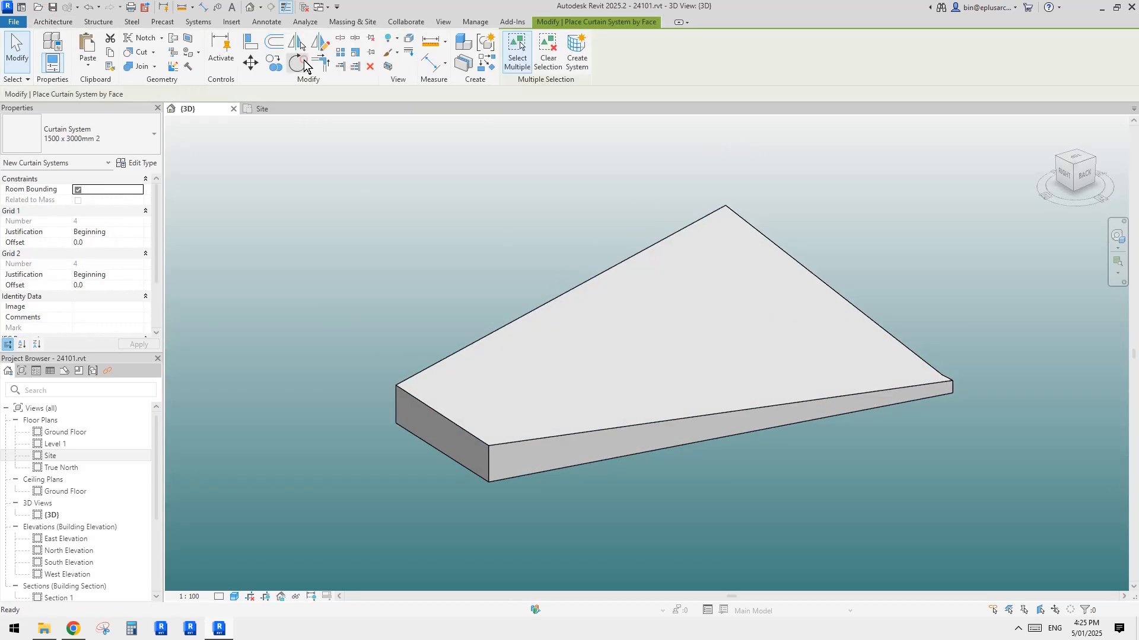
left_click(691, 348)
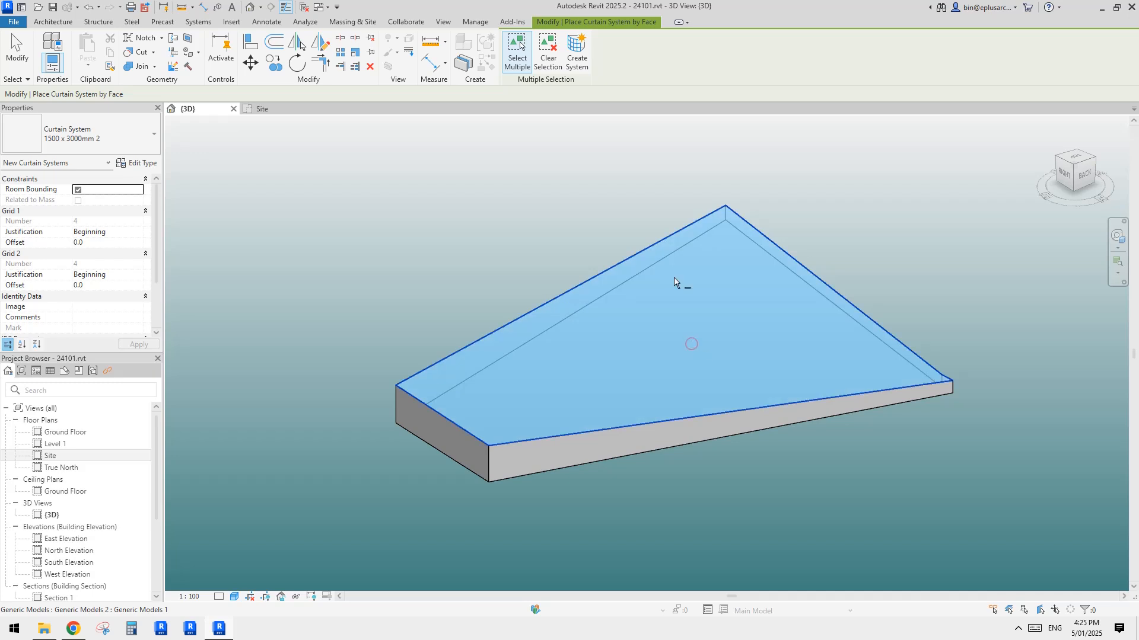
left_click(584, 63)
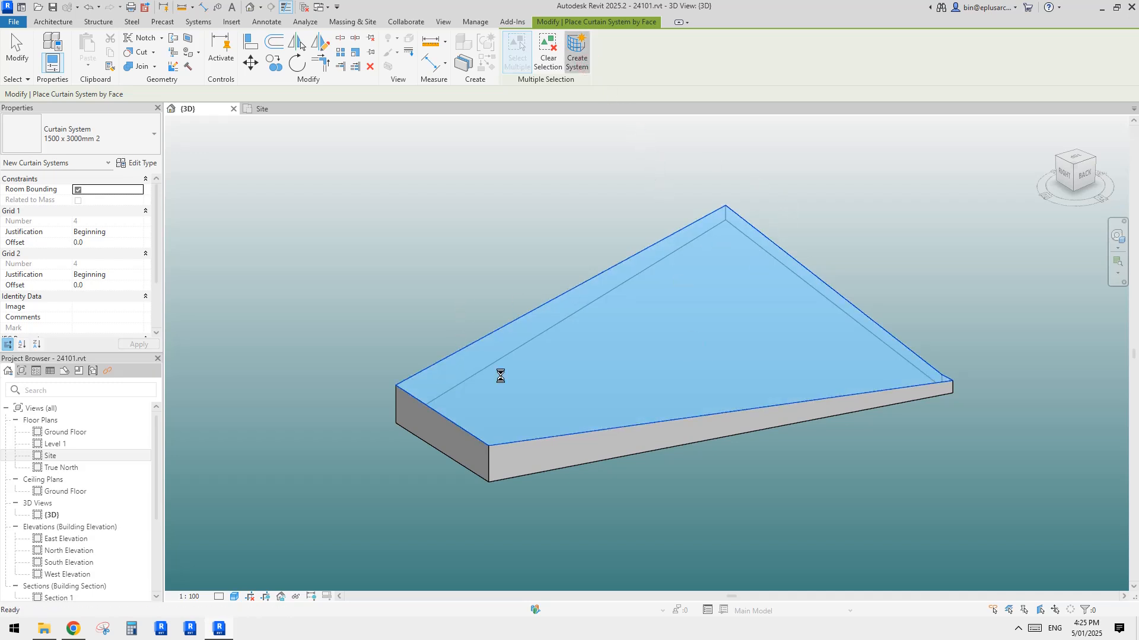
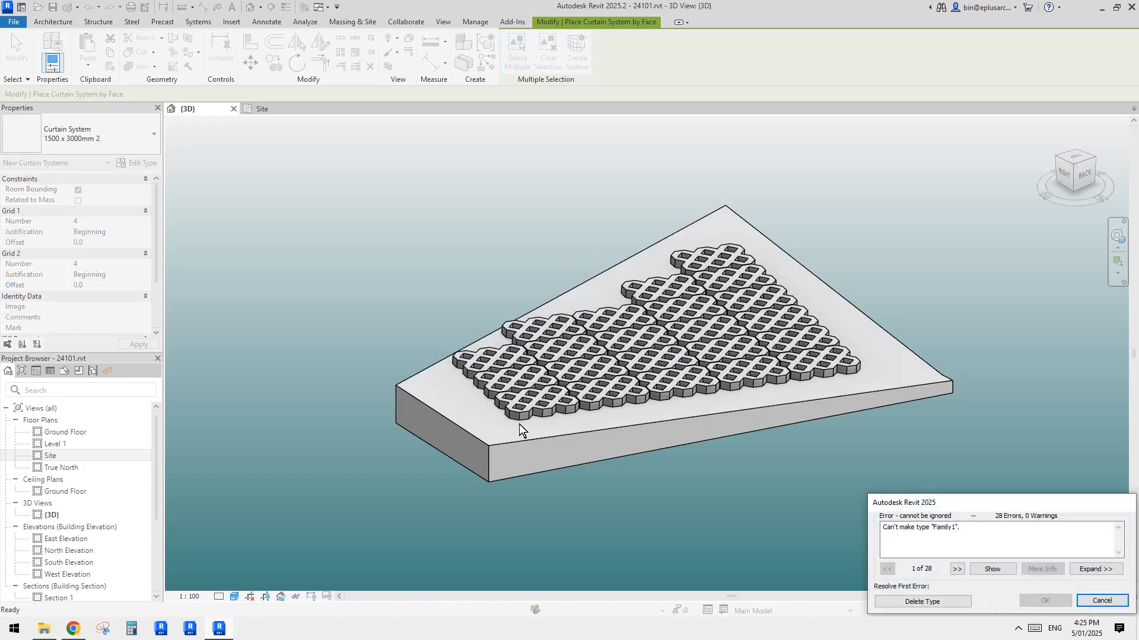
Resolve the panel errors by deleting the failing types and replacing the missing curtain panels with system panels
left_click(944, 601)
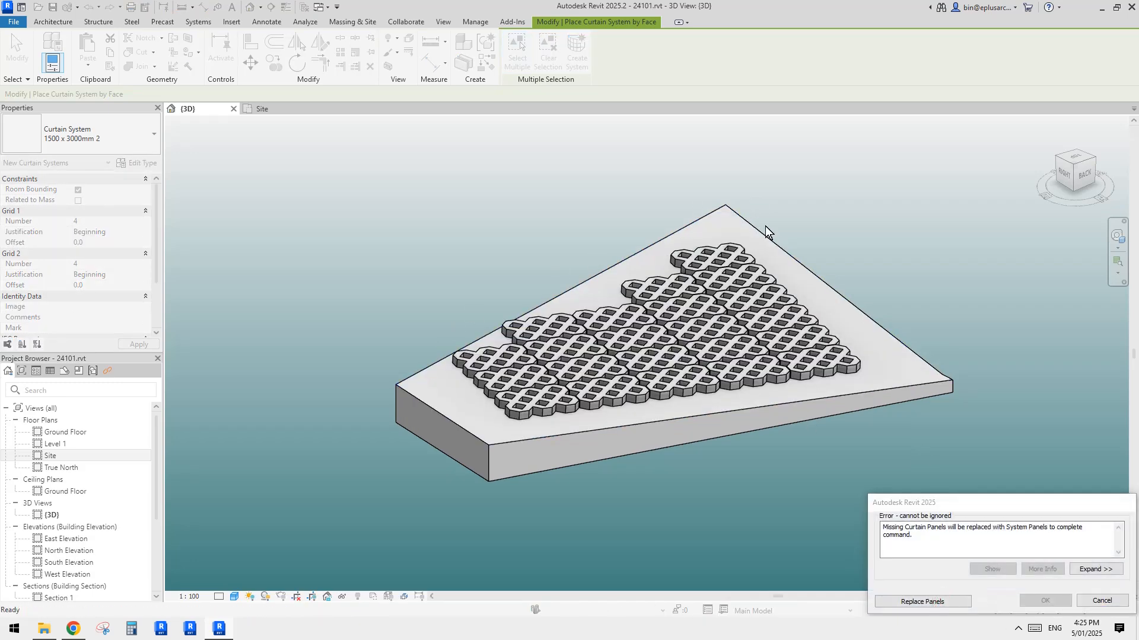
left_click(921, 602)
key("Escape")
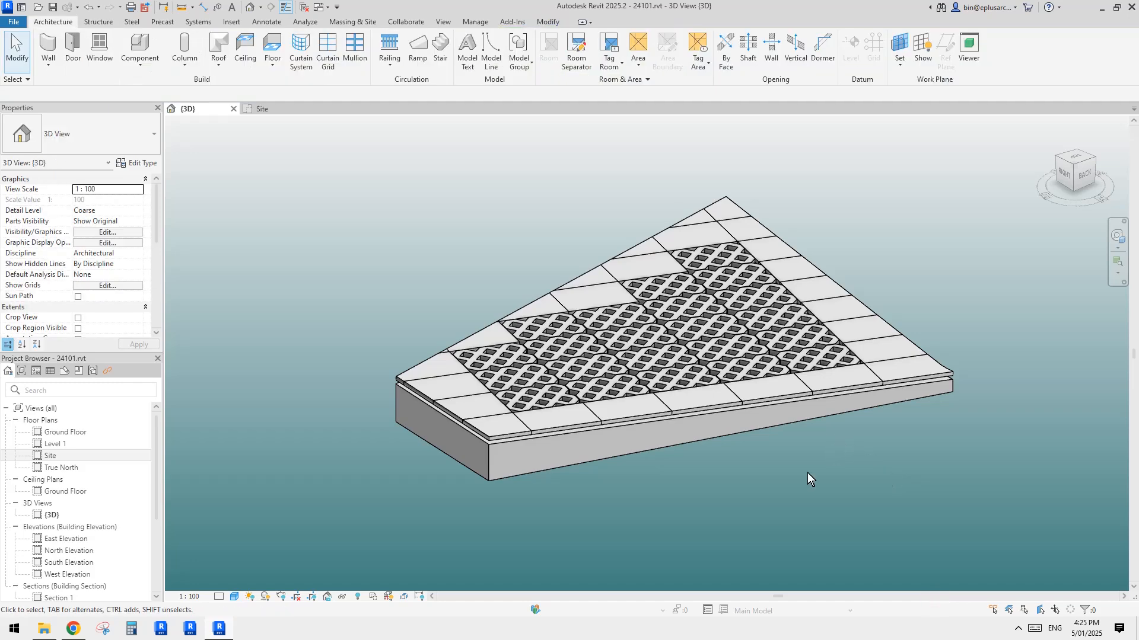
Open the sloped in-place model for editing and edit the sketch of its void extrusion
middle_click_drag(807, 473, 603, 407, "shift")
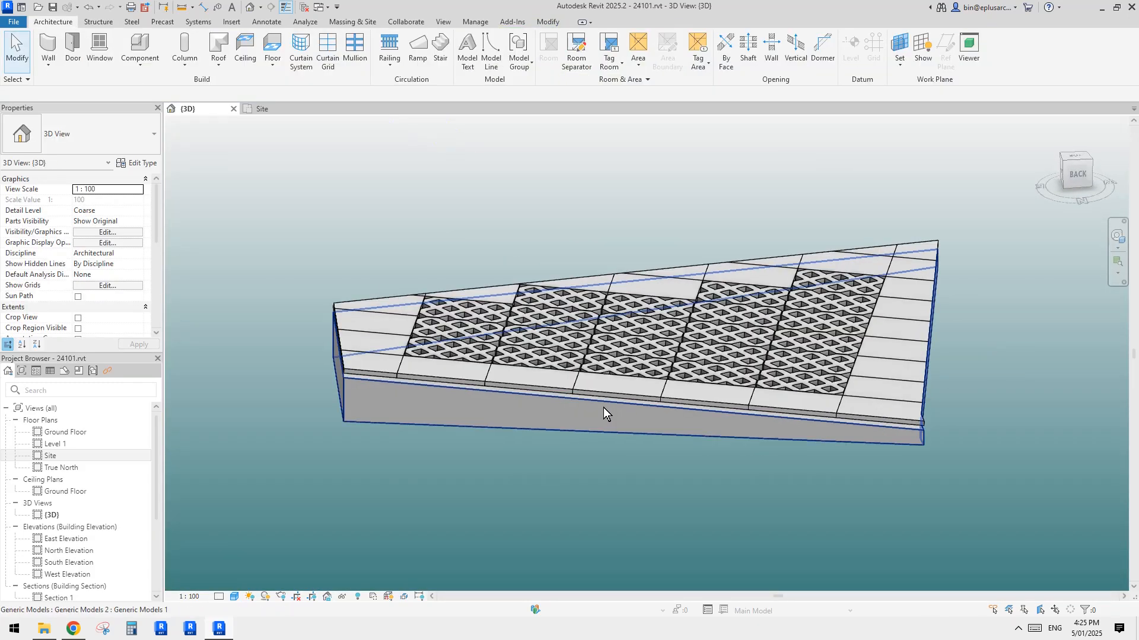
left_click(672, 408)
key("Escape")
left_click(550, 413)
key("Escape")
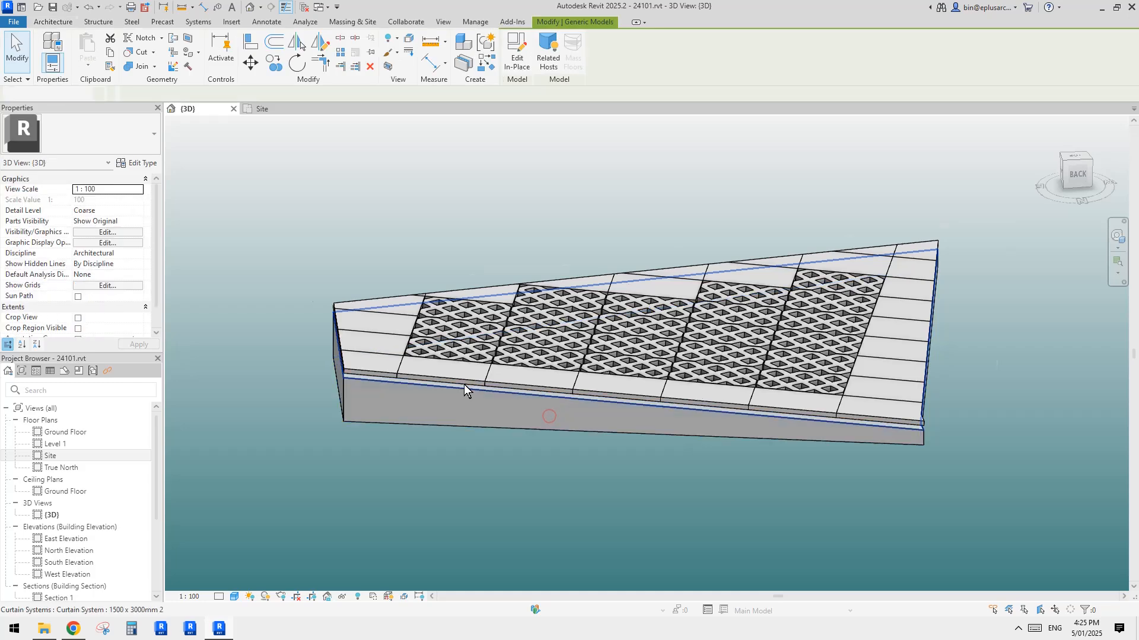
scroll(464, 385, "up", 2)
left_click(452, 397)
left_click(513, 62)
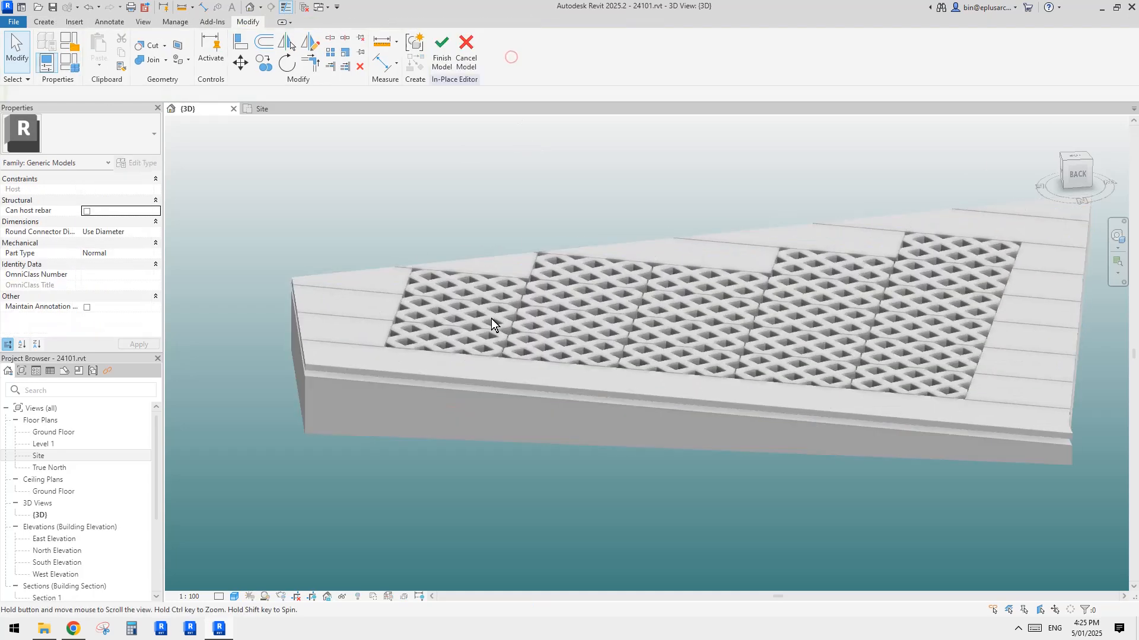
left_click(521, 393)
scroll(521, 393, "up", 3)
scroll(539, 258, "down", 1)
left_click(517, 57)
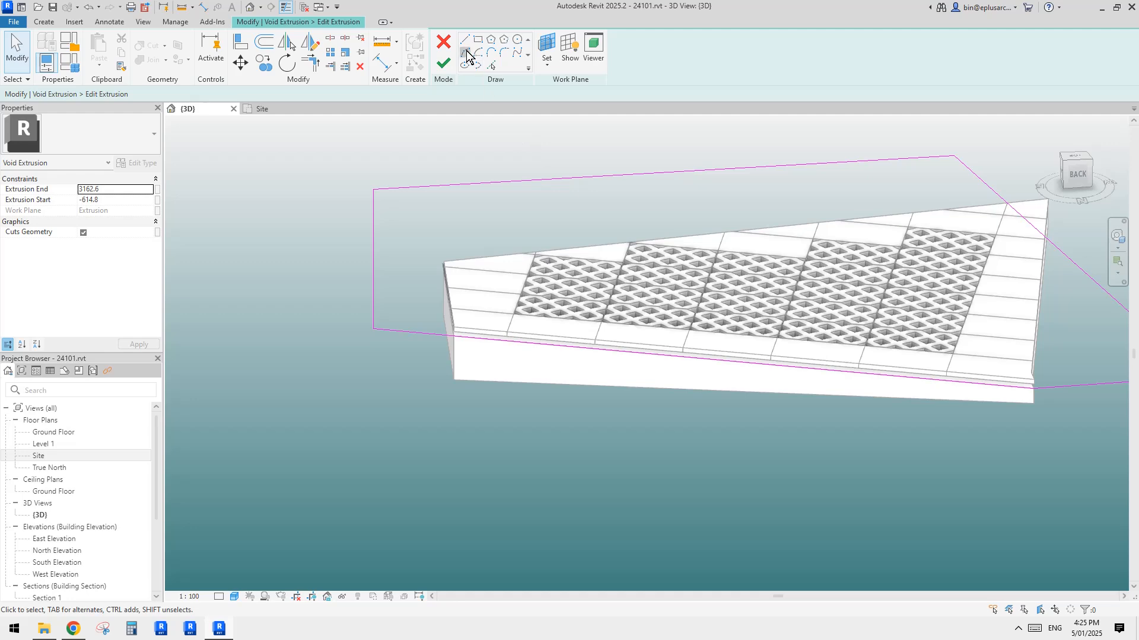
Replace the straight lower line of the void profile with a shallow downward-bulging arc, then finish the sketch and the in-place model
left_click(467, 54)
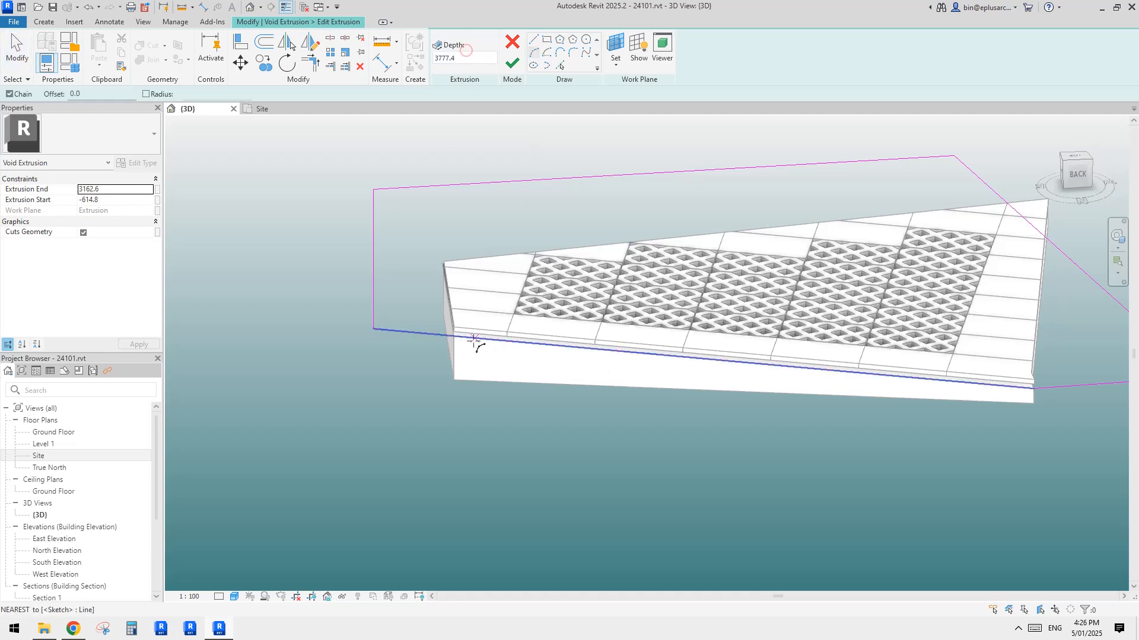
left_click(1033, 389)
scroll(688, 365, "up", 3)
left_click(589, 359)
key("Escape")
scroll(429, 335, "down", 2)
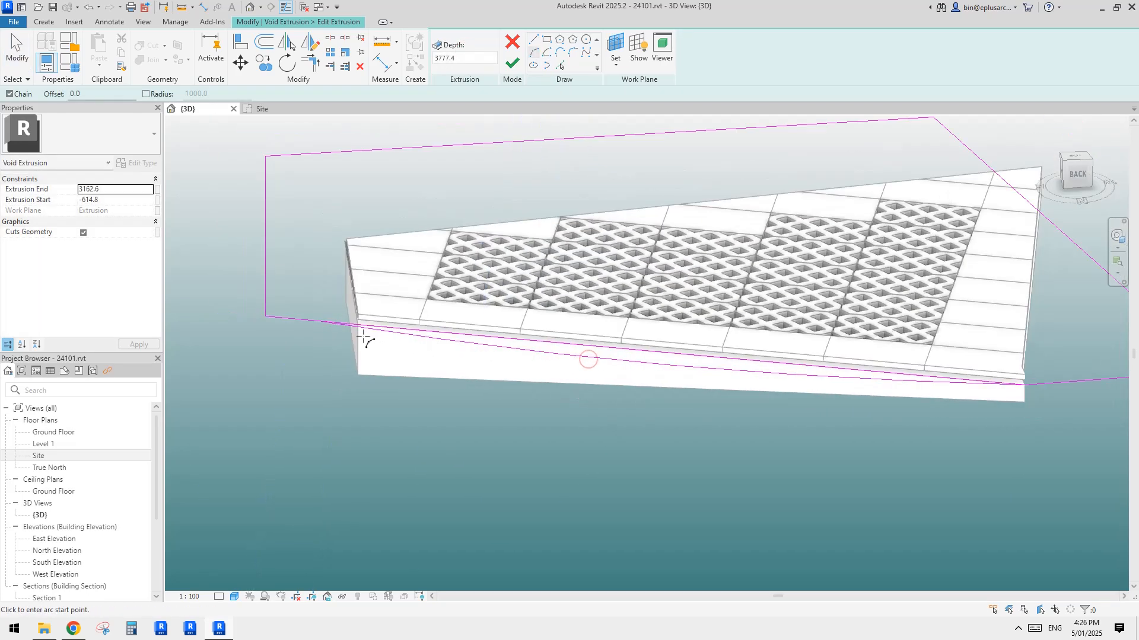
key("Escape")
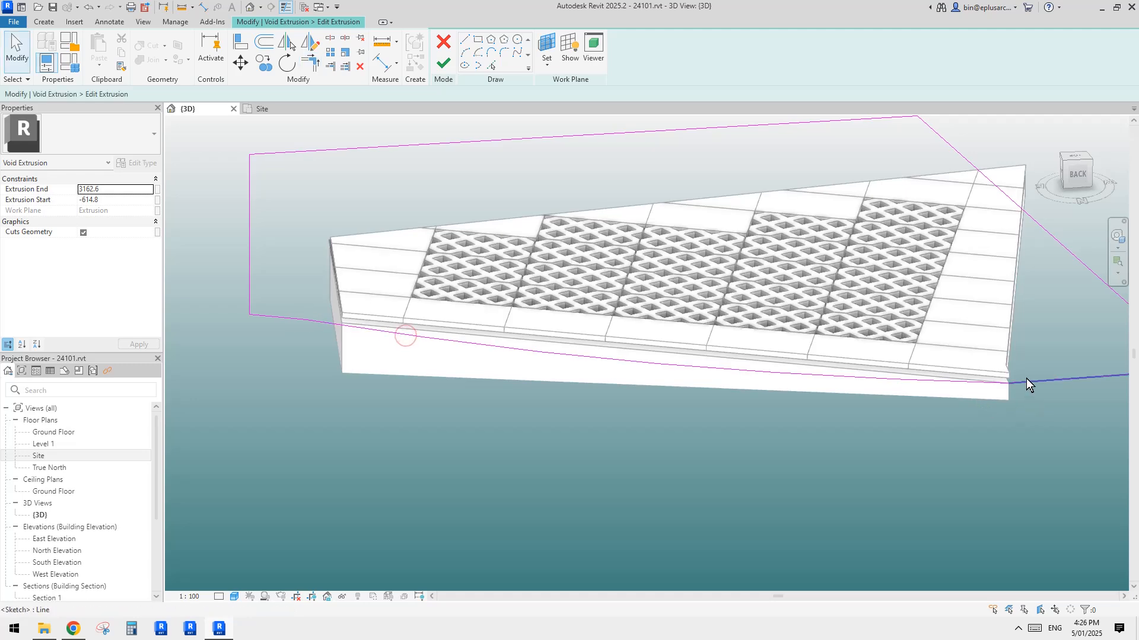
left_click(443, 63)
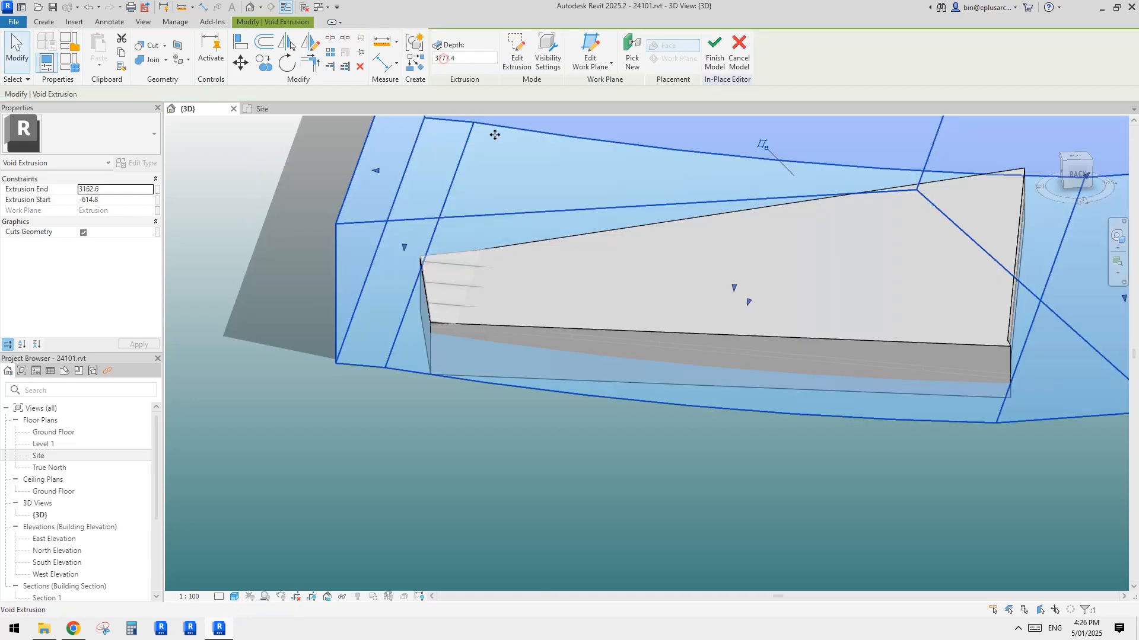
left_click(715, 62)
Update the curtain system to the model's curved top face and inspect the system at the model's thick end
key("Tab")
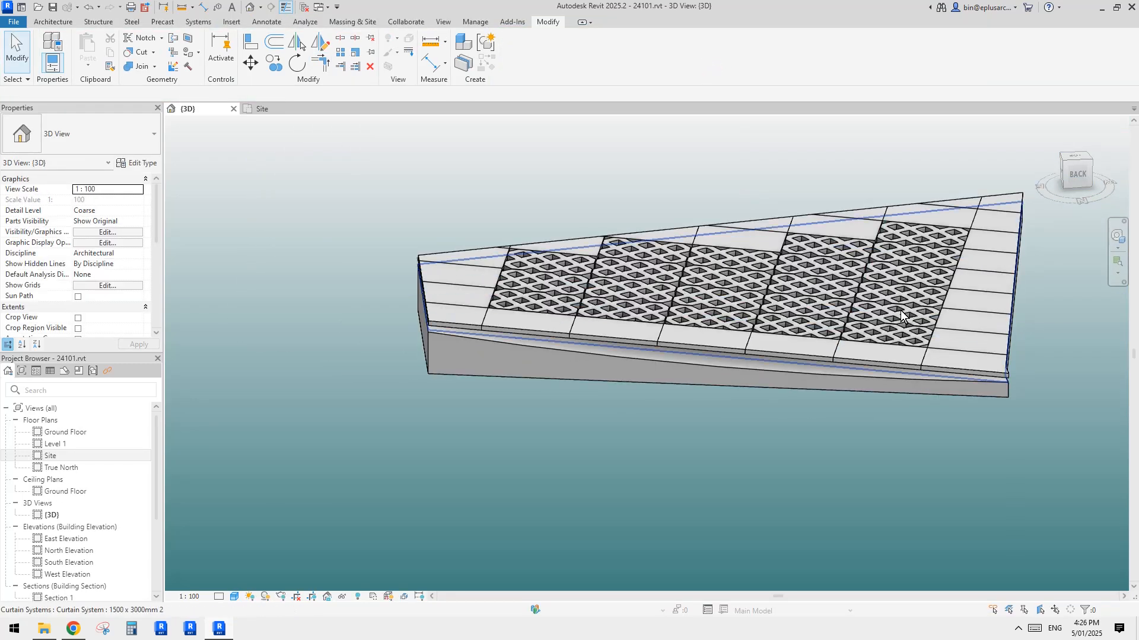
left_click(900, 311)
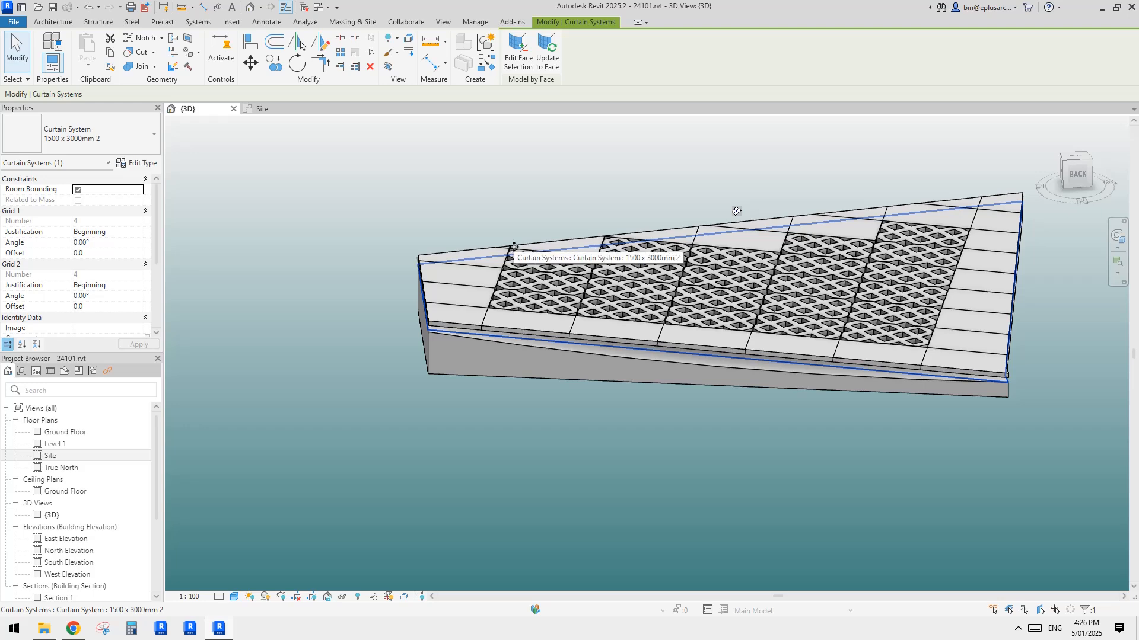
left_click(556, 57)
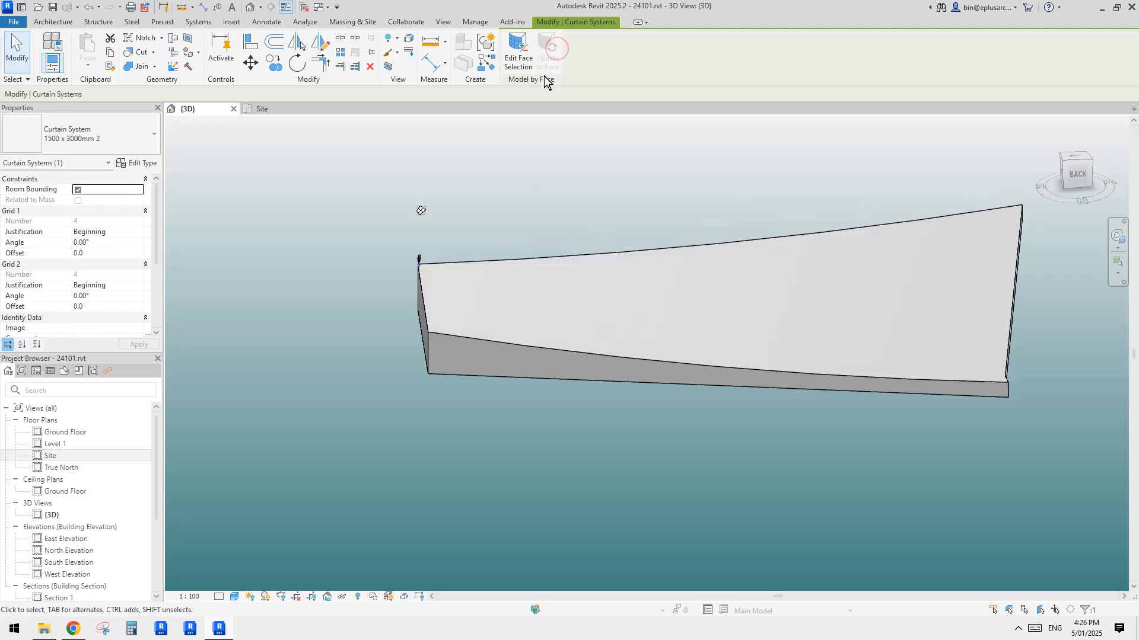
middle_click_drag(474, 280, 518, 290, "shift")
key("Escape")
middle_click_drag(442, 269, 503, 308, "shift")
scroll(408, 289, "up", 1)
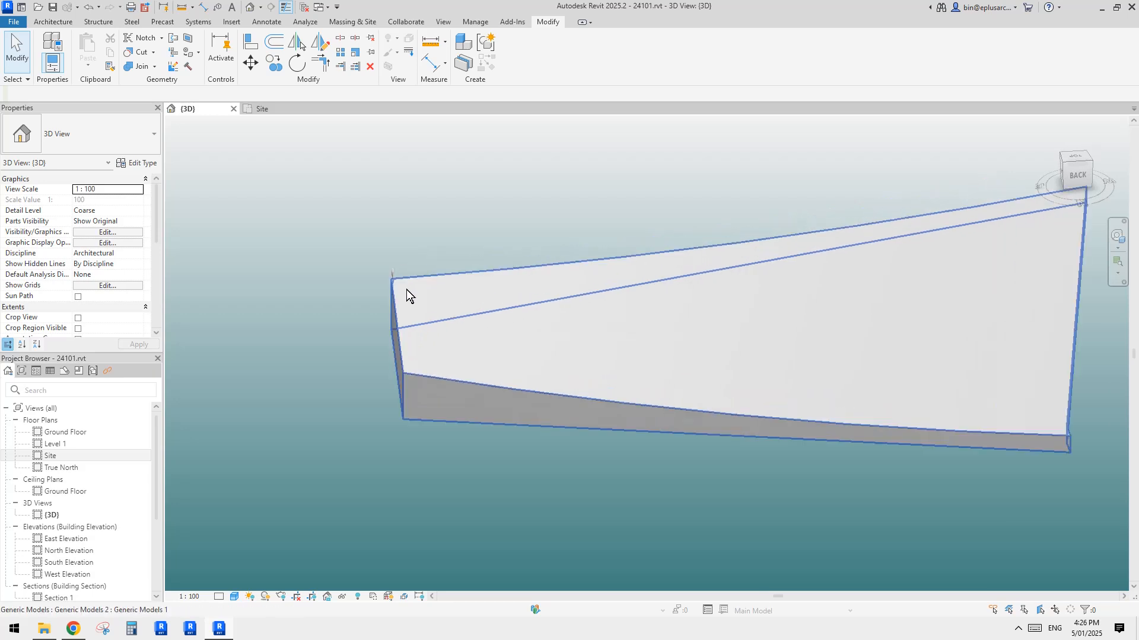
scroll(392, 285, "up", 1)
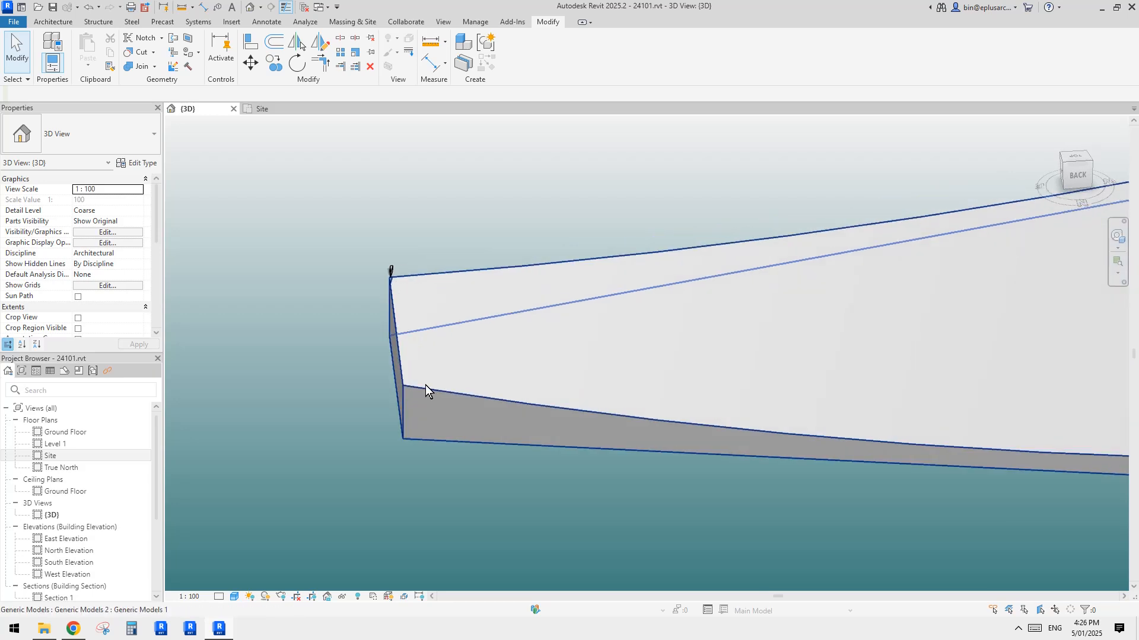
Open the curved in-place model for editing and edit the sketch of its void extrusion
double_click(438, 400)
left_click(390, 300)
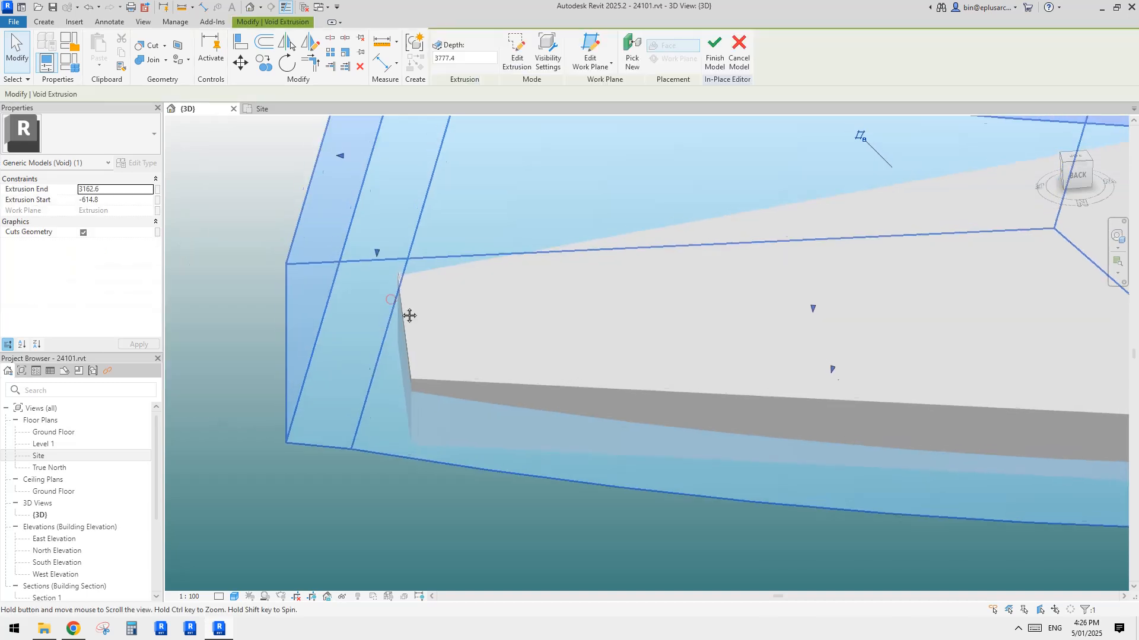
scroll(396, 291, "down", 3)
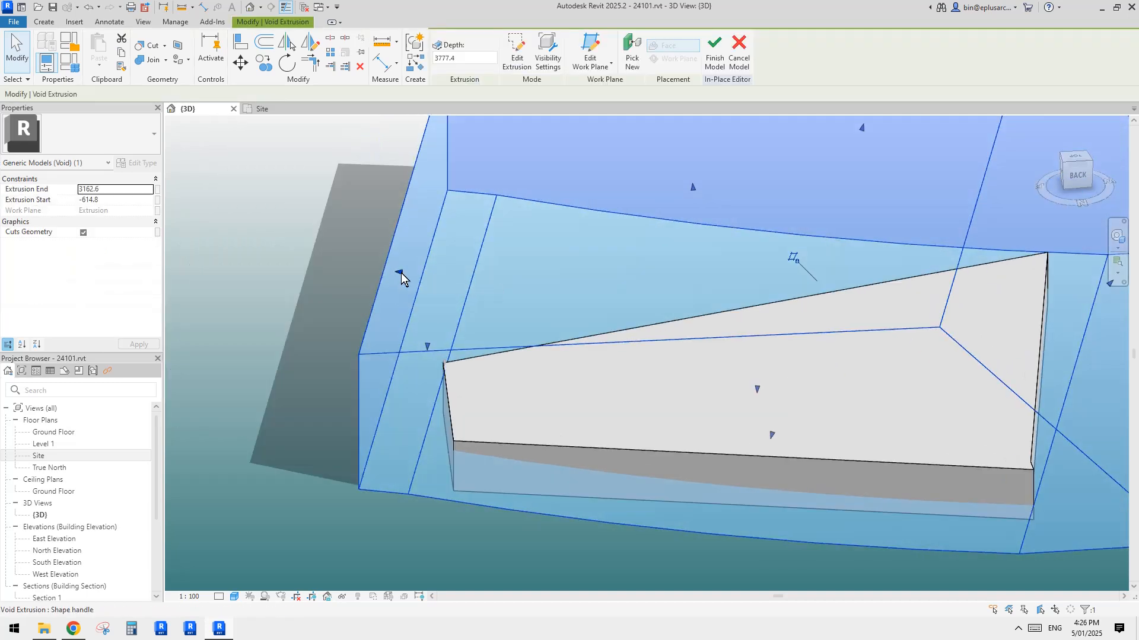
double_click(500, 279)
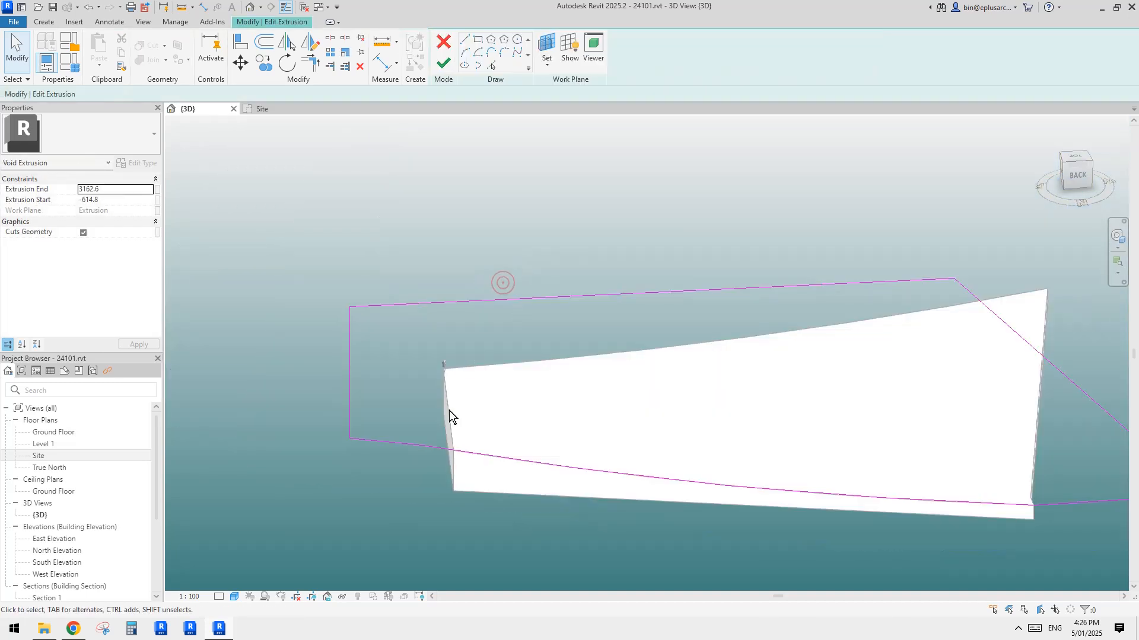
Delete the short line at the thick end of the void profile and extend the arc to meet the vertical line
left_click(394, 447)
key("Delete")
key("t")
key("r")
left_click(425, 445)
left_click(349, 386)
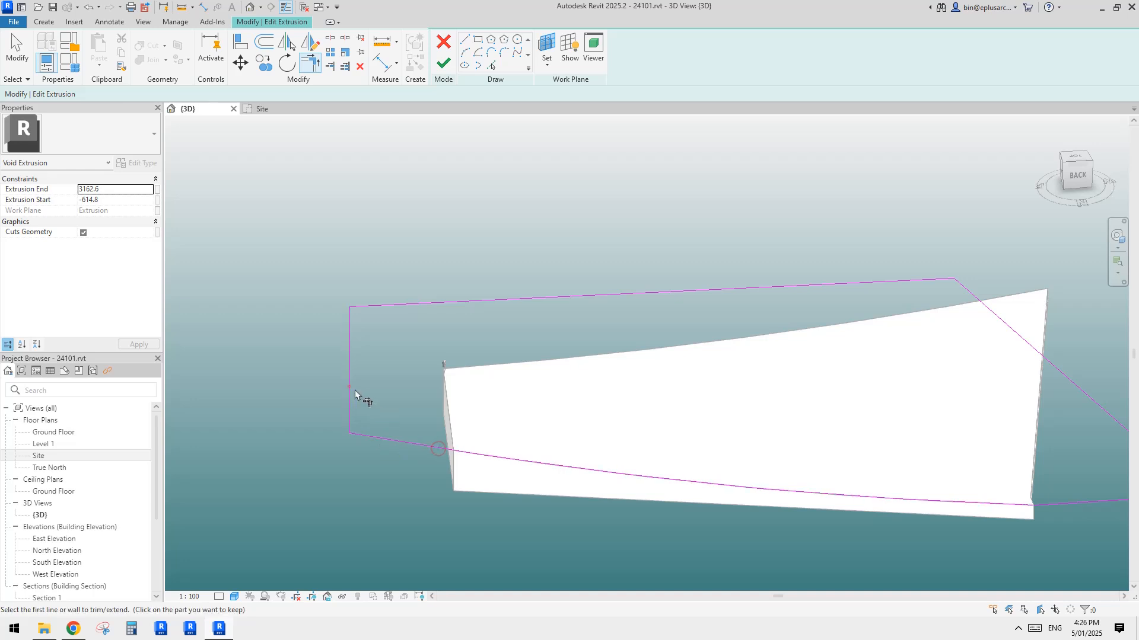
key("Escape")
Shift the void profile's arc slightly lower, stretch its end past the model's thin end, and finish the sketch and the in-place model
left_click(426, 445)
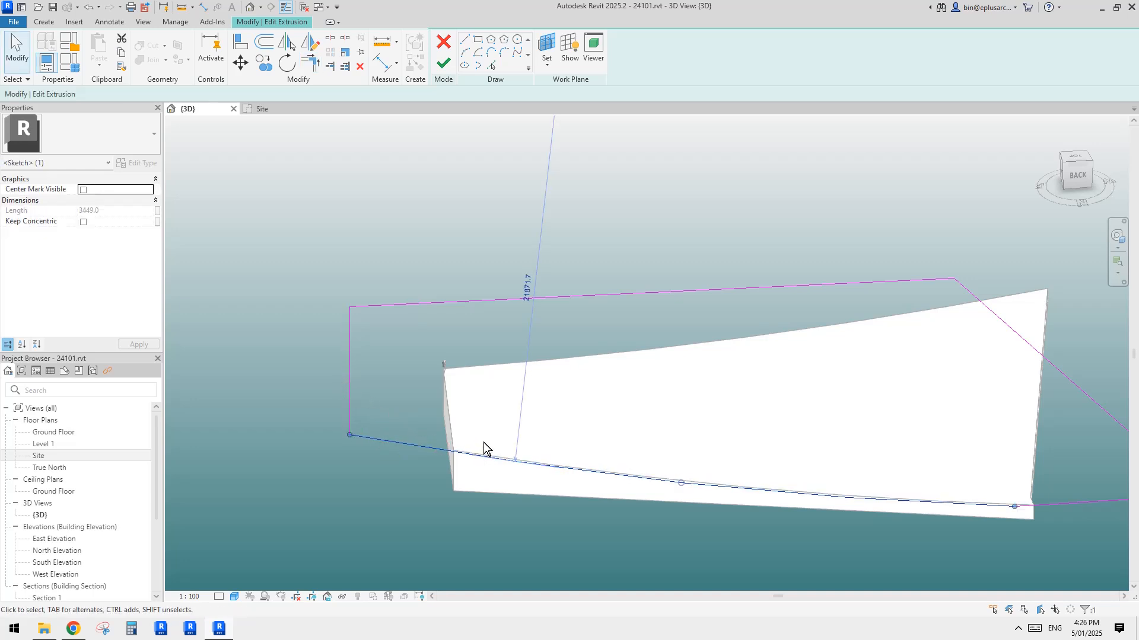
left_click_drag(453, 372, 443, 367)
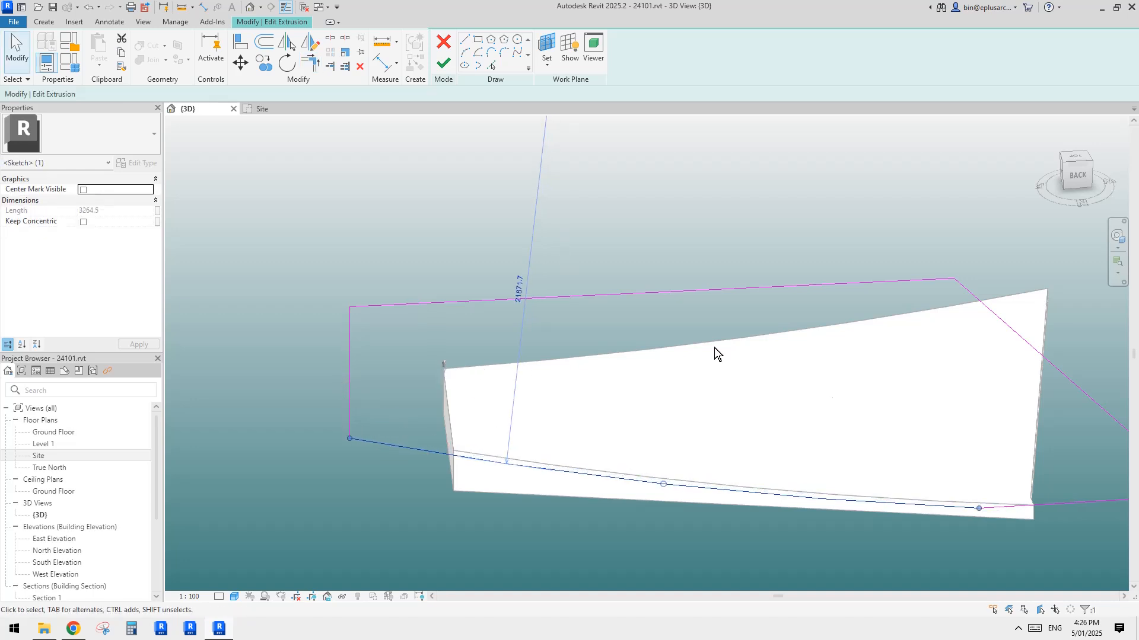
mouse_move(990, 497)
middle_mouse_down()
mouse_move(811, 471)
mouse_move(713, 471)
middle_mouse_up()
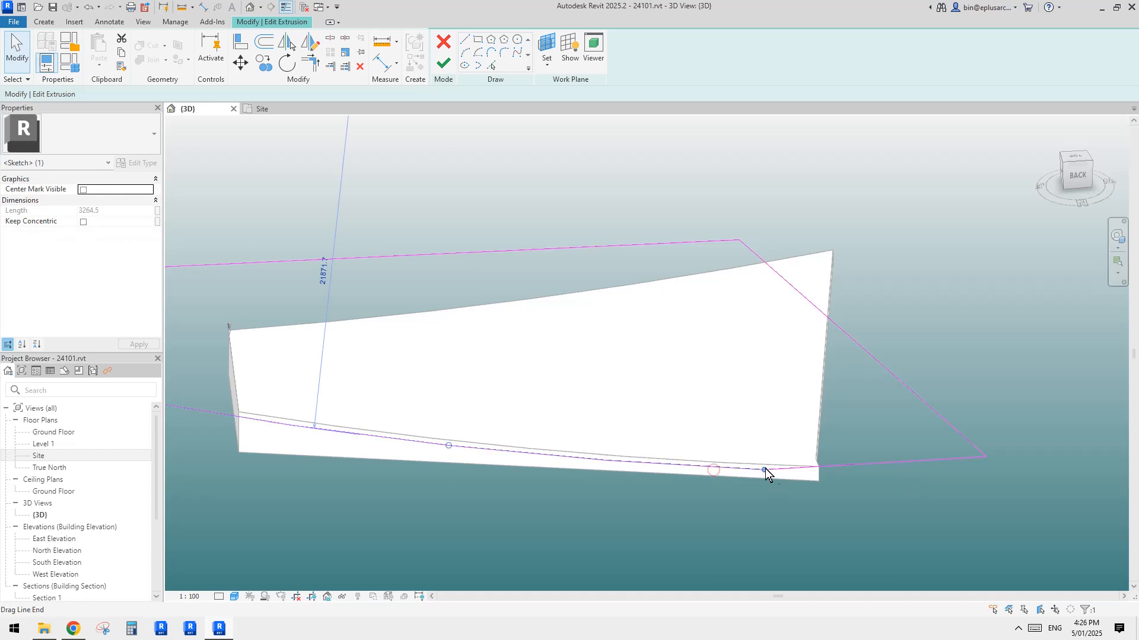
mouse_move(765, 469)
left_mouse_down()
mouse_move(873, 480)
mouse_move(889, 466)
mouse_move(768, 472)
mouse_move(865, 472)
left_mouse_up()
left_click(487, 119)
left_click(444, 63)
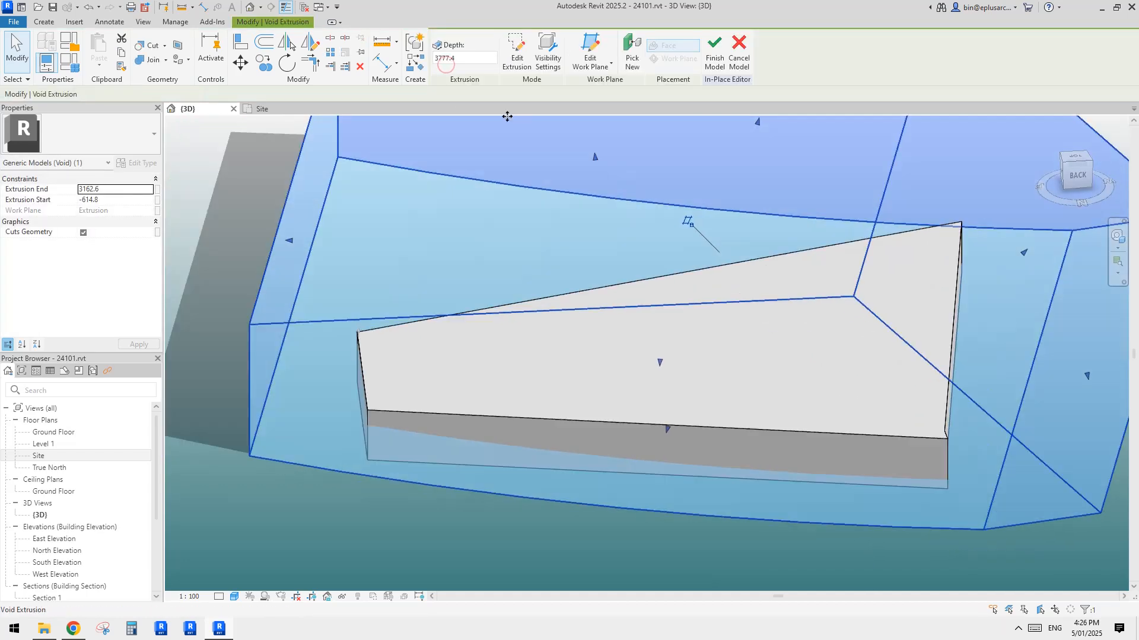
key("Escape")
left_click(439, 59)
Reopen the in-place model to check its solid and void around the thick end, and finish the model
scroll(355, 339, "up", 3)
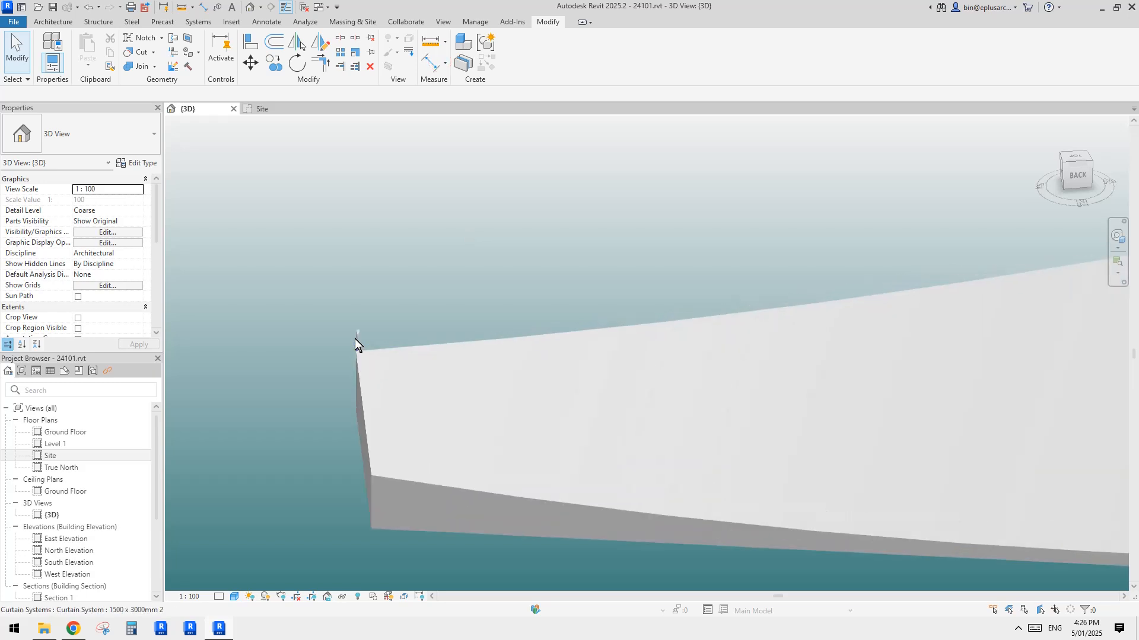
left_click(364, 363)
middle_click_drag(364, 365, 474, 243, "shift")
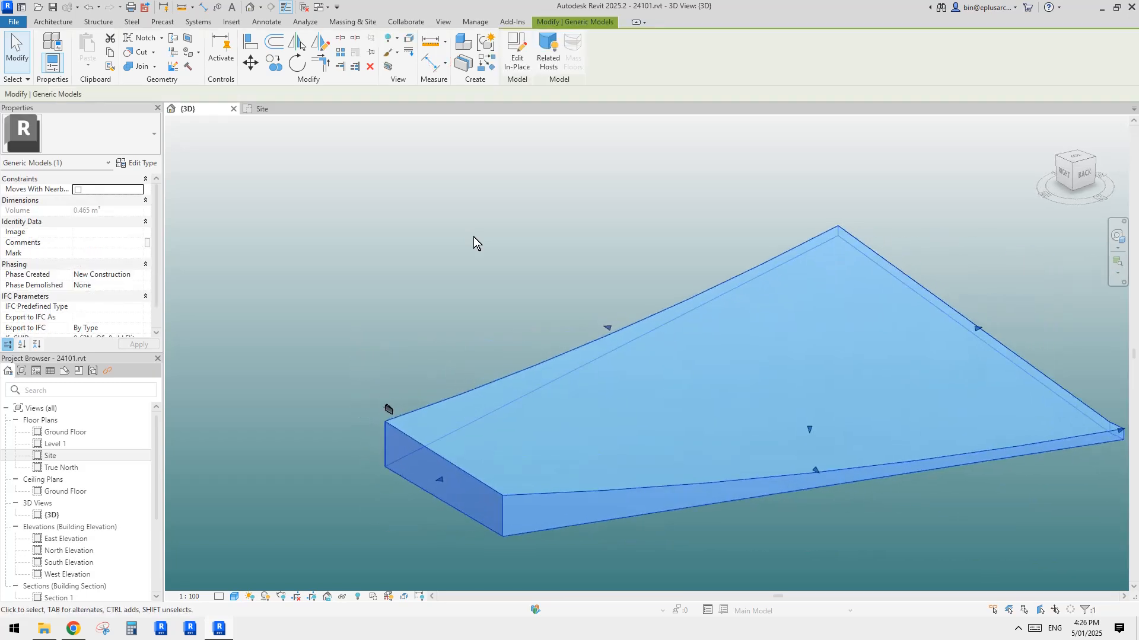
left_click(514, 59)
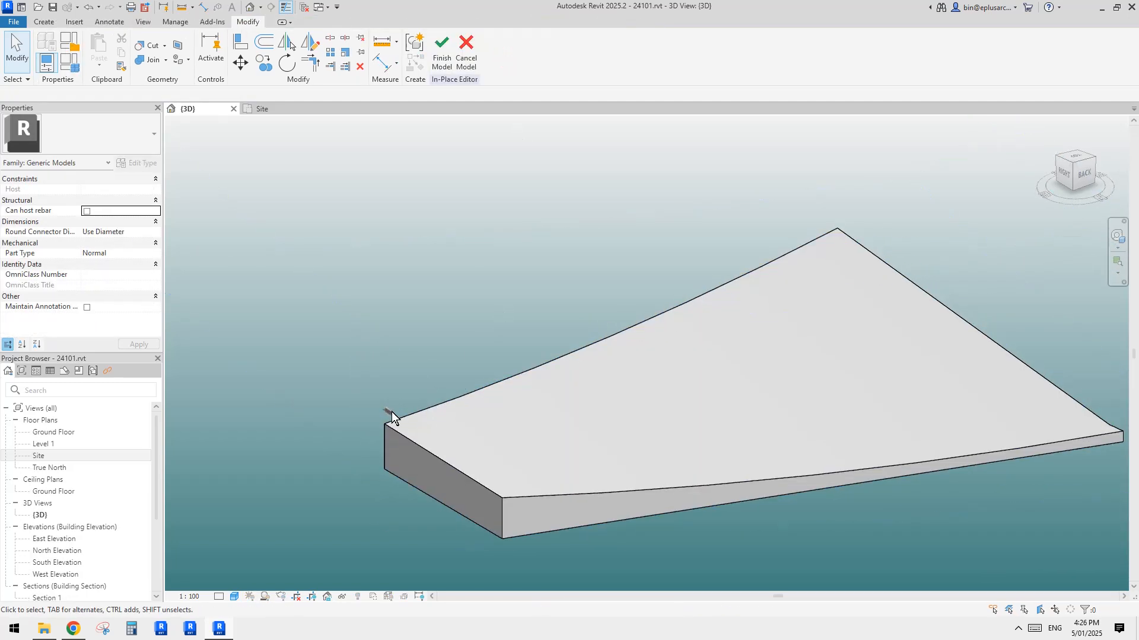
left_click(417, 404)
middle_click_drag(418, 404, 421, 285, "shift")
key("Escape")
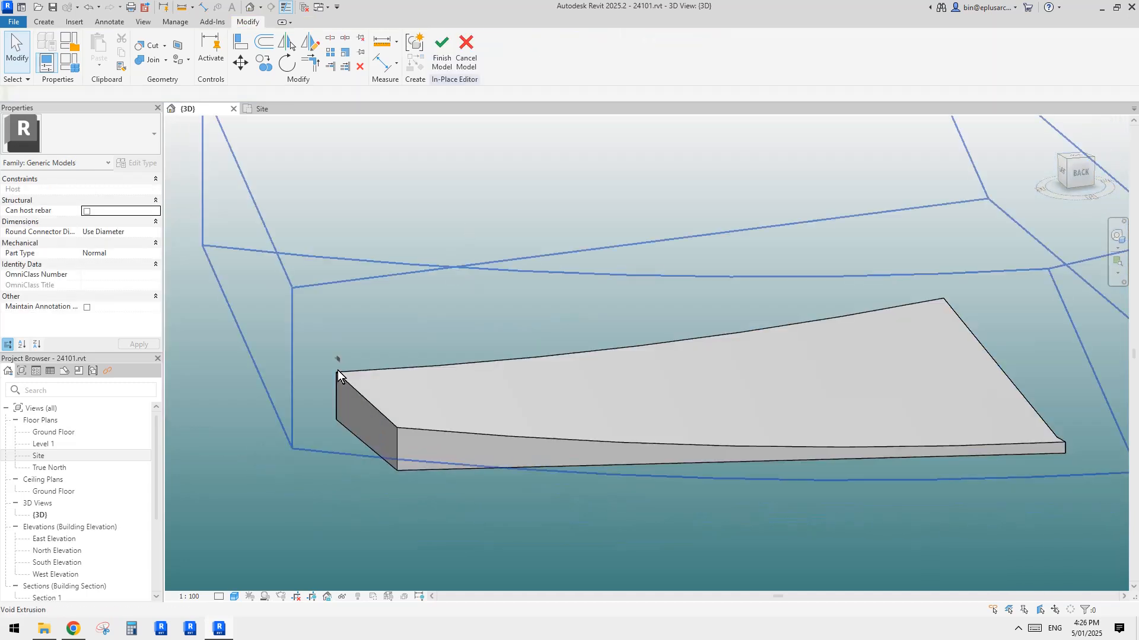
left_click(443, 69)
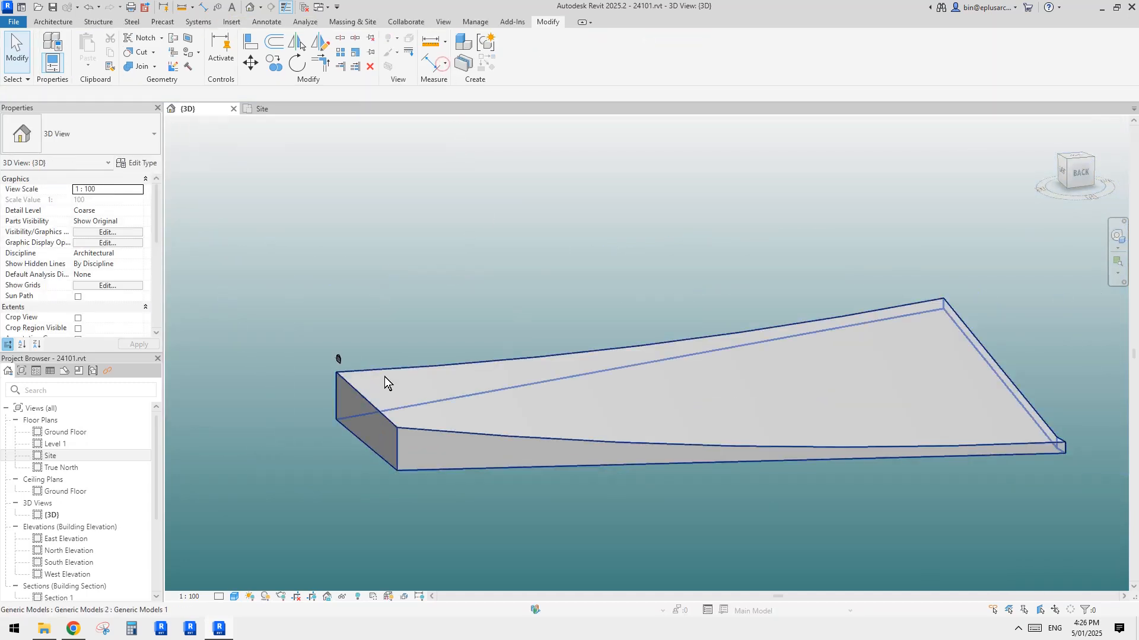
Try to update the stray curtain system at the thick corner and recreate it through its face selection
scroll(338, 368, "up", 4)
left_click(340, 343)
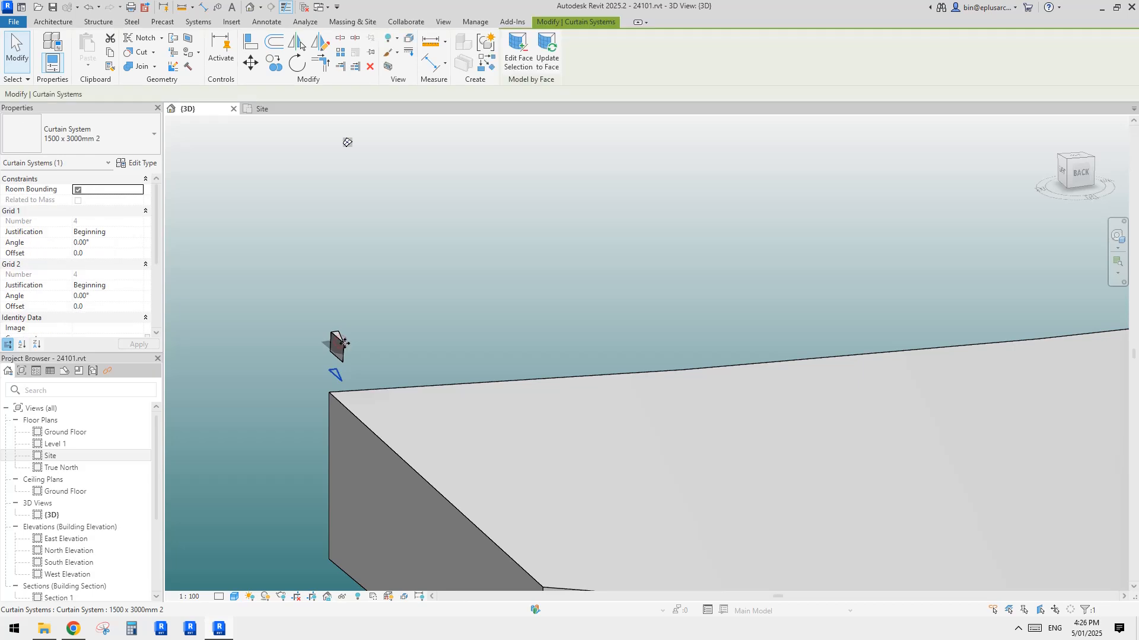
scroll(368, 356, "down", 2)
scroll(385, 364, "down", 2)
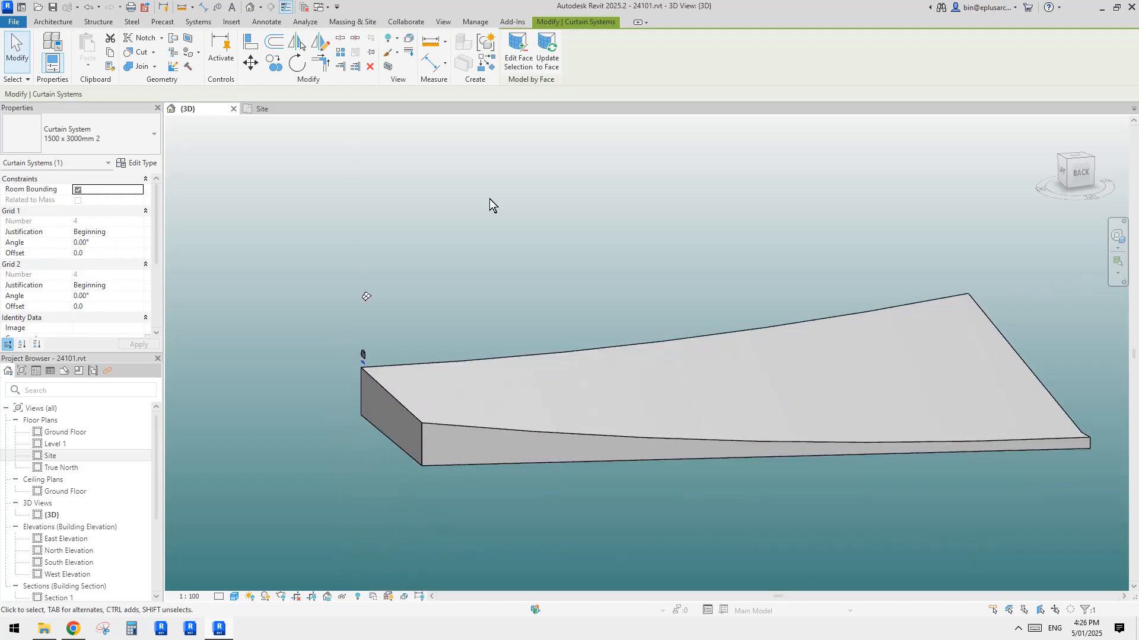
left_click(547, 62)
left_click(598, 327)
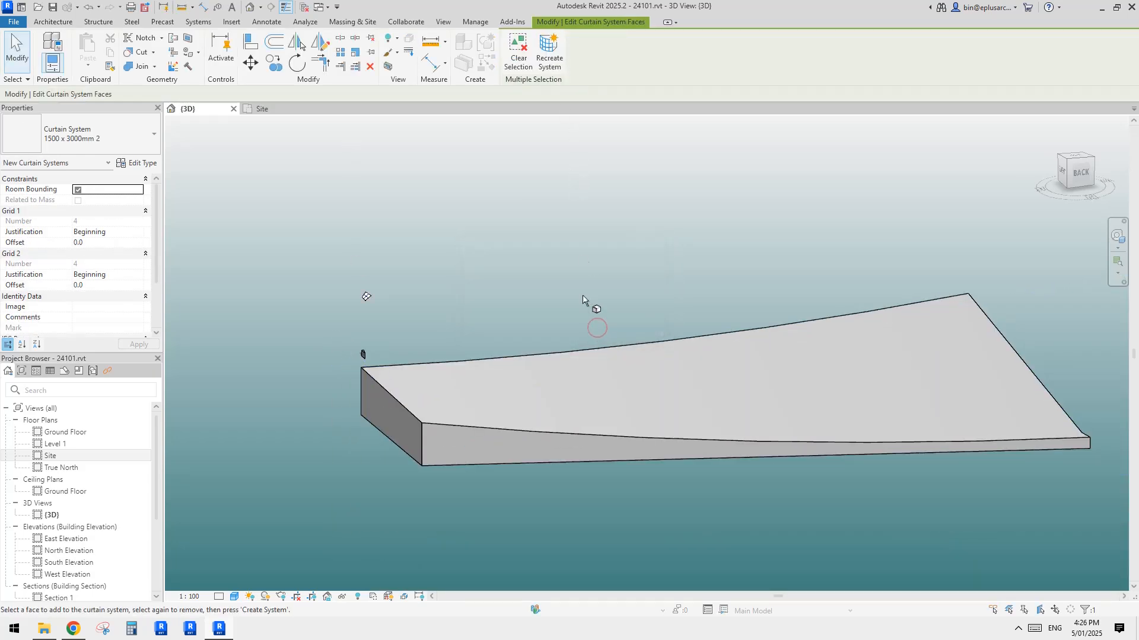
middle_click_drag(583, 198, 564, 323, "shift")
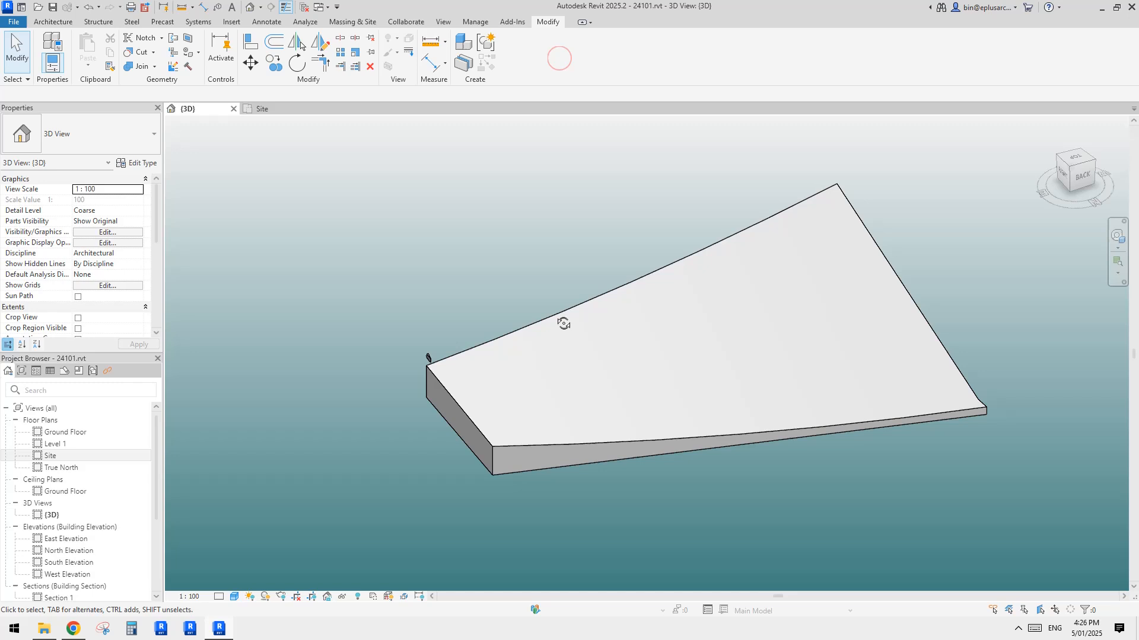
Delete the stray curtain system and create a new 1500 x 3000mm 2 curtain system on the model's curved top face
left_click(434, 362)
left_click(411, 219)
left_click(62, 24)
left_click(300, 51)
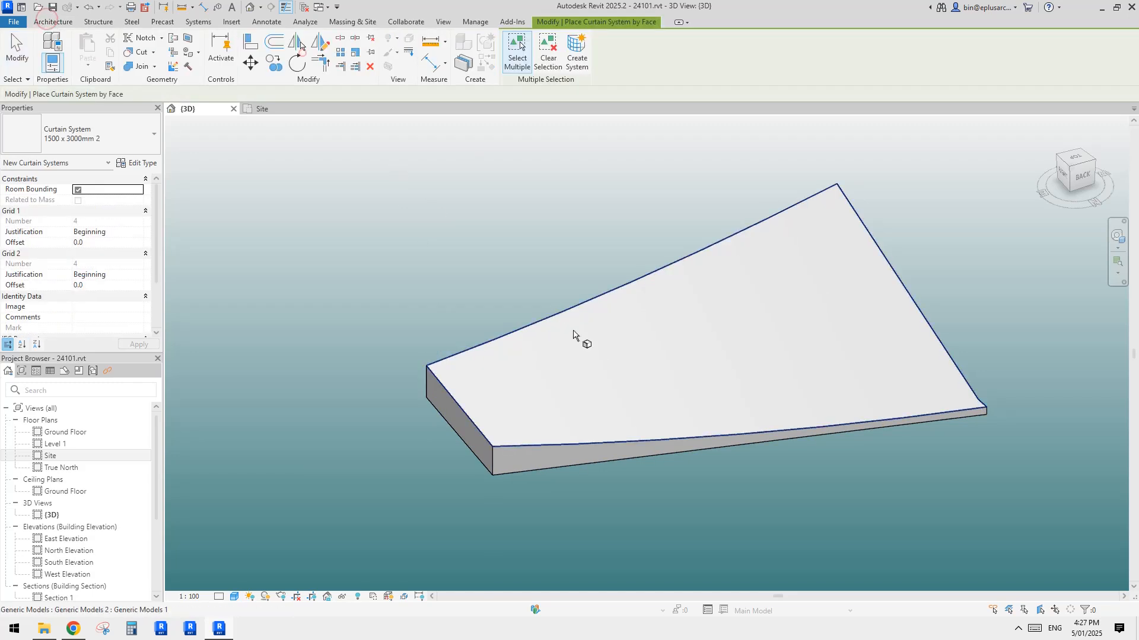
left_click(676, 364)
left_click(571, 62)
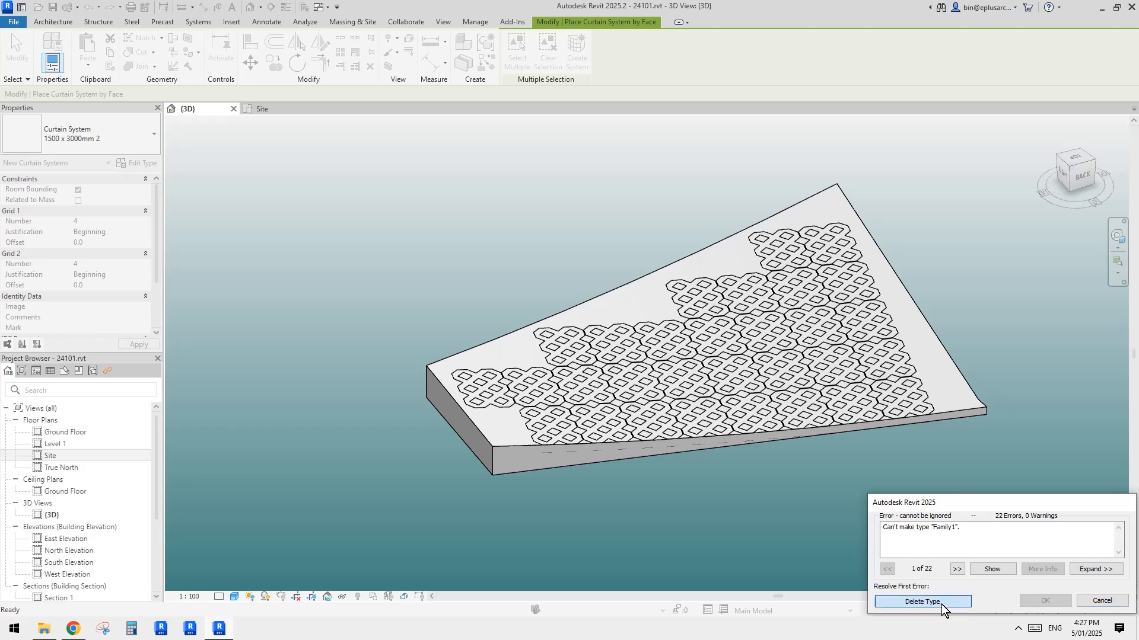
Resolve the Family1 panel errors by deleting the failing types, and end the curtain system placement
left_click(941, 603)
left_click(948, 603)
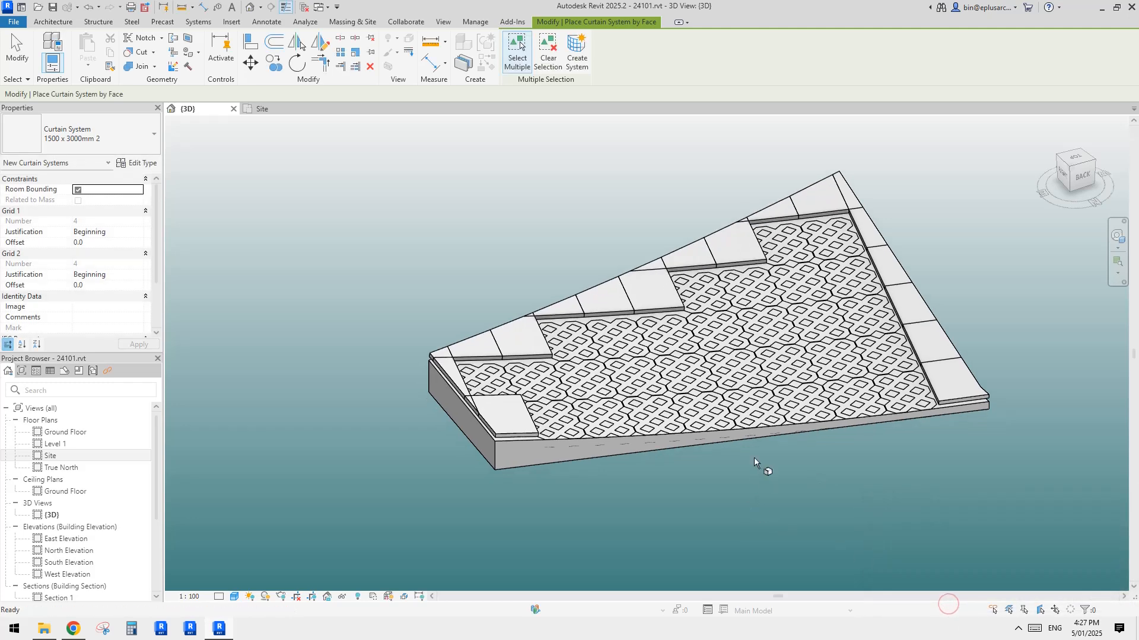
key("Escape")
Examine how the patterned panels follow the curved top face, from the thick end and from above
middle_click_drag(775, 450, 735, 394, "shift")
scroll(411, 376, "up", 5)
scroll(411, 376, "down", 5)
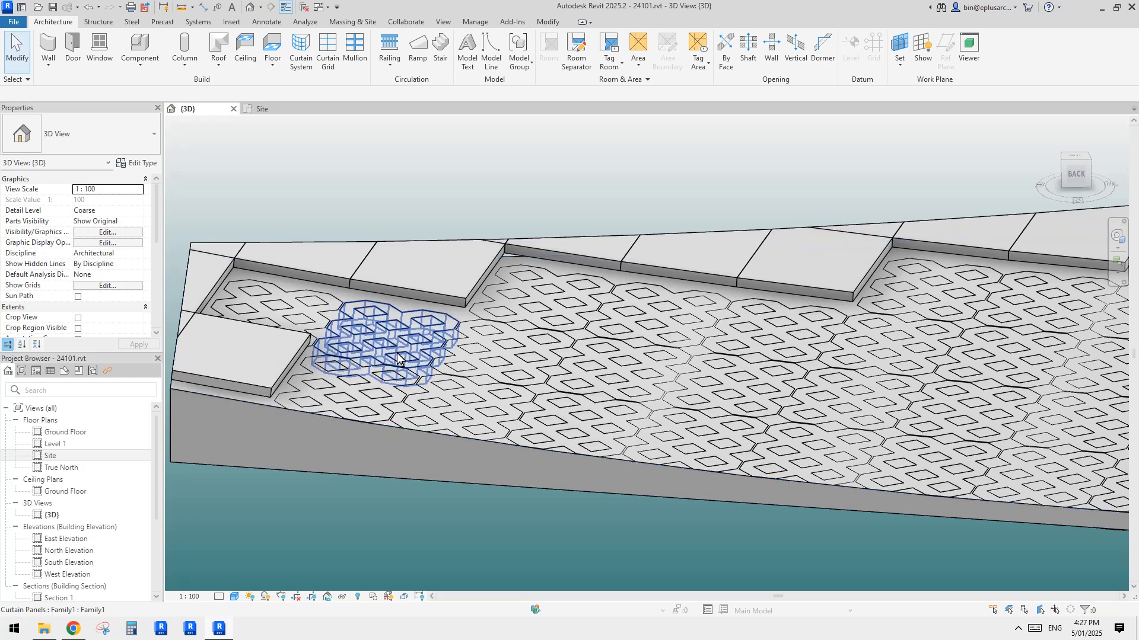
left_click(397, 353)
middle_click_drag(397, 353, 619, 337, "shift")
middle_click_drag(514, 318, 622, 396, "shift")
scroll(92, 285, "down", 1)
key("Escape")
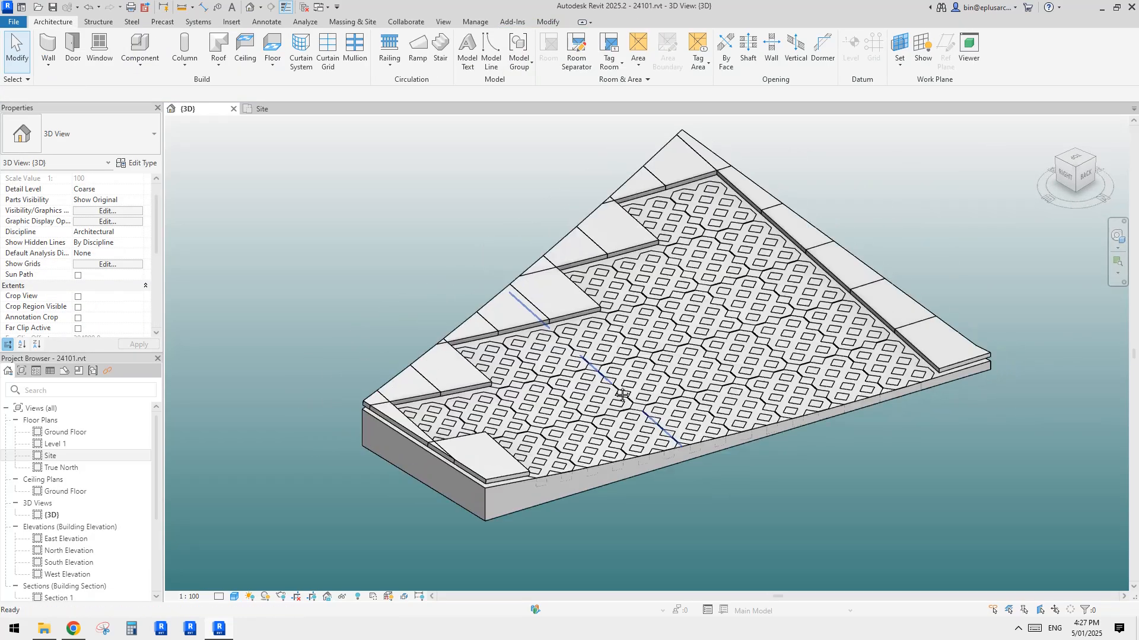
middle_click_drag(761, 388, 750, 397)
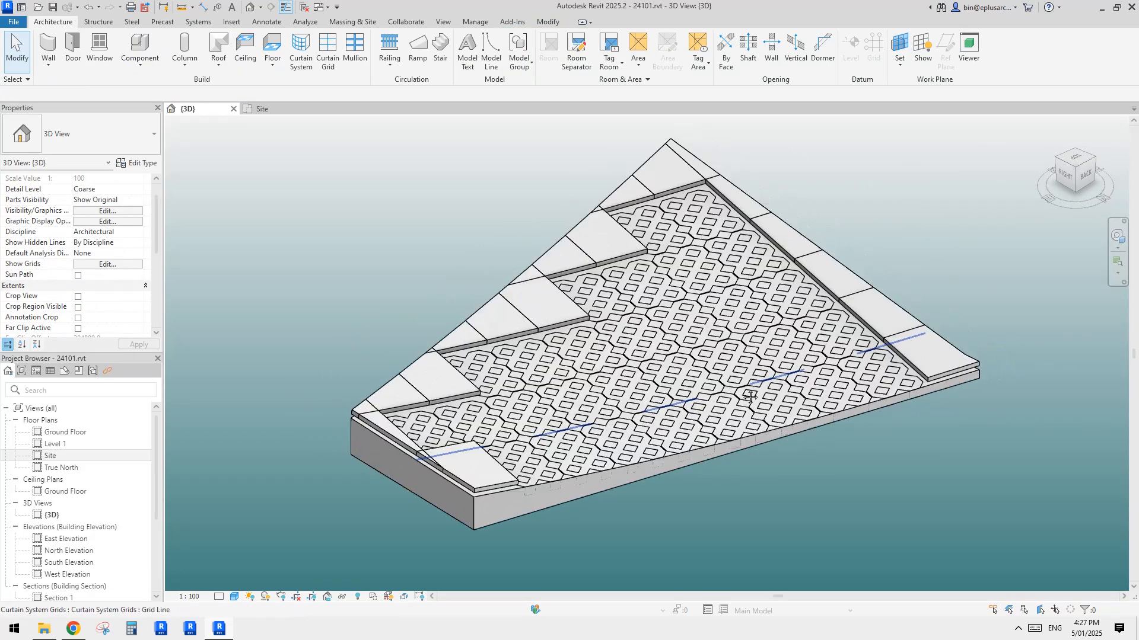
Select the whole curtain system and one plain edge panel to examine their extents and types
key("Tab")
left_click(491, 426)
scroll(550, 442, "down", 1)
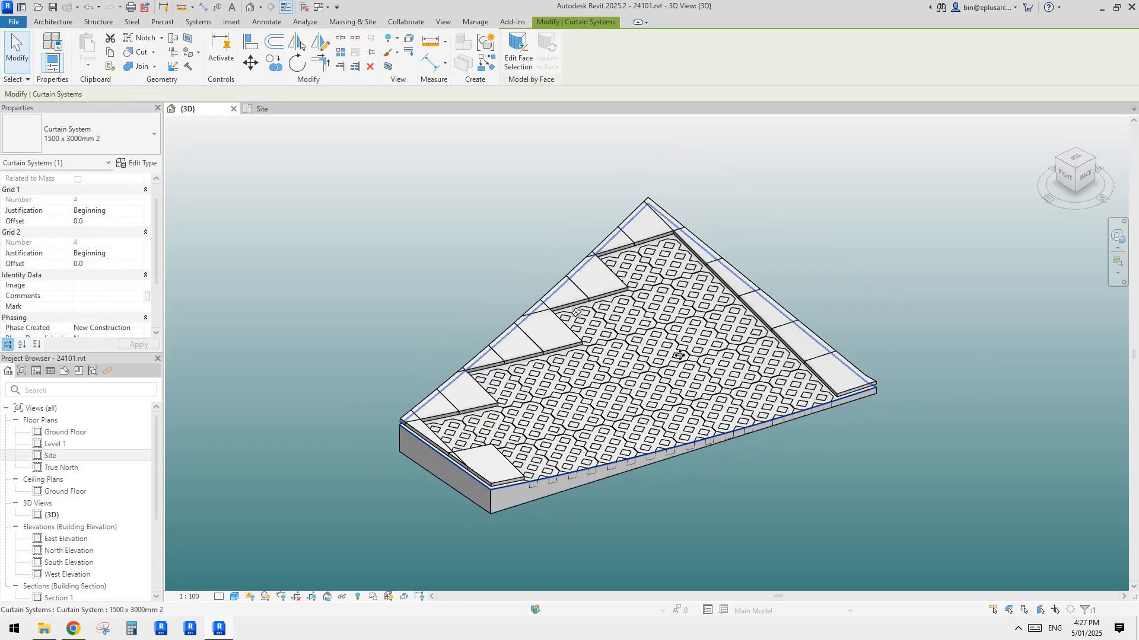
middle_click_drag(679, 355, 796, 423, "shift")
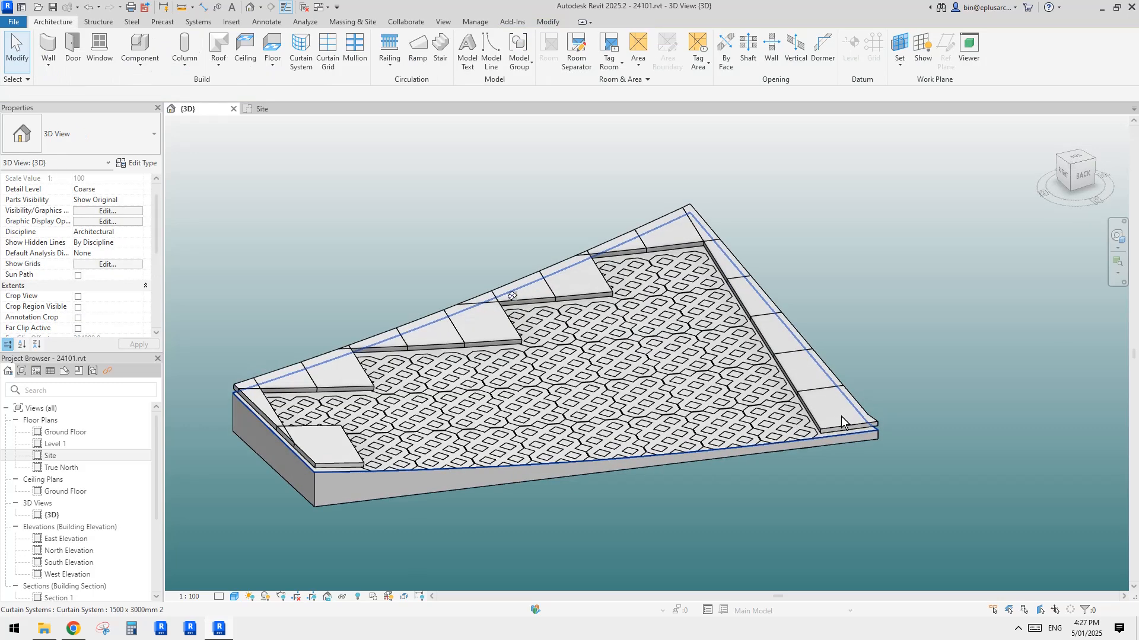
middle_click_drag(495, 301, 645, 291, "shift")
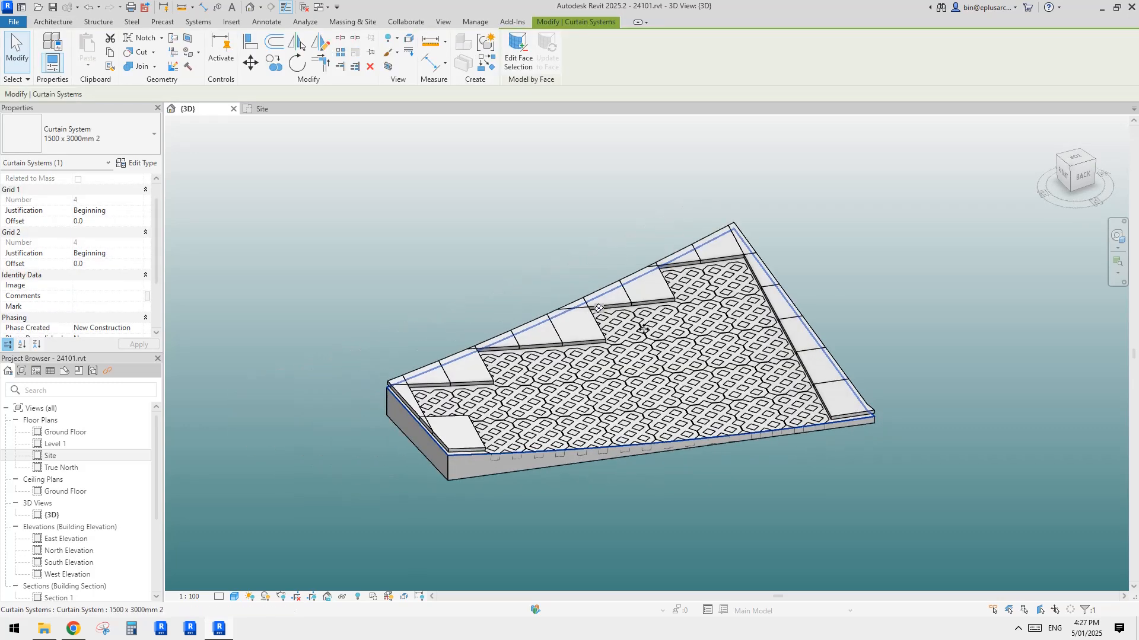
scroll(705, 331, "down", 2)
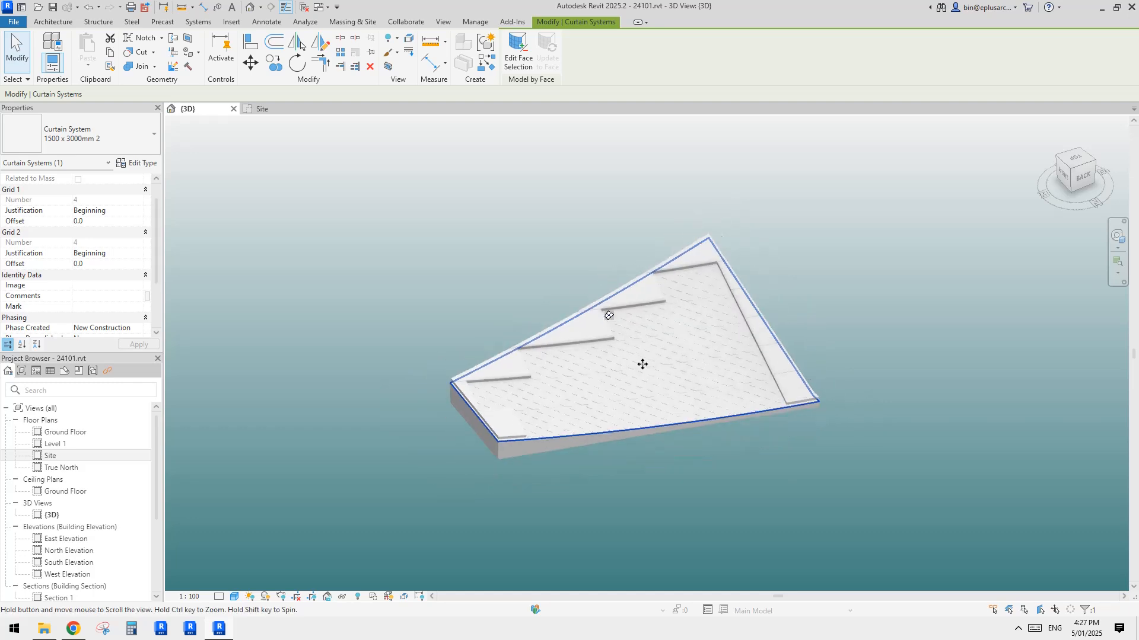
scroll(677, 303, "up", 2)
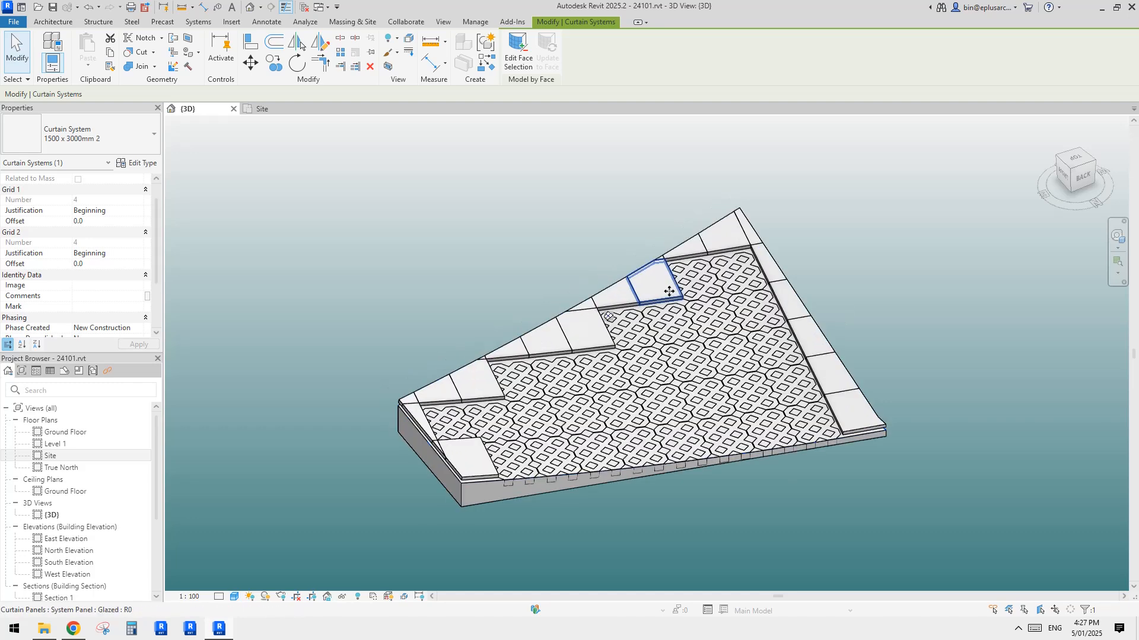
left_click(663, 286)
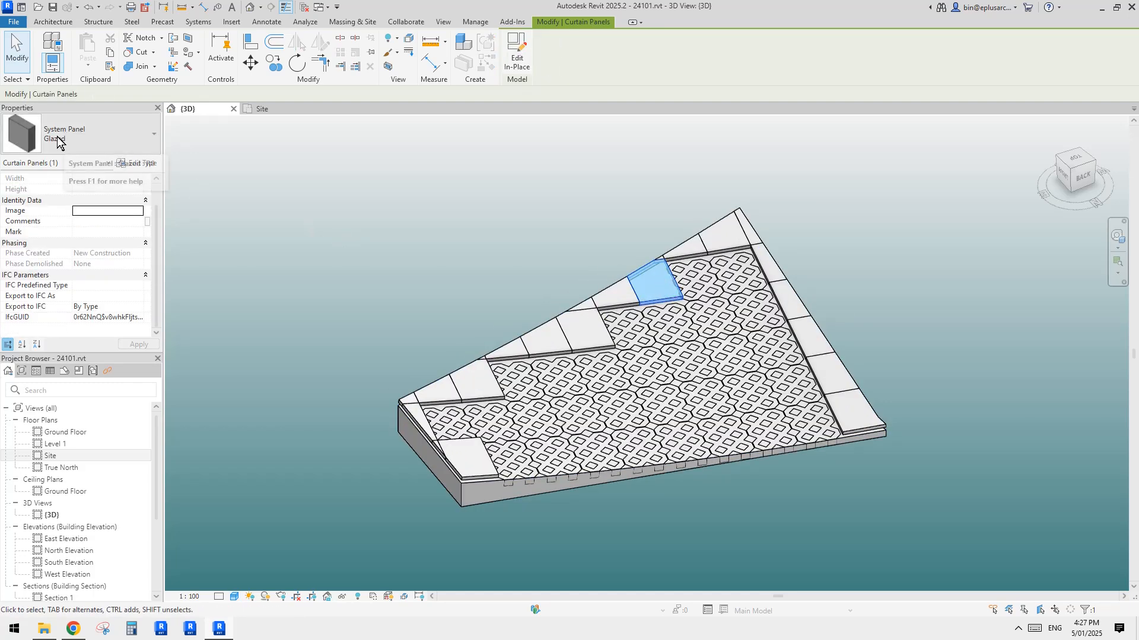
Examine the other paver test models around the curved one, including the free-form and hexagonal ones
scroll(624, 285, "down", 2)
left_click(581, 263)
scroll(581, 263, "down", 3)
mouse_move(582, 263)
middle_mouse_down("shift")
mouse_move(724, 255)
mouse_move(665, 223)
mouse_move(595, 269)
middle_mouse_up("shift")
scroll(653, 286, "up", 5)
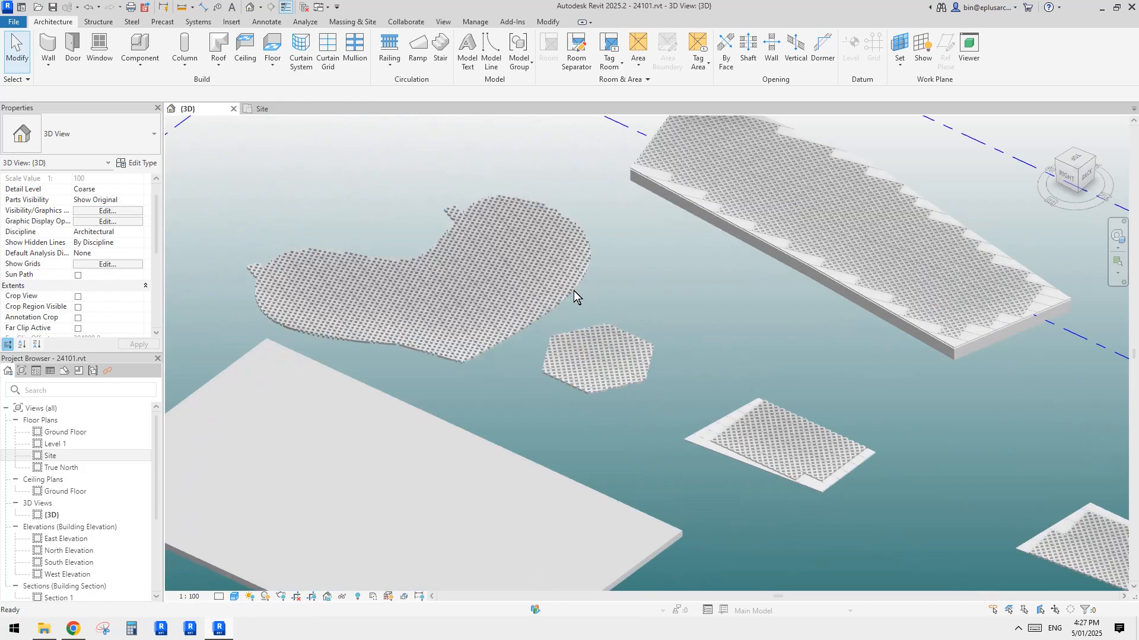
Copy the hexagonal paver mass to the empty area beyond the other paved surfaces
left_click(711, 244)
left_click(710, 243)
middle_click_drag(710, 243, 642, 333)
scroll(641, 333, "up", 1)
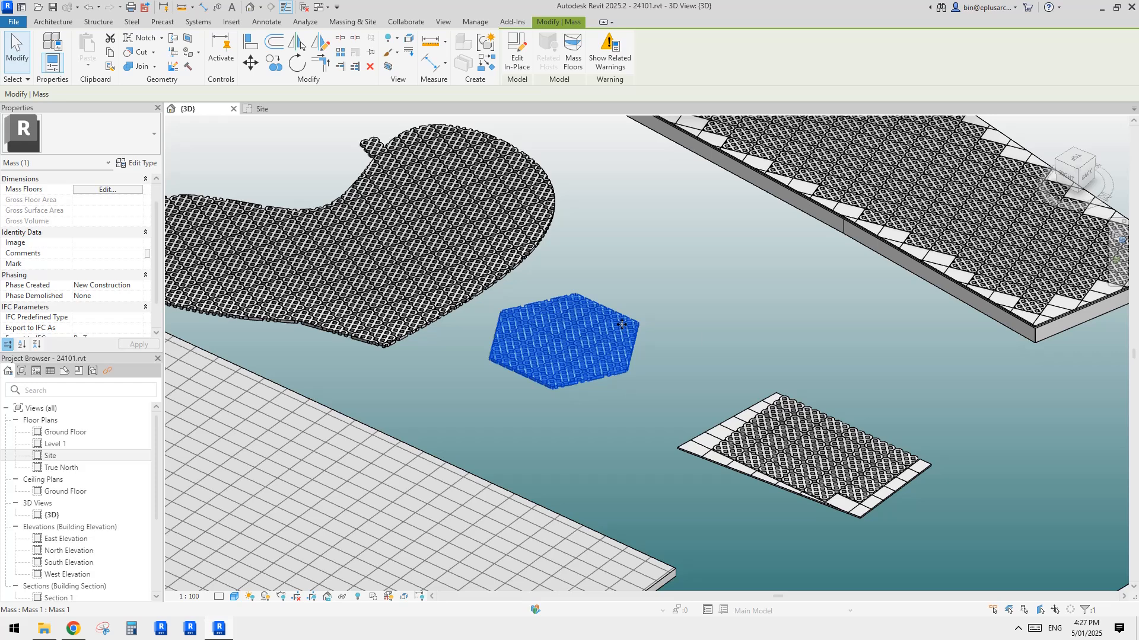
key("Escape")
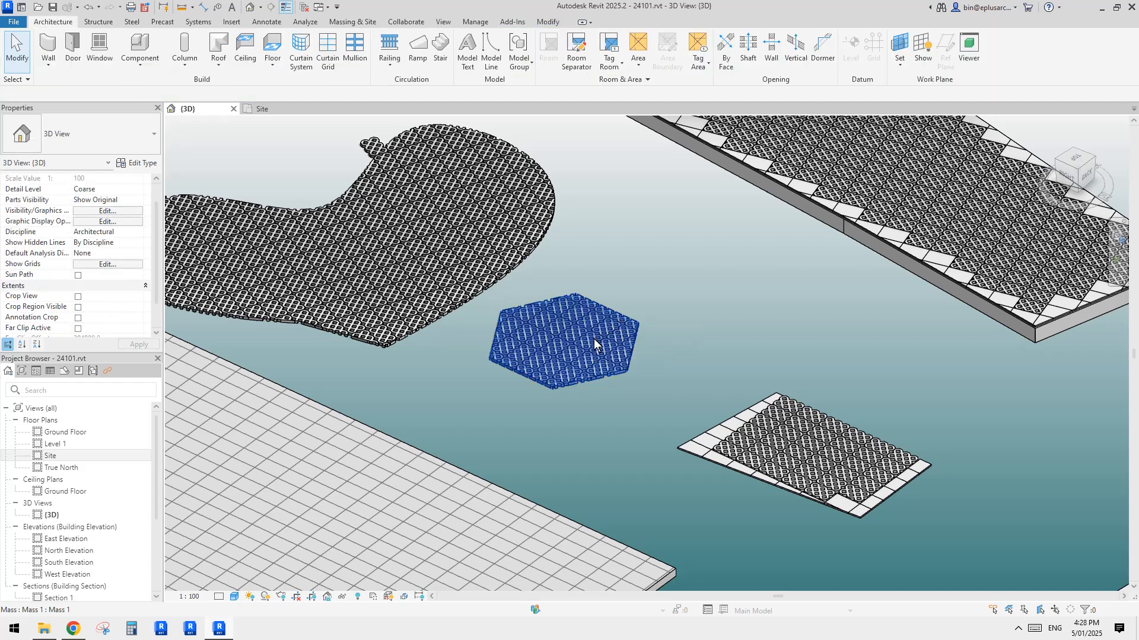
left_click(593, 339)
scroll(587, 347, "down", 4)
key("Escape")
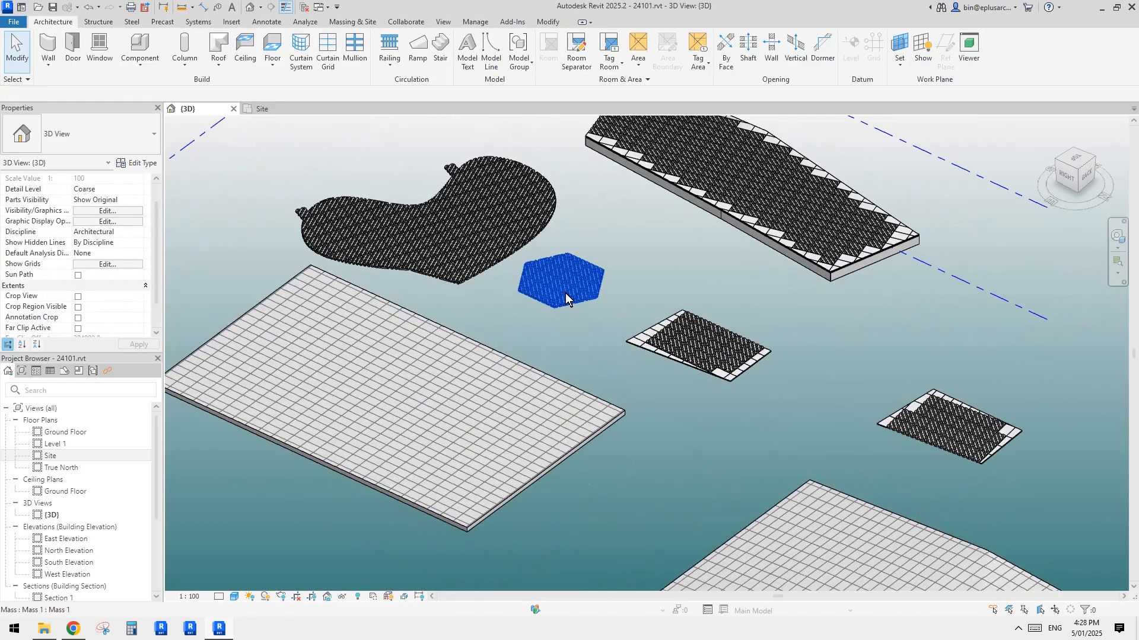
left_click(564, 295)
key("m")
key("v")
left_click(587, 301)
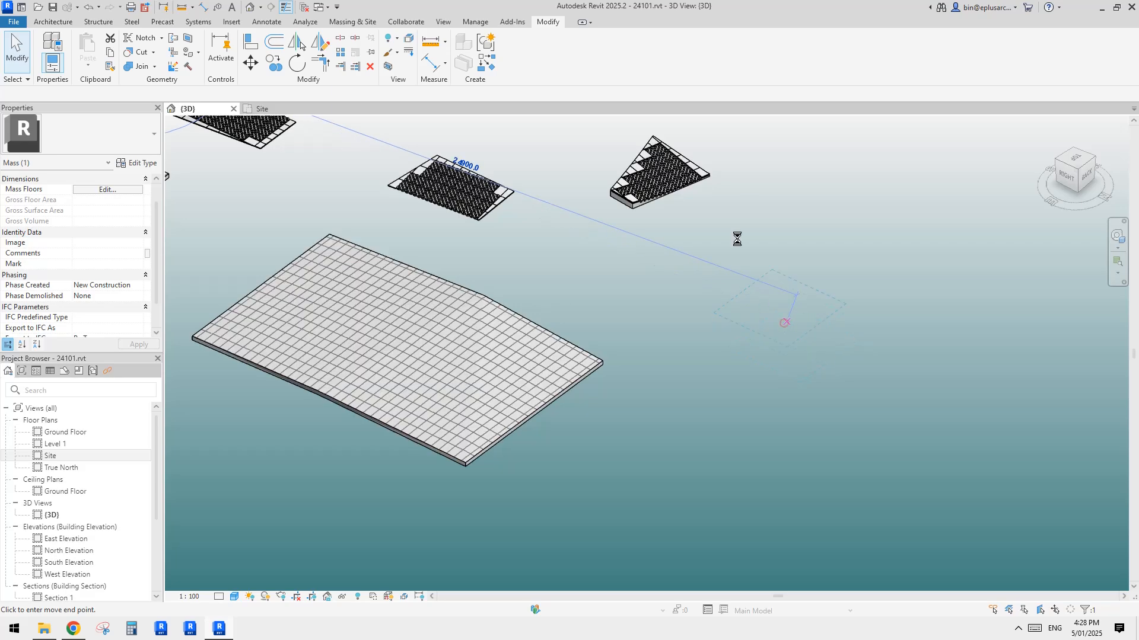
left_click(793, 312)
Open the relocated hexagonal mass for in-place editing and delete the divided surface carrying its paver pattern
scroll(792, 291, "up", 6)
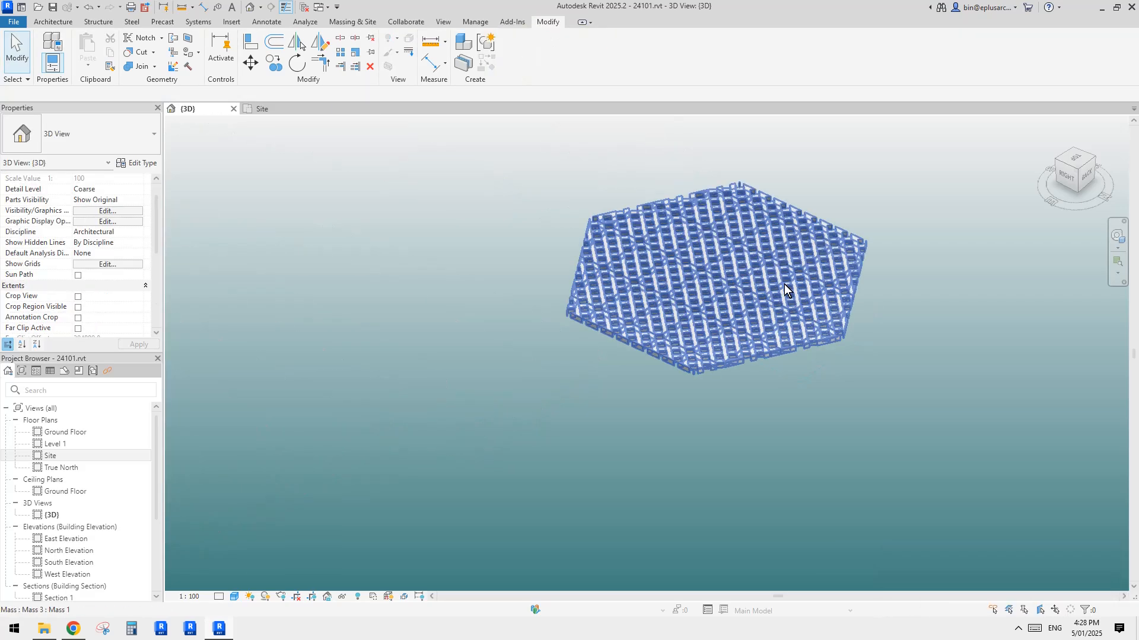
double_click(611, 165)
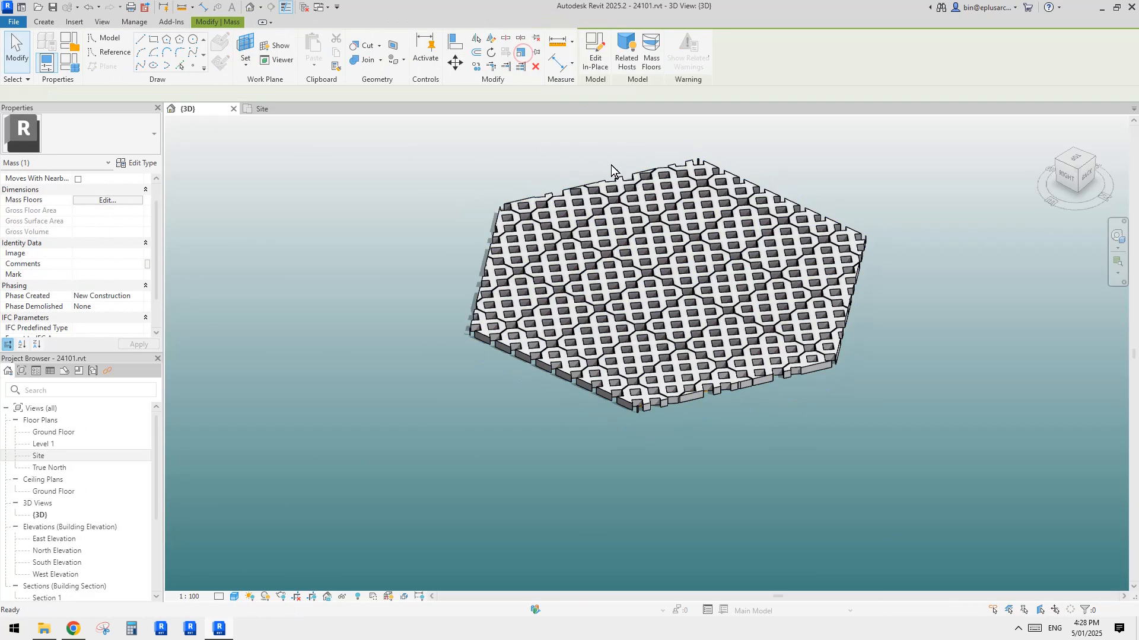
left_click(617, 255)
middle_click_drag(617, 255, 541, 267, "shift")
key("Delete")
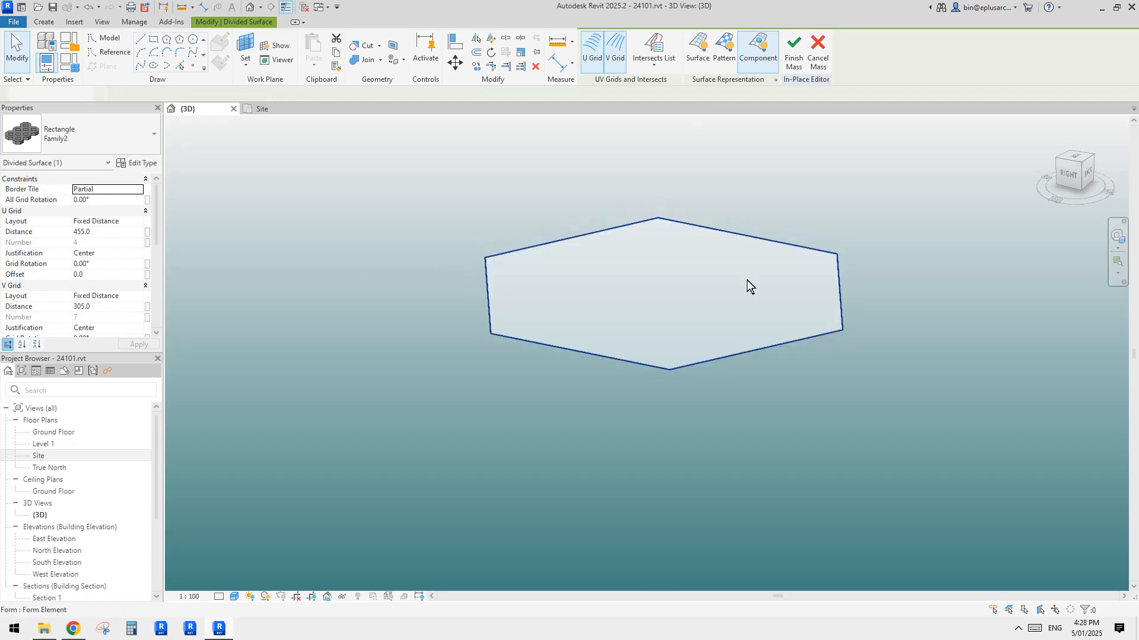
Pull the plain hexagonal face vertically to turn it into a solid hexagonal block
middle_click_drag(735, 279, 706, 294, "shift")
left_click(723, 300)
scroll(717, 266, "up", 2)
left_click_drag(693, 264, 691, 211)
left_click(960, 284)
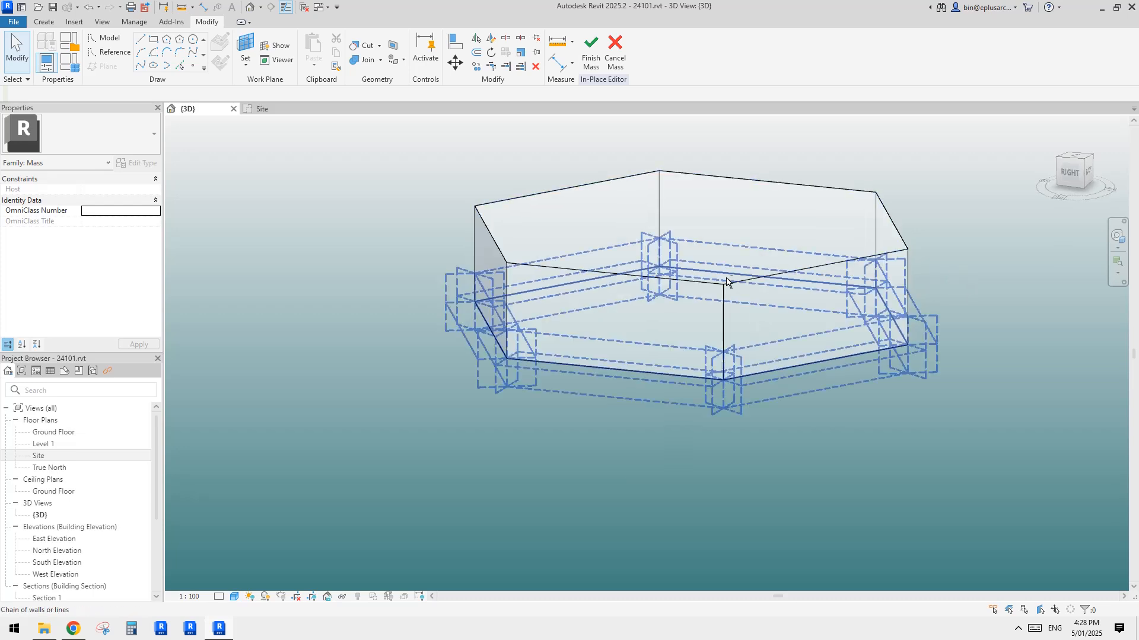
Set the work plane to the front vertical side face of the hexagonal block
middle_click_drag(767, 307, 787, 253, "shift")
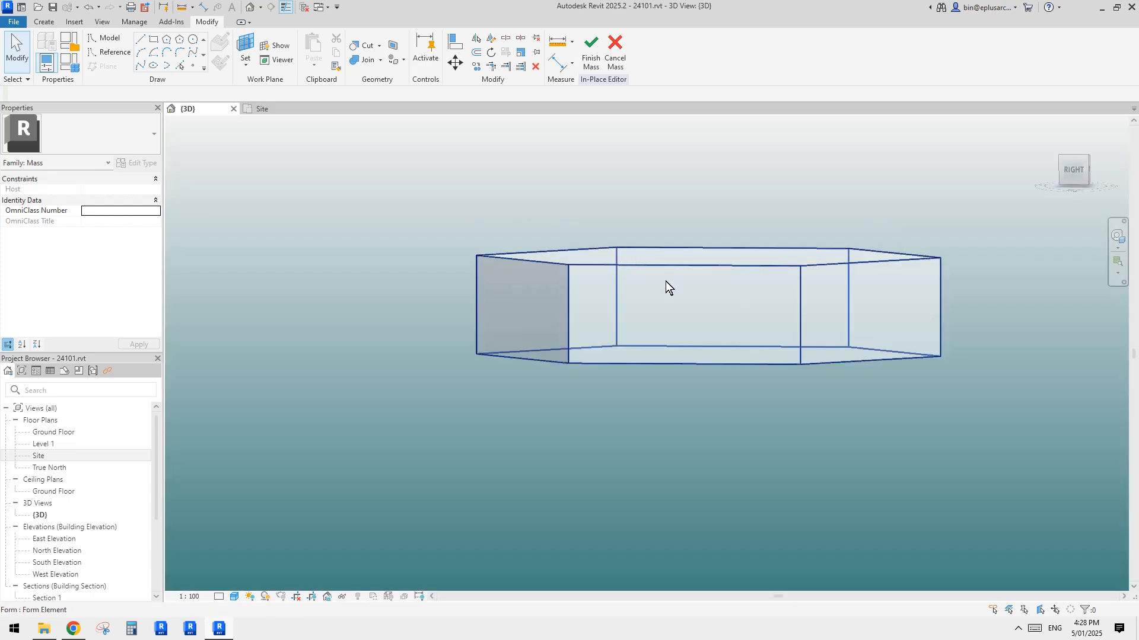
middle_click_drag(663, 305, 777, 294, "shift")
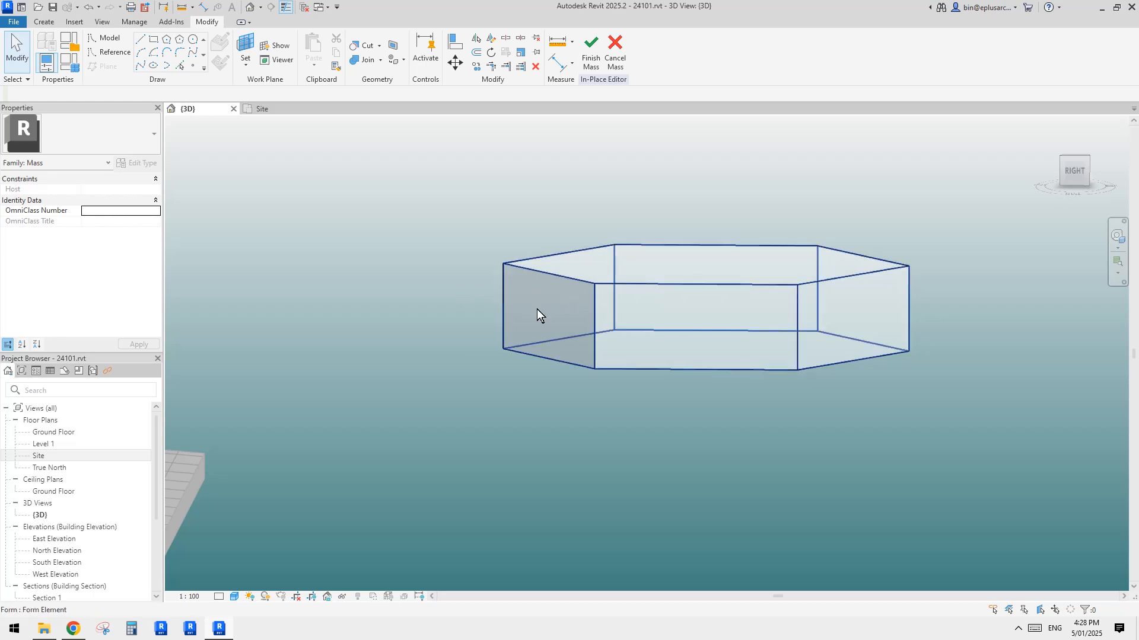
middle_click_drag(869, 312, 816, 330, "shift")
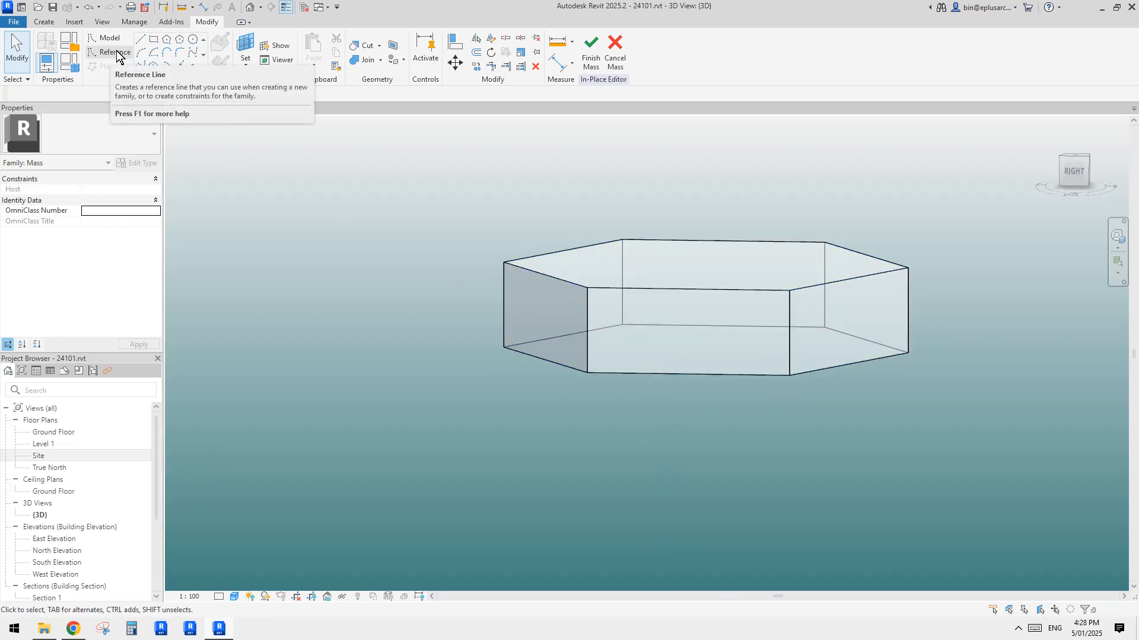
middle_click_drag(736, 332, 698, 335, "shift")
left_click(244, 50)
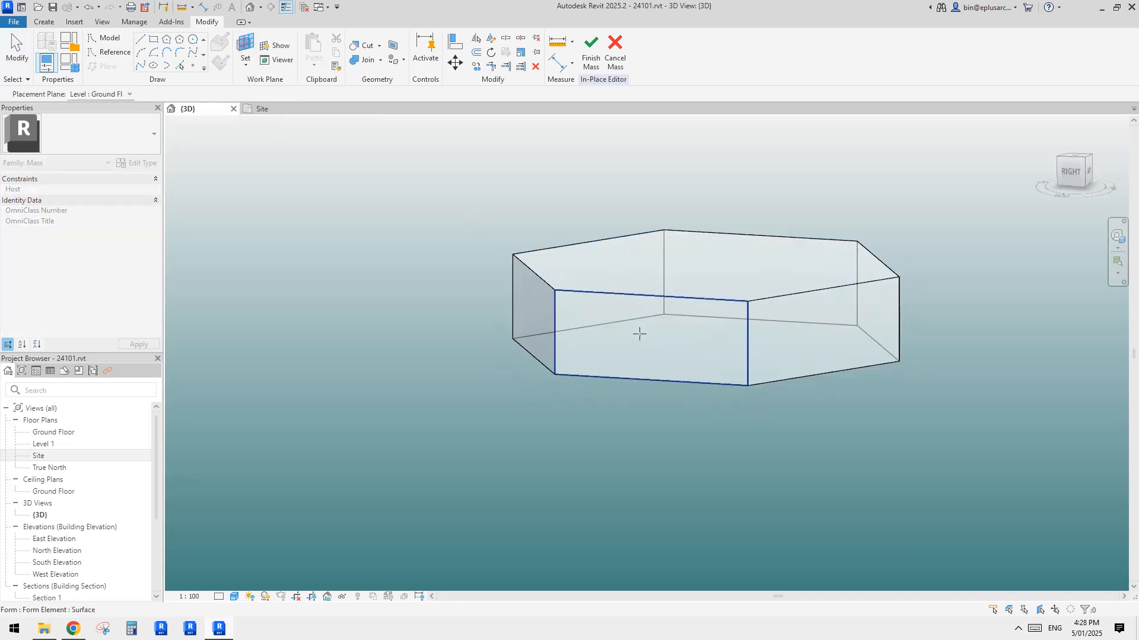
left_click(683, 339)
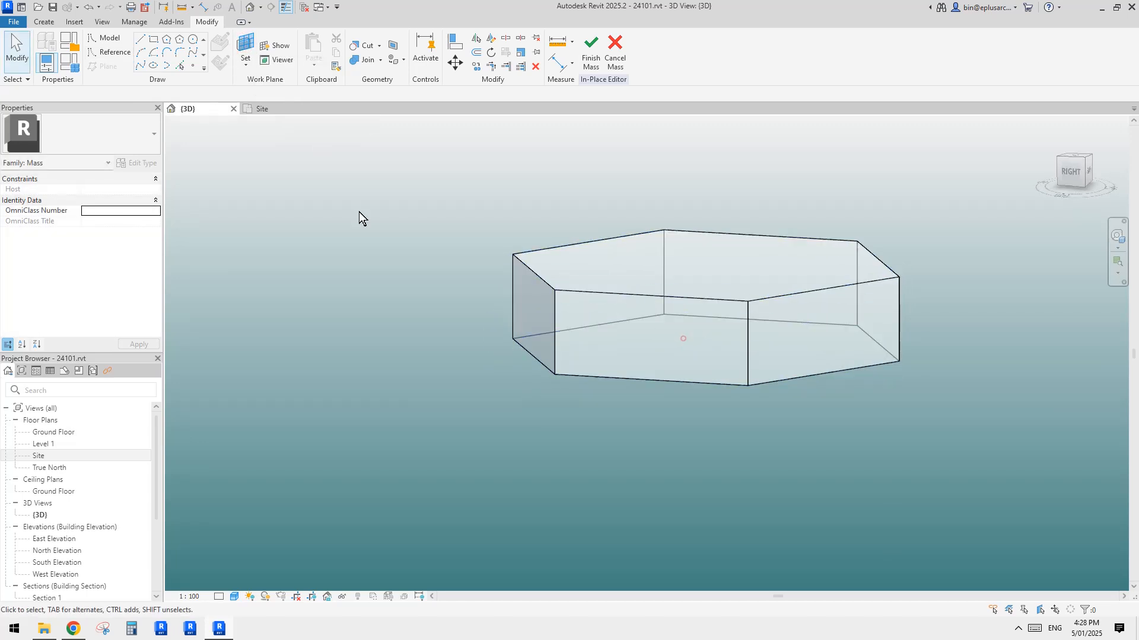
Draw two connected reference-line arcs across the front side face, extending past both ends of the block
left_click(107, 53)
left_click(143, 52)
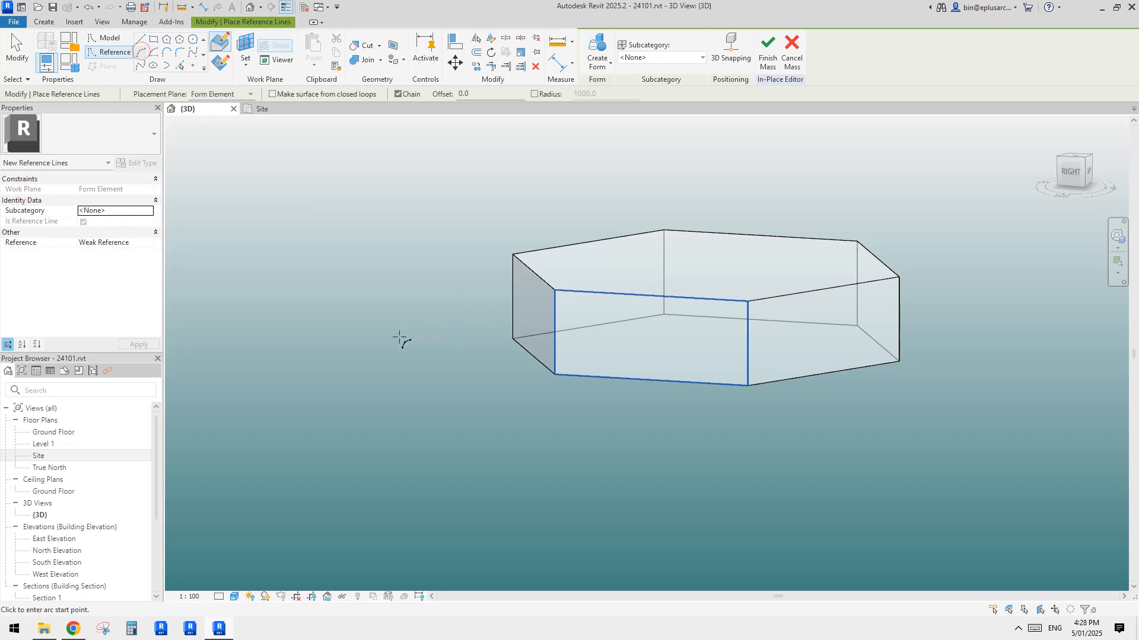
left_click(642, 312)
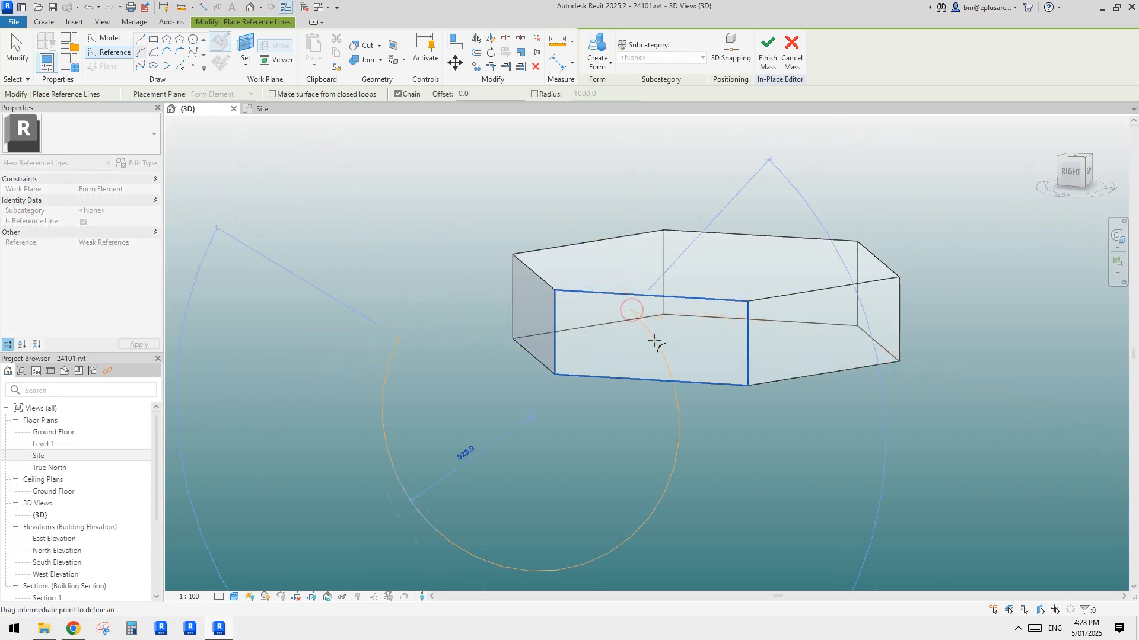
left_click(537, 328)
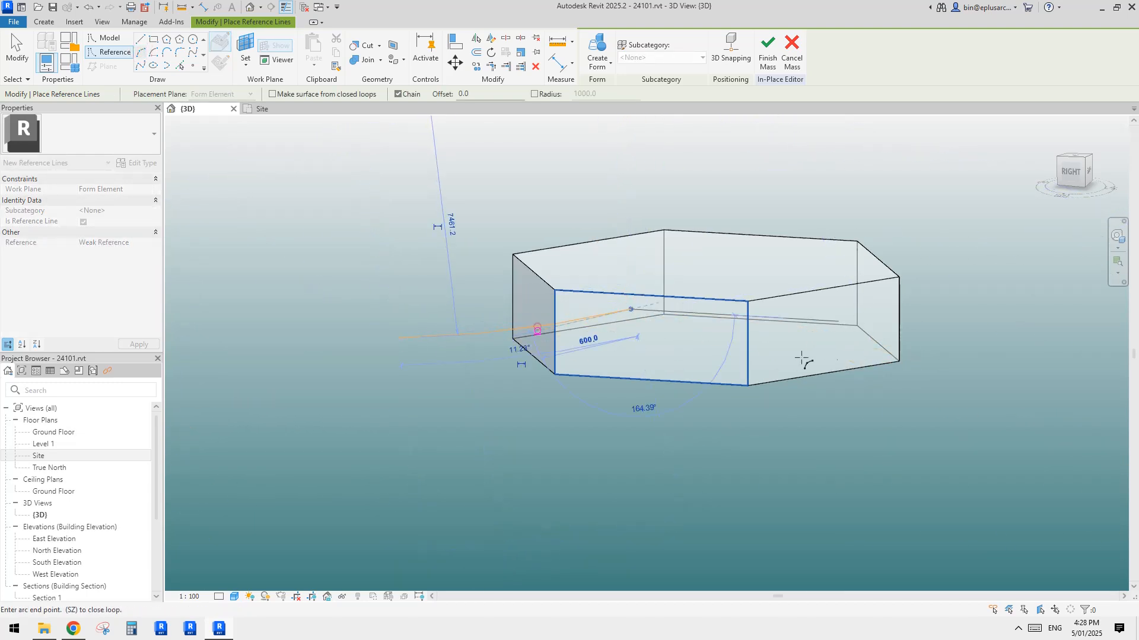
left_click(984, 381)
left_click(829, 350)
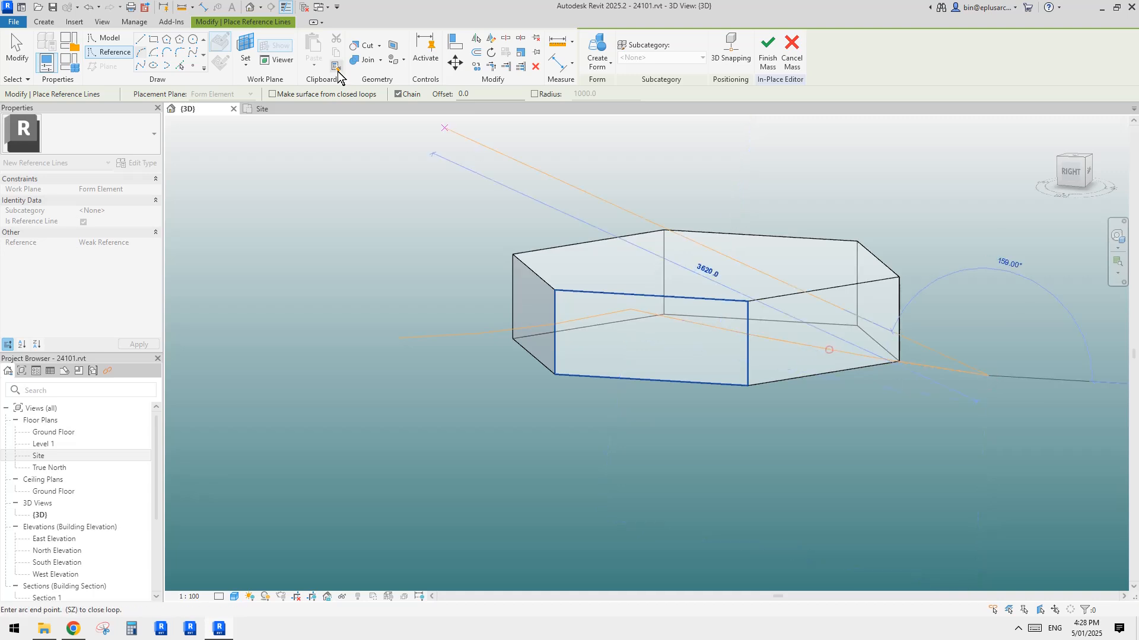
Close the arc profile below the block with three straight reference lines
left_click(143, 43)
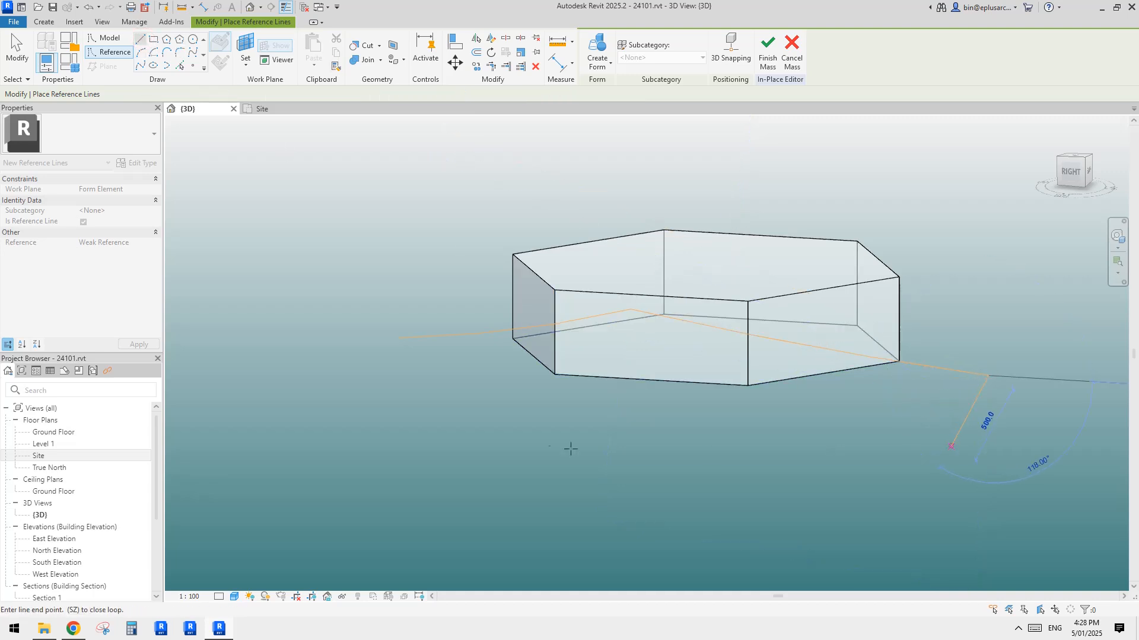
left_click(950, 446)
left_click(456, 427)
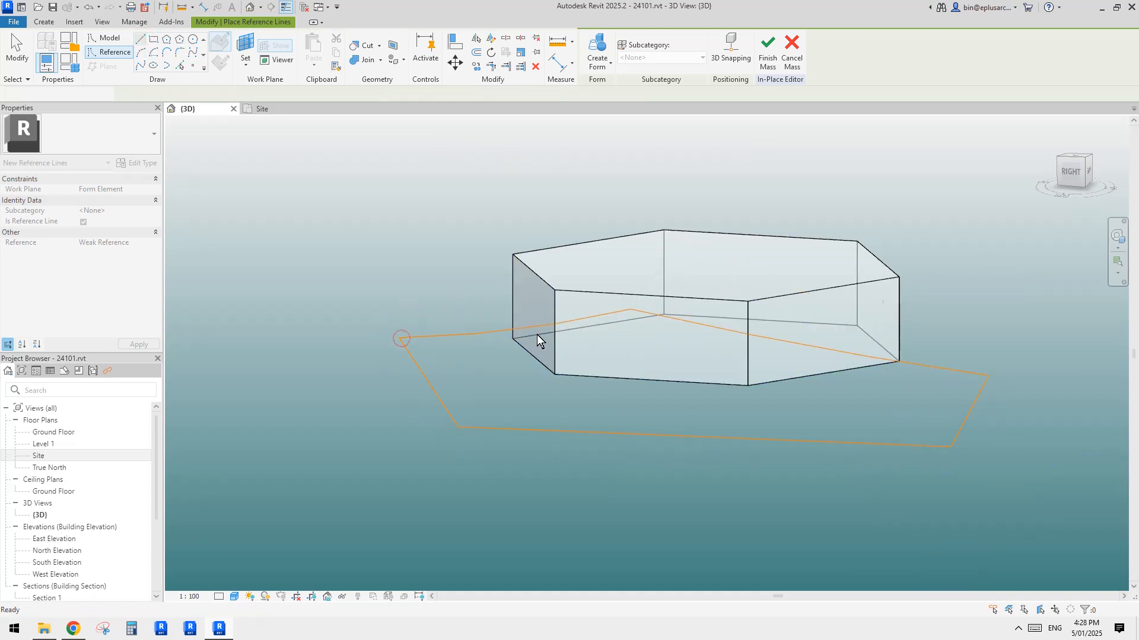
key("Escape")
key("Escape")
Create a void form from the closed reference-line profile
middle_click_drag(485, 333, 880, 433, "shift")
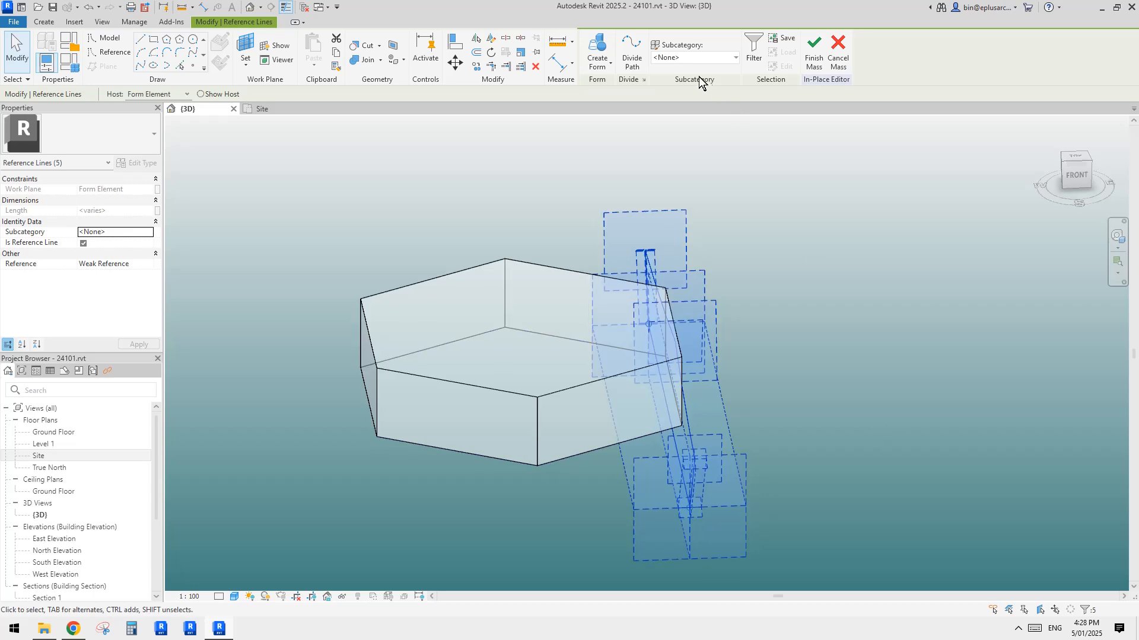
left_click(603, 67)
left_click(604, 111)
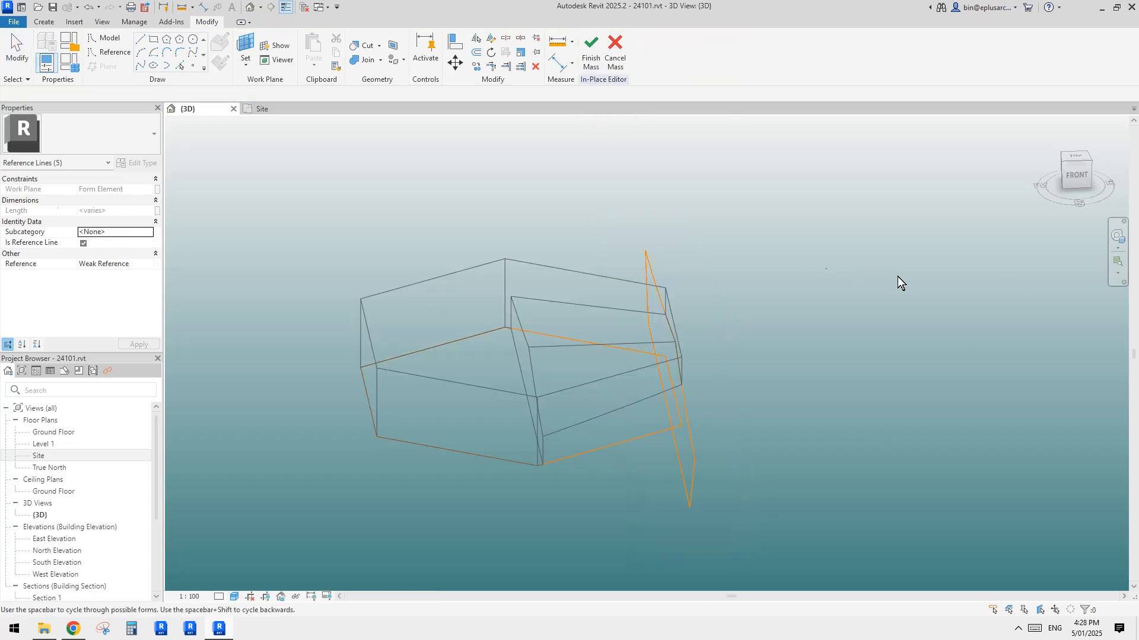
middle_click_drag(905, 303, 889, 290, "shift")
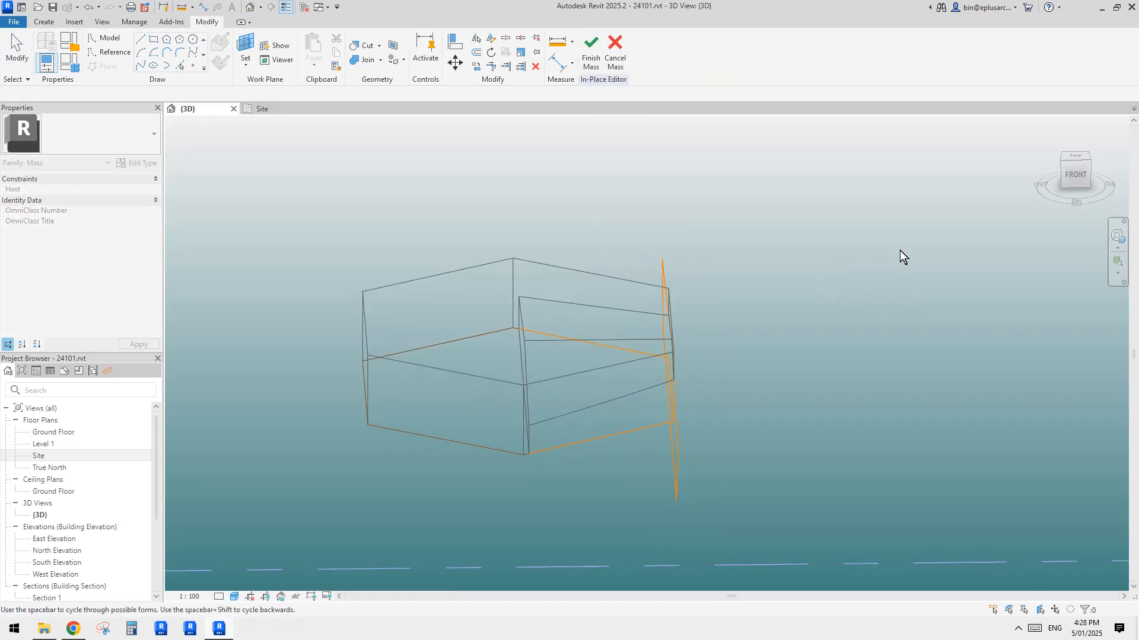
left_click(900, 221)
Stretch the void form through the entire hexagonal block, about 2250 mm deep, to cut it
middle_click_drag(789, 314, 617, 437, "shift")
left_click(551, 447)
left_click_drag(615, 370, 433, 377)
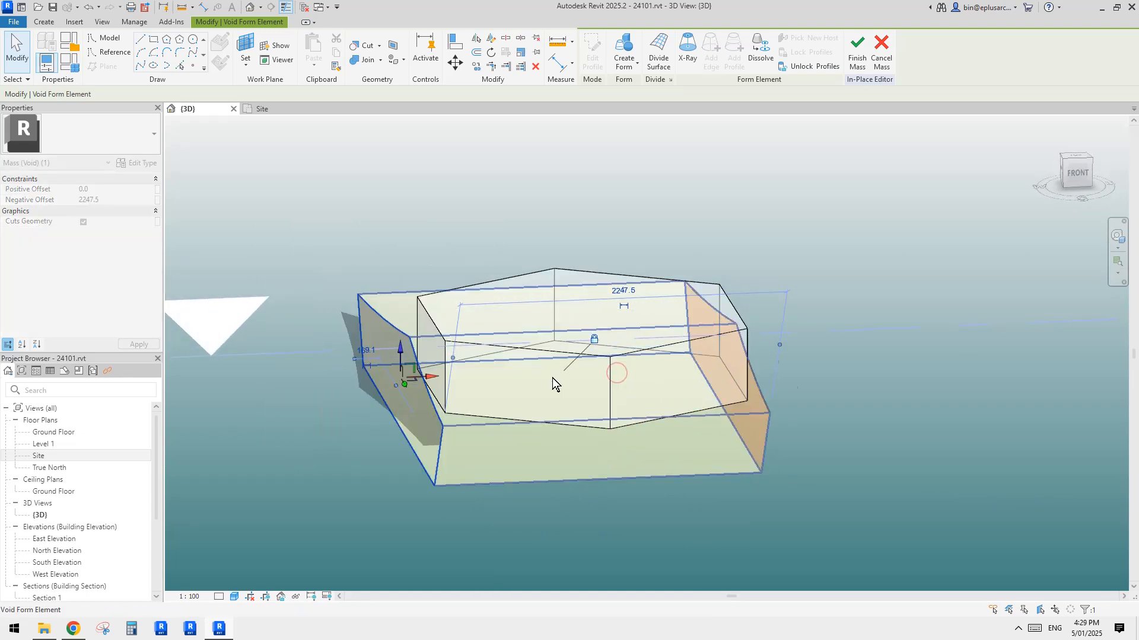
middle_click_drag(830, 398, 878, 376, "shift")
left_click(968, 351)
middle_click_drag(959, 372, 698, 373, "shift")
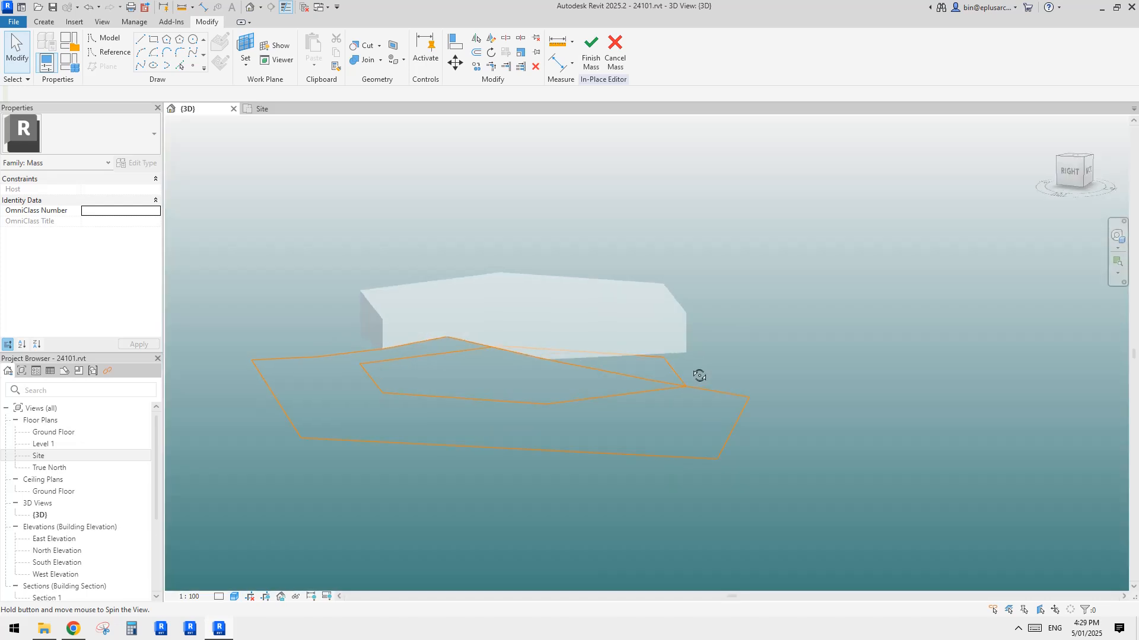
Move the long lower reference line of the void profile above the block to cut away its upper part instead
left_click(564, 449)
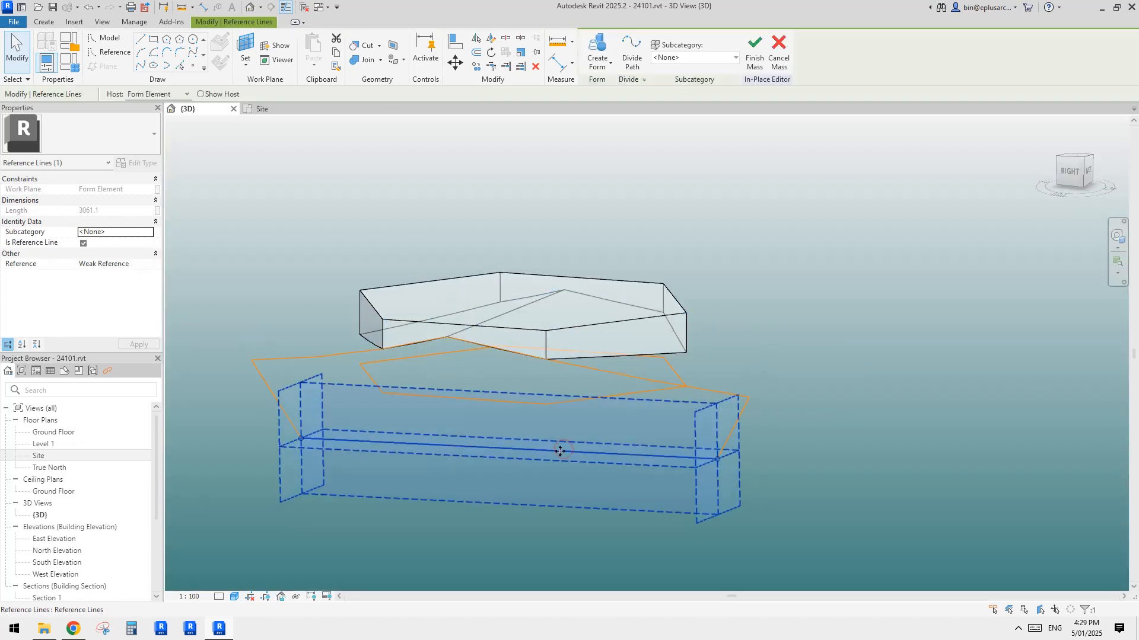
left_click_drag(559, 452, 558, 226)
left_click(986, 338)
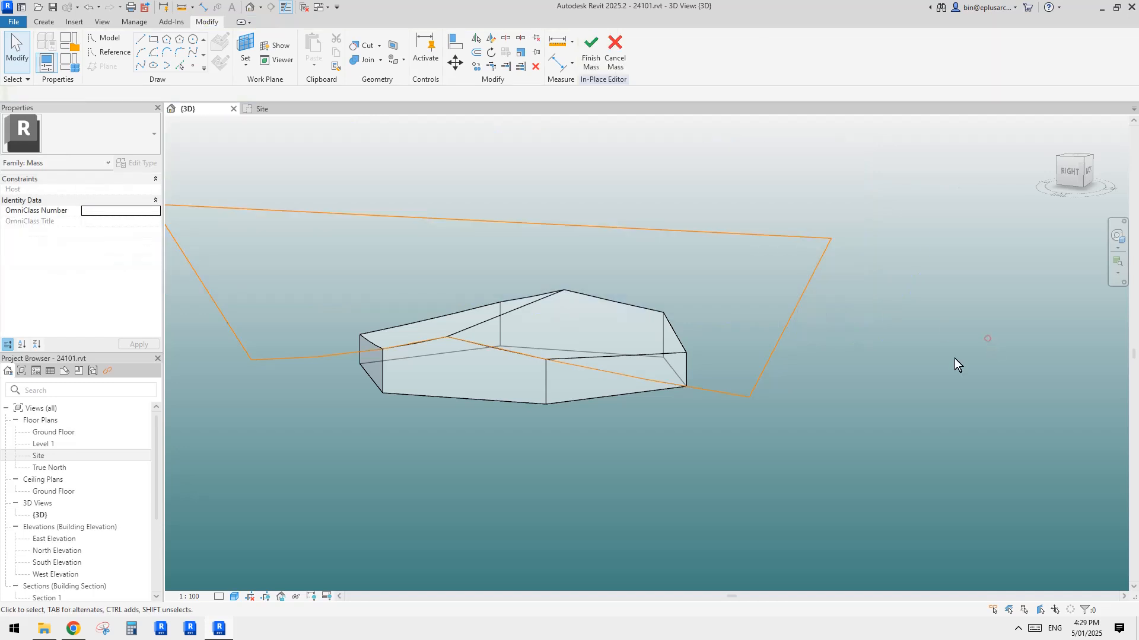
middle_click_drag(955, 358, 774, 435, "shift")
scroll(500, 325, "down", 1)
middle_click_drag(500, 325, 554, 348, "shift")
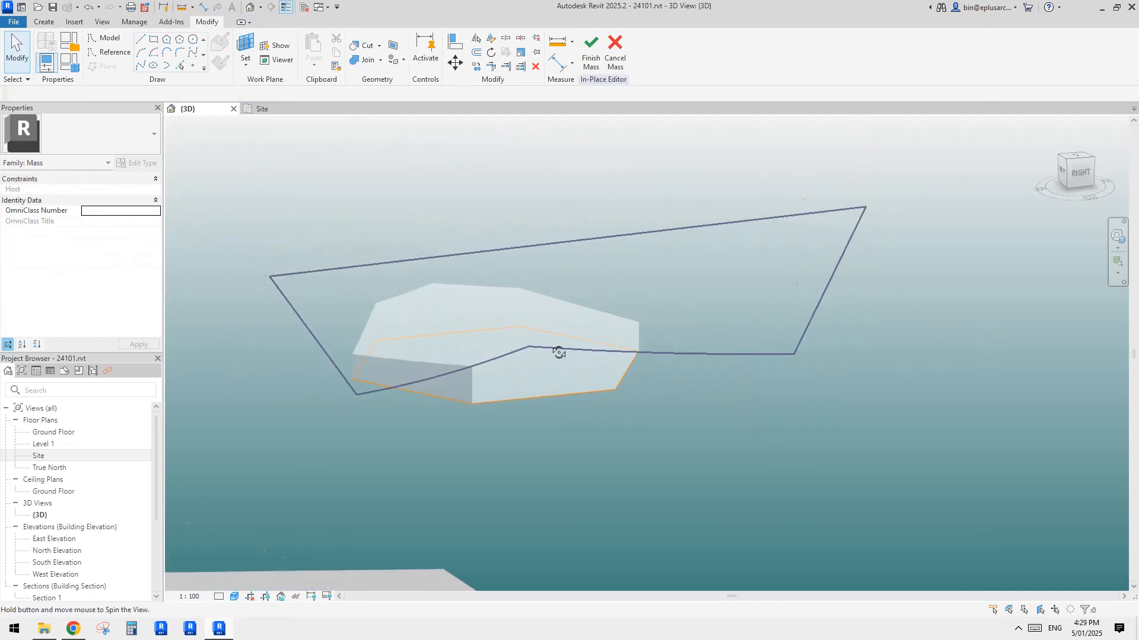
scroll(453, 347, "up", 3)
left_click(382, 314)
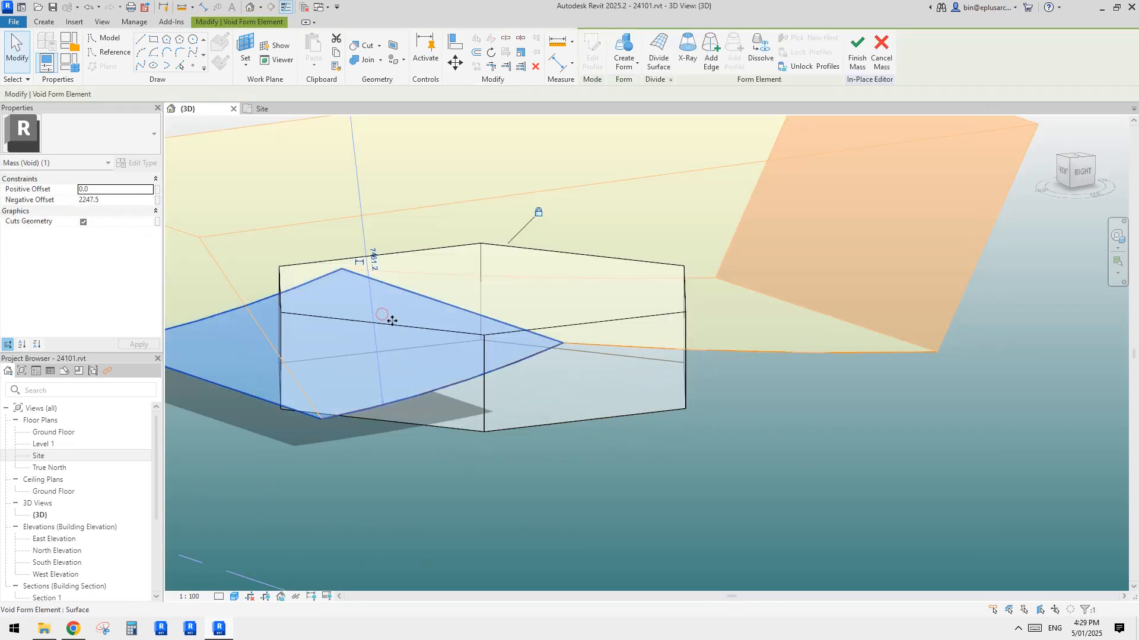
middle_click_drag(389, 318, 593, 311, "shift")
key("Escape")
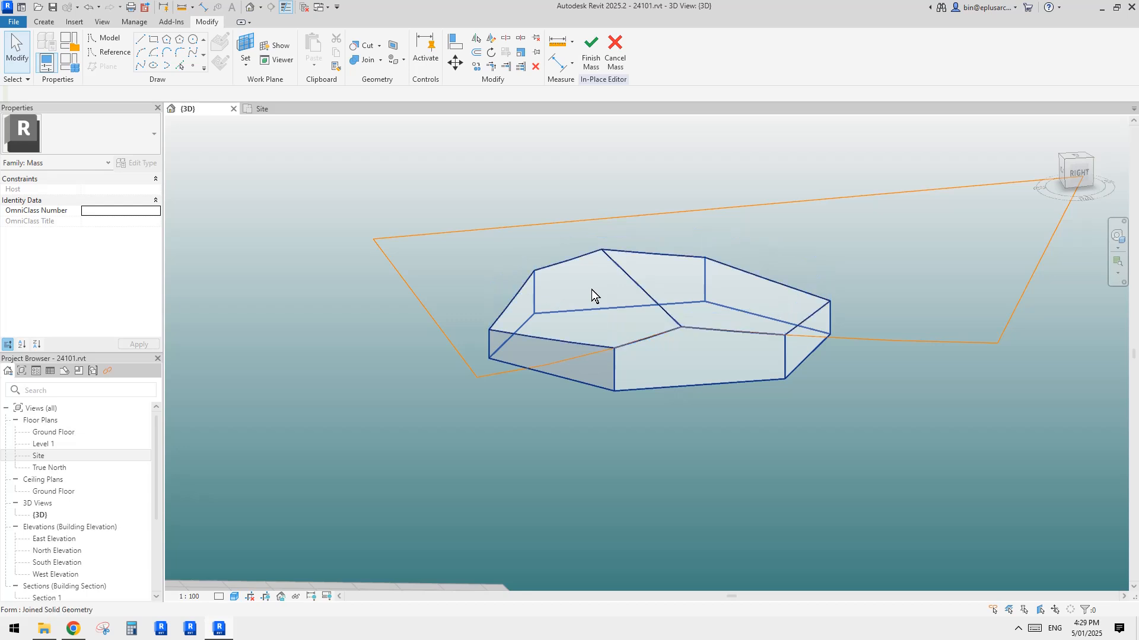
left_click(592, 290)
middle_click_drag(599, 297, 826, 457, "shift")
key("Escape")
Cycle through the overlapping elements and select the near curved top face of the cut block
middle_click_drag(753, 460, 547, 359, "shift")
key("Tab")
key("Tab")
key("Tab")
key("Tab")
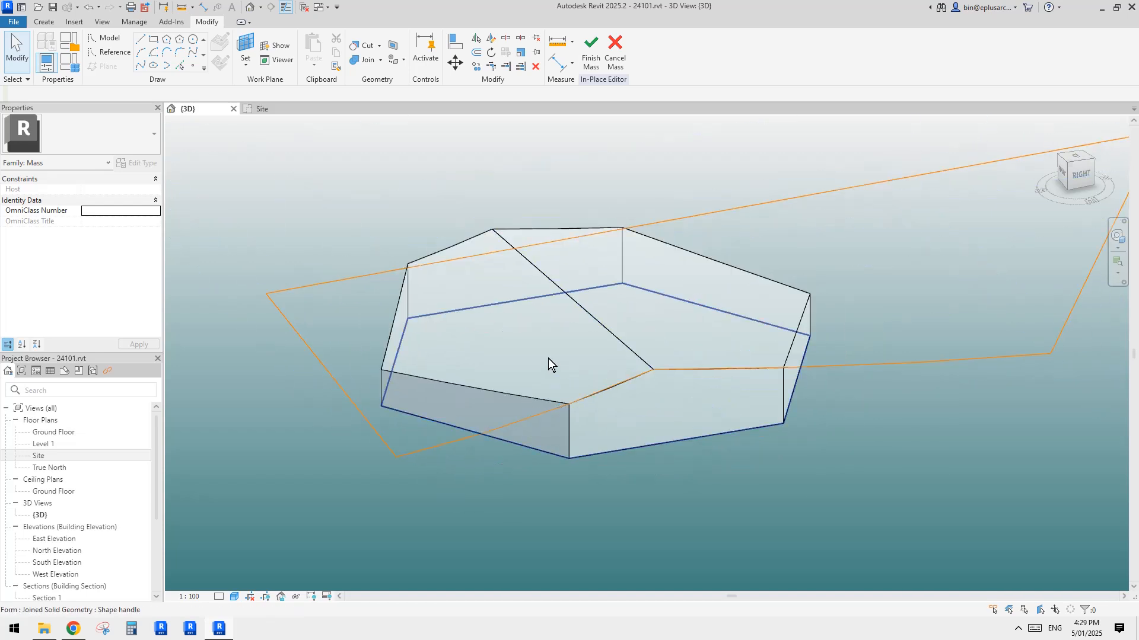
key("Tab")
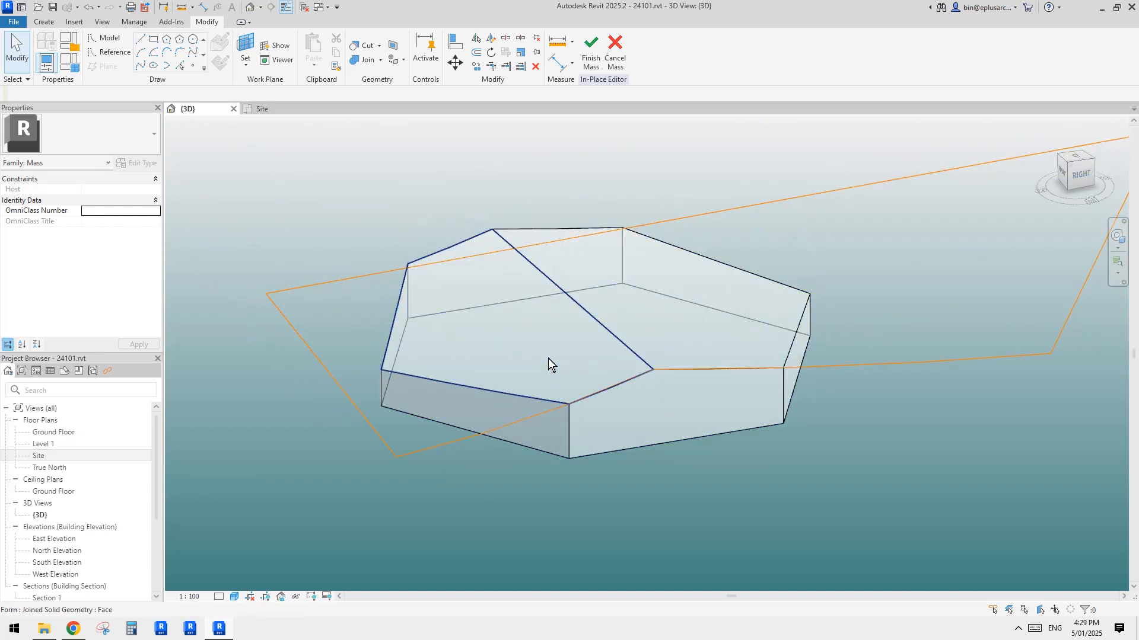
left_click(547, 358)
Turn off selecting elements by face, clear the selection and reselect the near curved top face by its edge
middle_click_drag(511, 322, 674, 437, "shift")
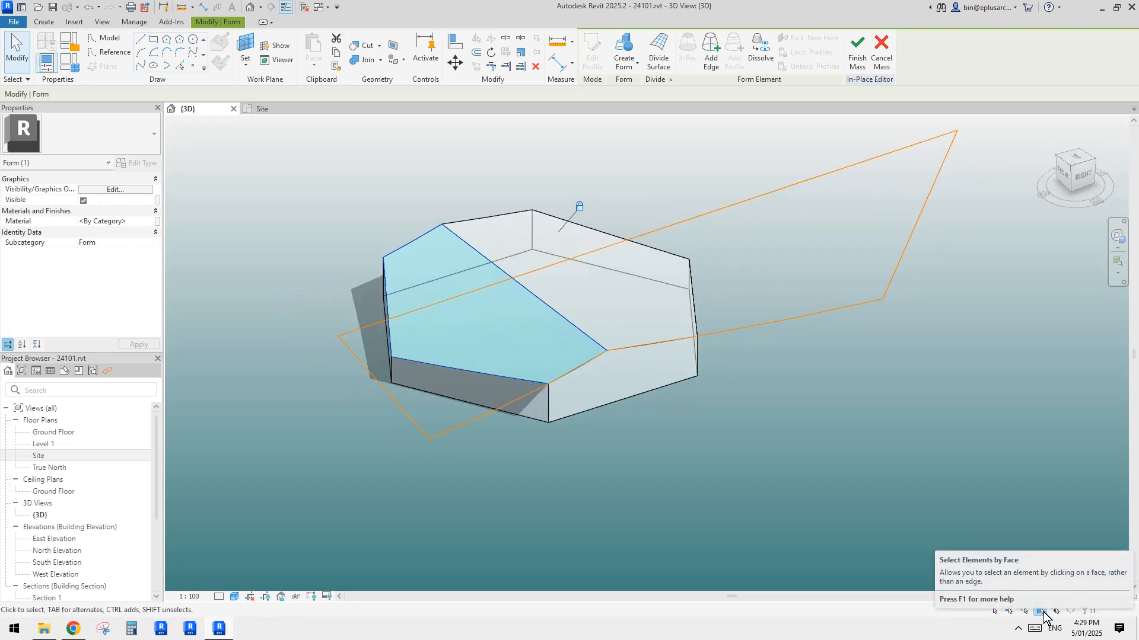
left_click(715, 469)
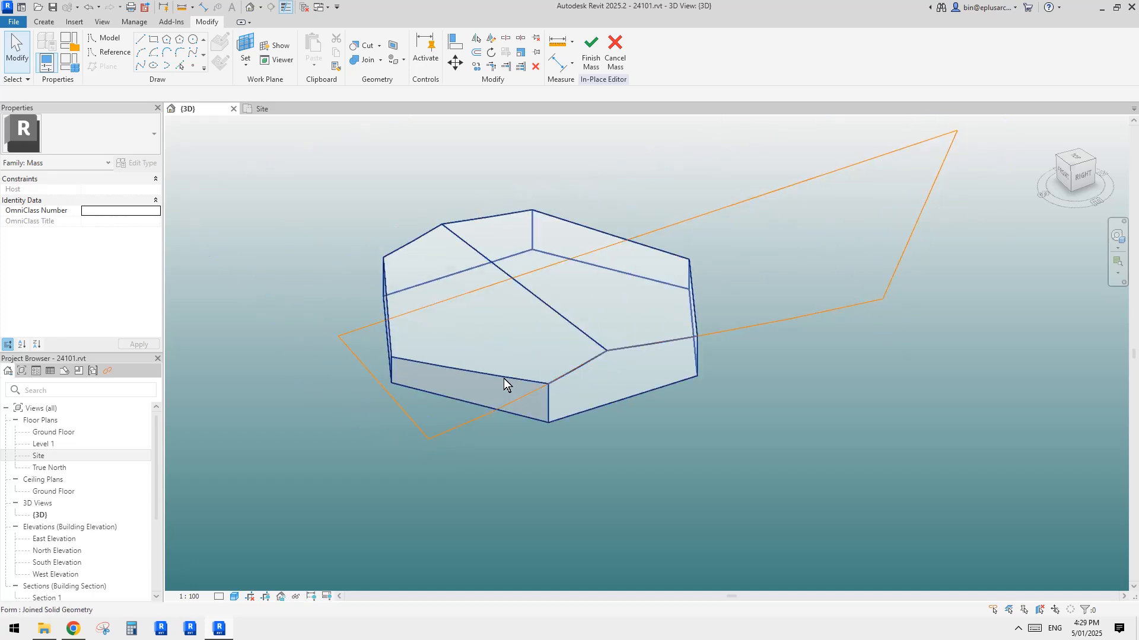
key("Tab")
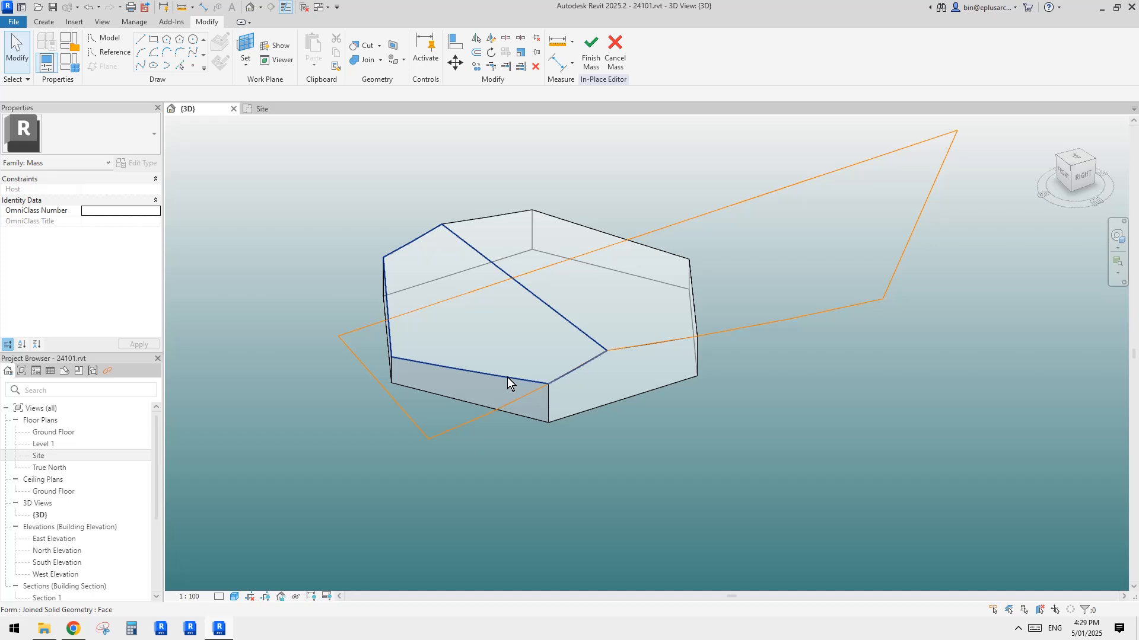
left_click(507, 376)
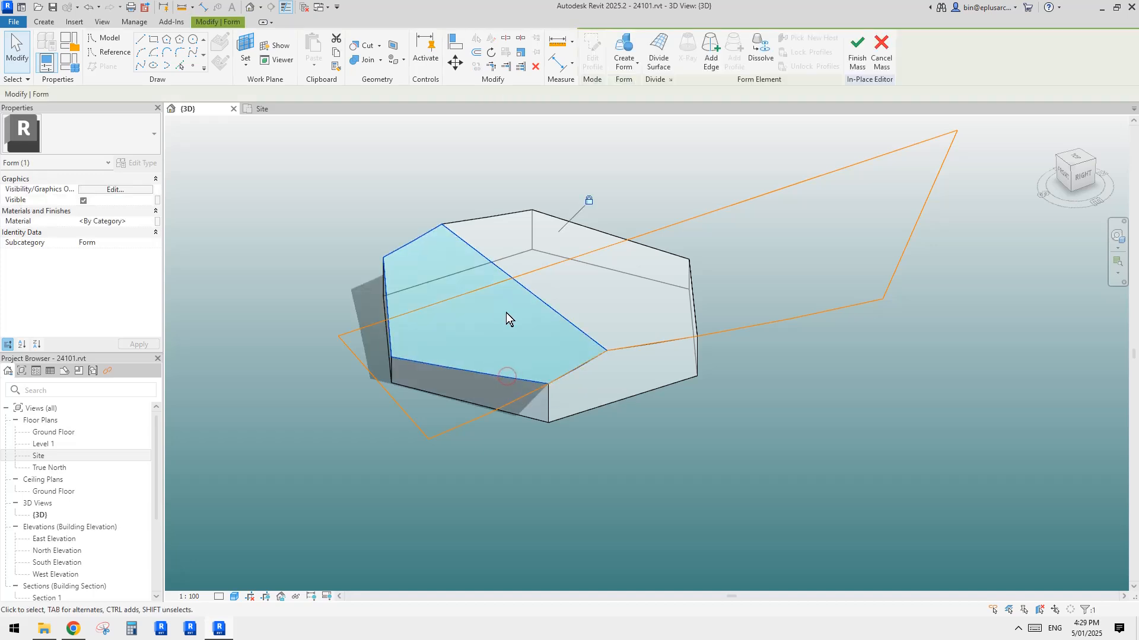
Turn selecting elements by face back on, select the near sloping top face of the cut block and divide its surface
middle_click_drag(745, 397, 721, 404)
left_click(1041, 611)
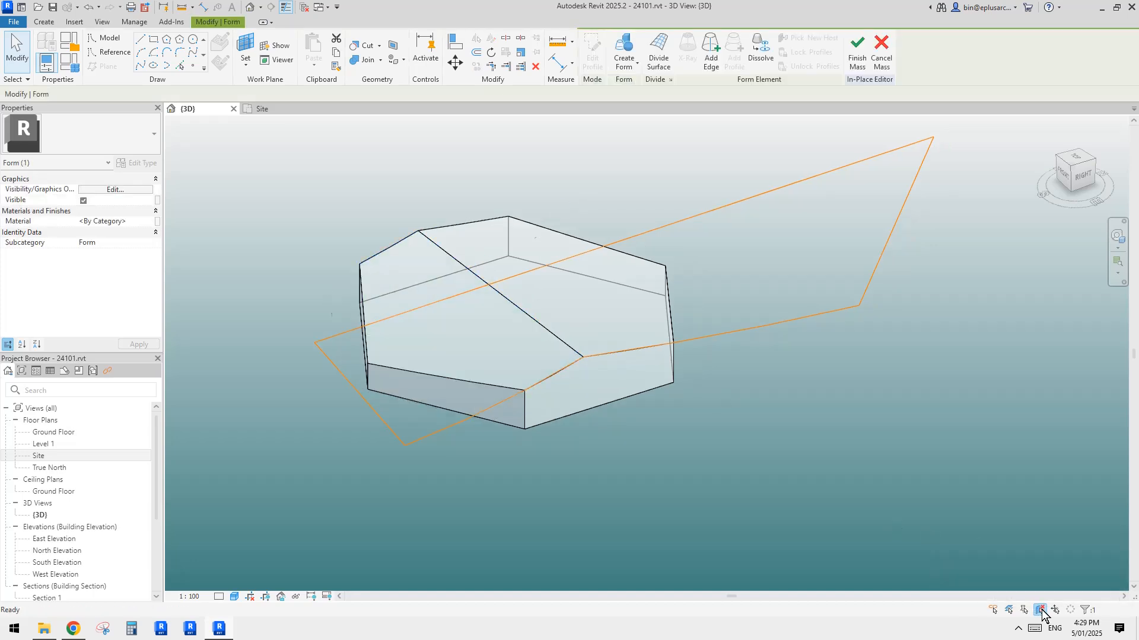
scroll(538, 362, "up", 2)
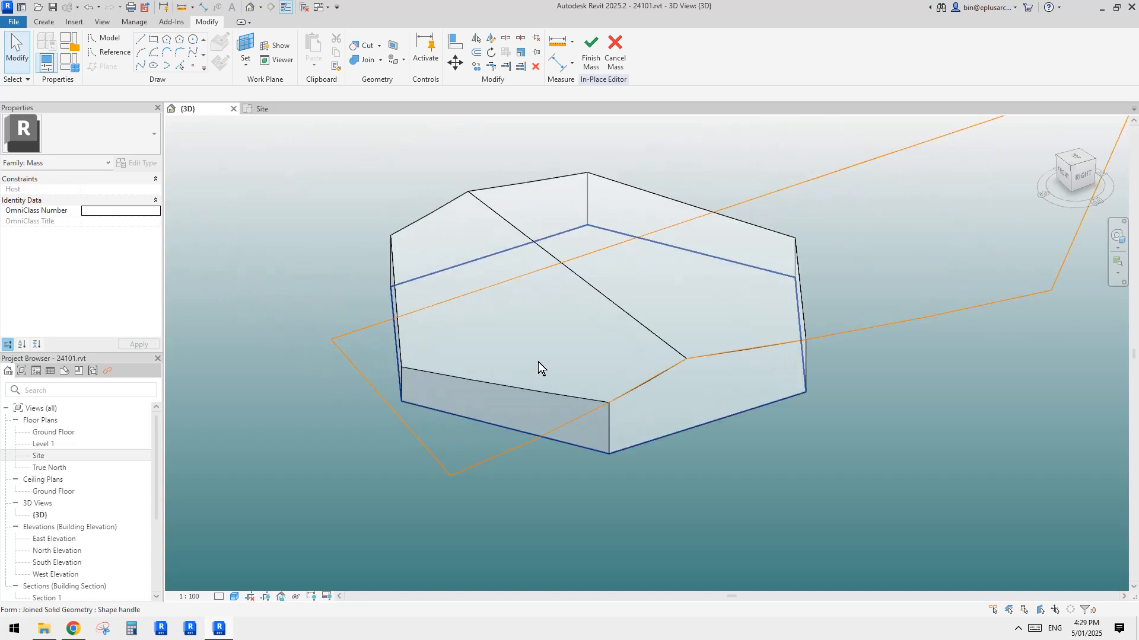
key("Tab")
key("Tab")
key("Tab")
left_click(539, 362)
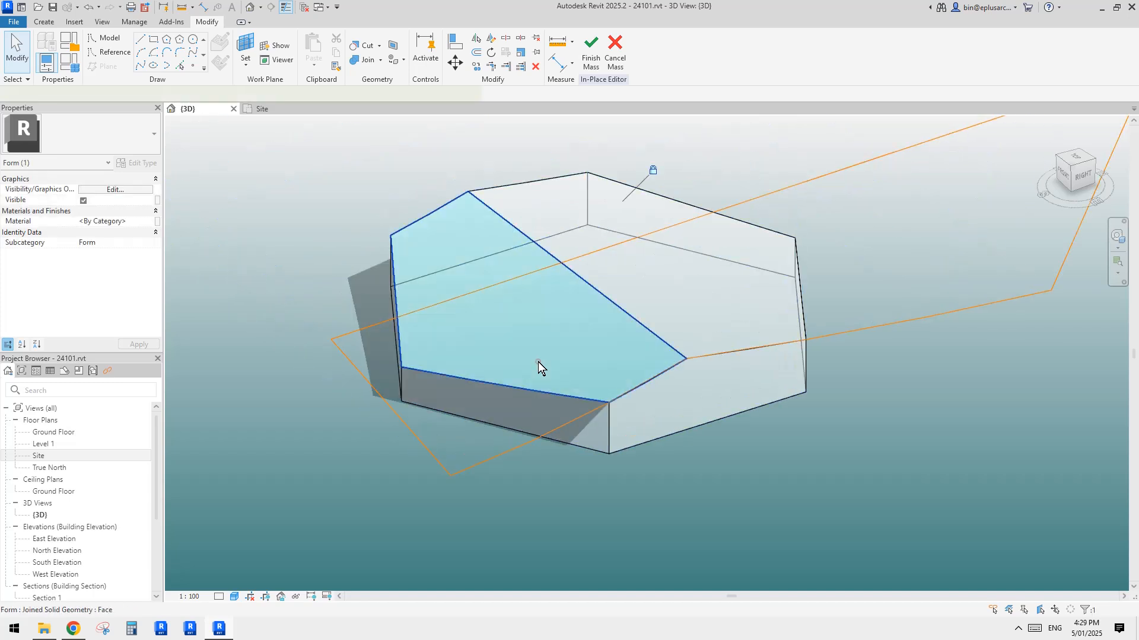
scroll(564, 389, "down", 2)
scroll(559, 364, "up", 2)
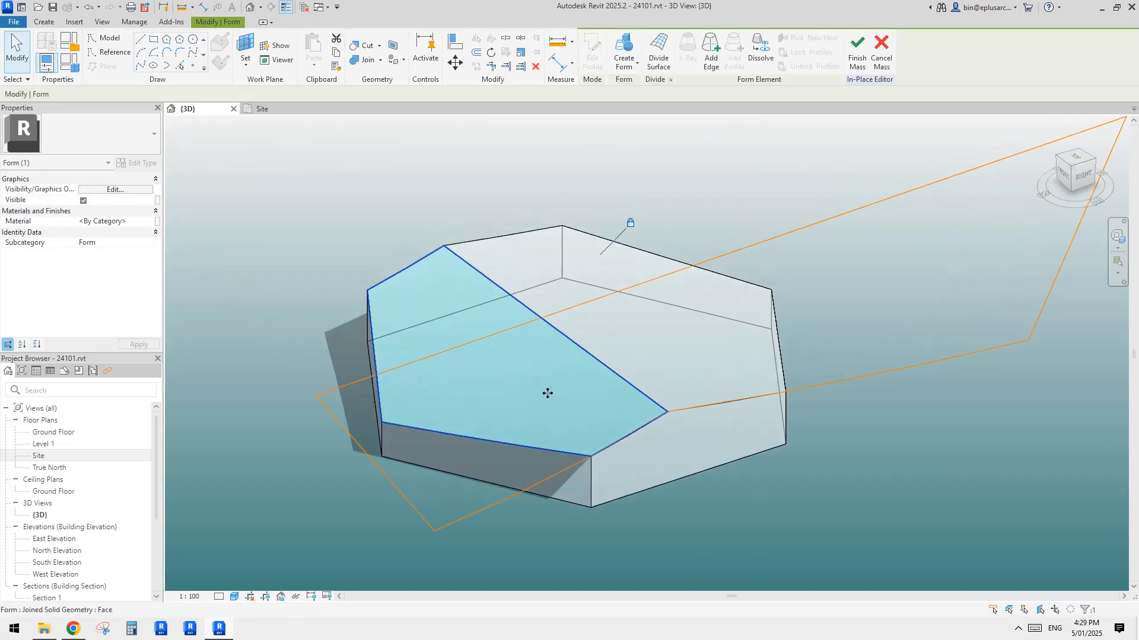
left_click(667, 52)
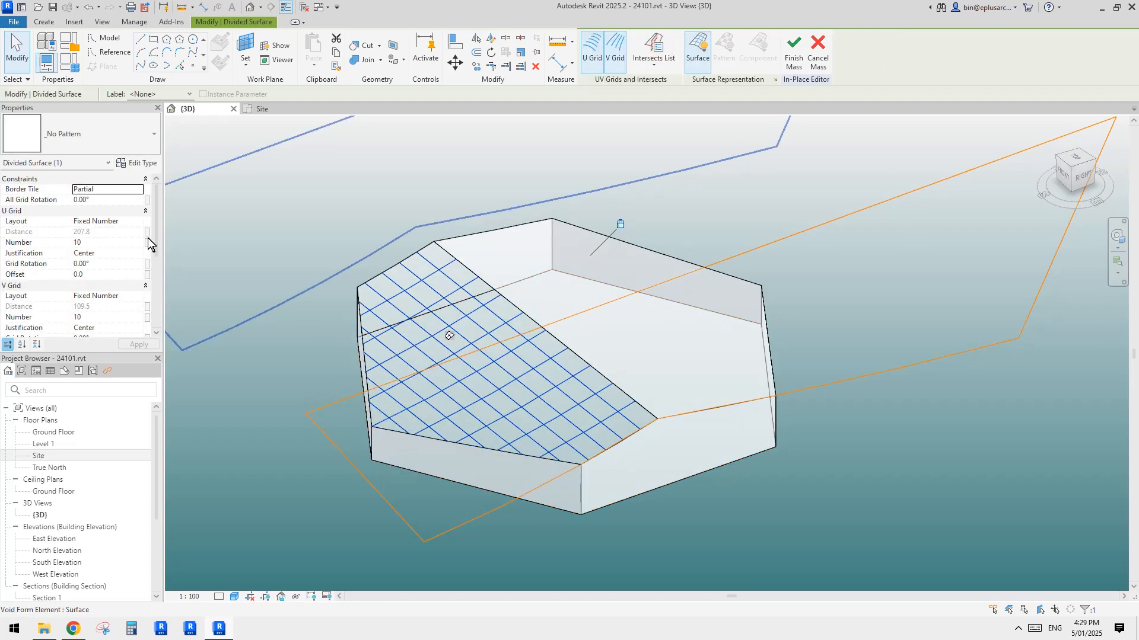
Set both the U grid and V grid layouts of the divided surface to Fixed Distance
left_click(140, 222)
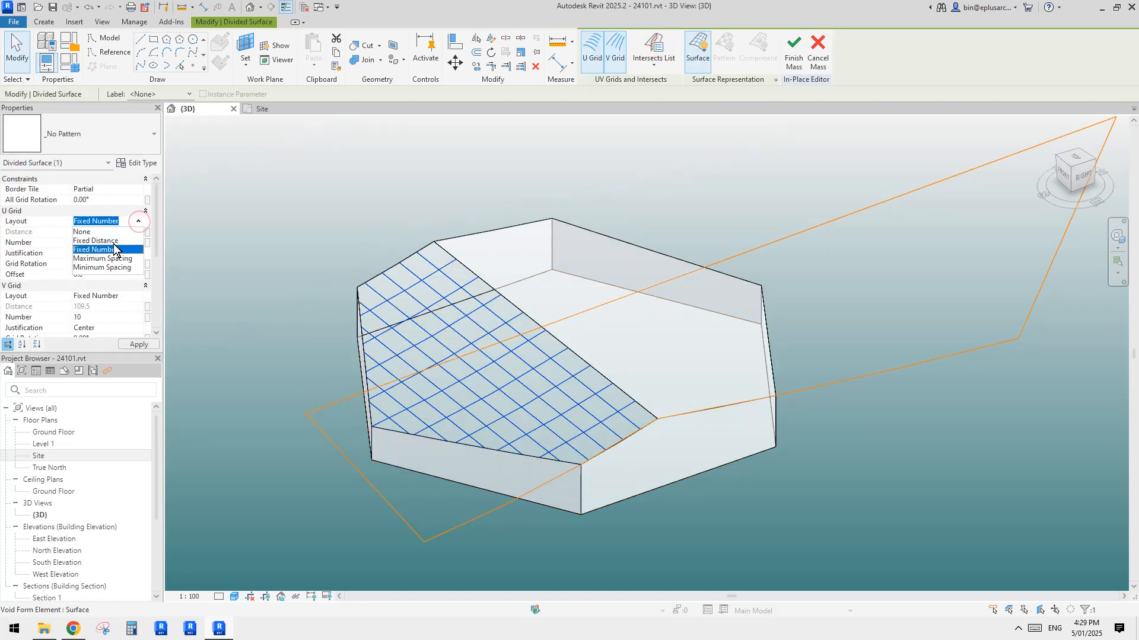
left_click(141, 296)
left_click(94, 320)
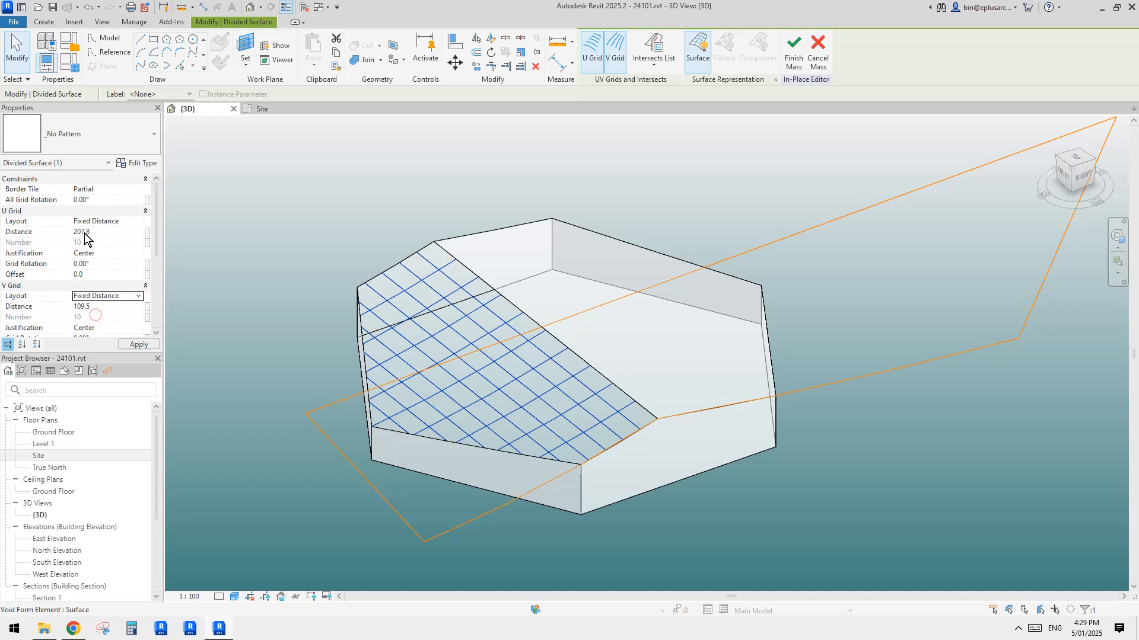
scroll(243, 279, "up", 1)
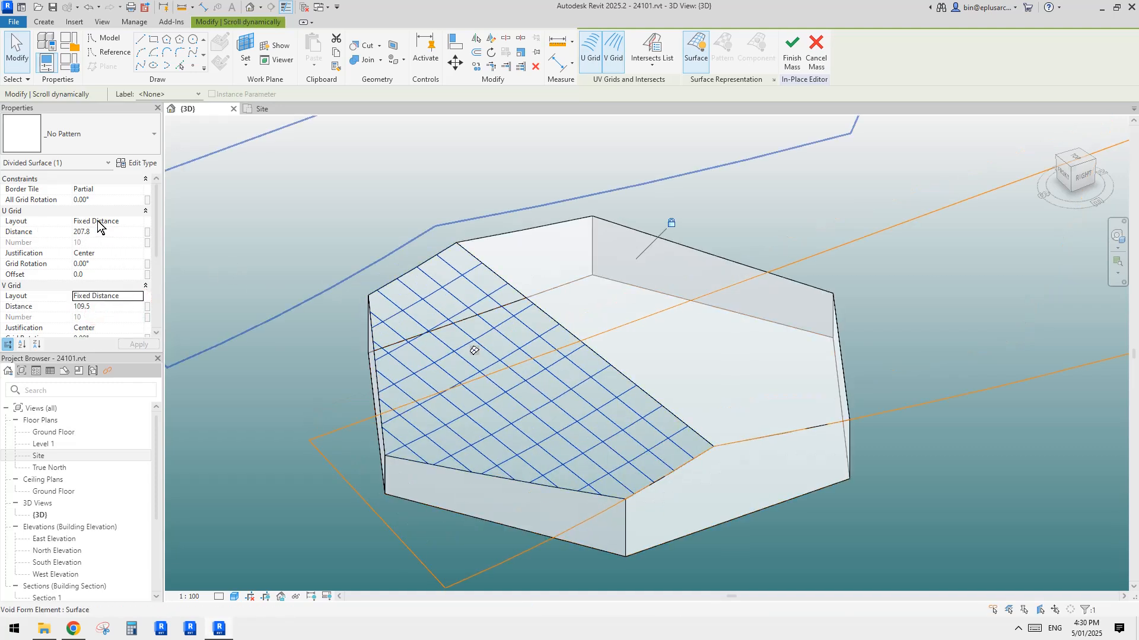
Set the U grid distance to 305 and the V grid distance to 455
left_click(111, 234)
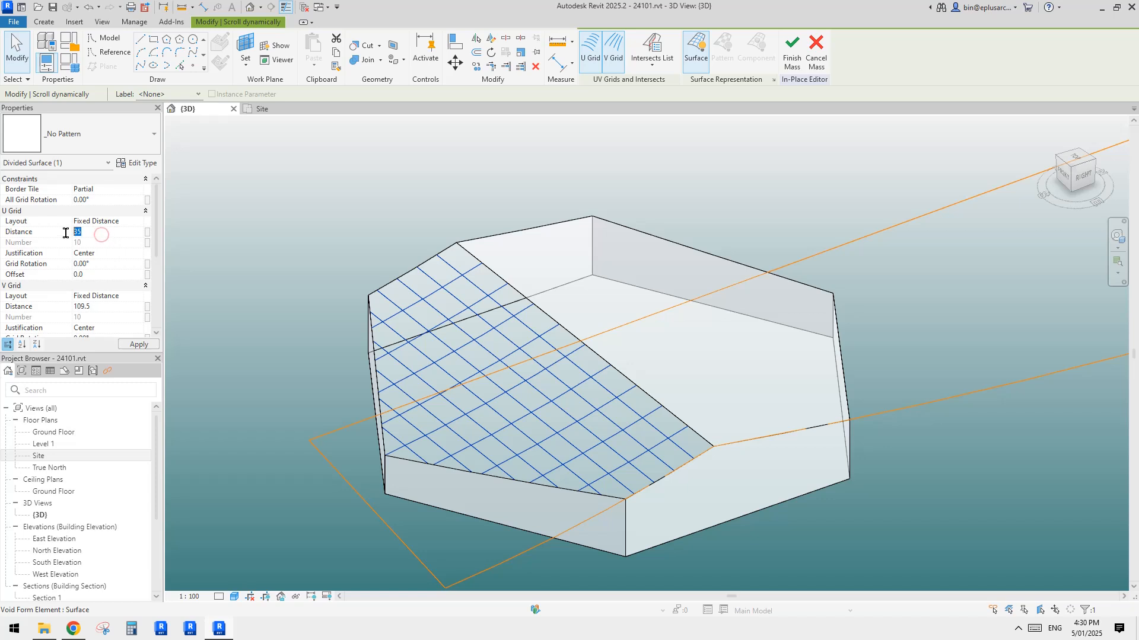
type("305")
left_click(110, 307)
type("455")
Apply the Family2 paver component under the Rectangle pattern to the divided surface
middle_click_drag(449, 291, 511, 341, "shift")
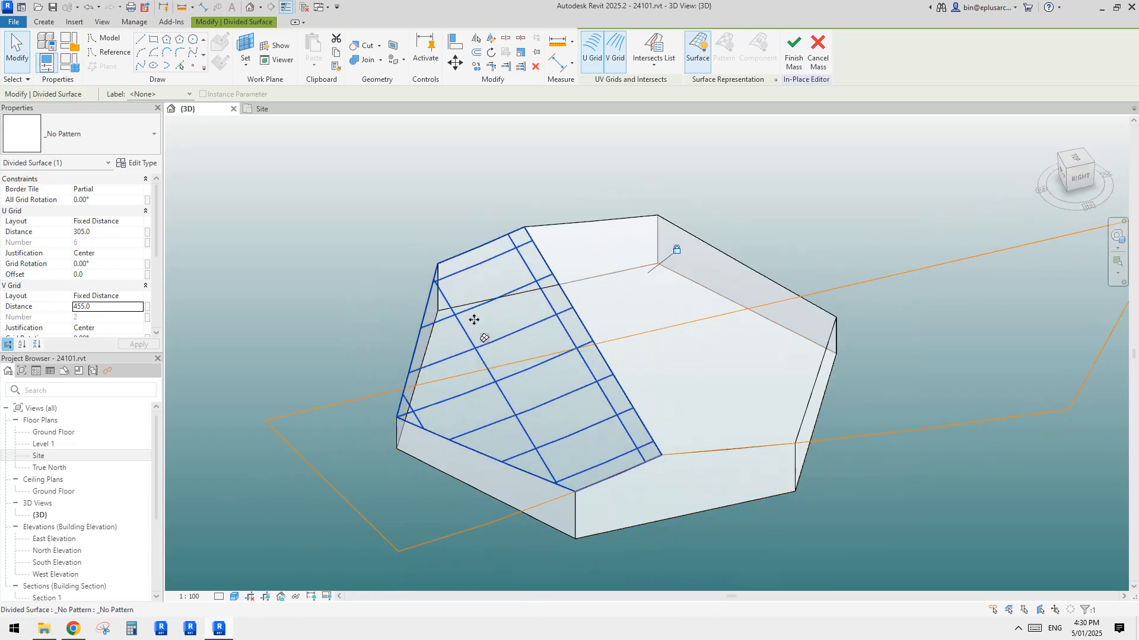
left_click(115, 143)
scroll(100, 297, "down", 1)
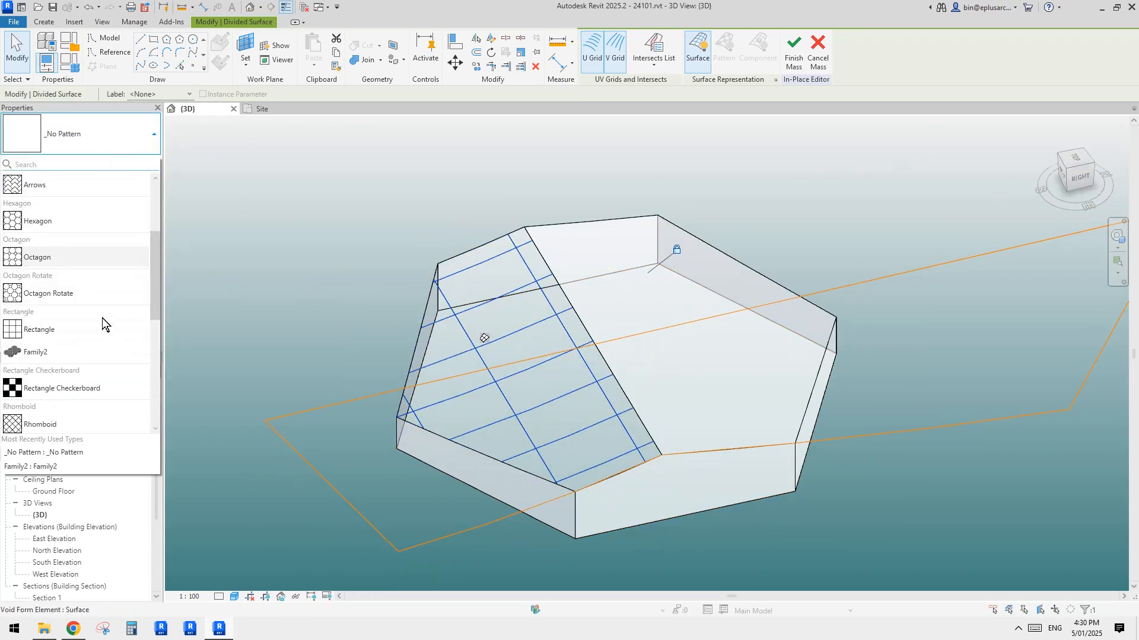
left_click(31, 354)
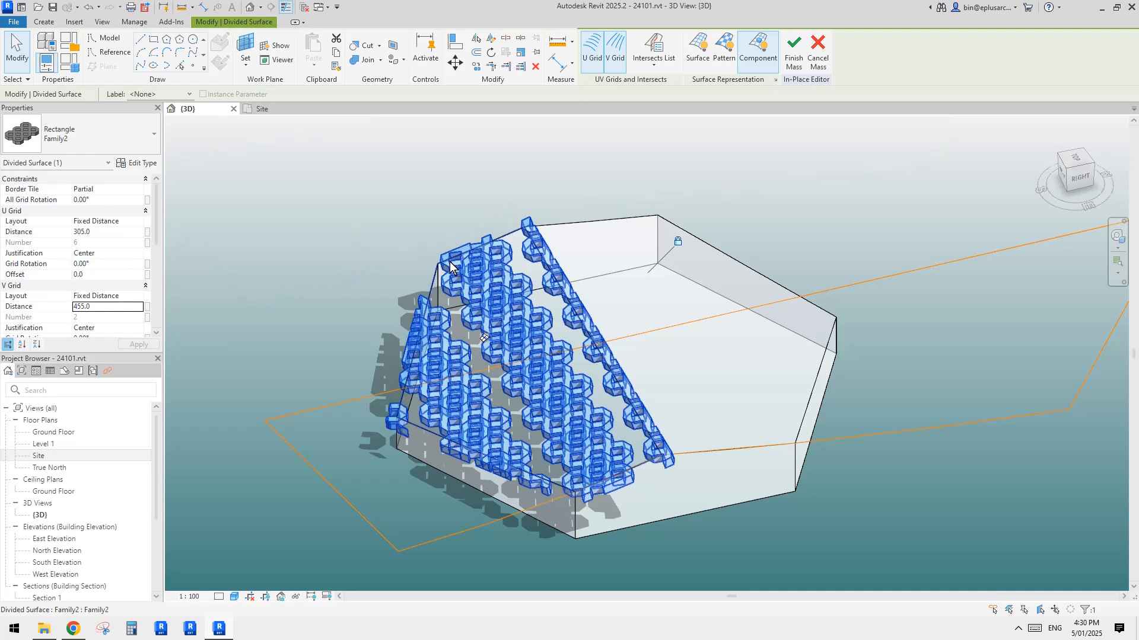
Swap the grid spacing of the paver surface, with a U grid distance of 455 and a V grid distance of 305
middle_click_drag(533, 267, 652, 308, "shift")
left_click(109, 233)
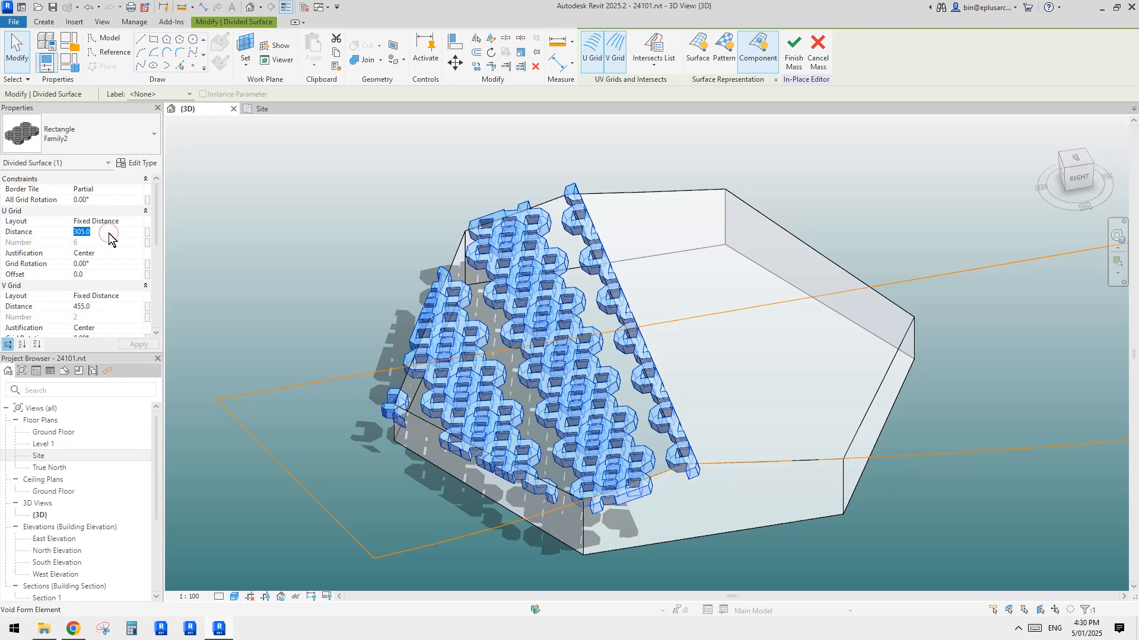
type("45")
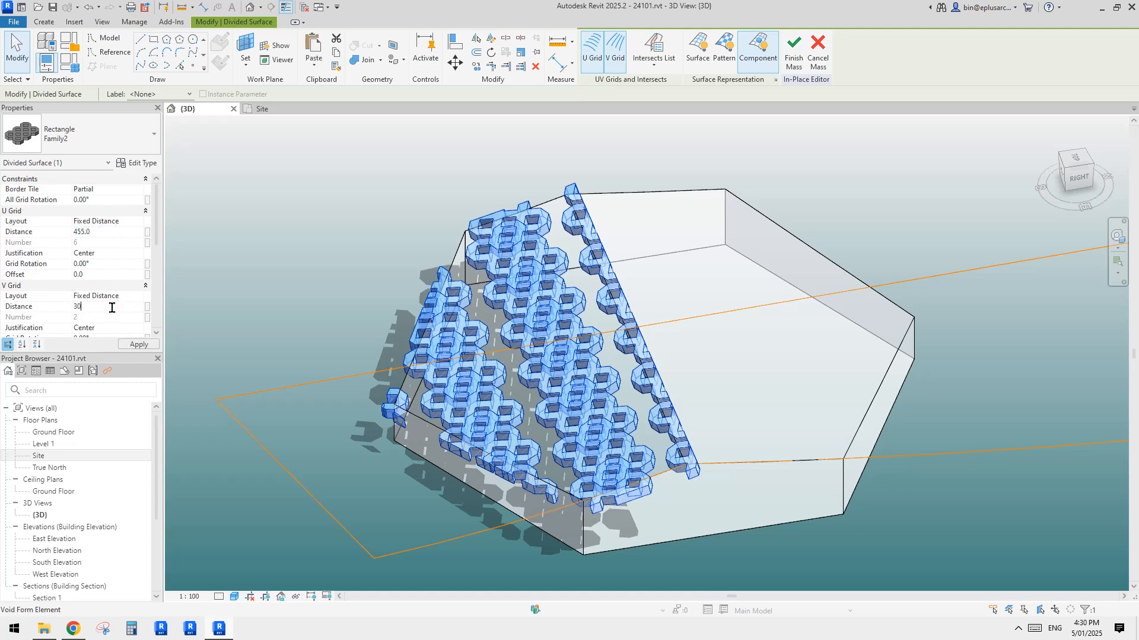
middle_click_drag(710, 208, 730, 210)
scroll(745, 250, "down", 1)
key("Tab")
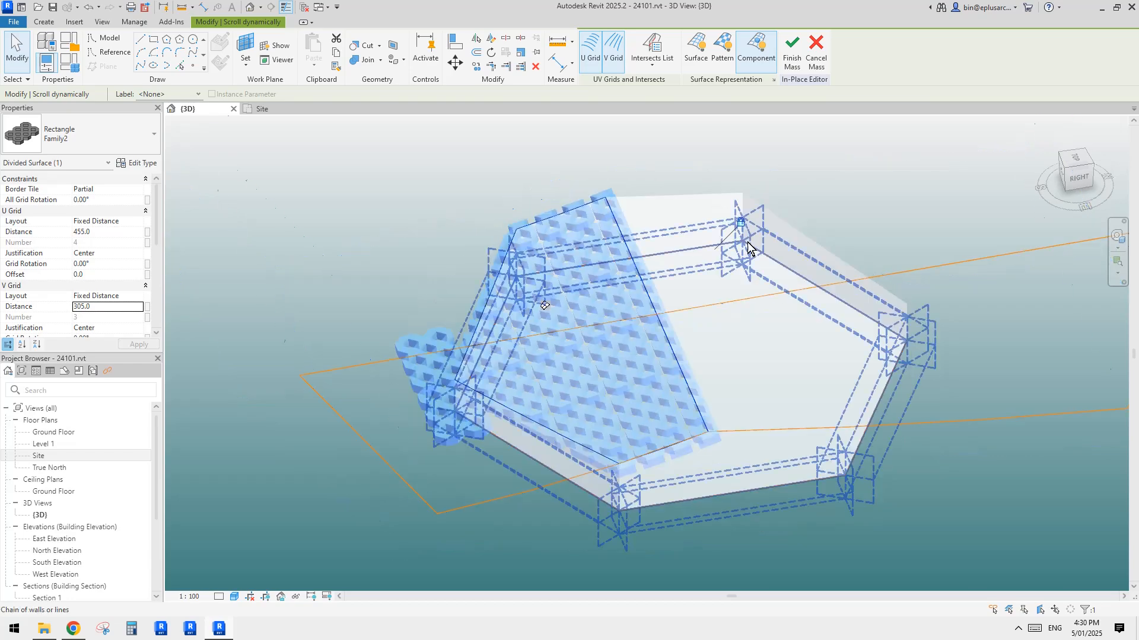
middle_click_drag(747, 249, 795, 325, "shift")
key("Escape")
scroll(798, 296, "down", 2)
scroll(630, 348, "up", 3)
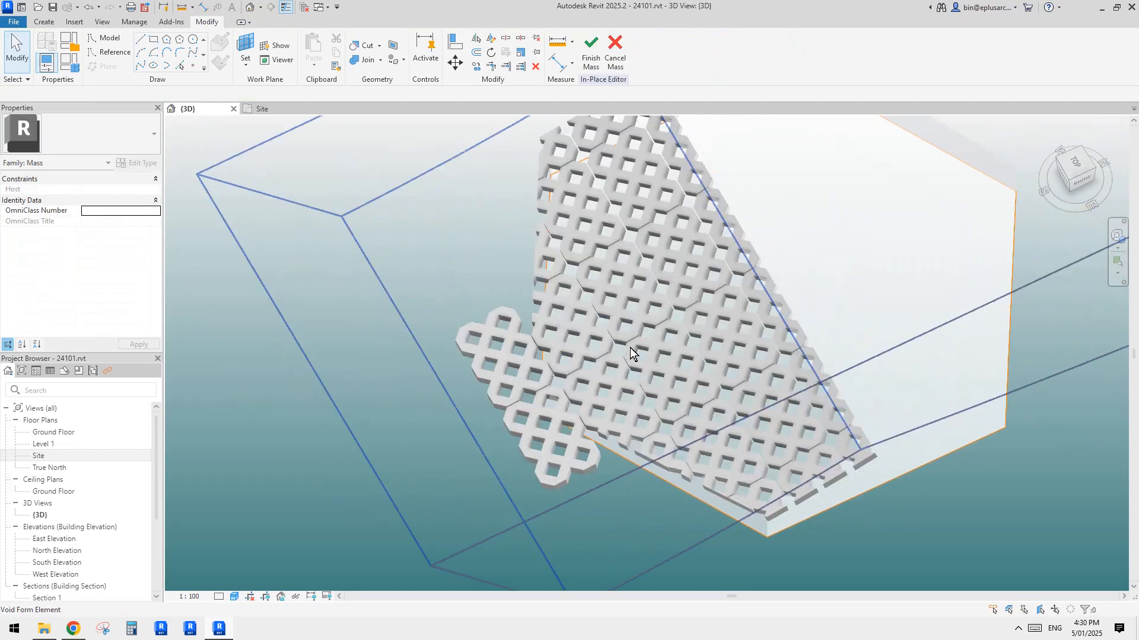
Rotate all grids of the paver surface by 90 degrees and clear the selection
left_click(628, 315)
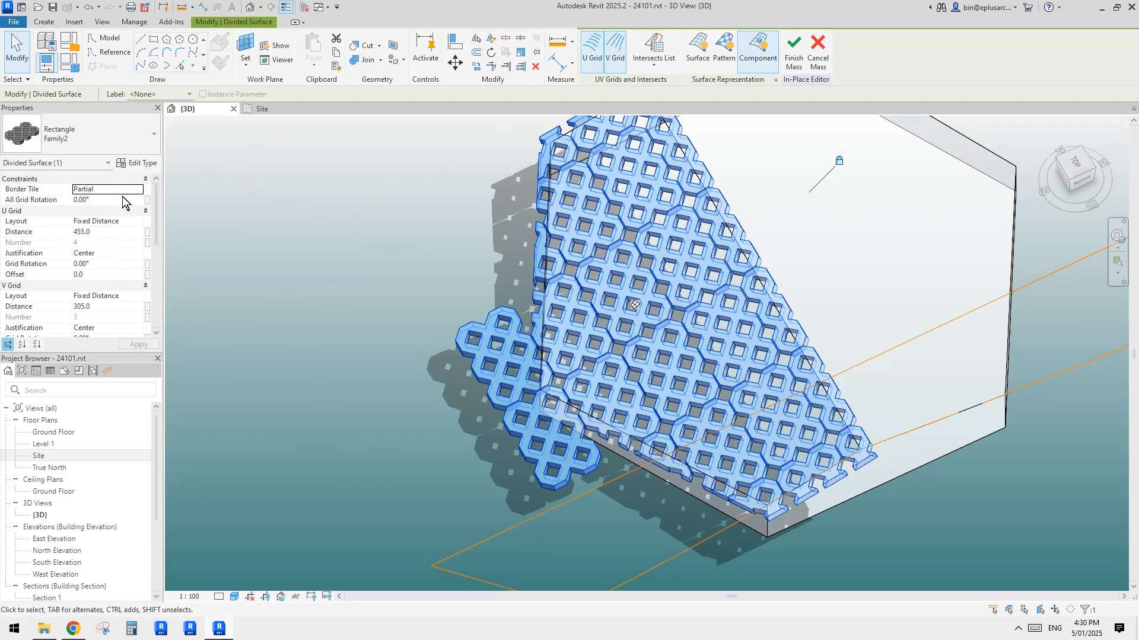
left_click(120, 200)
type("90")
key("Return")
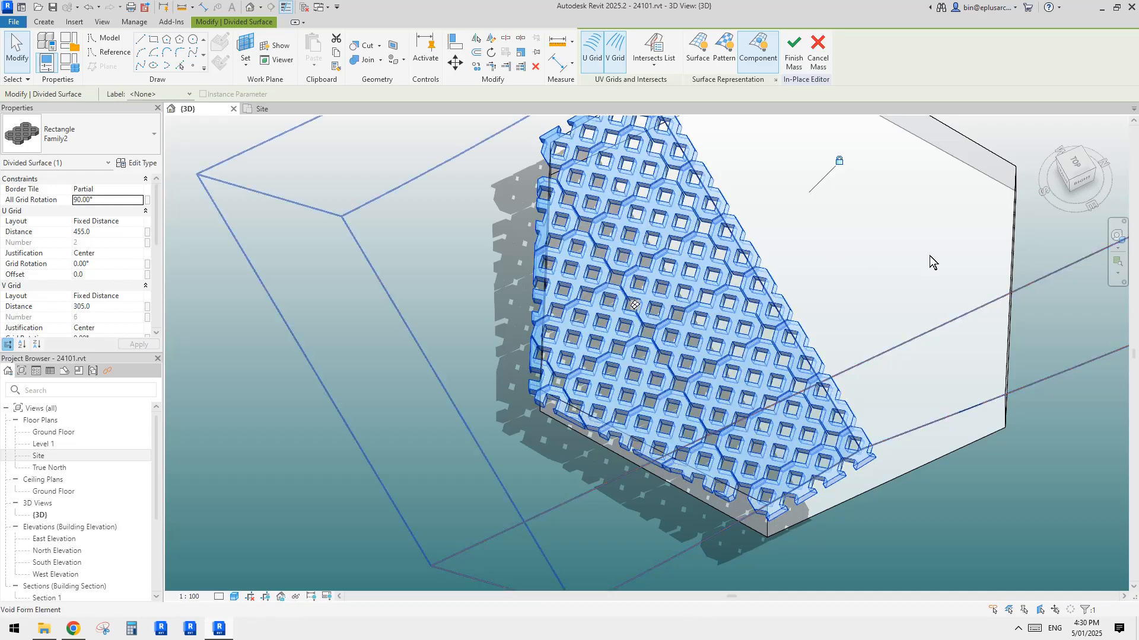
scroll(930, 255, "down", 2)
scroll(786, 315, "up", 2)
key("Escape")
Reselect the paver surface and change its U grid justification, first to Beginning and finally to End
middle_click_drag(786, 315, 552, 307, "shift")
left_click(552, 307)
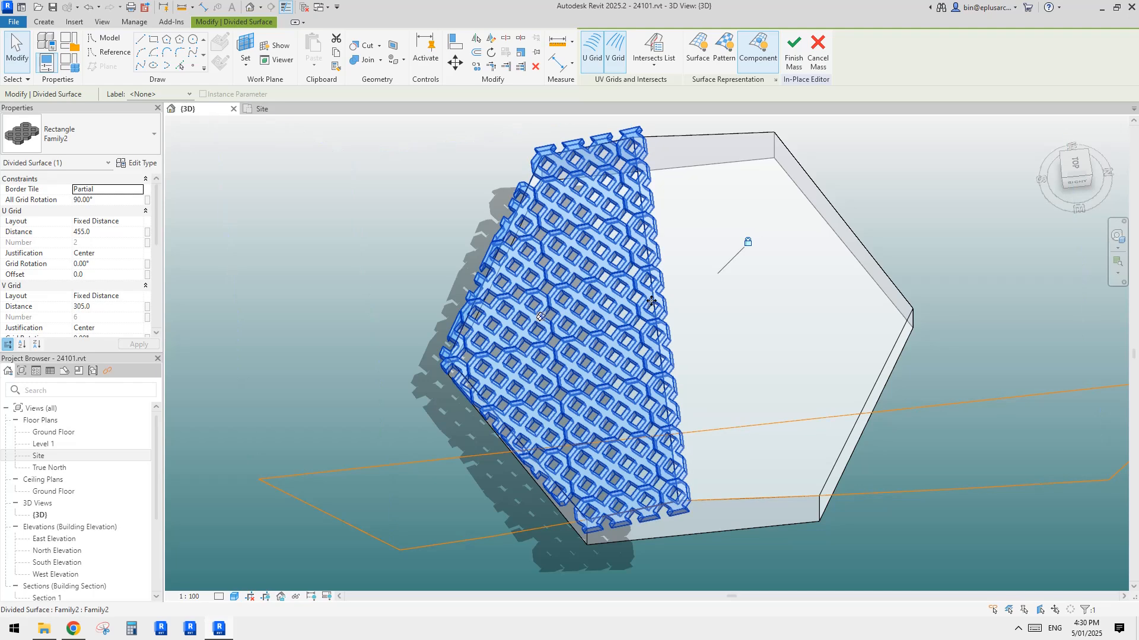
middle_click_drag(652, 283, 621, 303, "shift")
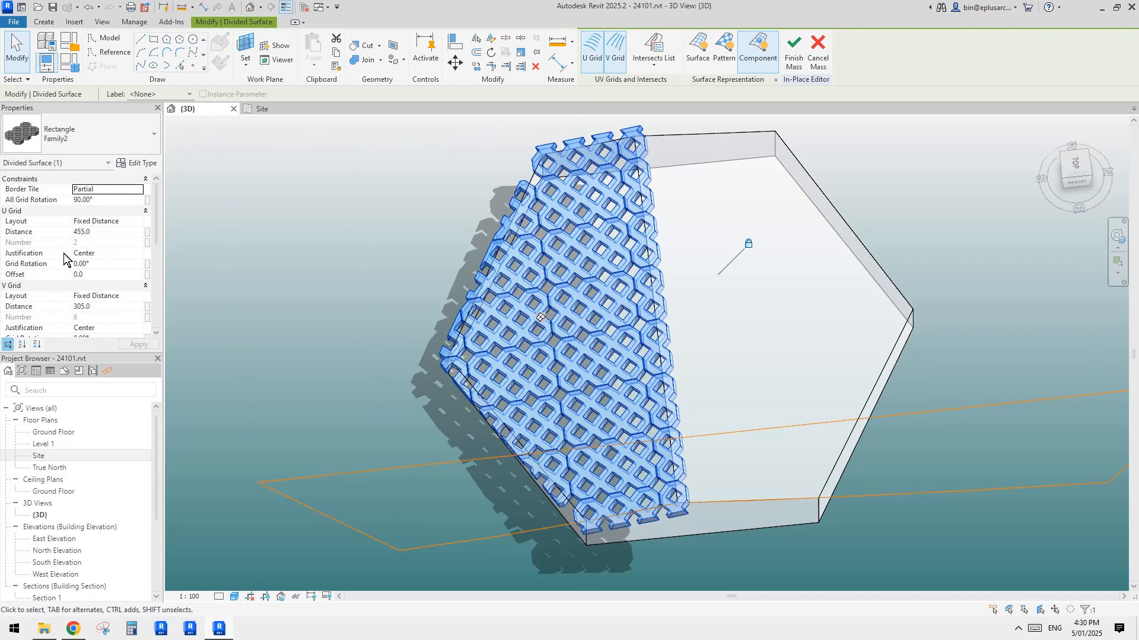
left_click(109, 255)
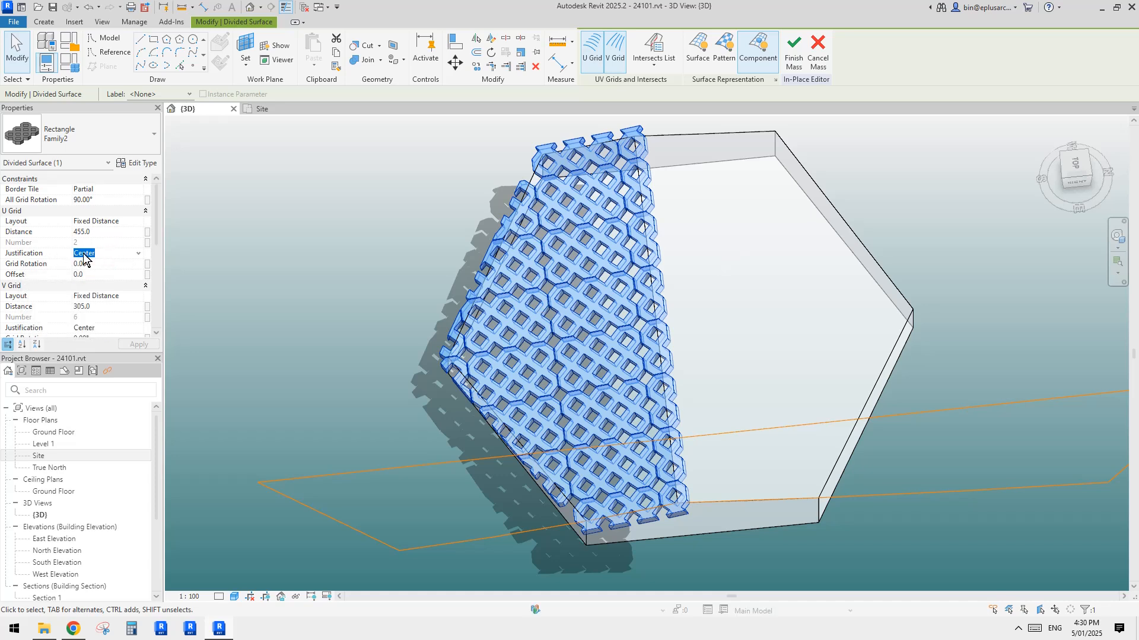
left_click(140, 253)
left_click(136, 263)
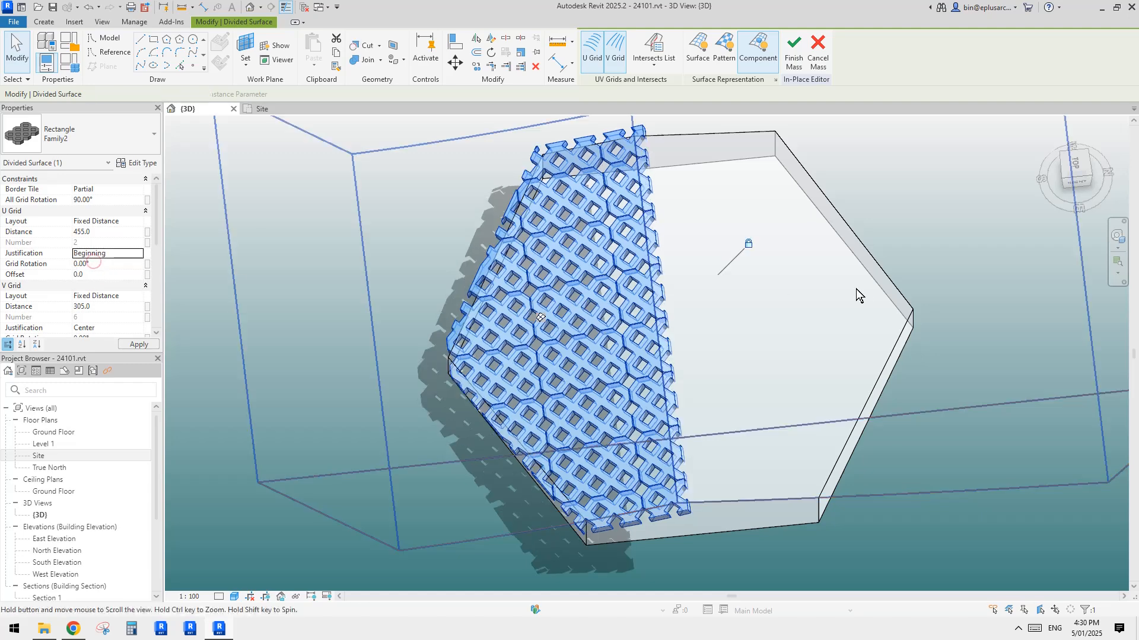
left_click(138, 253)
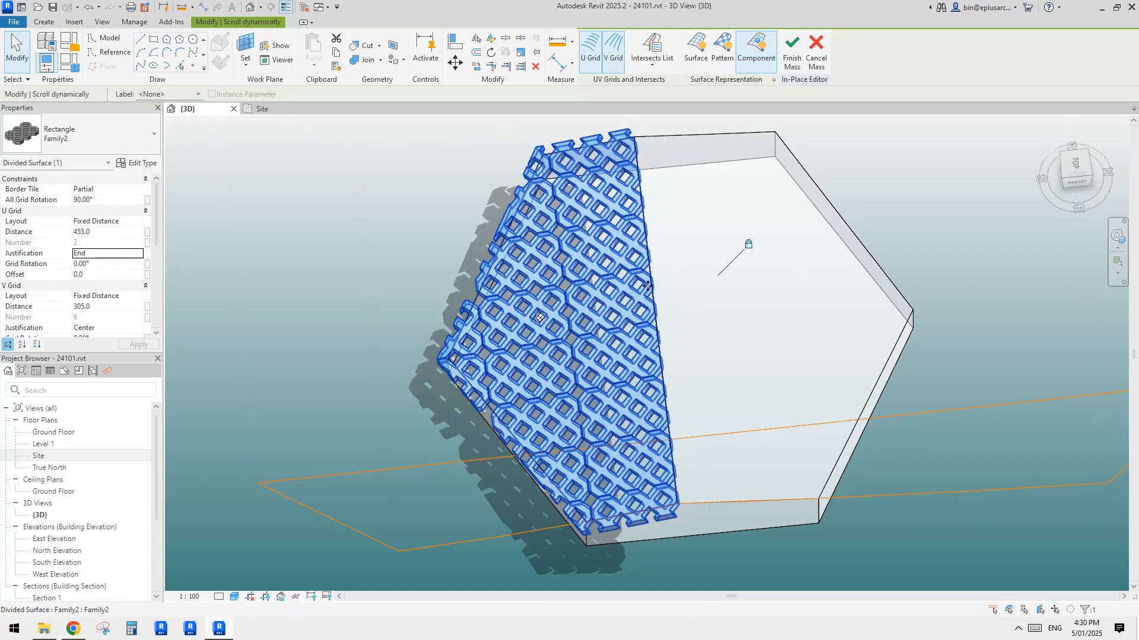
scroll(640, 279, "down", 1)
key("Escape")
Select the other, still bare top face of the block and divide its surface
middle_click_drag(685, 302, 755, 246, "shift")
scroll(717, 309, "up", 1)
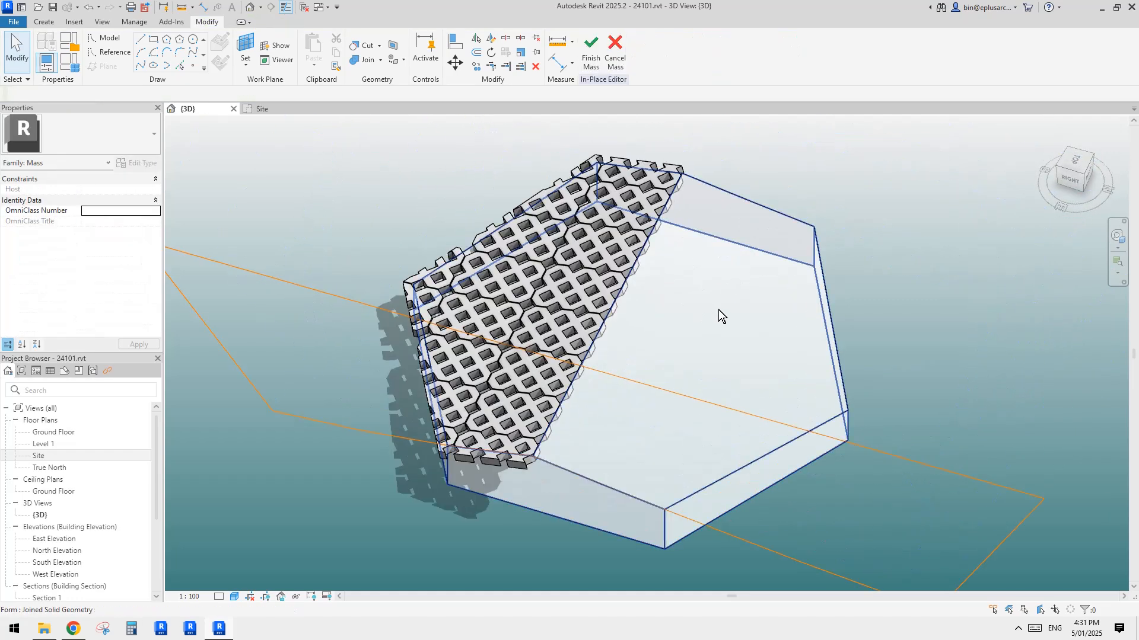
left_click(717, 309)
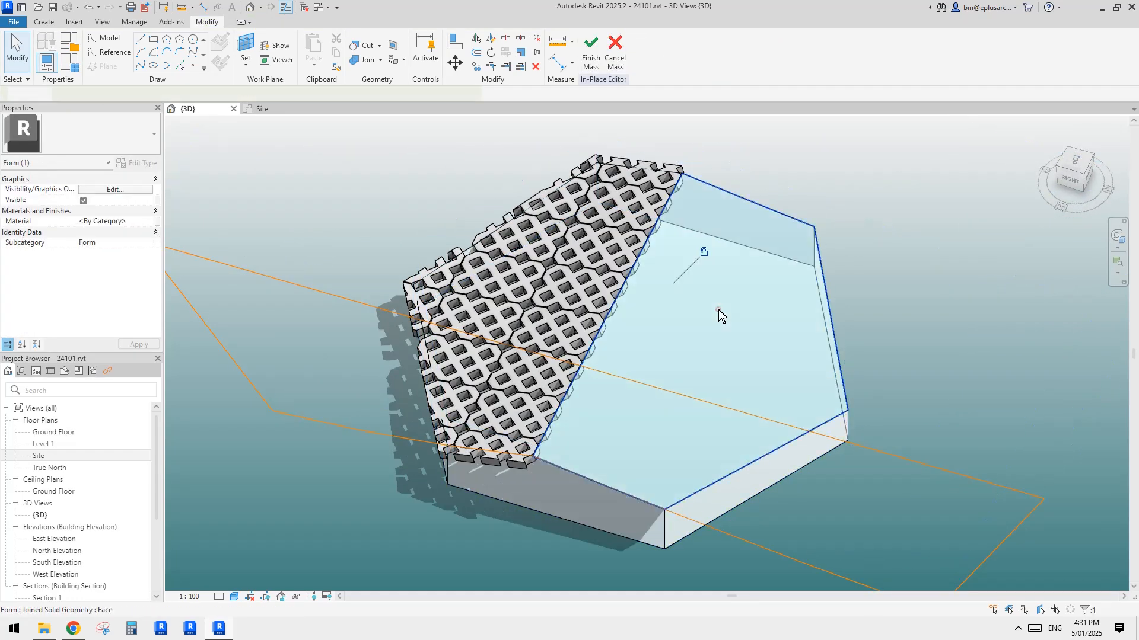
left_click(660, 73)
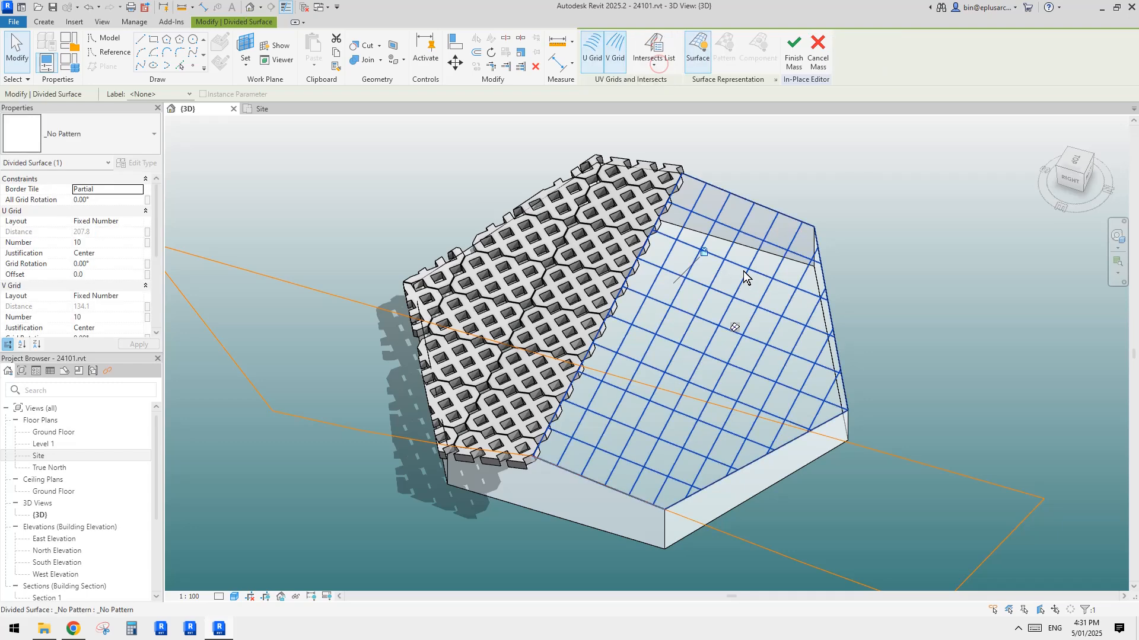
Set both grids of the second surface to Fixed Distance, with 455 for the U grid and 305 for the V grid
left_click(138, 221)
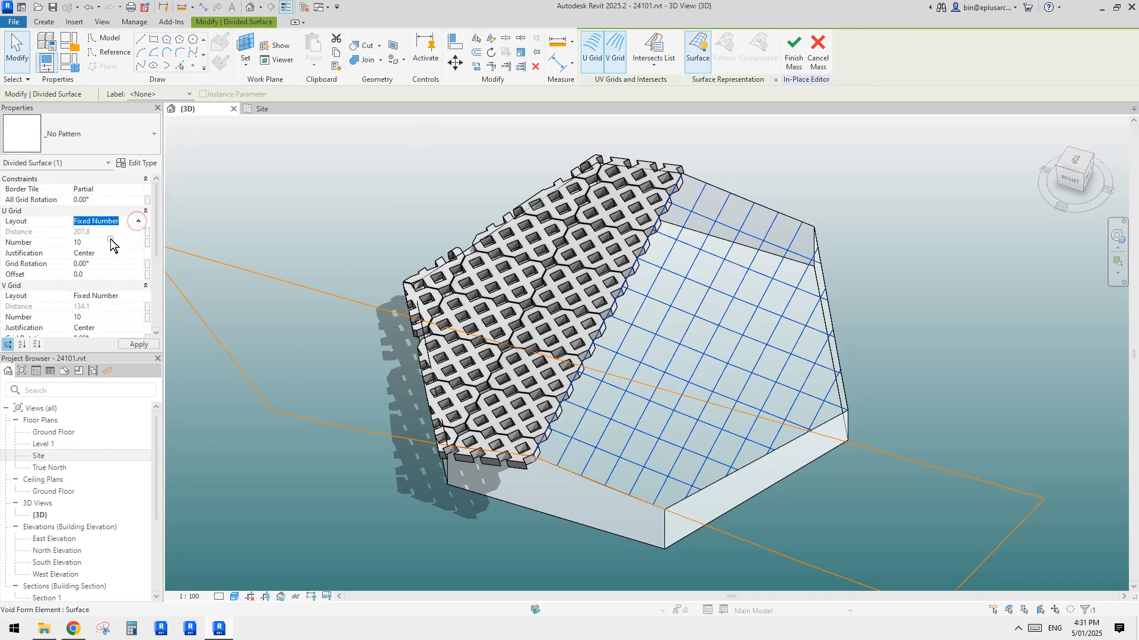
left_click(95, 240)
left_click(138, 296)
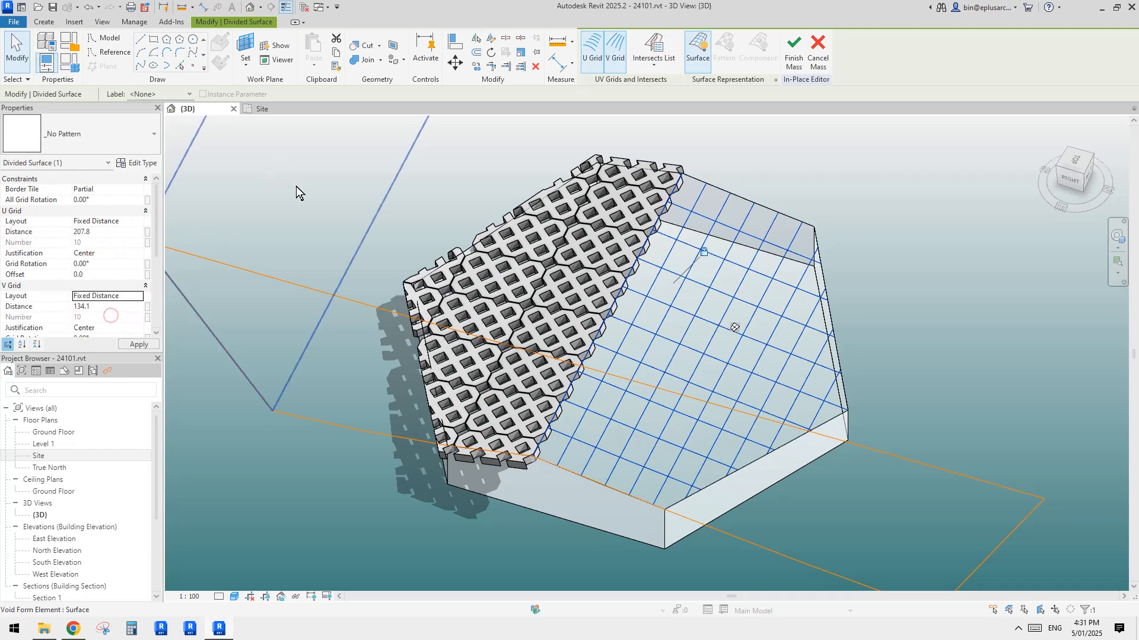
left_click(109, 231)
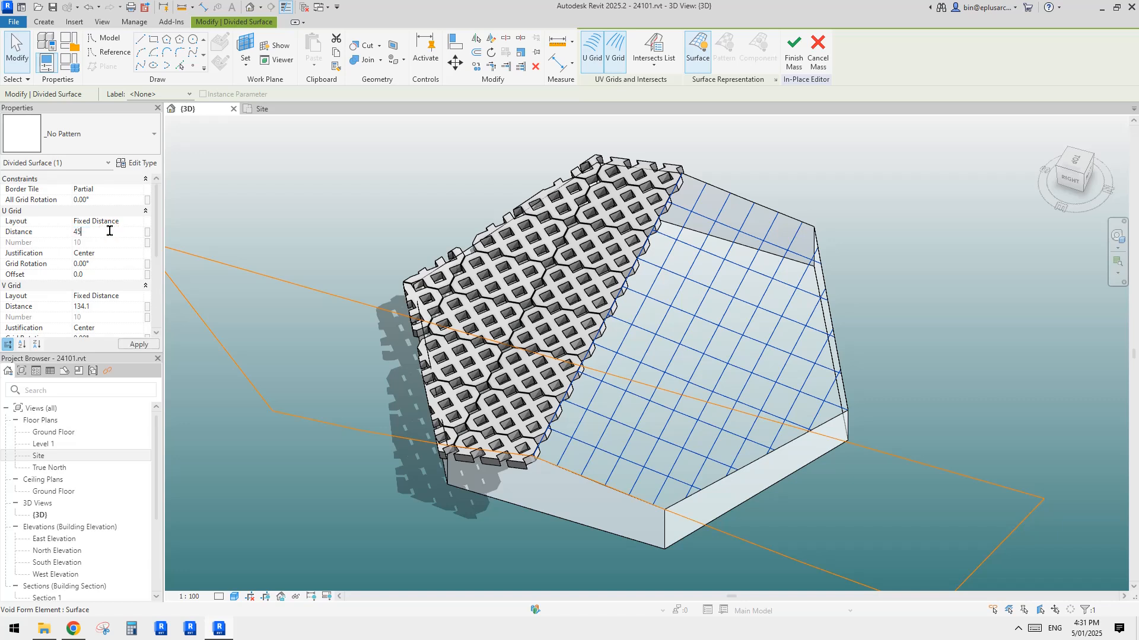
type("455")
left_click(112, 304)
type("305")
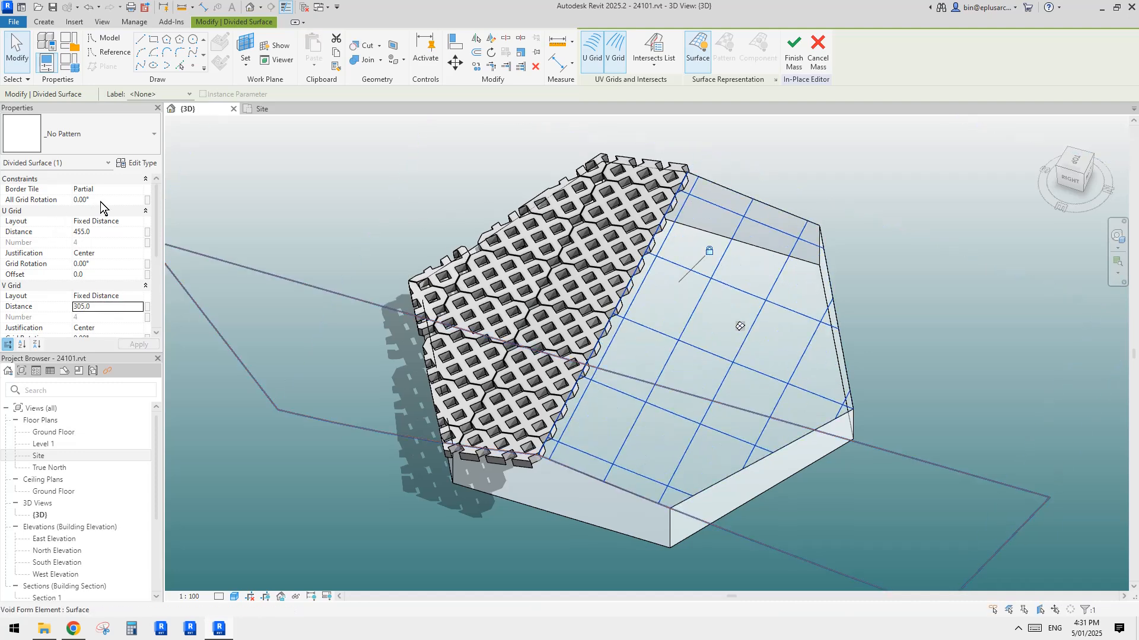
Rotate all grids of the second surface by 90 degrees and apply the Rectangle pattern's Family2 paver component
left_click(101, 202)
type("90")
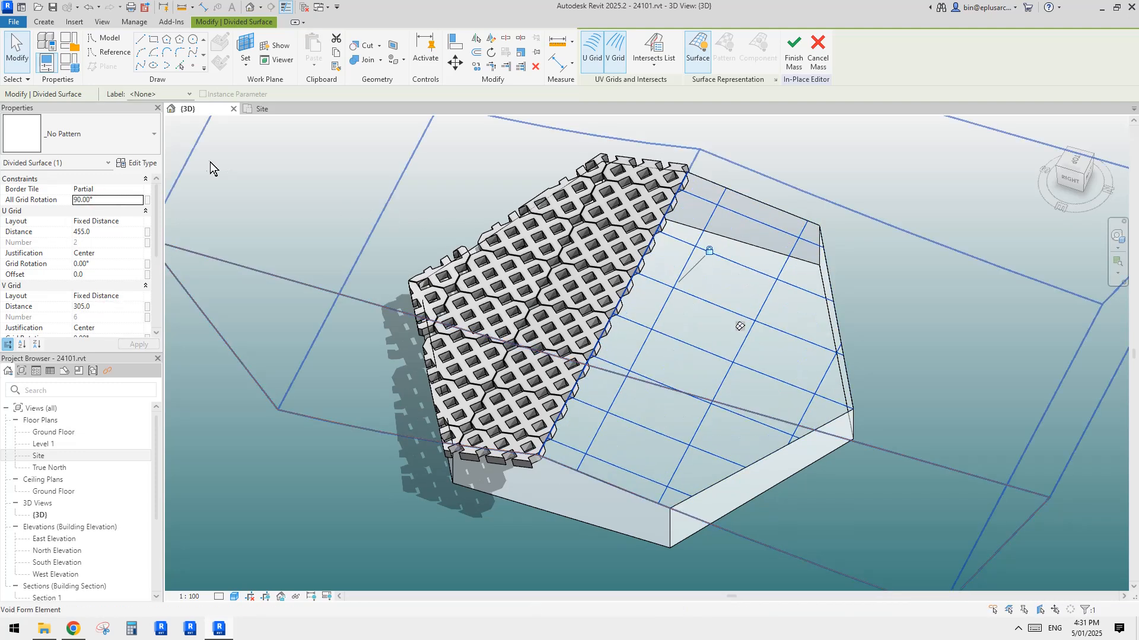
left_click(83, 134)
left_click(76, 397)
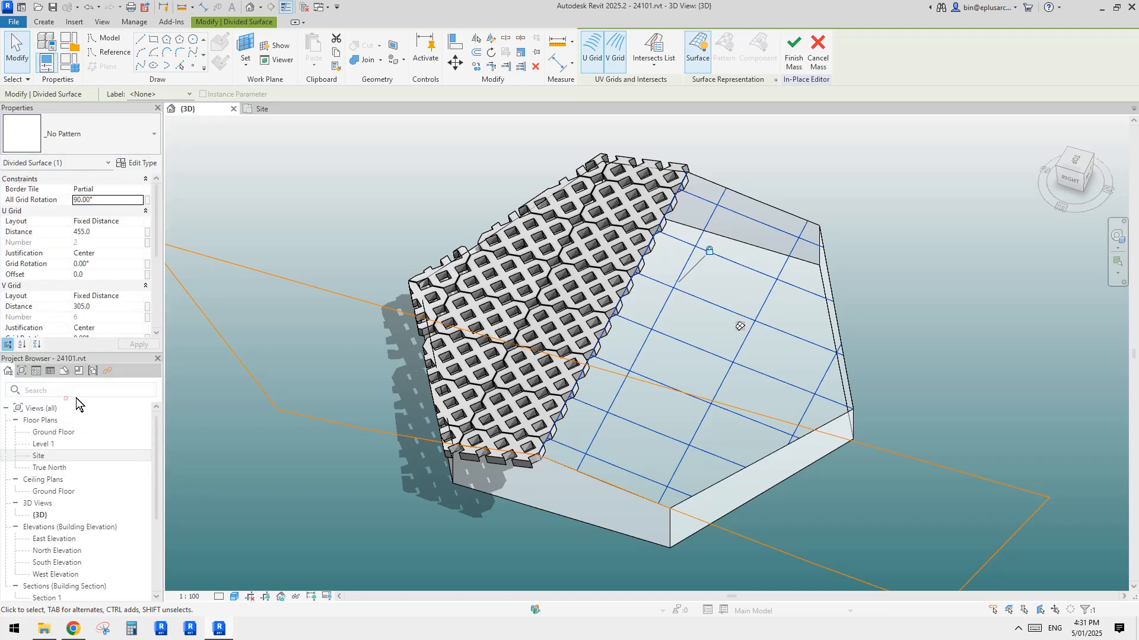
Set the second paver surface's U grid justification to End and clear the selection
middle_click_drag(744, 323, 619, 256, "shift")
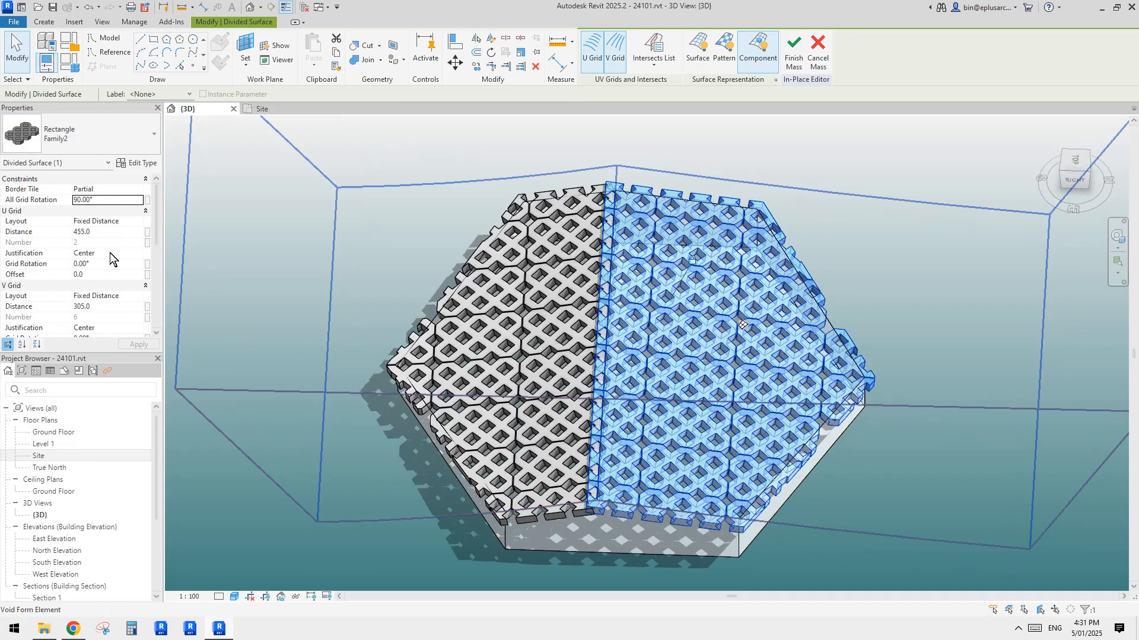
left_click(110, 253)
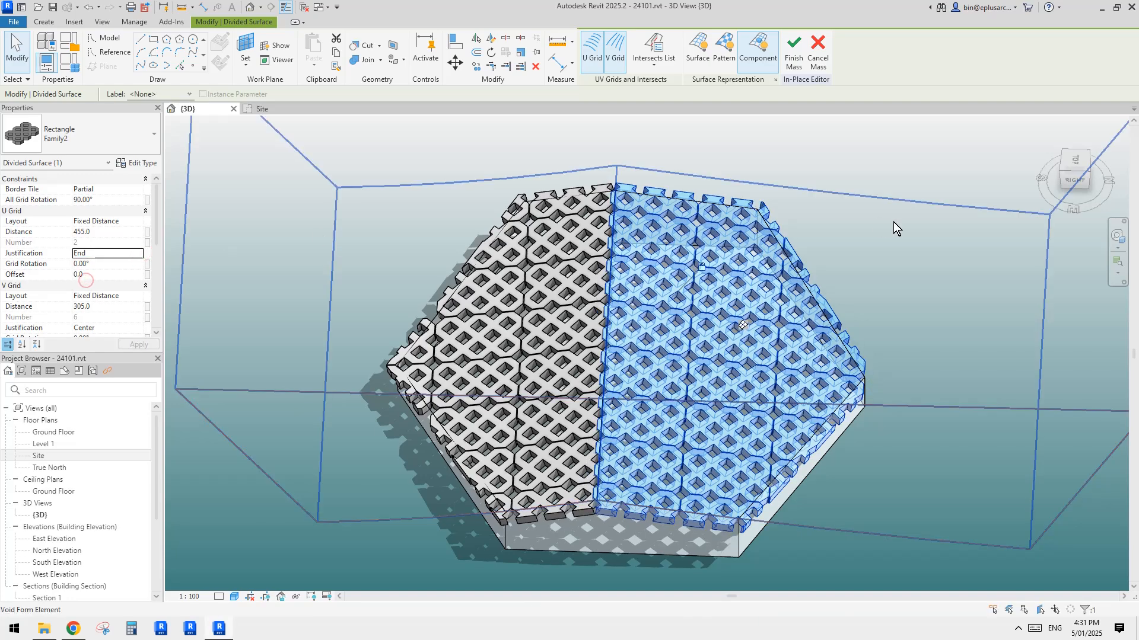
left_click(935, 181)
key("Escape")
middle_click_drag(803, 204, 722, 336, "shift")
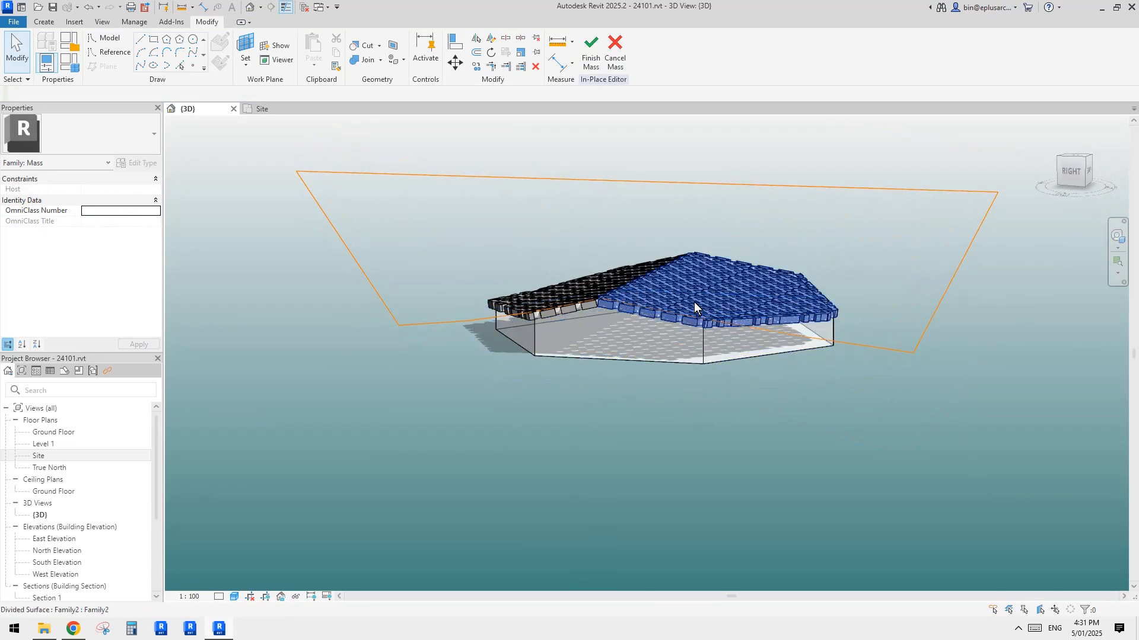
Finish the in-place mass with both sloping top faces covered in the paver pattern
middle_click_drag(735, 285, 611, 317, "shift")
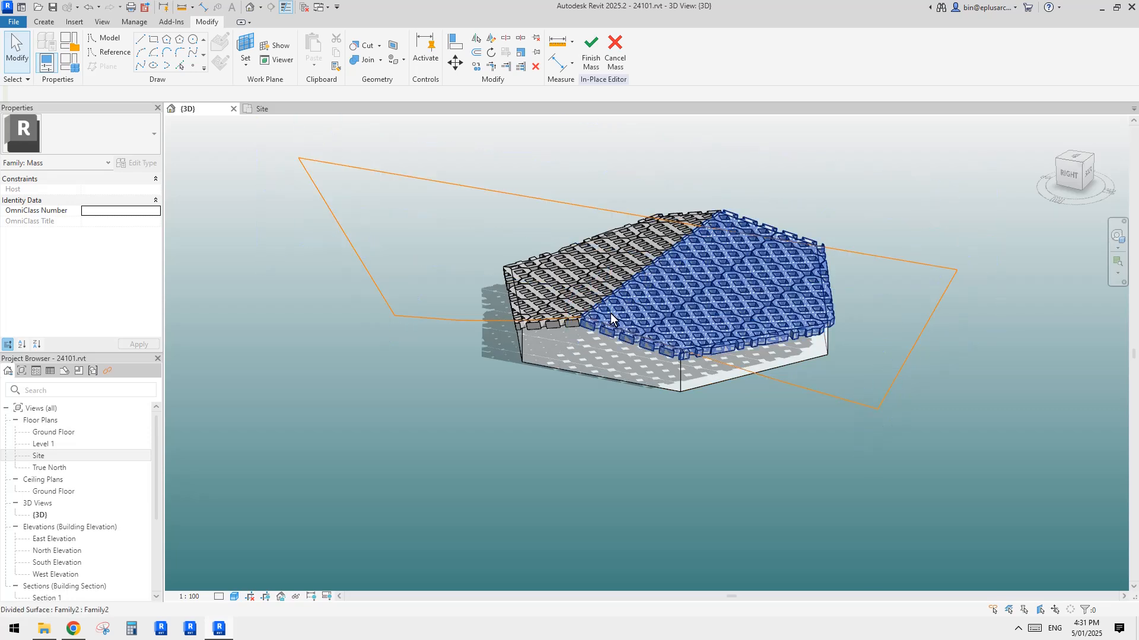
scroll(692, 286, "up", 3)
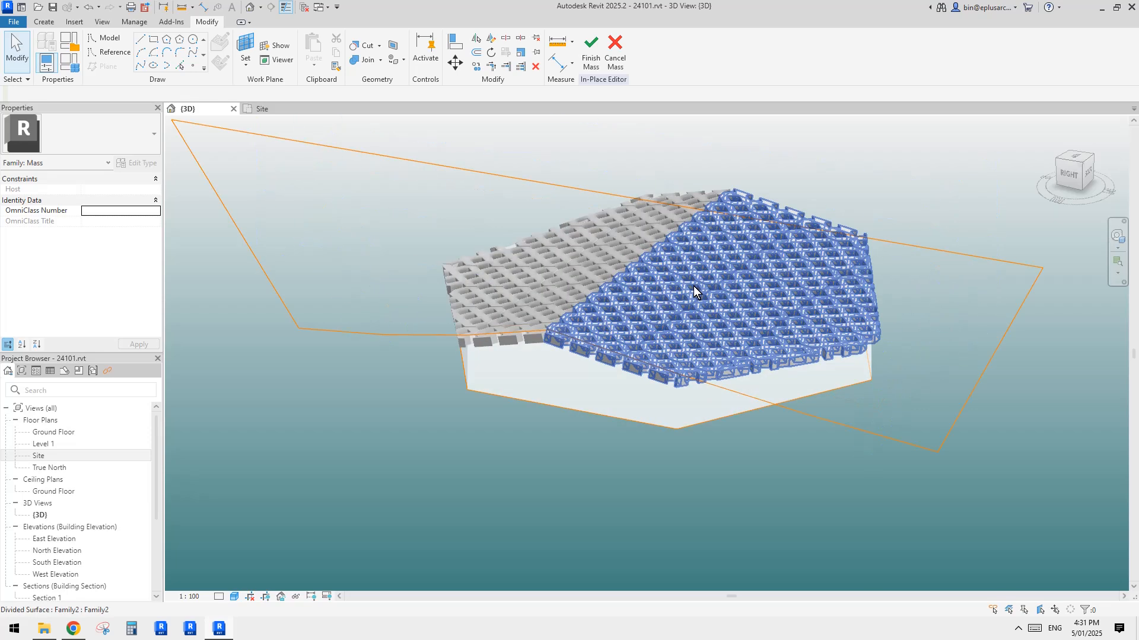
middle_click_drag(709, 283, 594, 342, "shift")
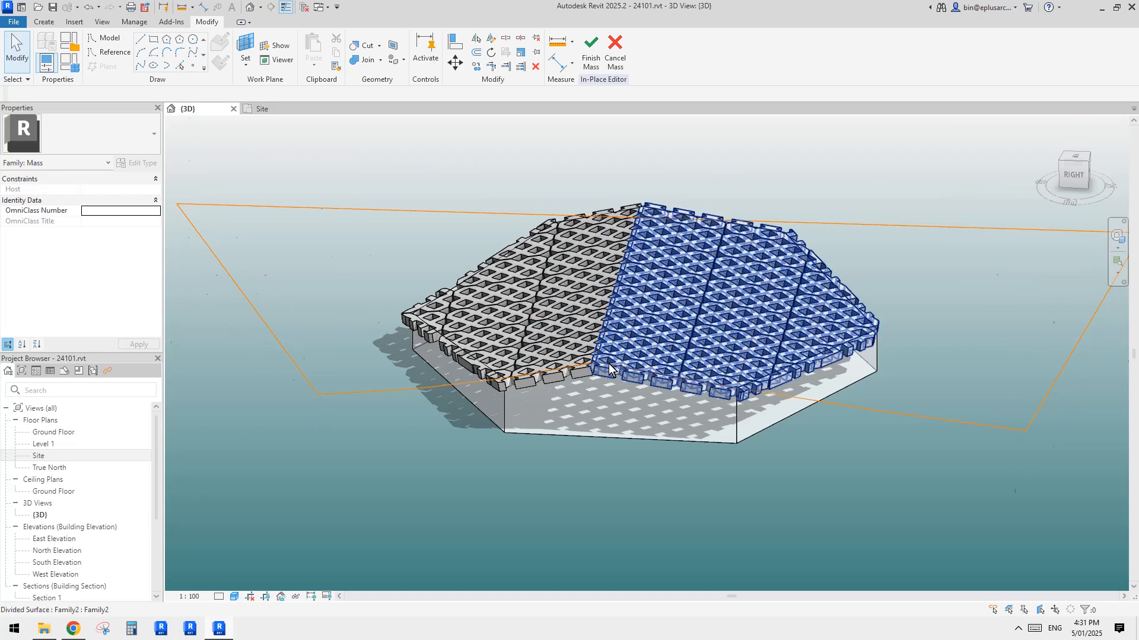
middle_click_drag(646, 323, 578, 114, "shift")
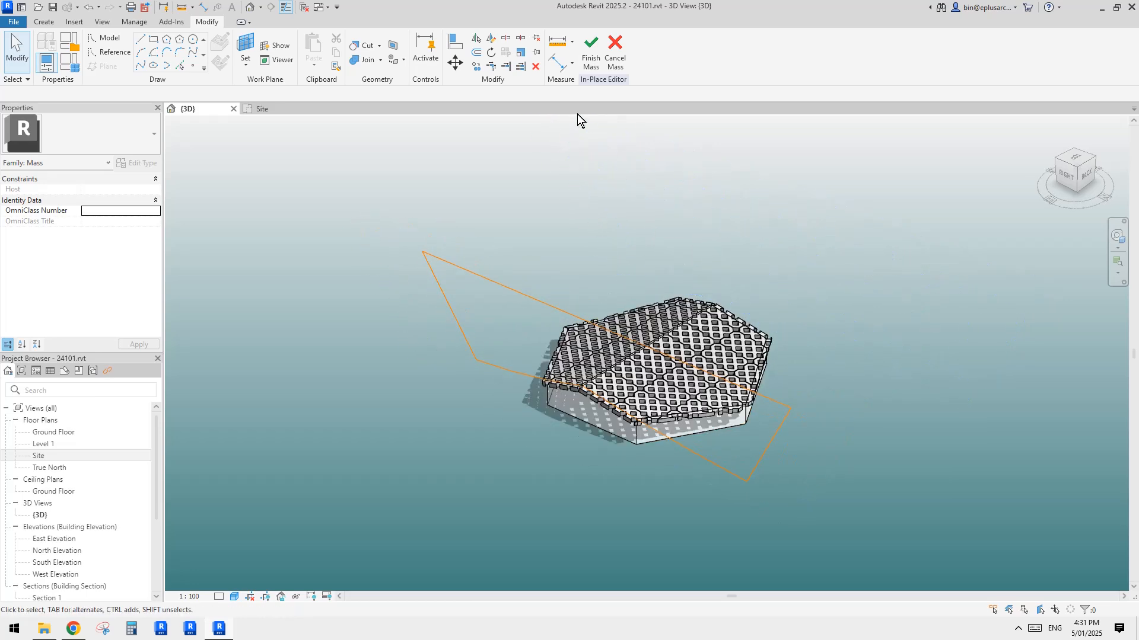
left_click(590, 61)
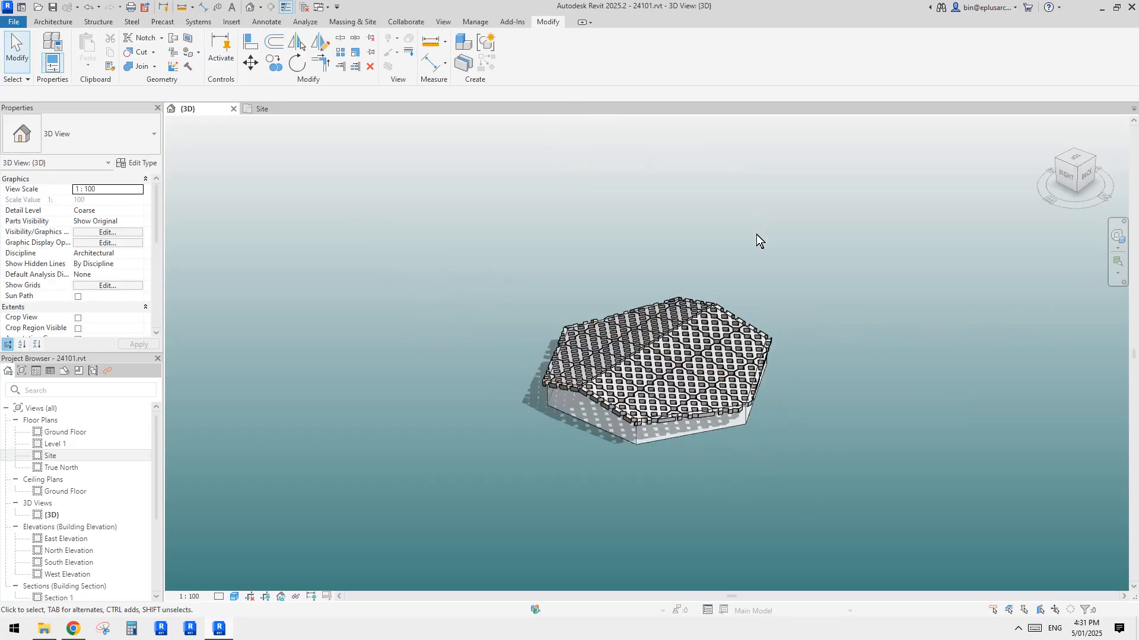
Examine the large folded Generic 150mm floor and its surface pattern from several angles, comparing it with the paver-covered masses nearby
middle_click_drag(740, 254, 672, 338, "shift")
left_click(509, 322)
middle_click_drag(509, 322, 623, 333, "shift")
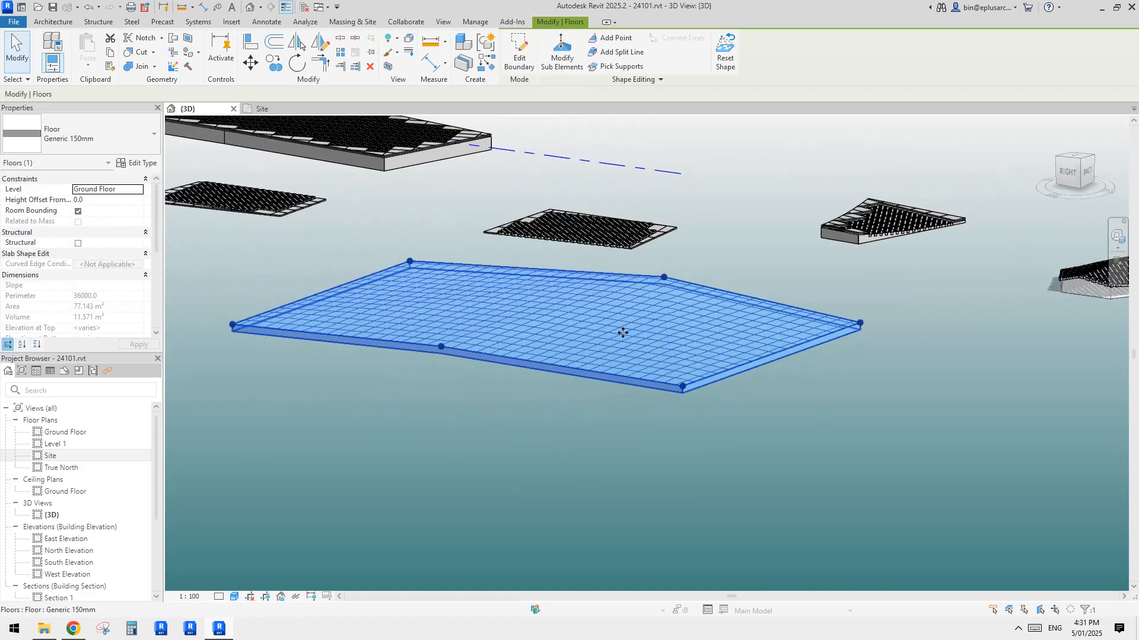
middle_click_drag(595, 397, 706, 368, "shift")
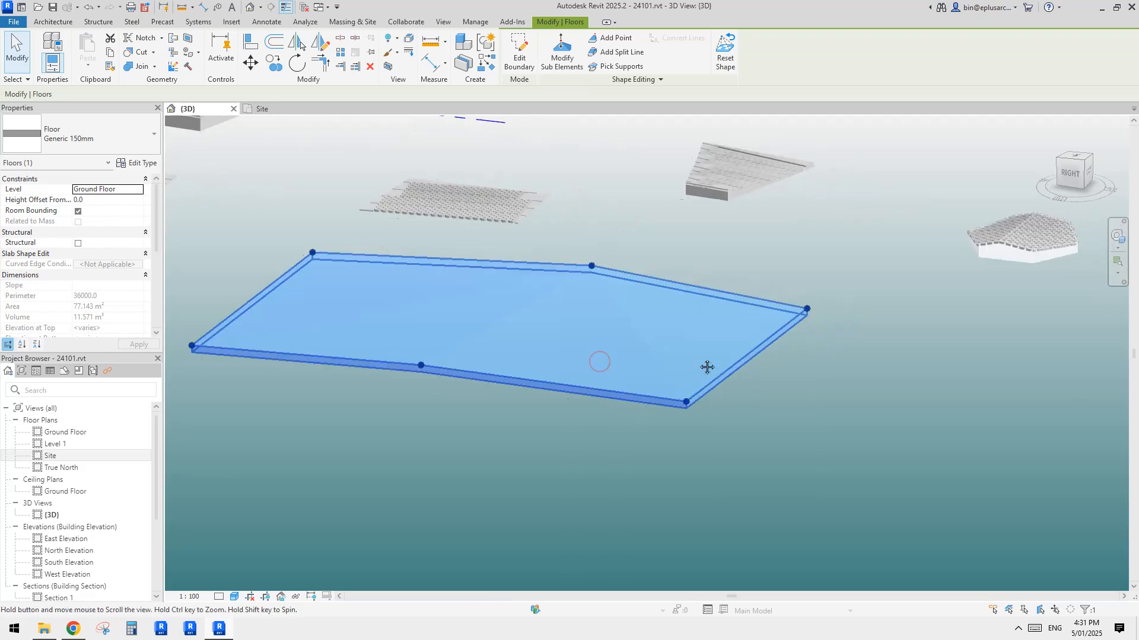
scroll(706, 369, "up", 2)
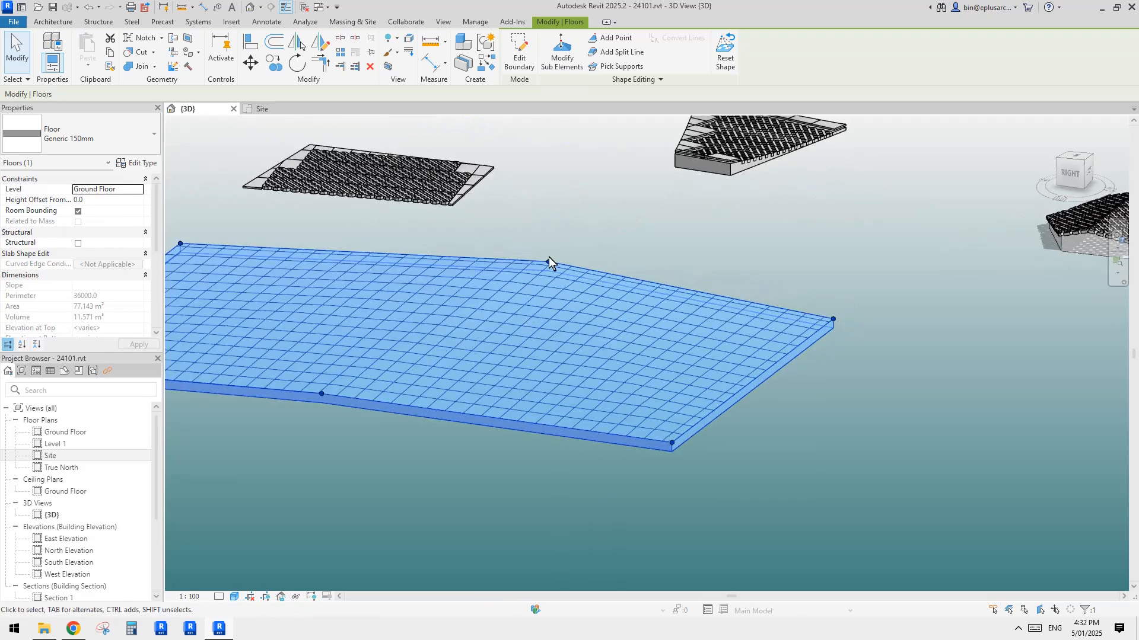
middle_click_drag(433, 369, 625, 402, "shift")
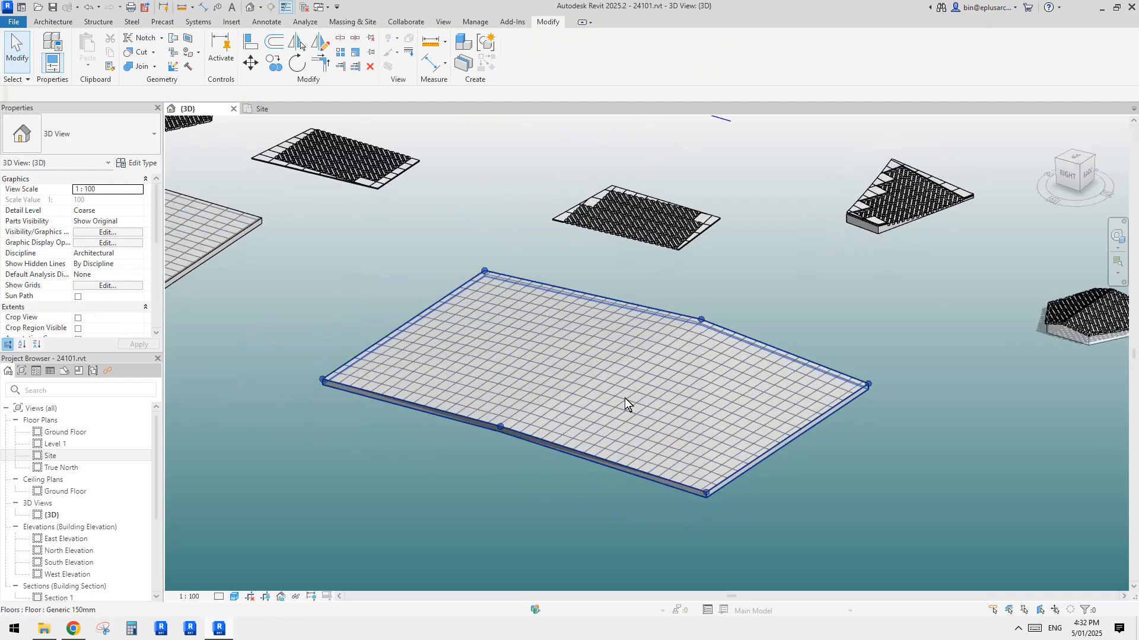
middle_click_drag(496, 289, 571, 405, "shift")
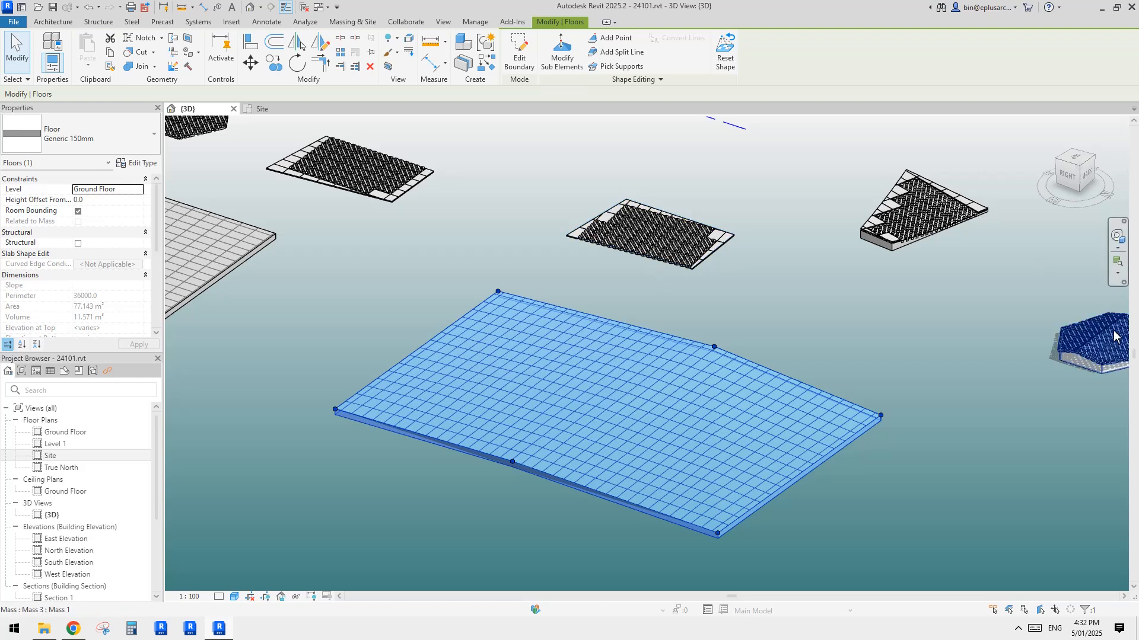
middle_click_drag(1094, 343, 807, 312)
scroll(812, 314, "up", 3)
scroll(790, 314, "down", 1)
middle_click_drag(232, 412, 565, 377)
scroll(371, 420, "down", 1)
middle_click_drag(437, 433, 663, 293)
key("Escape")
scroll(633, 356, "up", 1)
middle_click_drag(592, 368, 692, 425, "shift")
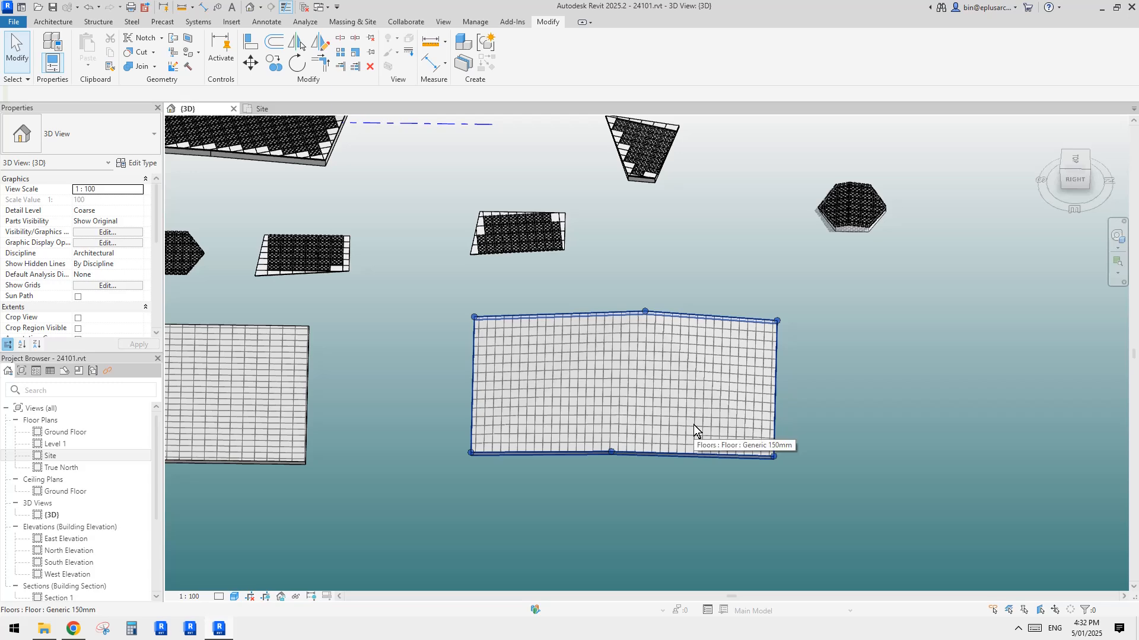
middle_click_drag(704, 376, 681, 383, "shift")
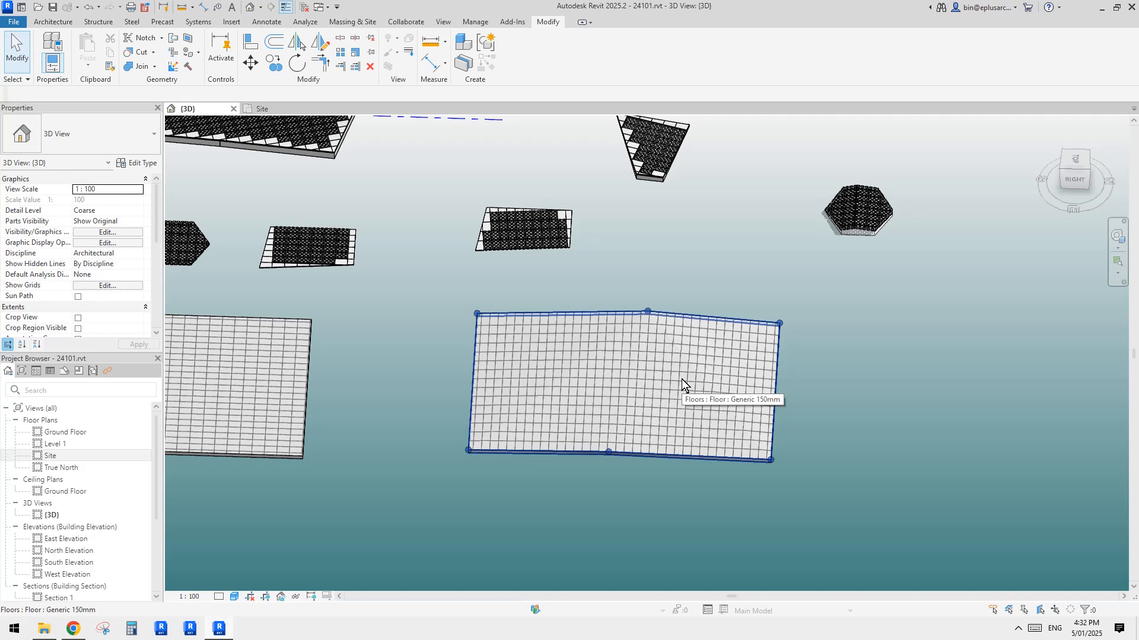
middle_click_drag(681, 379, 620, 355, "shift")
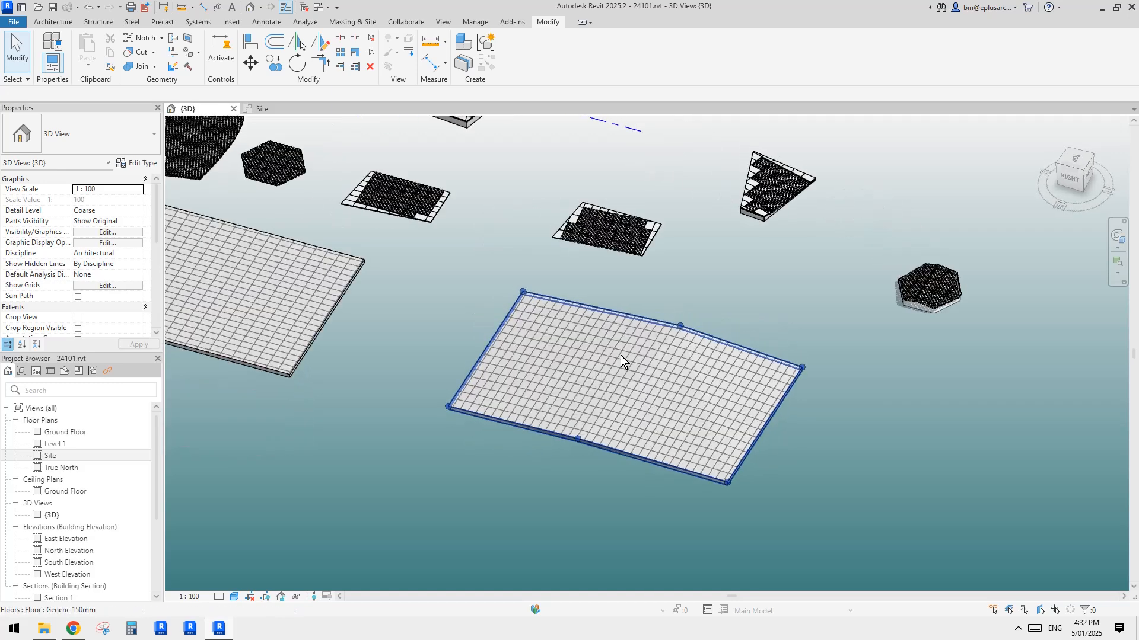
scroll(620, 354, "up", 3)
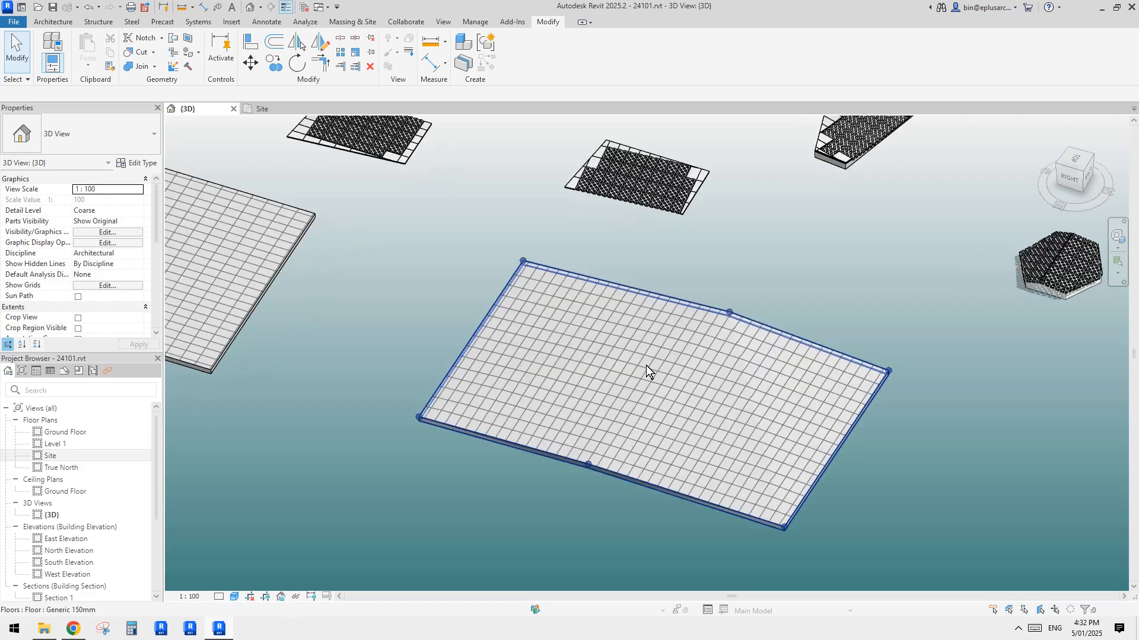
left_click(645, 365)
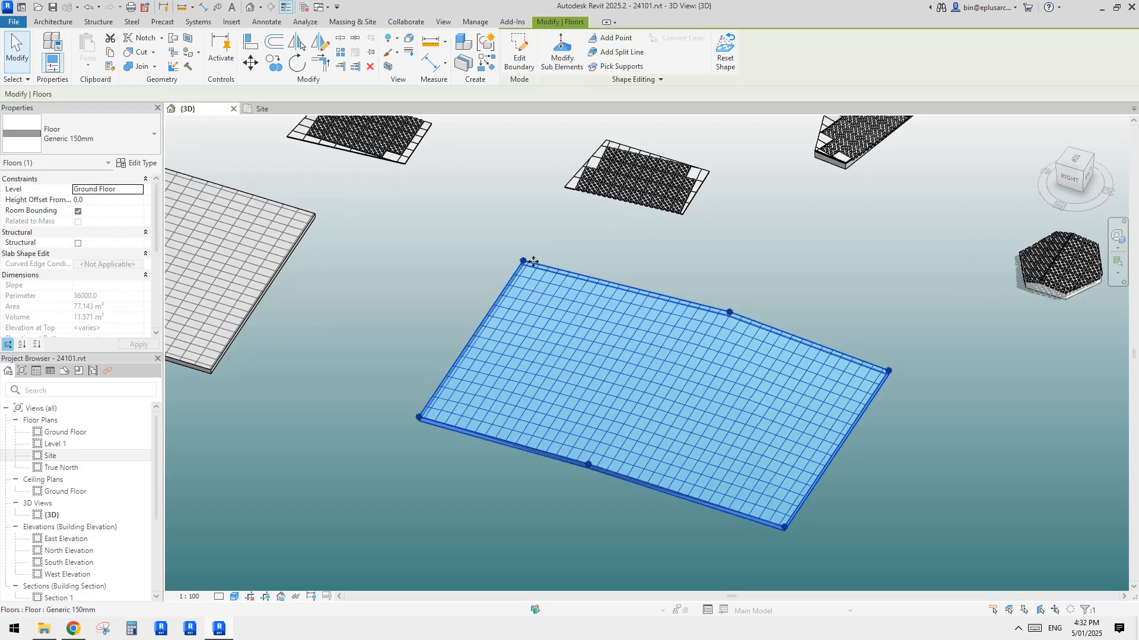
scroll(712, 347, "up", 1)
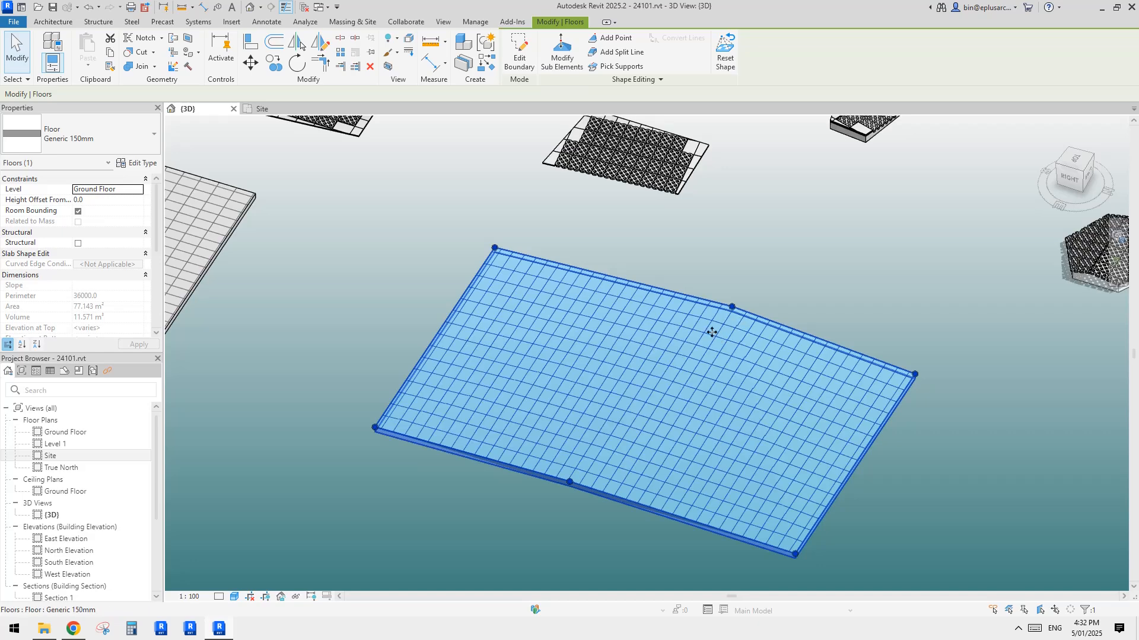
scroll(711, 332, "down", 1)
middle_click_drag(692, 367, 654, 372, "shift")
left_click(877, 348)
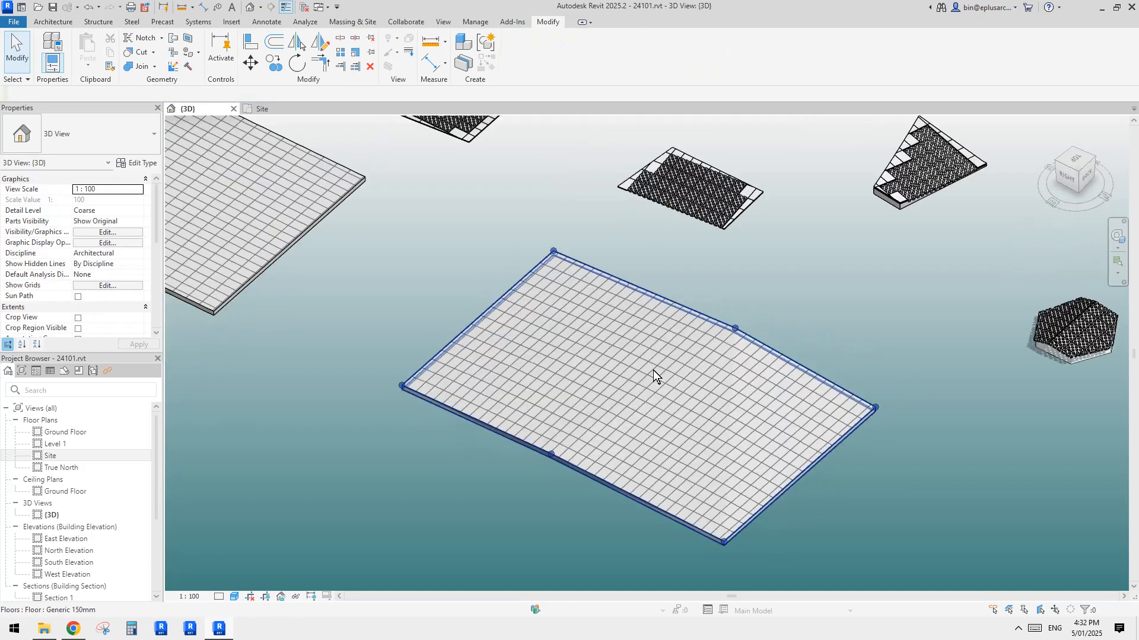
scroll(654, 372, "up", 1)
Turn on the Split Lines subcategory of Floors in the 3D view's Visibility/Graphic Overrides
key("d")
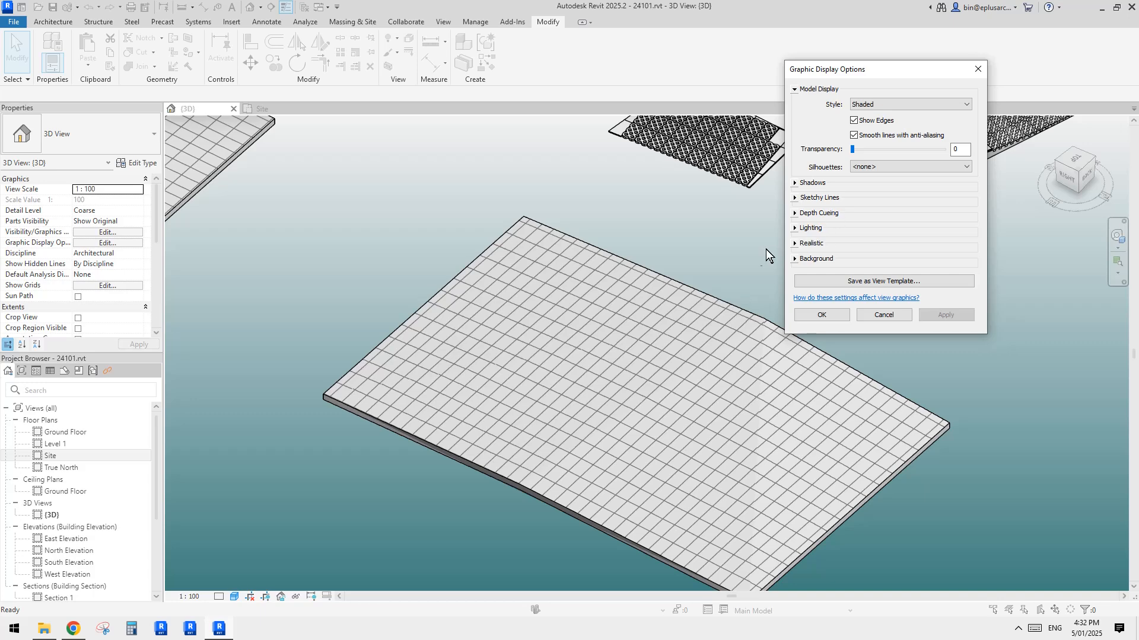
key("Escape")
key("v")
key("v")
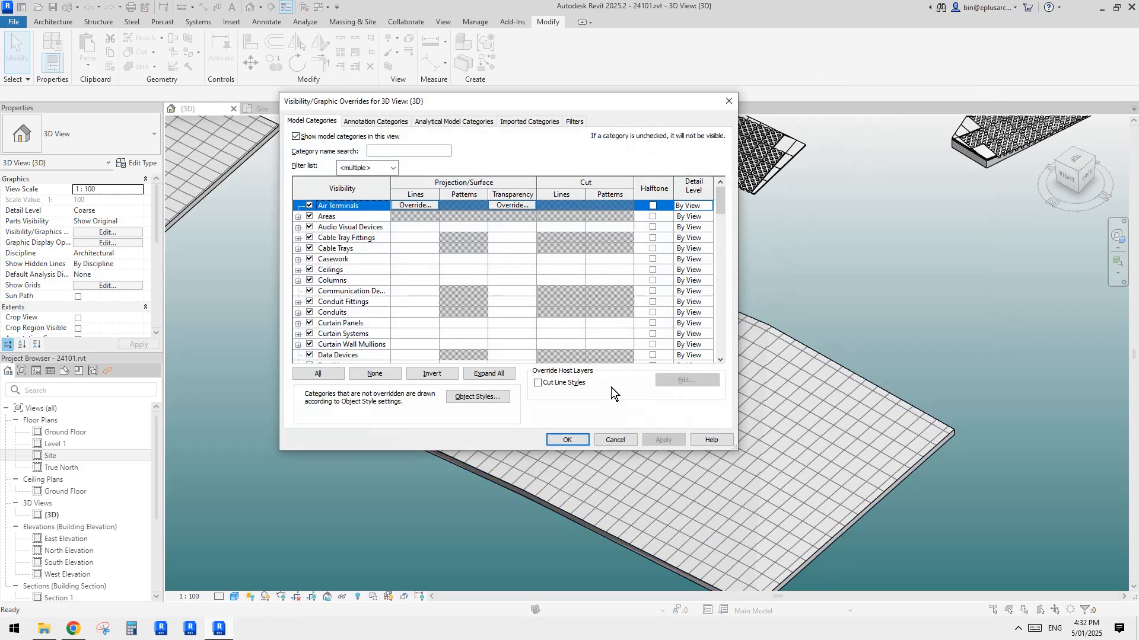
left_click(347, 315)
scroll(345, 315, "down", 4)
key("f")
scroll(347, 307, "down", 3)
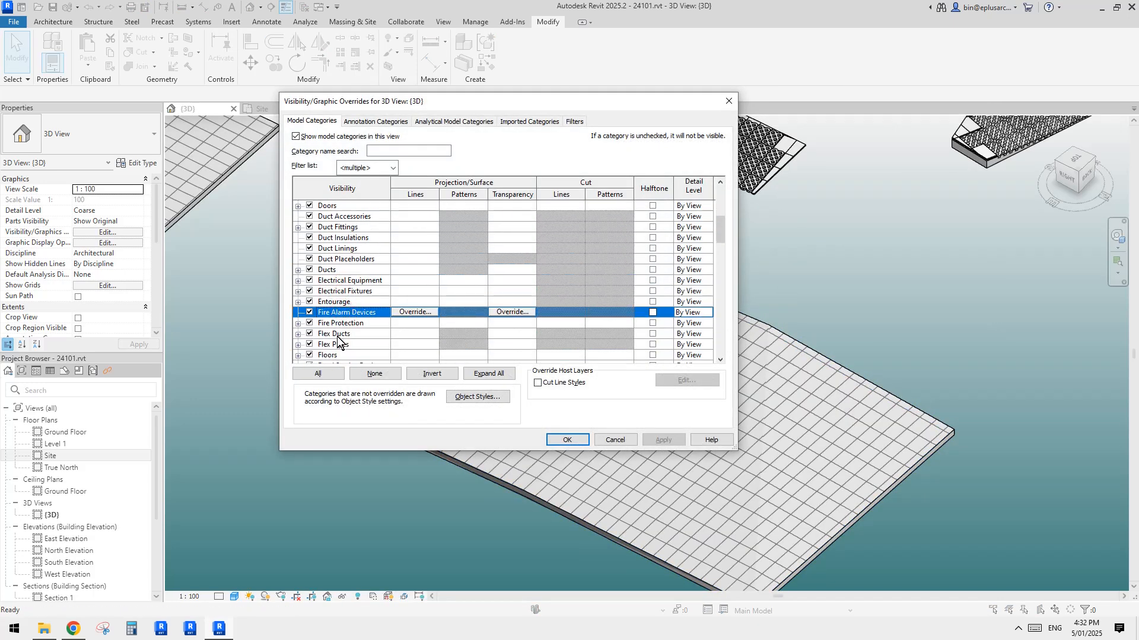
left_click(336, 345)
left_click(325, 355)
left_click(297, 345)
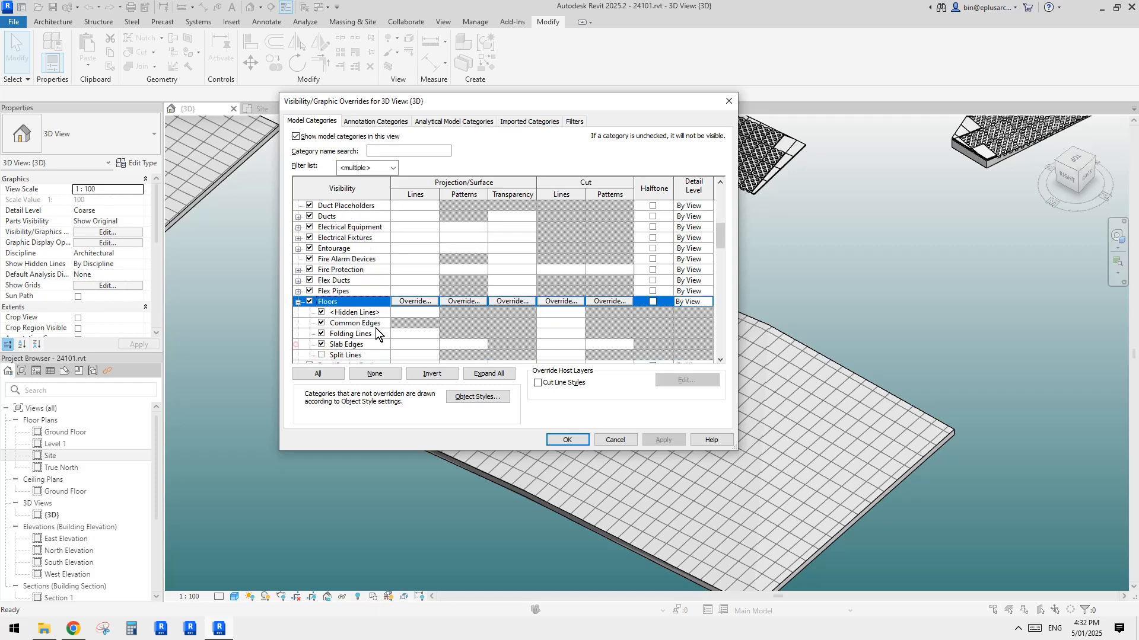
left_click(348, 356)
left_click(567, 440)
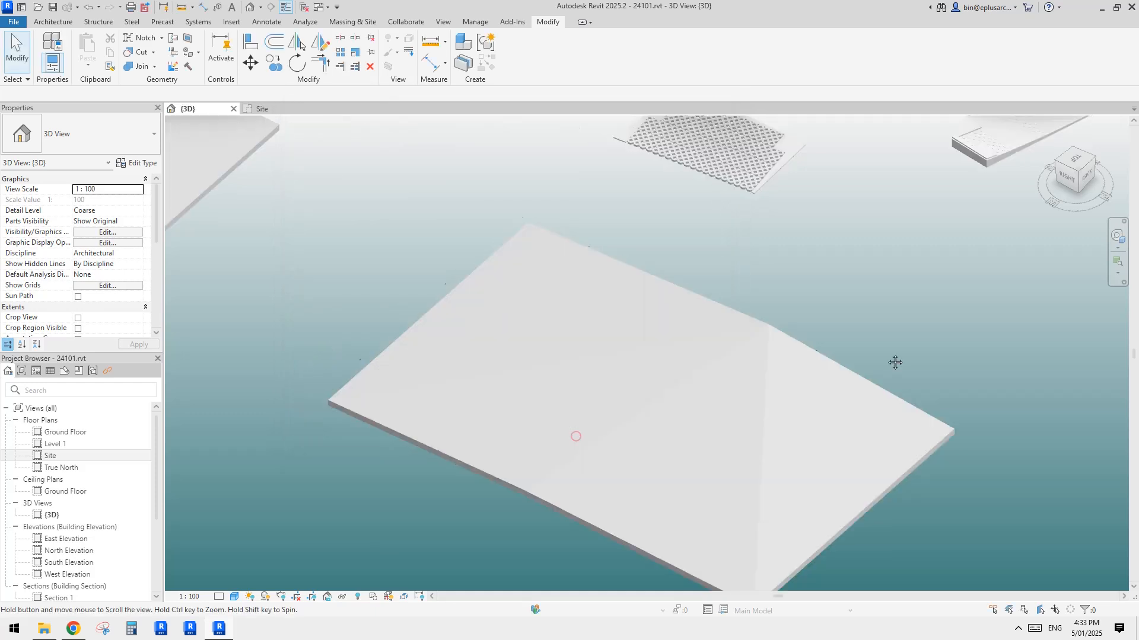
Edit the folded floor's boundary, shrinking the rectangle to about 6400 by 4900 mm, and finish the sketch
mouse_move(895, 361)
middle_mouse_down("shift")
mouse_move(742, 361)
mouse_move(719, 318)
mouse_move(665, 321)
mouse_move(790, 332)
mouse_move(719, 350)
mouse_move(677, 335)
mouse_move(691, 336)
middle_mouse_up("shift")
double_click(651, 347)
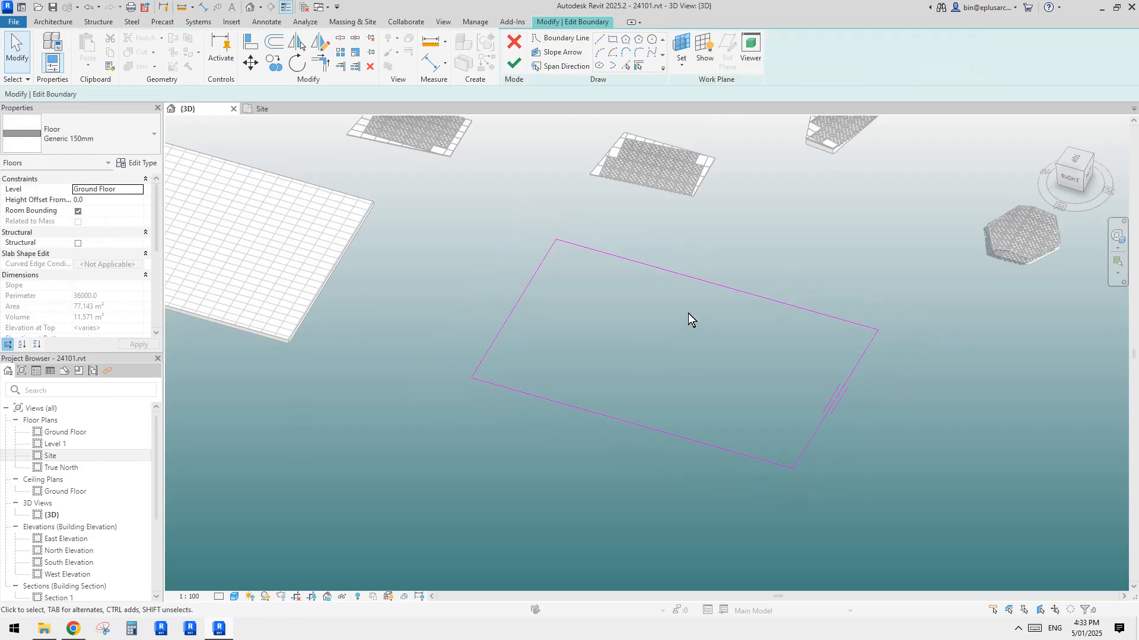
left_click_drag(853, 371, 737, 371)
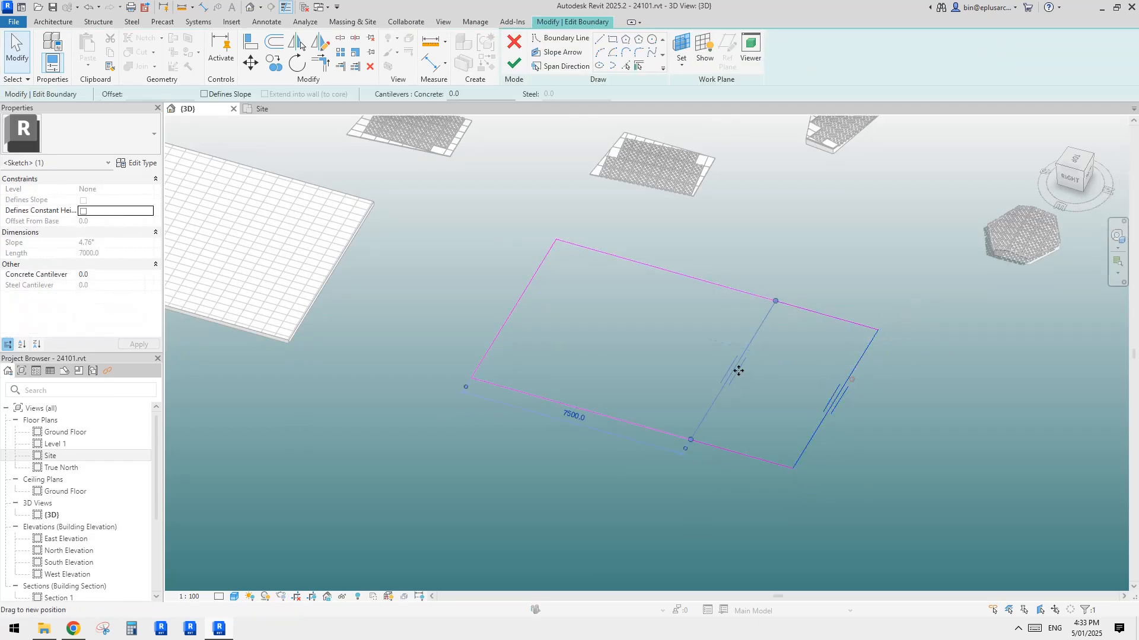
left_click_drag(714, 296, 681, 322)
left_click(694, 374)
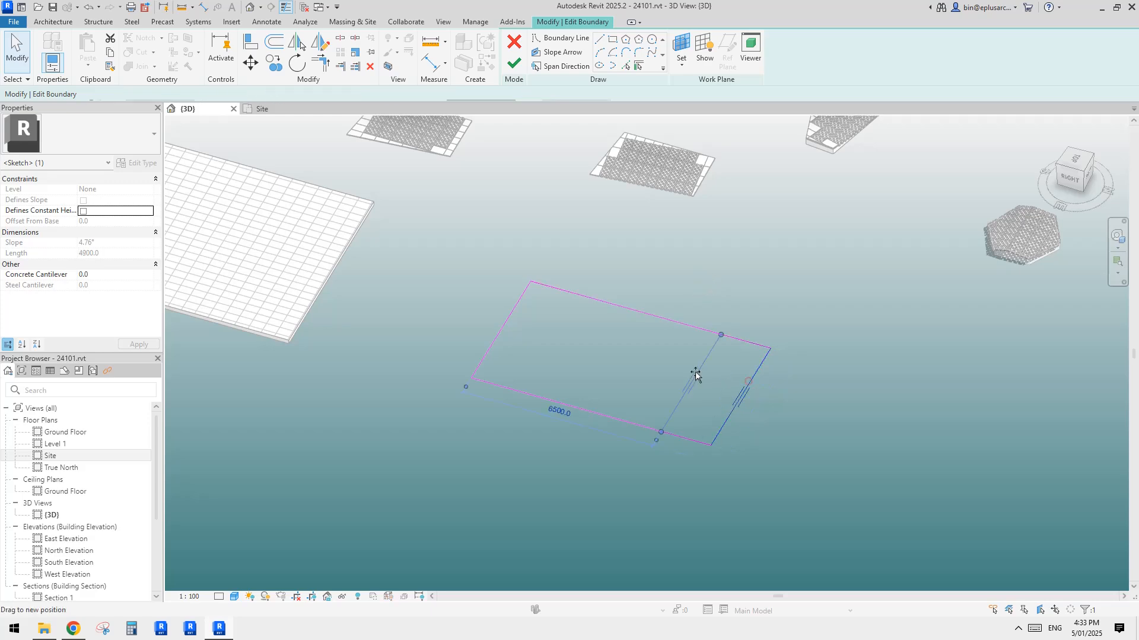
scroll(579, 234, "up", 2)
left_click(515, 63)
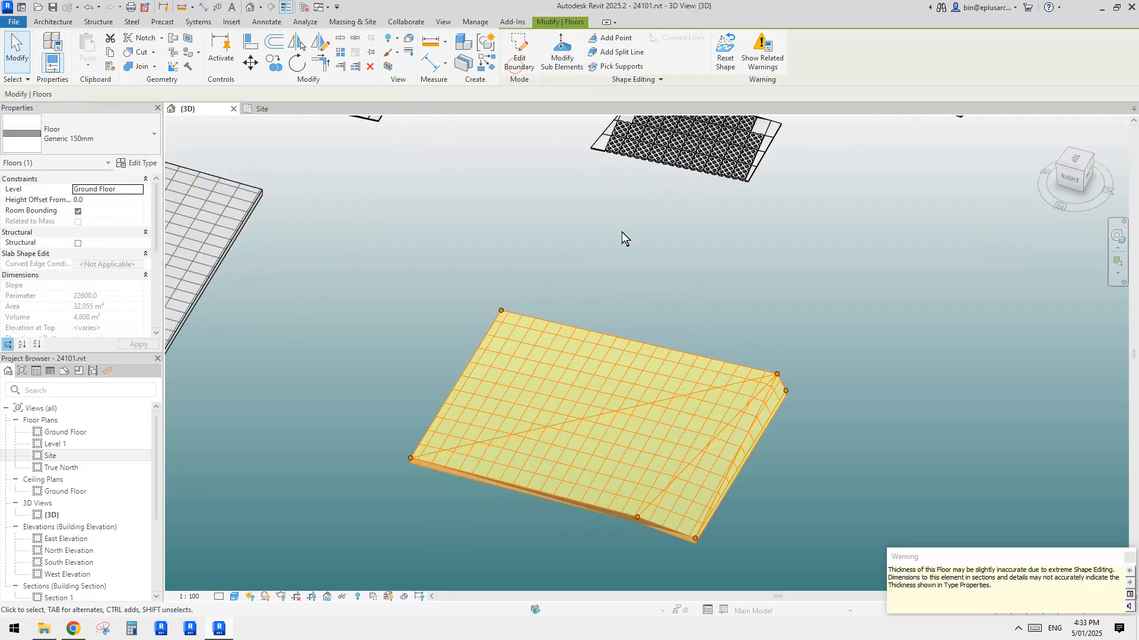
key("Escape")
Edit the floor's sub-elements and move the 400 mm high point on its west edge southward to slightly past the edge's middle
middle_click_drag(737, 261, 787, 376, "shift")
left_click(706, 304)
left_click(561, 54)
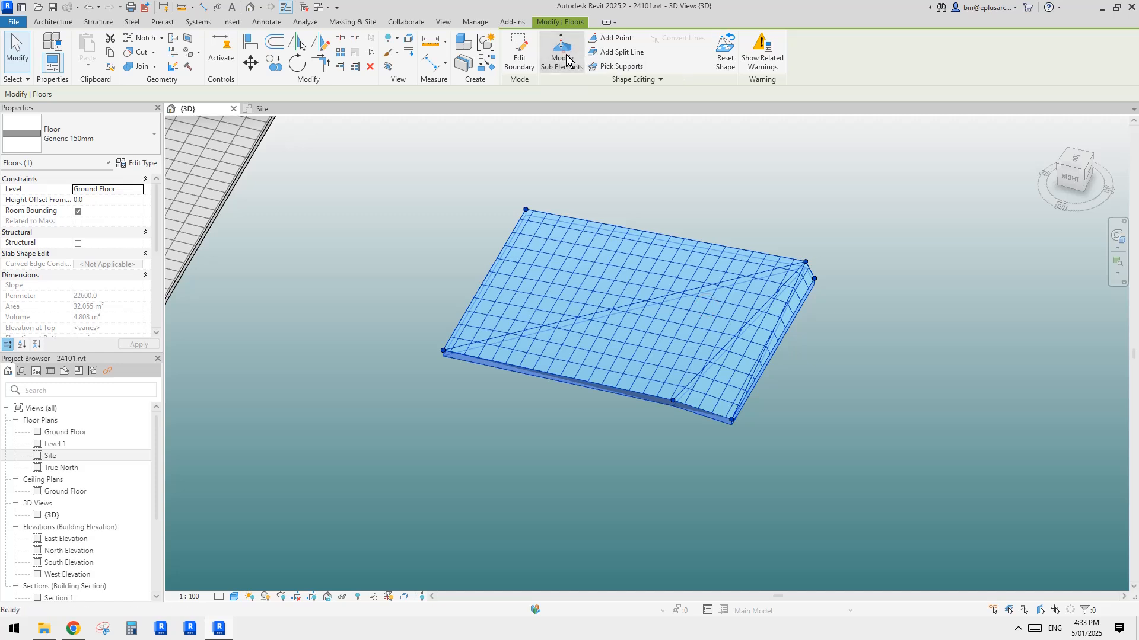
left_click(805, 262)
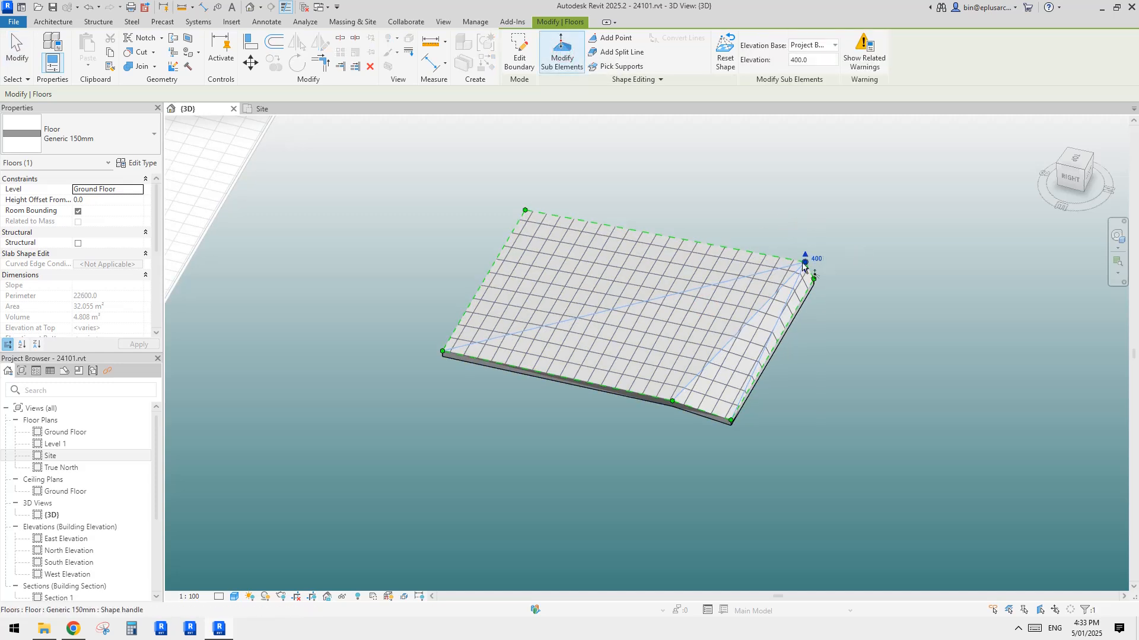
middle_click_drag(802, 266, 806, 272)
key("m")
key("v")
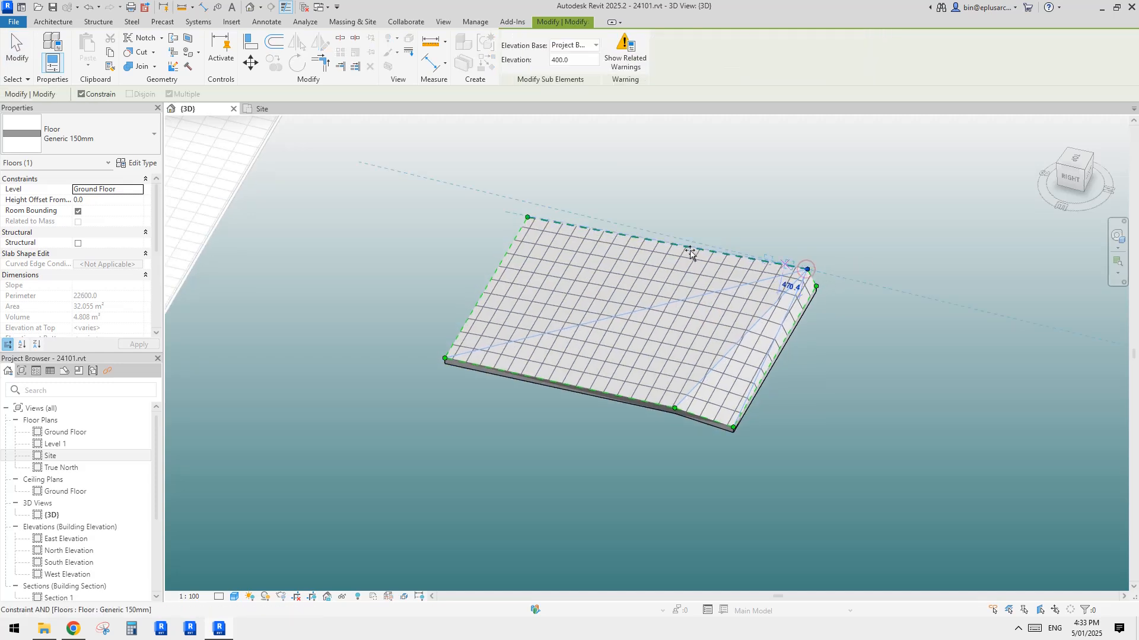
left_click(680, 245)
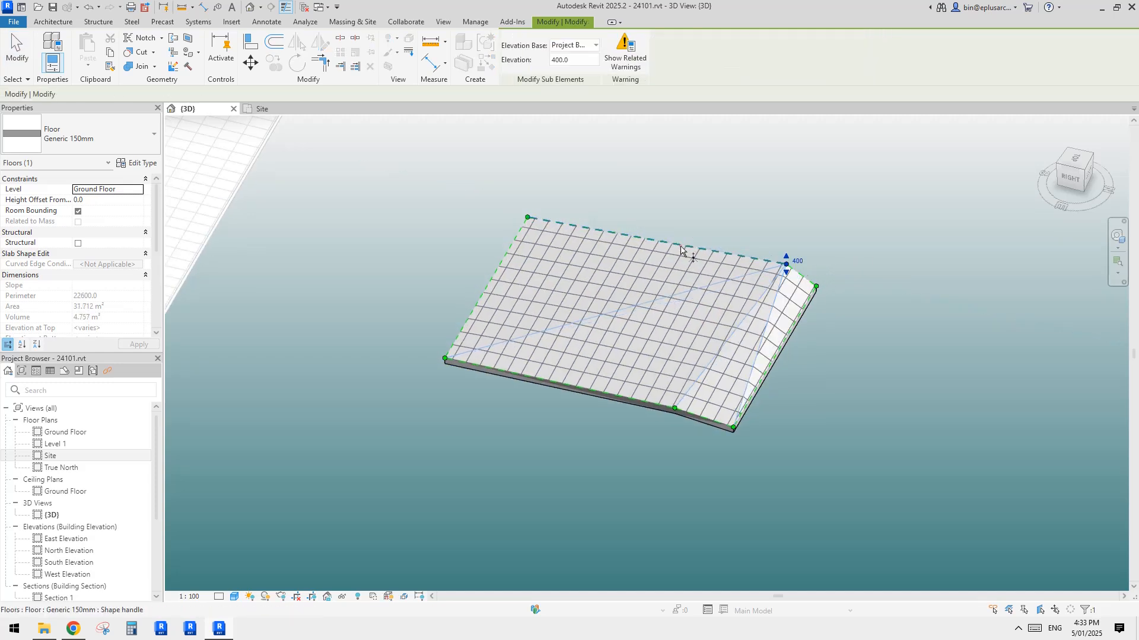
left_click(1061, 162)
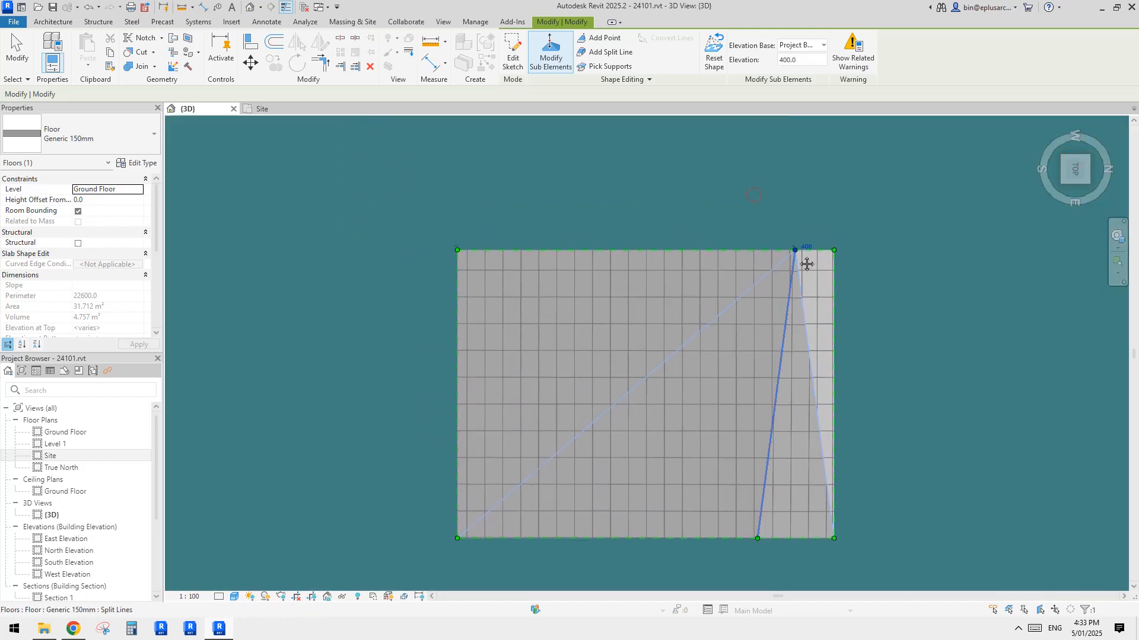
key("m")
key("v")
left_click(616, 252)
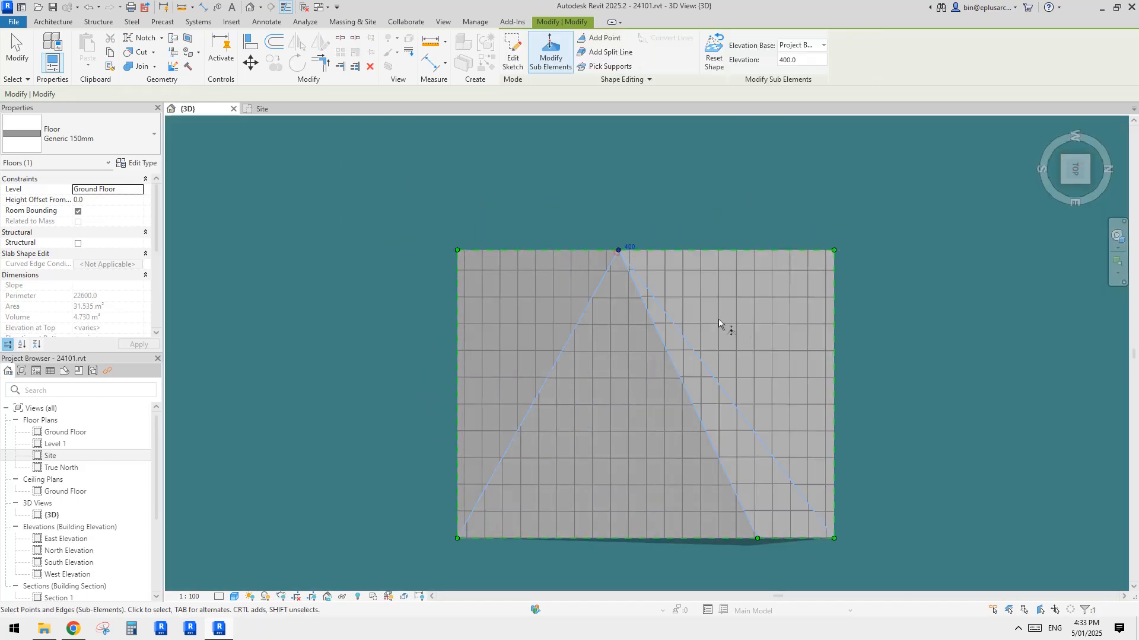
Move the intermediate point on the floor's east edge southward to slightly north of the middle and leave shape editing
left_click(764, 520)
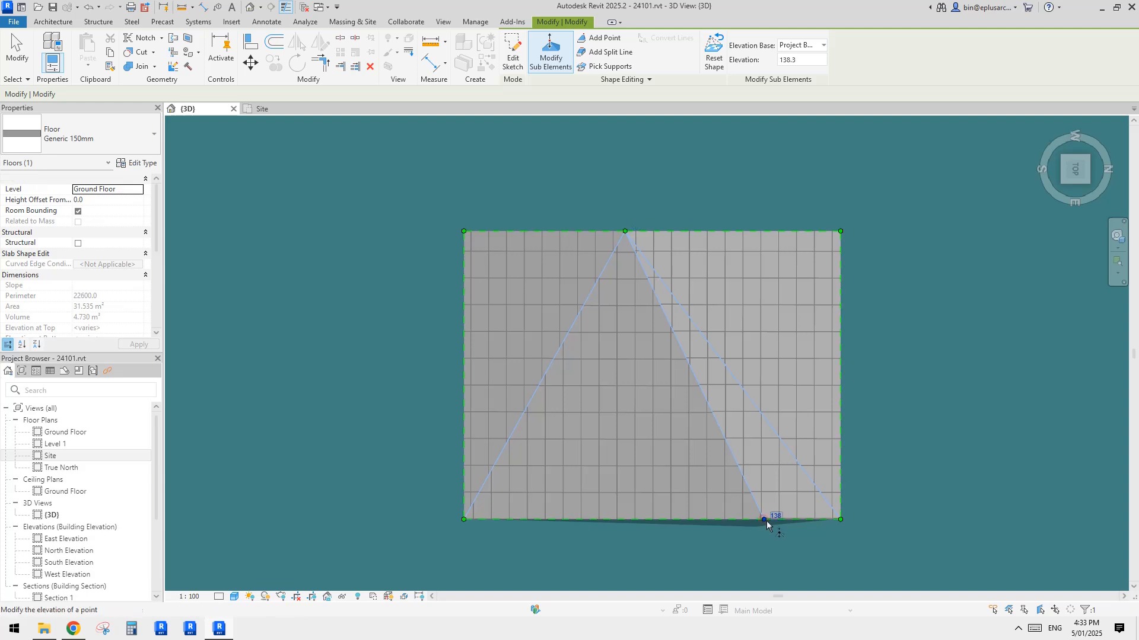
middle_click_drag(767, 524, 752, 521)
key("m")
key("v")
left_click(750, 521)
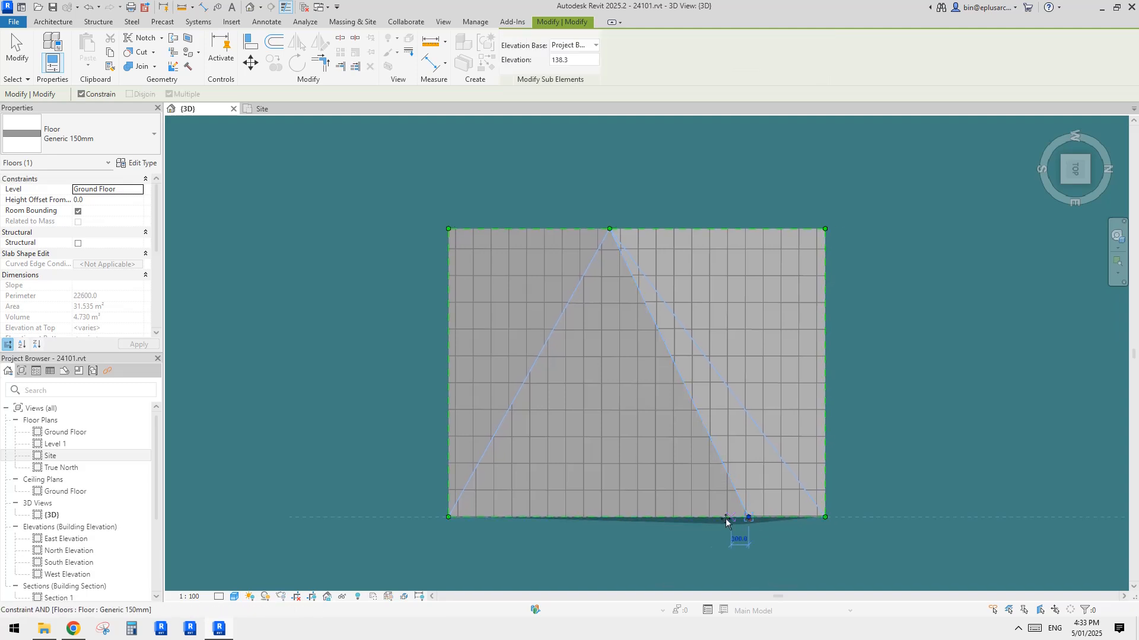
left_click(671, 519)
key("Escape")
key("Escape")
middle_click_drag(824, 384, 714, 285, "shift")
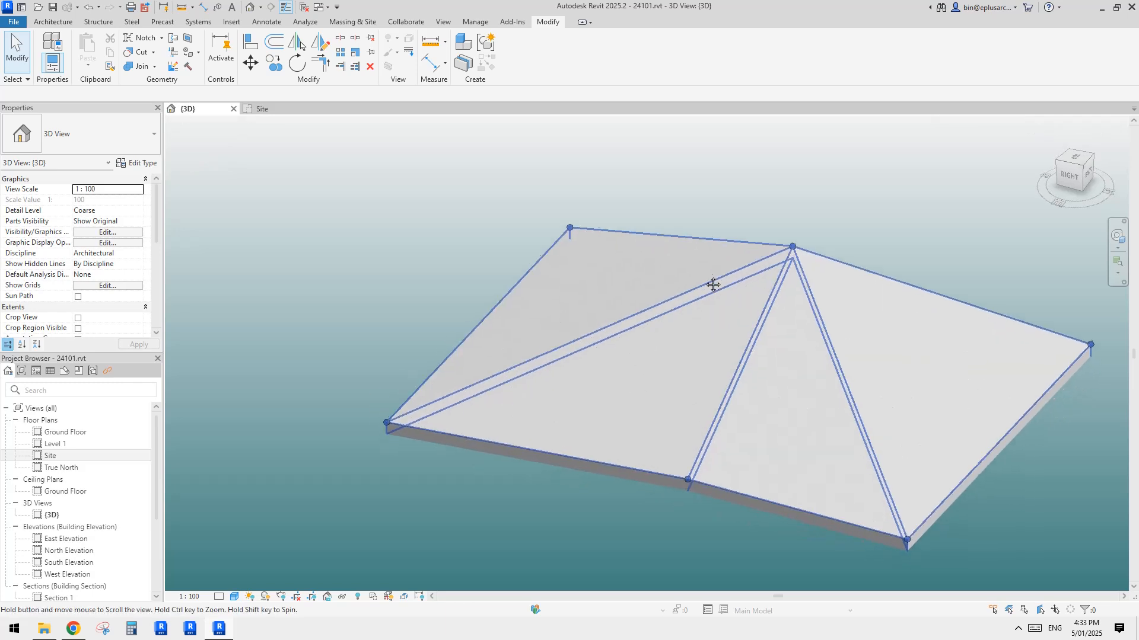
Start an in-place model in the Mass category and accept the default name
left_click(53, 22)
left_click(133, 70)
left_click(171, 110)
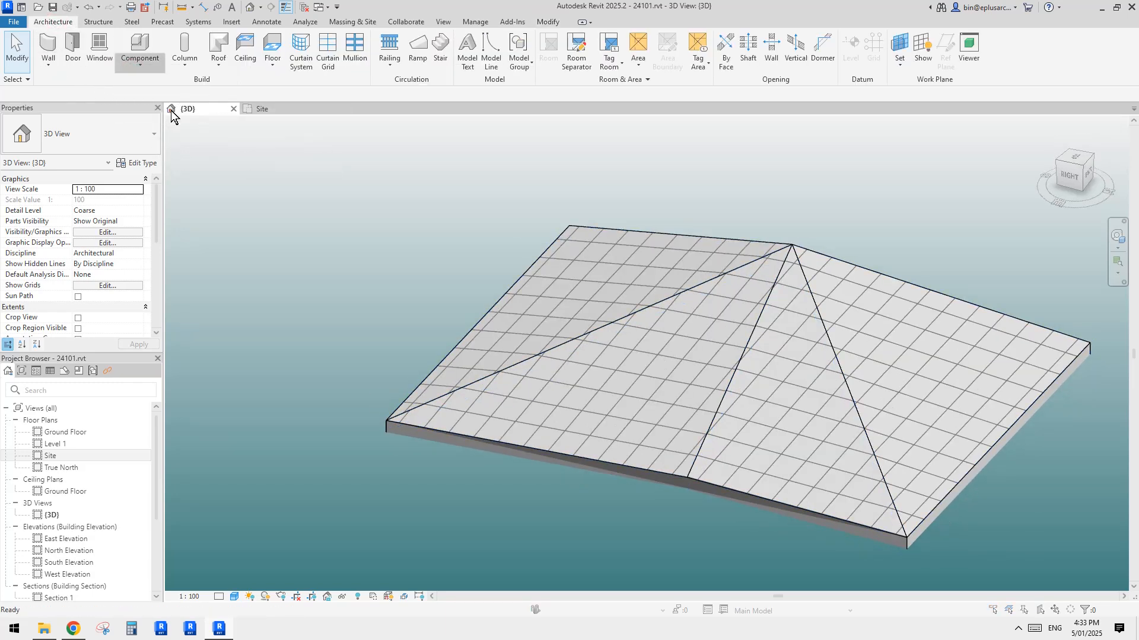
left_click(613, 300)
key("n")
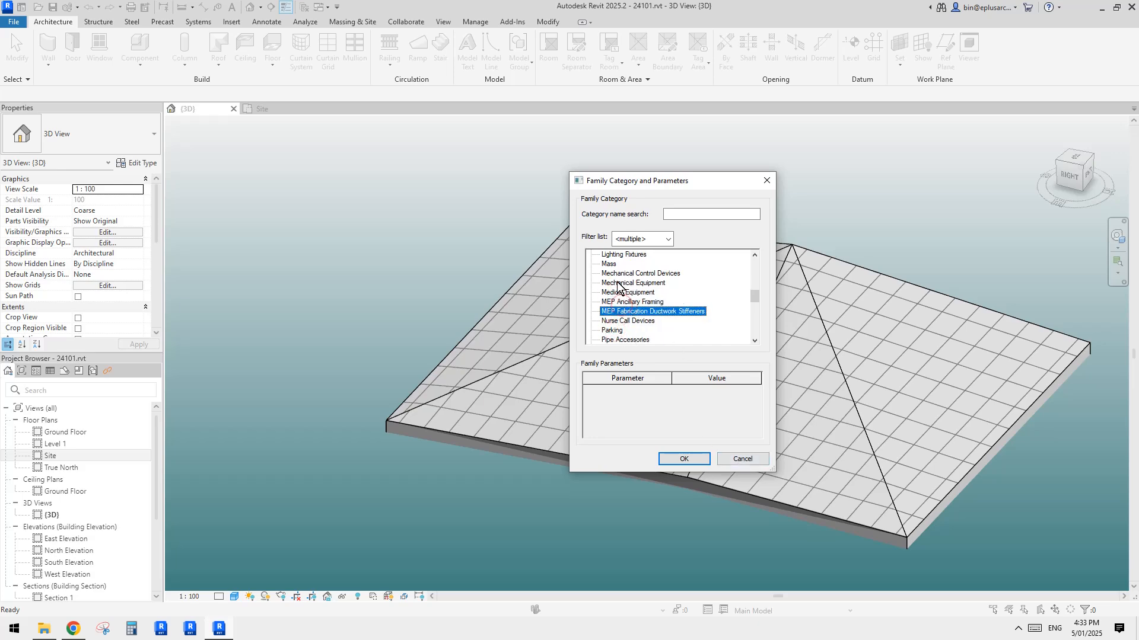
left_click(609, 264)
key("Return")
left_click(599, 330)
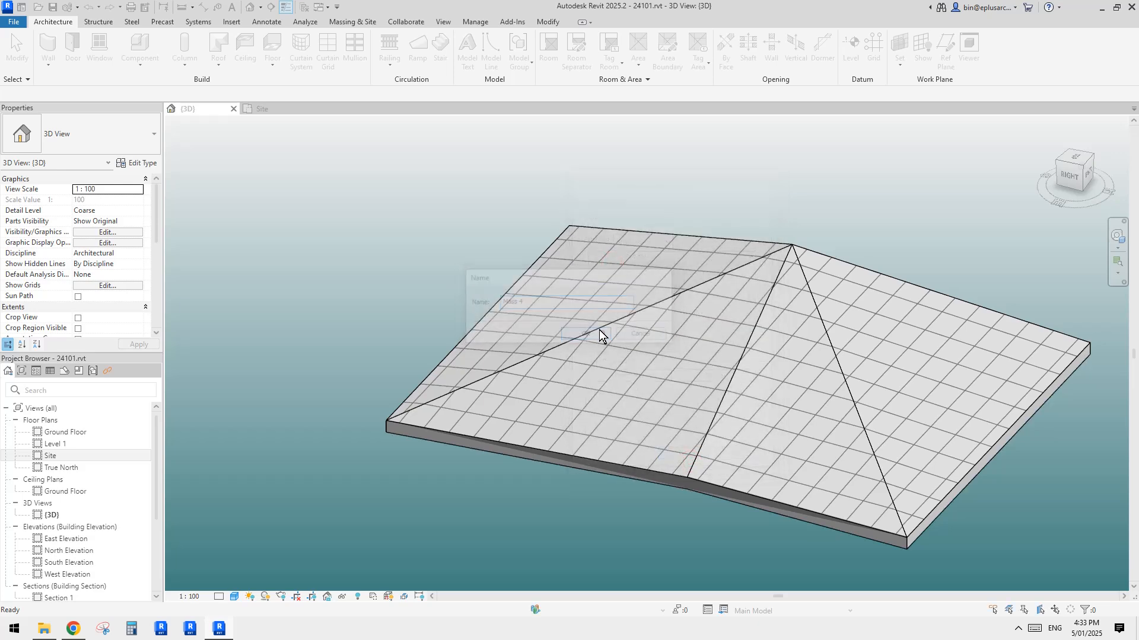
Set the work plane to the folded floor's northern triangular face
middle_click_drag(606, 364, 666, 378, "shift")
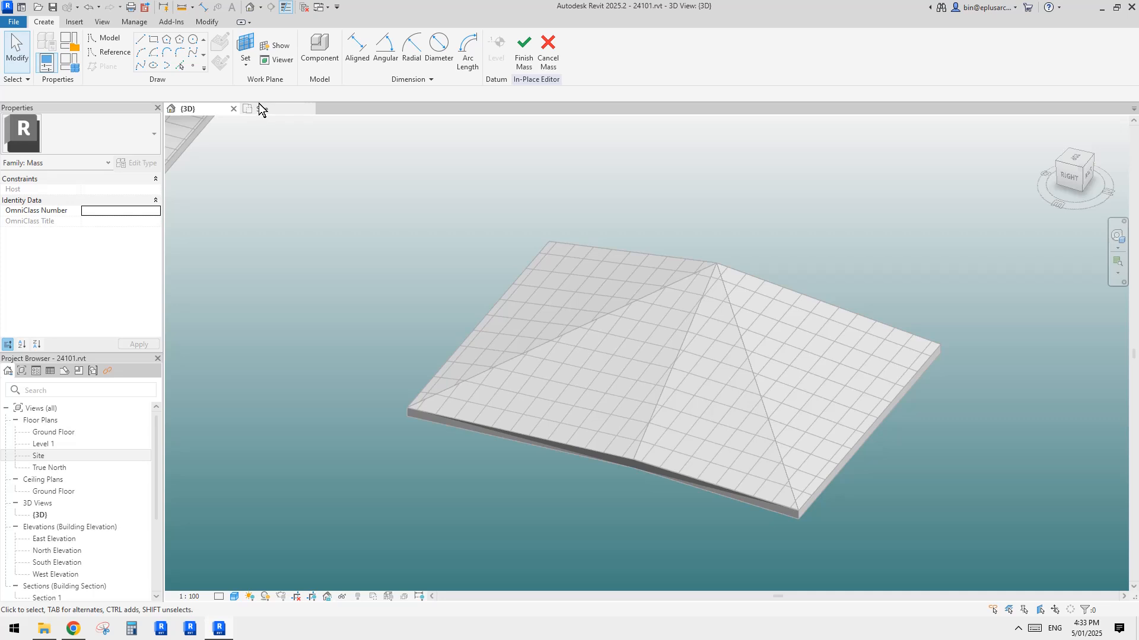
middle_click_drag(294, 126, 451, 197, "shift")
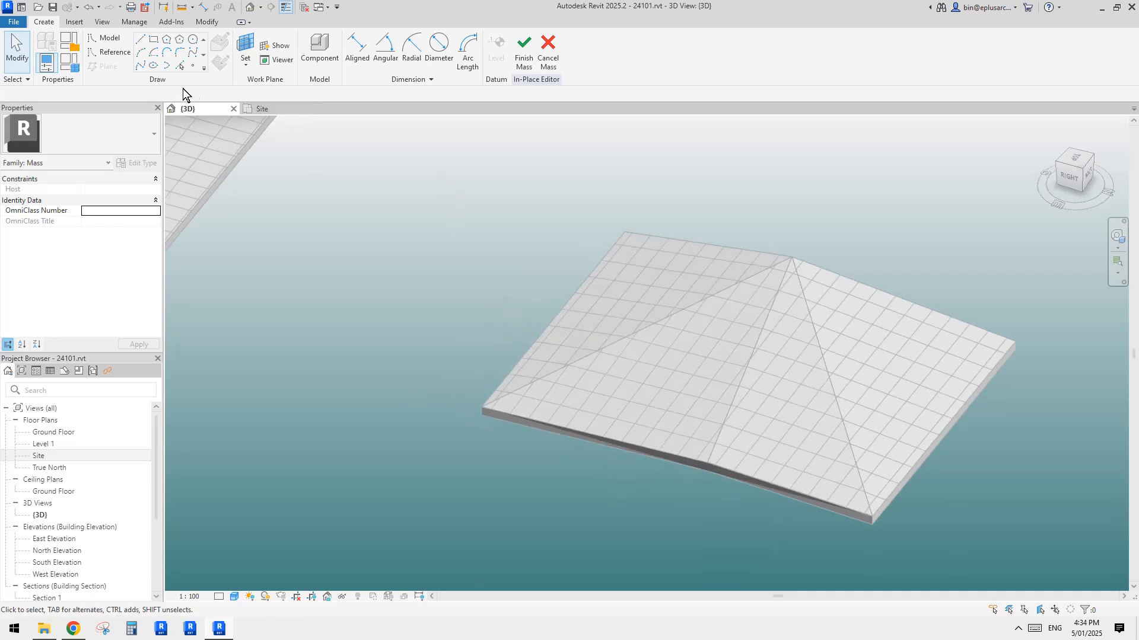
left_click(242, 46)
middle_click_drag(718, 317, 665, 336)
middle_click_drag(534, 302, 803, 366, "shift")
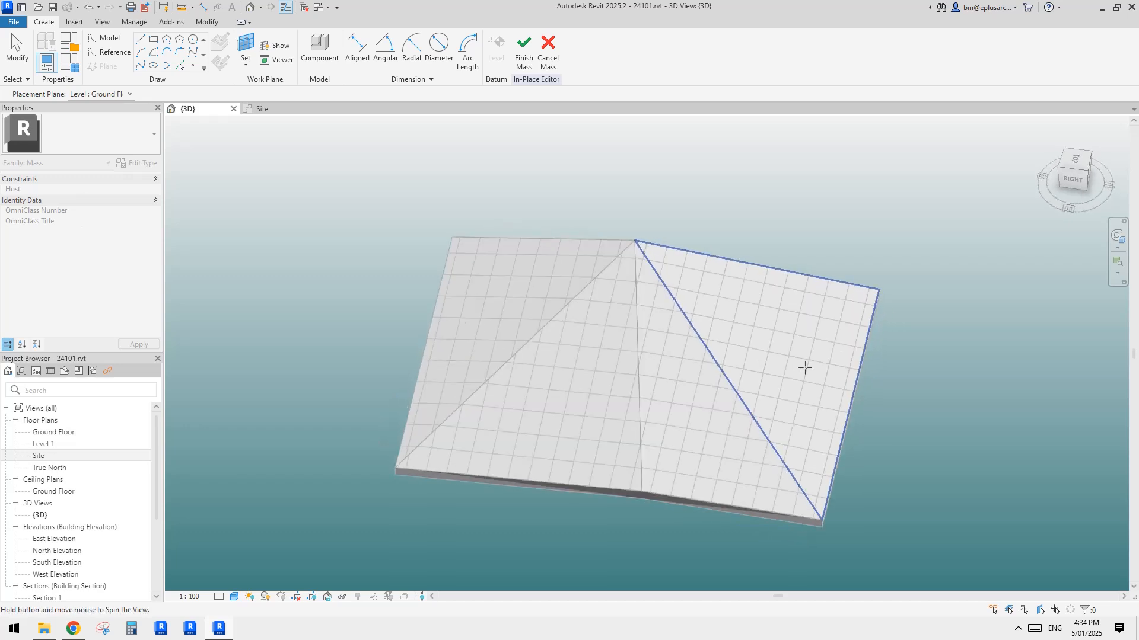
middle_click_drag(291, 169, 186, 121)
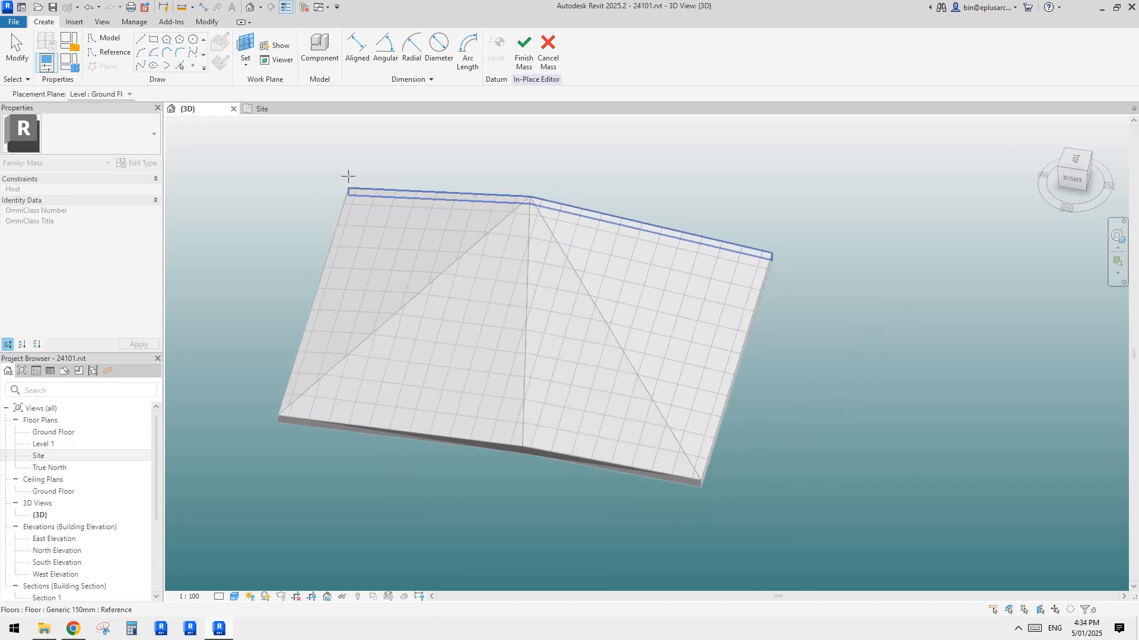
middle_click_drag(346, 127, 360, 133)
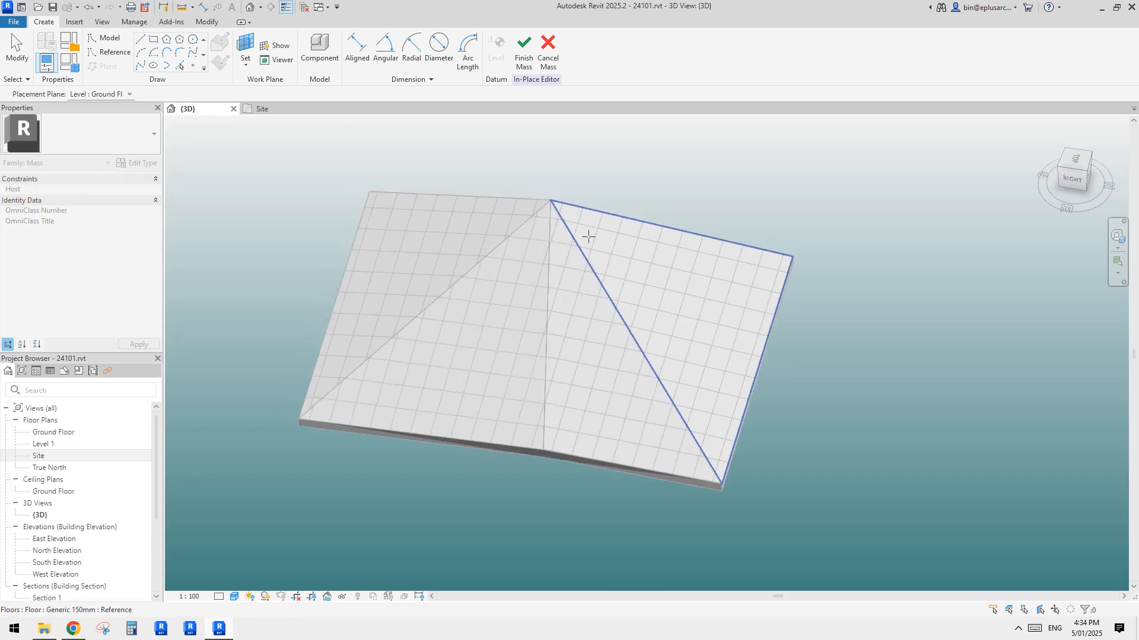
left_click(240, 39)
middle_click_drag(237, 124, 438, 164)
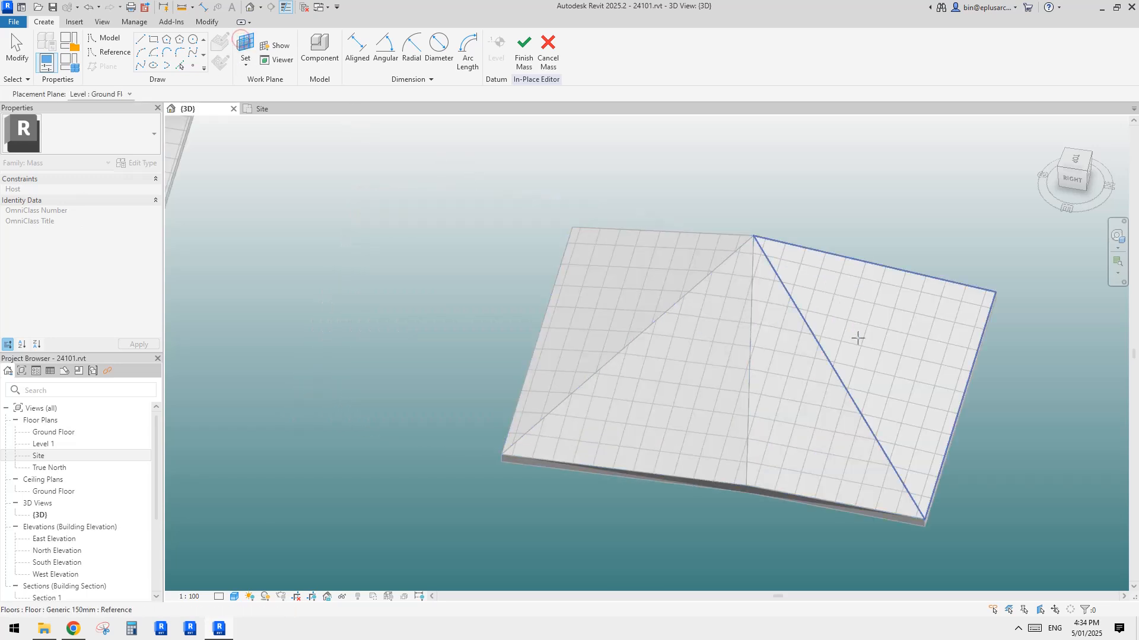
left_click(879, 341)
middle_click_drag(859, 341, 706, 308)
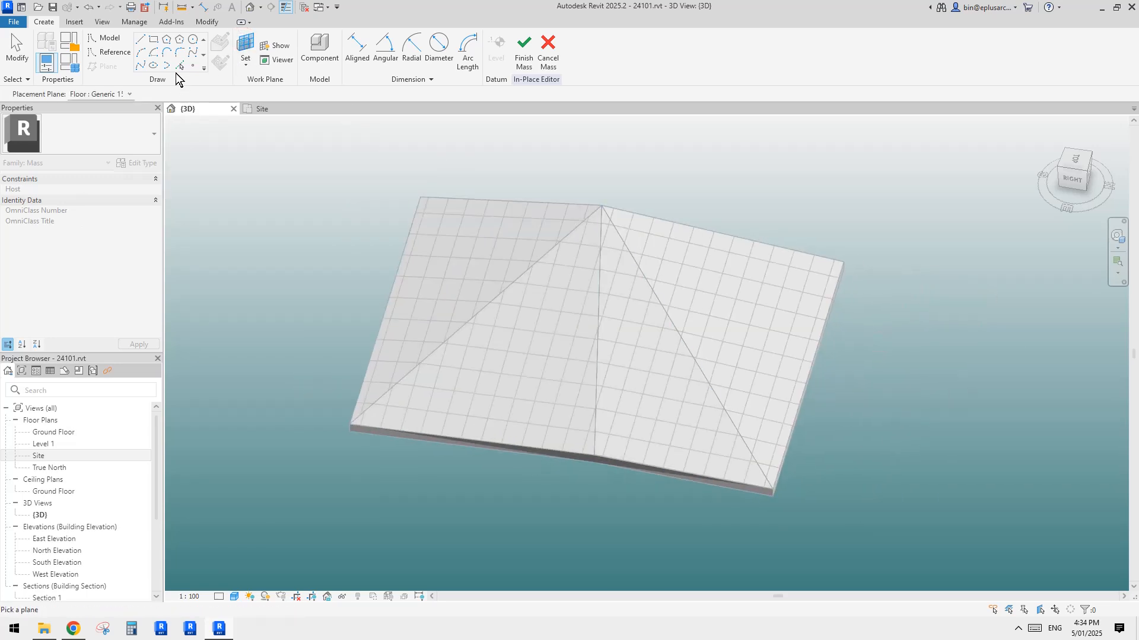
Place reference lines by picking the edge chain of the side face along the floor's north edge
left_click(129, 56)
middle_click_drag(255, 141, 406, 172)
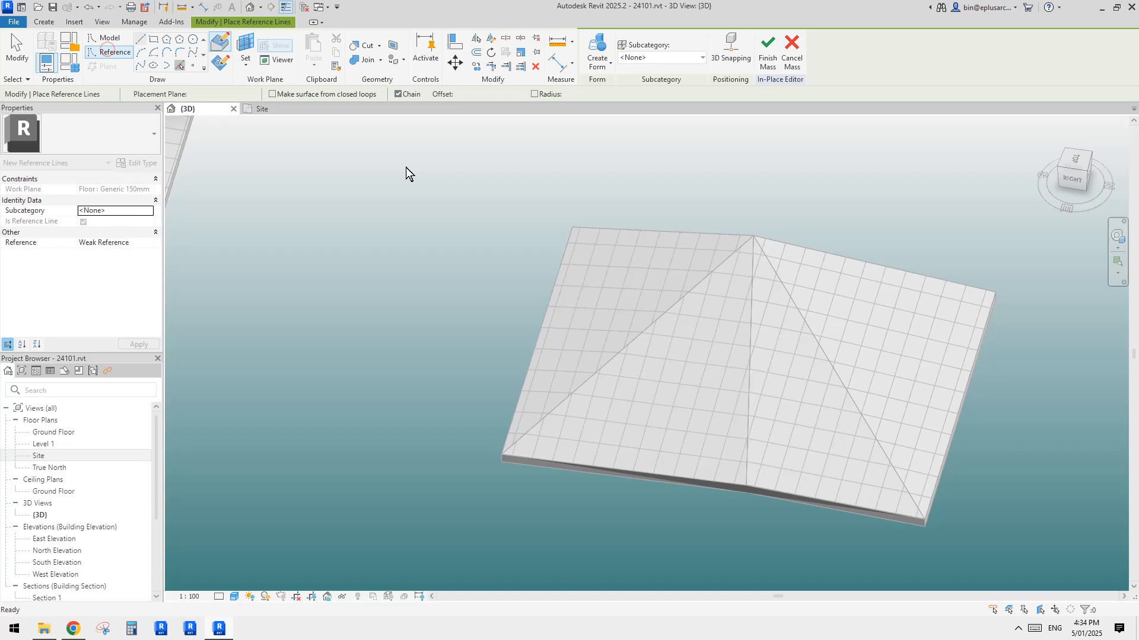
key("Tab")
left_click(976, 360)
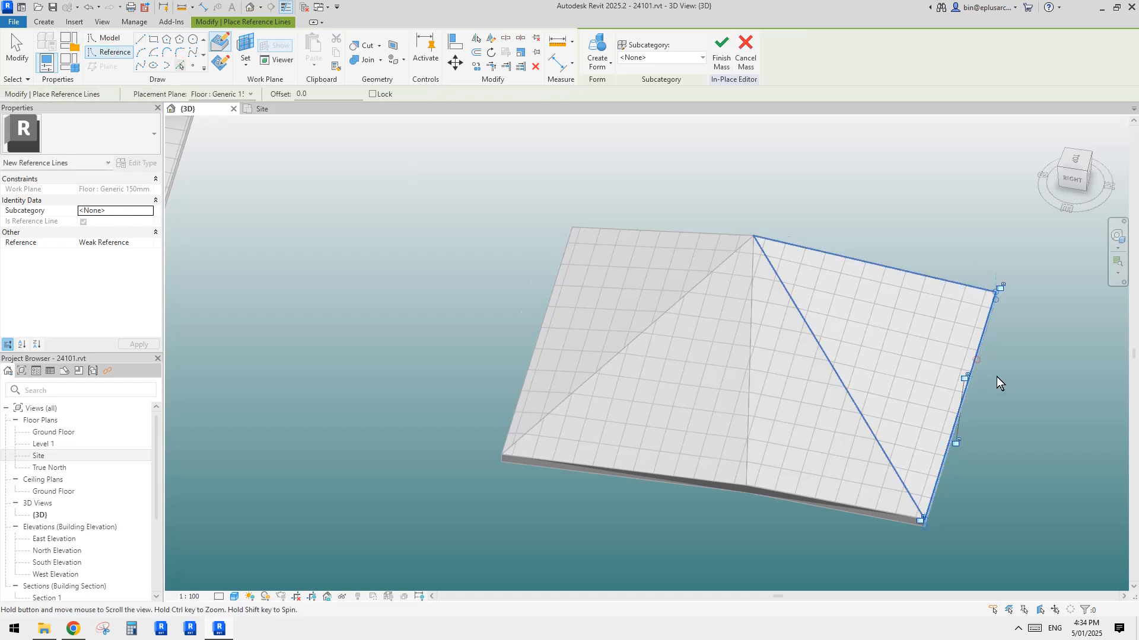
middle_click_drag(996, 376, 806, 402, "shift")
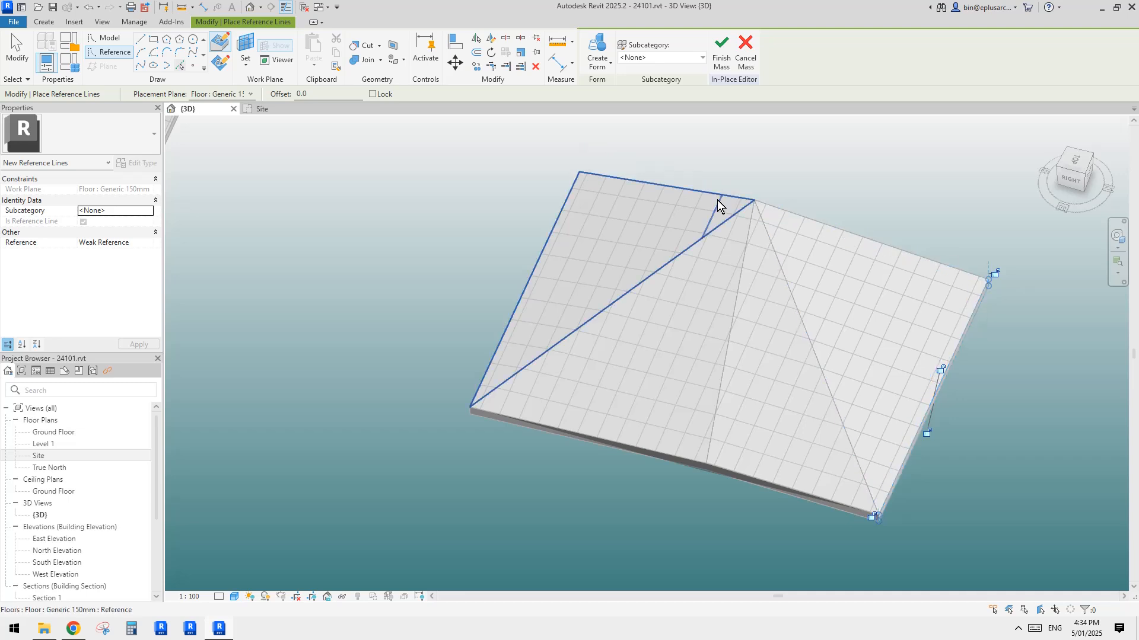
scroll(768, 385, "down", 1)
middle_click_drag(768, 384, 729, 387)
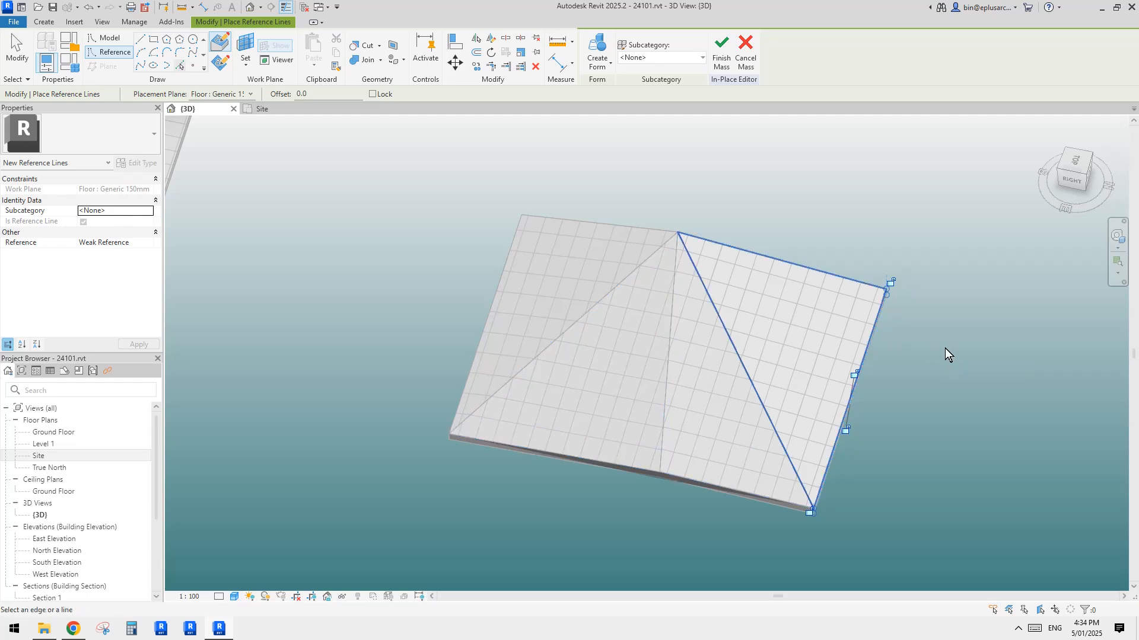
middle_click_drag(771, 368, 698, 309)
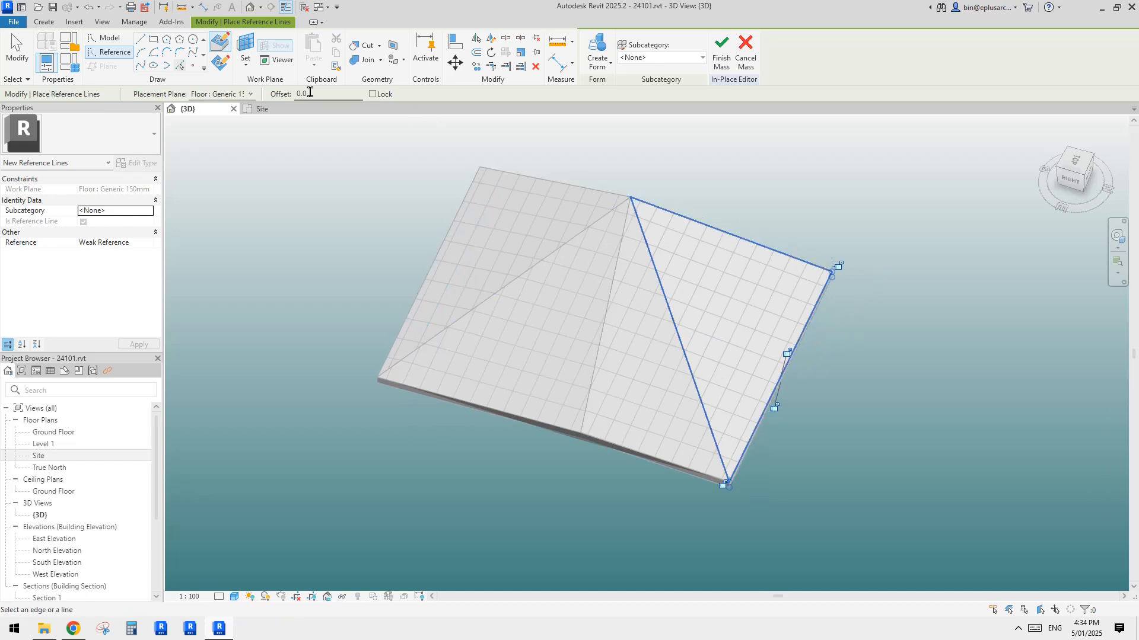
Pick the edge chain of the northern triangular face, including its diagonal split line, as reference lines
left_click(181, 70)
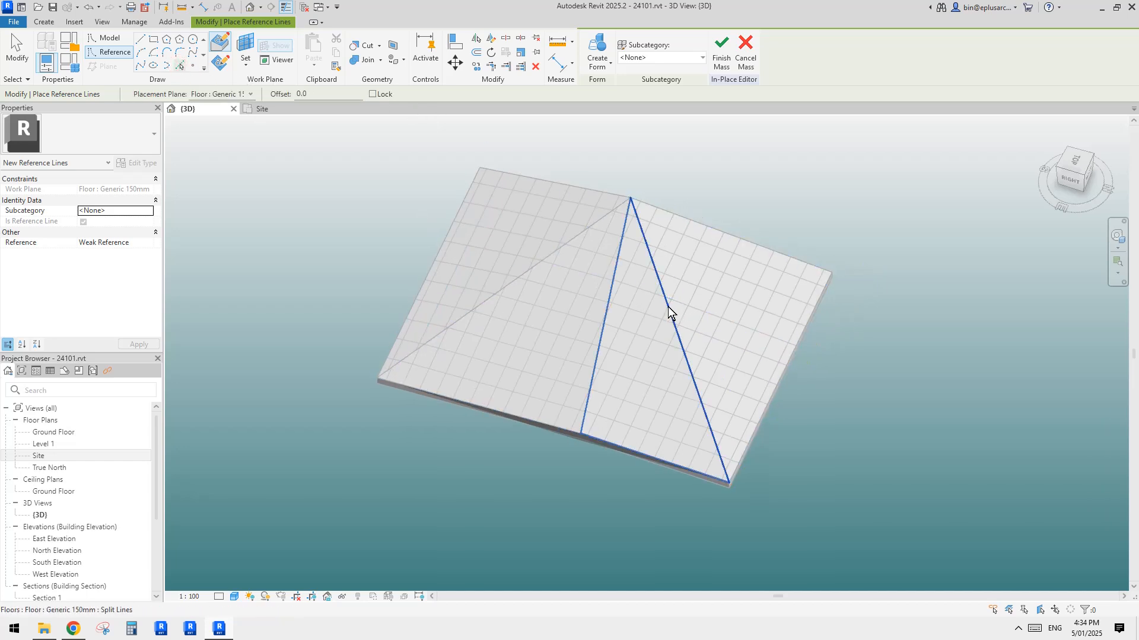
key("Tab")
key("Tab")
key("Tab")
left_click(671, 311)
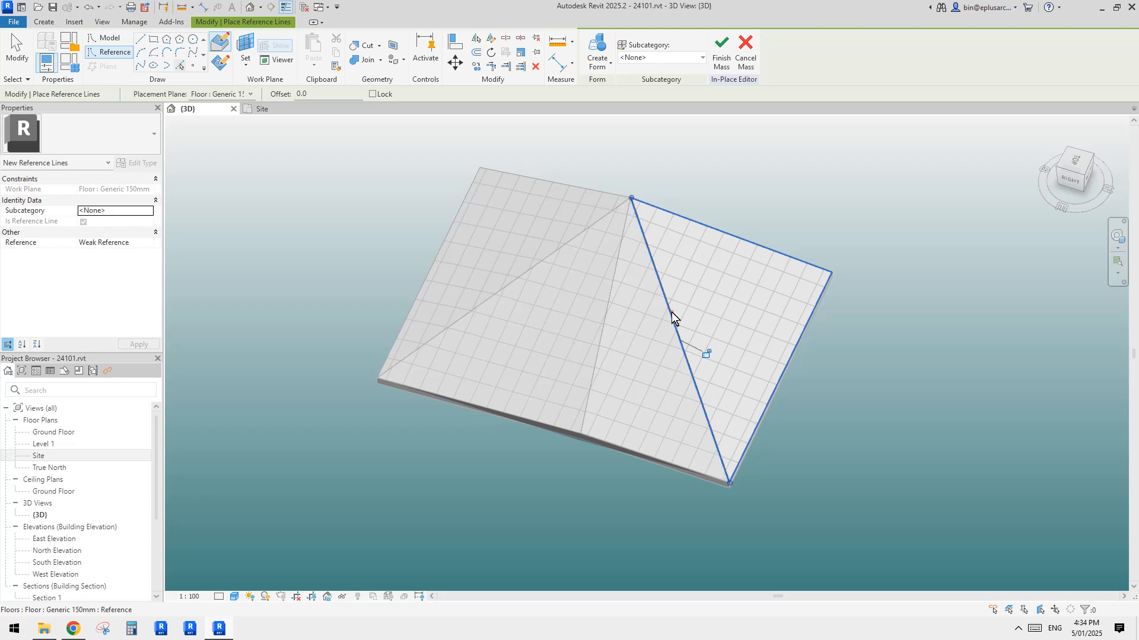
Set the work plane to the neighbouring triangular face and trace its split lines and east edge with reference lines
middle_click_drag(671, 312, 686, 407, "shift")
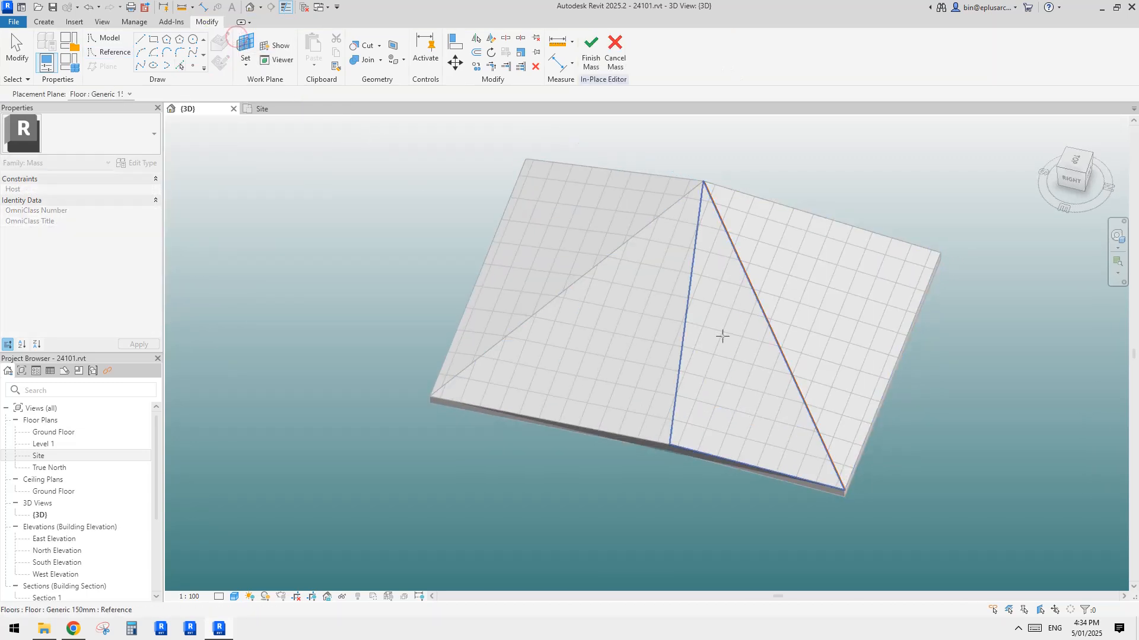
left_click(724, 333)
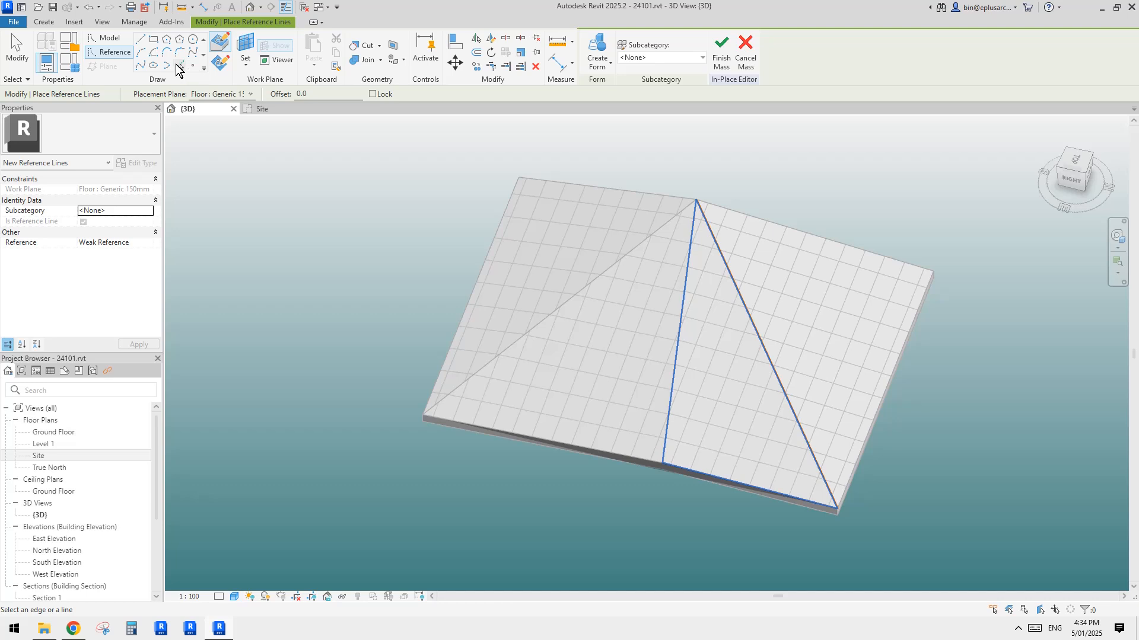
key("Tab")
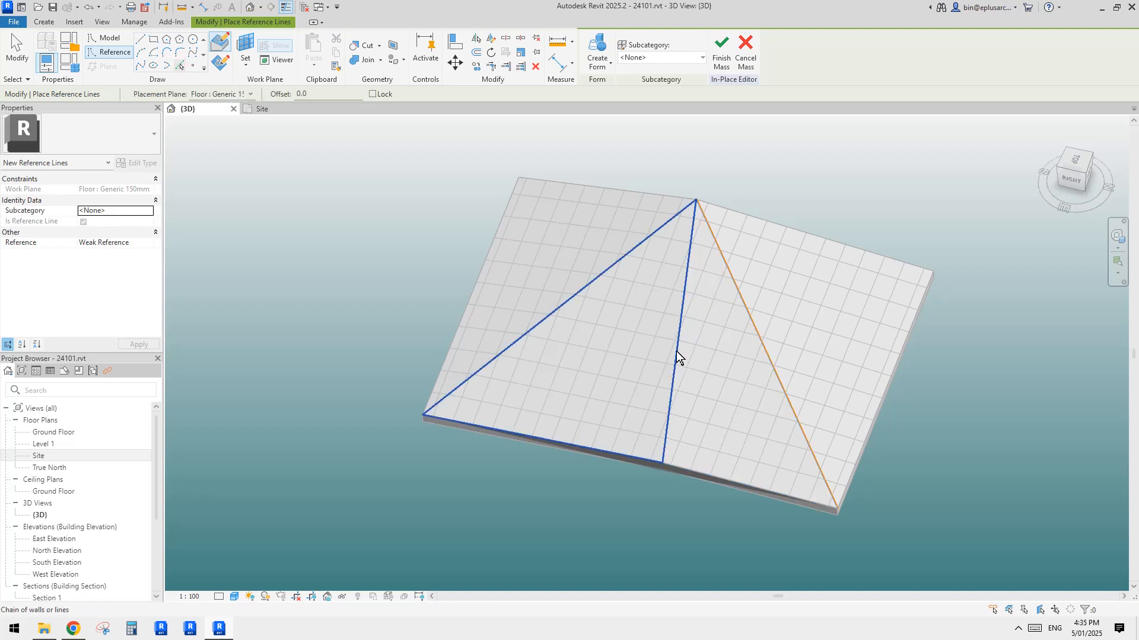
left_click(676, 351)
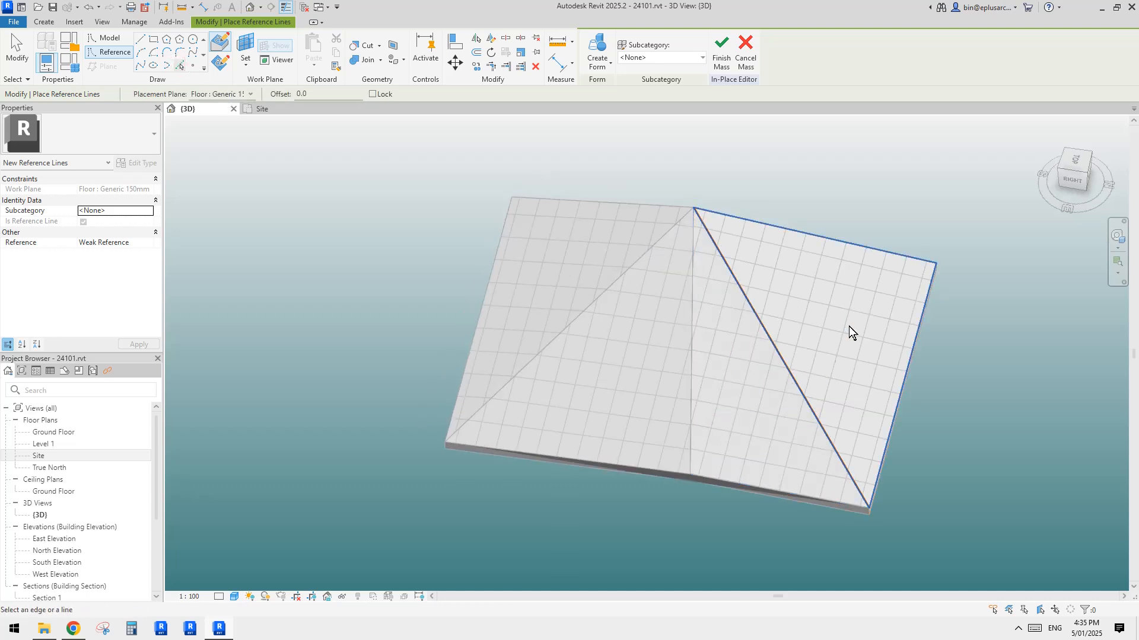
left_click(752, 483)
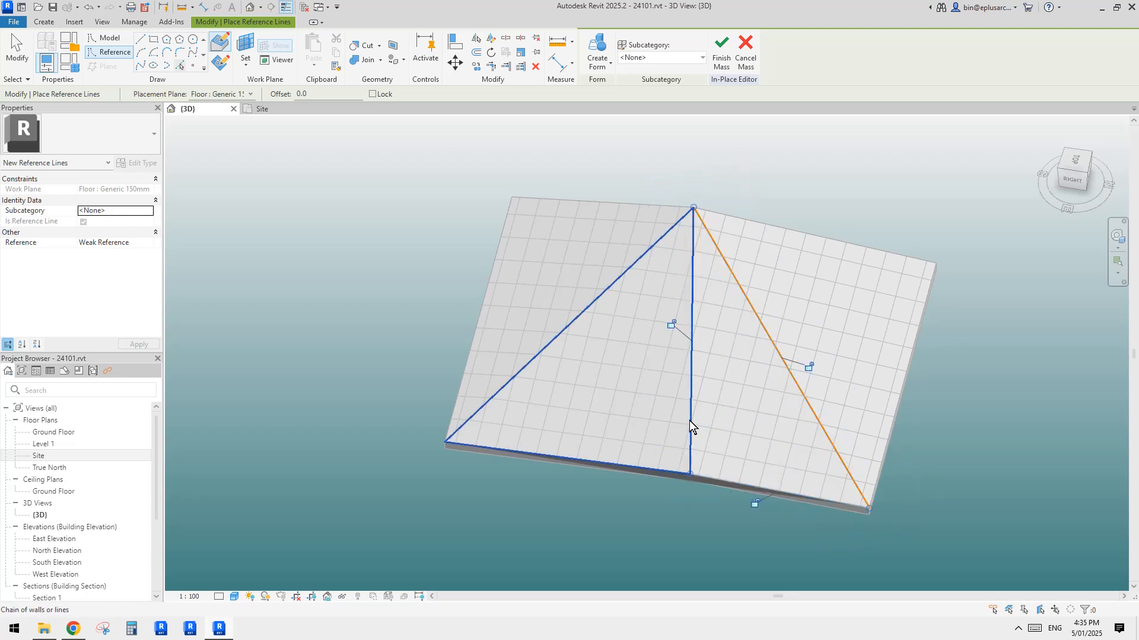
middle_click_drag(689, 421, 685, 395, "shift")
scroll(685, 395, "up", 4)
key("Tab")
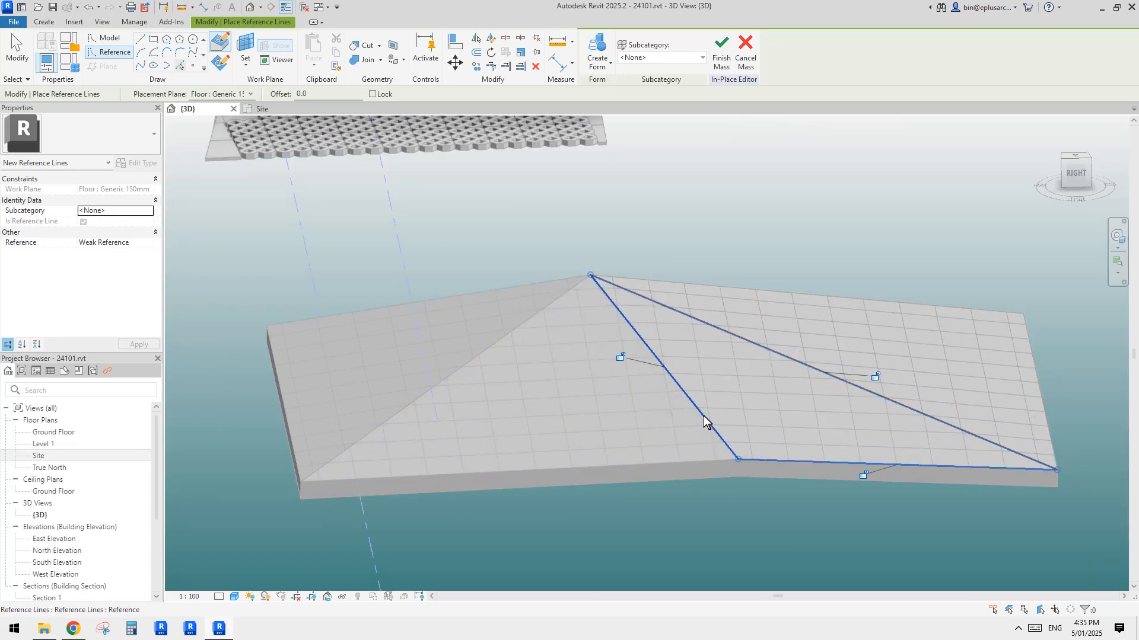
key("Tab")
key("Tab")
middle_click_drag(704, 423, 707, 419, "shift")
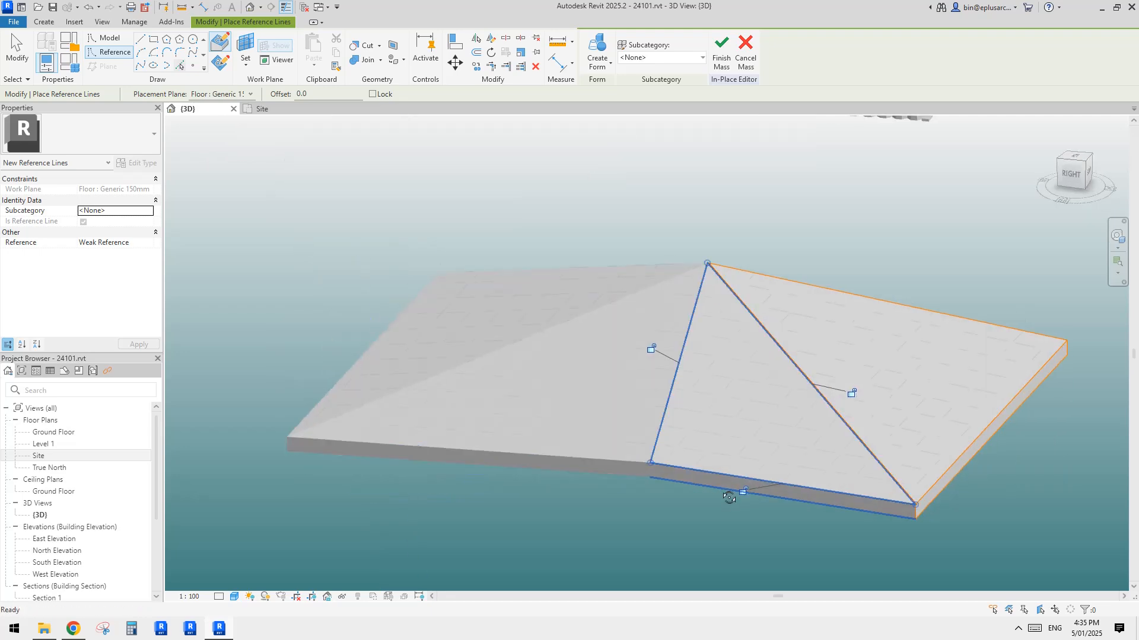
key("Escape")
Select the reference lines around the neighbouring triangle and temporarily isolate them from the floor
left_click(675, 370)
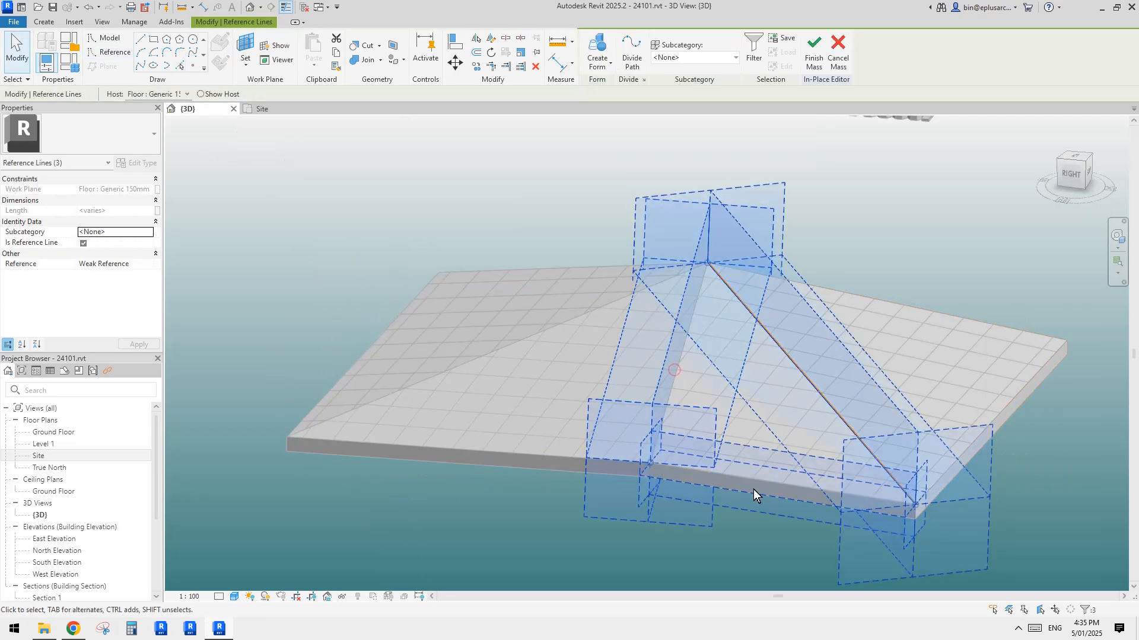
middle_click_drag(753, 489, 695, 436, "shift")
key("Escape")
left_click(820, 520)
key("Escape")
left_click(685, 461)
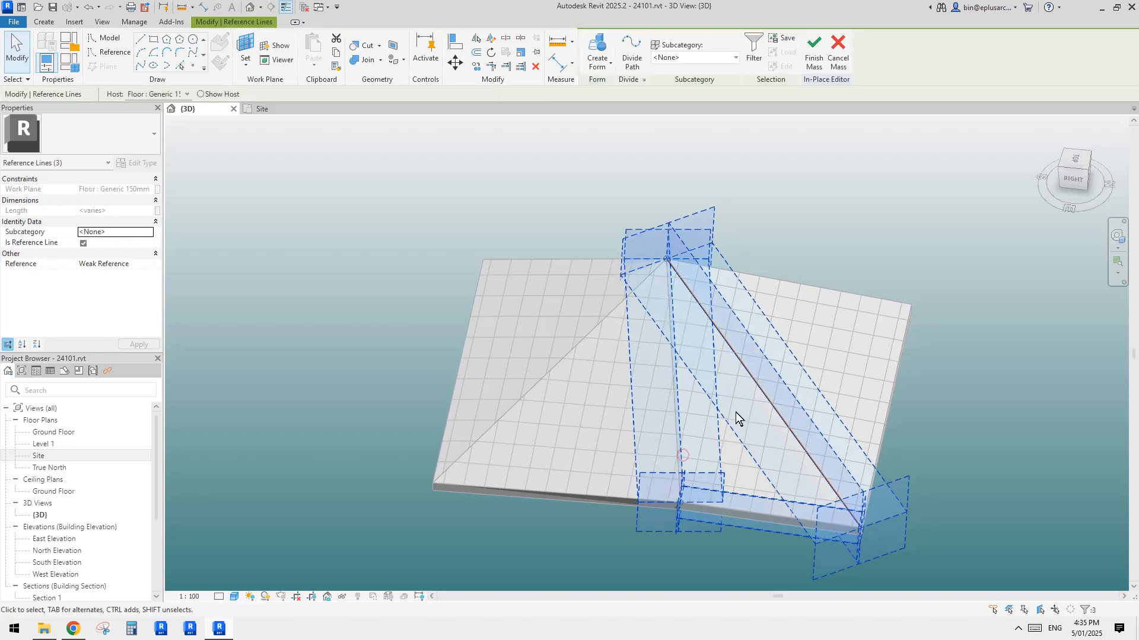
key("h")
key("i")
middle_click_drag(960, 435, 1010, 397, "shift")
key("Escape")
Delete the lower and vertical reference lines on the floor's north side face, excluding the upper edge line
middle_click_drag(799, 401, 877, 463, "shift")
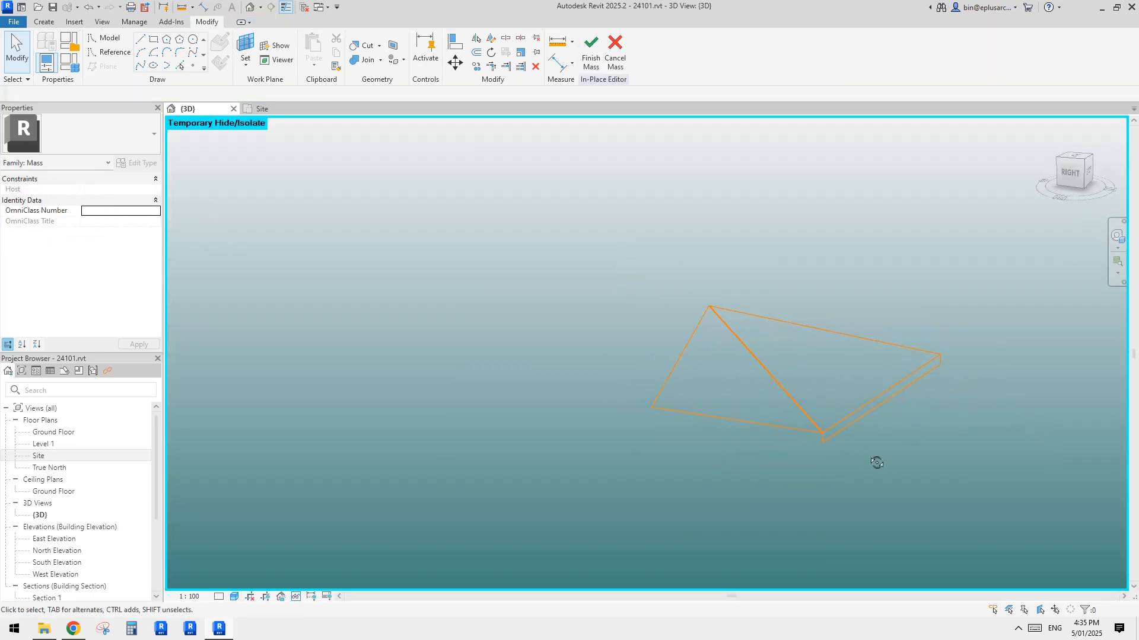
middle_click_drag(813, 420, 803, 442, "shift")
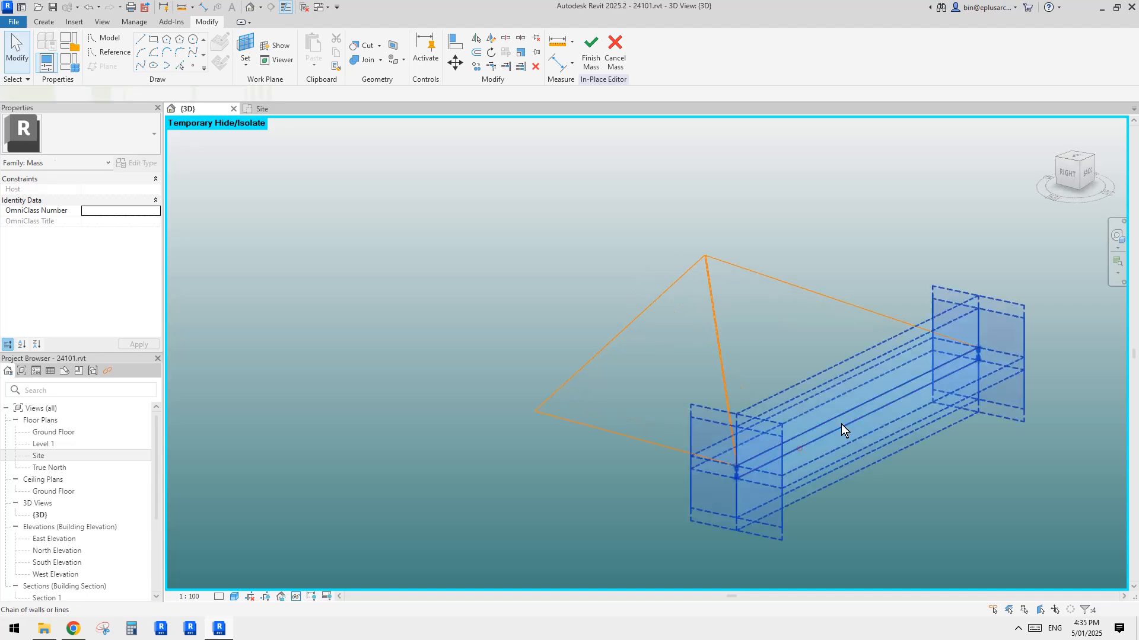
left_click(879, 414)
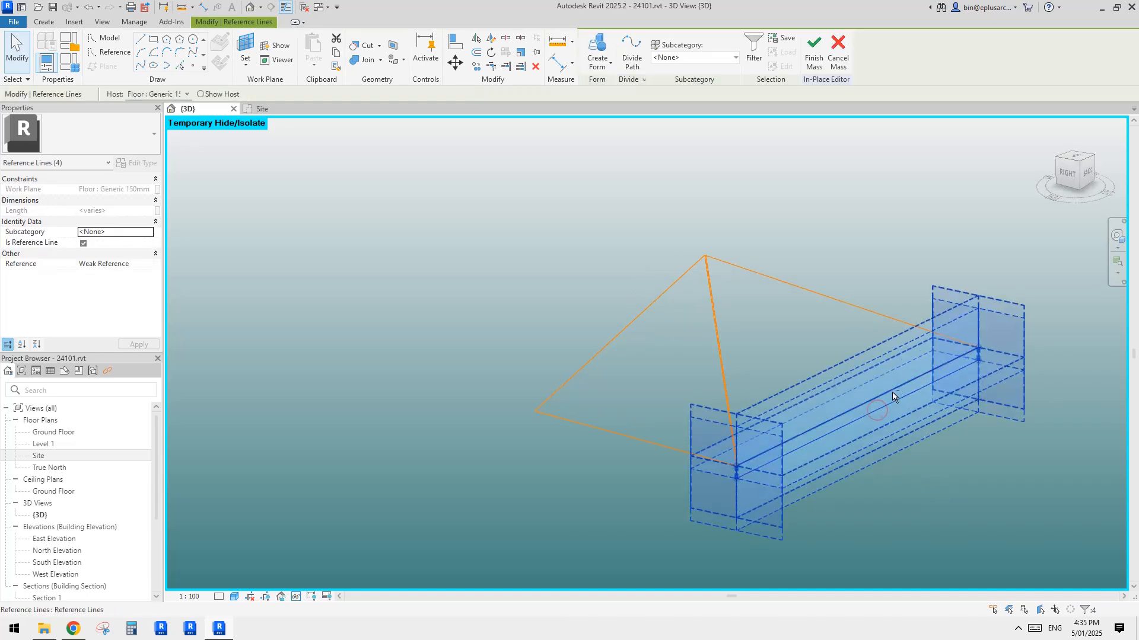
left_click(891, 392, "shift")
middle_click_drag(844, 236, 841, 246)
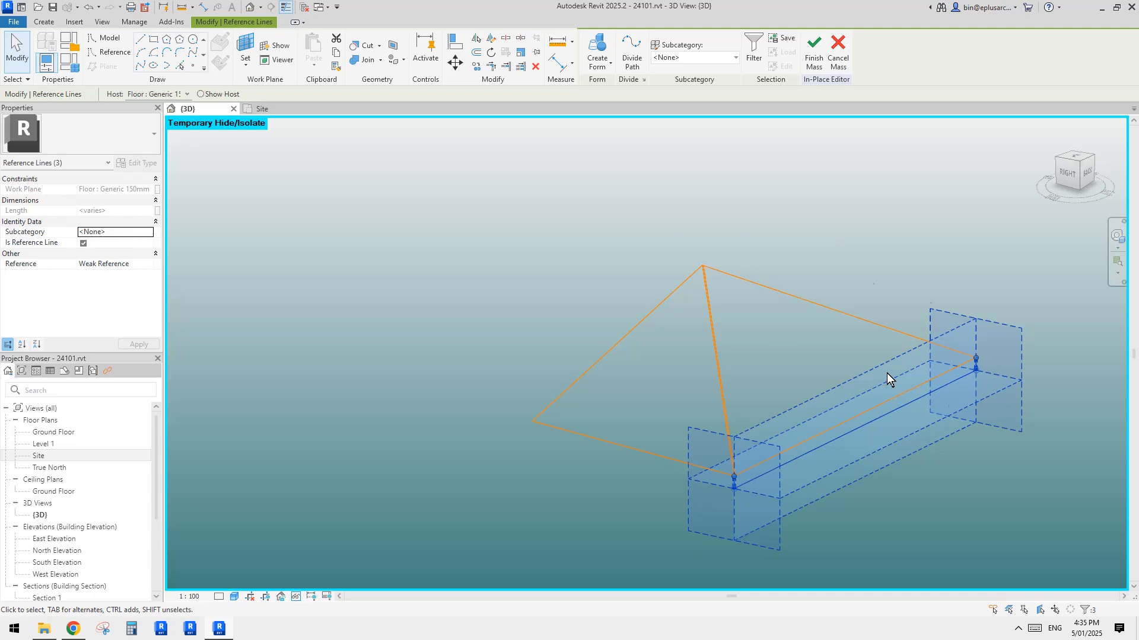
key("Delete")
Delete one of the two overlapping reference lines along the diagonal shared by both triangles
scroll(727, 487, "up", 3)
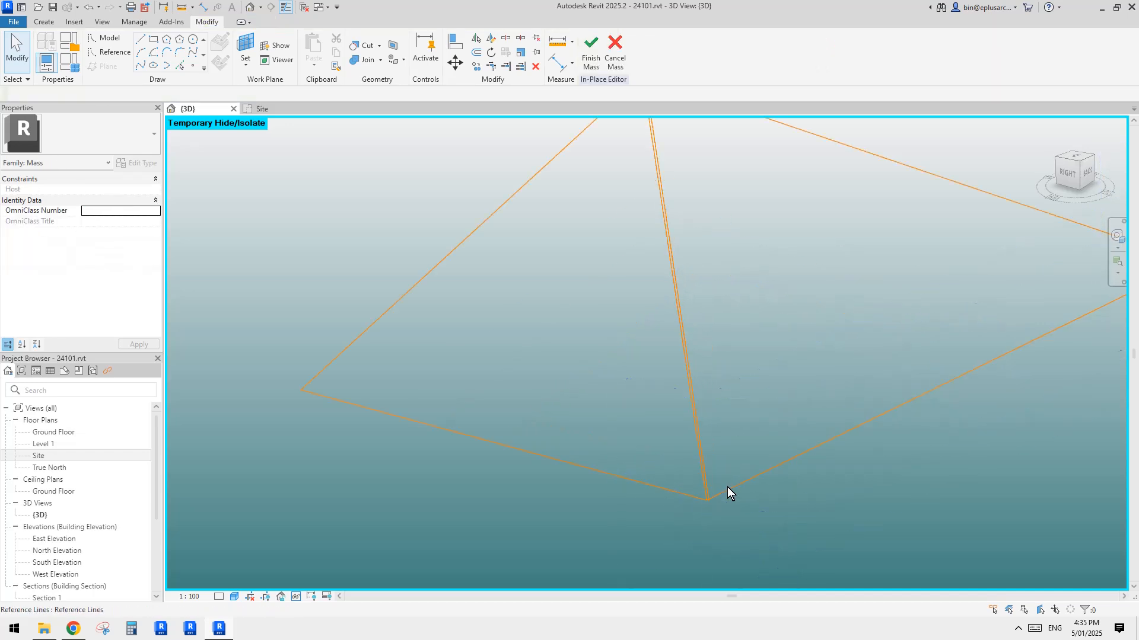
scroll(711, 492, "up", 2)
left_click(684, 504)
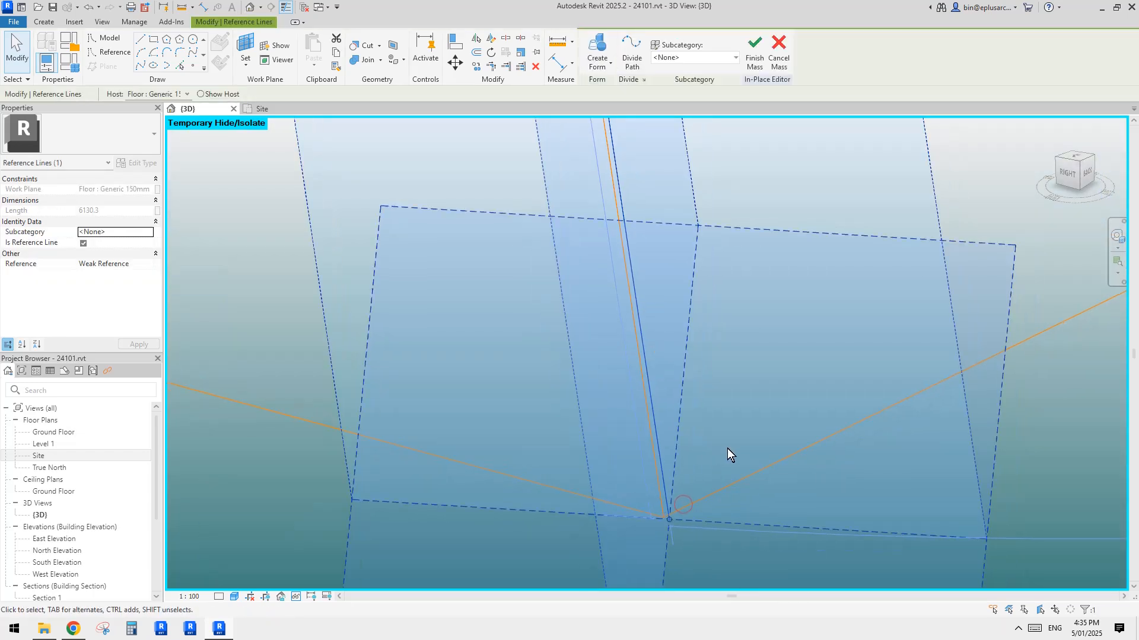
key("Delete")
scroll(724, 439, "down", 4)
Select the chain of three reference lines outlining the triangle south of the shared diagonal and delete it
scroll(655, 296, "up", 4)
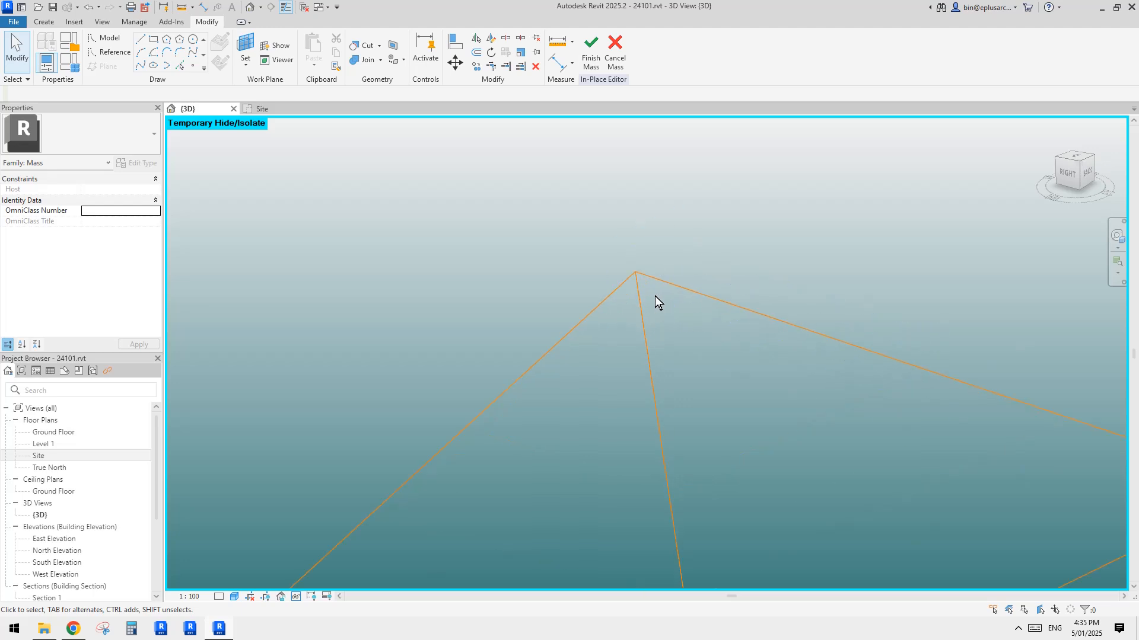
key("Tab")
left_click(639, 293)
scroll(681, 357, "down", 2)
middle_click_drag(679, 422, 680, 241)
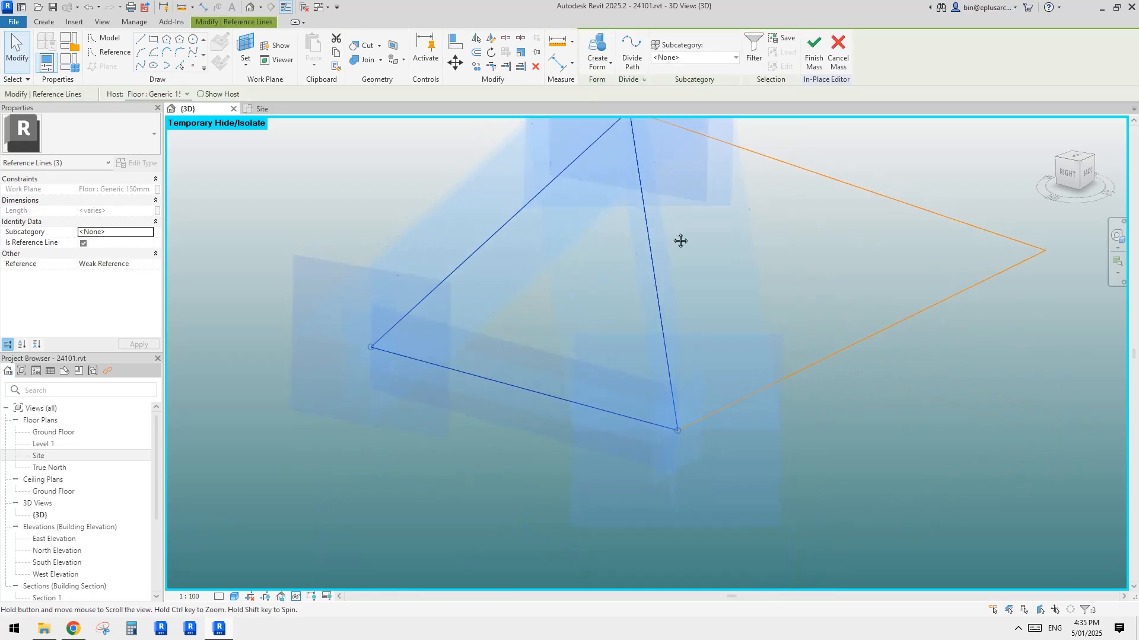
key("Delete")
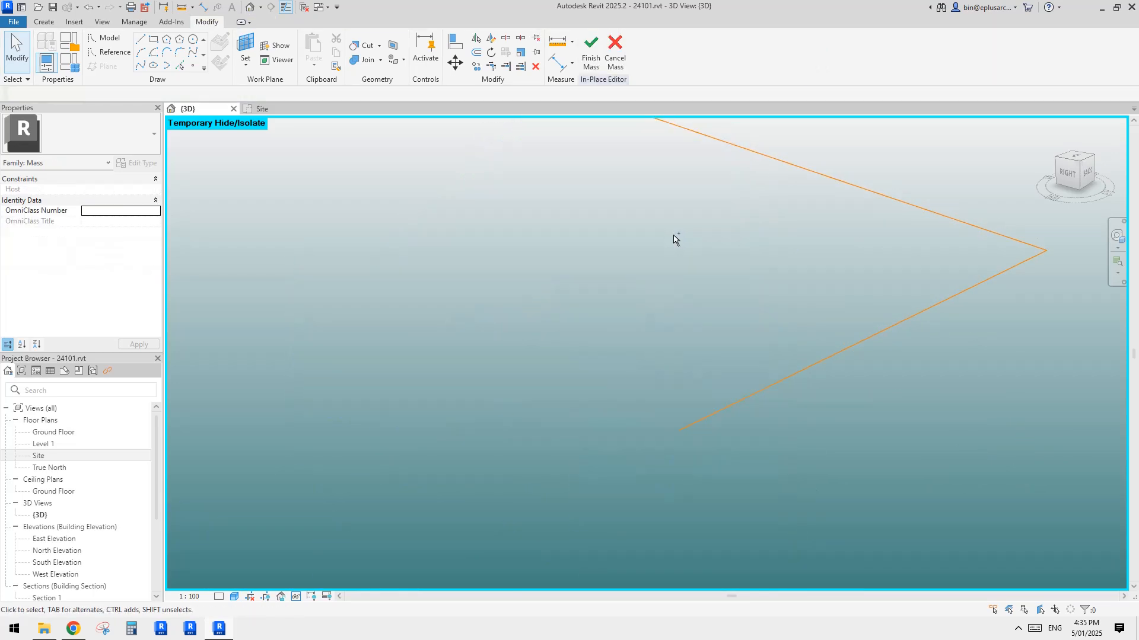
Undo the deletion of the reference lines outlining the triangle south of the shared diagonal
scroll(675, 239, "down", 2)
middle_click_drag(713, 232, 703, 254)
key("ctrl+z")
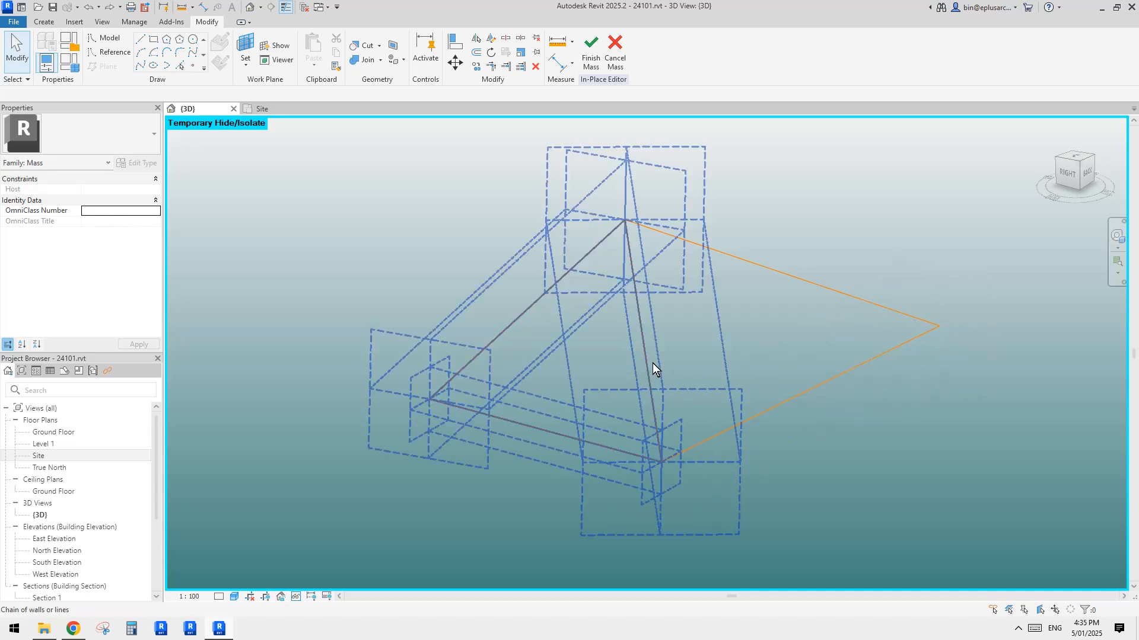
Select the reference lines of both triangles and check the selection for overlapping duplicates
scroll(652, 363, "down", 2)
left_click_drag(826, 215, 528, 425)
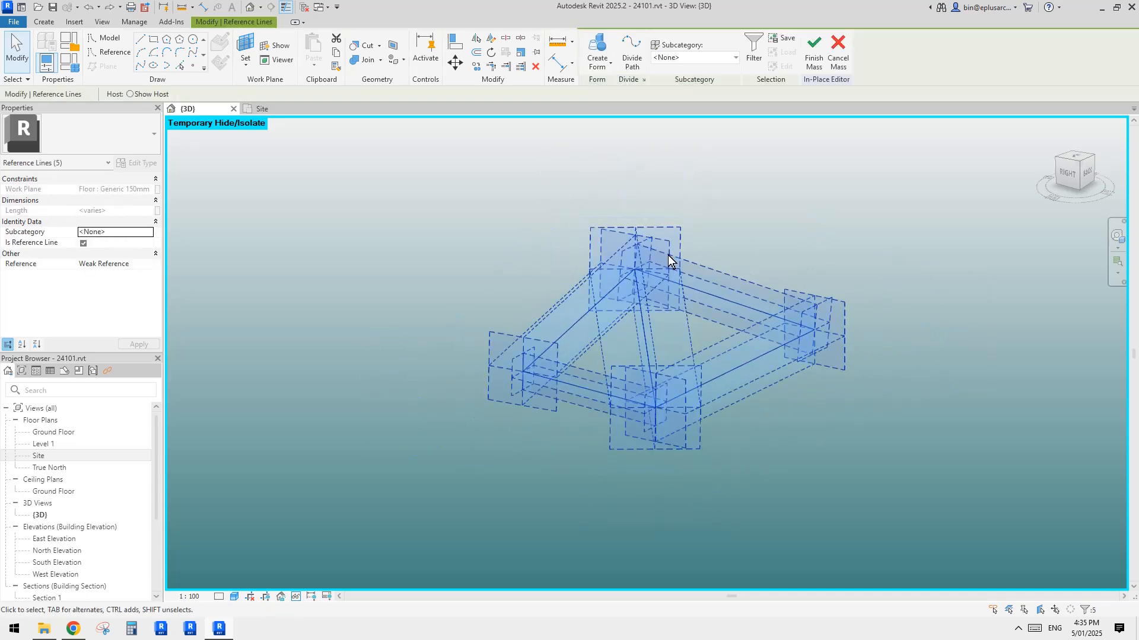
left_click(753, 48)
key("Escape")
middle_click_drag(905, 187, 774, 331, "shift")
scroll(774, 331, "up", 1)
key("Escape")
scroll(600, 208, "up", 1)
left_click_drag(960, 175, 848, 414)
Create an extruded form from the chain of three reference lines around the south triangle and end the temporary isolation
key("Tab")
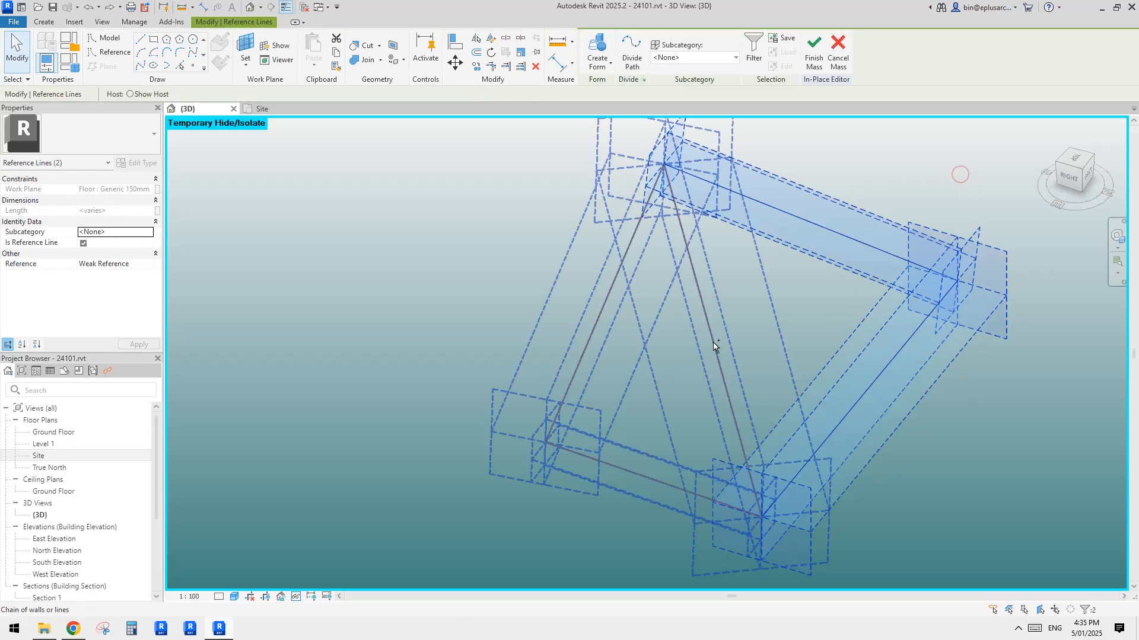
left_click(714, 345)
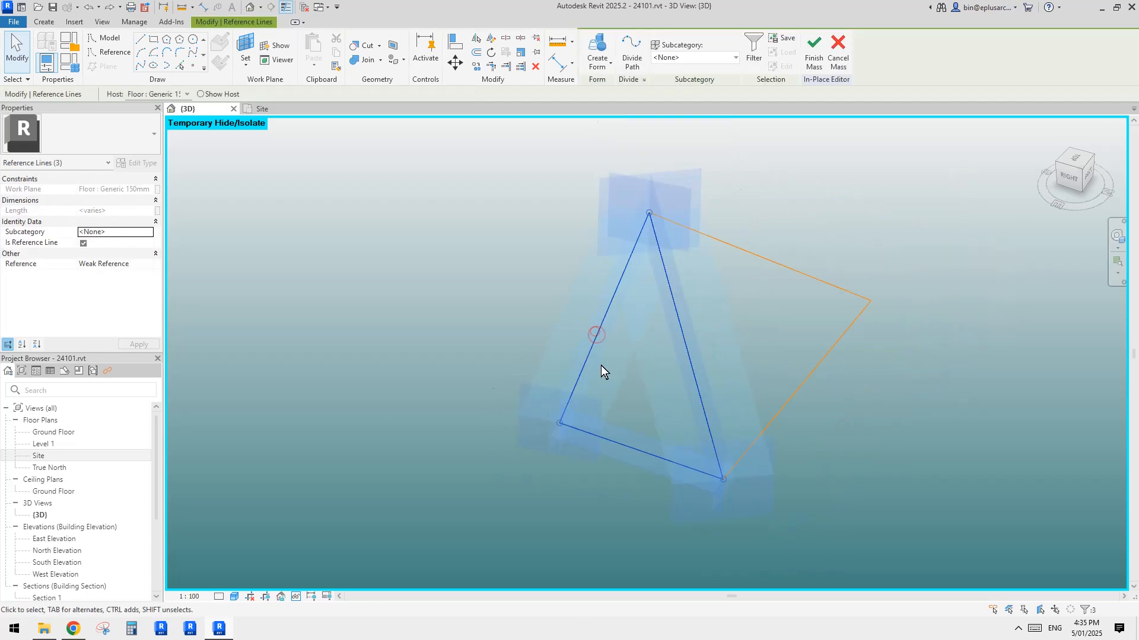
left_click(597, 48)
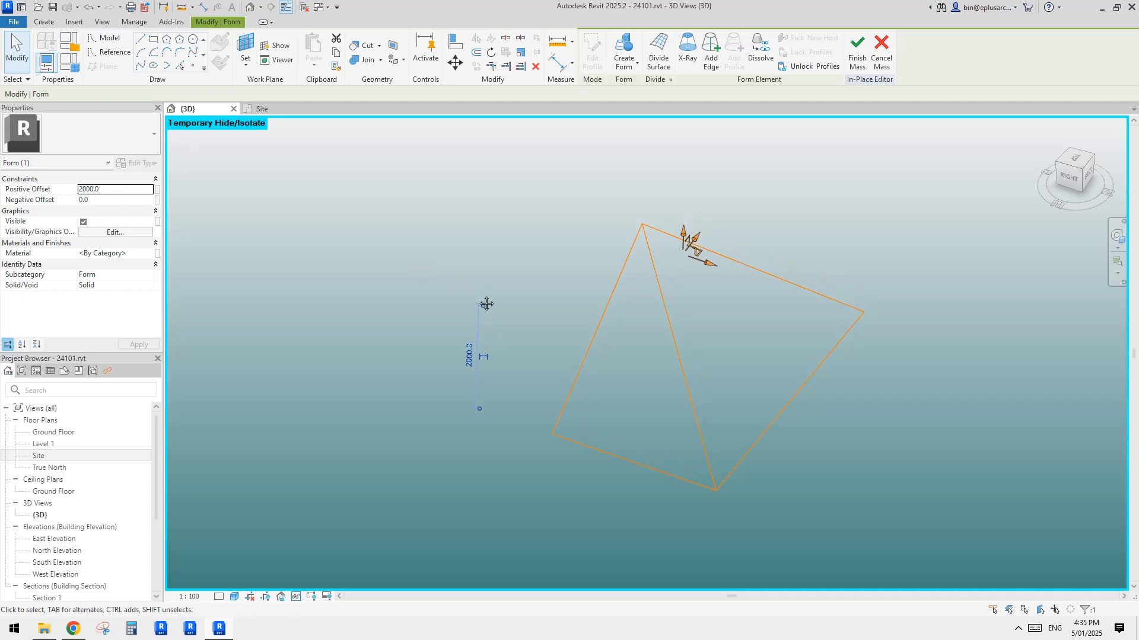
key("r")
middle_click_drag(758, 320, 763, 282, "shift")
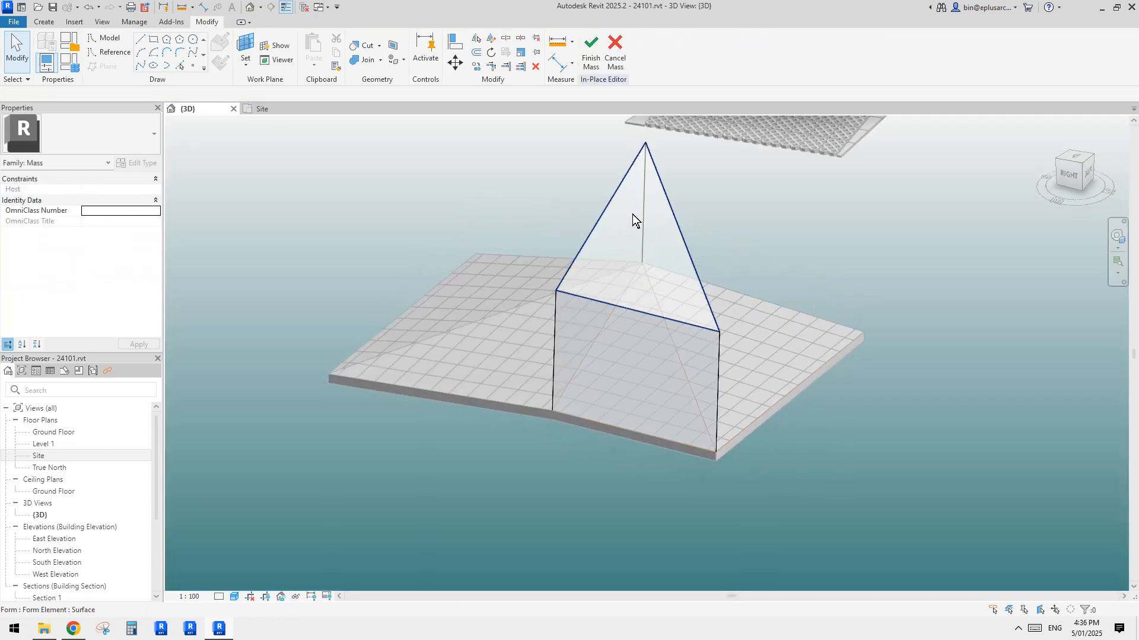
Delete the top face of the extruded form to leave a flat triangular surface on the floor
left_click(630, 214)
middle_click_drag(745, 239, 718, 239)
key("Delete")
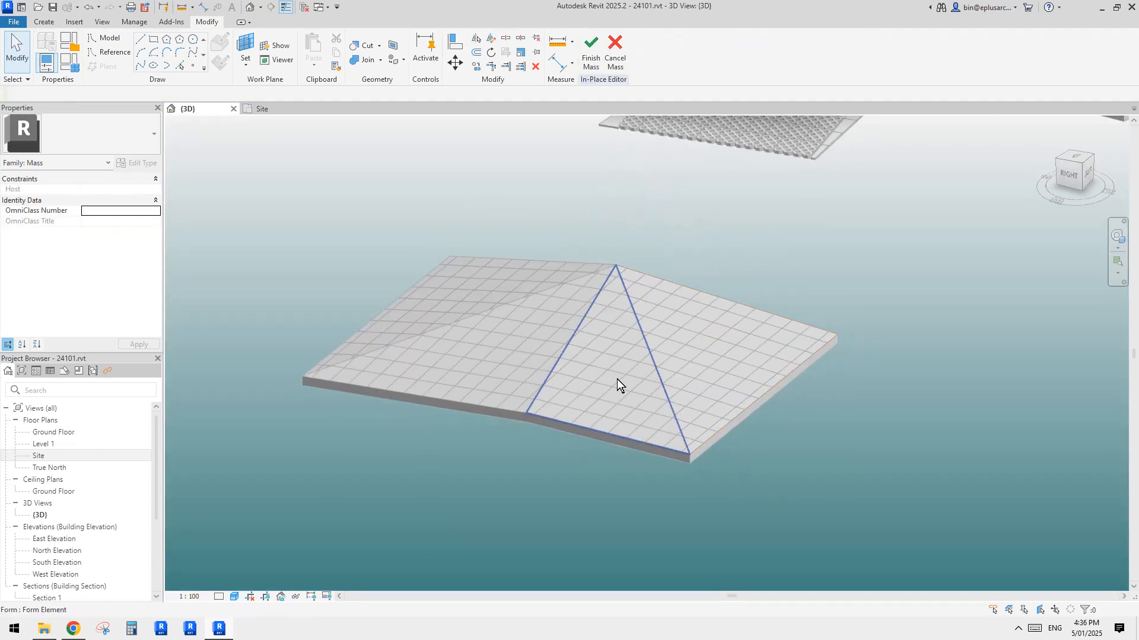
left_click(616, 379)
key("Delete")
Create a flat surface form, not an extrusion, from the reference lines outlining the triangle north of the shared diagonal
left_click(651, 381)
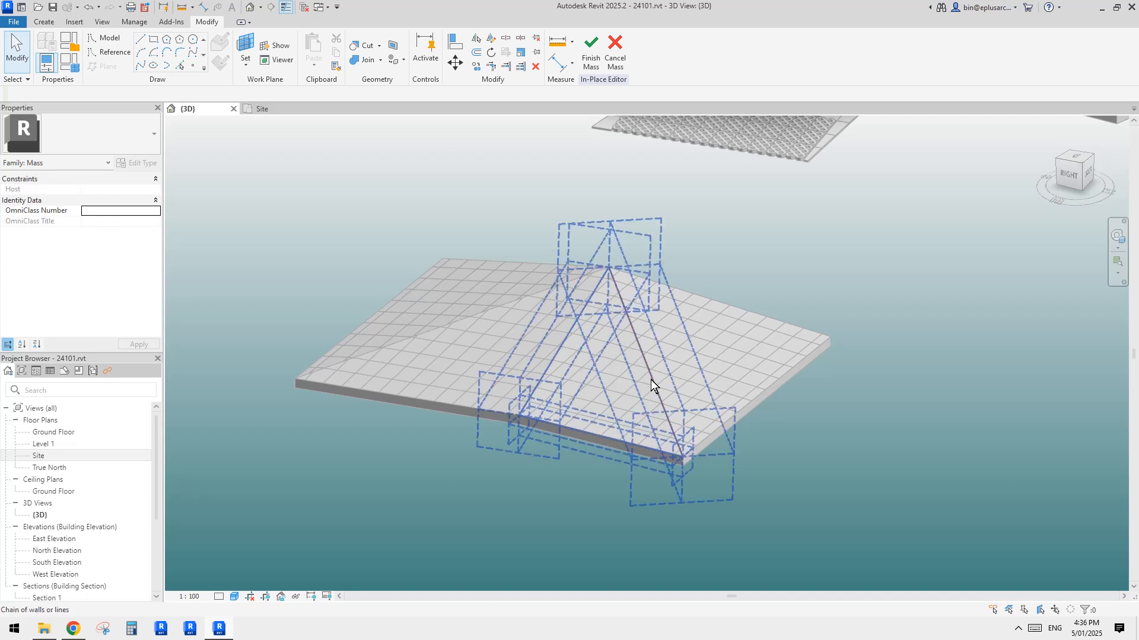
left_click(650, 379)
left_click(756, 323, "ctrl")
left_click(765, 431, "ctrl")
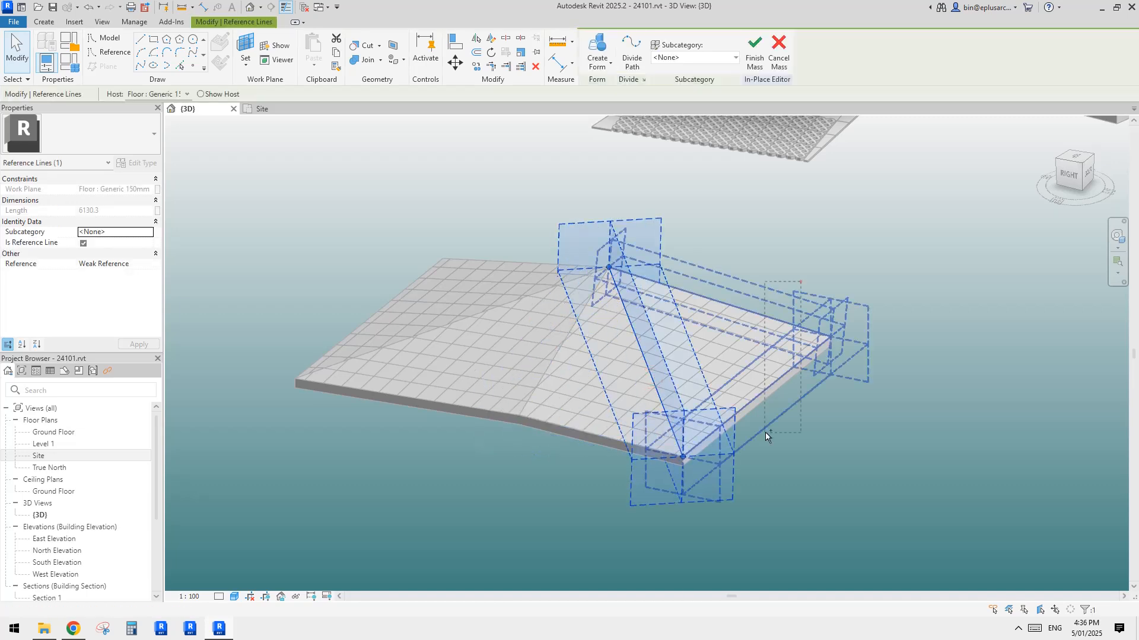
left_click(597, 47)
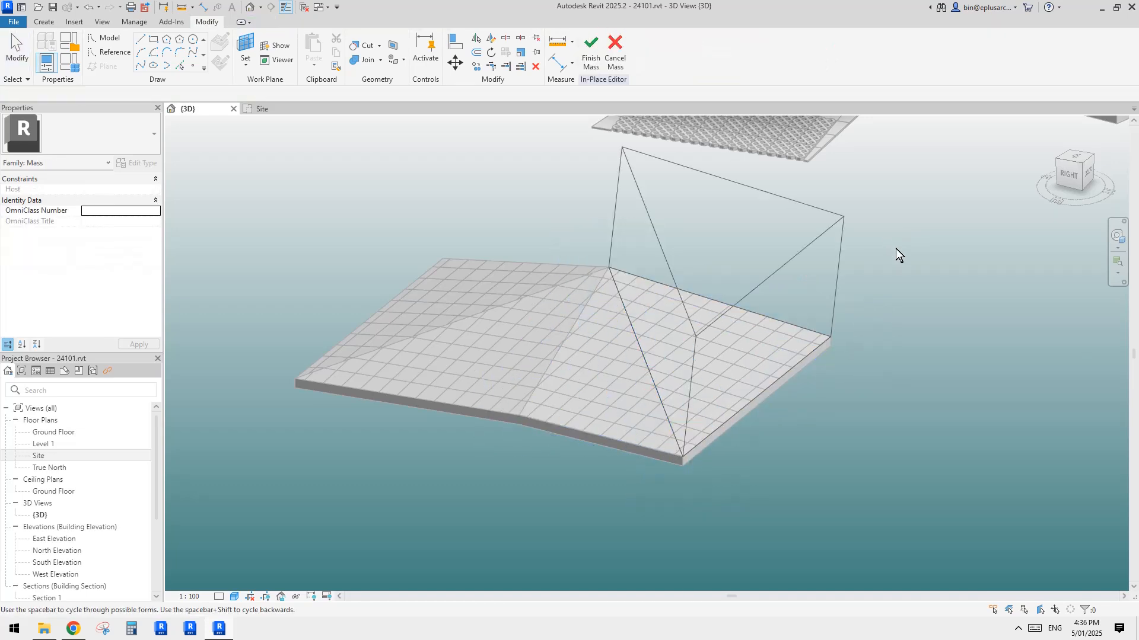
key("space")
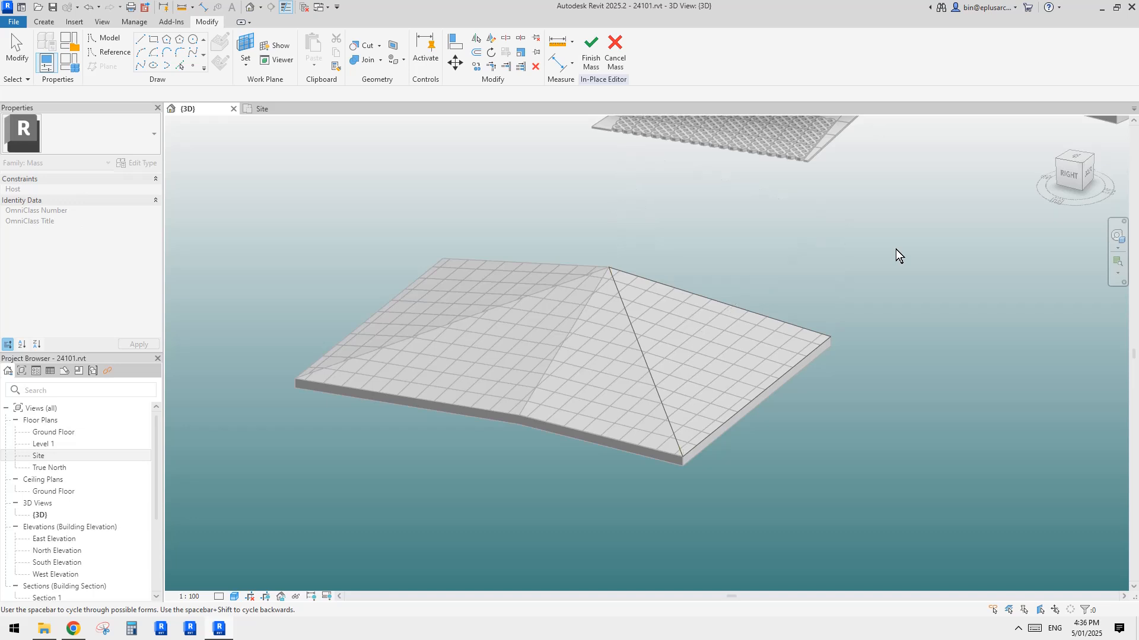
left_click(892, 275)
scroll(801, 304, "down", 1)
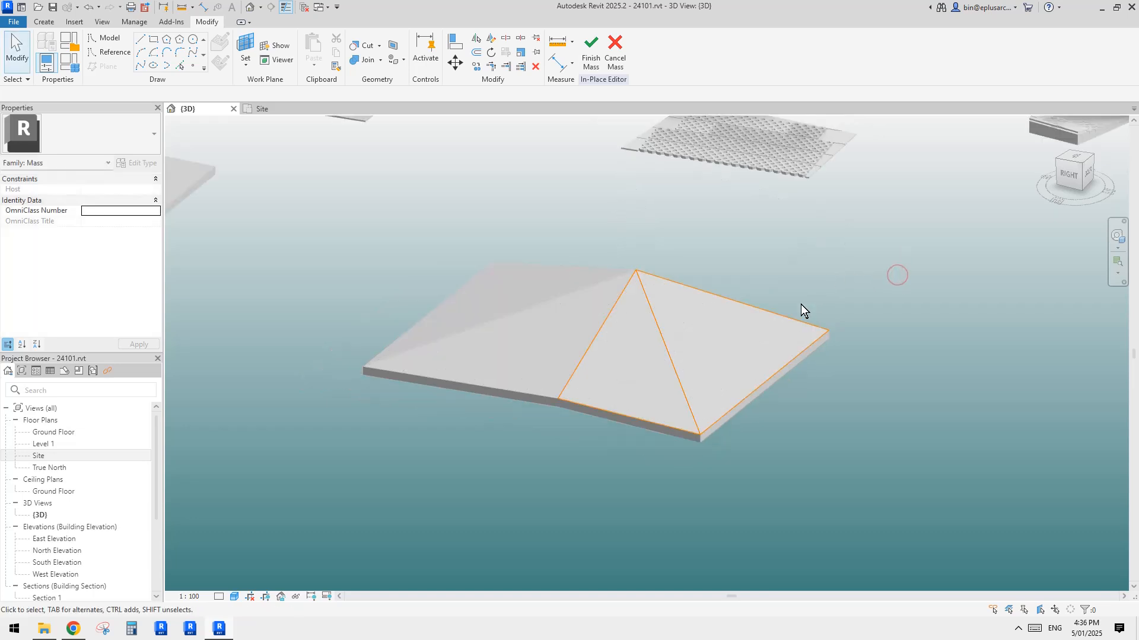
Select both triangular surface forms and temporarily isolate them from the floor
middle_click_drag(710, 350, 716, 384, "shift")
left_click(709, 356)
left_click(716, 384)
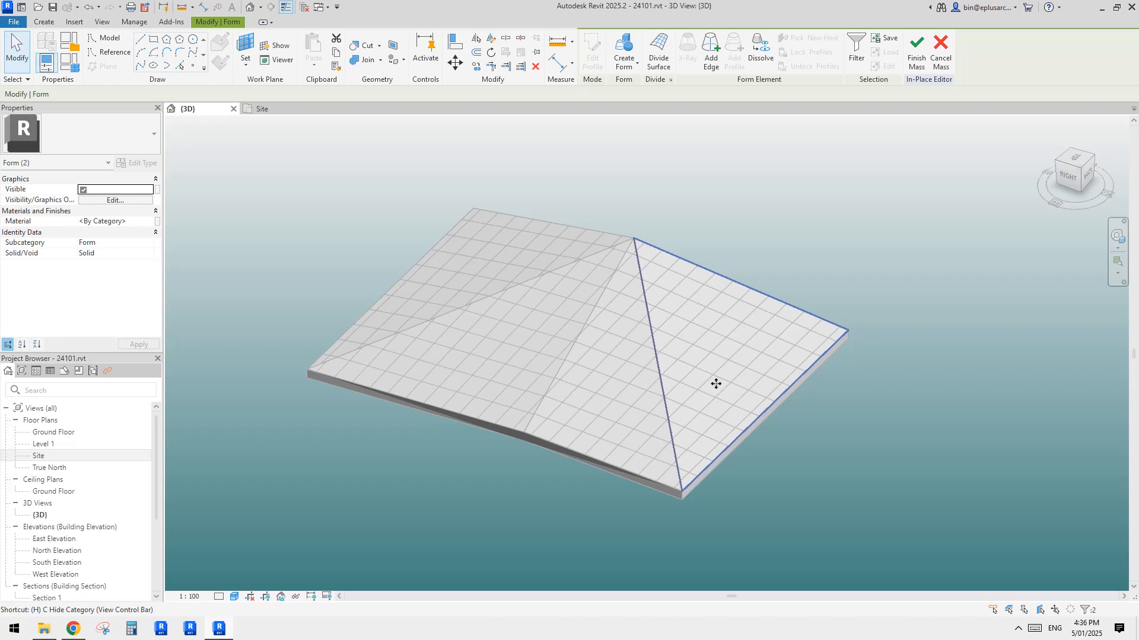
key("i")
left_click(872, 409)
Divide the north triangular surface and the south triangular surface into UV grids
left_click(728, 388)
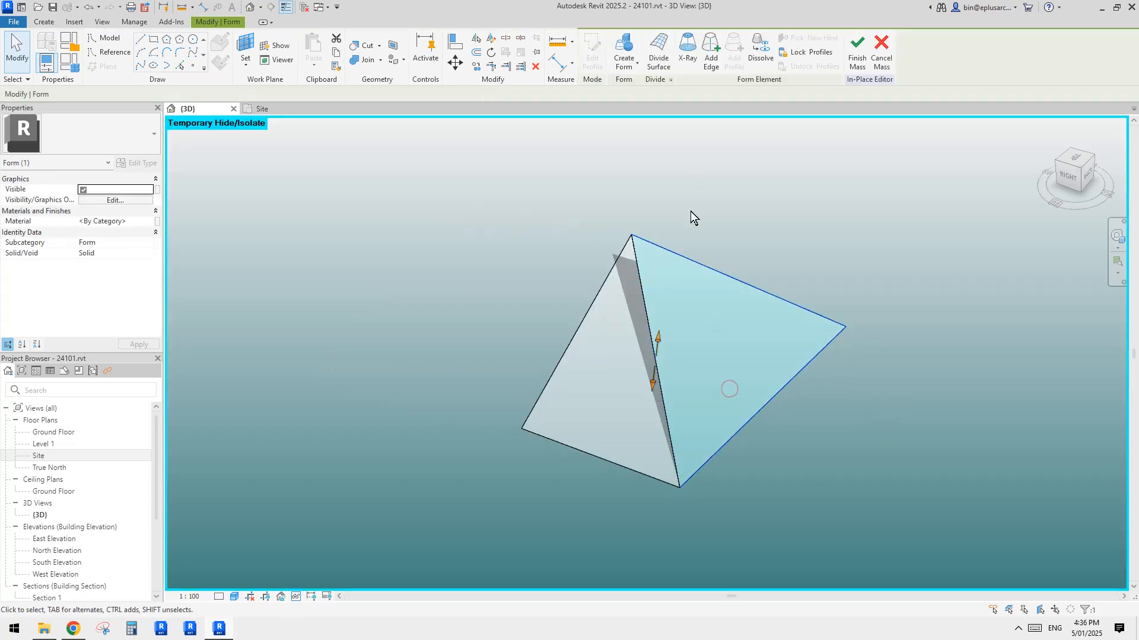
left_click(658, 57)
middle_click_drag(695, 181, 581, 392, "shift")
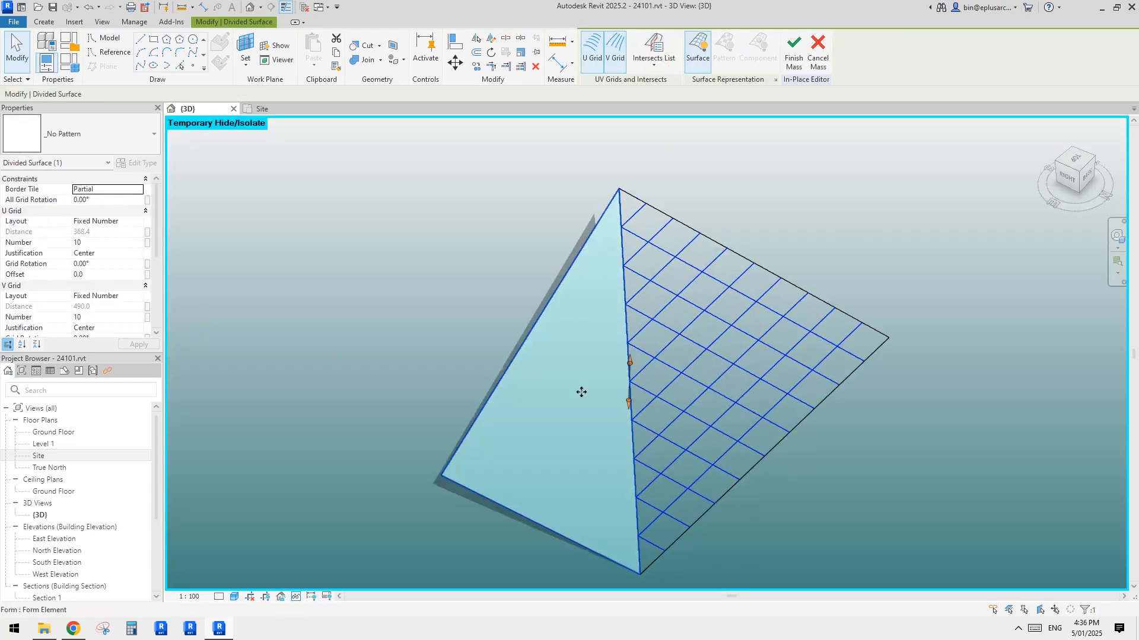
left_click(581, 392)
left_click(660, 58)
middle_click_drag(753, 373, 748, 374, "shift")
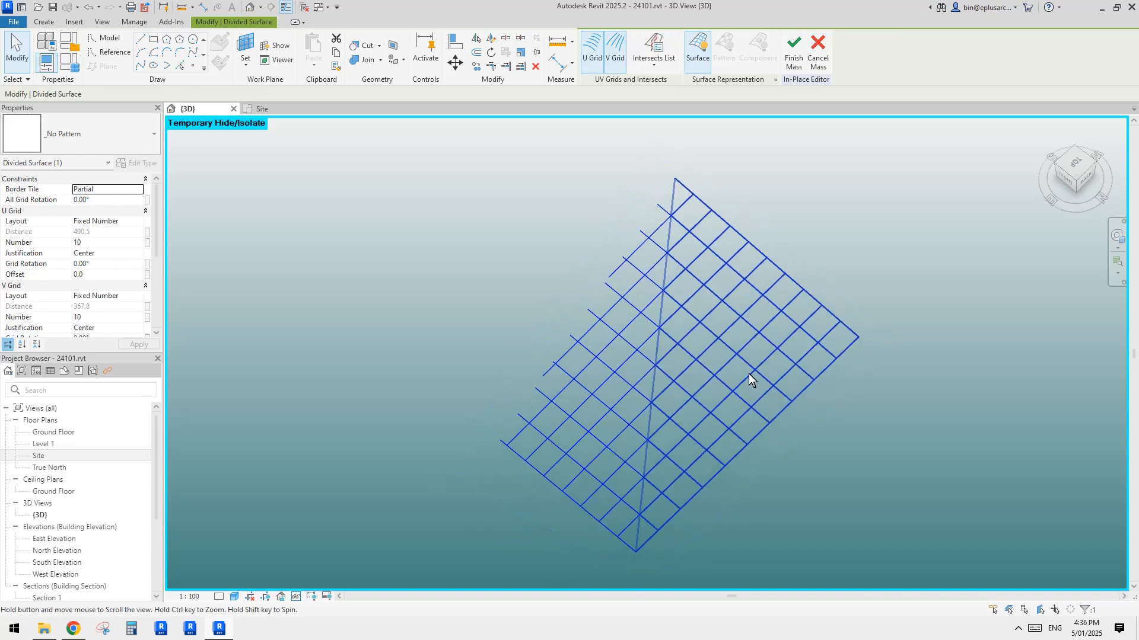
Set the U Grid and V Grid layouts of both divided surfaces to Fixed Distance
left_click(714, 361)
left_click(607, 381, "ctrl")
middle_click_drag(607, 382, 618, 534, "shift")
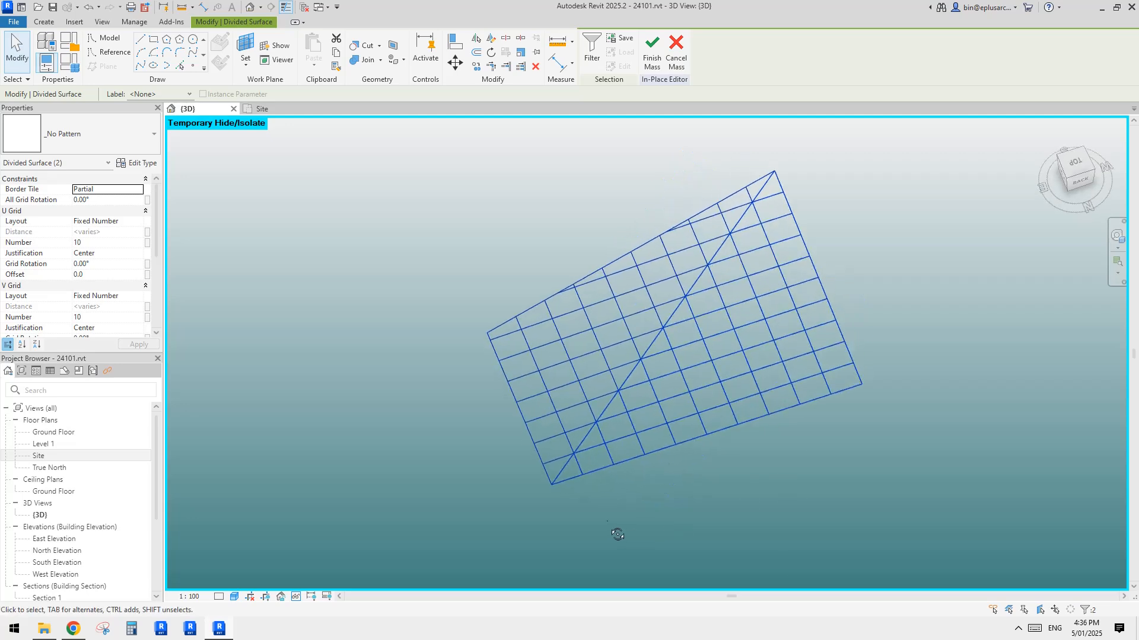
middle_click_drag(745, 236, 789, 397, "shift")
left_click(749, 329)
middle_click_drag(745, 330, 177, 251, "shift")
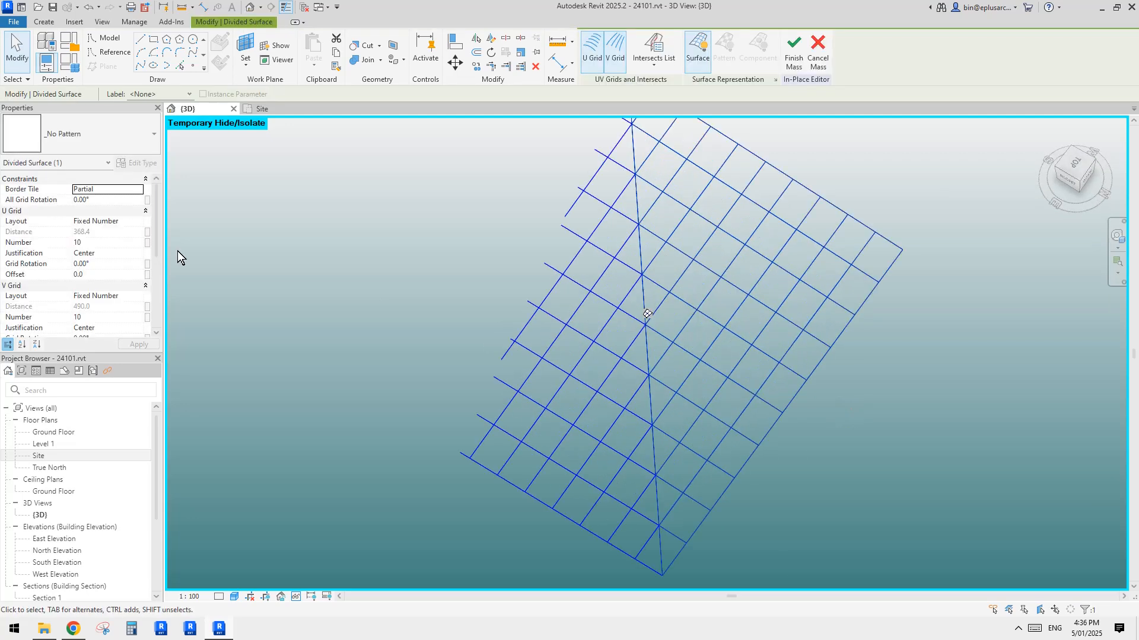
key("ctrl+Left")
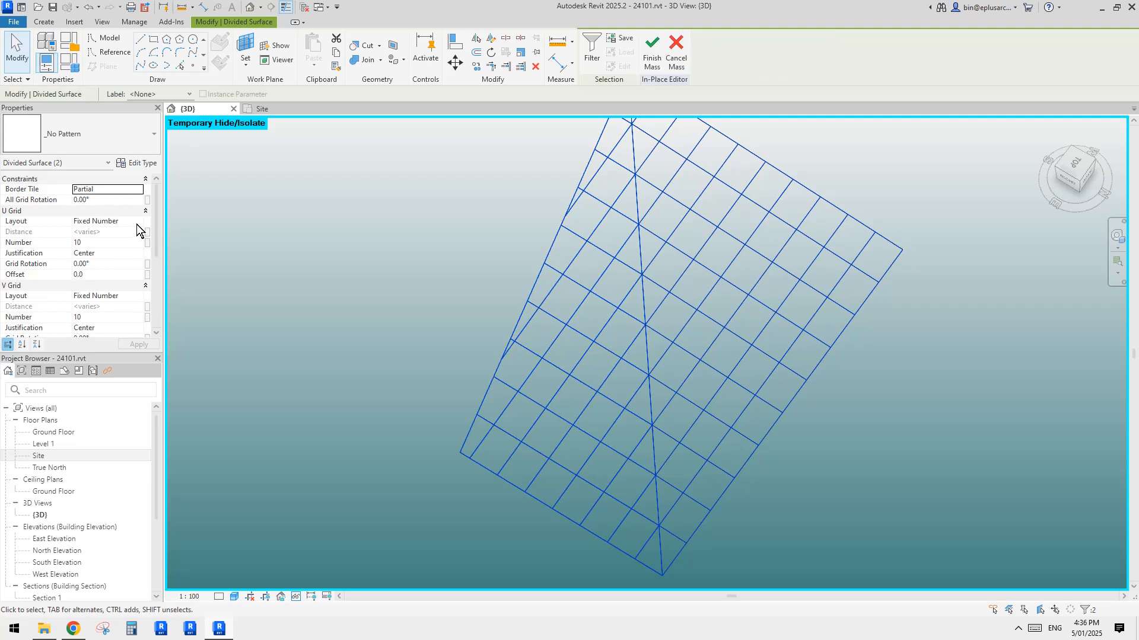
left_click(118, 220)
left_click(139, 221)
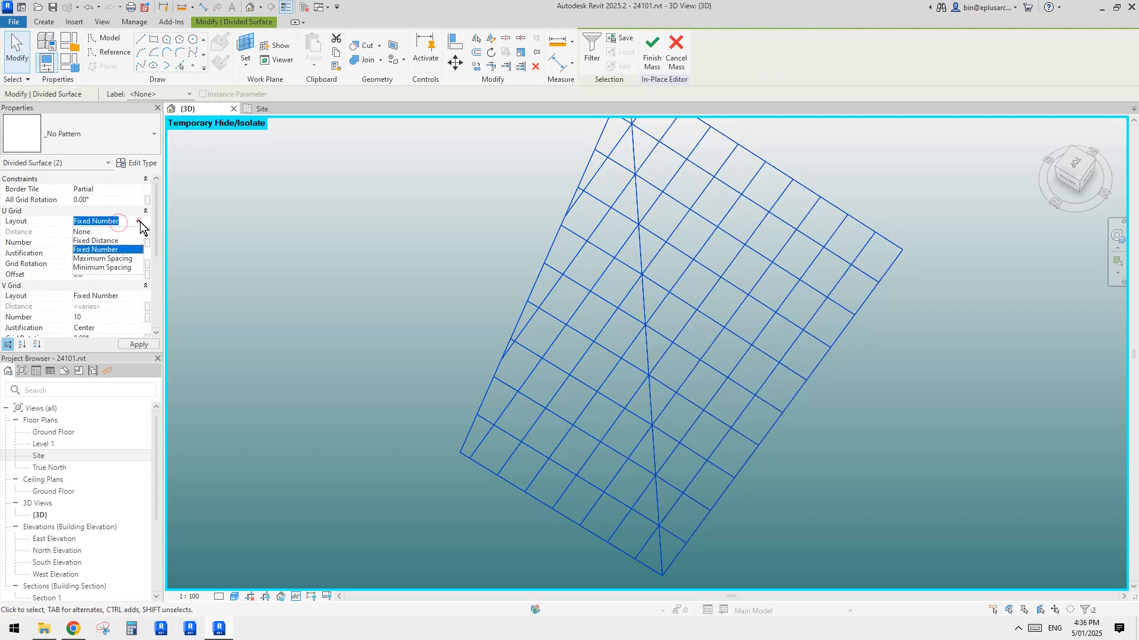
left_click(102, 241)
left_click(138, 295)
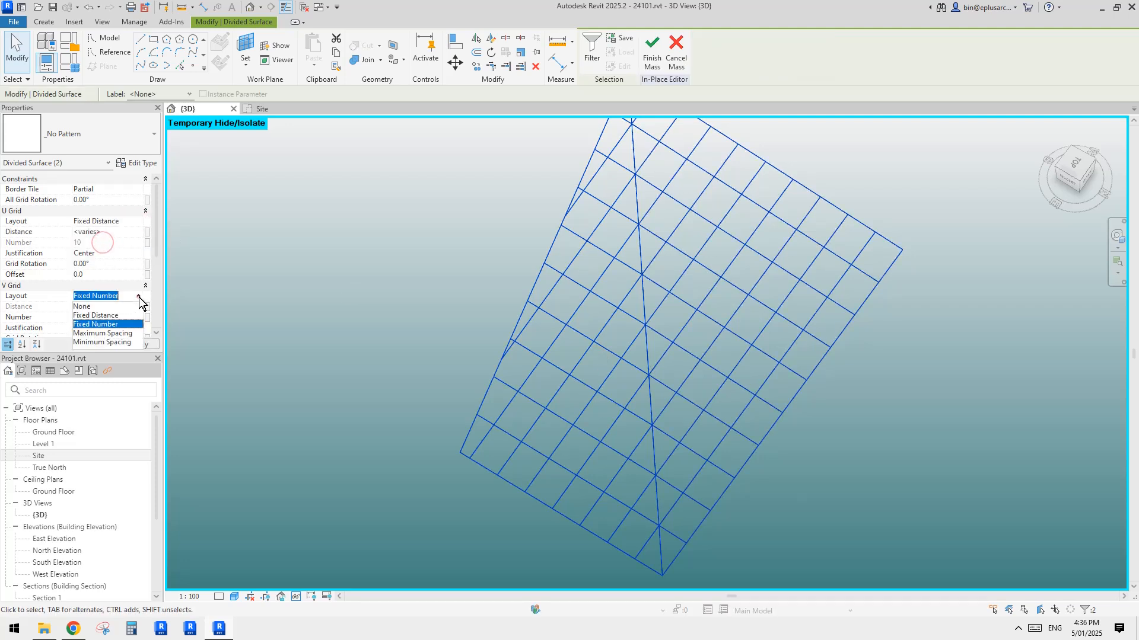
left_click(95, 315)
Set the grid distances of both divided surfaces to 455 for the U Grid and 305 for the V Grid
left_click(124, 235)
type("3")
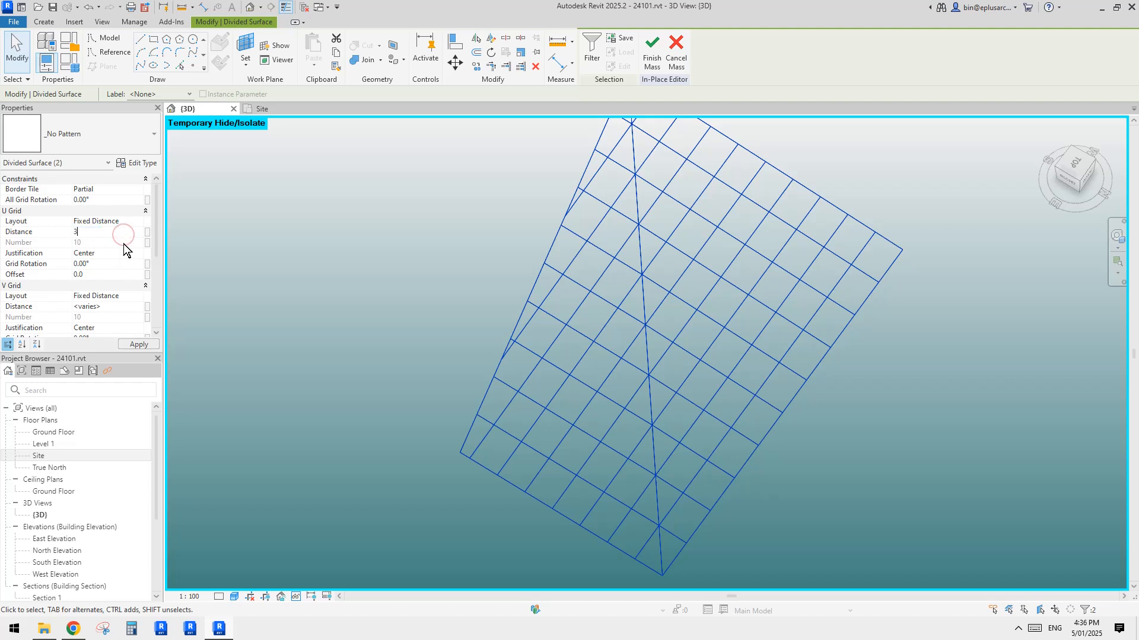
type("55")
left_click(58, 229)
type("450")
double_click(99, 232)
type("455")
left_click(120, 309)
type("305")
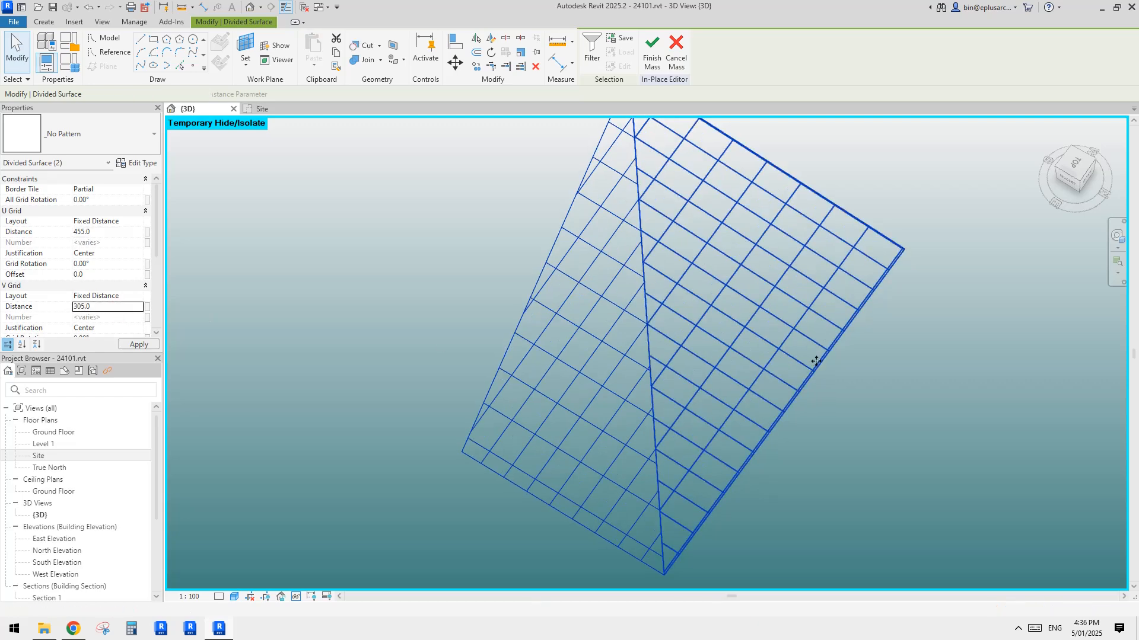
Set the All Grid Rotation of the south triangle's divided surface to 90° to align it with the neighbouring grid
middle_click_drag(643, 380, 696, 297, "shift")
key("Escape")
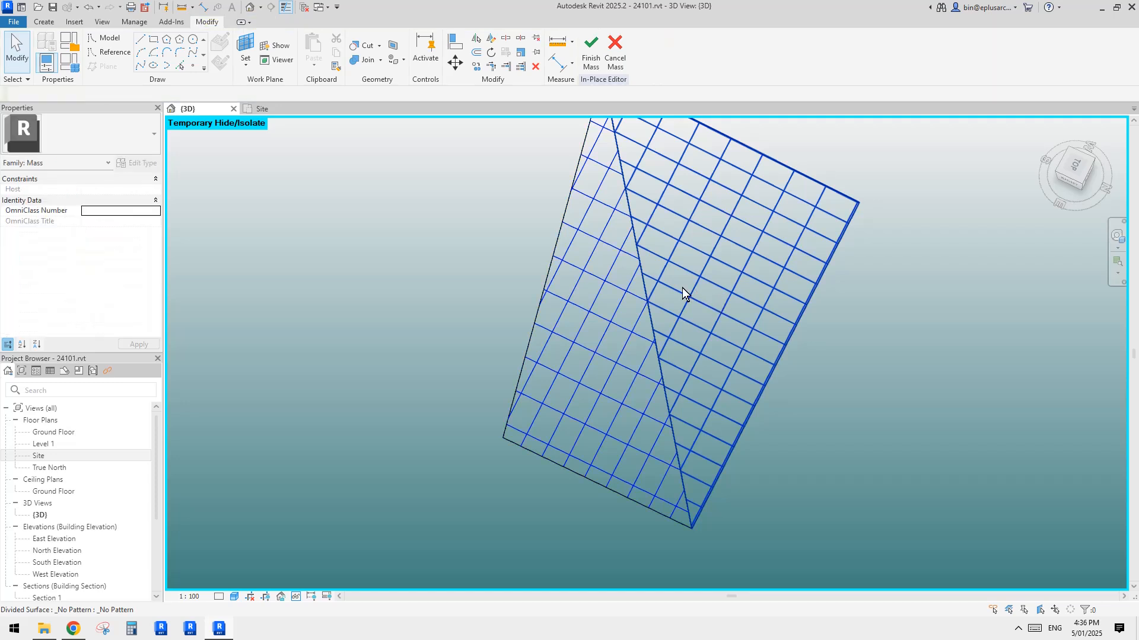
left_click(754, 251)
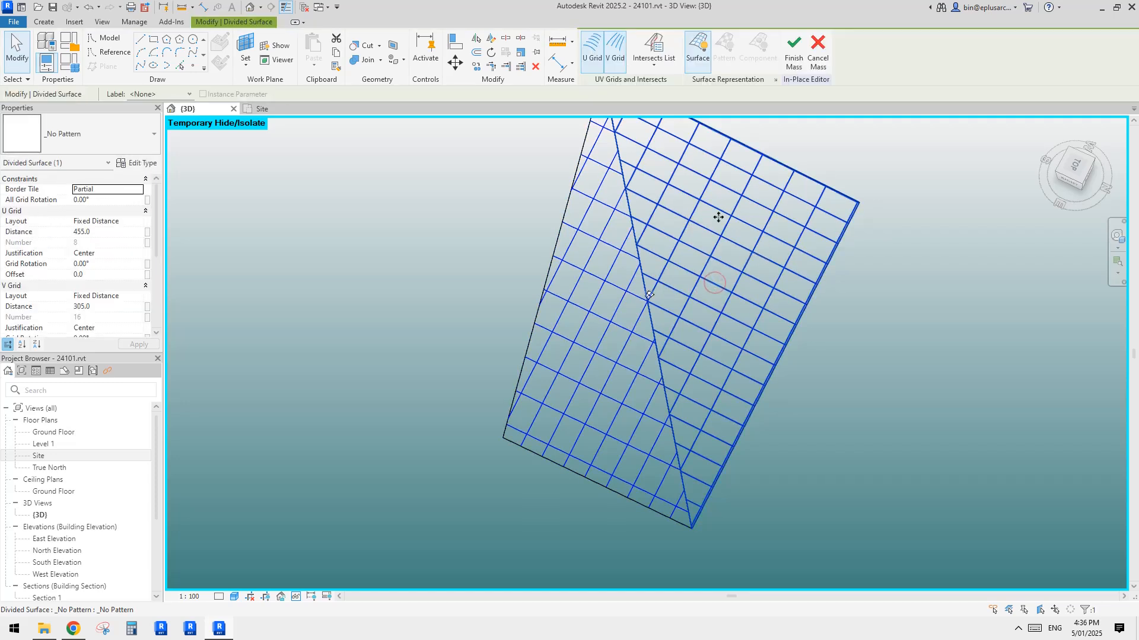
left_click(617, 272)
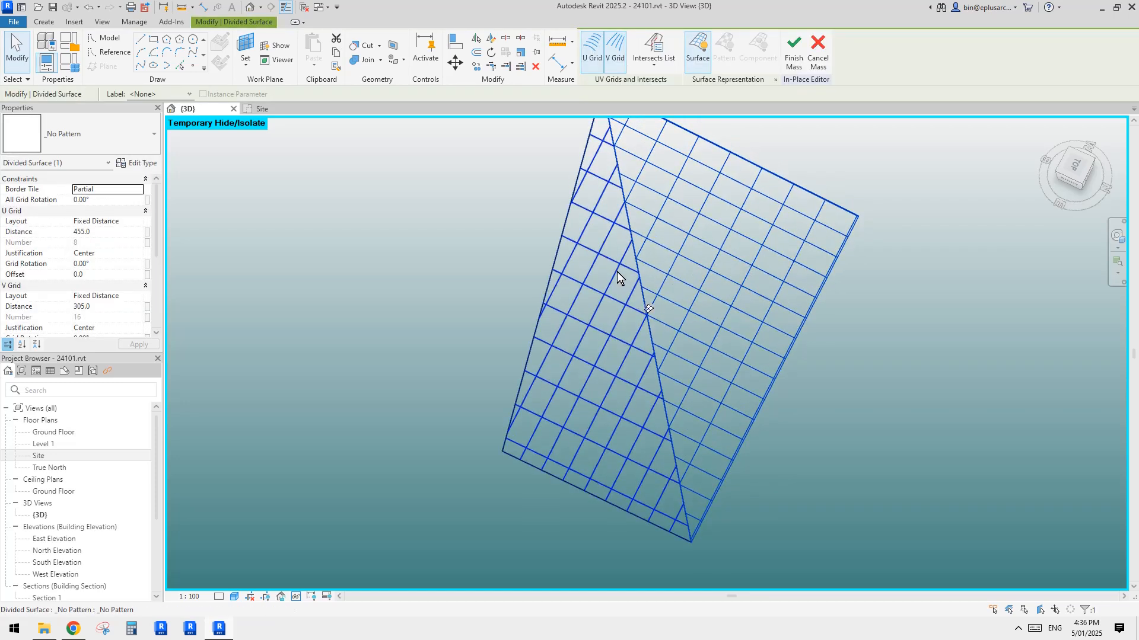
left_click(116, 201)
type("90")
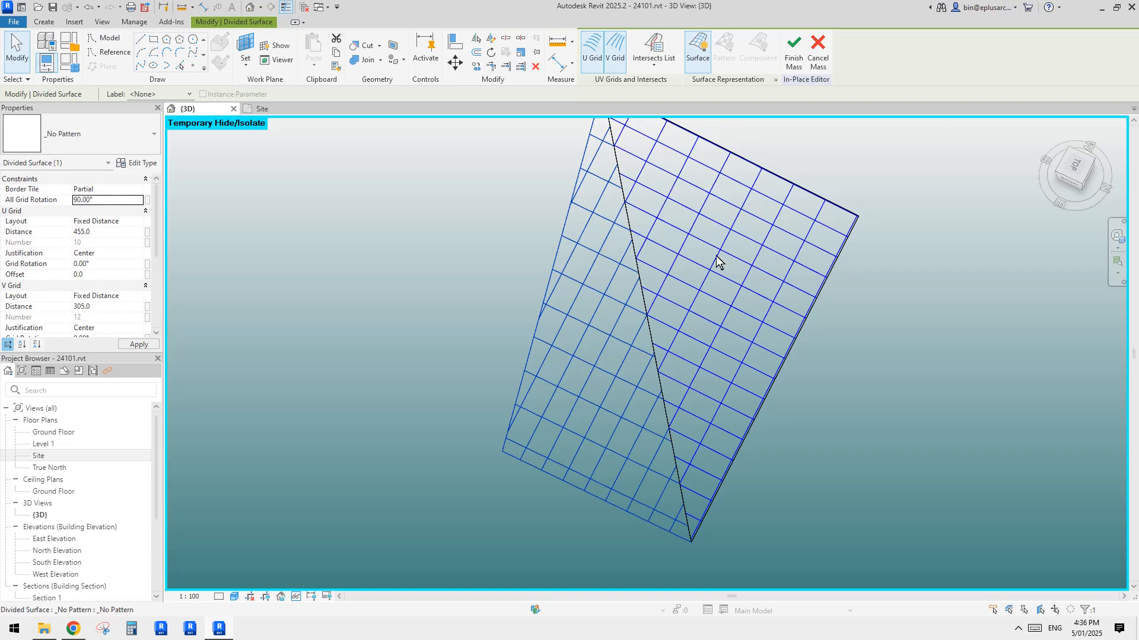
middle_click_drag(727, 317, 784, 293, "shift")
key("Escape")
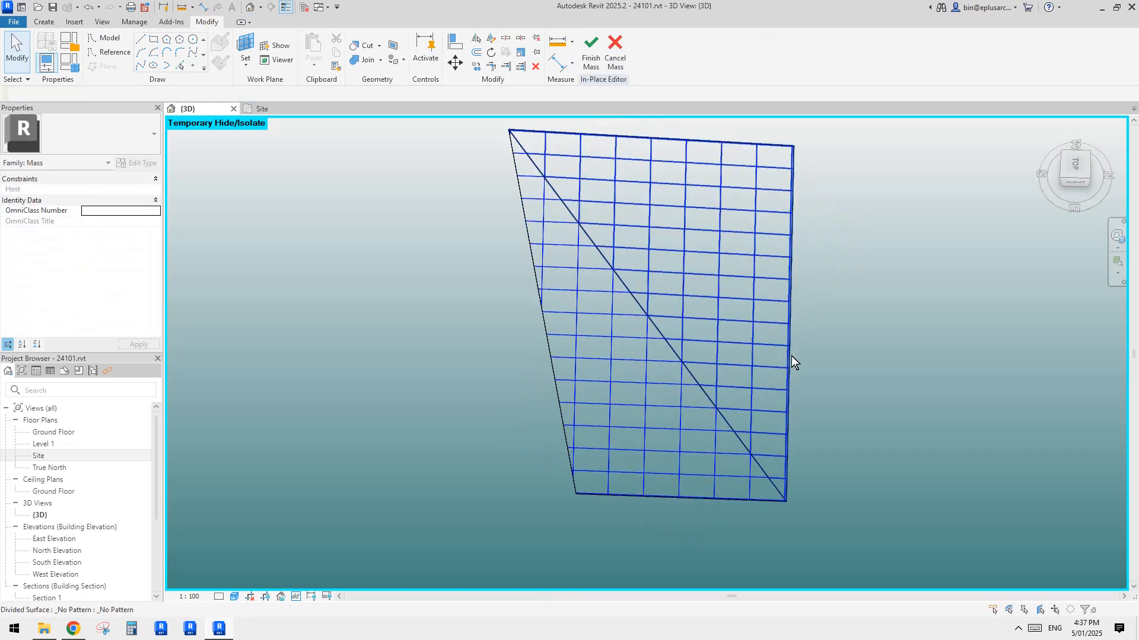
Select both divided surfaces and apply the Family2 rectangle pattern component to them
middle_click_drag(793, 359, 578, 267, "shift")
left_click(625, 320)
middle_click_drag(625, 320, 658, 371, "shift")
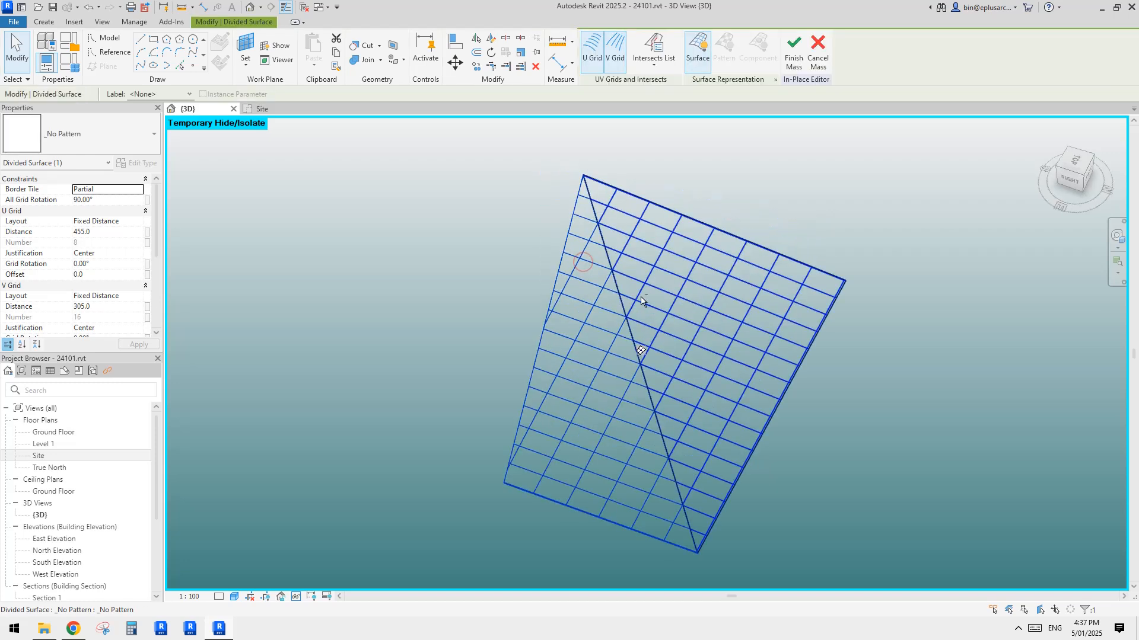
middle_click_drag(678, 411, 630, 351, "shift")
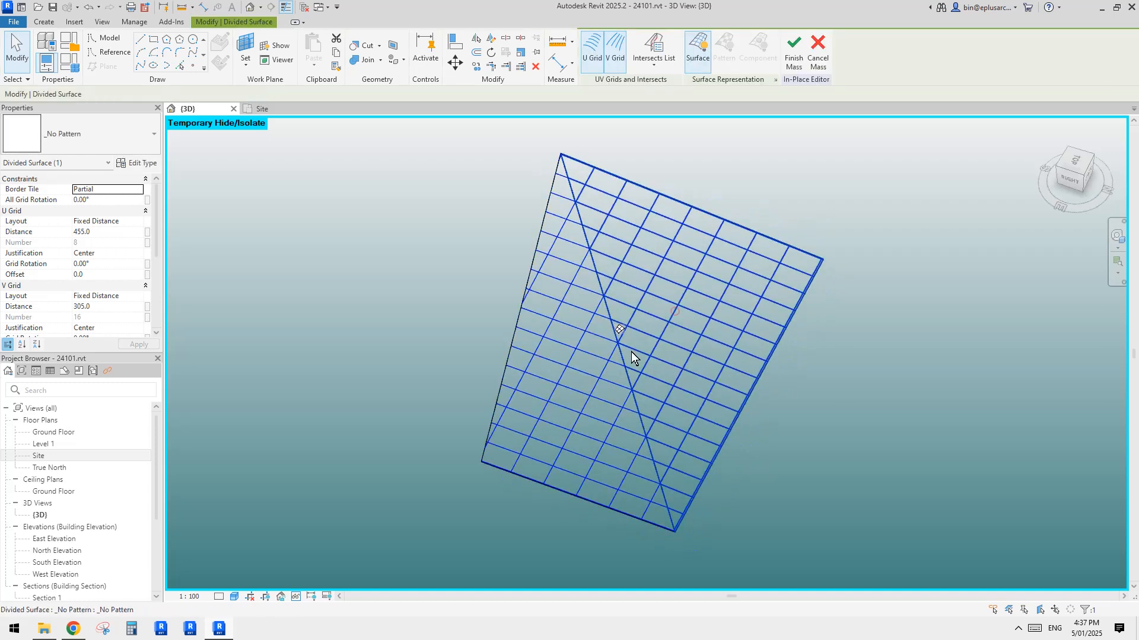
left_click(562, 336)
left_click(96, 134)
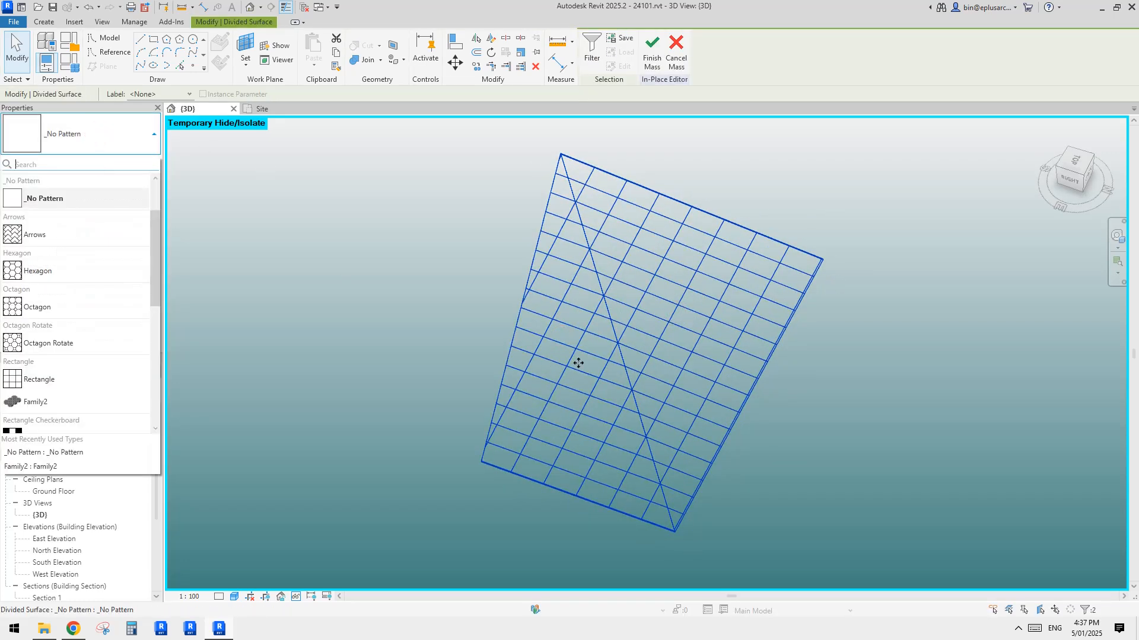
left_click_drag(158, 223, 159, 265)
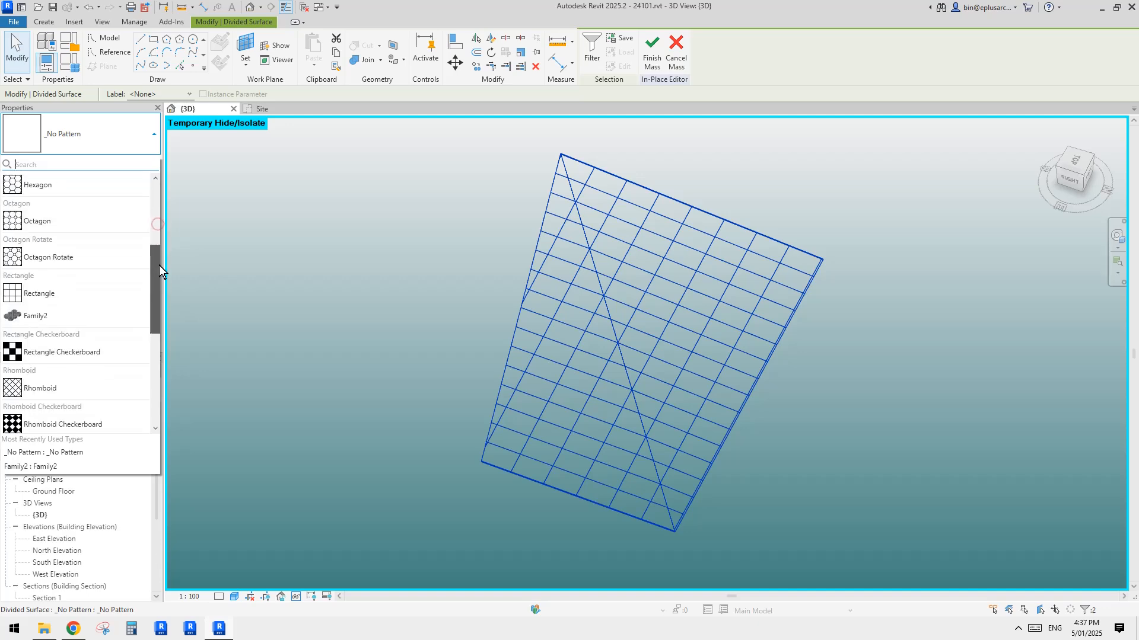
left_click(33, 294)
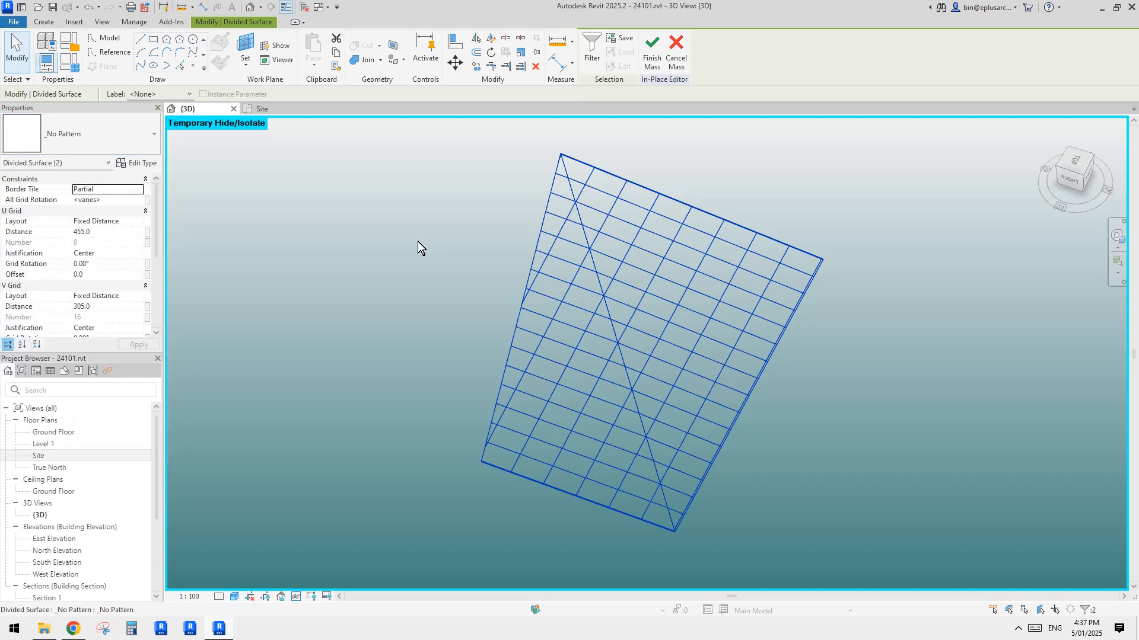
left_click(935, 455)
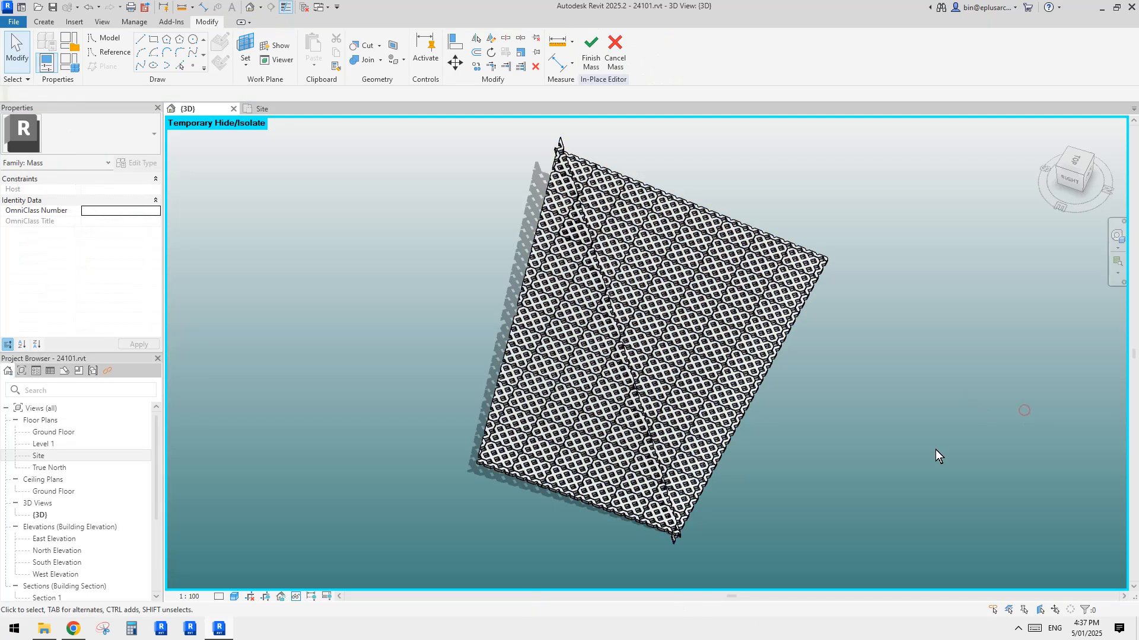
Examine the paver panels where the two triangles meet and select one panel along the shared diagonal
middle_click_drag(935, 454, 861, 265, "shift")
middle_click_drag(791, 325, 702, 361, "shift")
scroll(600, 368, "up", 5)
left_click(540, 348)
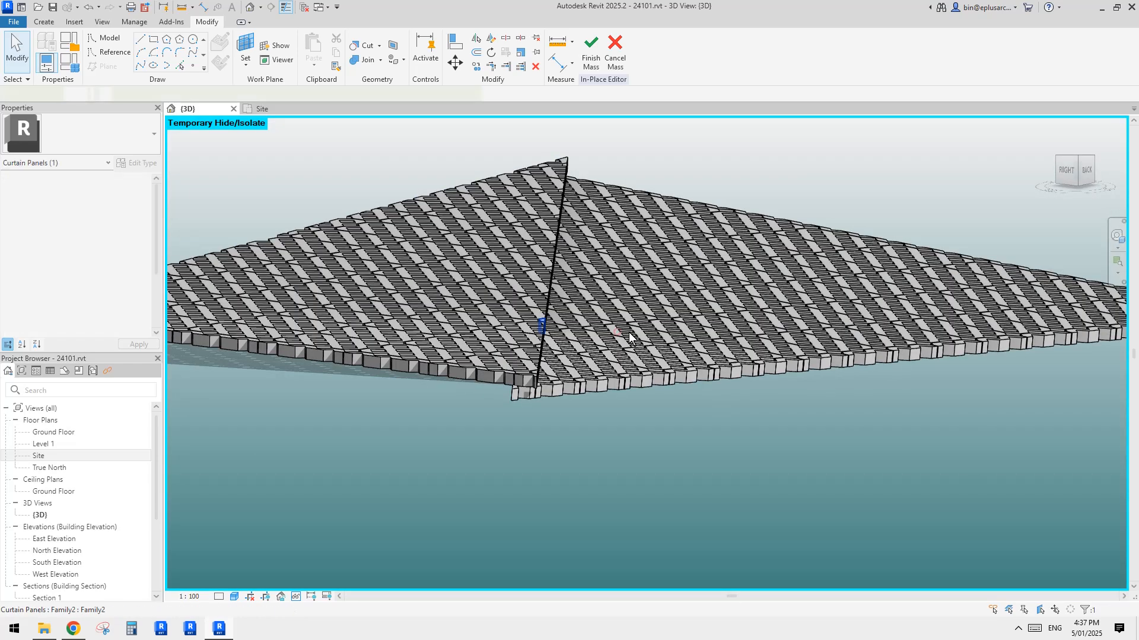
Turn on Component Flip for the north triangle's divided surface so its pavers face the other way
middle_click_drag(630, 338, 684, 330, "shift")
key("Escape")
key("Tab")
key("Tab")
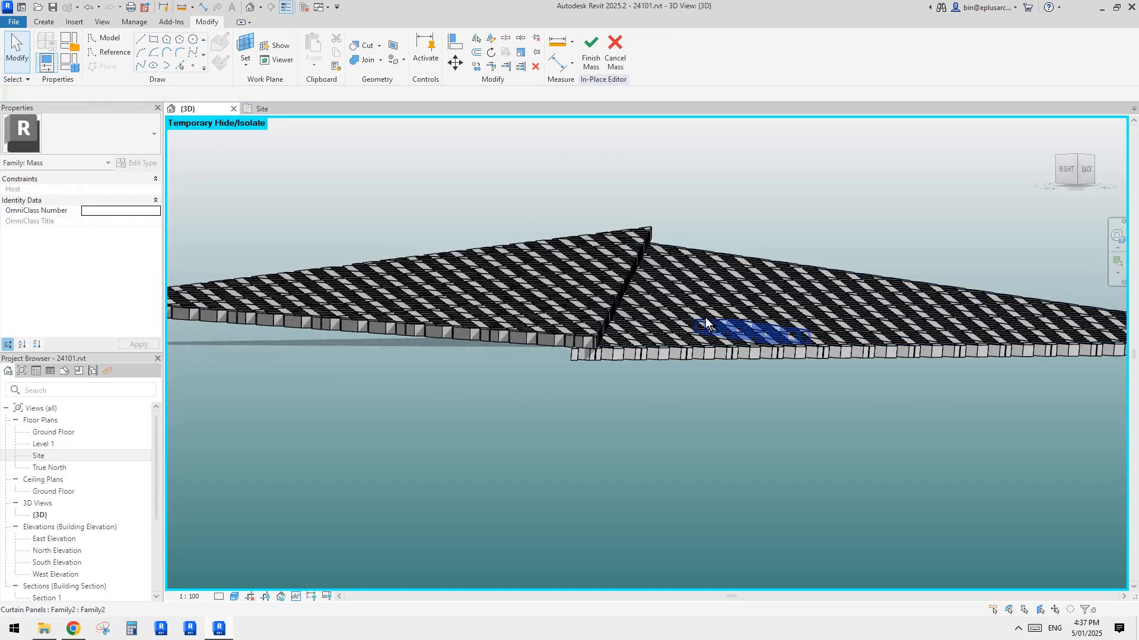
left_click(737, 343)
middle_click_drag(763, 357, 657, 424, "shift")
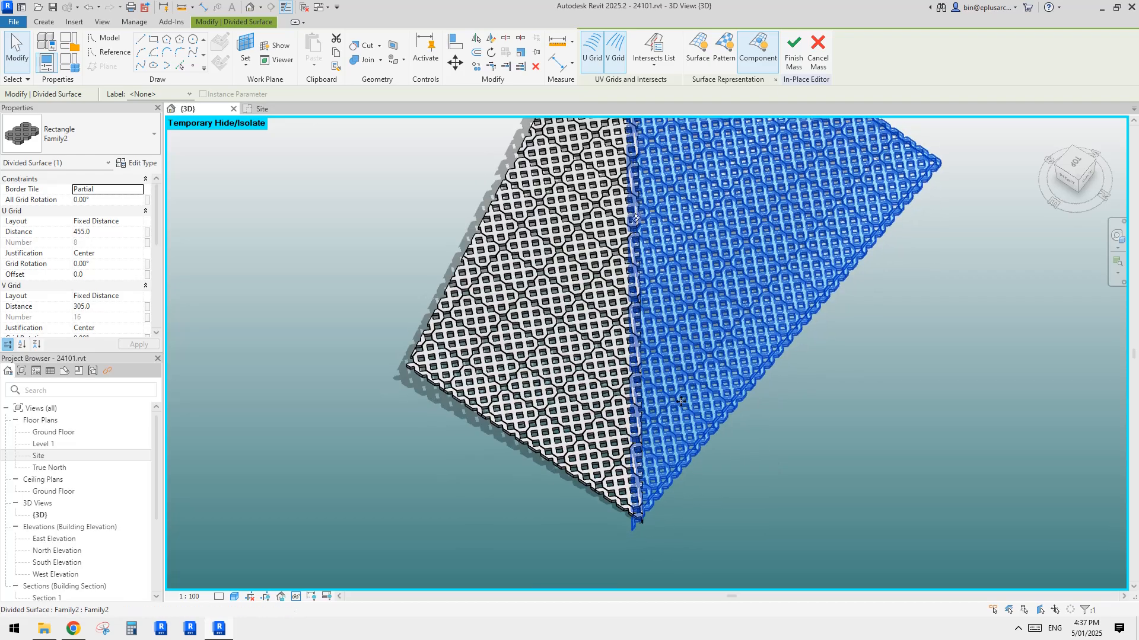
middle_click_drag(644, 336, 850, 342)
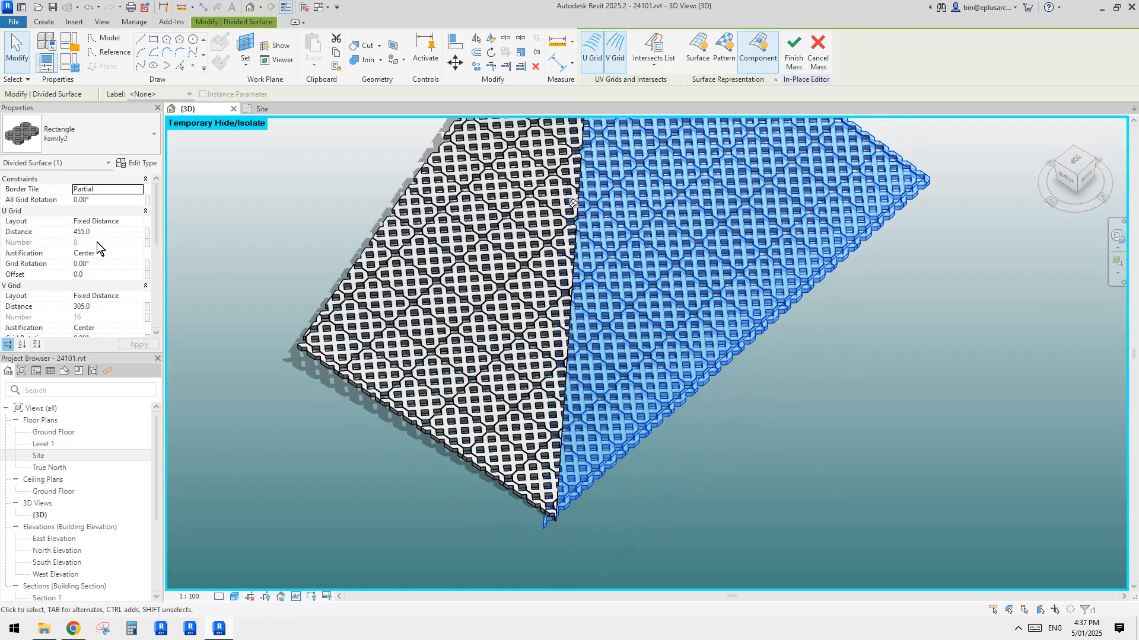
scroll(101, 249, "down", 5)
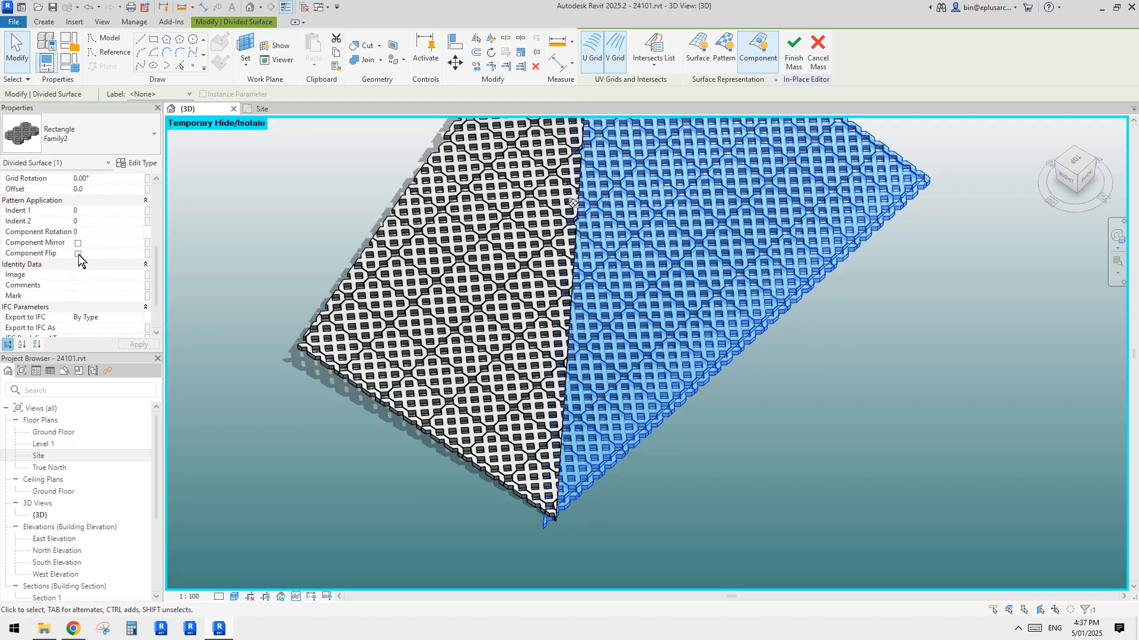
left_click(78, 253)
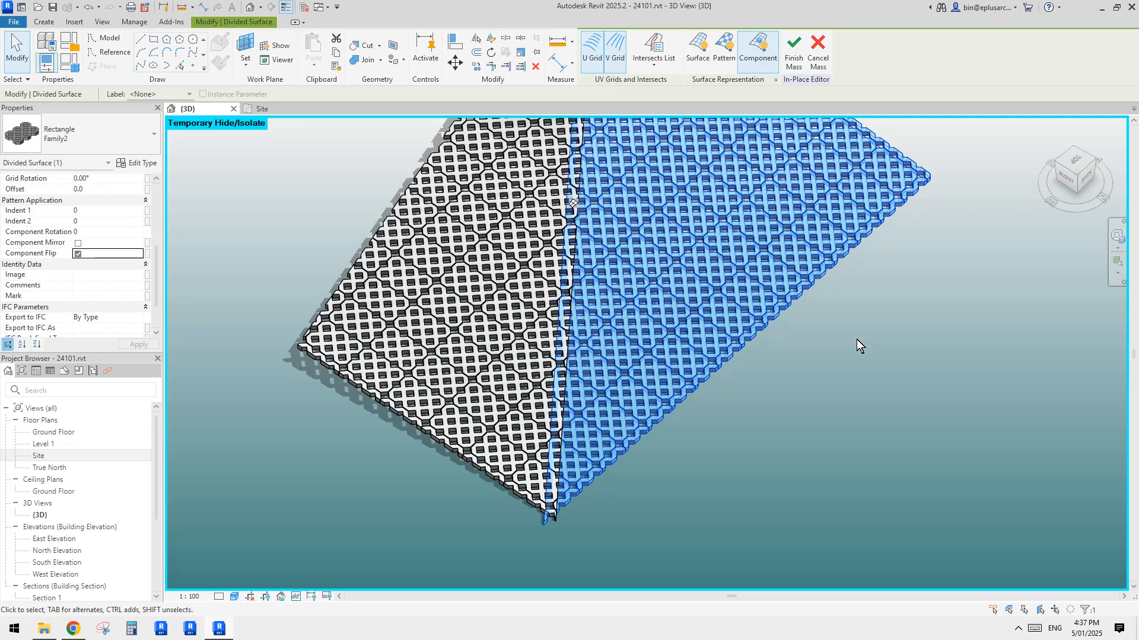
middle_click_drag(800, 428, 820, 405, "shift")
left_click(821, 396)
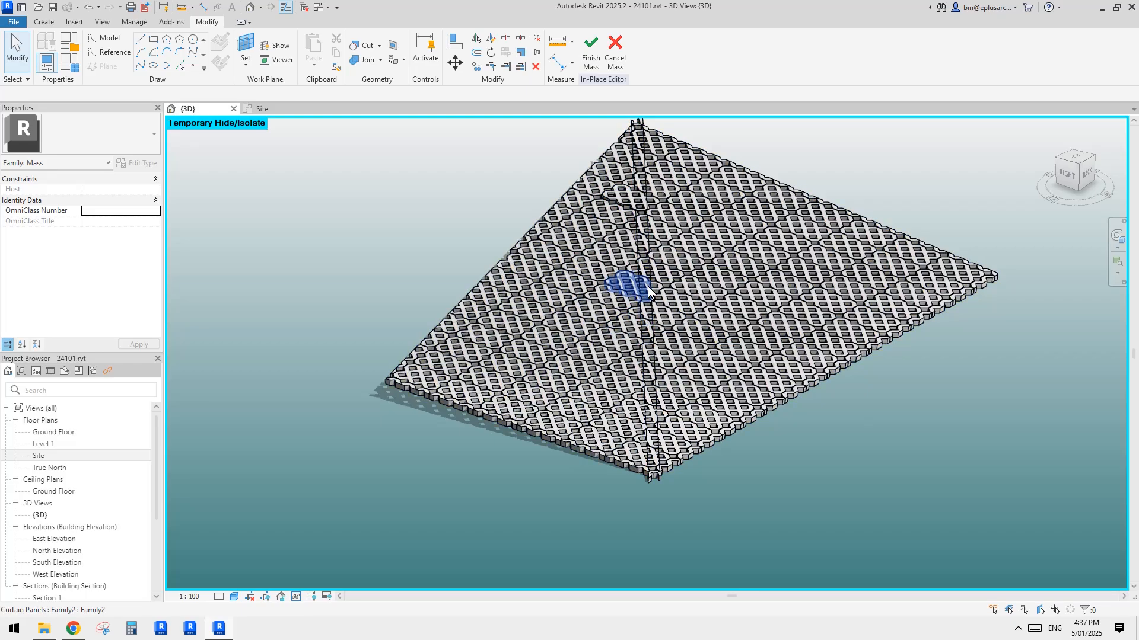
Examine how the flipped panels meet the neighbouring ones along the shared diagonal, checking an individual seam panel and the flipped divided surface
left_click(618, 204)
scroll(623, 219, "up", 5)
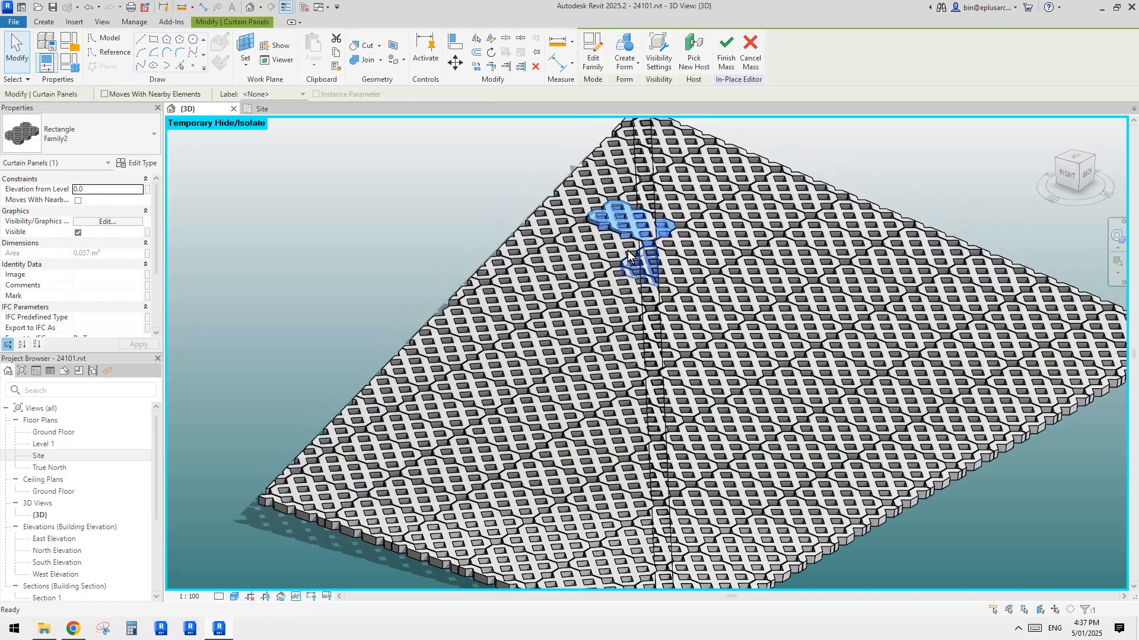
scroll(620, 224, "down", 2)
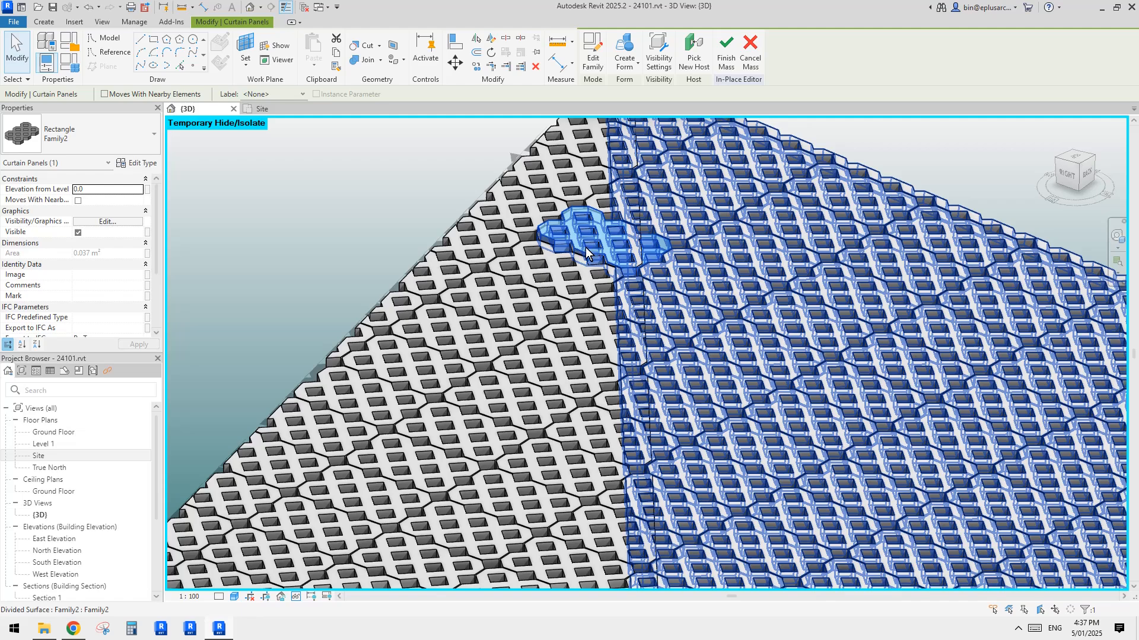
key("Escape")
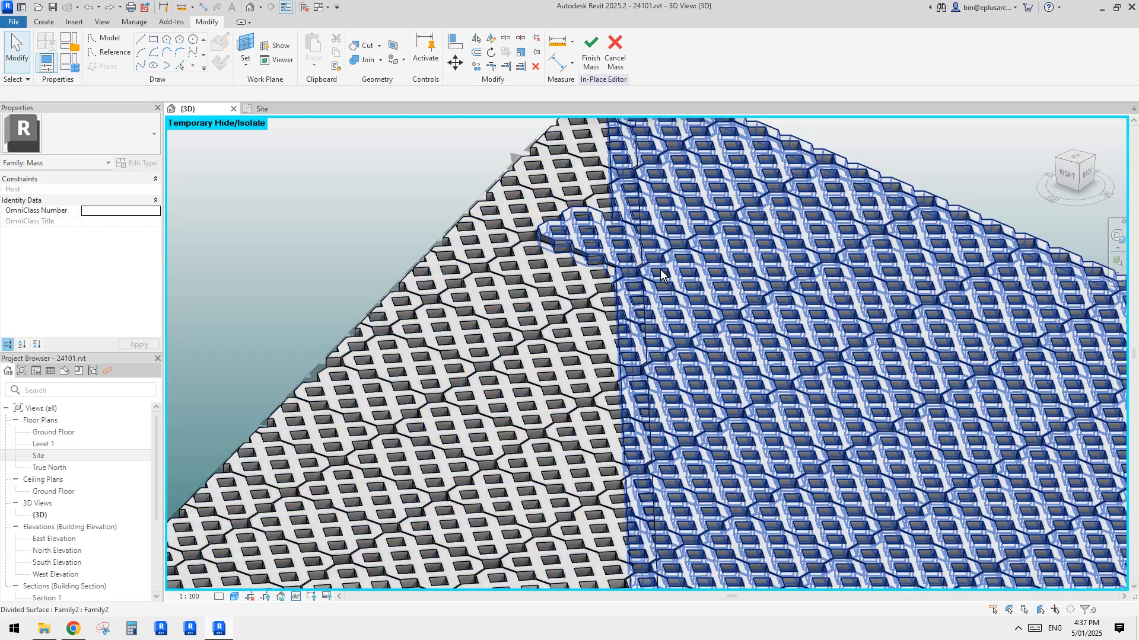
scroll(660, 269, "down", 5)
middle_click_drag(719, 318, 870, 425, "shift")
scroll(709, 398, "up", 5)
scroll(708, 383, "down", 1)
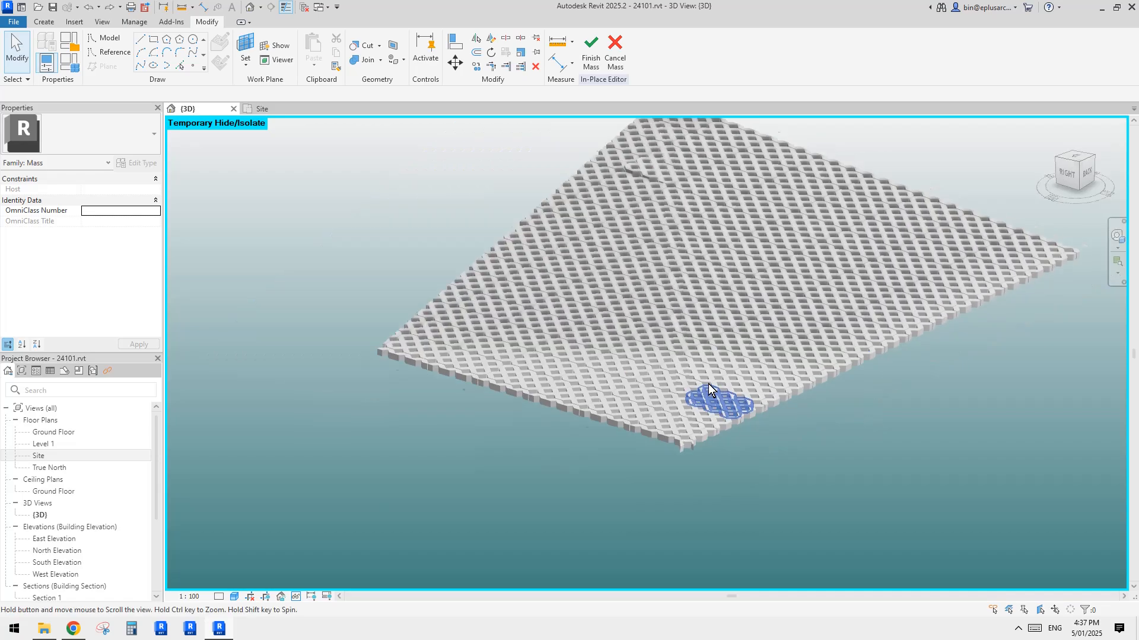
middle_click_drag(708, 383, 834, 378, "shift")
left_click(836, 380)
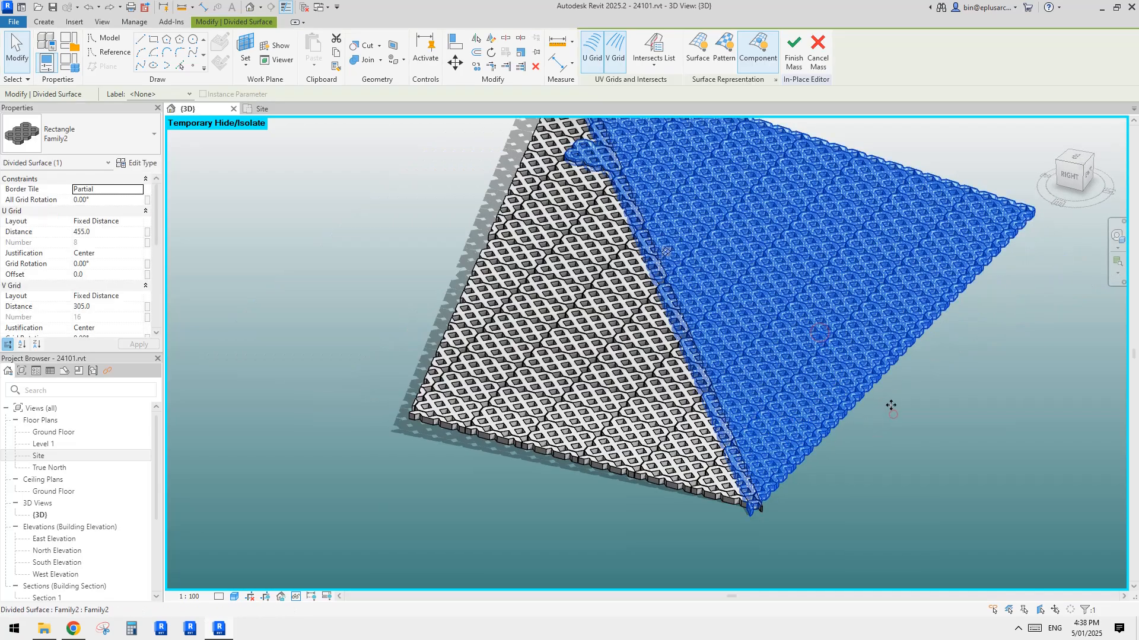
middle_click_drag(891, 406, 799, 414, "shift")
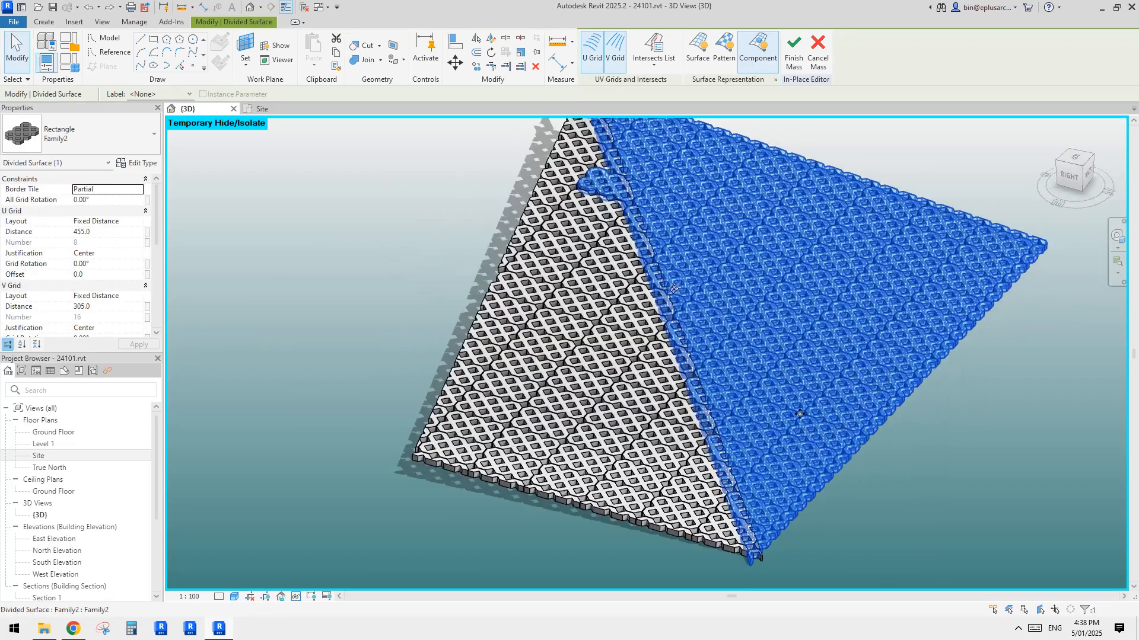
scroll(799, 414, "down", 3)
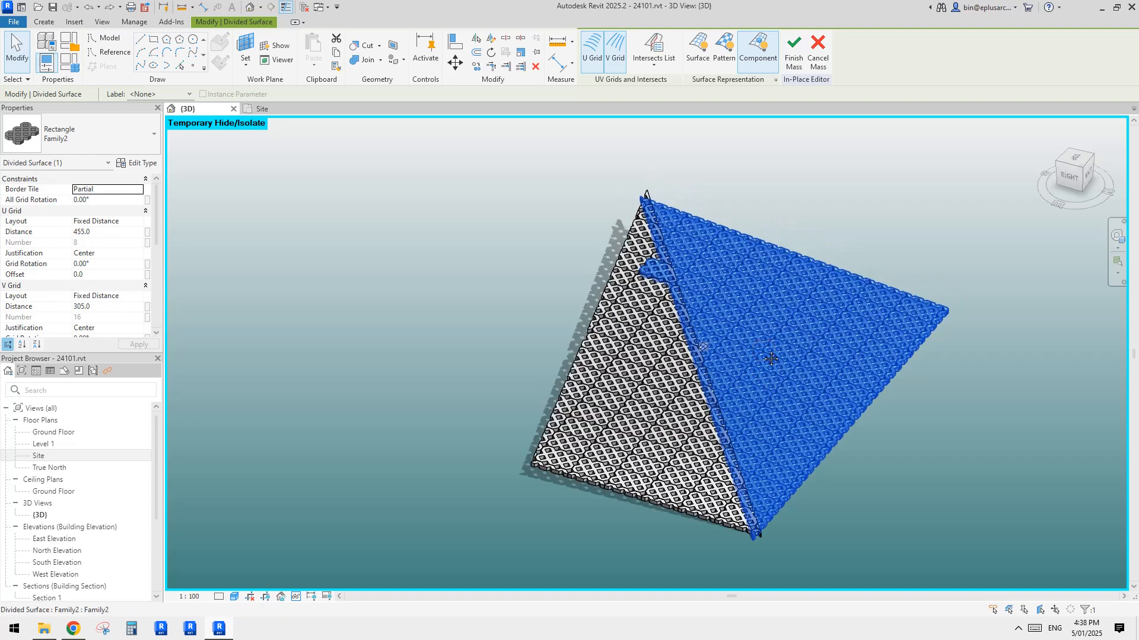
Delete both paved divided surfaces and the two triangular forms that carried them
key("Escape")
left_click(657, 402)
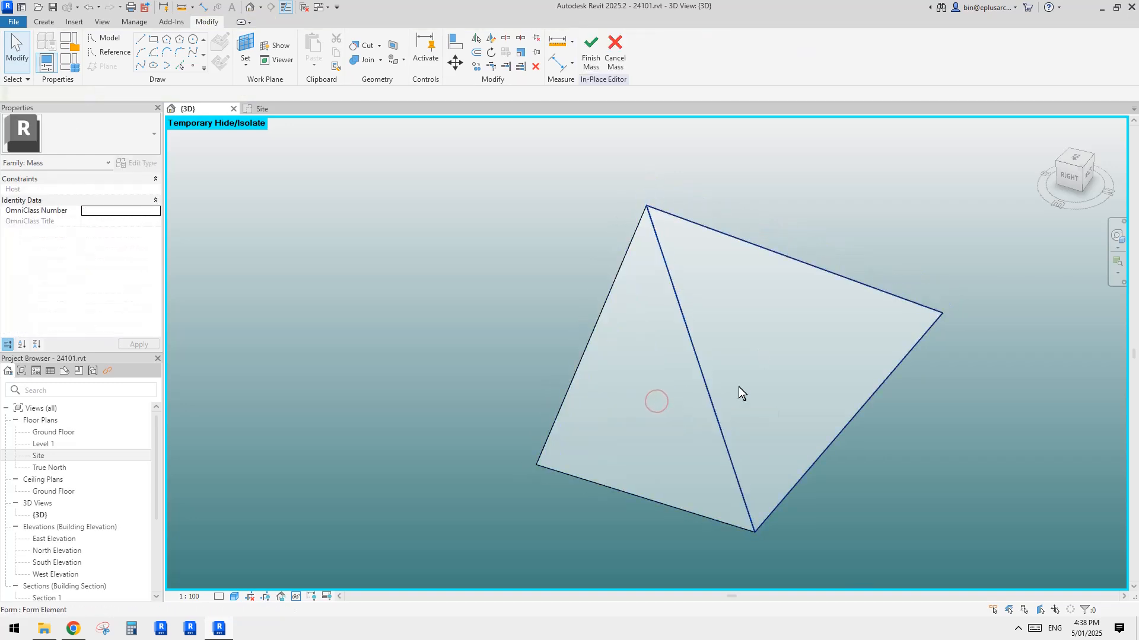
middle_click_drag(738, 386, 745, 363, "shift")
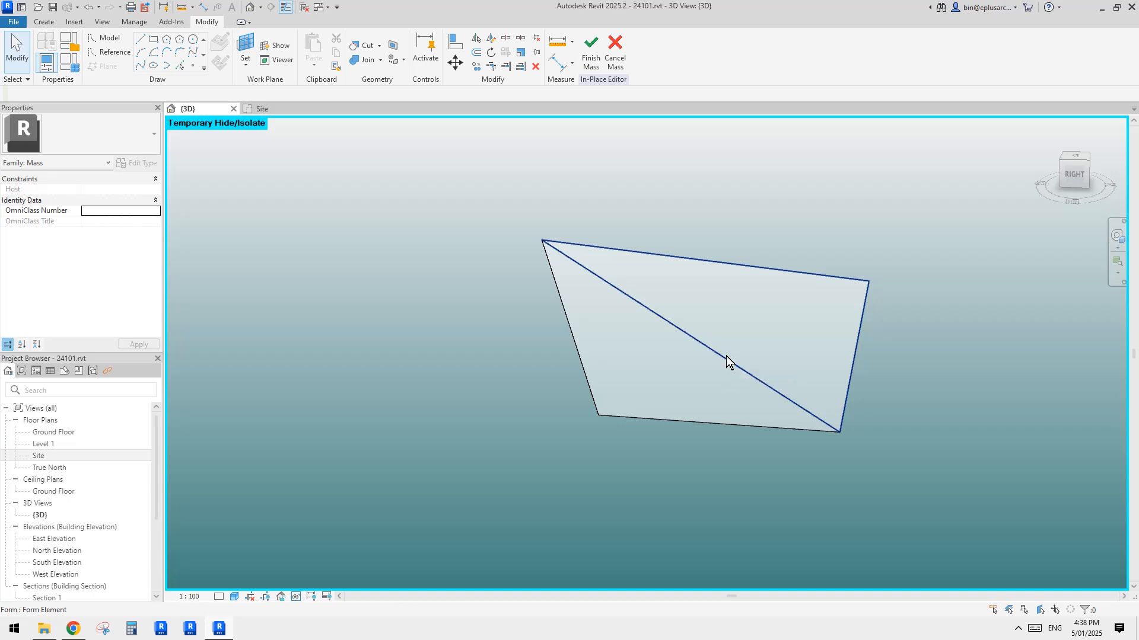
left_click(741, 344)
middle_click_drag(749, 342, 674, 313, "shift")
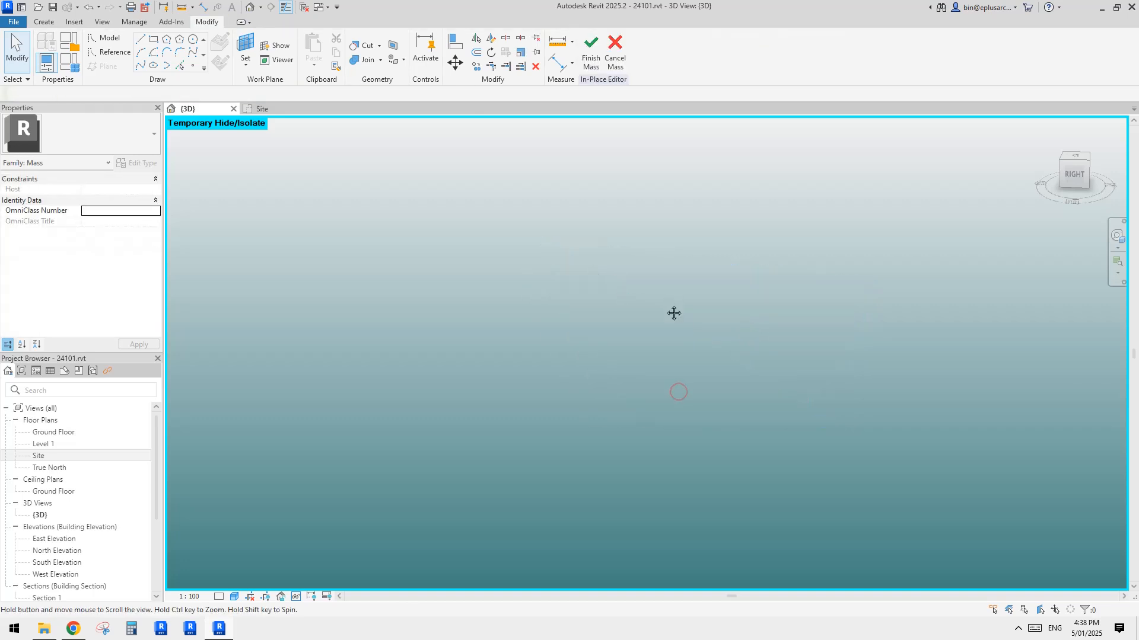
Reset the temporary hide/isolate in the 3D view and delete the leftover reference lines over the folded floor
key("h")
key("r")
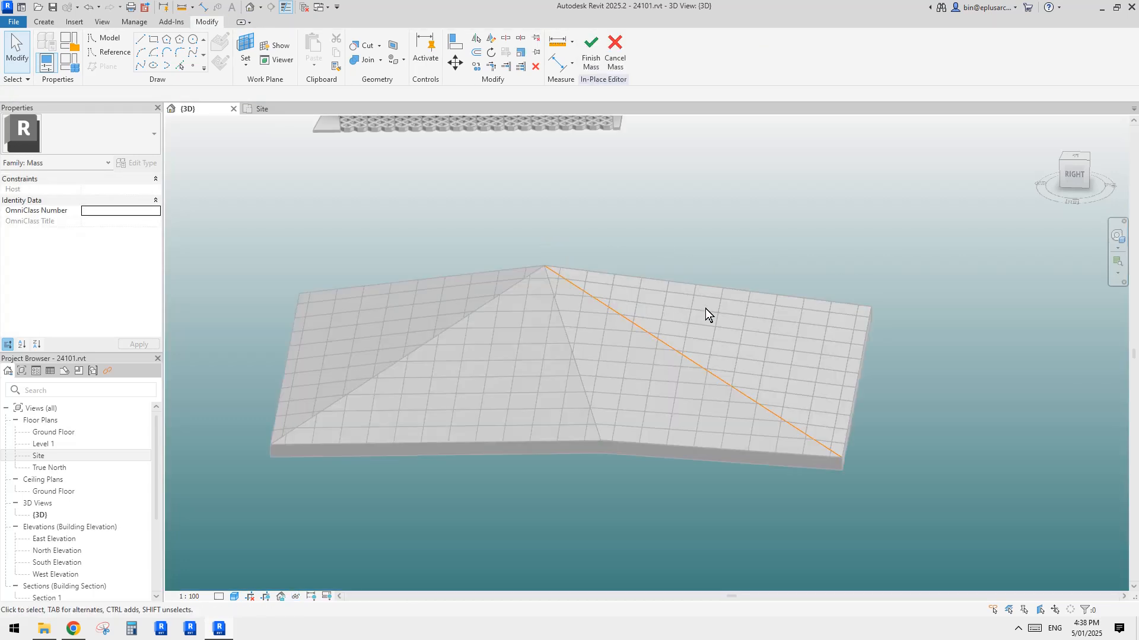
left_click(638, 324)
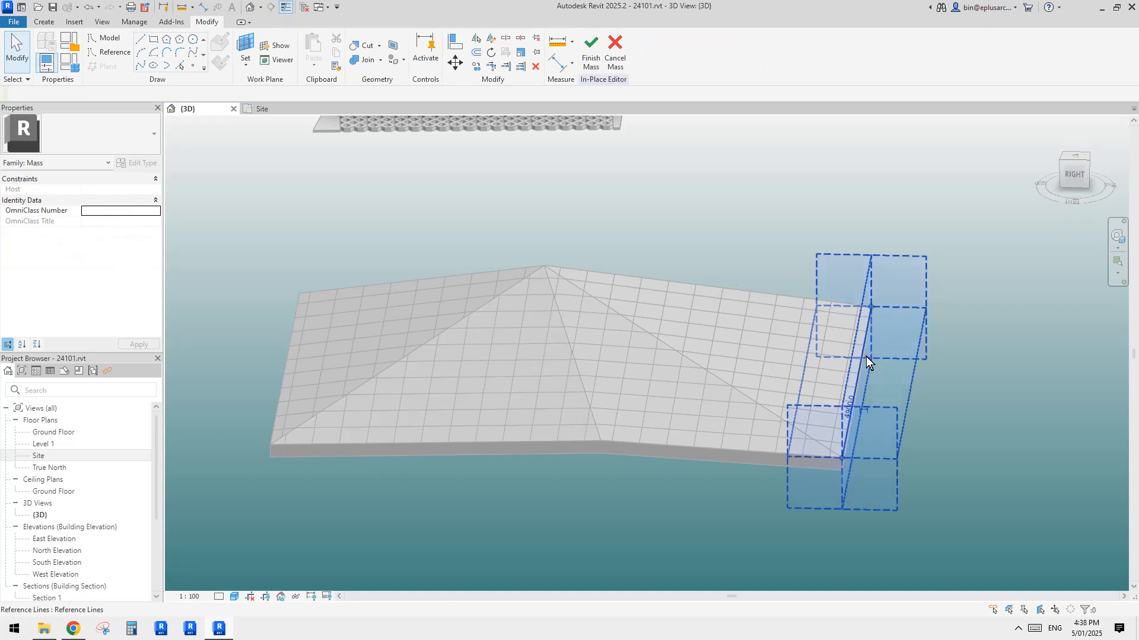
middle_click_drag(866, 357, 773, 389, "shift")
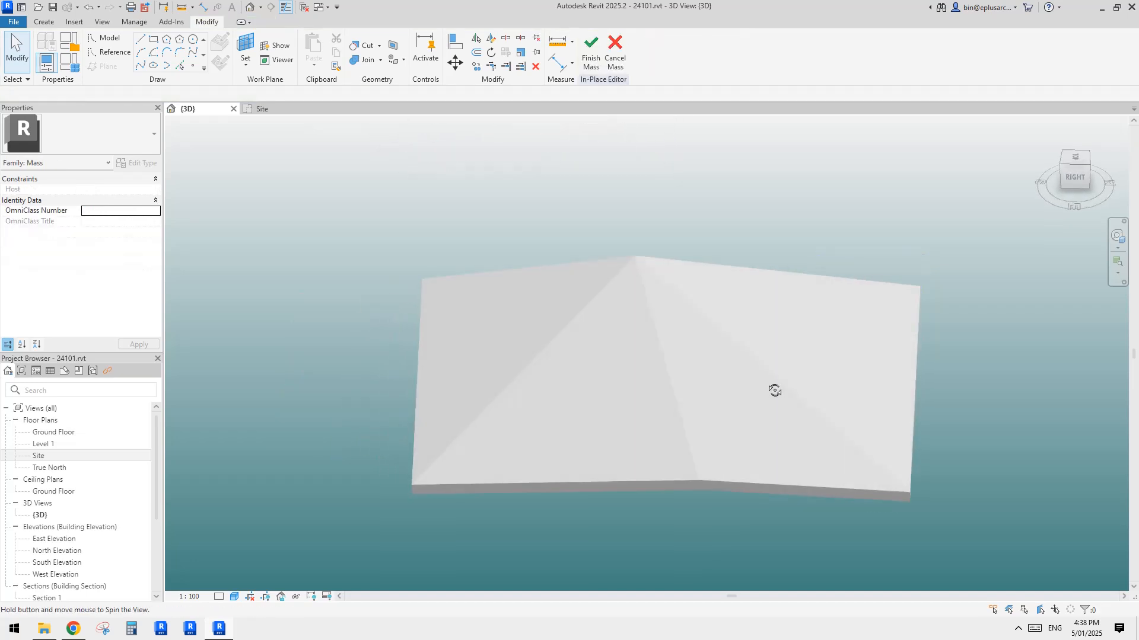
Review the folded floor's surface grid from above and cancel the in-place mass
left_click(1074, 161)
scroll(735, 416, "up", 5)
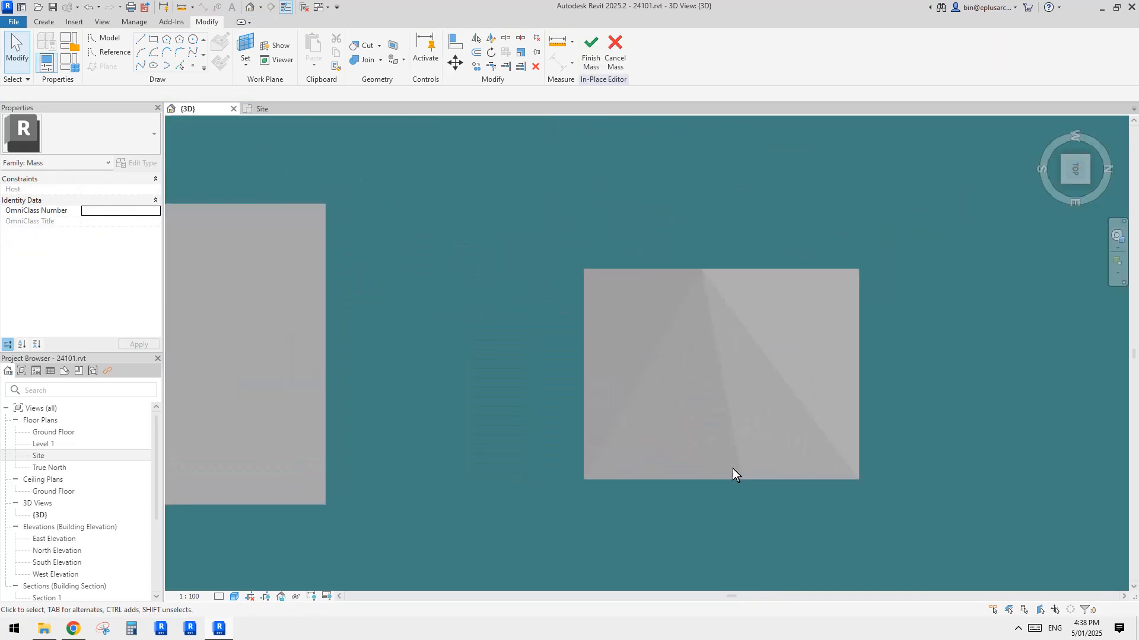
scroll(732, 468, "up", 2)
middle_click_drag(742, 465, 642, 411, "shift")
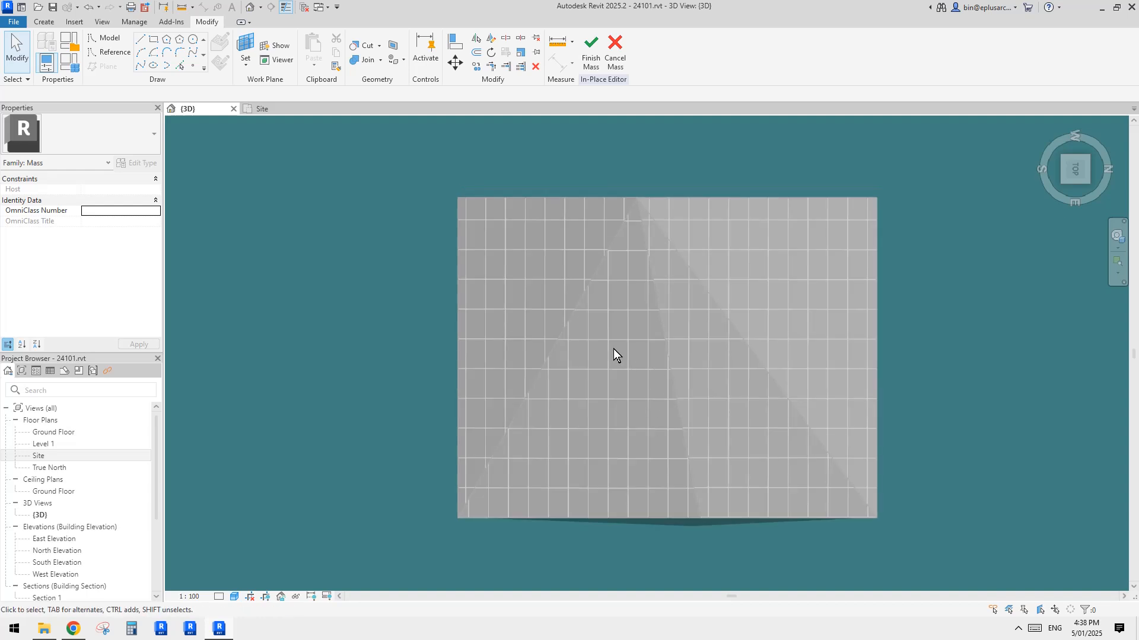
mouse_move(614, 358)
middle_mouse_down("shift")
mouse_move(605, 344)
mouse_move(641, 340)
mouse_move(587, 295)
mouse_move(616, 311)
middle_mouse_up("shift")
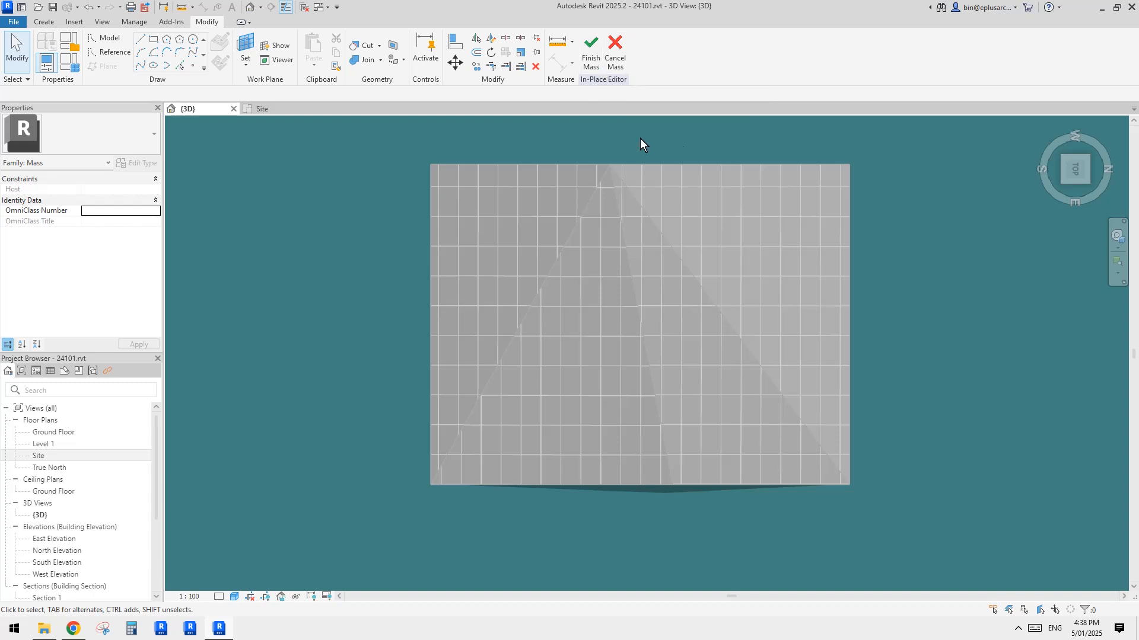
middle_click_drag(876, 432, 653, 228, "shift")
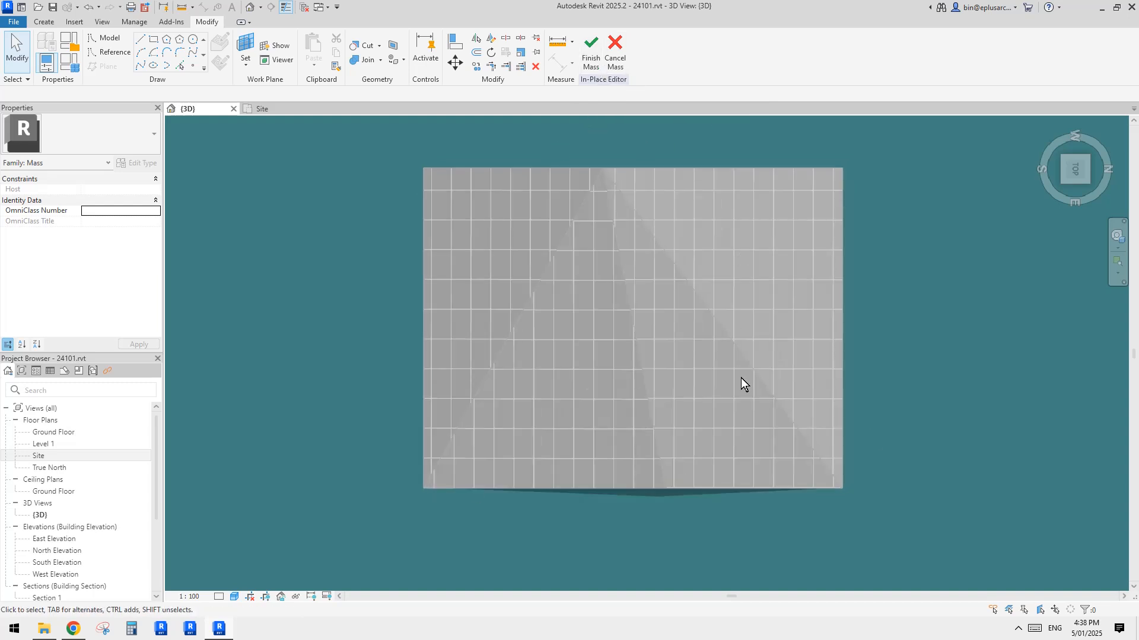
middle_click_drag(531, 258, 507, 237, "shift")
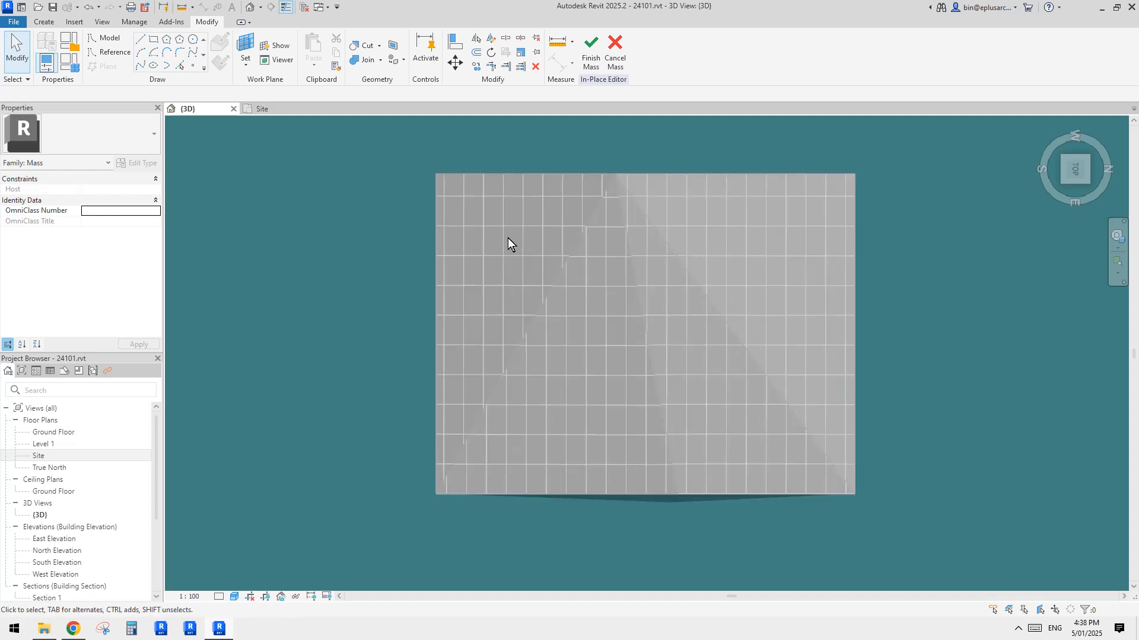
left_click(615, 54)
left_click(597, 325)
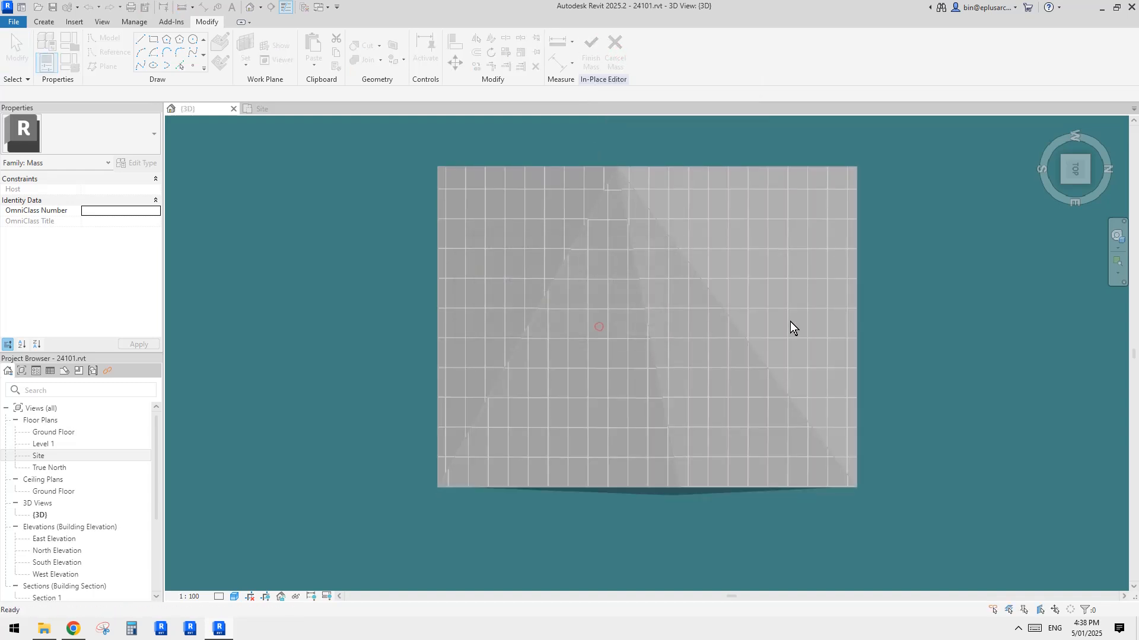
Edit the folded floor's boundary, moving its southwest corner inward to make the south side slanted, and finish the sketch
left_click(747, 373)
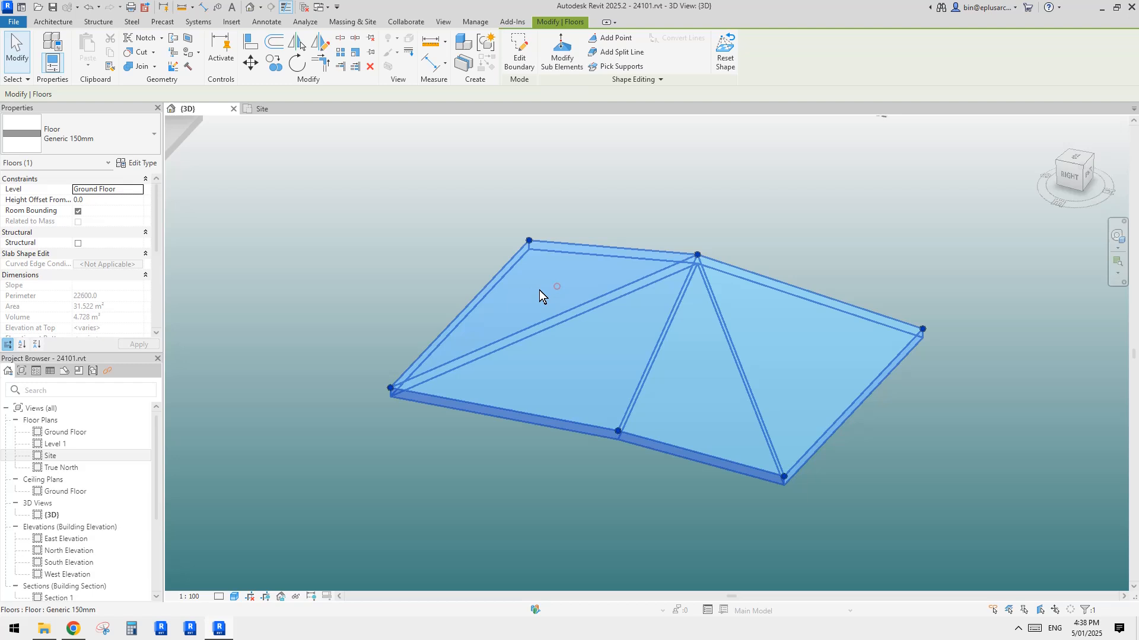
left_click(514, 57)
middle_click_drag(610, 237, 639, 398, "shift")
left_click(531, 172)
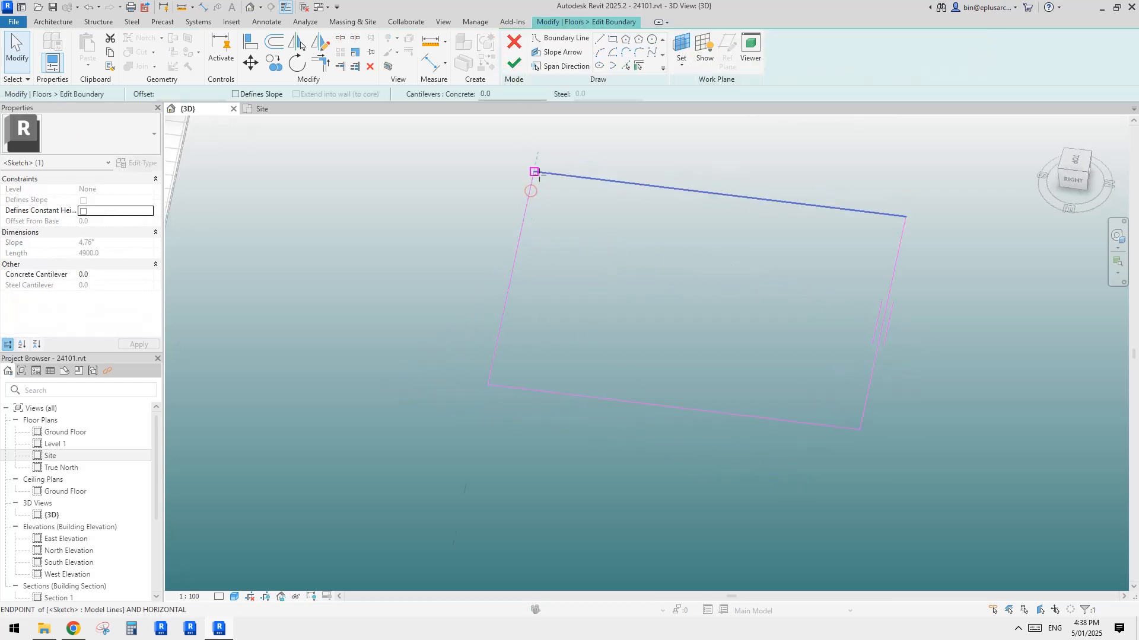
left_click_drag(531, 182, 595, 194)
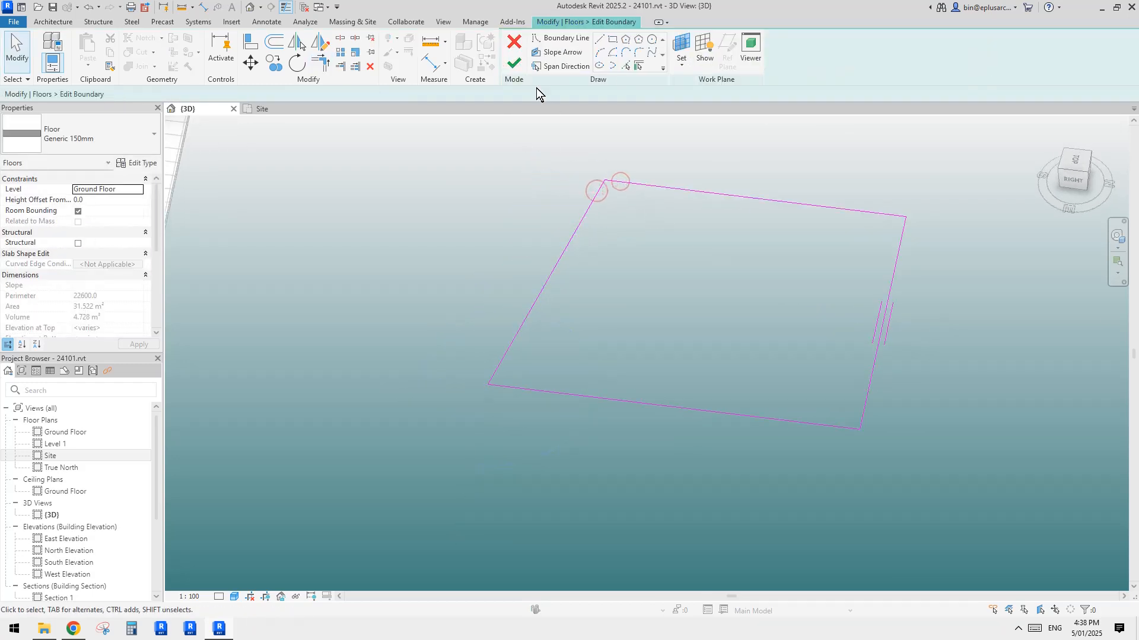
left_click(514, 63)
middle_click_drag(842, 191, 792, 278, "shift")
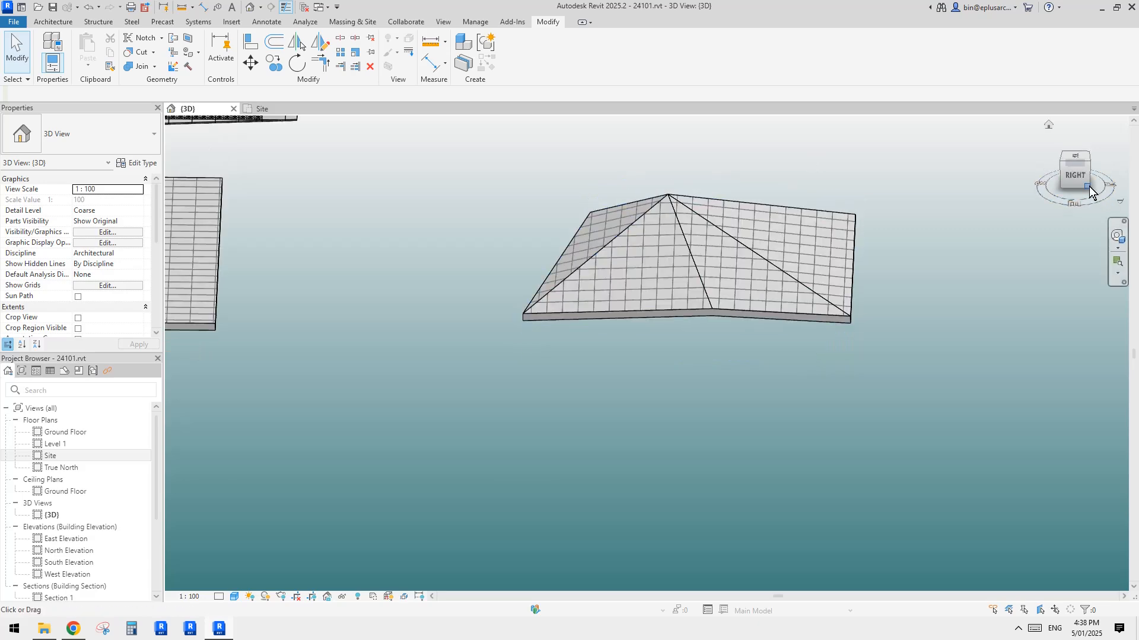
Edit the floor boundary again from the top view, moving the southwest corner back outward for a gentler slant, and finish the sketch
left_click(1075, 179)
left_click(1075, 160)
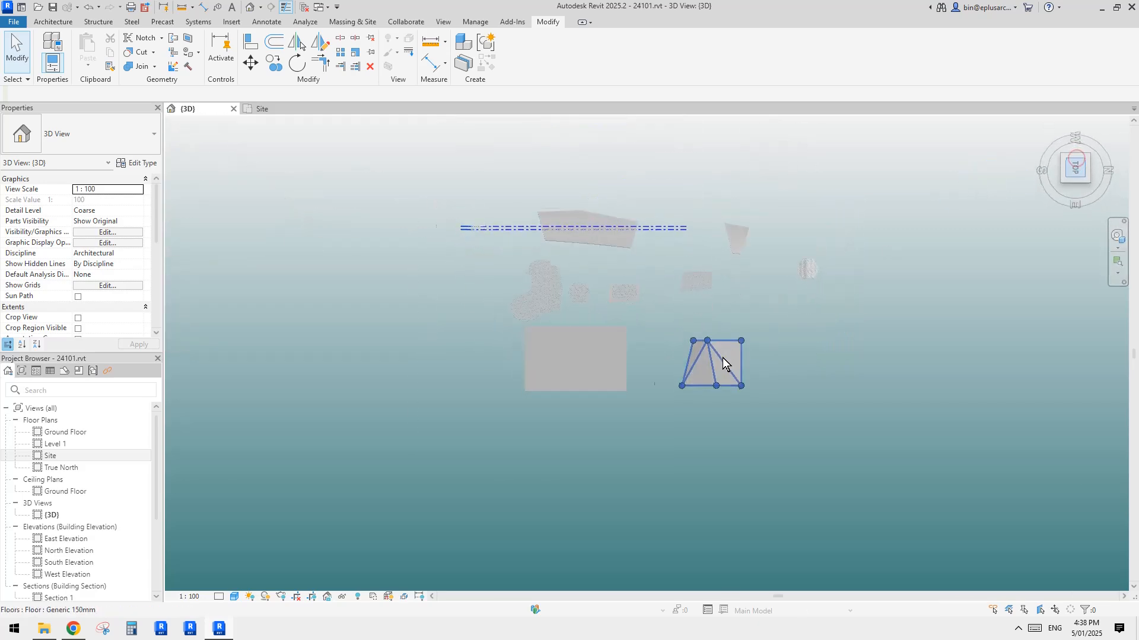
scroll(659, 355, "up", 4)
left_click(731, 330)
double_click(731, 331)
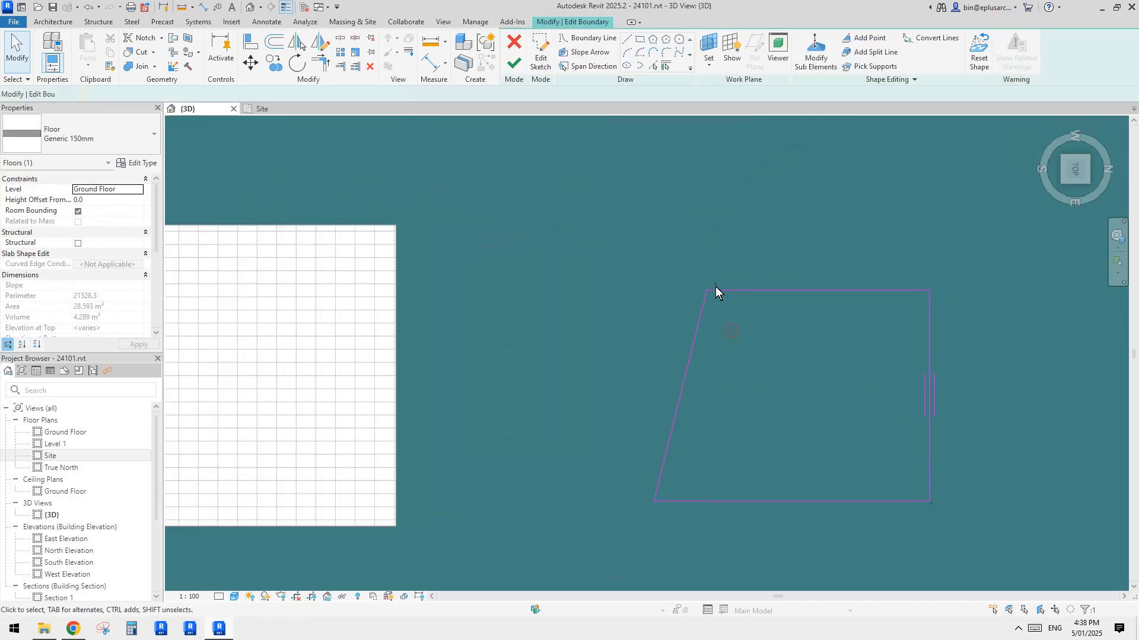
left_click(703, 303)
left_click_drag(706, 291, 681, 292)
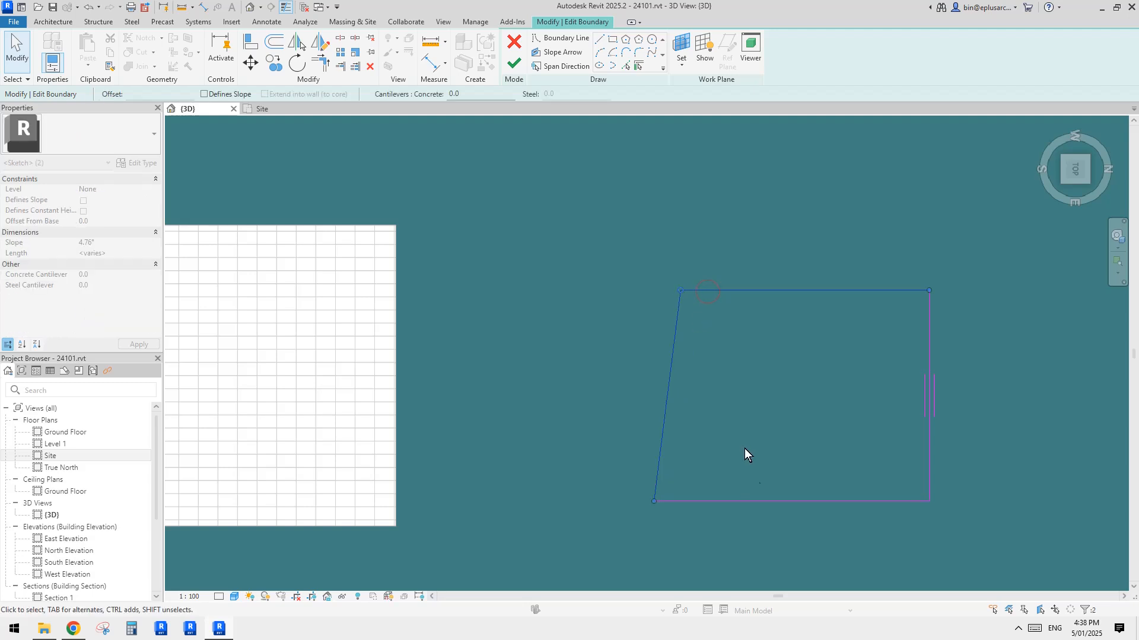
left_click(514, 63)
middle_click_drag(872, 367, 748, 382)
scroll(749, 383, "up", 3)
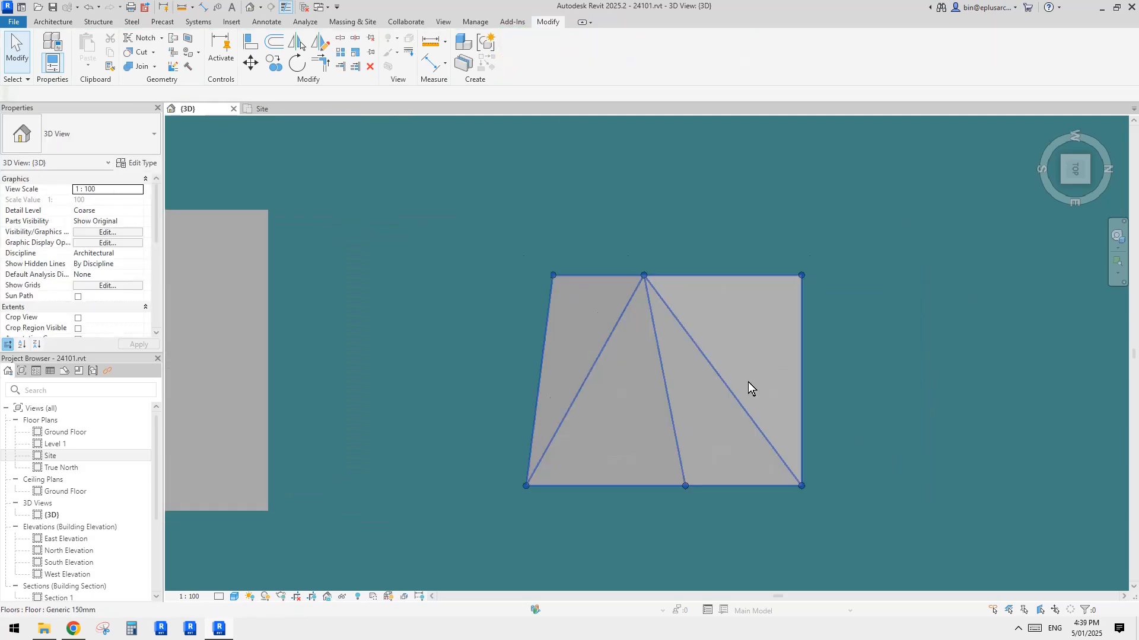
scroll(650, 339, "down", 1)
middle_click_drag(628, 380, 649, 339)
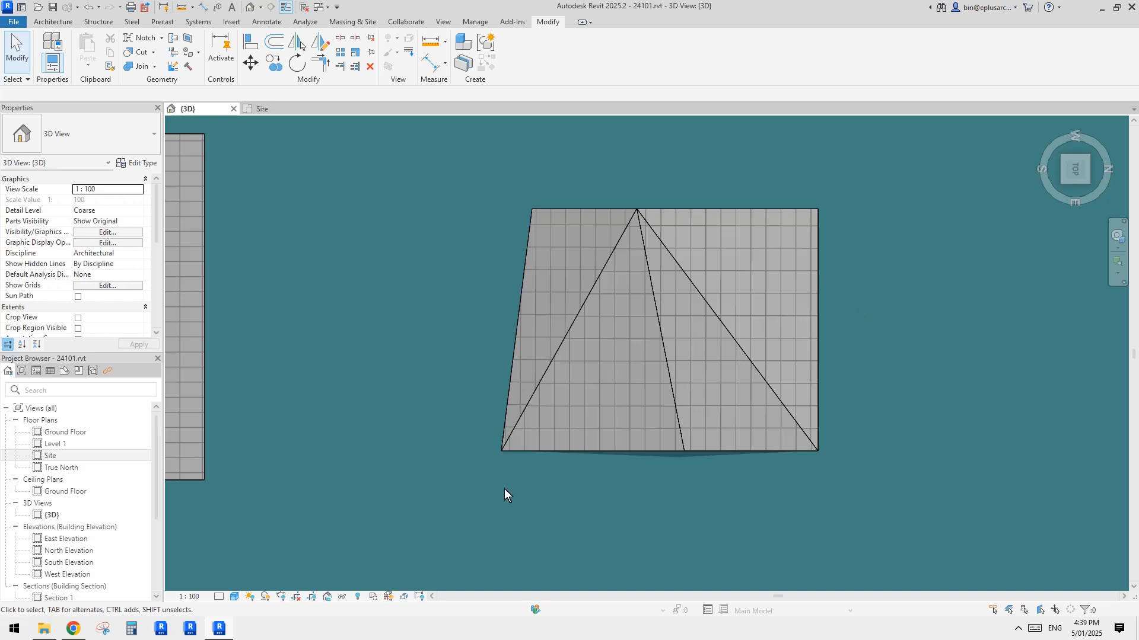
Start a new in-place component in the Mass category, accepting the suggested name
left_click(47, 22)
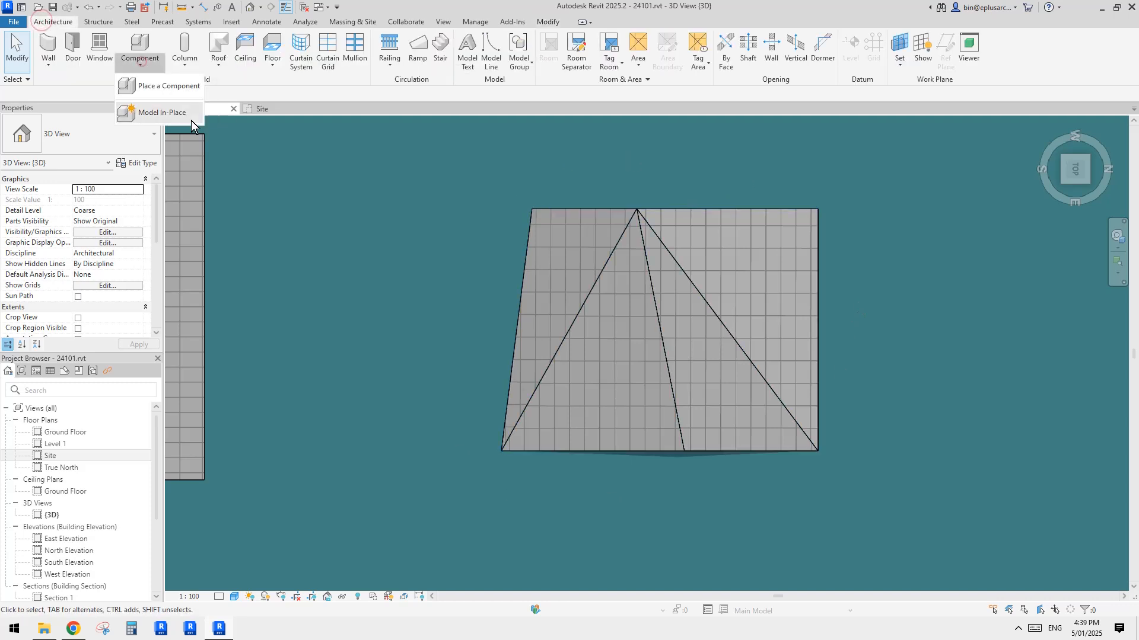
left_click(154, 115)
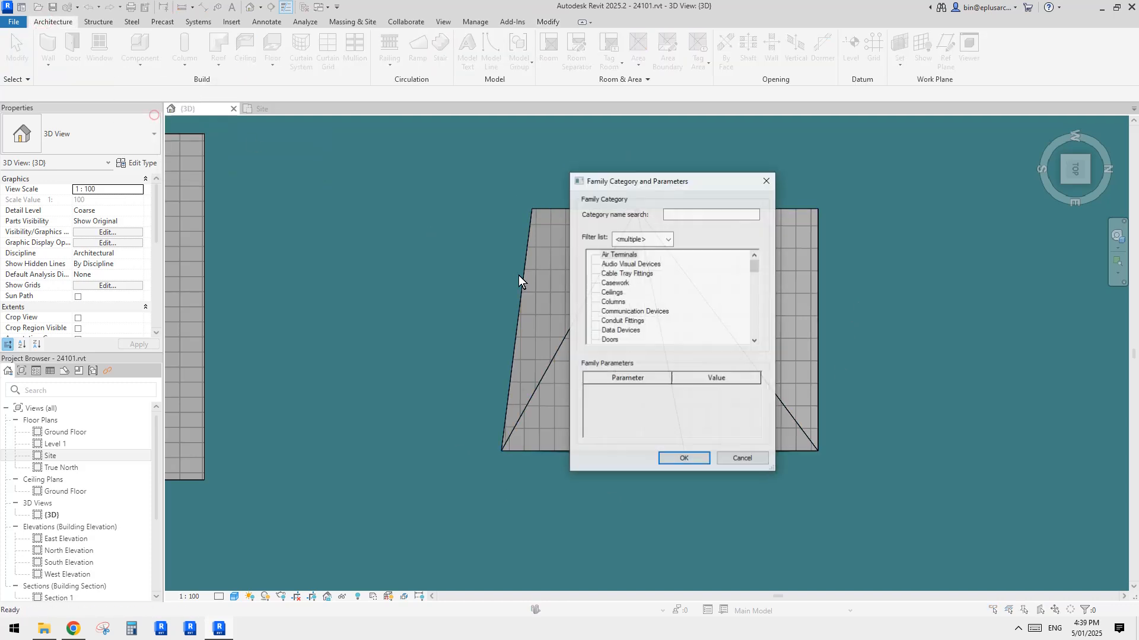
scroll(621, 307, "down", 5)
left_click(683, 459)
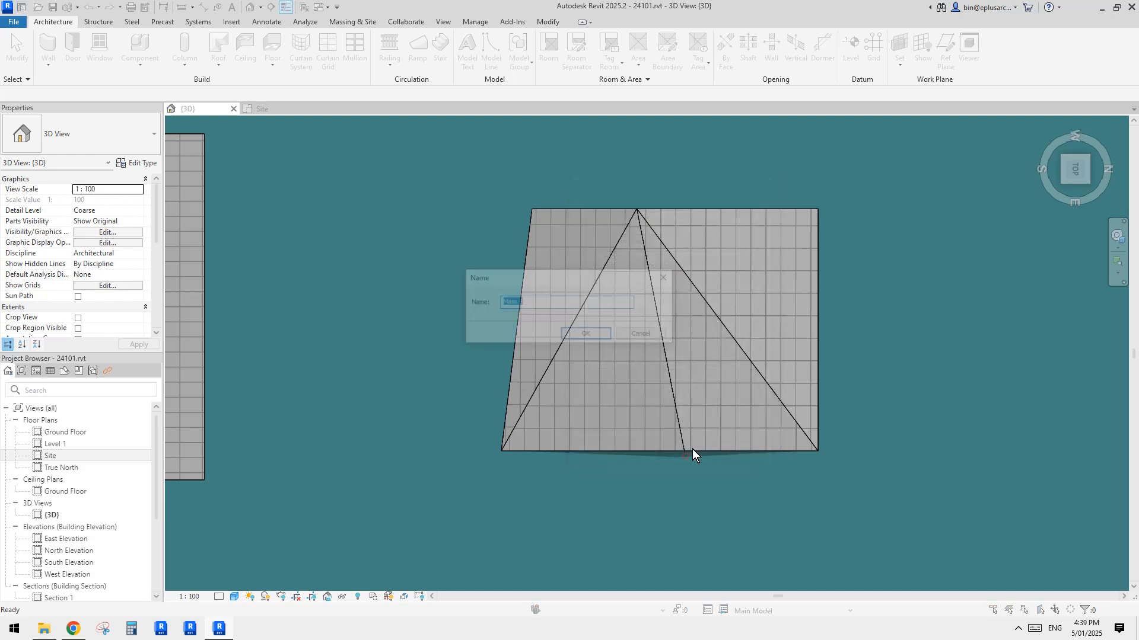
left_click(586, 333)
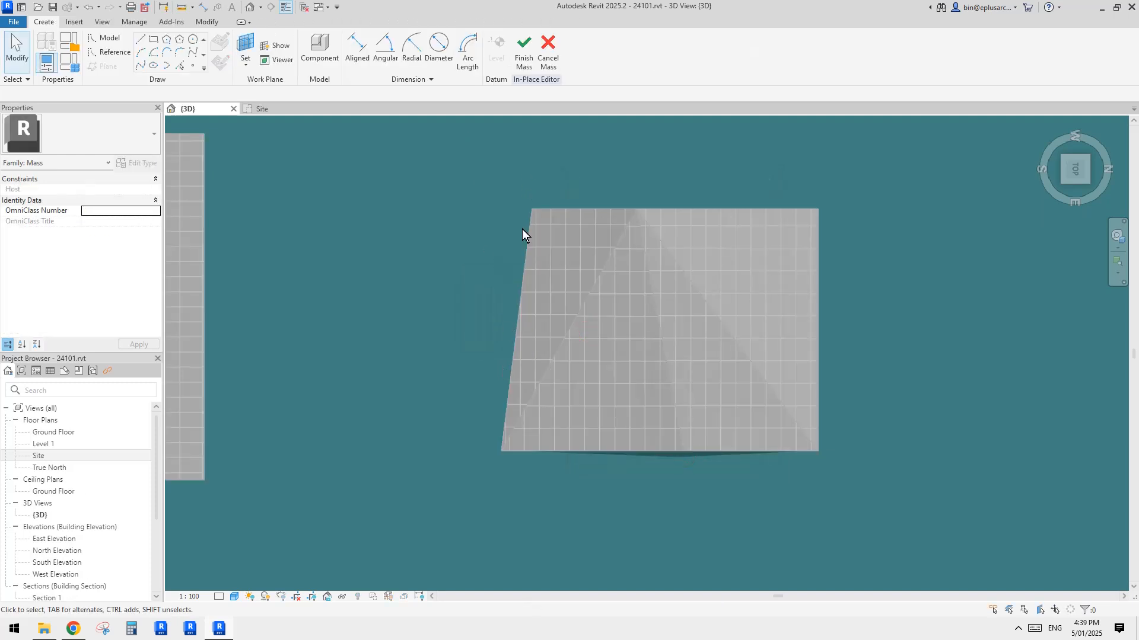
left_click(97, 56)
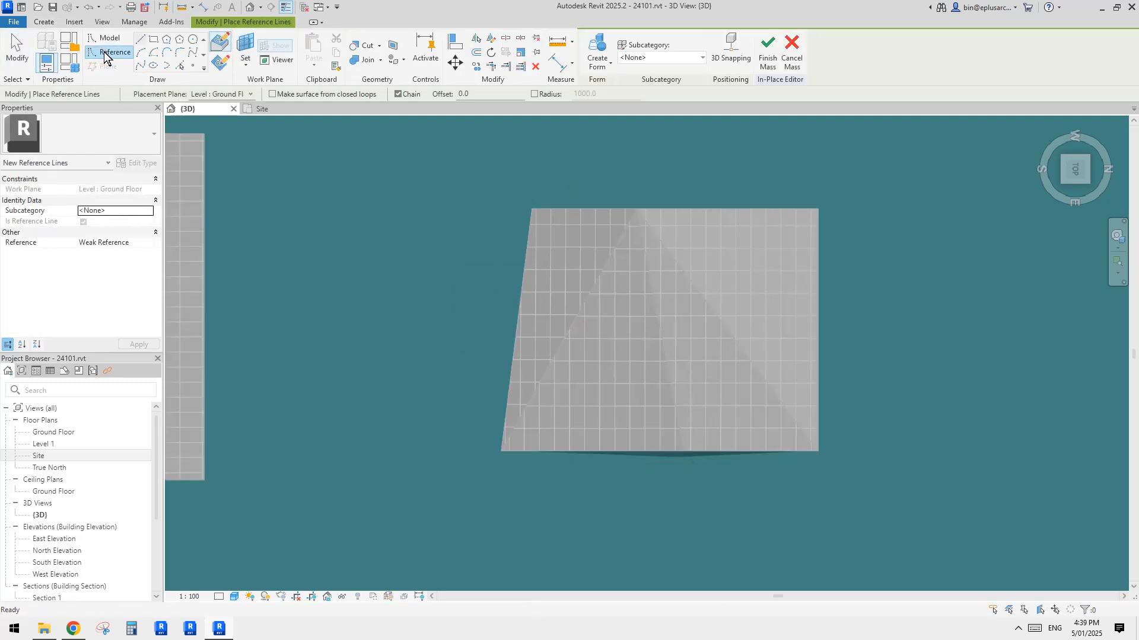
left_click(138, 65)
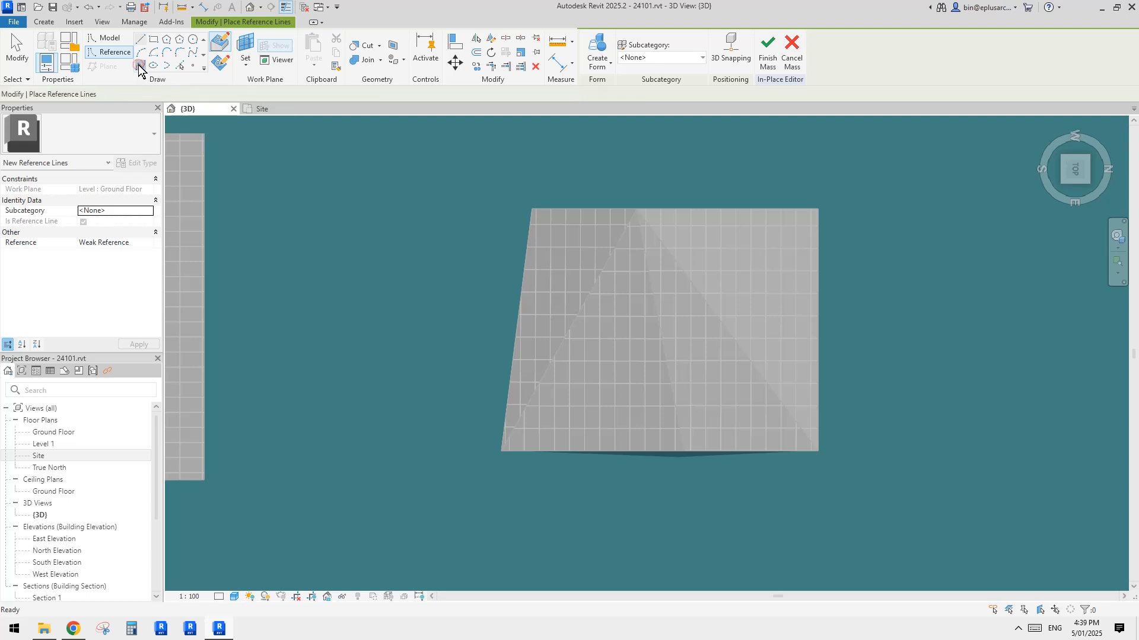
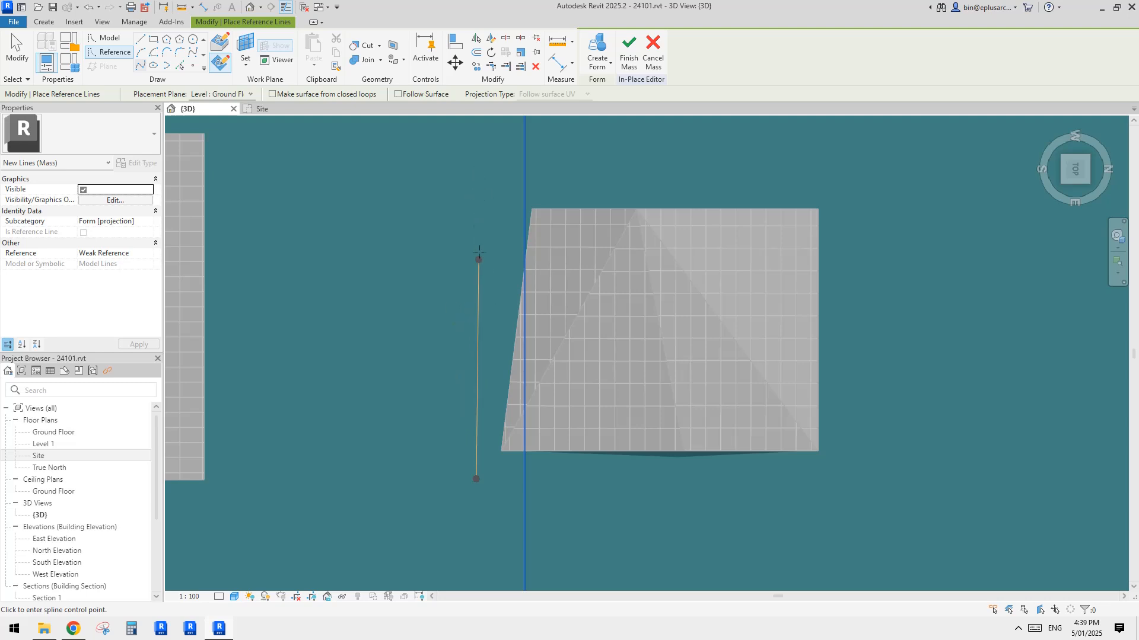
key("Escape")
key("Escape")
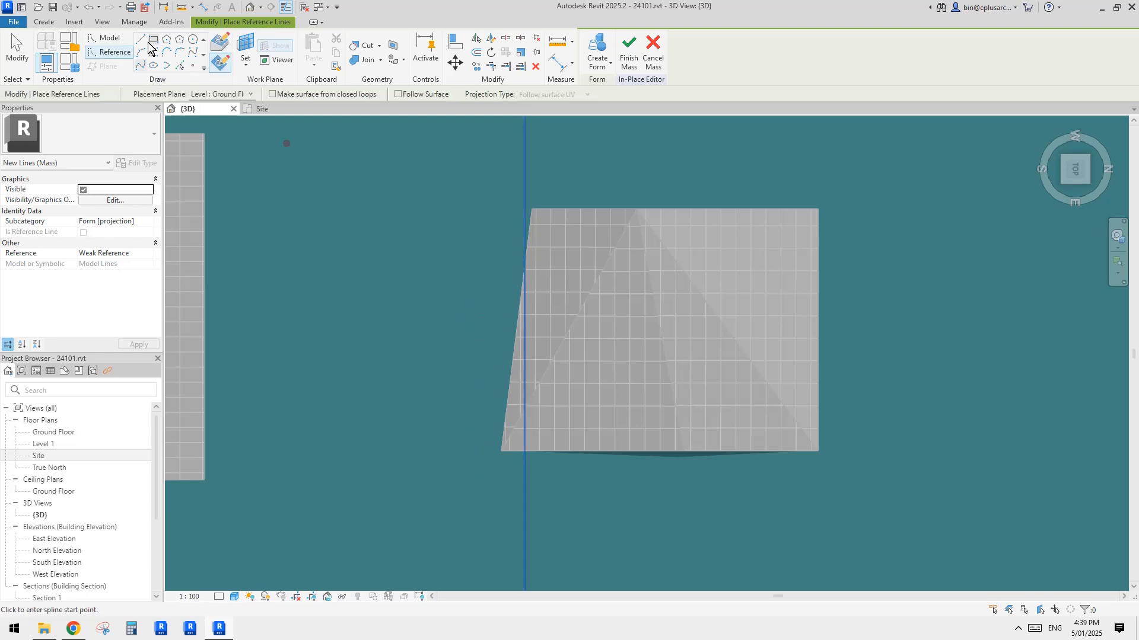
Place a reference point off the floor's southeast corner and copy it westward twice, first by about 3200 mm, forming a row along the south side
left_click(195, 63)
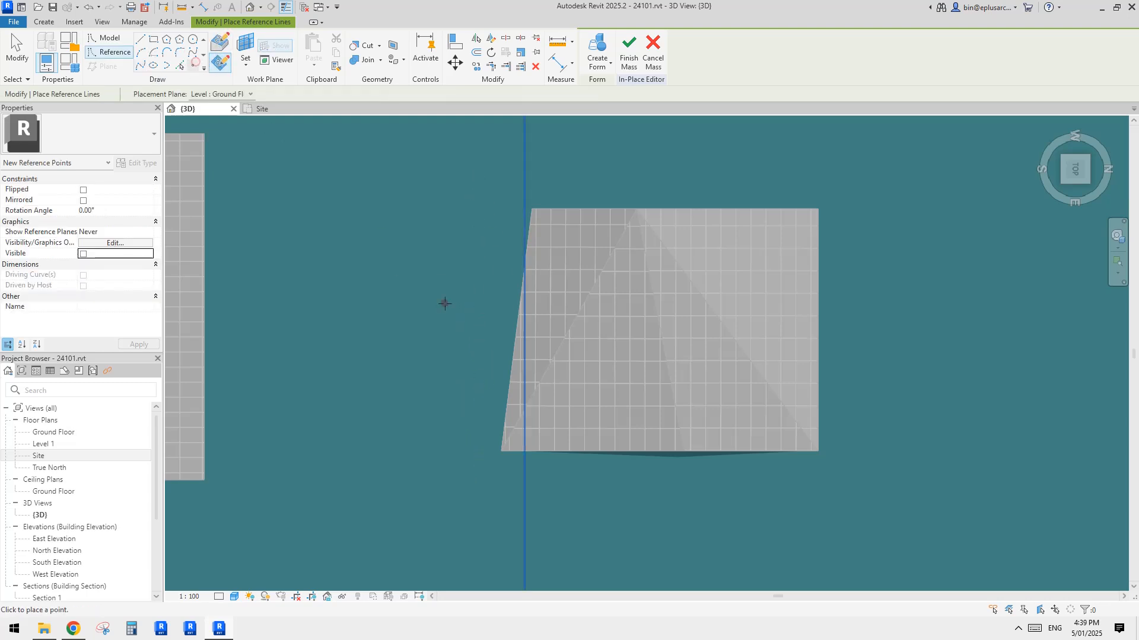
left_click(468, 486)
key("Escape")
left_click(469, 486)
key("c")
key("o")
left_click(469, 487)
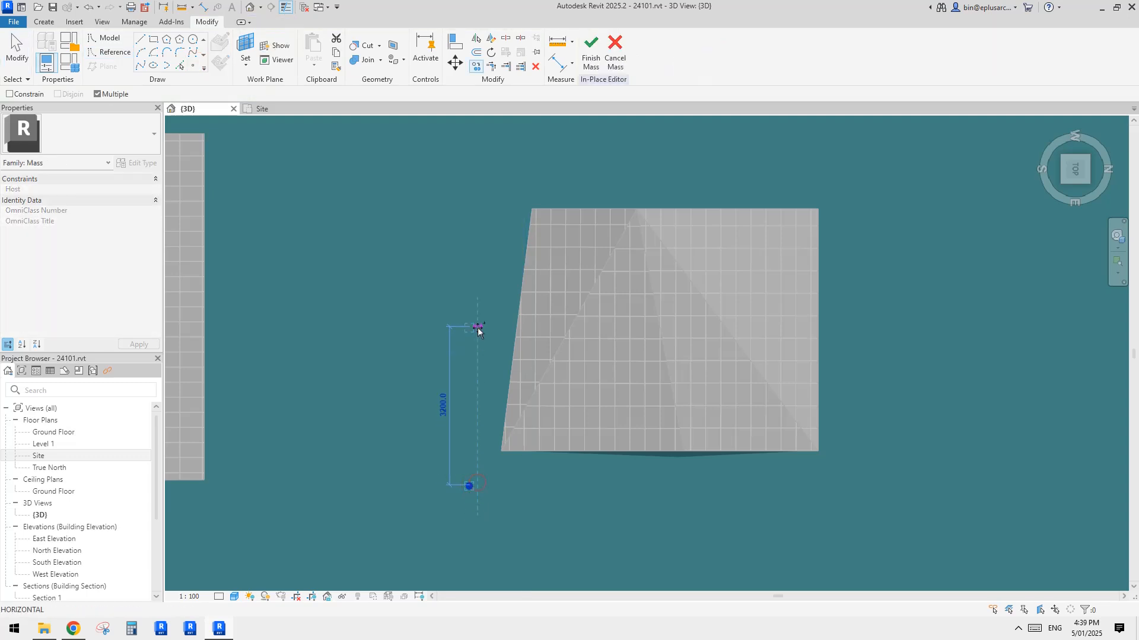
left_click(478, 327)
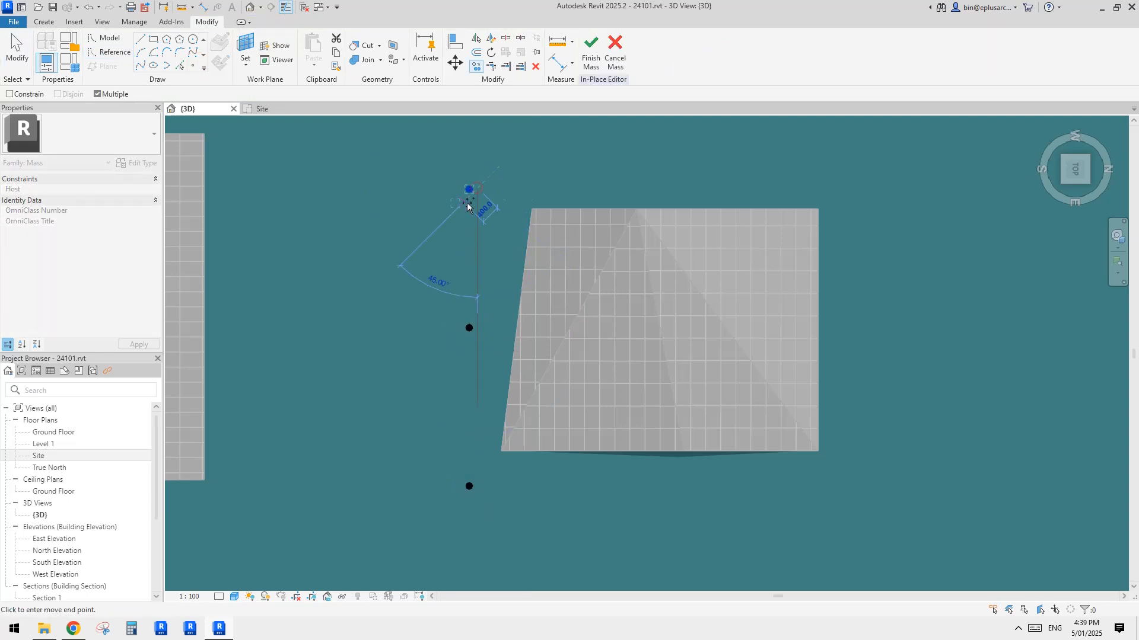
left_click(469, 191)
key("Escape")
Draw a spline through the three reference points and turn it into a reference line
left_click_drag(399, 158, 521, 519)
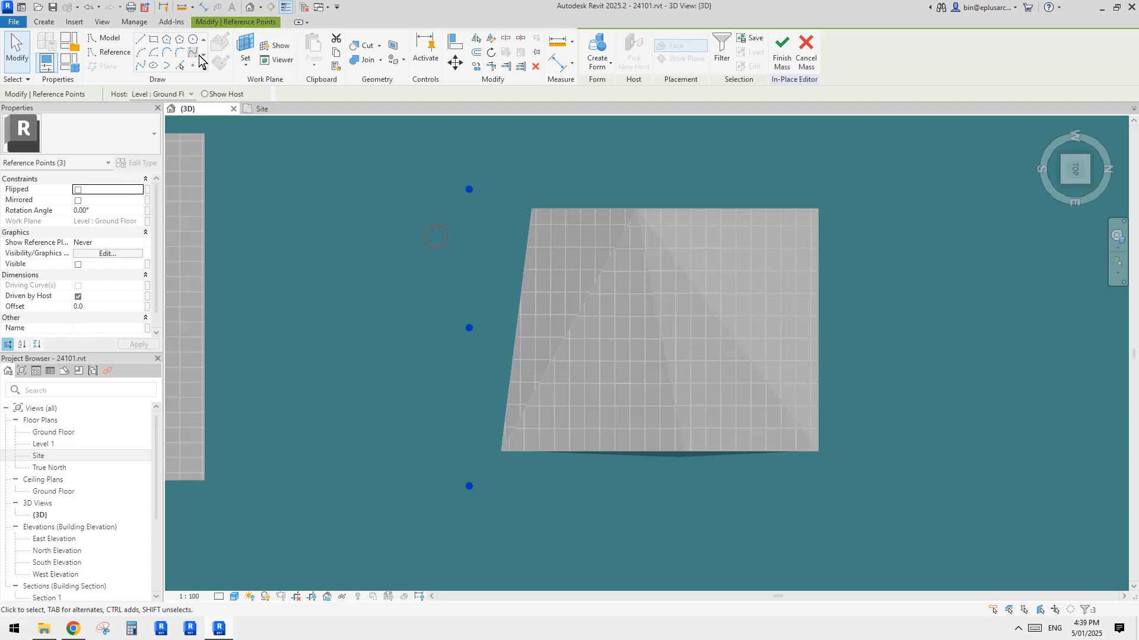
left_click(141, 65)
left_click(83, 276)
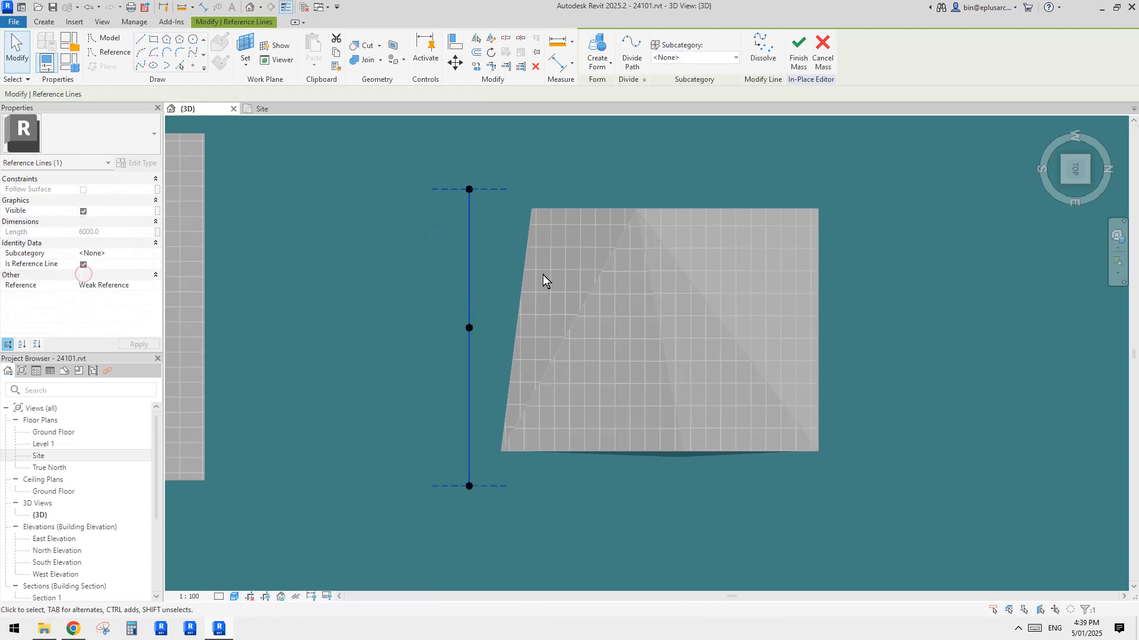
Copy the reference line to the floor's west fold vertex, its east fold vertex and its northeast corner
key("c")
key("o")
left_click(469, 275)
left_click(487, 206)
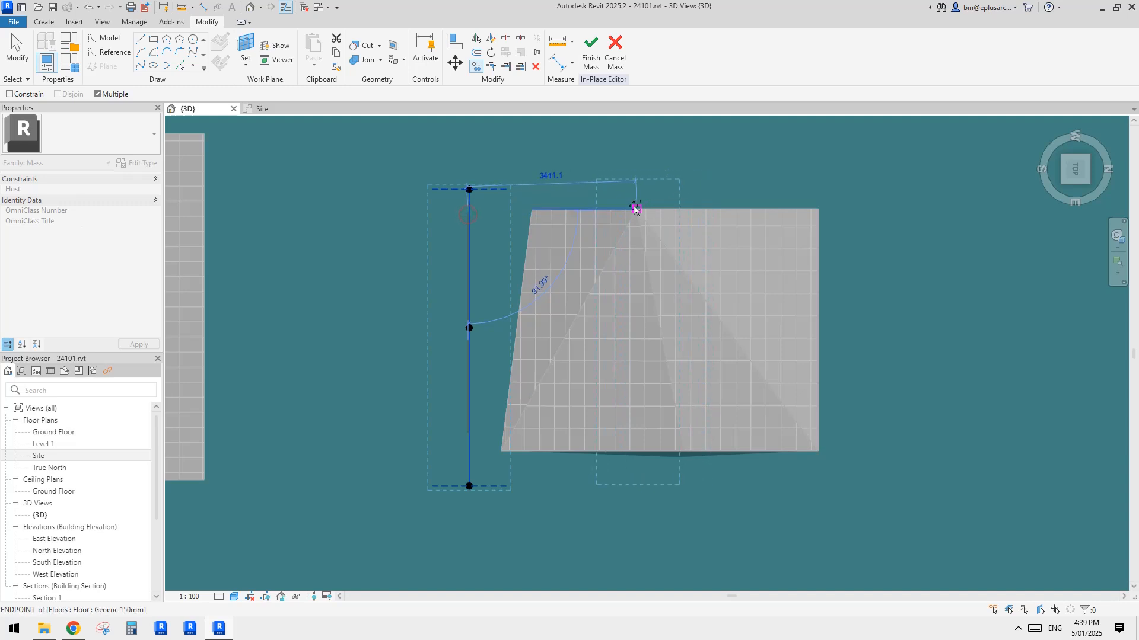
left_click(634, 210)
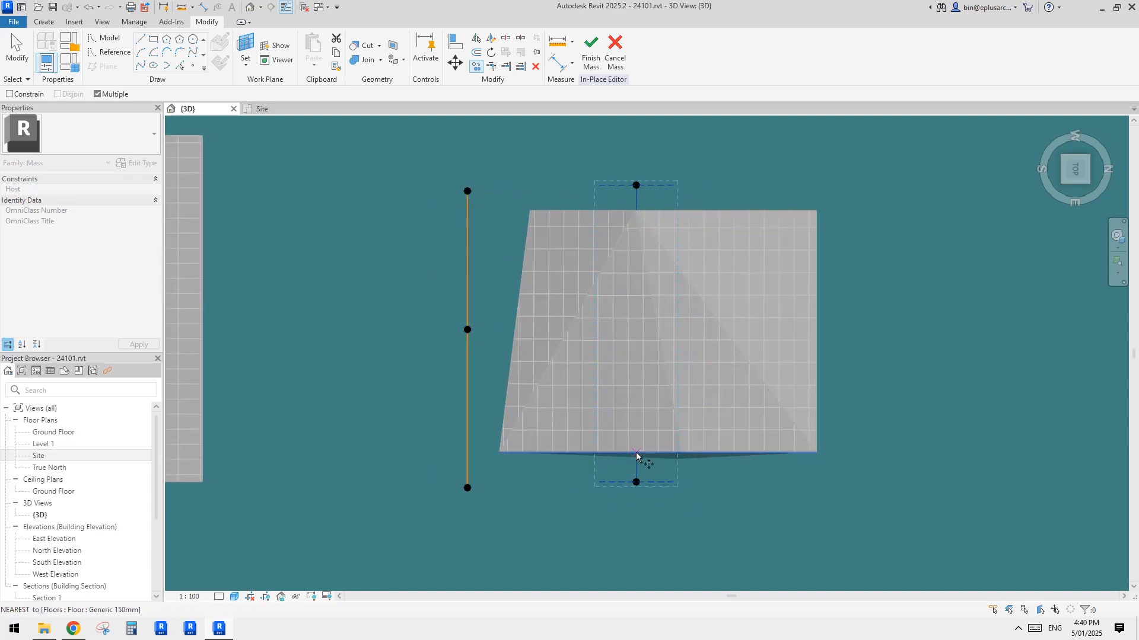
left_click(682, 455)
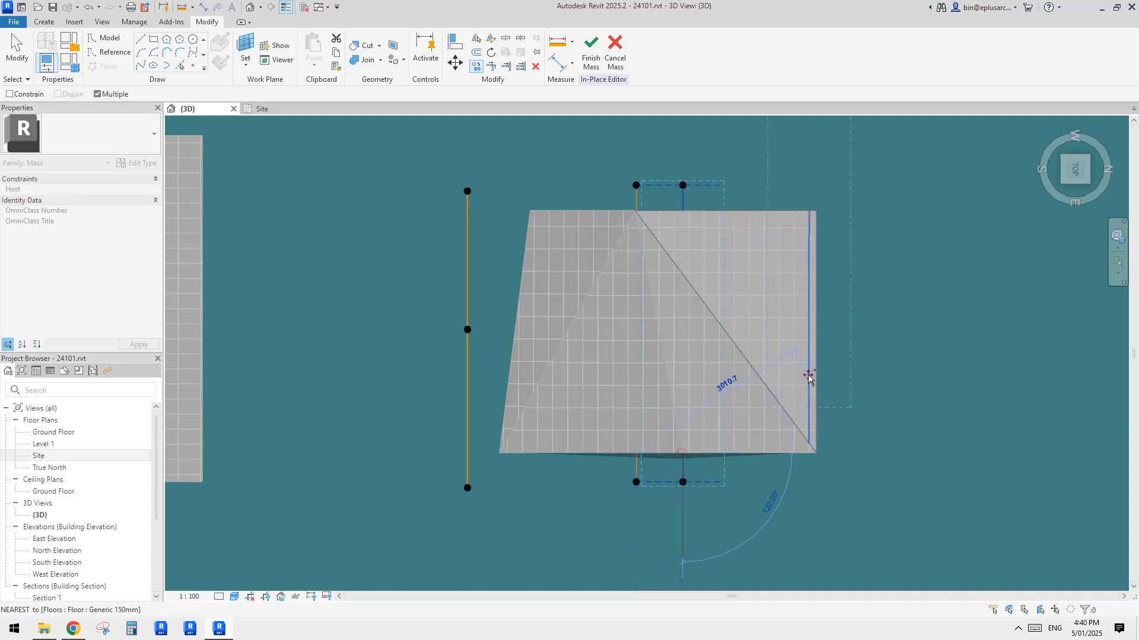
left_click(817, 452)
key("Escape")
key("Escape")
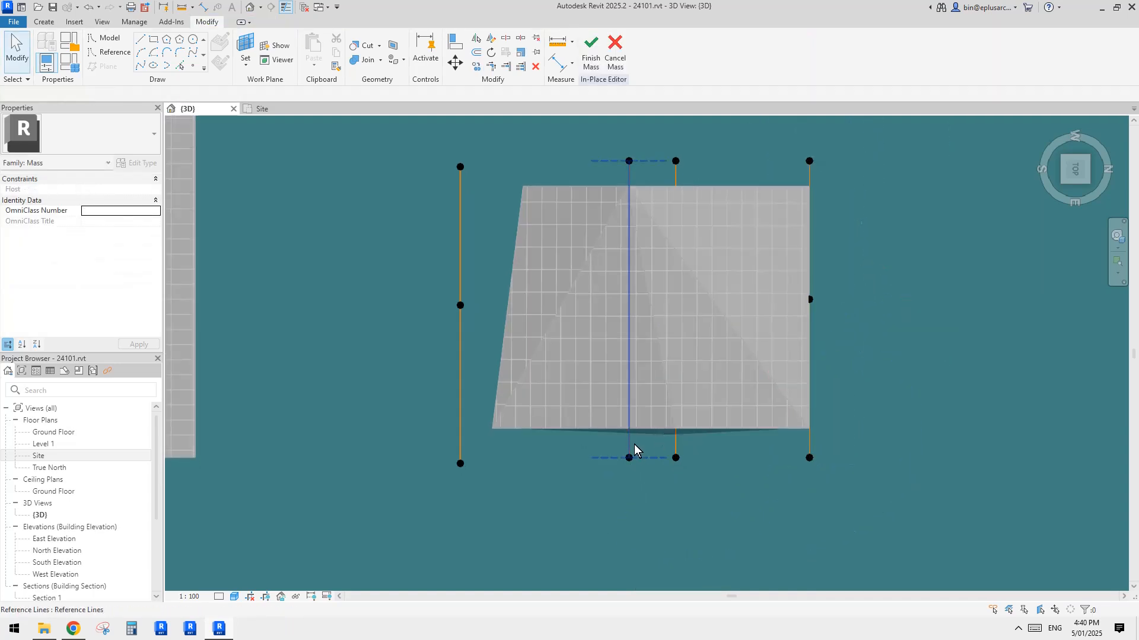
Move the west end points of the first, second and fourth reference lines outward so they align beyond the floor's west edge
left_click(629, 453)
left_click(461, 464)
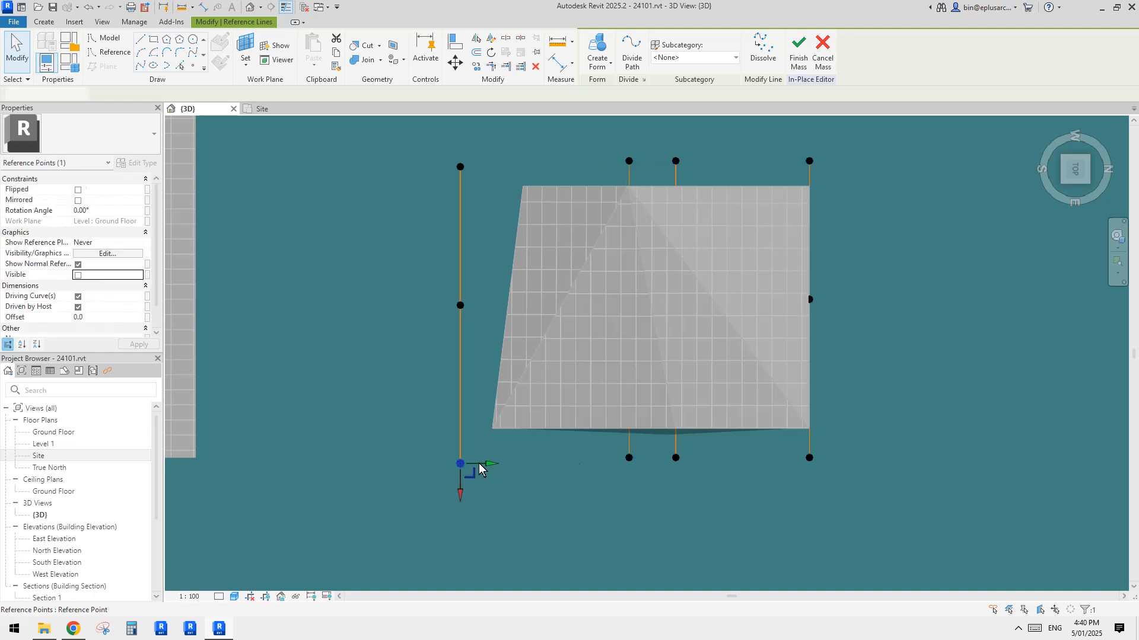
middle_click_drag(741, 347, 727, 381)
key("Escape")
left_click(615, 196)
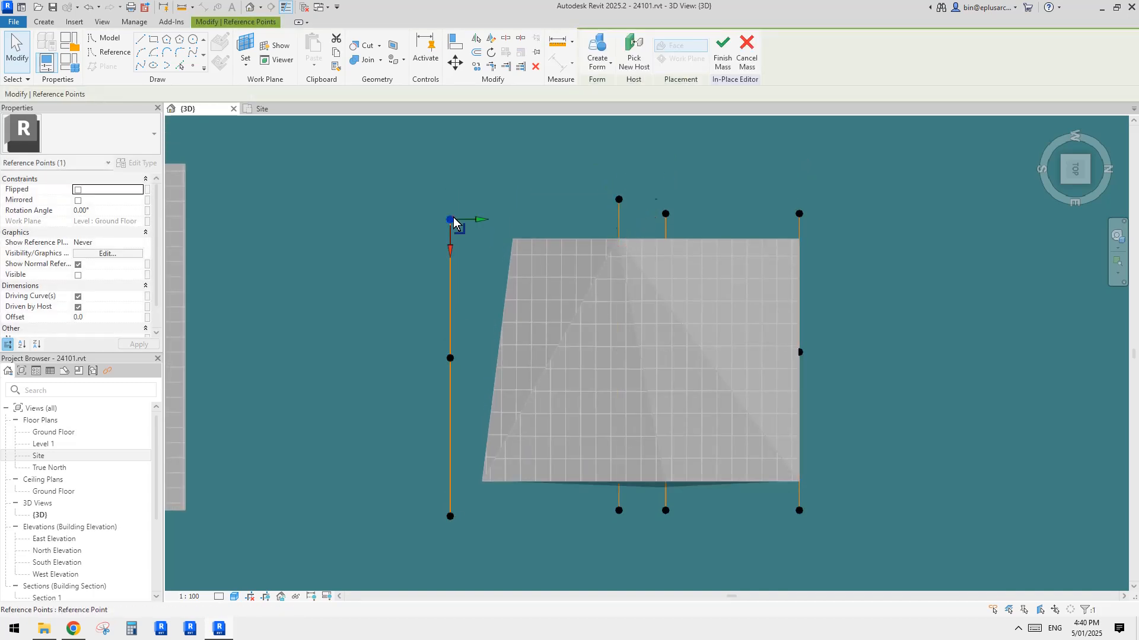
left_click_drag(453, 255, 454, 234)
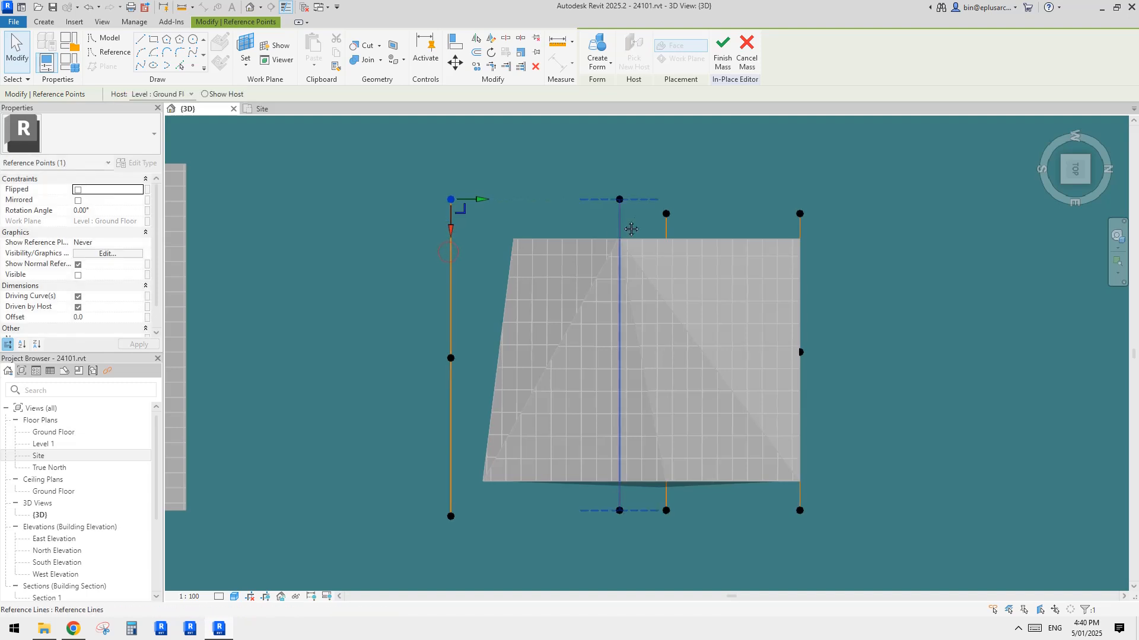
left_click(806, 231)
left_click(801, 220)
left_click_drag(802, 218, 799, 227)
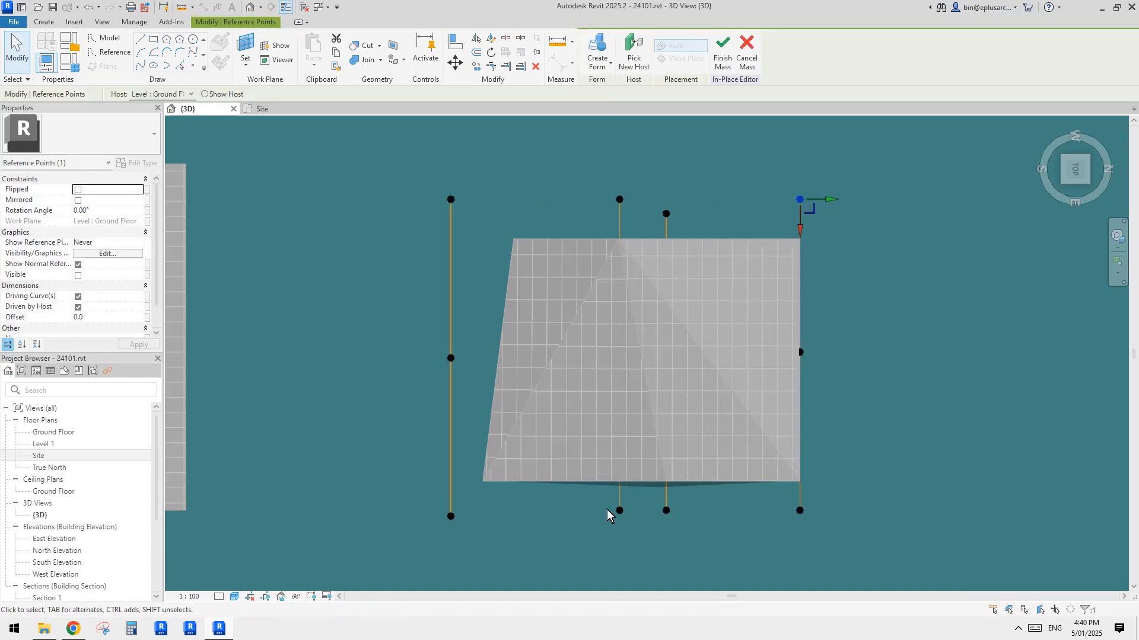
Adjust the east end points of the second and first reference lines so they align beyond the floor's east edge
left_click_drag(618, 543, 618, 558)
left_click(451, 517)
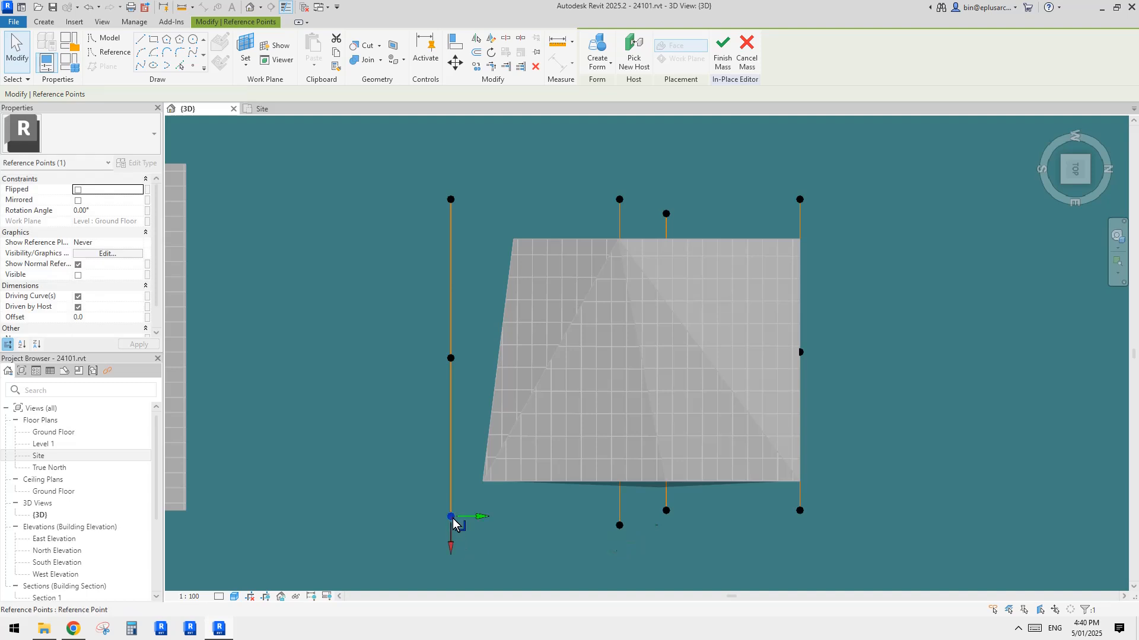
left_click_drag(450, 551, 451, 562)
Select all four reference lines and create a form surface from them
left_click(828, 488)
scroll(828, 488, "up", 1)
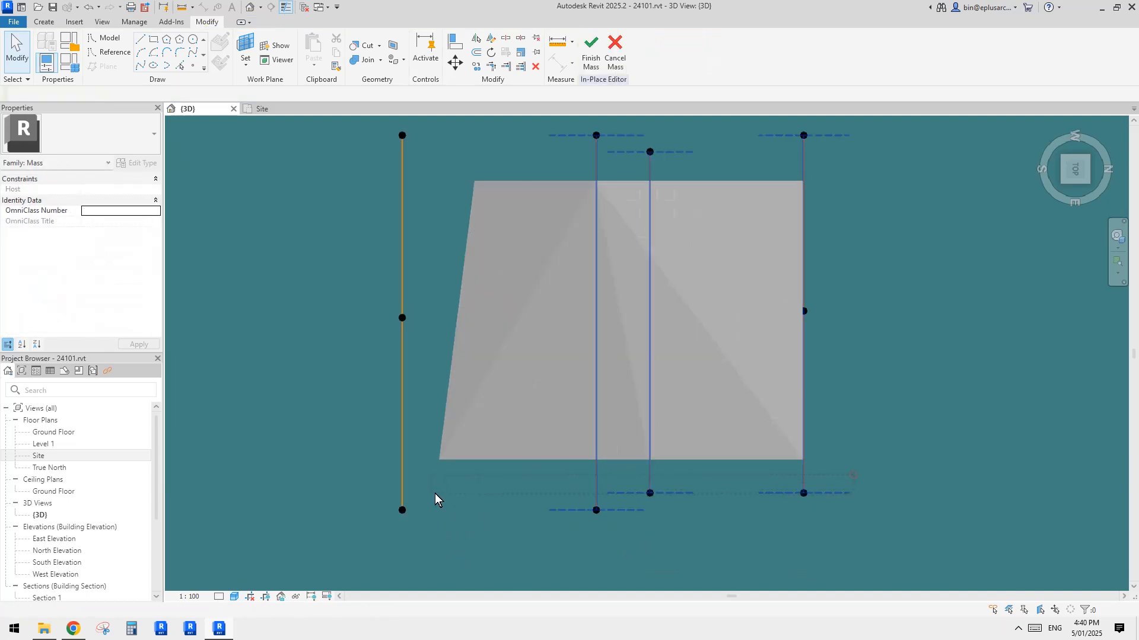
left_click(612, 461)
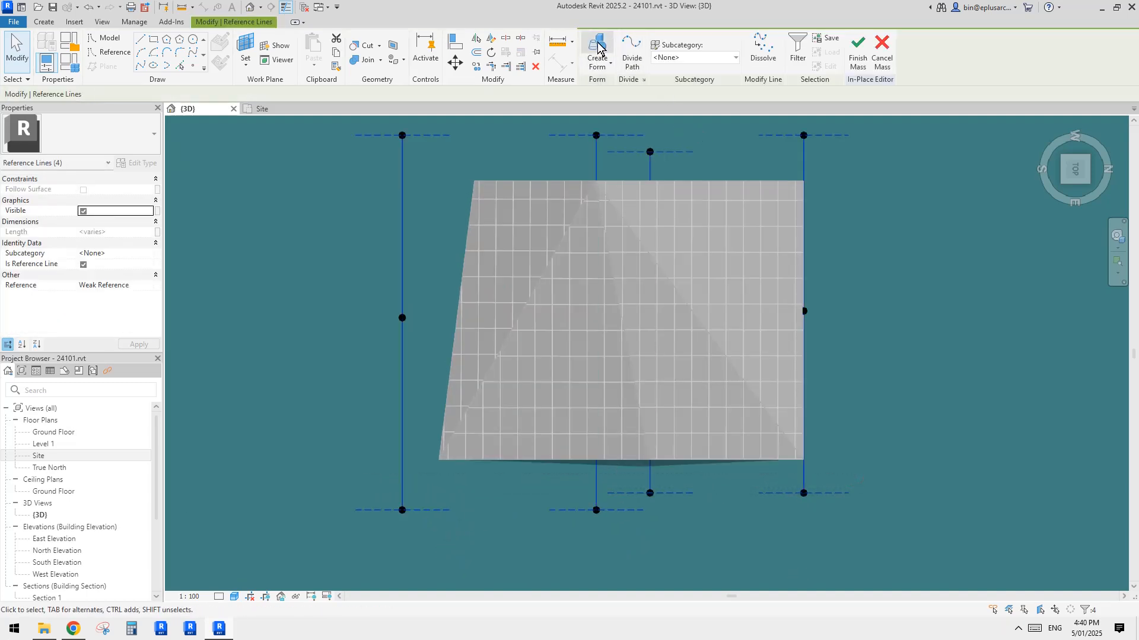
left_click(598, 47)
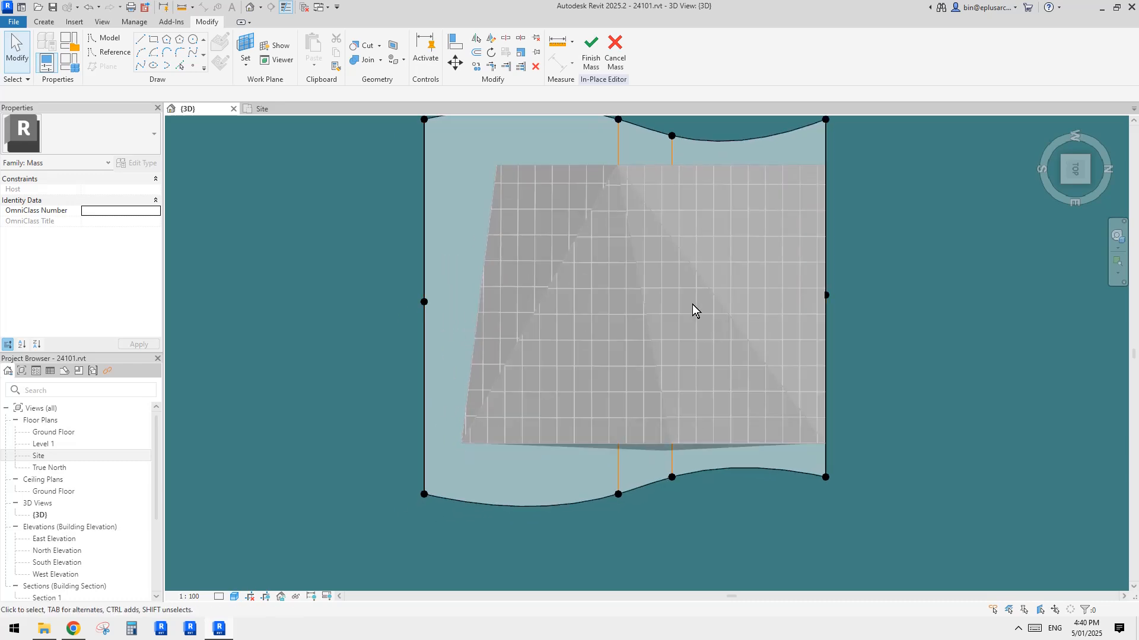
Move the middle point of the second reference line westward to the floor's west fold vertex
middle_click_drag(580, 191, 632, 385, "shift")
scroll(671, 281, "up", 3)
scroll(671, 281, "down", 3)
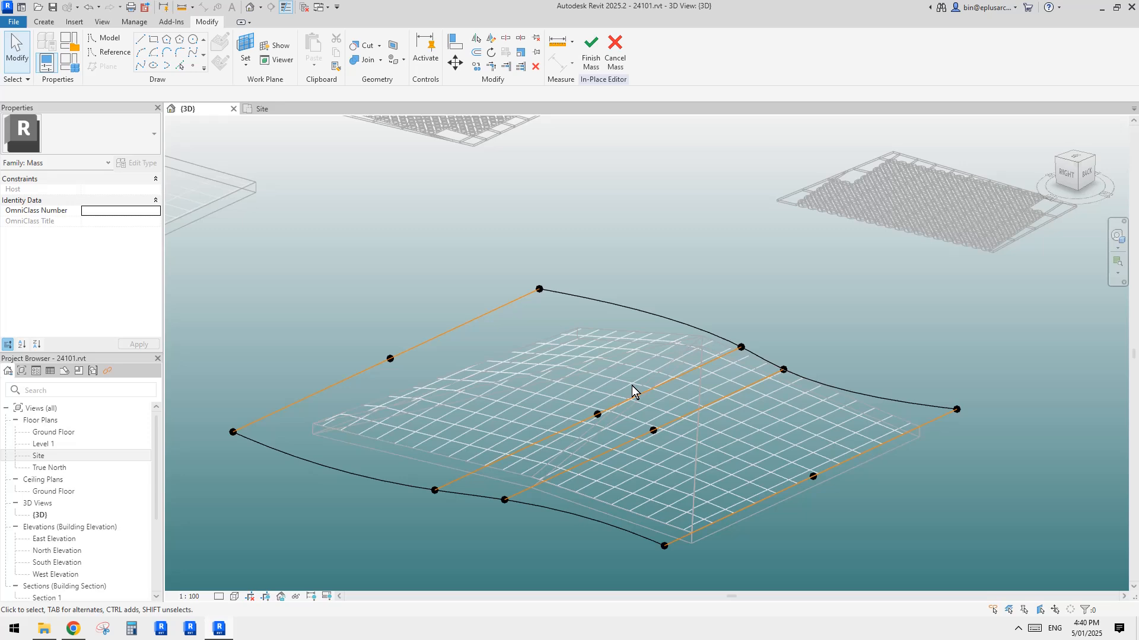
left_click(598, 413)
left_click(1073, 157)
scroll(706, 194, "down", 3)
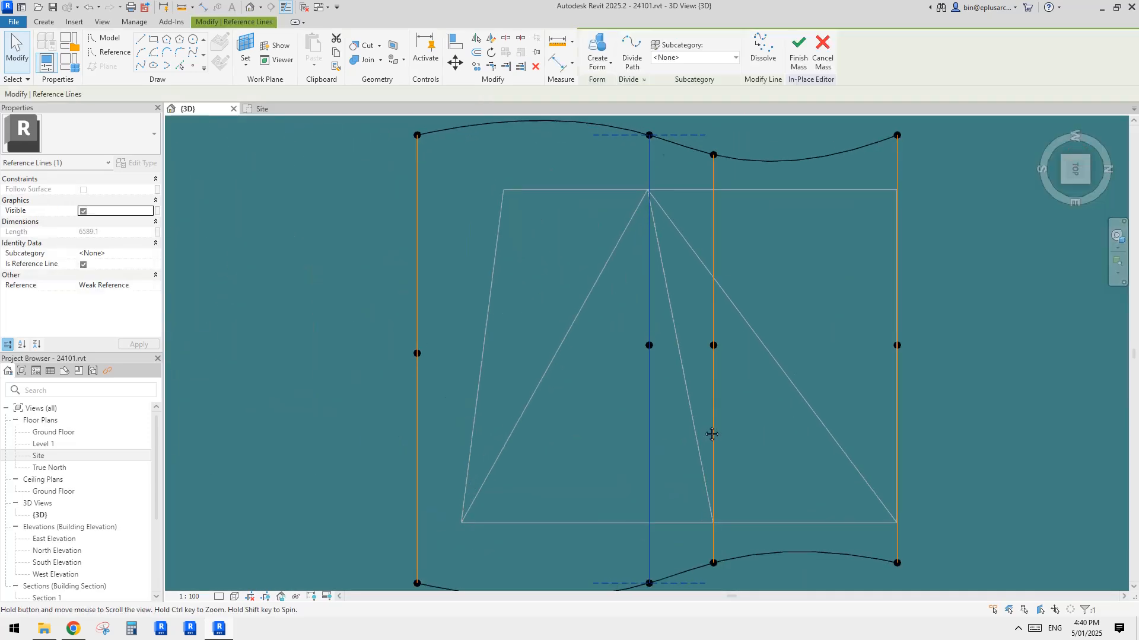
left_click(650, 345)
left_click_drag(650, 379, 655, 221)
Raise the moved middle point vertically so the surface's reference line arches up at the floor's west fold vertex
middle_click_drag(656, 221, 745, 351, "shift")
left_click_drag(720, 382, 722, 358)
mouse_move(721, 358)
middle_mouse_down("shift")
mouse_move(788, 261)
mouse_move(719, 369)
middle_mouse_up("shift")
left_click_drag(720, 369, 718, 356)
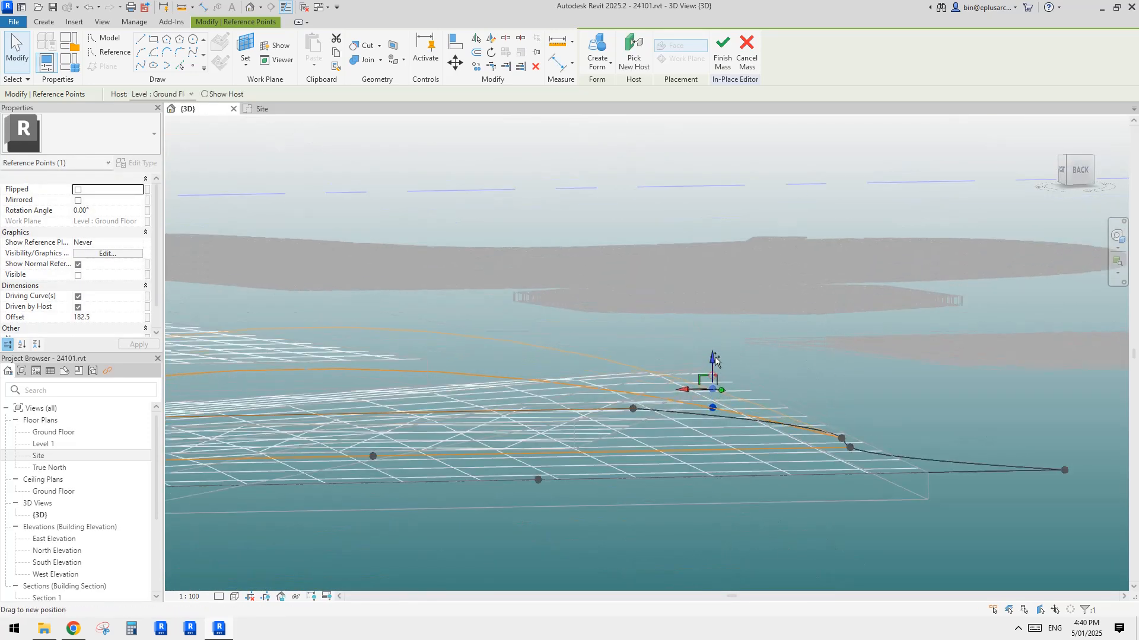
middle_click_drag(718, 355, 765, 356, "shift")
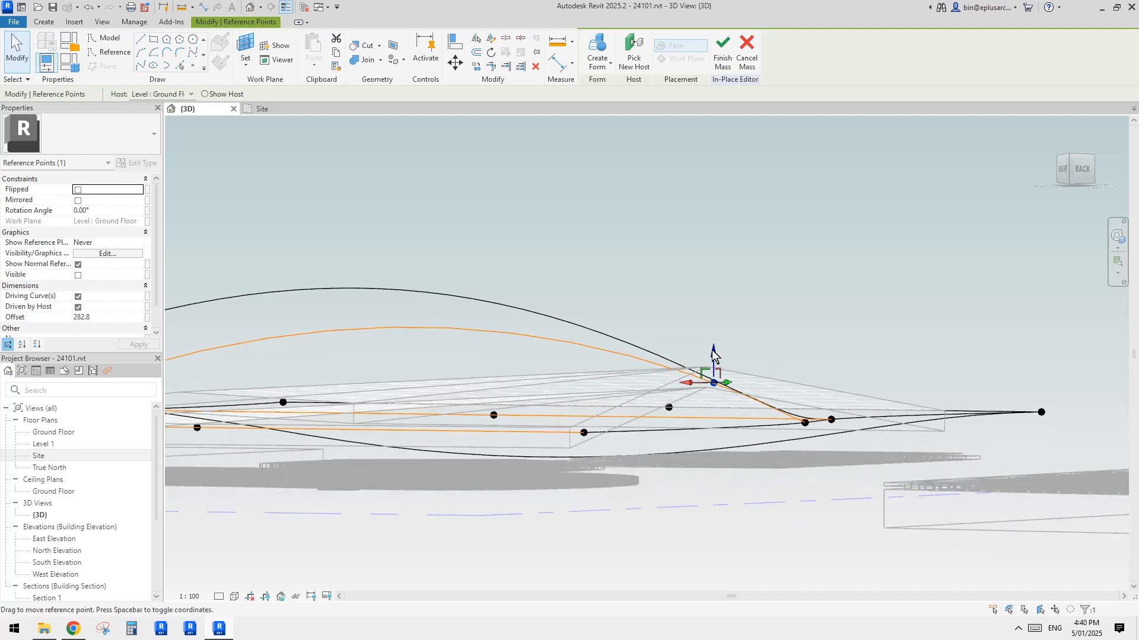
left_click_drag(714, 356, 714, 341)
Add another reference point on the arched reference line, between its east end and the raised point, and make it a driving point
scroll(710, 368, "down", 1)
middle_click_drag(712, 371, 597, 375, "shift")
left_click(563, 361)
scroll(649, 365, "up", 2)
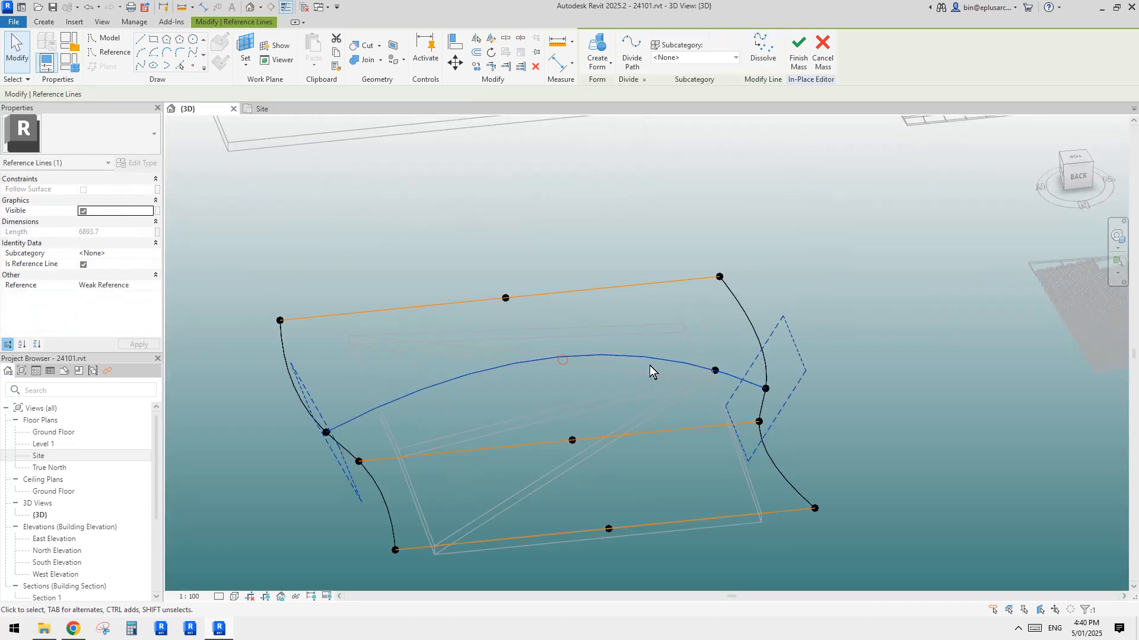
left_click(192, 66)
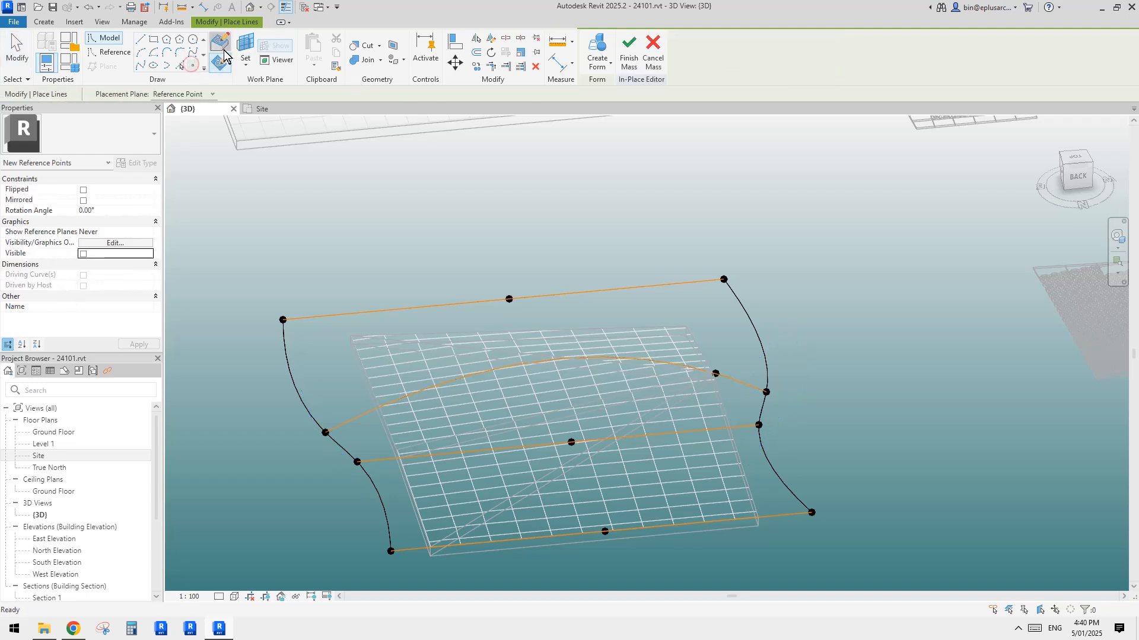
key("Escape")
left_click(485, 372)
middle_click_drag(486, 373, 535, 399, "shift")
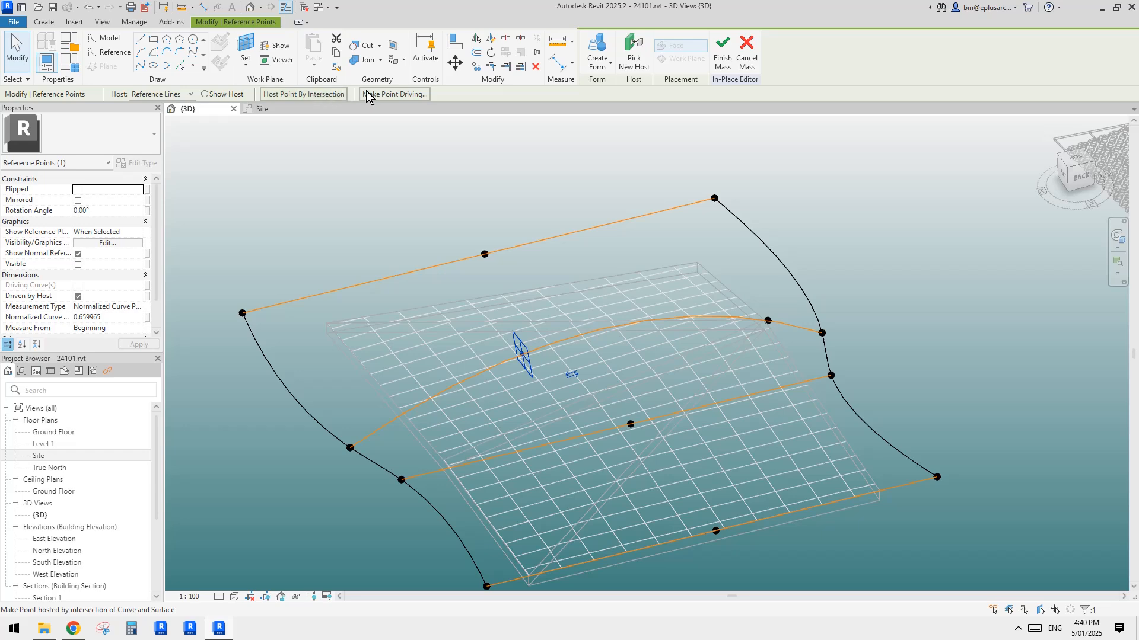
left_click(386, 94)
Move the new driving point westward along the arched reference line until it sits beside the raised point at the fold vertex
left_click(522, 349)
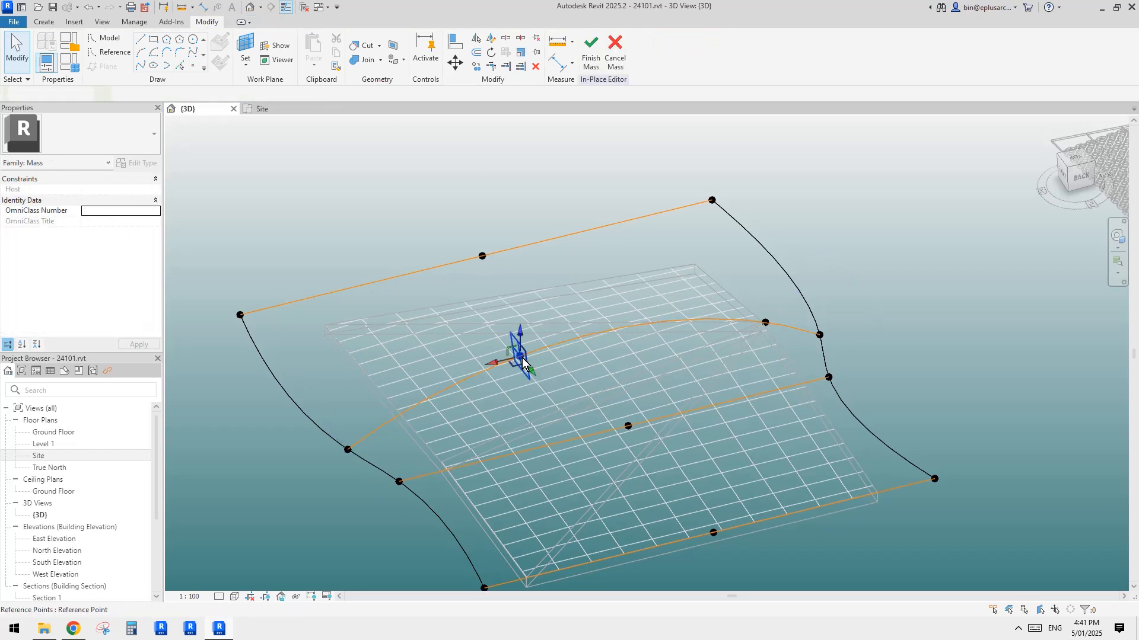
left_click_drag(524, 340, 550, 389)
middle_click_drag(550, 389, 535, 337, "shift")
left_click_drag(497, 385, 779, 328)
scroll(800, 371, "up", 3)
scroll(800, 372, "up", 1)
scroll(785, 365, "down", 7)
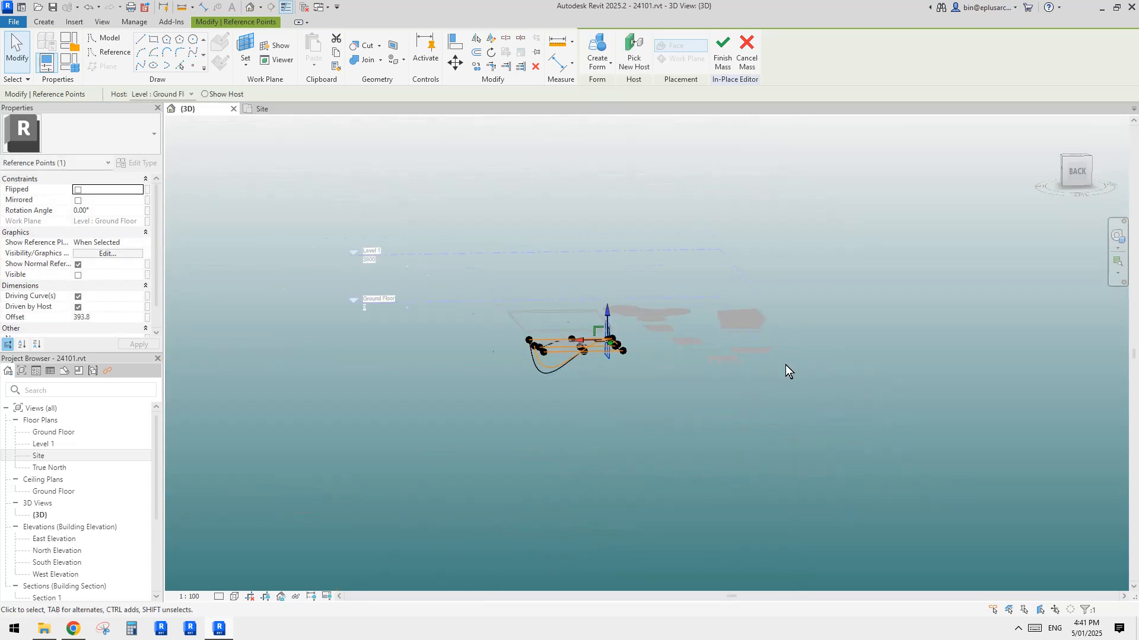
scroll(574, 356, "up", 4)
middle_click_drag(492, 322, 495, 344, "shift")
scroll(536, 372, "up", 3)
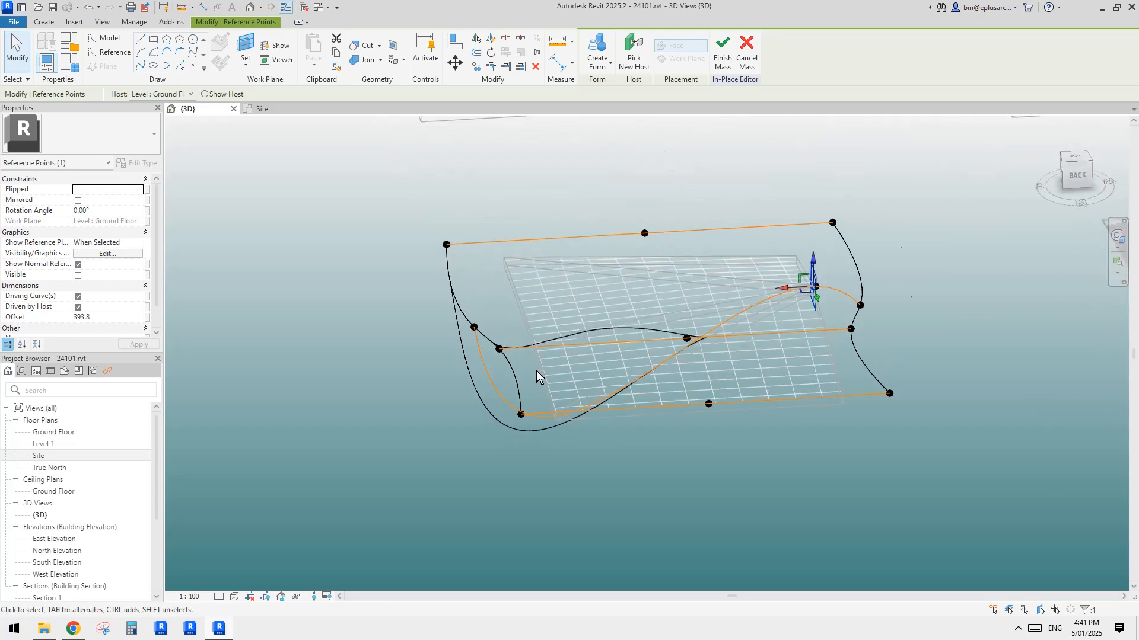
Add another reference point on the arched reference line close to its east end and make it a driving point
left_click(189, 66)
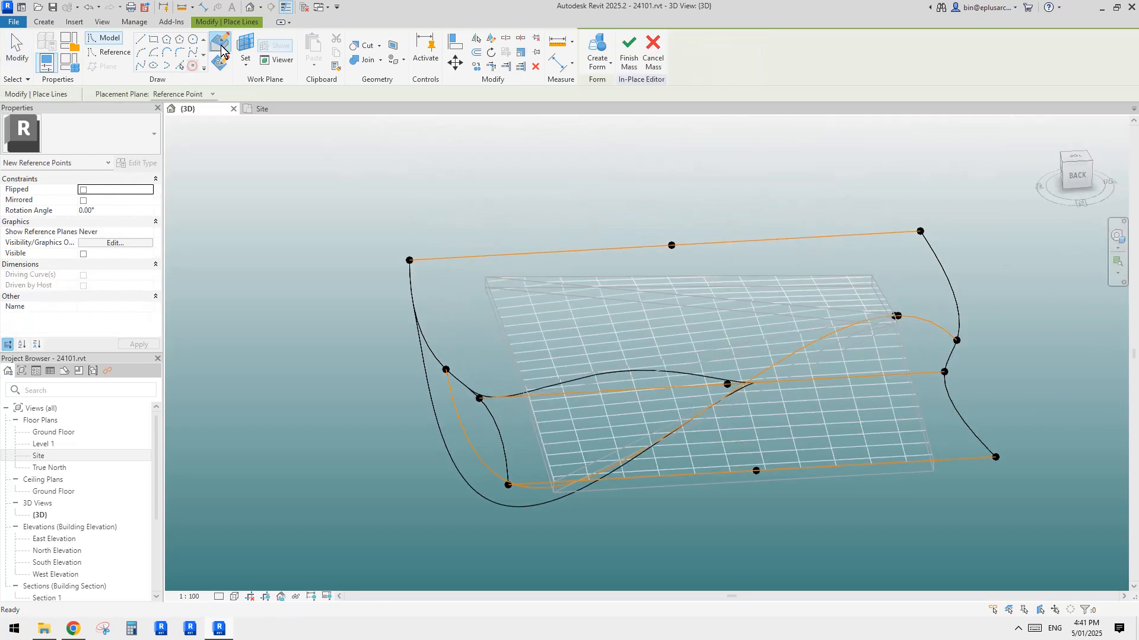
key("Escape")
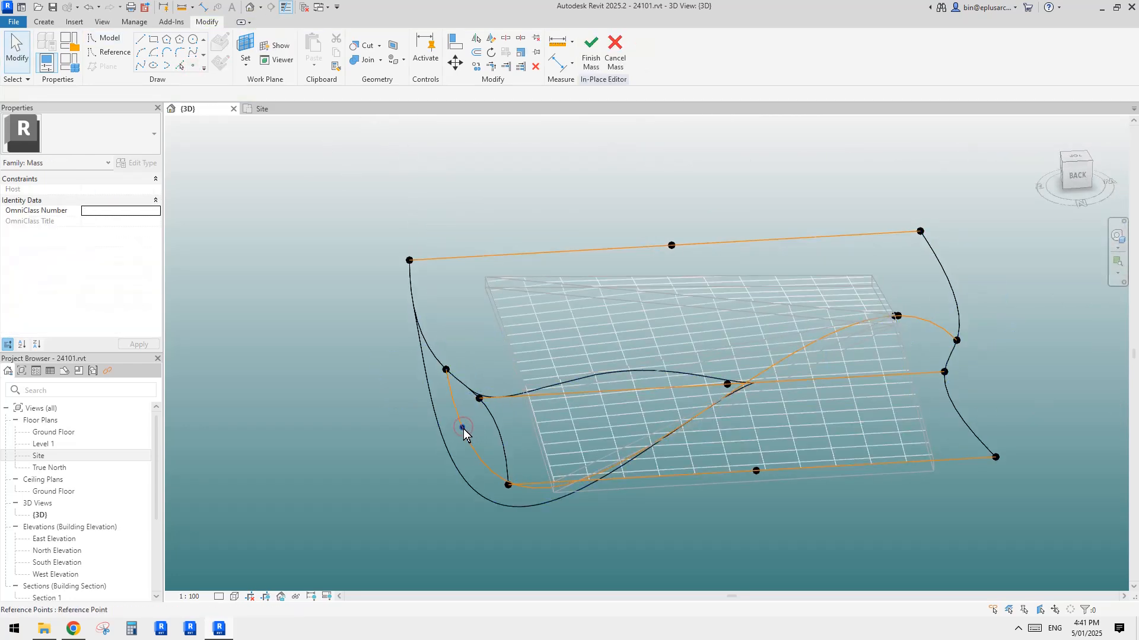
left_click(462, 428)
scroll(471, 407, "up", 3)
middle_click_drag(472, 424, 484, 428, "shift")
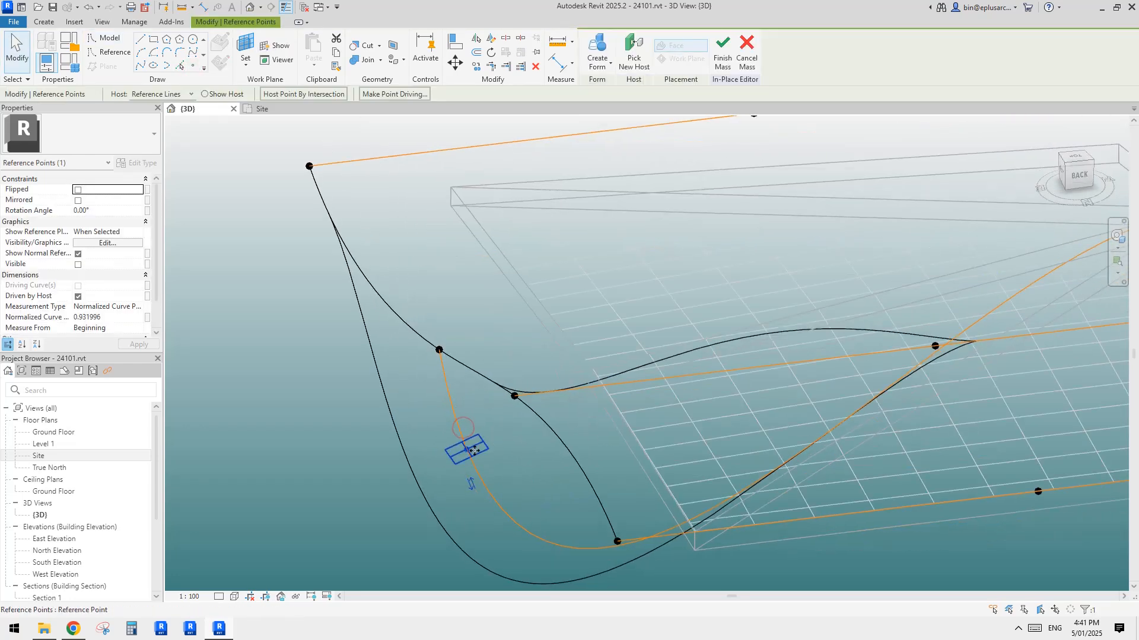
left_click(390, 95)
key("Escape")
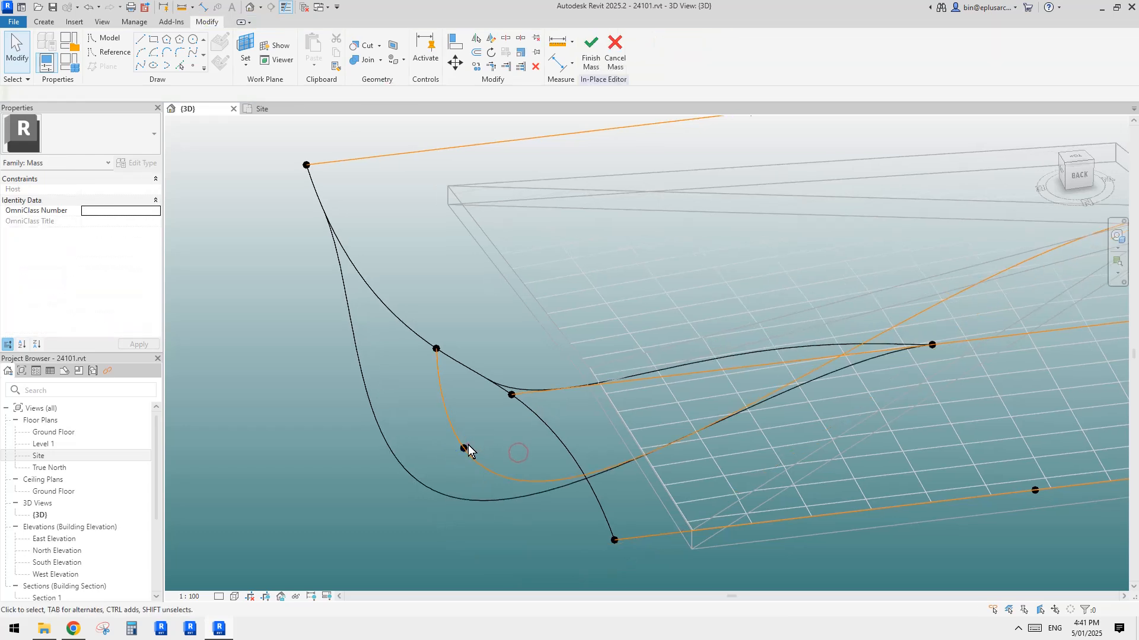
Raise the added east point to an offset of 0.0 to take the dip out of the reference line
left_click(464, 449)
left_click_drag(461, 445, 474, 323)
key("Escape")
middle_click_drag(720, 365, 995, 318, "shift")
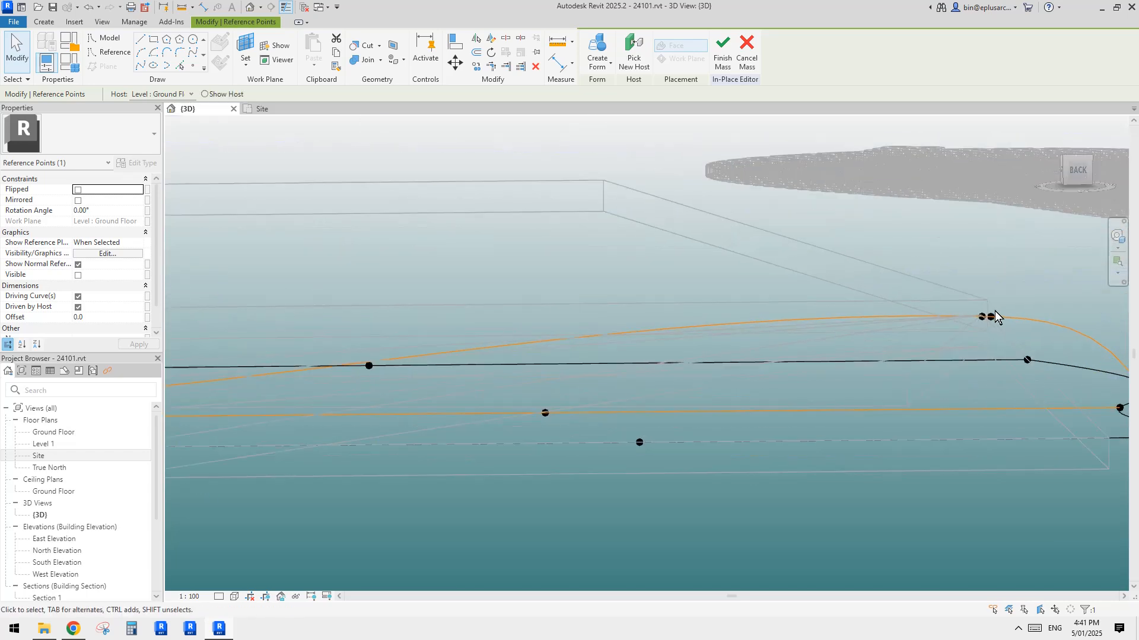
In the back view, fine-tune the height of the driving point at the west fold vertex to an offset of about 392.6
left_click_drag(984, 318, 823, 224)
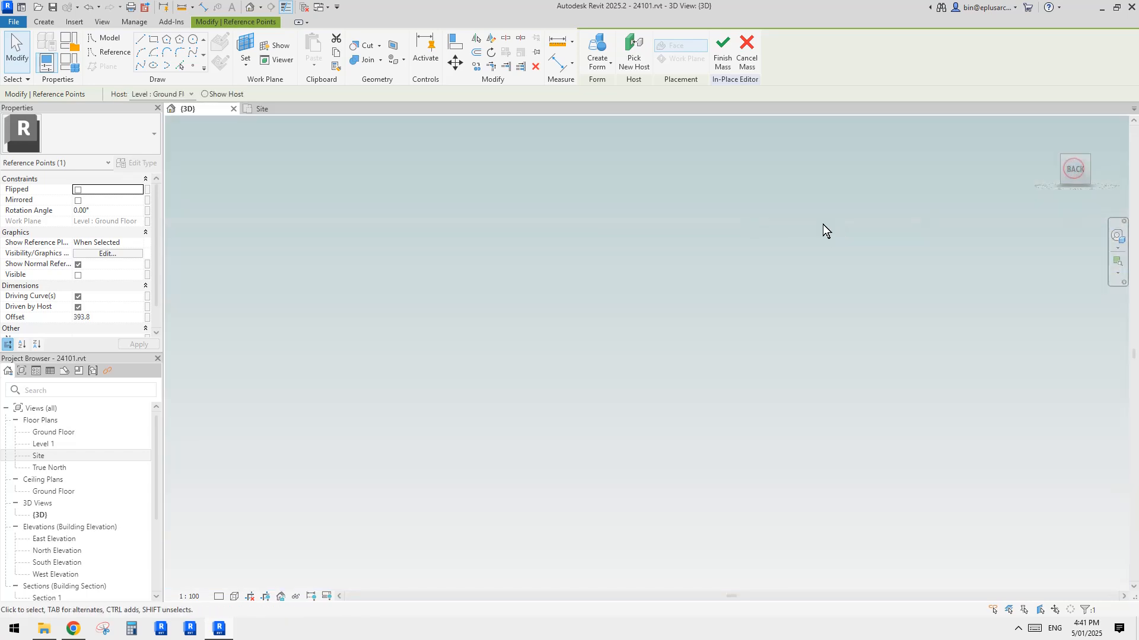
scroll(824, 235, "down", 3)
scroll(627, 370, "up", 2)
scroll(498, 484, "up", 4)
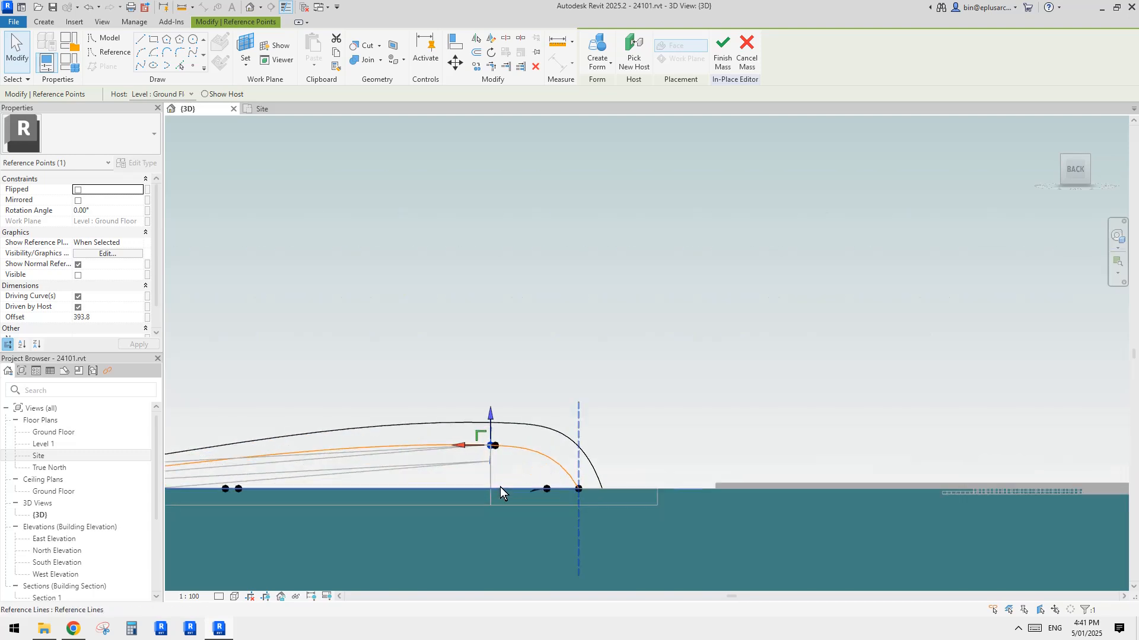
scroll(500, 490, "up", 2)
scroll(499, 436, "up", 3)
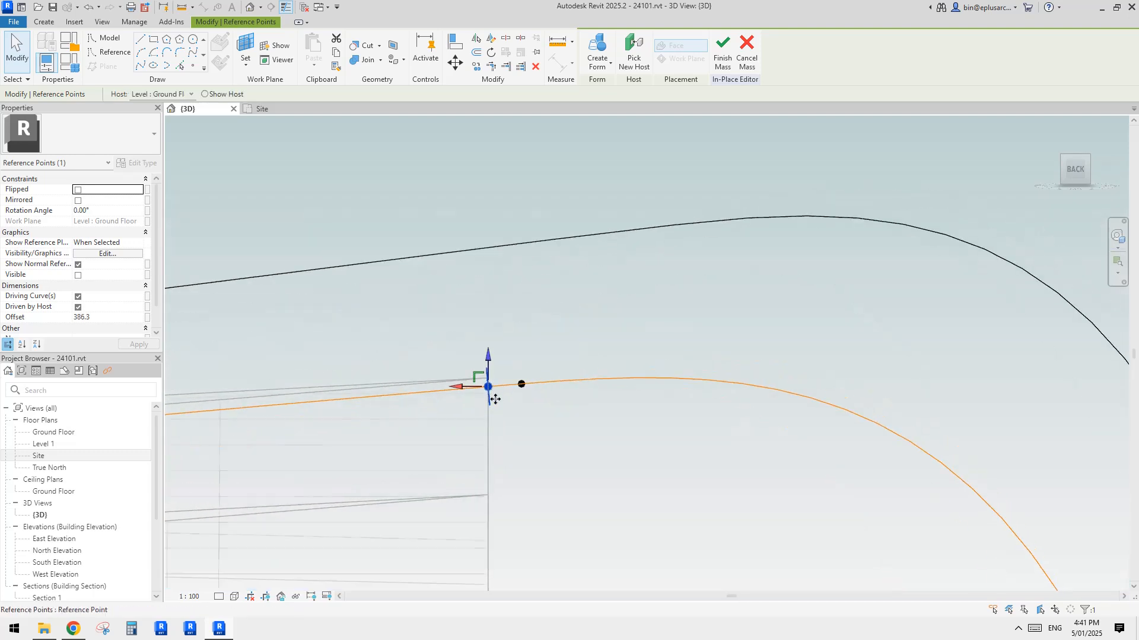
scroll(495, 394, "up", 4)
left_click_drag(529, 352, 573, 410)
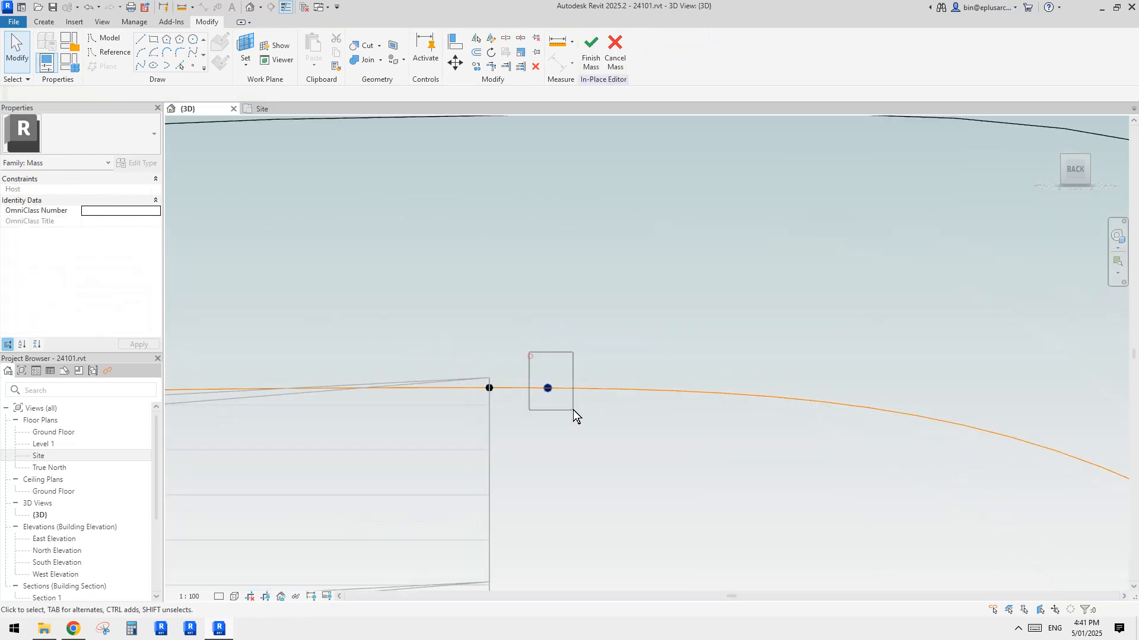
middle_click_drag(568, 400, 560, 394, "shift")
left_click(458, 347)
left_click(488, 387)
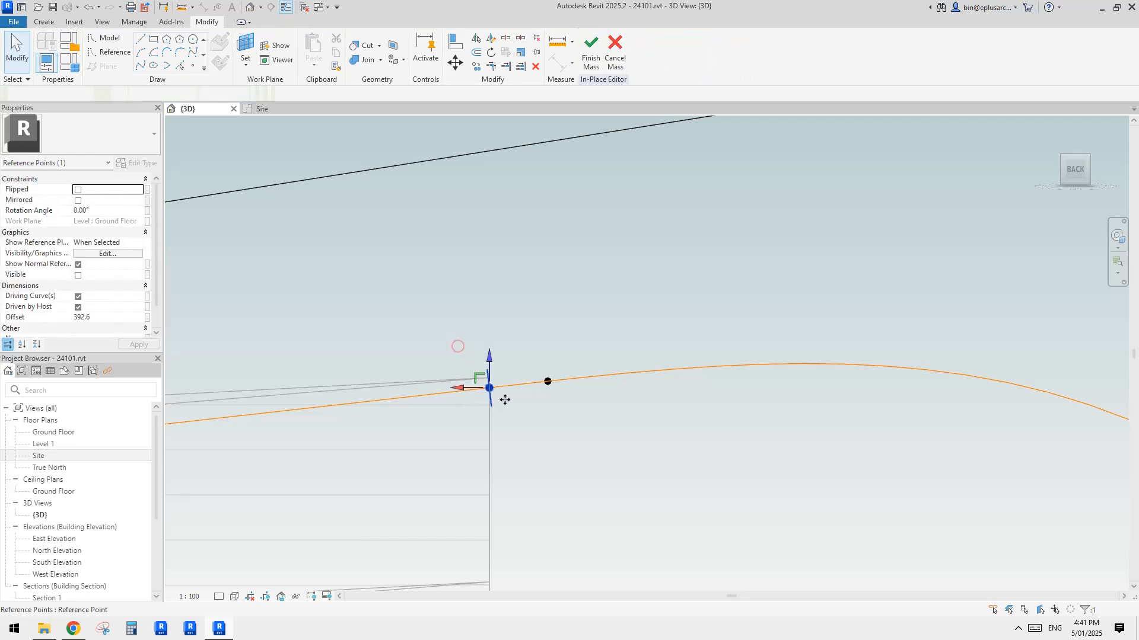
Adjust the height of the neighbouring raised point so the arched reference line passes smoothly by the floor's fold vertex
left_click(550, 382)
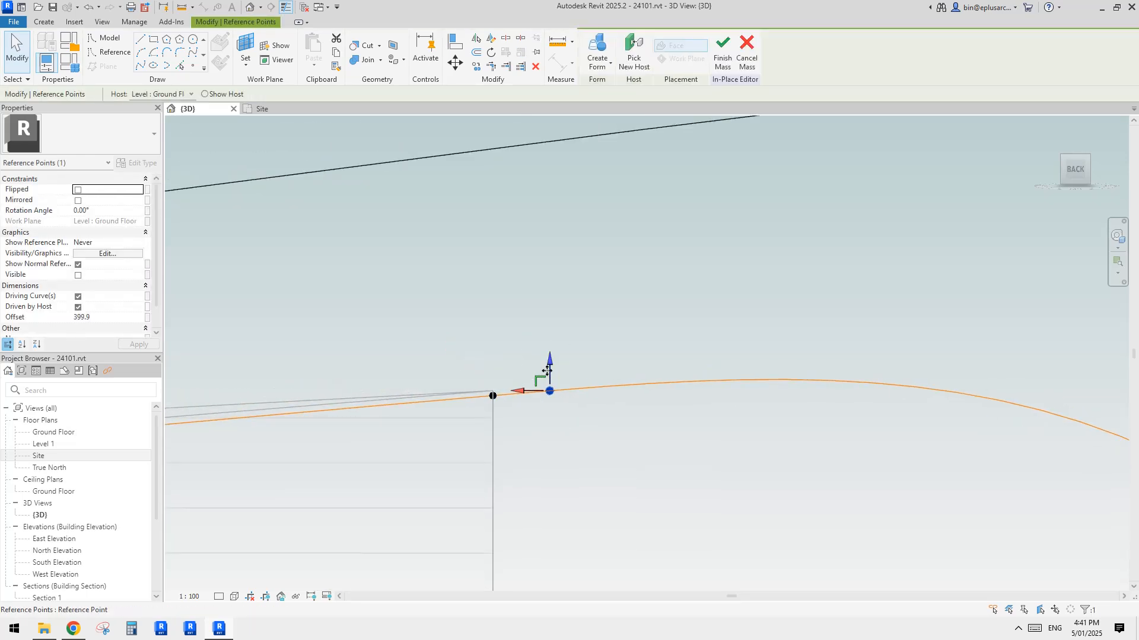
left_click_drag(548, 372, 498, 394)
left_click_drag(472, 349, 593, 403)
mouse_move(594, 402)
middle_mouse_down("shift")
mouse_move(411, 419)
mouse_move(509, 440)
mouse_move(637, 397)
mouse_move(544, 408)
mouse_move(806, 379)
mouse_move(859, 384)
mouse_move(433, 426)
mouse_move(878, 410)
mouse_move(543, 378)
mouse_move(569, 407)
mouse_move(593, 382)
mouse_move(684, 404)
mouse_move(826, 480)
mouse_move(667, 384)
mouse_move(881, 329)
mouse_move(831, 338)
mouse_move(922, 328)
mouse_move(870, 310)
mouse_move(732, 302)
mouse_move(737, 374)
mouse_move(635, 311)
mouse_move(640, 318)
mouse_move(571, 331)
middle_mouse_up("shift")
left_click(553, 396)
key("Escape")
middle_click_drag(742, 306, 762, 266, "shift")
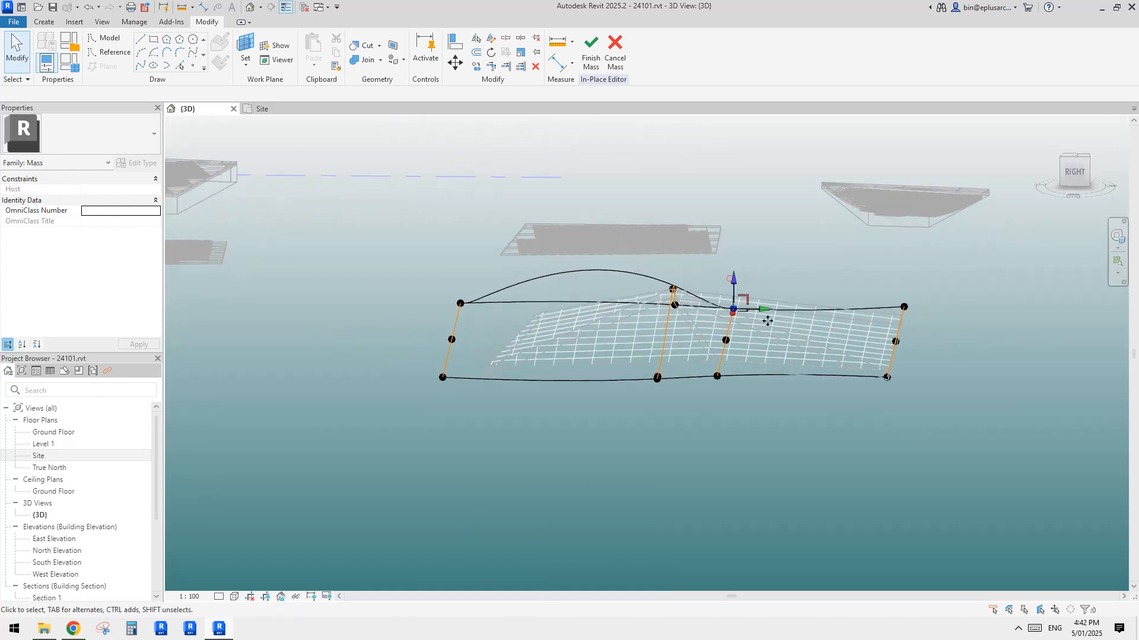
Raise the west end point of the third reference line to an offset of about 108.2
left_click(734, 309)
middle_click_drag(768, 321, 789, 309, "shift")
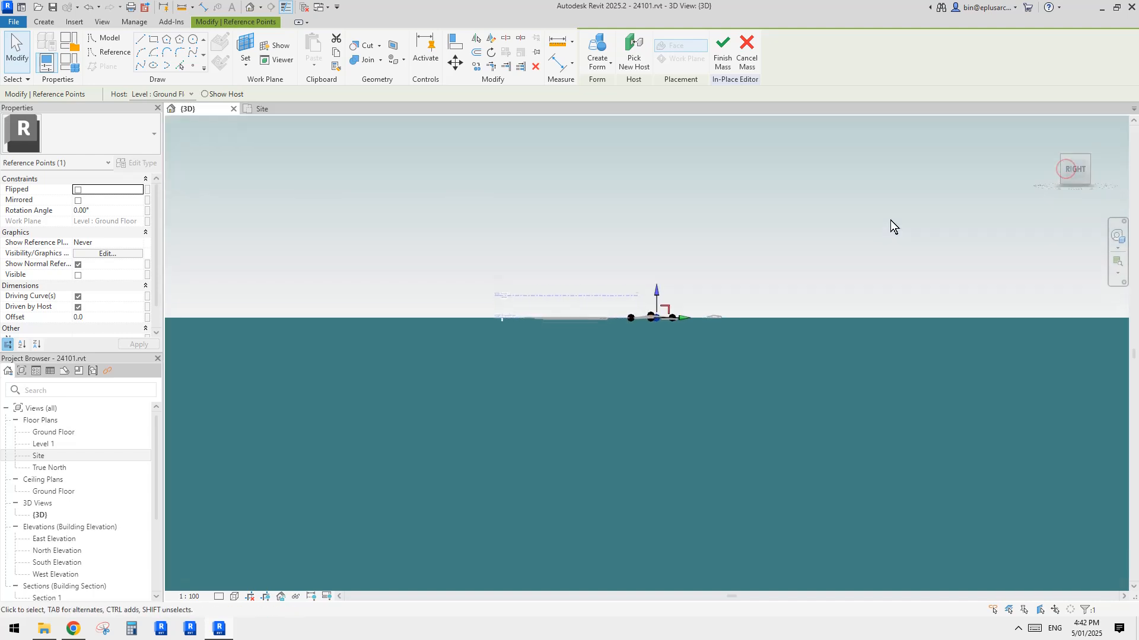
scroll(687, 325, "up", 5)
scroll(620, 335, "up", 3)
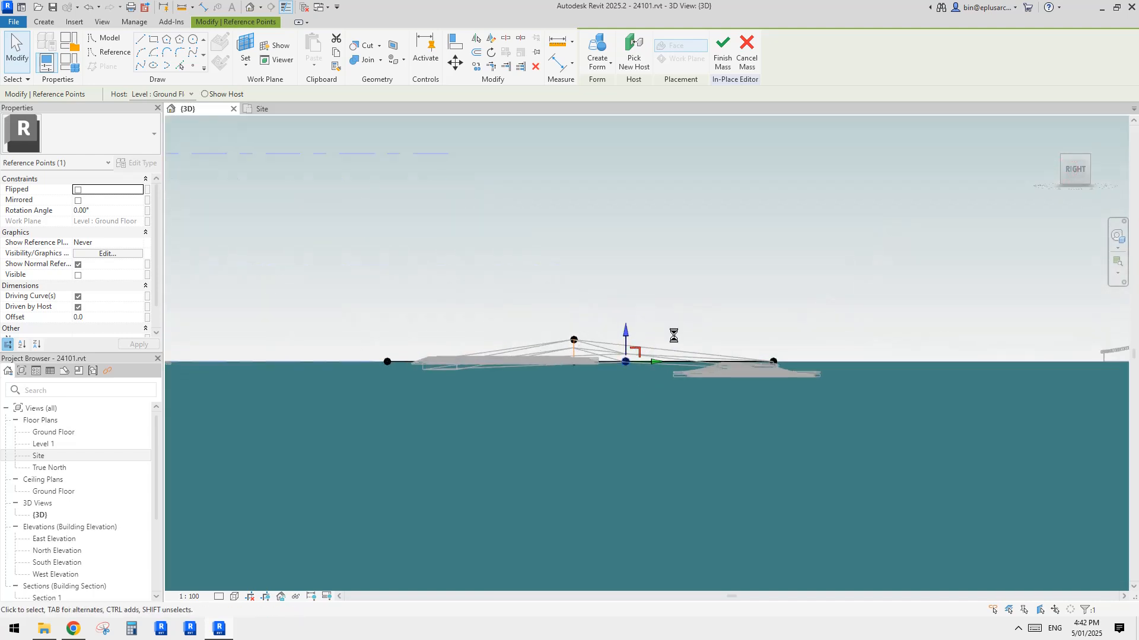
key("Up")
key("Up")
scroll(670, 338, "up", 3)
middle_click_drag(555, 348, 605, 354)
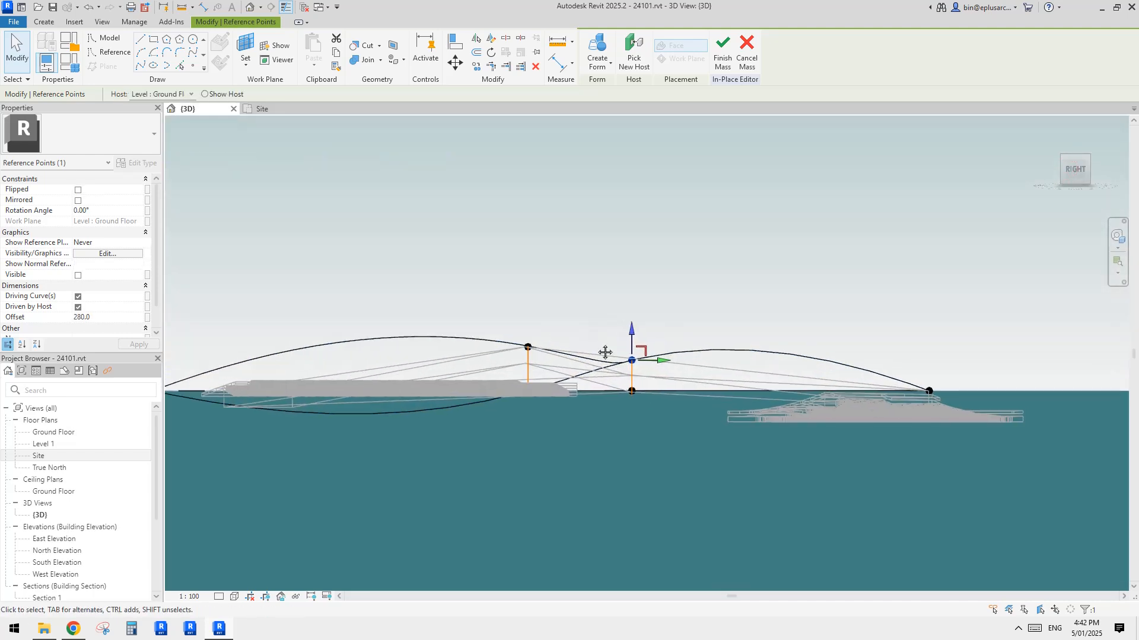
scroll(654, 347, "down", 2)
middle_click_drag(686, 364, 559, 343, "shift")
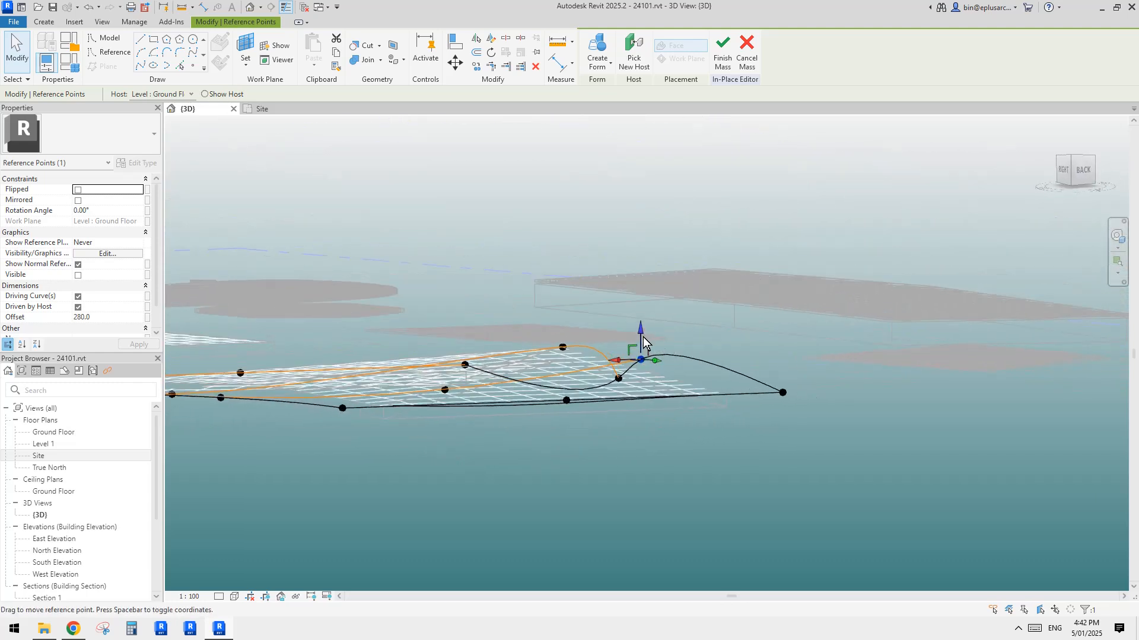
left_click_drag(645, 348, 647, 360)
middle_click_drag(545, 363, 728, 357)
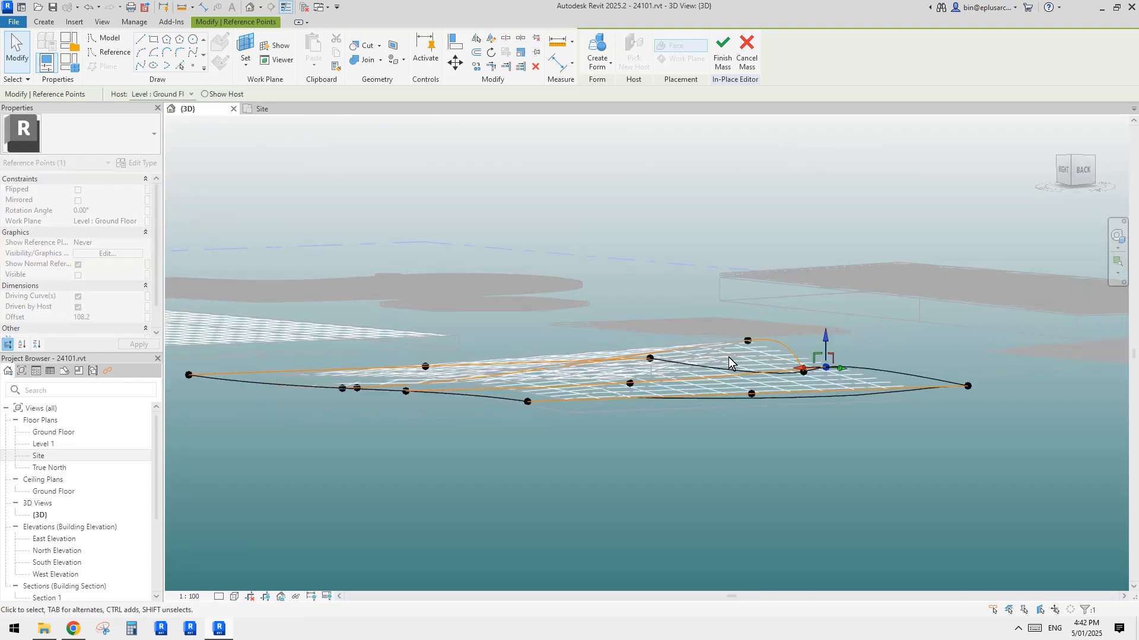
Raise the middle point of the third reference line to an offset of about 134.7
left_click(626, 385)
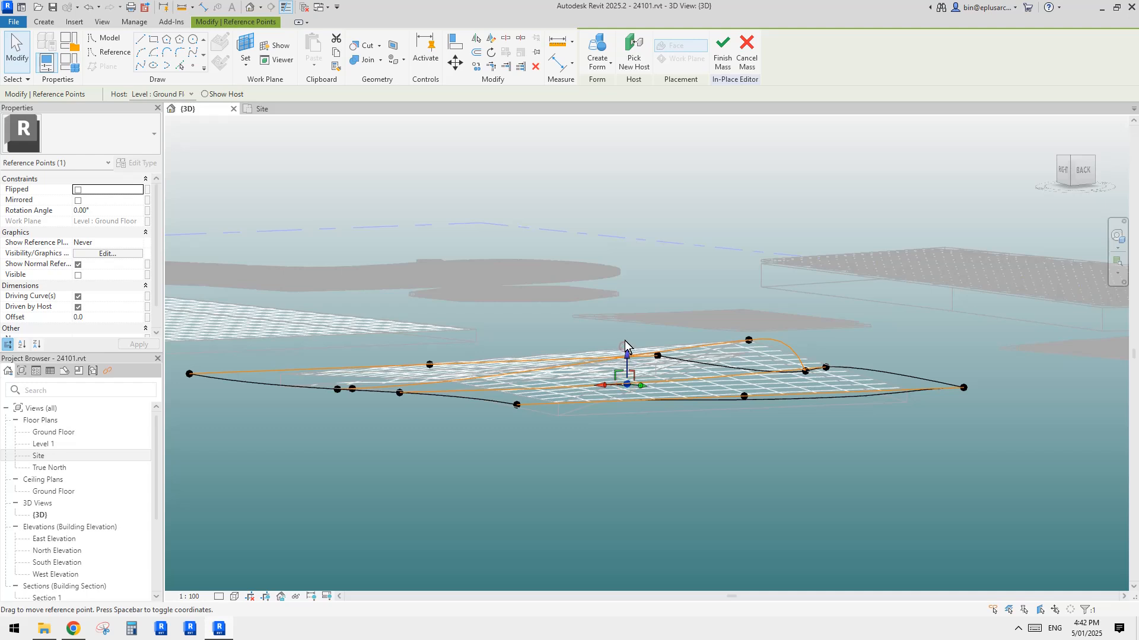
left_click_drag(625, 343, 625, 332)
middle_click_drag(712, 374, 761, 412, "shift")
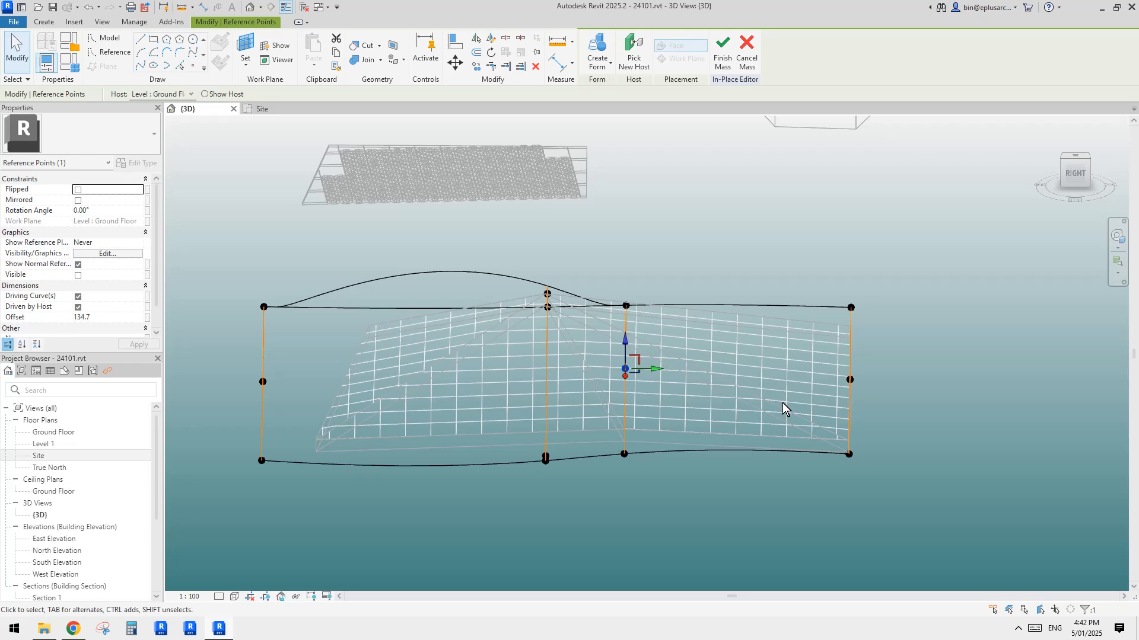
mouse_move(783, 402)
middle_mouse_down("shift")
mouse_move(925, 351)
mouse_move(925, 314)
mouse_move(881, 298)
mouse_move(871, 386)
mouse_move(806, 310)
mouse_move(685, 337)
mouse_move(644, 379)
mouse_move(920, 393)
mouse_move(950, 407)
mouse_move(852, 398)
mouse_move(802, 408)
middle_mouse_up("shift")
Select all the reference lines, points and connecting curves over the folded floor and delete them
left_click_drag(342, 258, 979, 502)
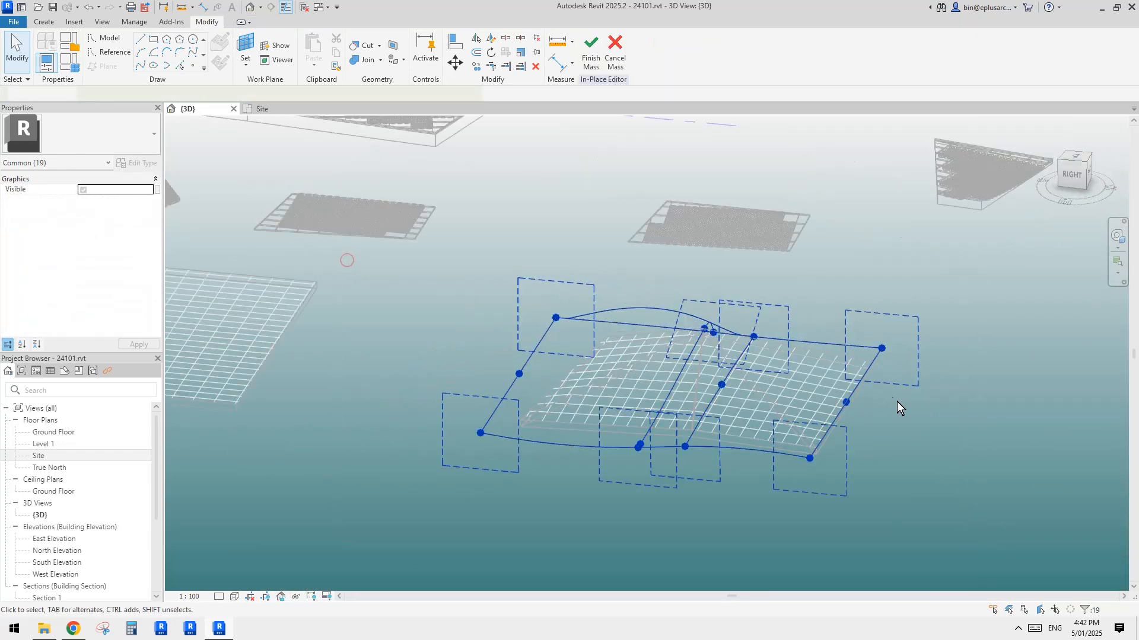
middle_click_drag(896, 406, 886, 426)
key("Escape")
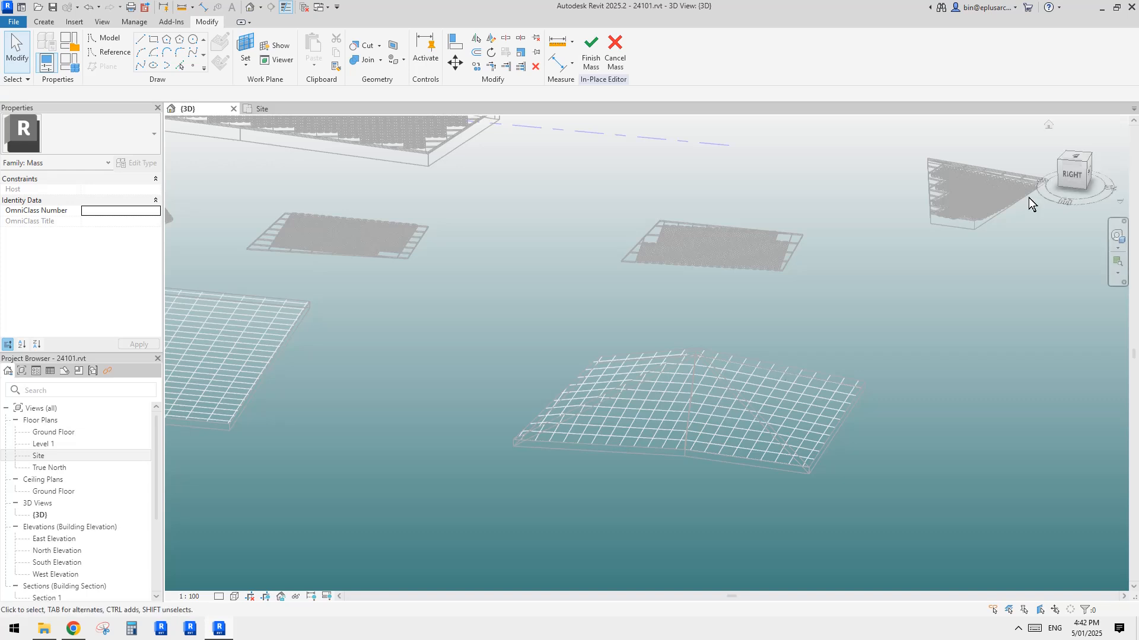
Show the folded floor shaded from the top and place reference points on its edges, fold vertices and surface
left_click(1074, 158)
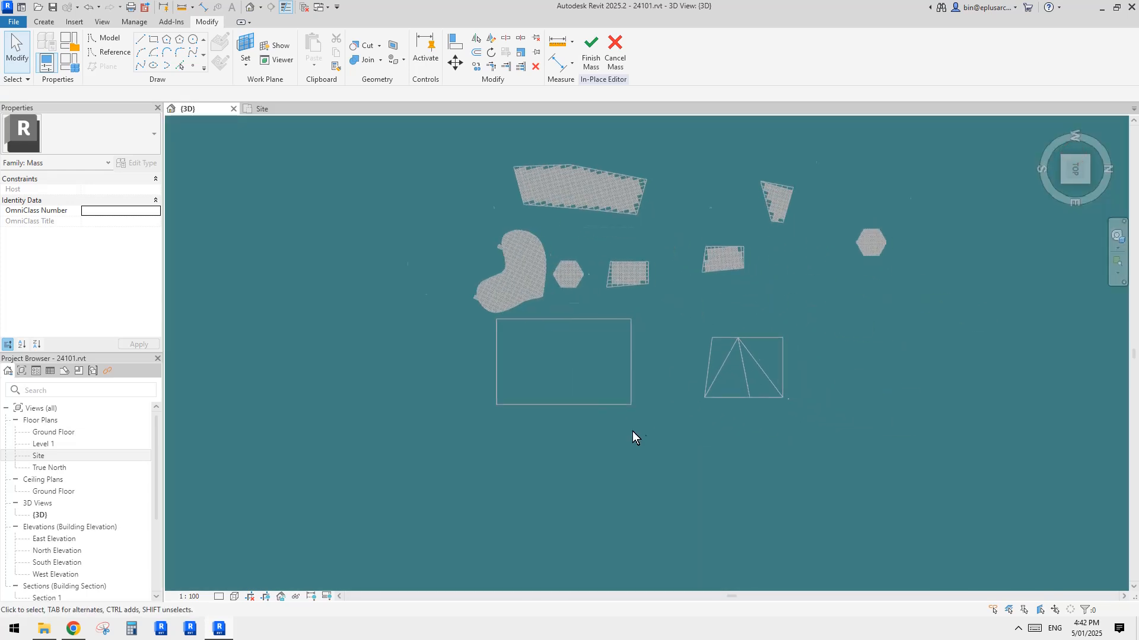
scroll(757, 384, "up", 8)
middle_click_drag(757, 384, 685, 351)
scroll(642, 315, "down", 2)
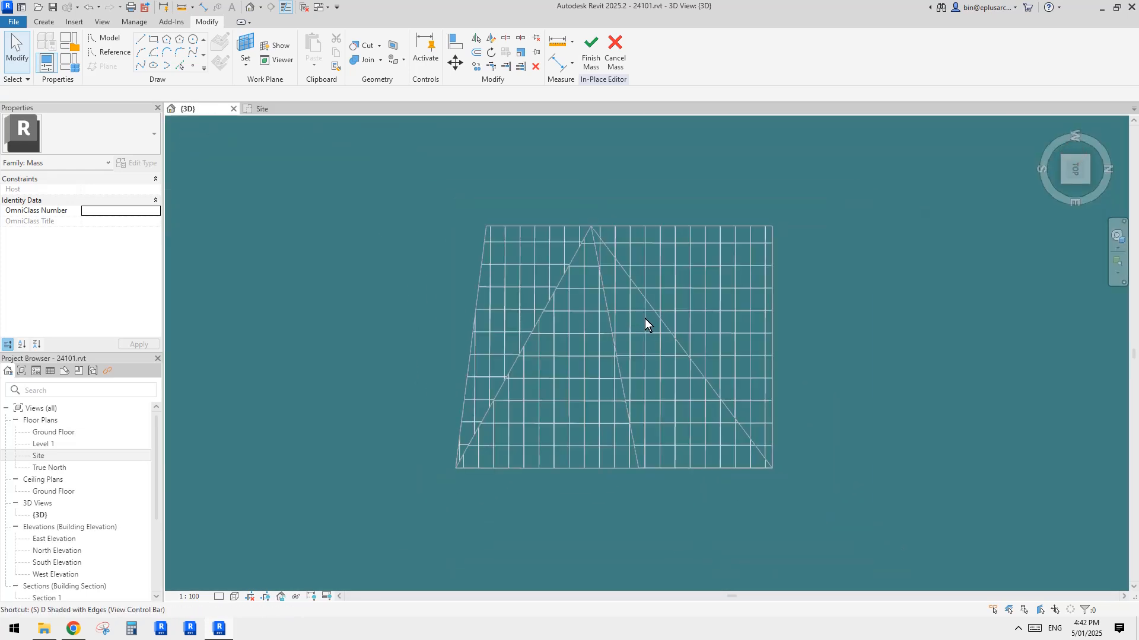
scroll(652, 315, "up", 2)
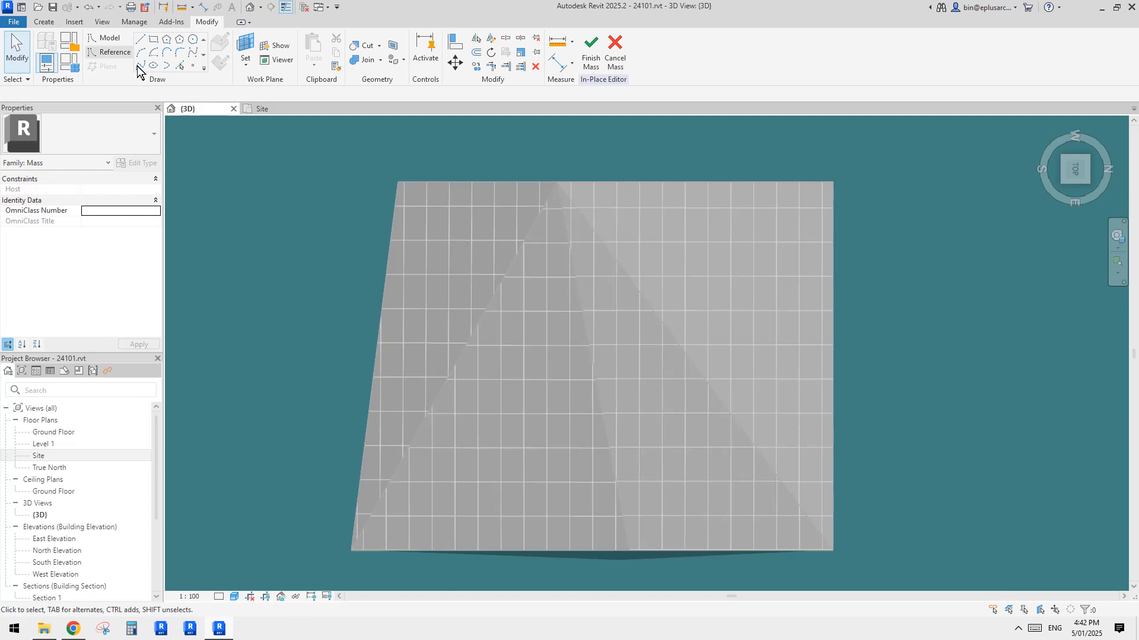
left_click(194, 63)
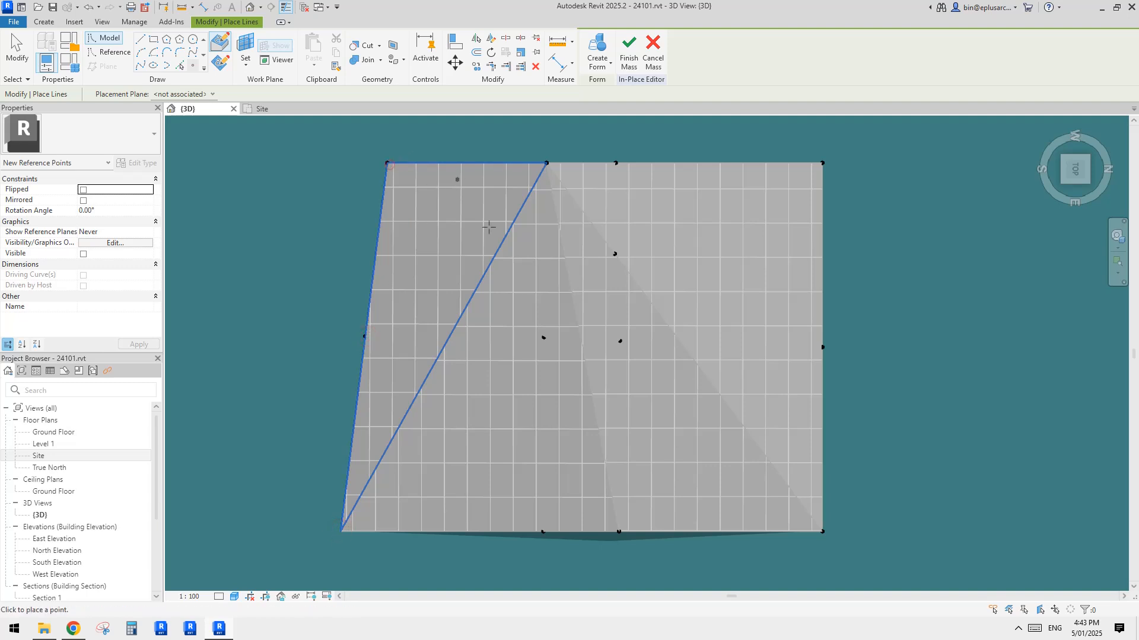
scroll(489, 227, "down", 2)
key("Escape")
key("Escape")
Select the reference points column by column from the north edge to the west fold vertex and create a spline through each column
left_click_drag(651, 170, 705, 422)
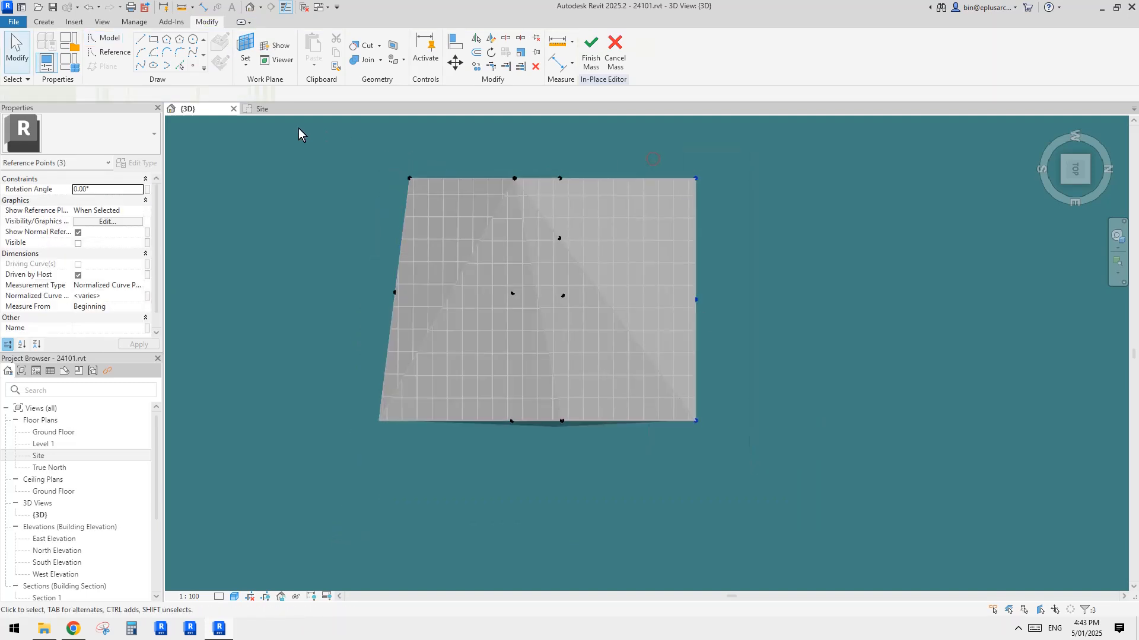
scroll(647, 154, "up", 2)
left_click_drag(521, 160, 572, 516)
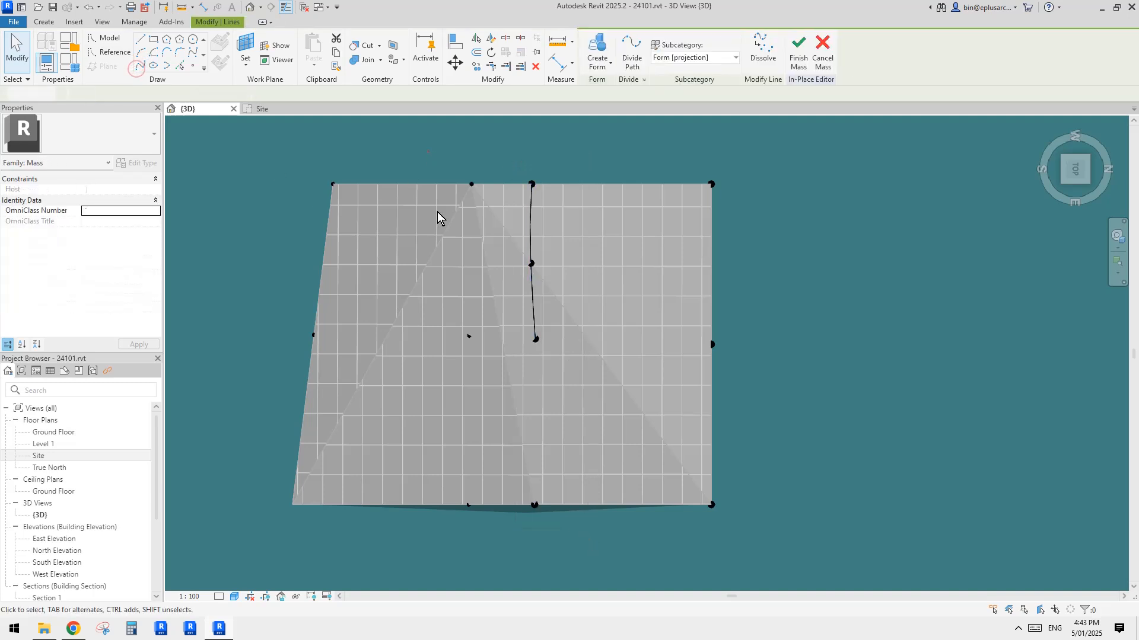
left_click_drag(498, 522, 427, 172)
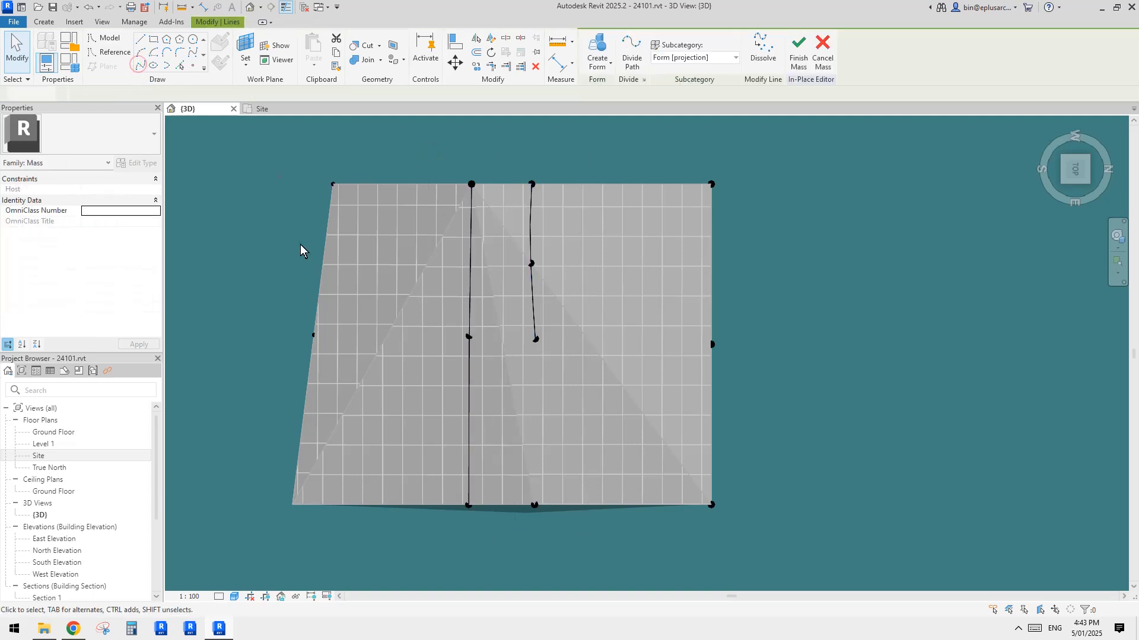
Place a reference point at the slanted side's missing east corner and create a spline through that side's three points
left_click(371, 256)
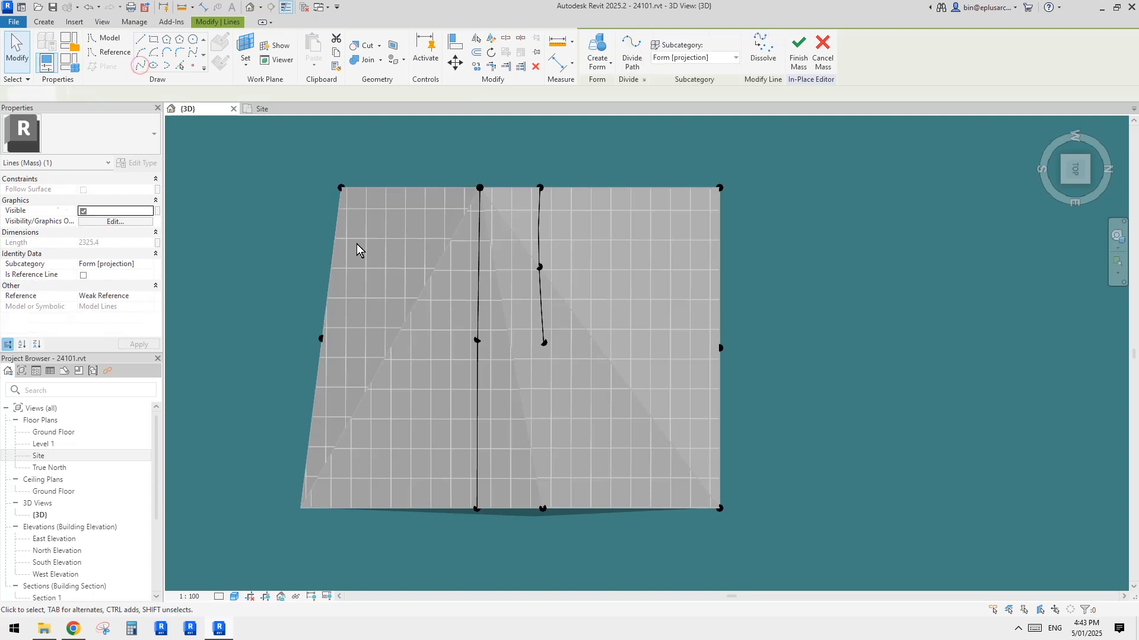
key("Escape")
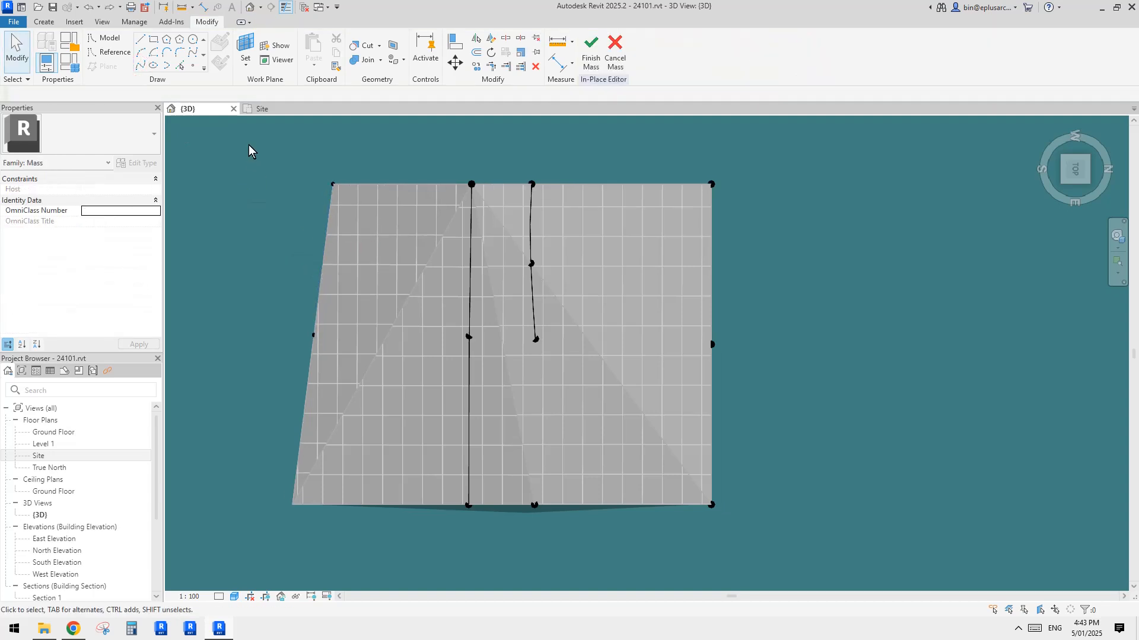
left_click_drag(378, 571, 378, 571)
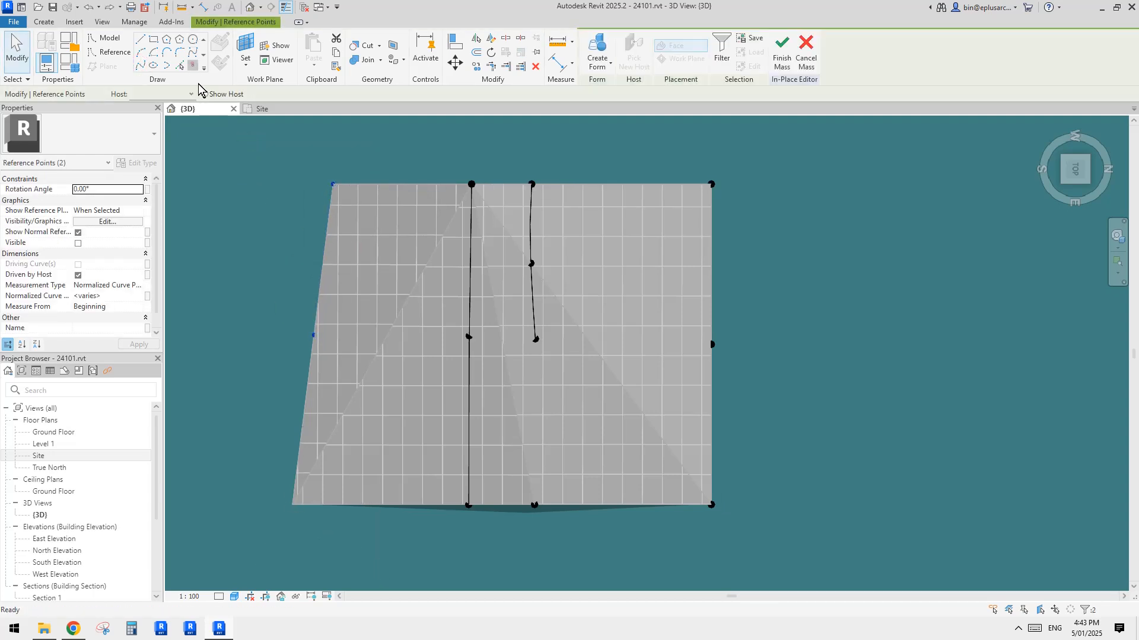
left_click(192, 64)
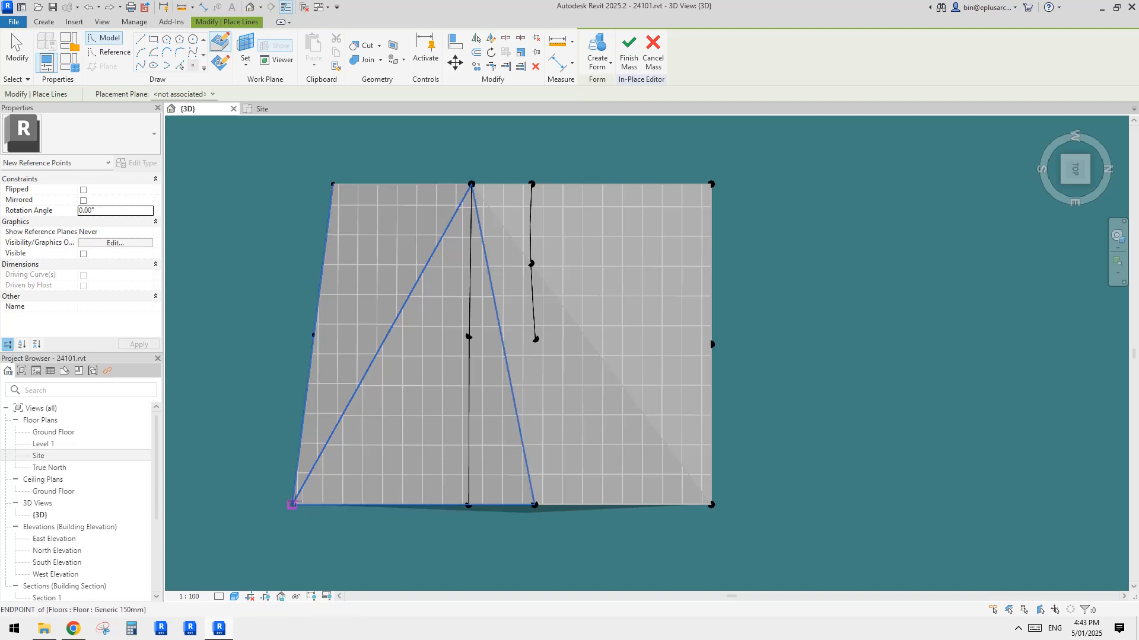
key("Escape")
left_click_drag(363, 427, 229, 234)
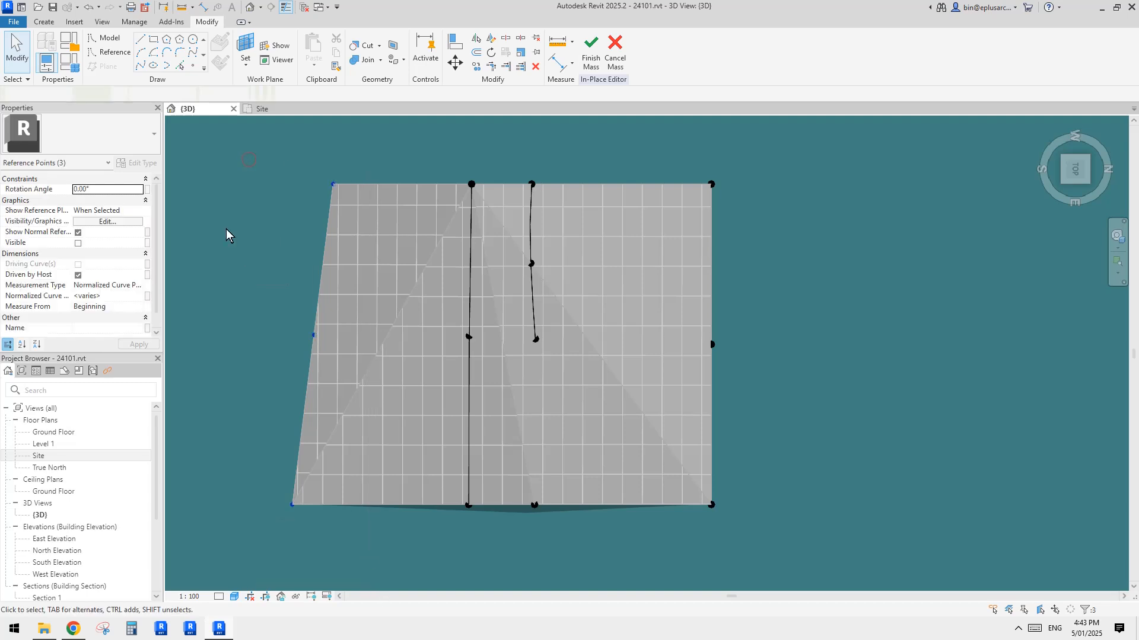
left_click(346, 253)
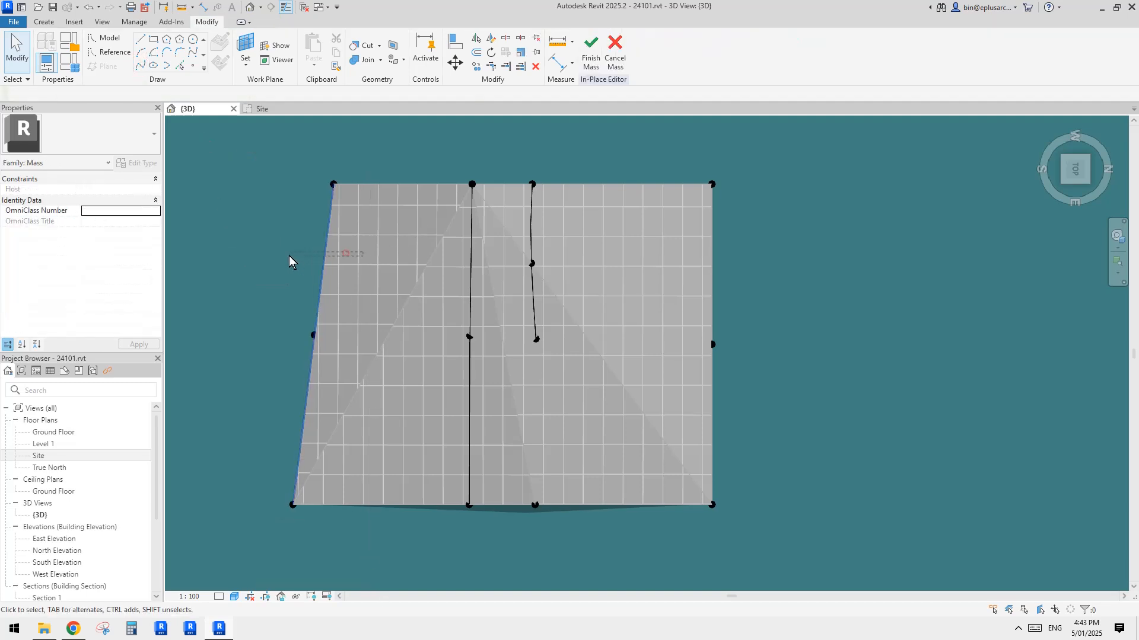
Convert the four splines to reference lines and try to create a form from them
left_click_drag(661, 222, 292, 228)
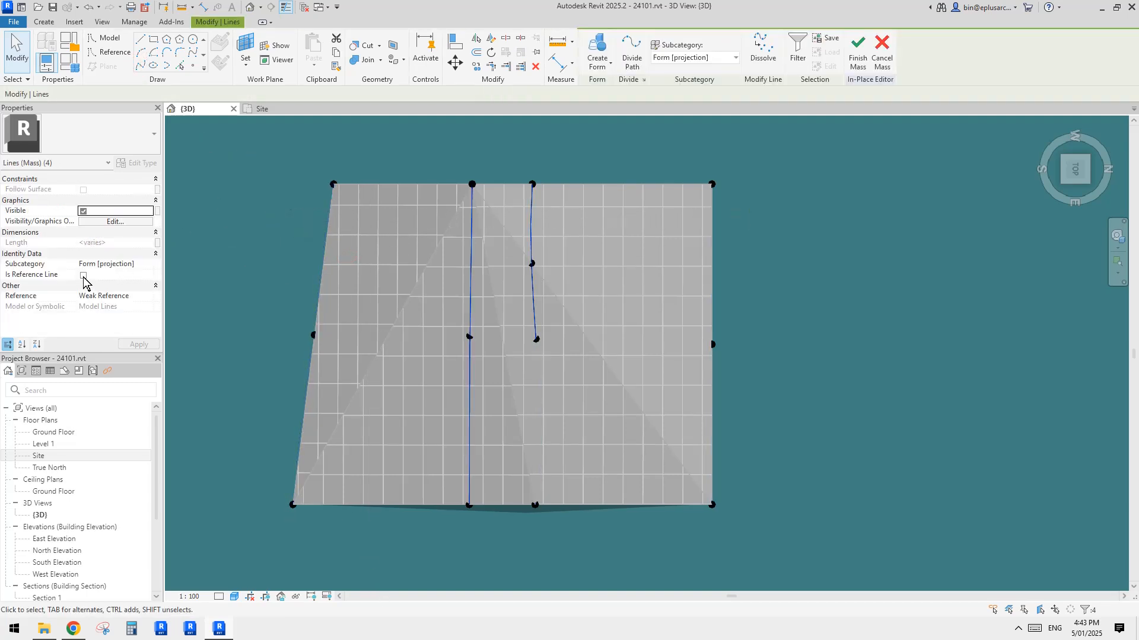
left_click(83, 275)
left_click(600, 46)
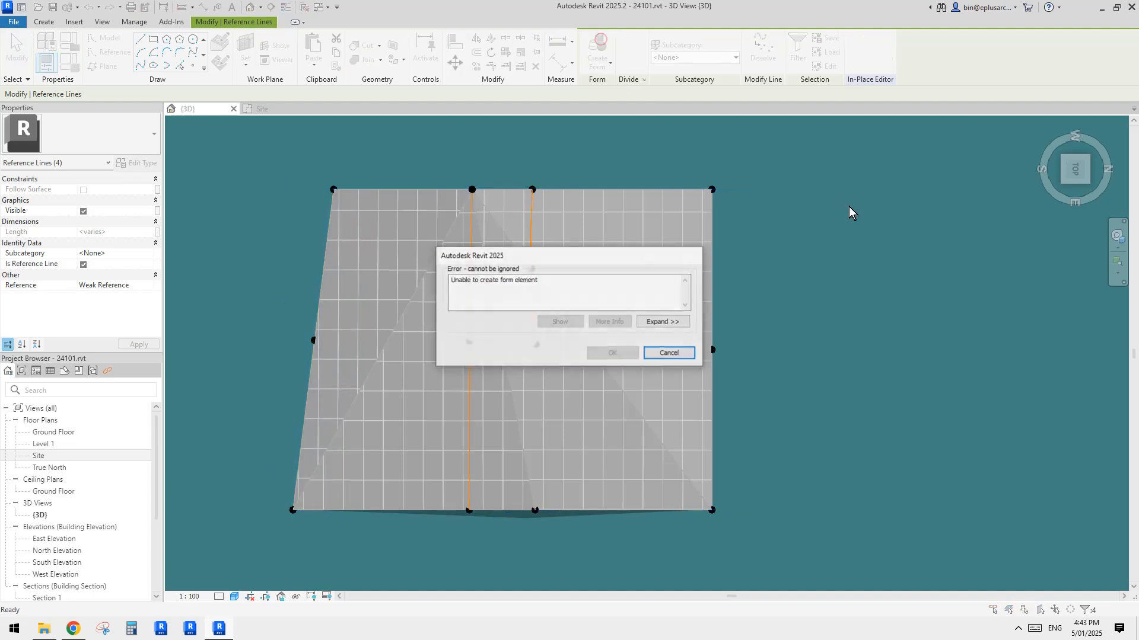
left_click(668, 354)
Move the surface point on the third reference line closer to the floor's east edge
middle_click_drag(717, 302, 687, 218, "shift")
scroll(686, 219, "up", 2)
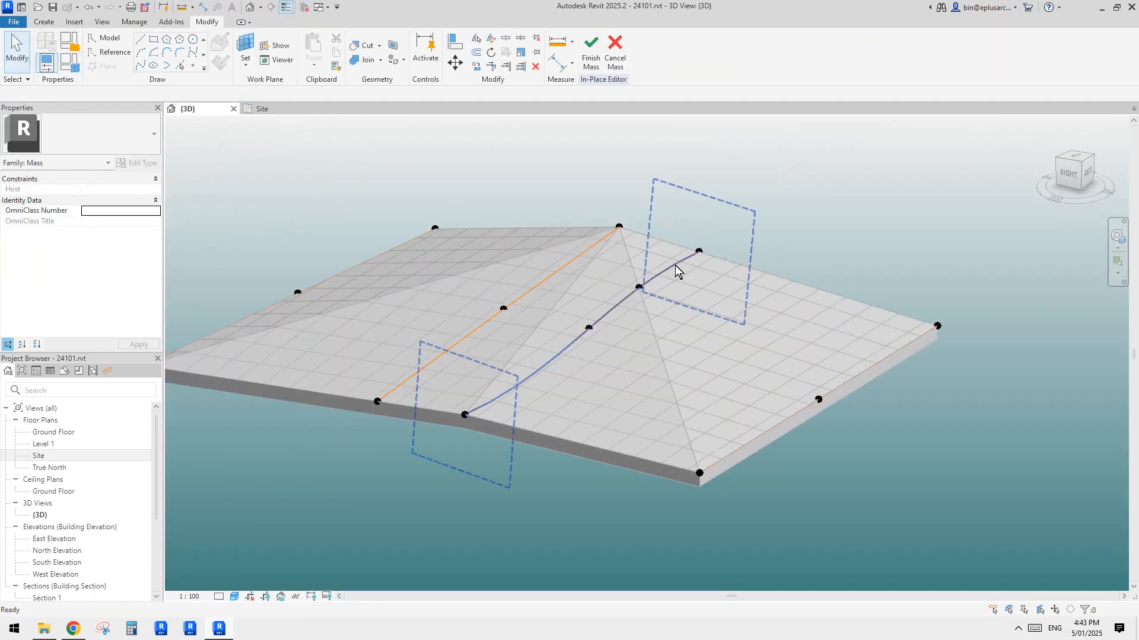
middle_click_drag(680, 266, 705, 303, "shift")
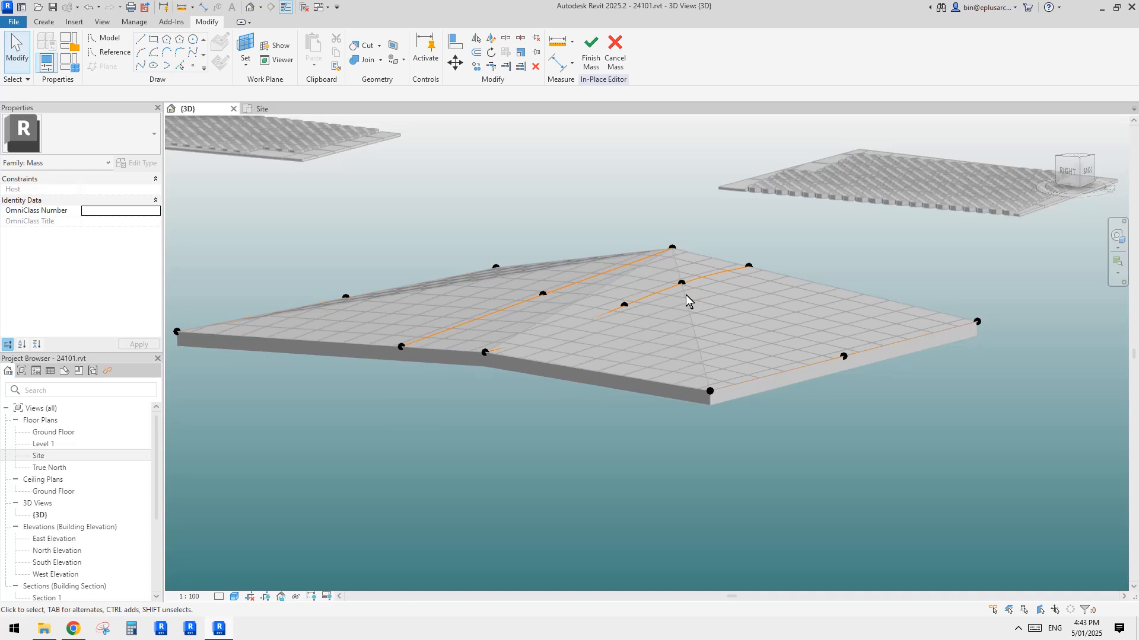
left_click(625, 311)
left_click_drag(624, 306, 561, 326)
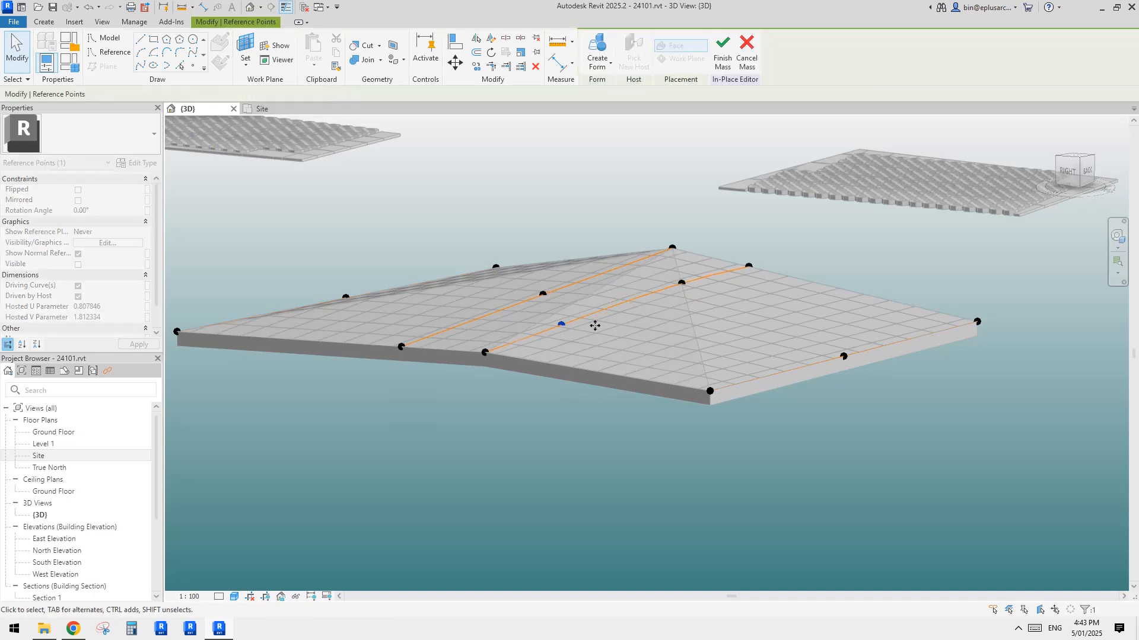
middle_click_drag(595, 323, 795, 368, "shift")
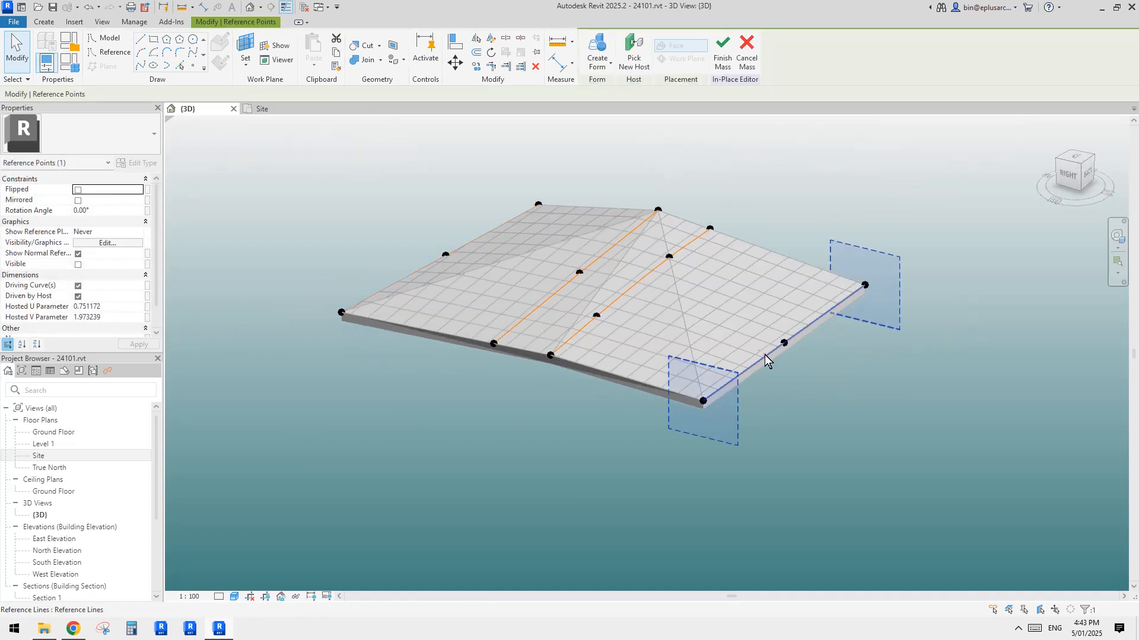
Select the four reference lines one by one and try to create a form through them
left_click(638, 291)
left_click(637, 287, "ctrl")
left_click(602, 259, "ctrl")
left_click(491, 230, "ctrl")
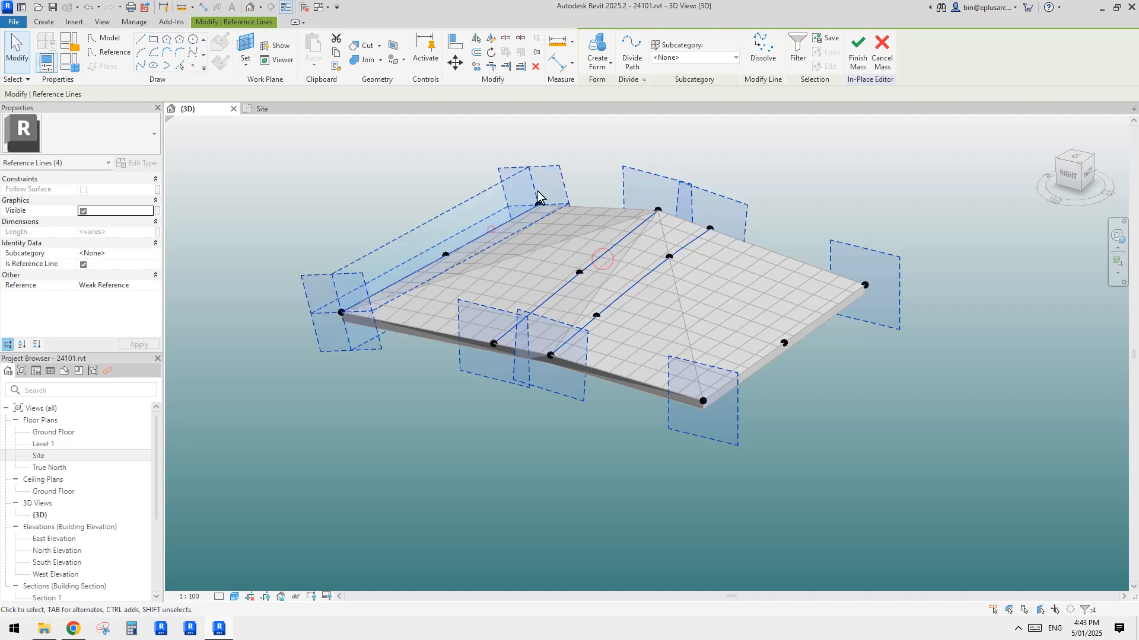
left_click(596, 53)
left_click(666, 350)
Shift the west-edge, fold and surface points of the line nearest the north edge northwards and try to shift its east-edge point too
scroll(670, 248, "up", 2)
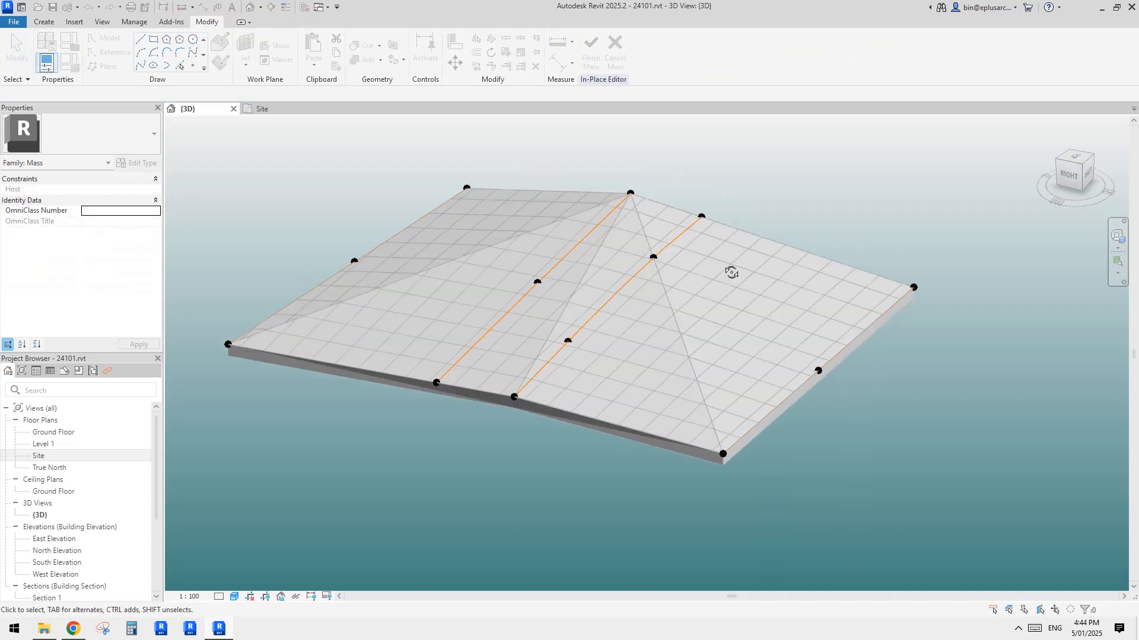
left_click(655, 260)
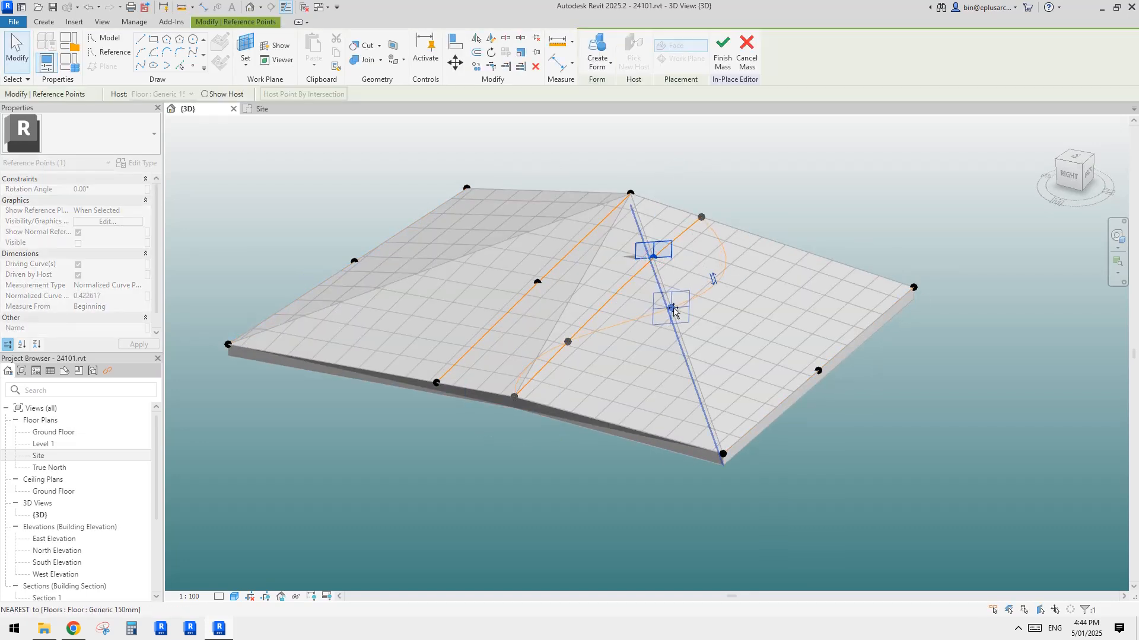
left_click_drag(673, 268, 674, 265)
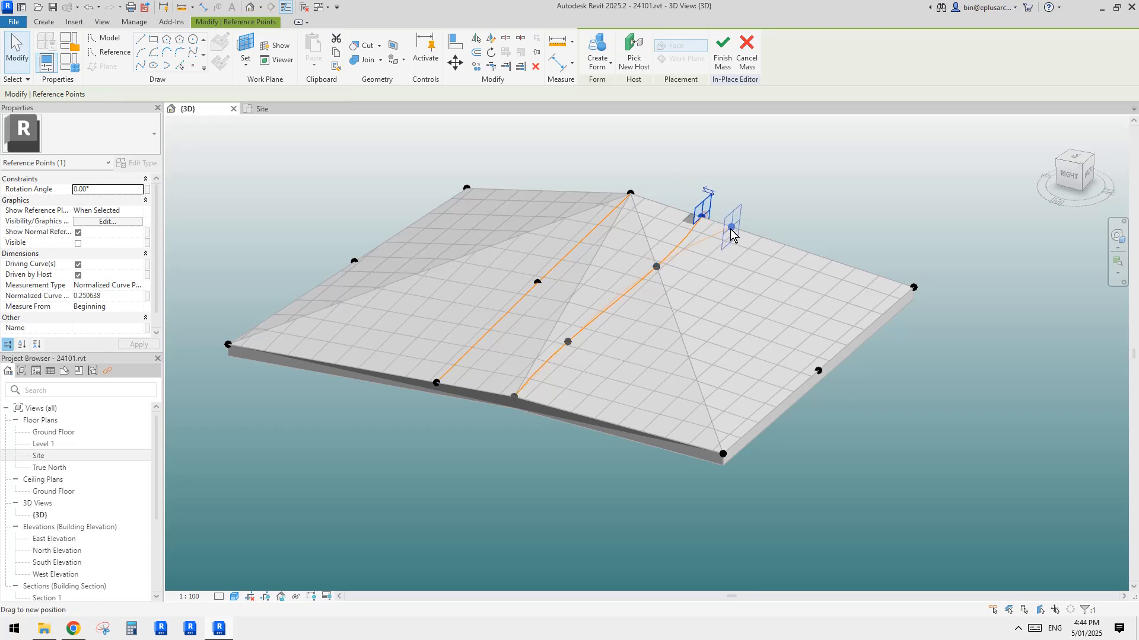
left_click_drag(731, 231, 738, 229)
left_click(568, 341)
left_click_drag(568, 341, 585, 350)
left_click(657, 267)
left_click_drag(657, 267, 662, 282)
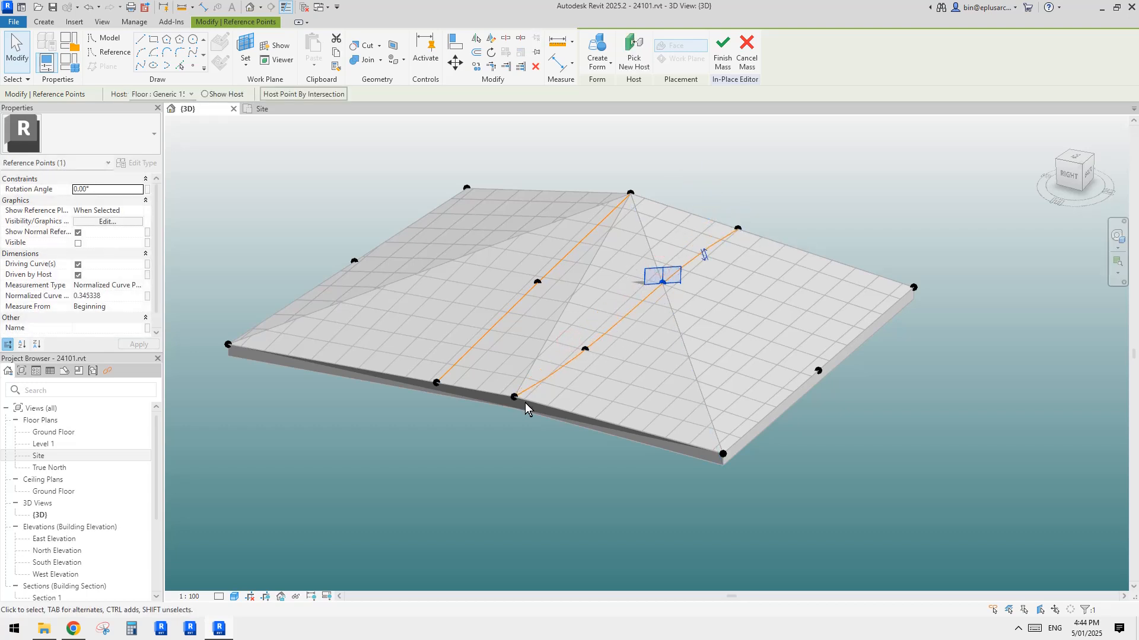
left_click_drag(528, 403, 541, 406)
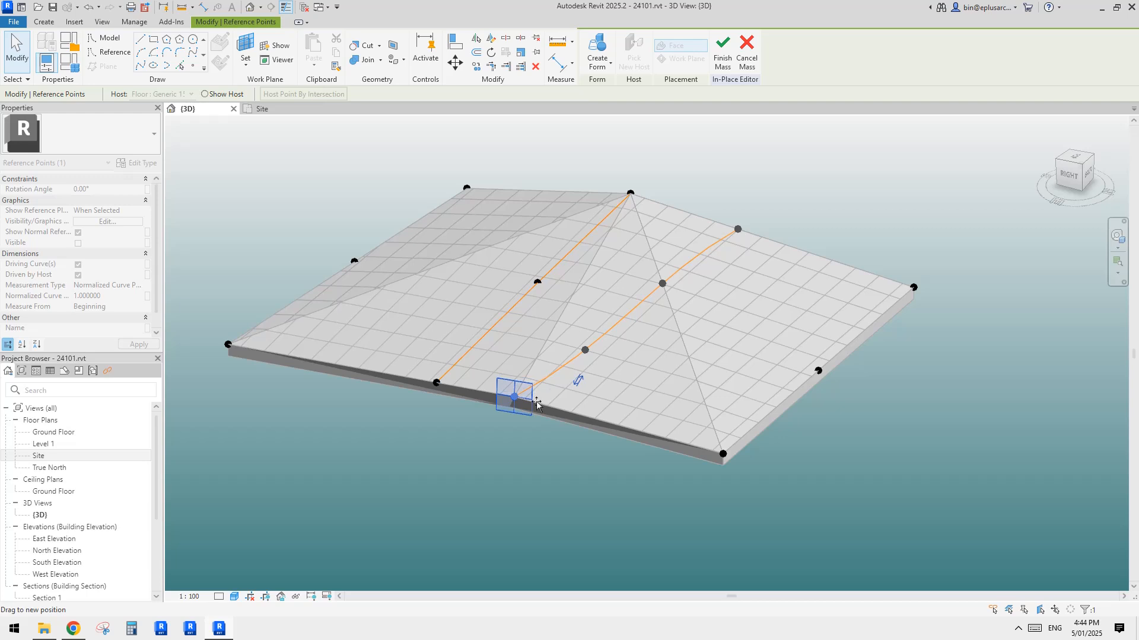
Retry creating a form from the four reference lines with the adjusted third line
left_click_drag(826, 401, 726, 367)
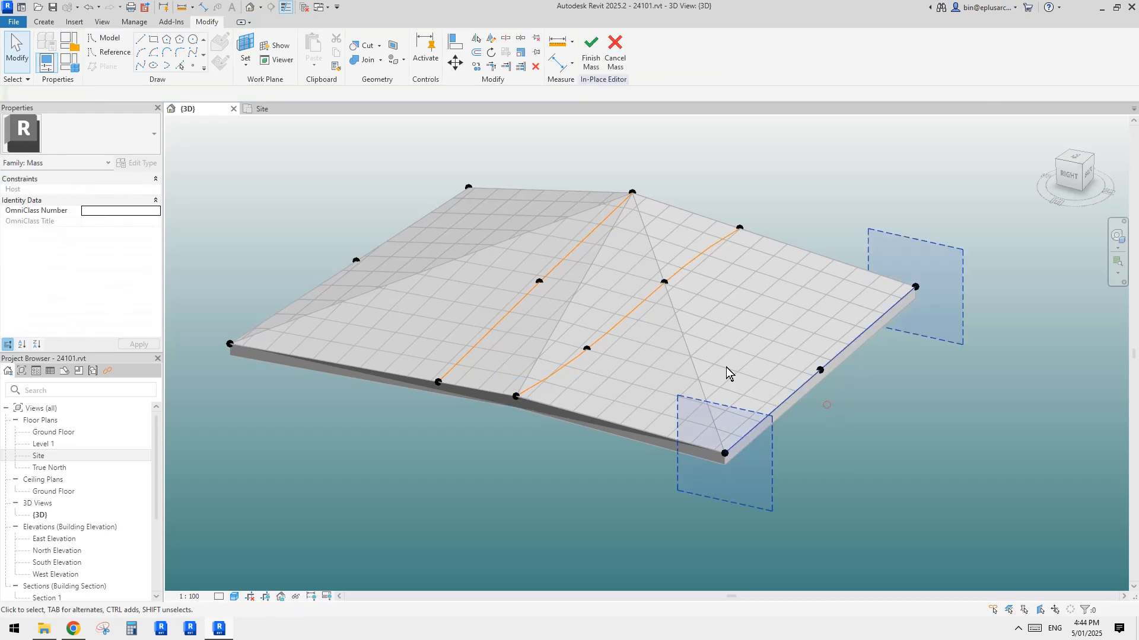
left_click(610, 322, "ctrl")
left_click(525, 296, "ctrl")
left_click(398, 233, "ctrl")
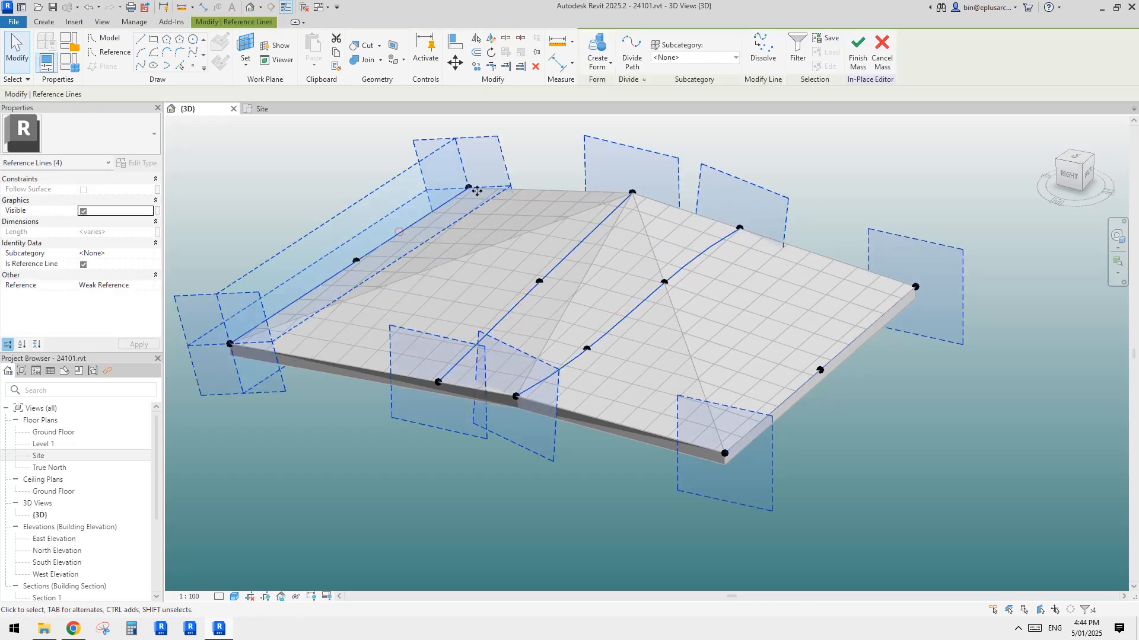
left_click(599, 43)
key("Escape")
Delete the three reference lines and their points south of the floor's north edge
scroll(727, 308, "down", 2)
middle_click_drag(726, 308, 744, 330, "shift")
scroll(883, 307, "up", 1)
left_click_drag(599, 215, 227, 216)
key("Delete")
Copy the north-edge reference line southwards to three positions, placing the last copy about 2500 mm beyond the previous one
left_click(727, 215)
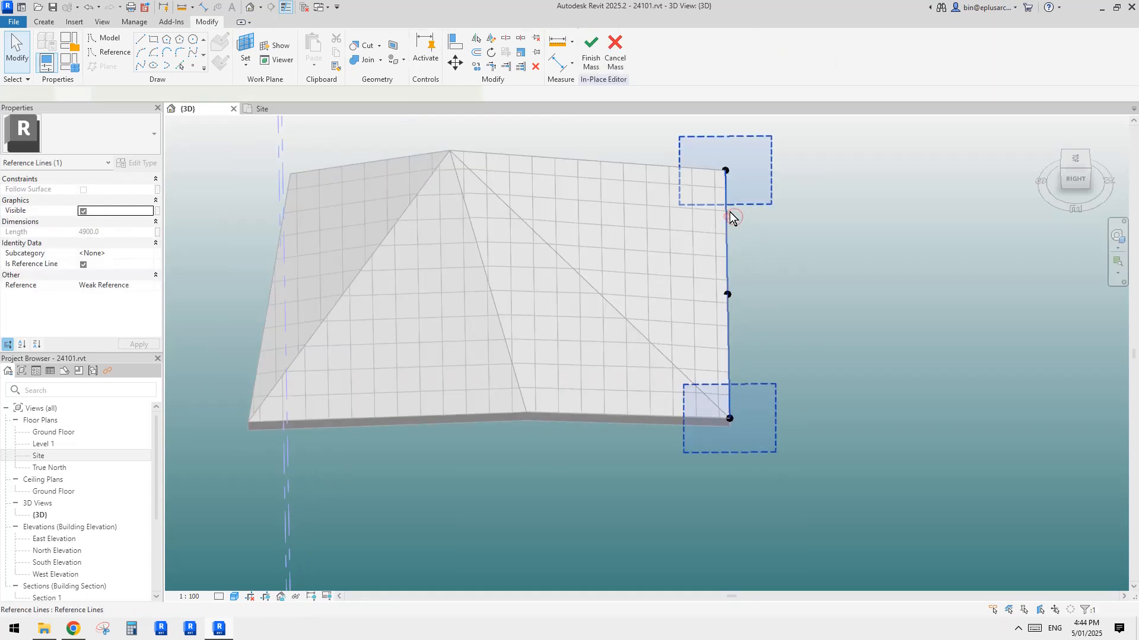
middle_click_drag(808, 172, 812, 180)
left_click(1074, 160)
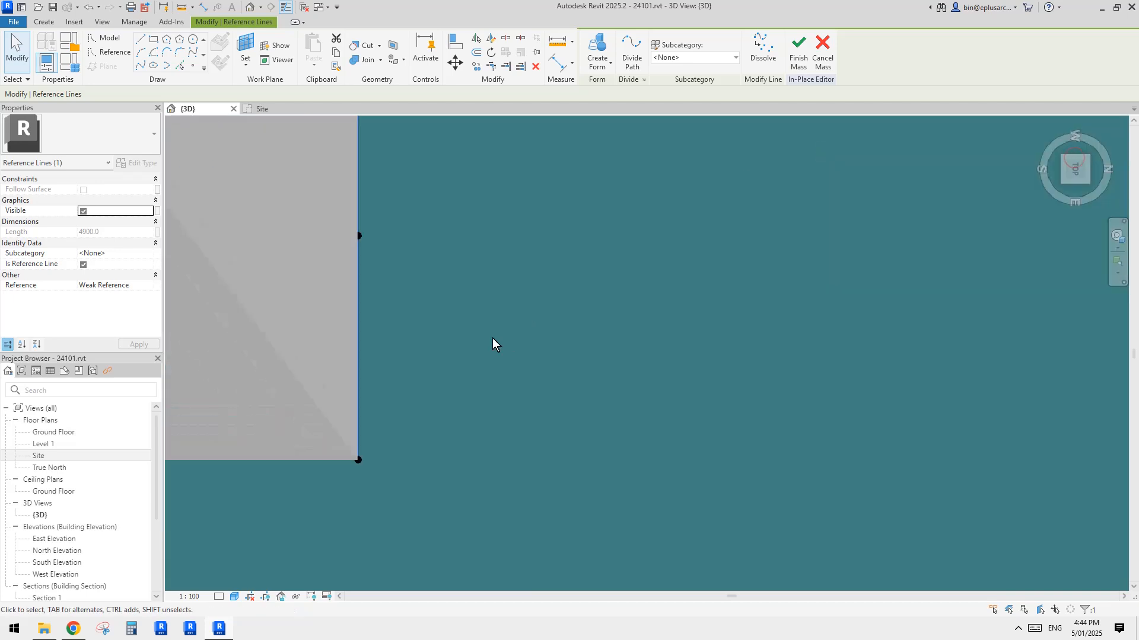
key("m")
key("v")
left_click(659, 164)
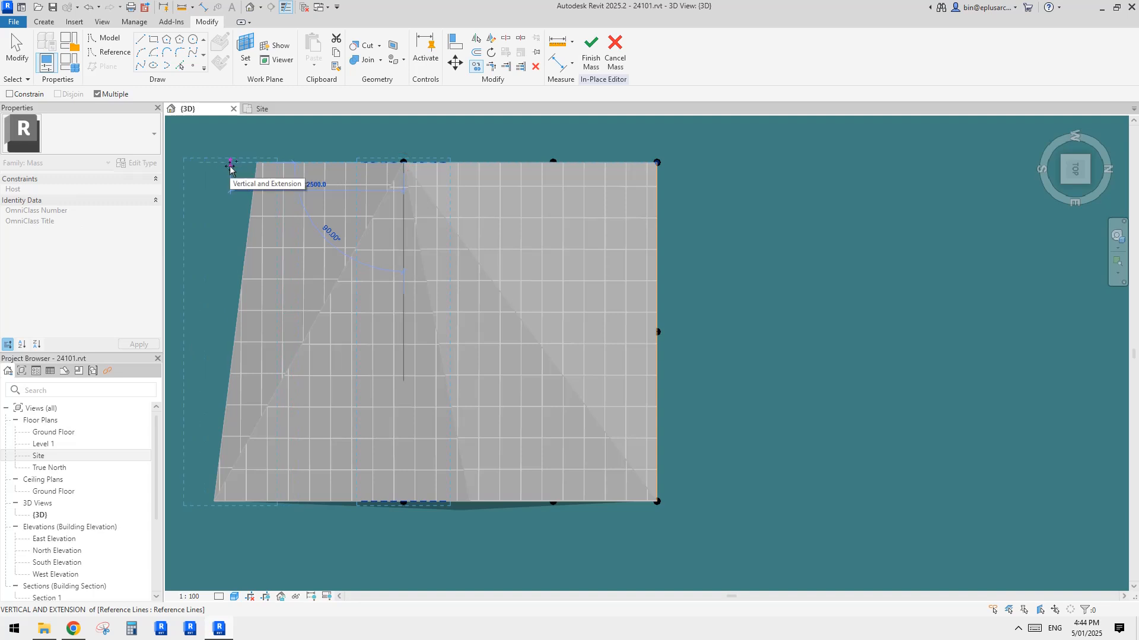
Select all four parallel reference lines and create a form surface through them
key("Escape")
left_click_drag(741, 254, 179, 228)
middle_click_drag(356, 206, 362, 205)
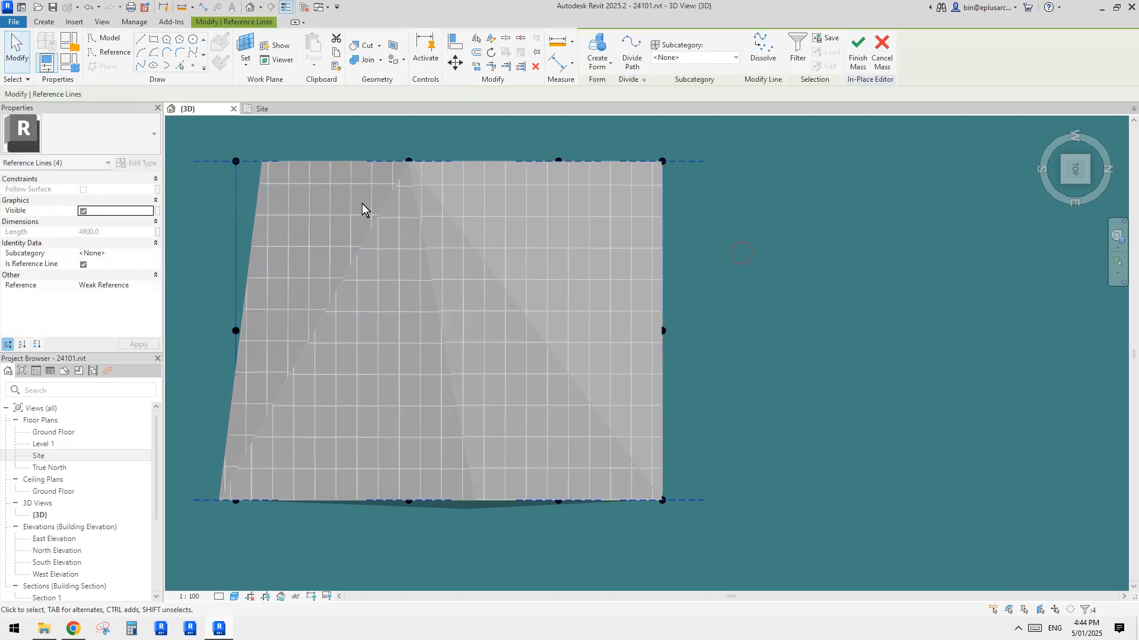
left_click(603, 64)
Raise the west-end point of the third line from the north to the floor's high fold vertex
middle_click_drag(615, 167, 740, 385, "shift")
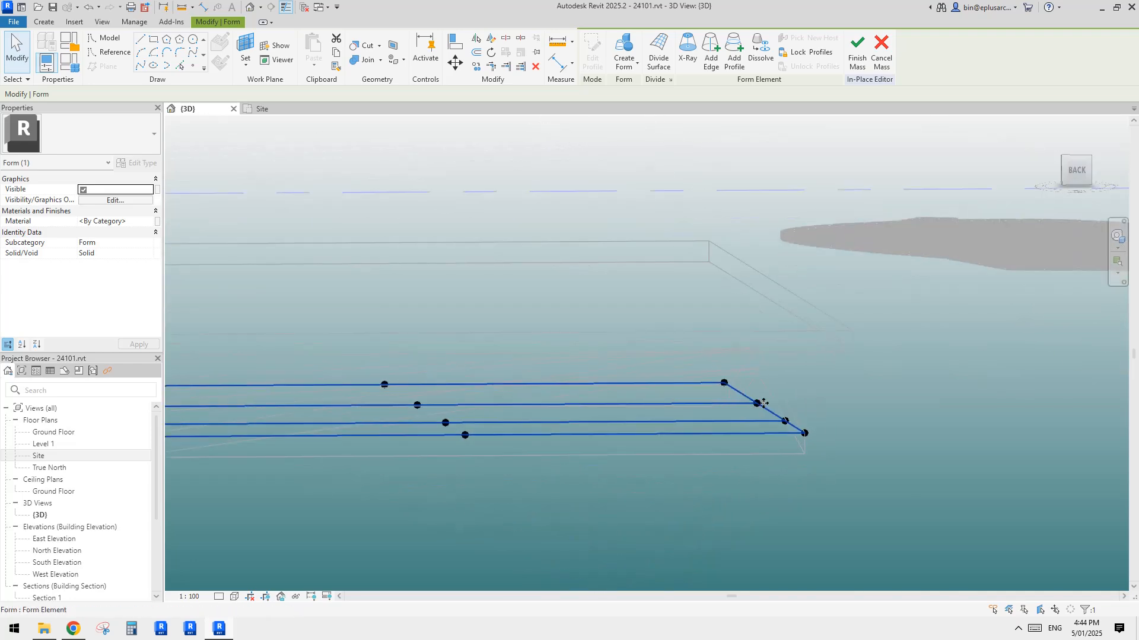
scroll(759, 404, "up", 1)
left_click(758, 404)
middle_click_drag(758, 404, 615, 380, "shift")
left_click_drag(762, 414, 760, 396)
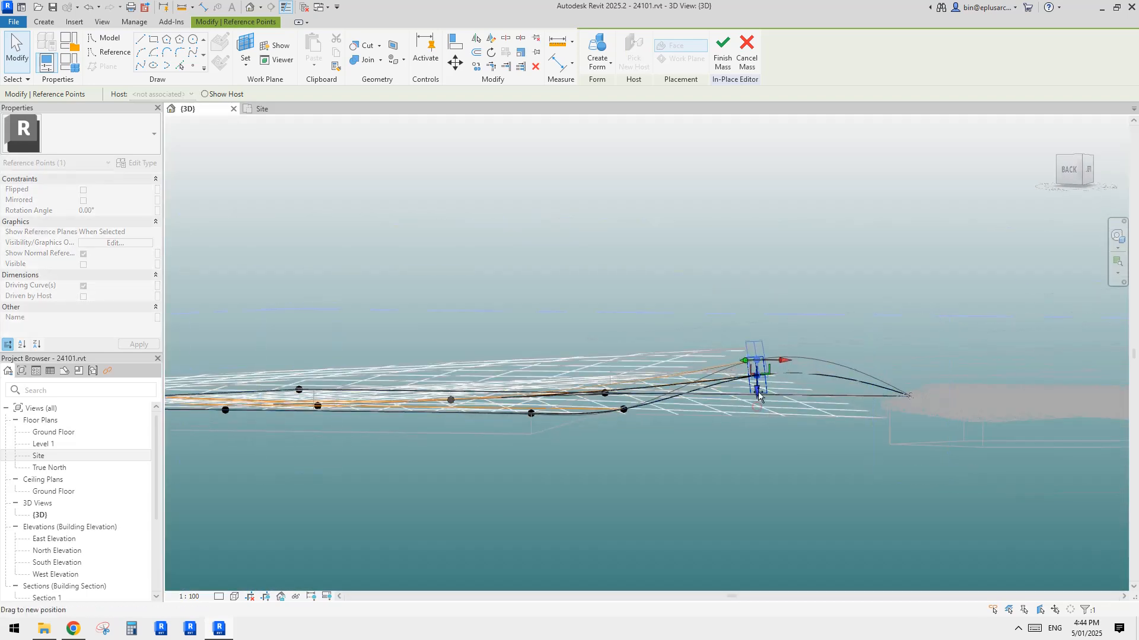
Raise the west-end point of the second line from the north to follow the floor's sloping west edge
left_click(624, 410)
scroll(622, 422, "up", 2)
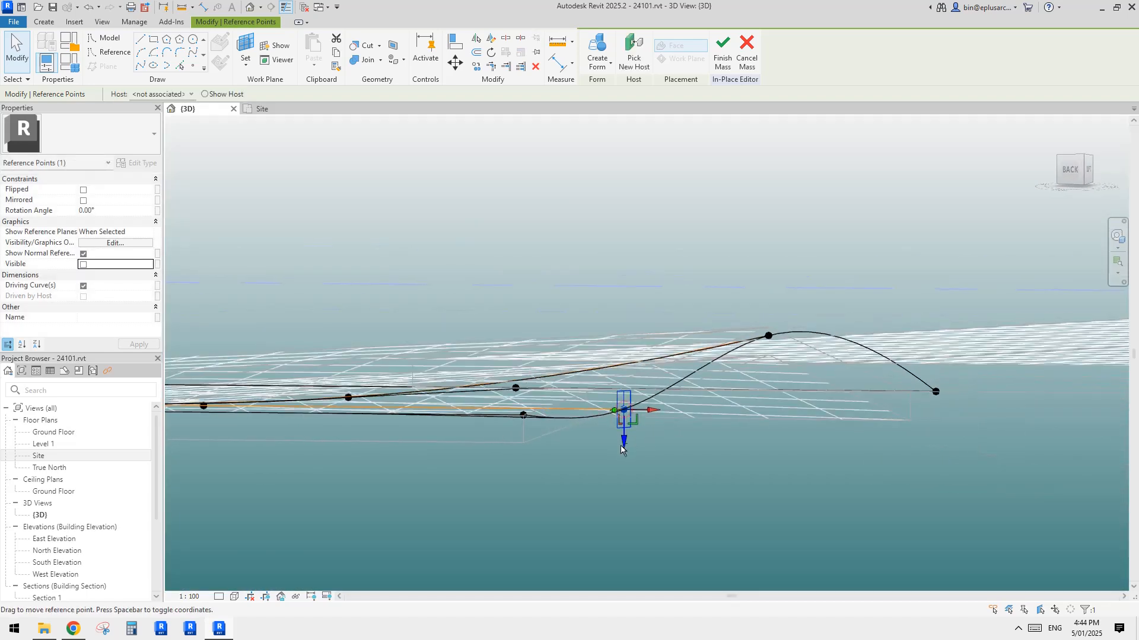
middle_click_drag(622, 430, 599, 385, "shift")
key("Escape")
Raise the middle points of the form's two intermediate lines to follow the folded floor
left_click(570, 394)
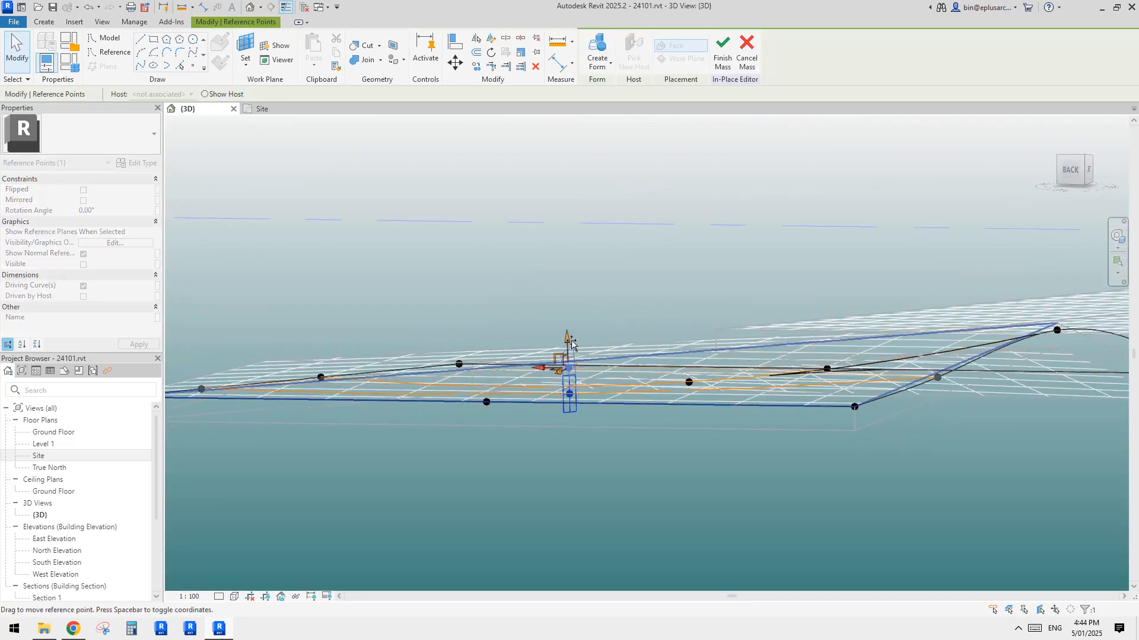
left_click_drag(698, 387, 688, 328)
middle_click_drag(688, 327, 895, 355, "shift")
key("Escape")
left_click(896, 355)
middle_click_drag(860, 417, 559, 528, "shift")
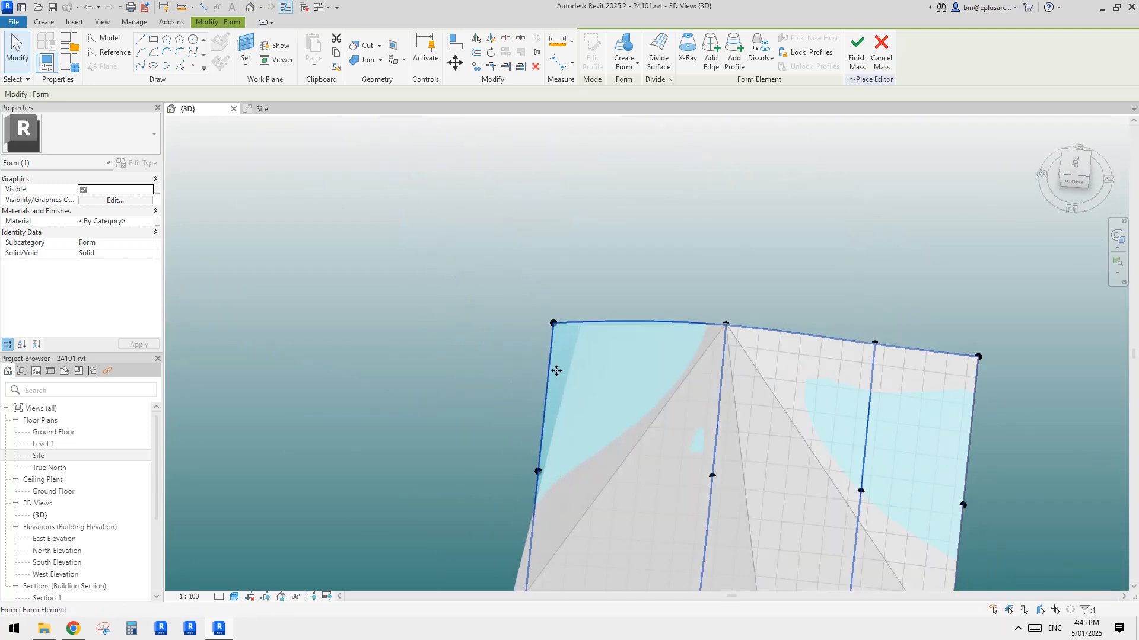
Reshape the form's south edge by moving its south-west corner reference point inward and adjusting the edge's middle reference point
left_click(507, 287)
left_click(552, 323)
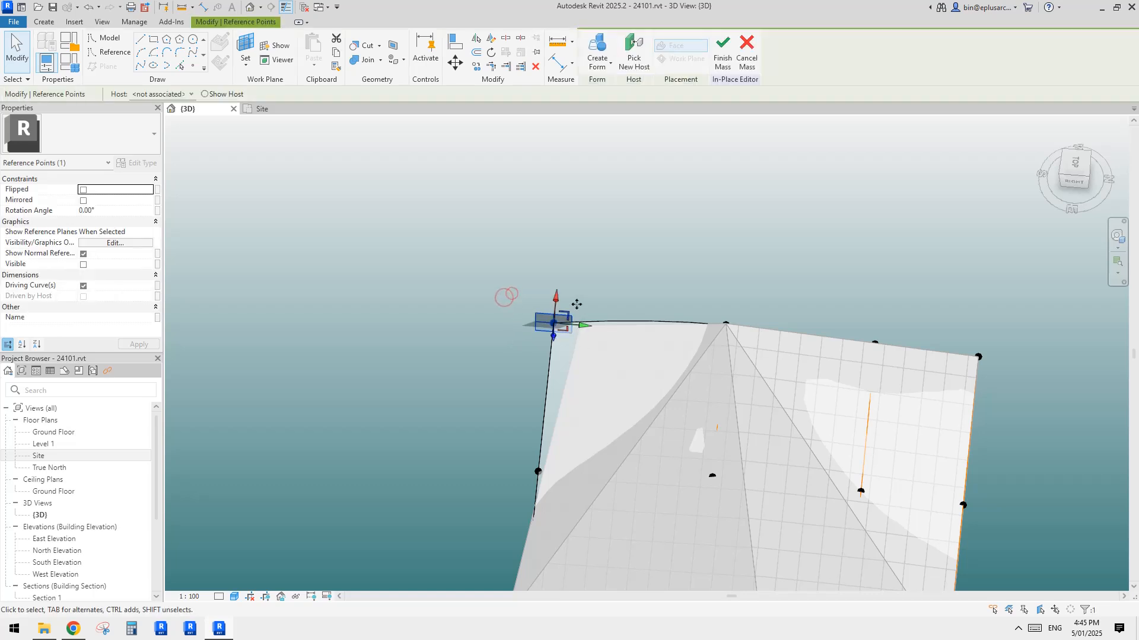
scroll(593, 332, "up", 3)
left_click_drag(583, 330, 614, 369)
middle_click_drag(614, 368, 555, 451, "shift")
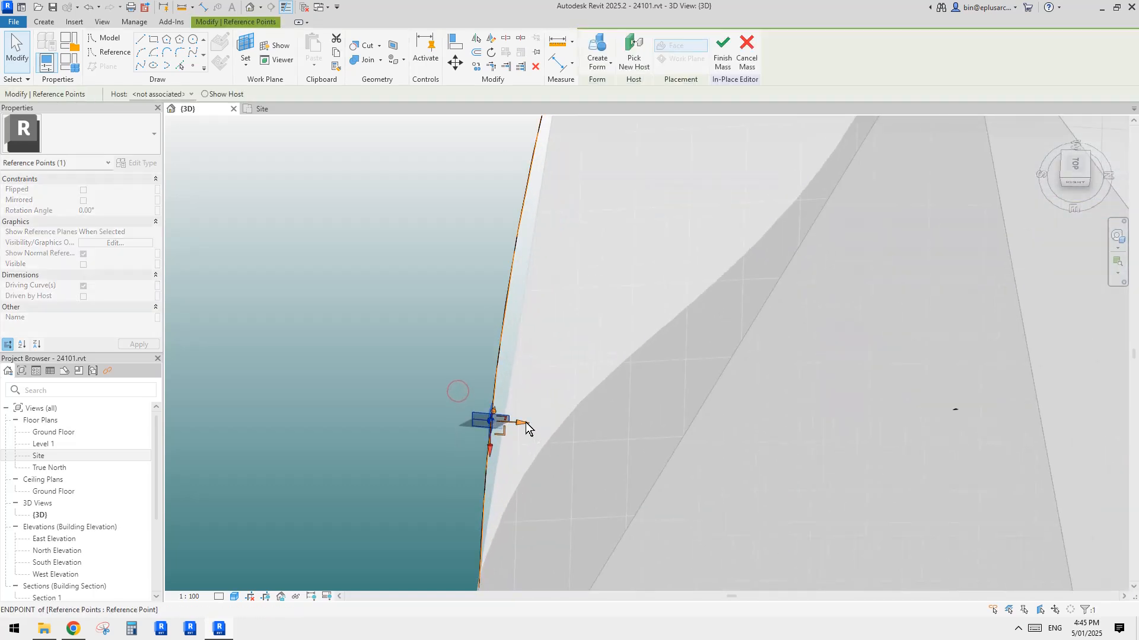
scroll(539, 425, "down", 6)
key("Escape")
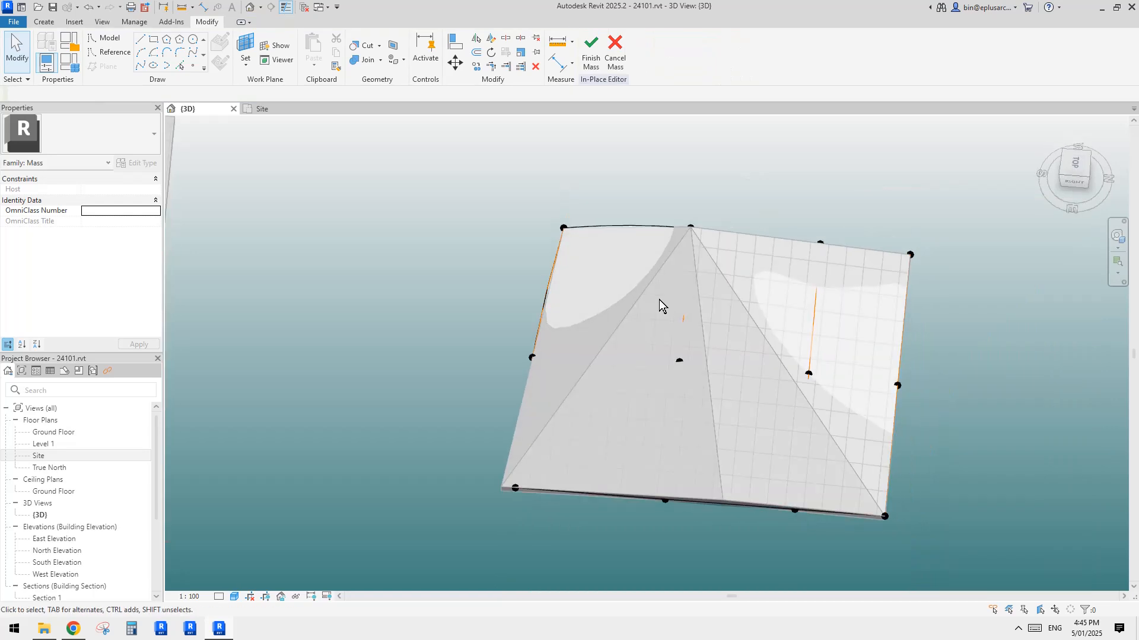
Temporarily isolate the curved surface form in the 3D view and divide its surface into a UV grid
left_click(802, 312)
middle_click_drag(802, 312, 724, 277, "shift")
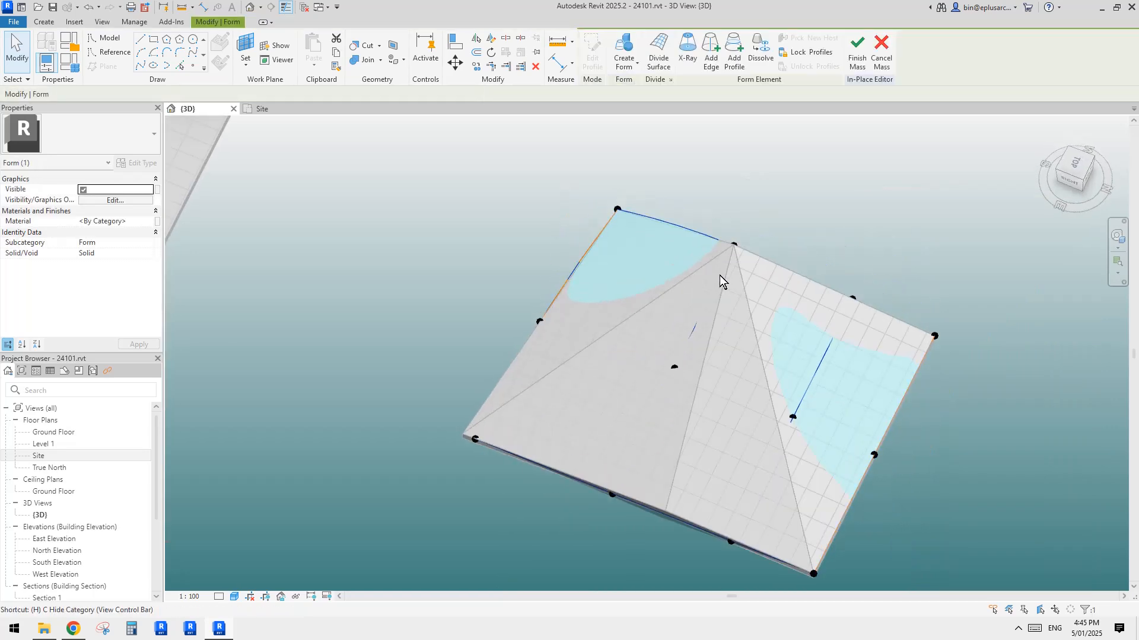
key("h")
key("i")
left_click(816, 387)
middle_click_drag(816, 387, 609, 313, "shift")
left_click(658, 53)
Set the divided surface's U Grid to a Fixed Distance of 455 and its V Grid to a Fixed Distance of 305
left_click(137, 220)
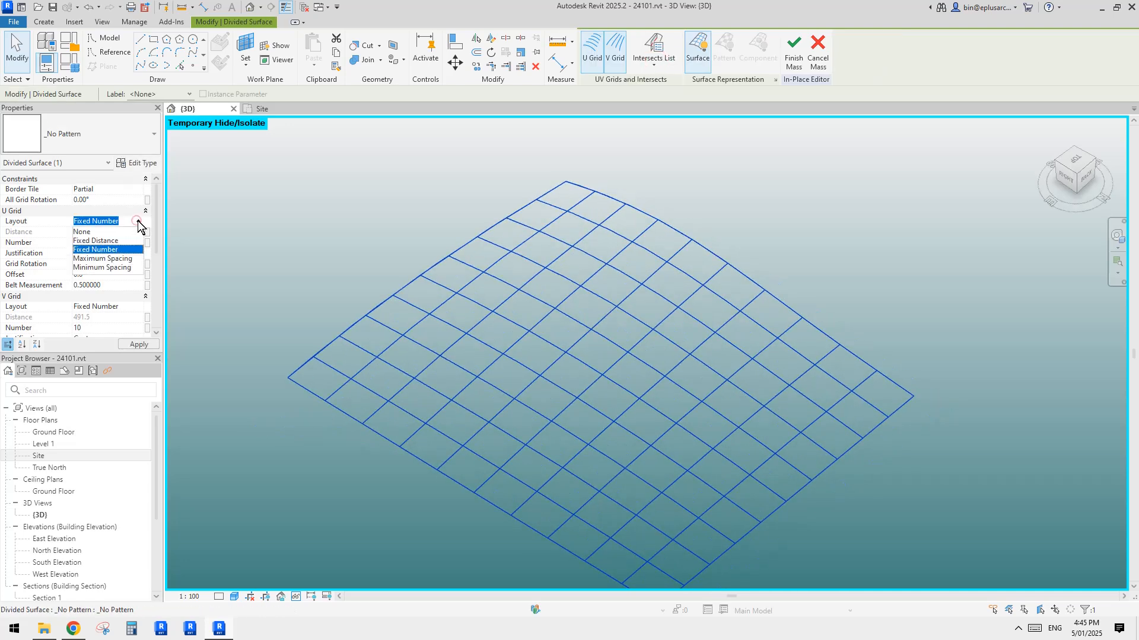
left_click(107, 240)
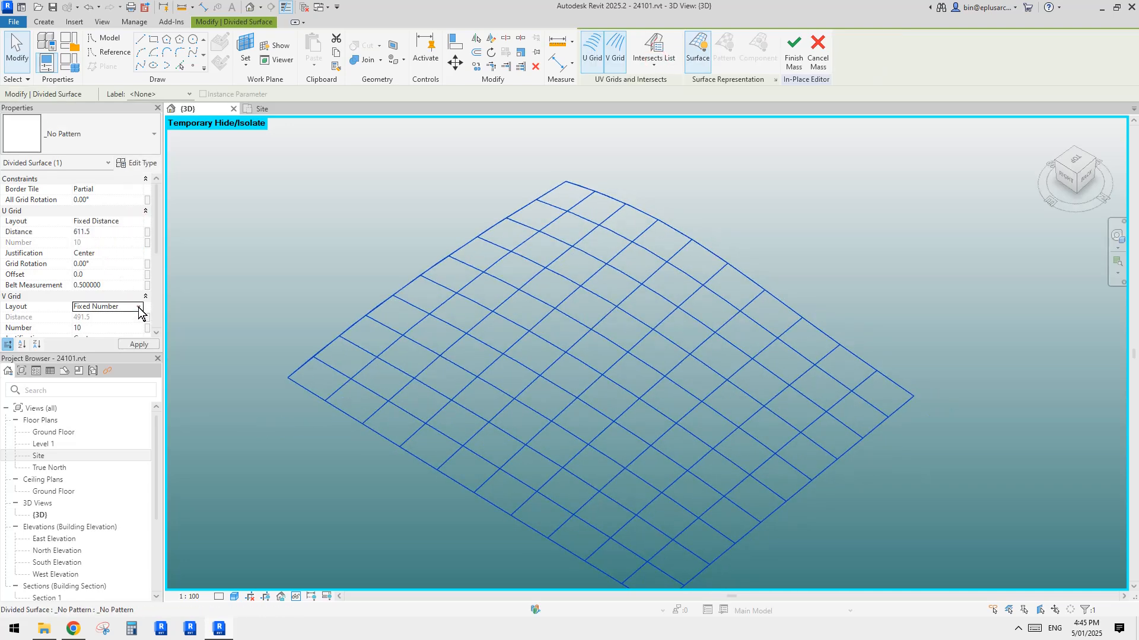
left_click(139, 306)
left_click(106, 326)
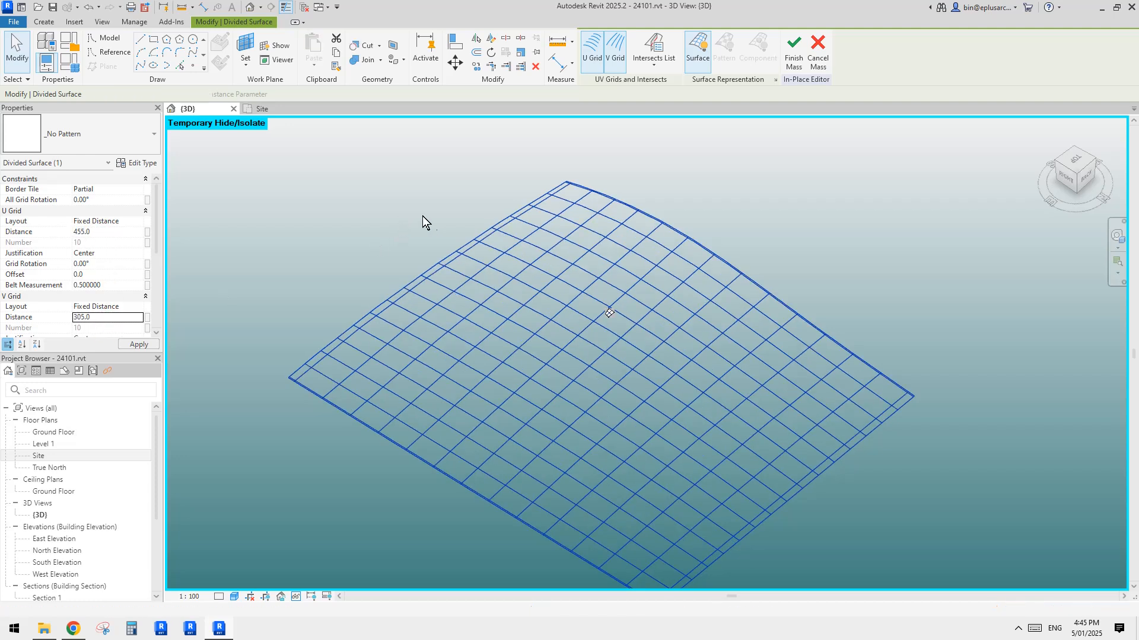
middle_click_drag(633, 355, 638, 391, "shift")
scroll(615, 350, "down", 1)
middle_click_drag(612, 347, 599, 320)
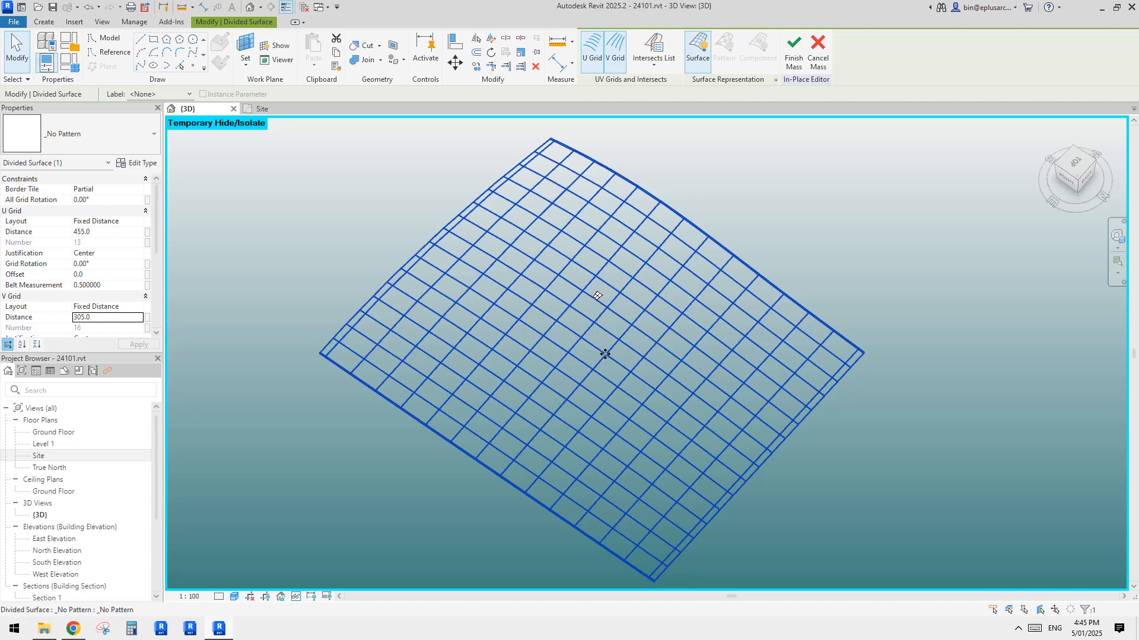
Apply the Family2 rectangle component to the divided surface and reset the temporary isolation
left_click(112, 135)
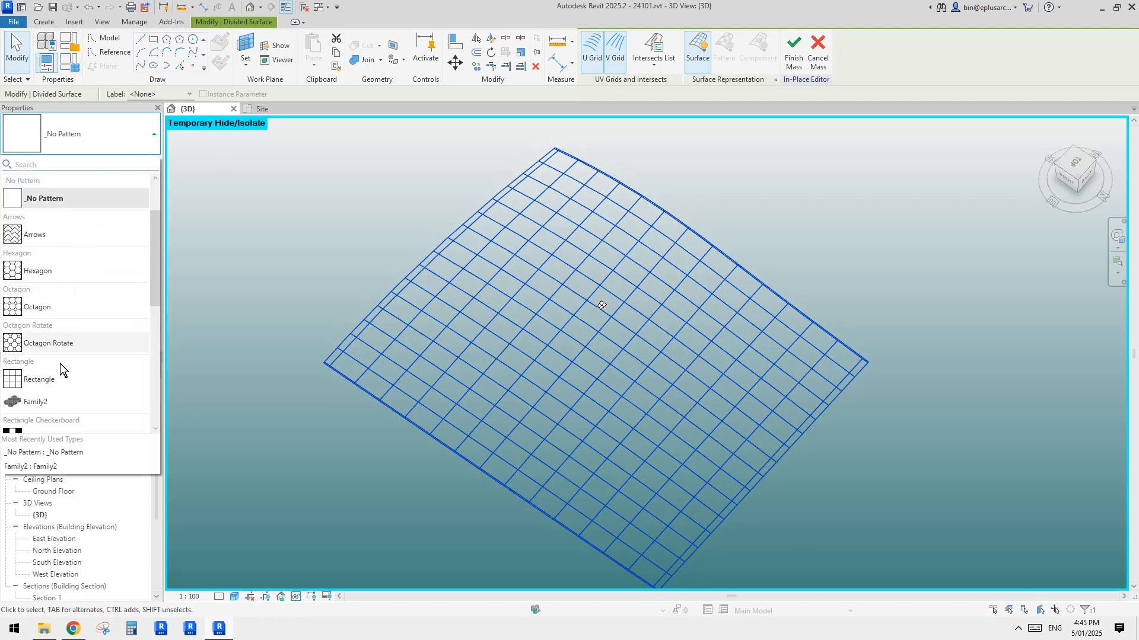
left_click(51, 400)
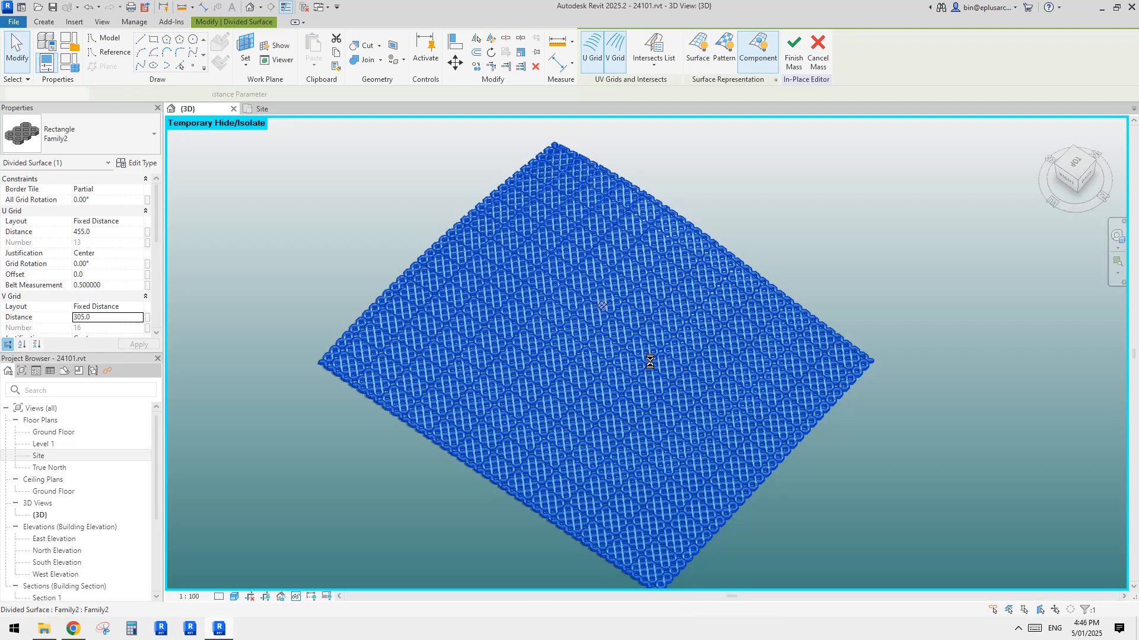
middle_click_drag(650, 362, 788, 359, "shift")
scroll(840, 301, "up", 5)
key("h")
key("r")
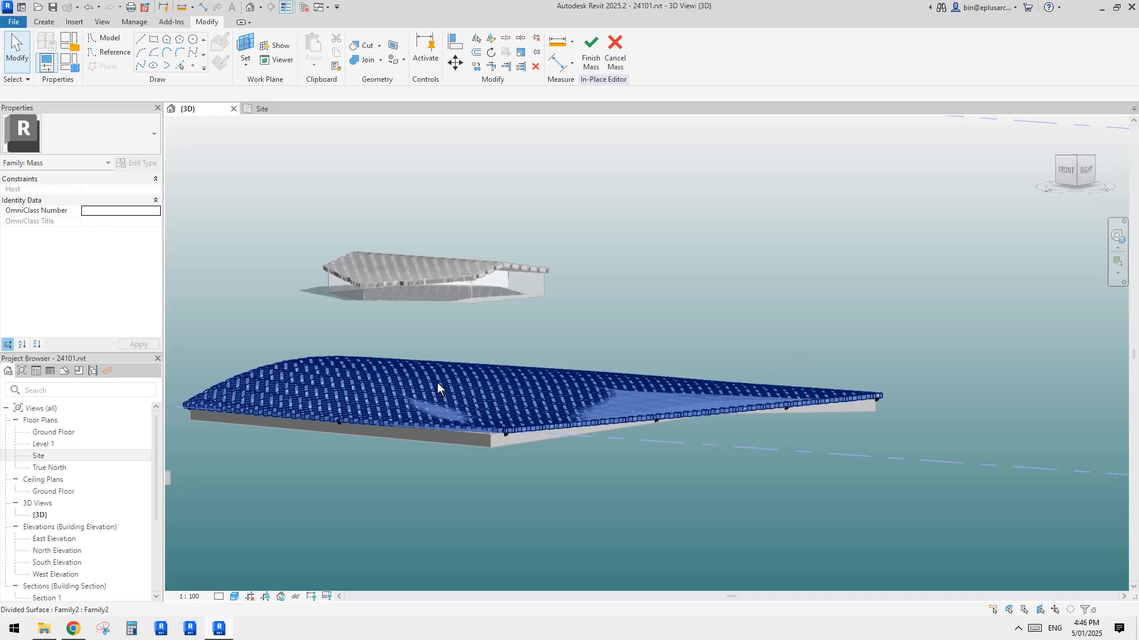
Examine the Family2 tiles on the curved surface from several angles, checking the tile shapes along the edges and where the form beneath protrudes
left_click(440, 383)
middle_click_drag(553, 379, 742, 385)
scroll(720, 386, "up", 2)
middle_click_drag(772, 437, 529, 236, "shift")
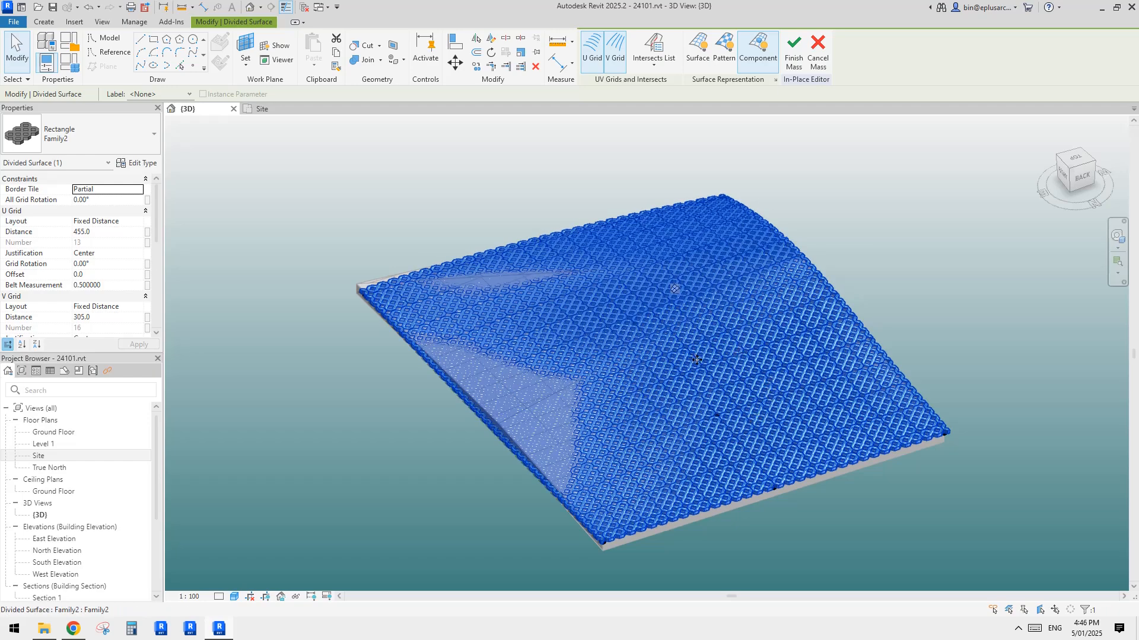
middle_click_drag(745, 418, 782, 396, "shift")
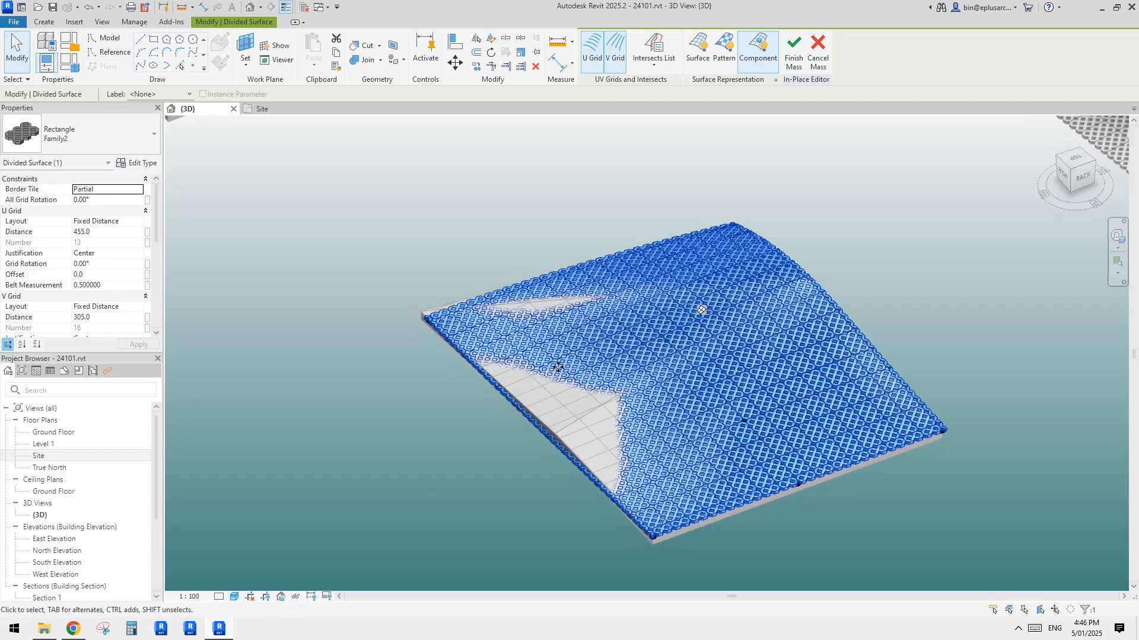
middle_click_drag(650, 318, 724, 373, "shift")
scroll(724, 374, "up", 5)
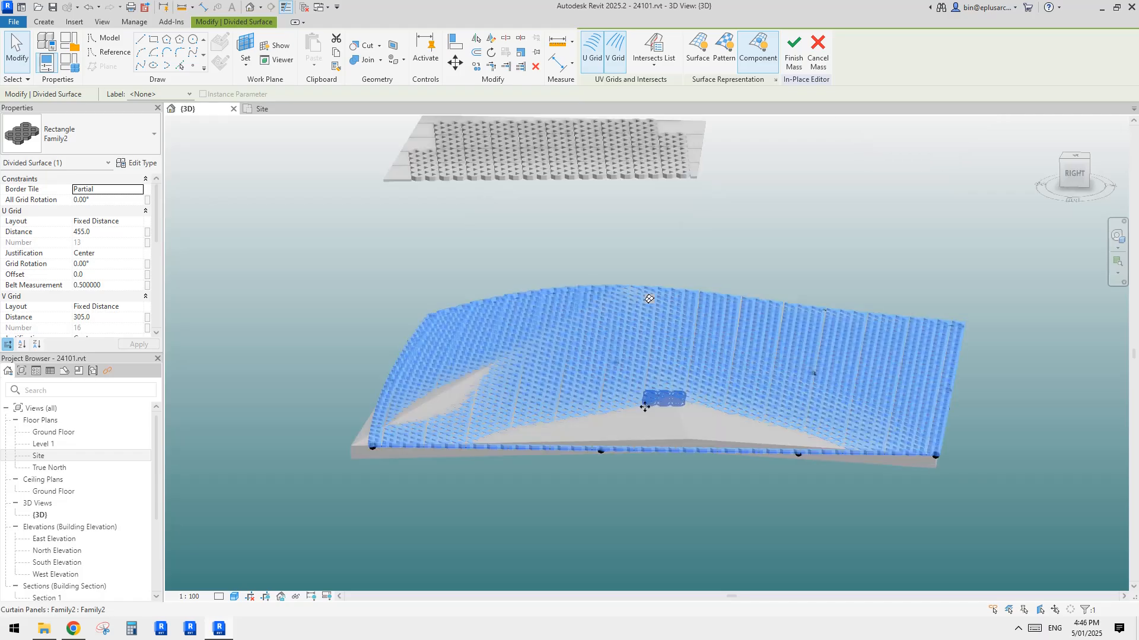
scroll(747, 437, "up", 4)
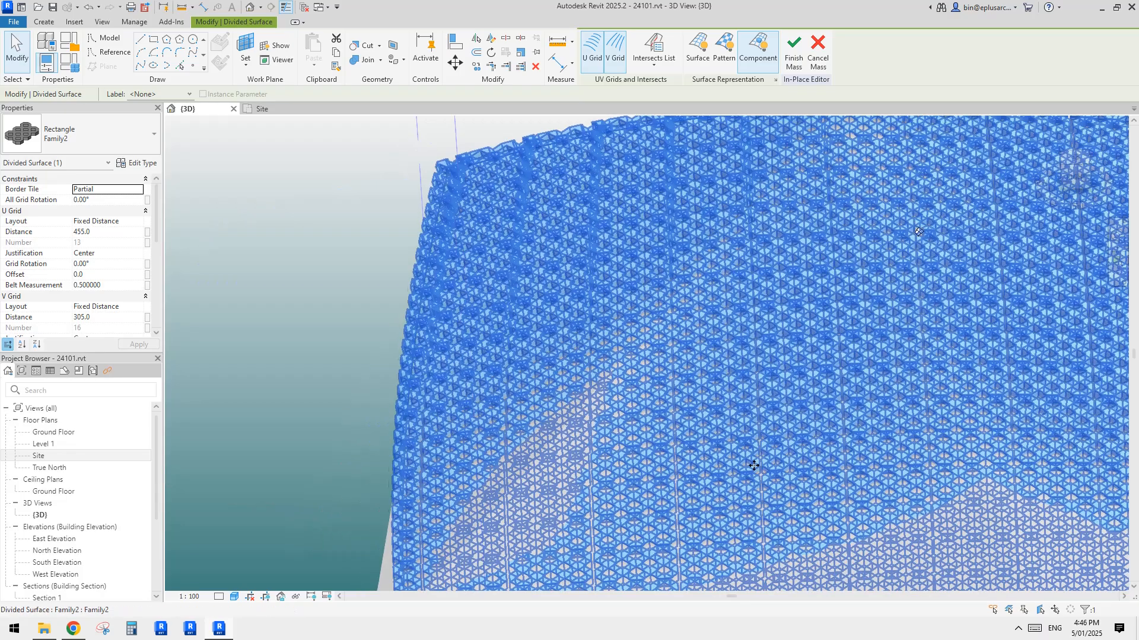
scroll(756, 432, "down", 5)
scroll(736, 202, "up", 6)
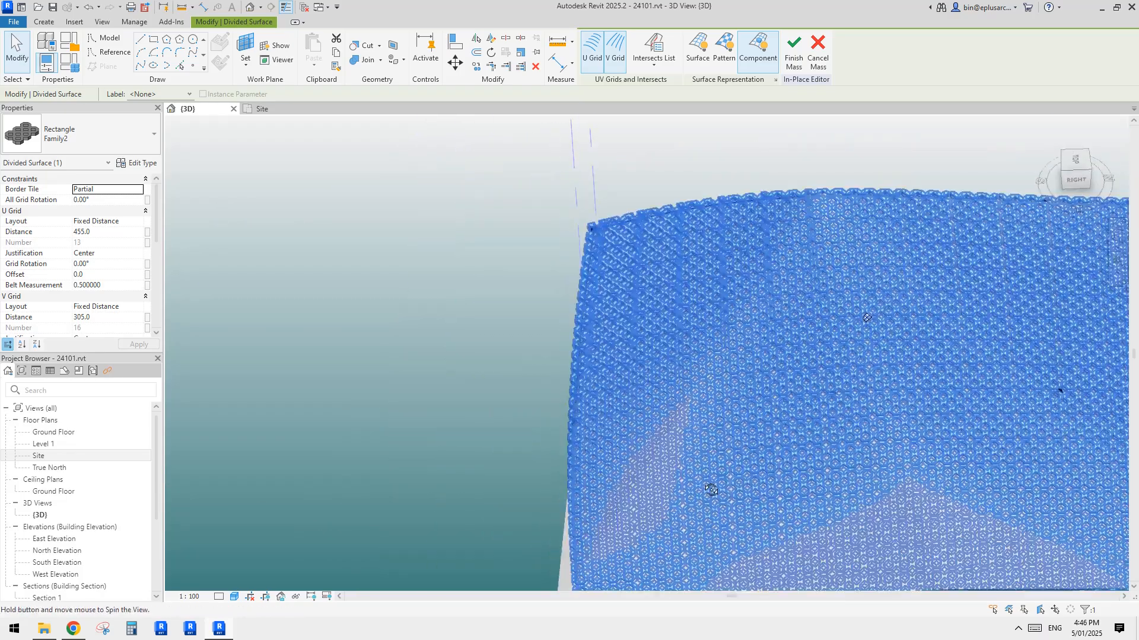
scroll(735, 202, "down", 2)
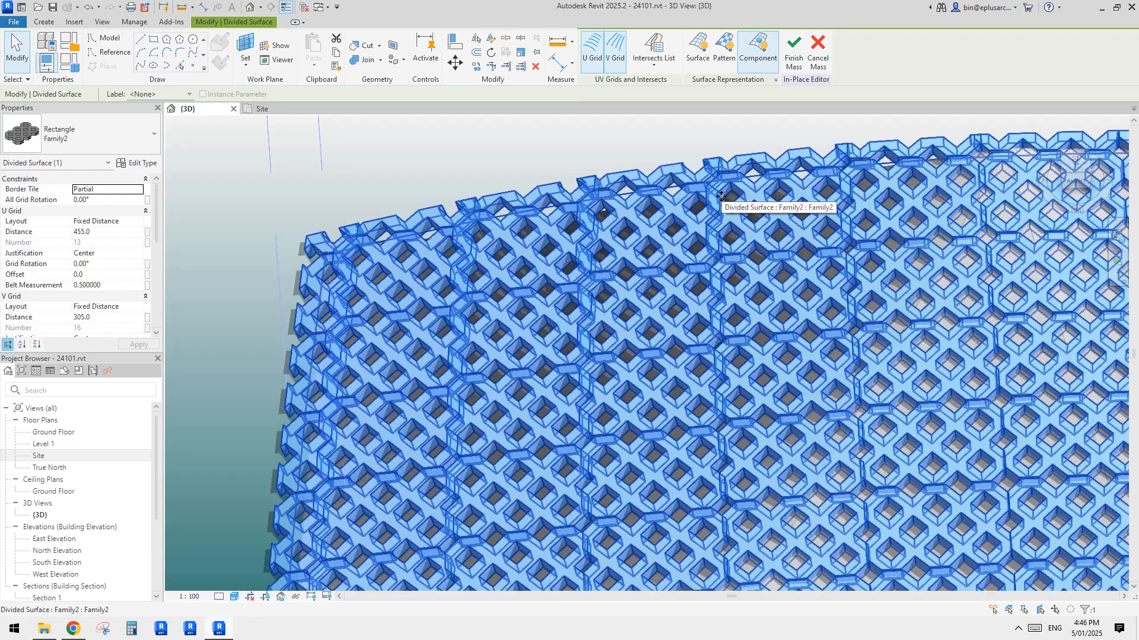
middle_click_drag(736, 202, 625, 421, "shift")
scroll(676, 291, "down", 3)
scroll(652, 403, "up", 4)
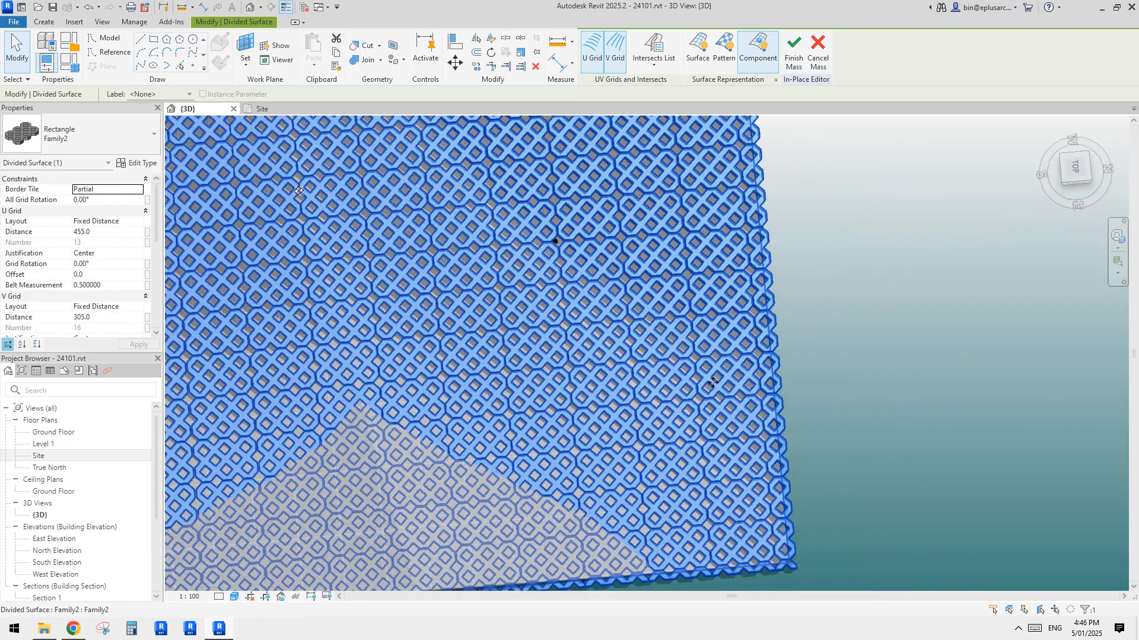
middle_click_drag(681, 463, 605, 225, "shift")
scroll(657, 245, "down", 3)
scroll(605, 224, "down", 1)
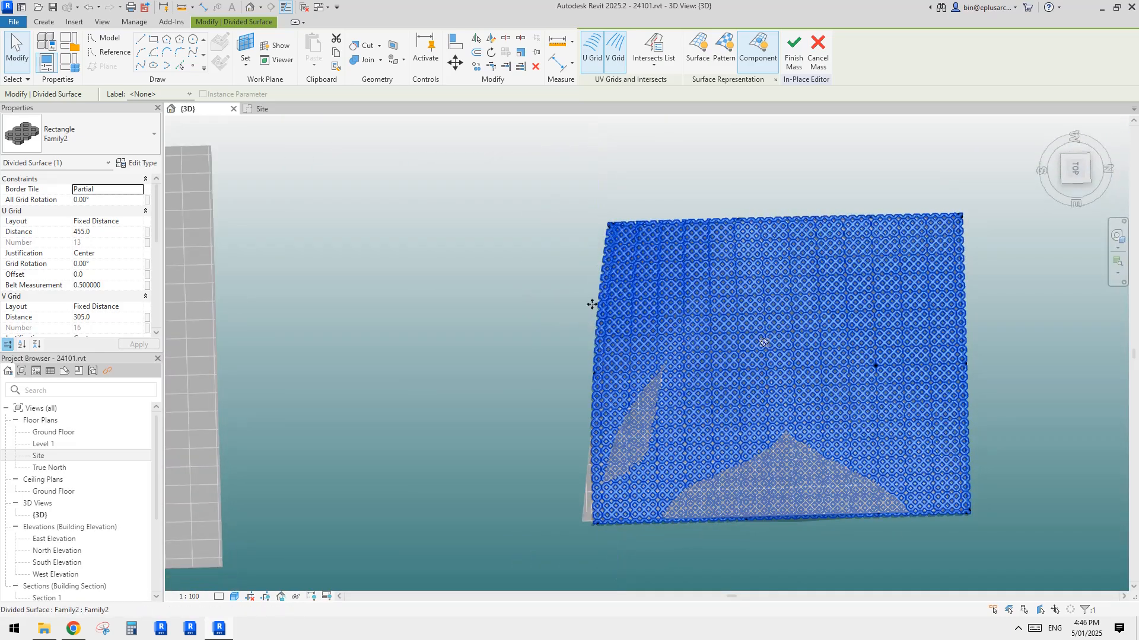
Orient the 3D view to the top and change the divided surface's type to the plain Rectangle pattern
middle_click_drag(599, 369, 1067, 179, "shift")
left_click(1075, 170)
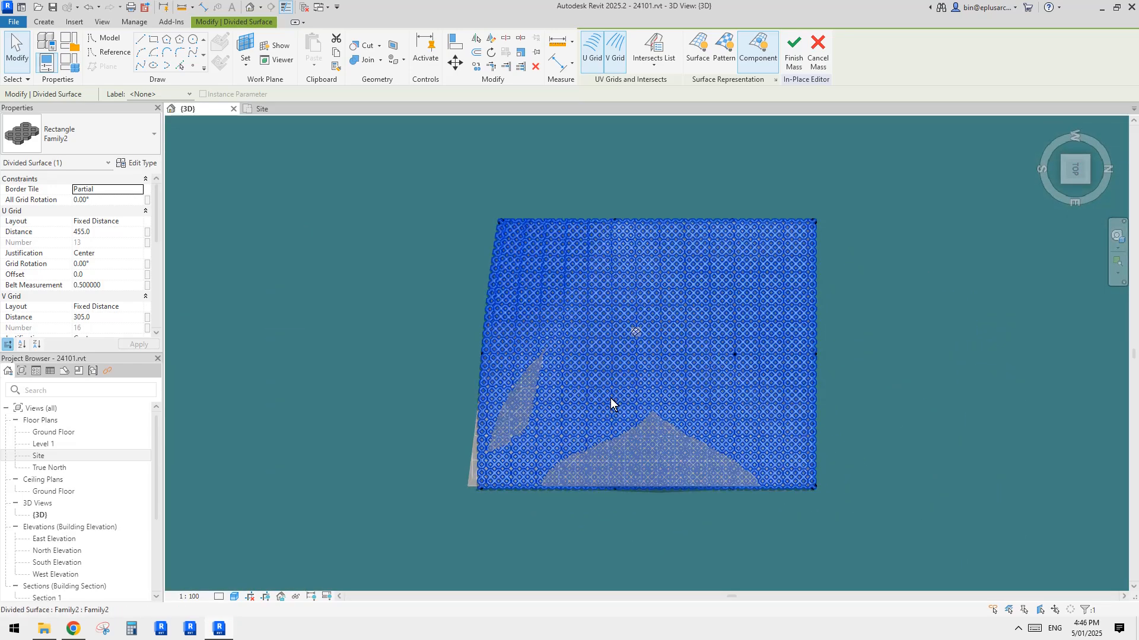
scroll(571, 373, "up", 2)
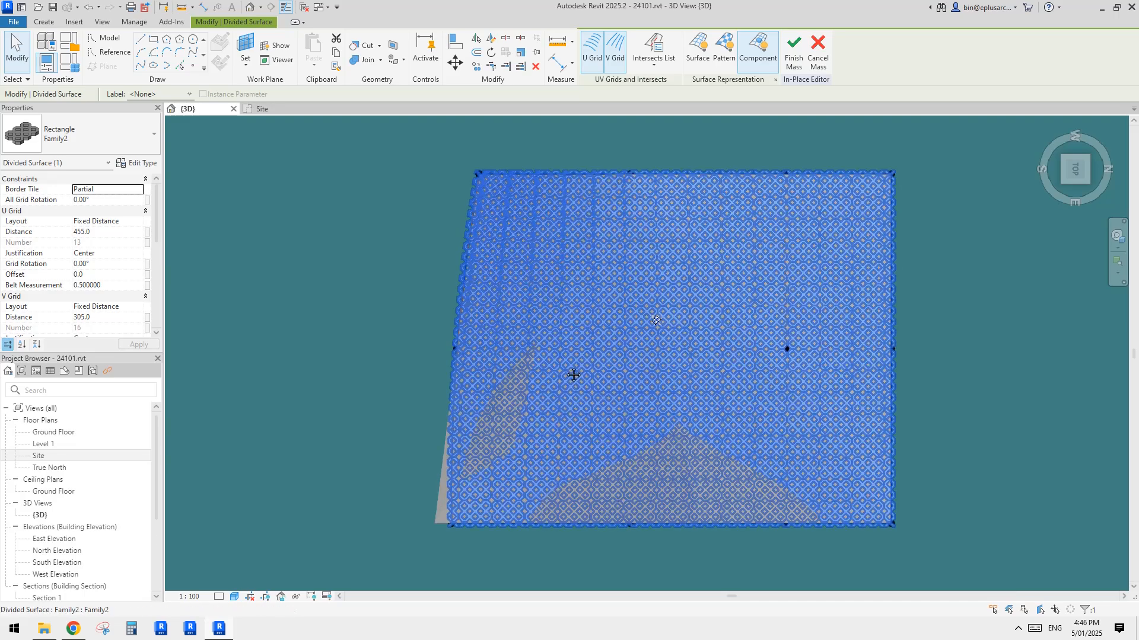
key("Escape")
middle_click_drag(540, 370, 591, 385)
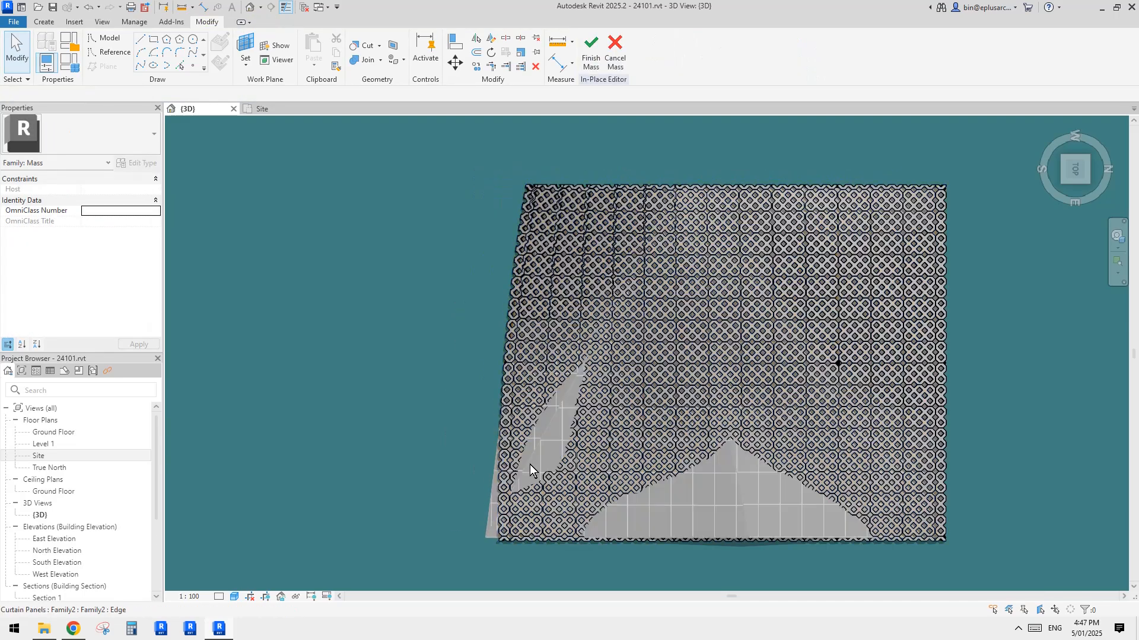
left_click(487, 518)
left_click(698, 517)
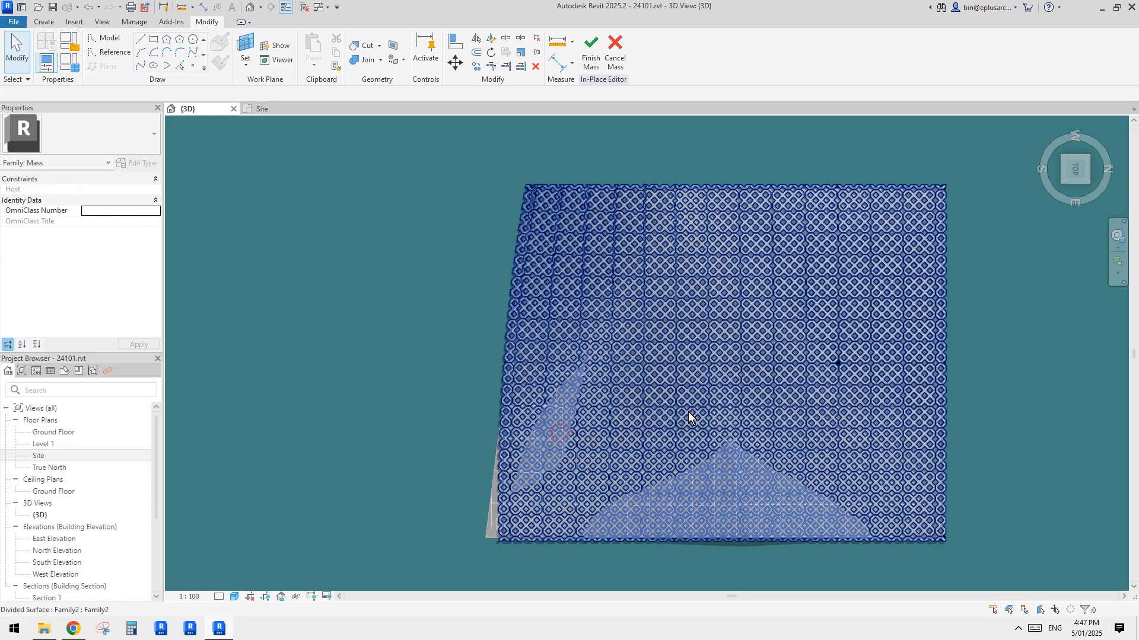
left_click(717, 360)
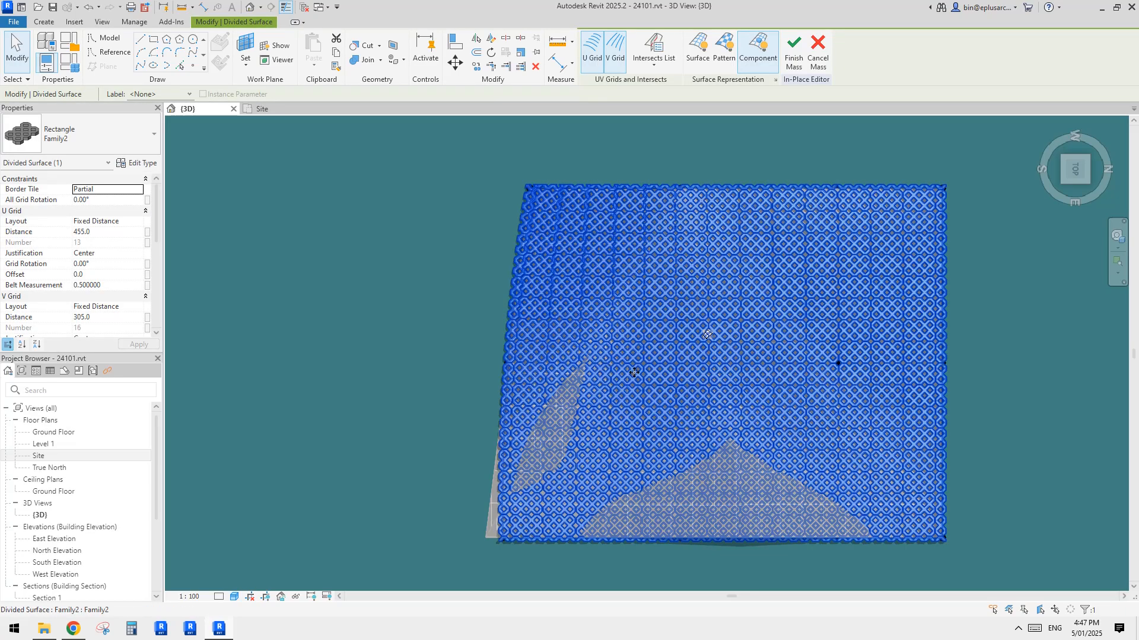
middle_click_drag(633, 373, 596, 376)
middle_click_drag(660, 119, 701, 89)
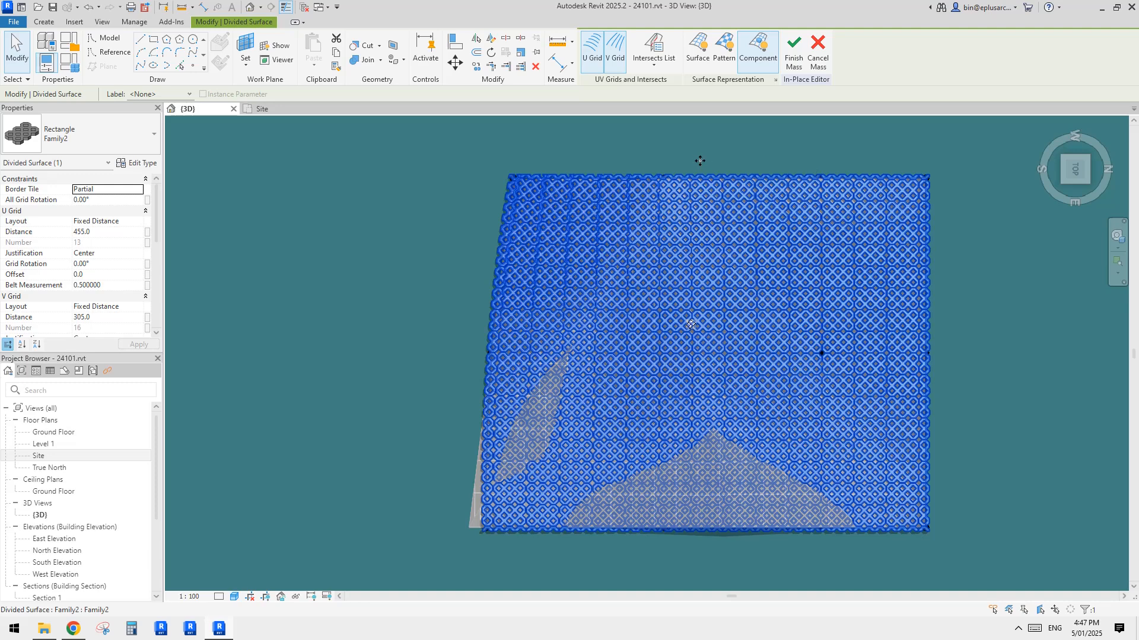
left_click(140, 137)
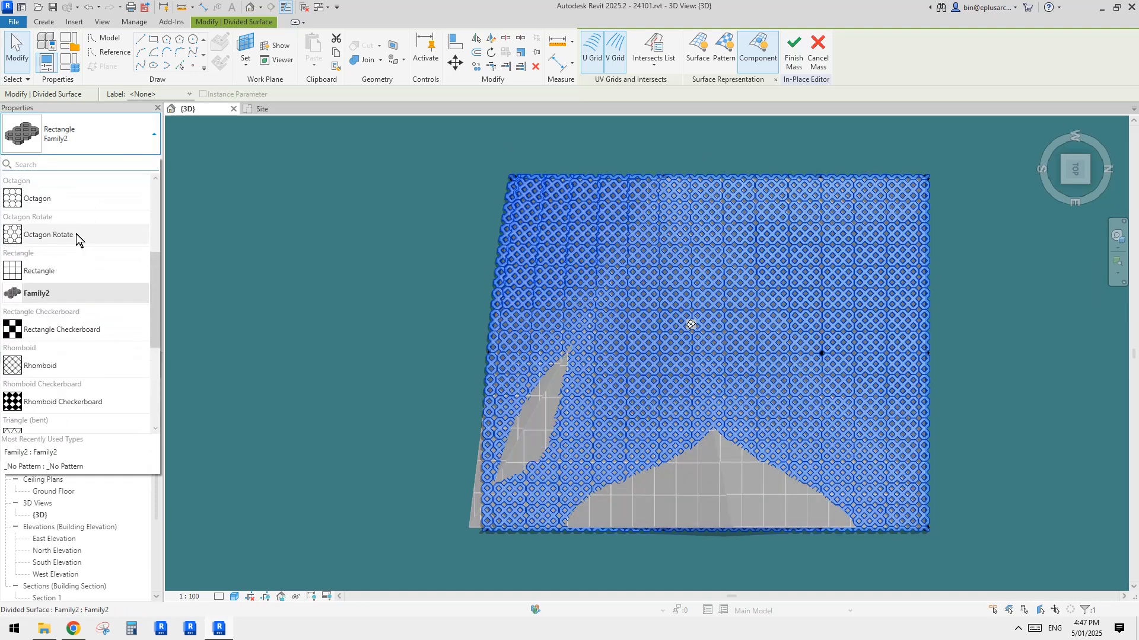
left_click(30, 270)
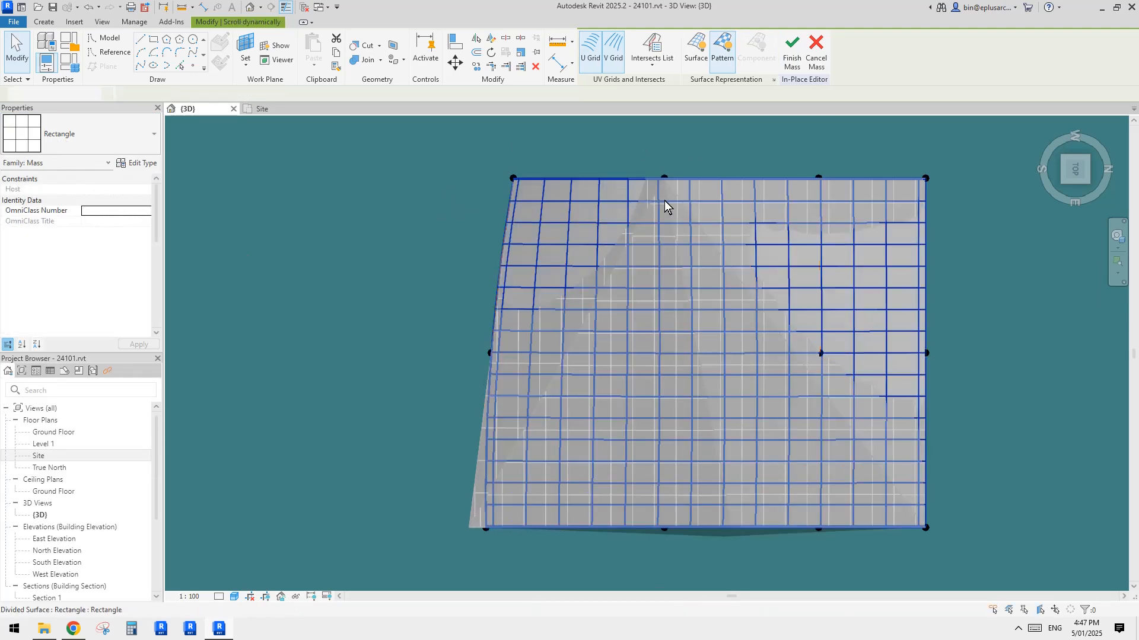
Move the middle reference point on the divided surface's south edge slightly outward, toward the south
left_click(803, 259)
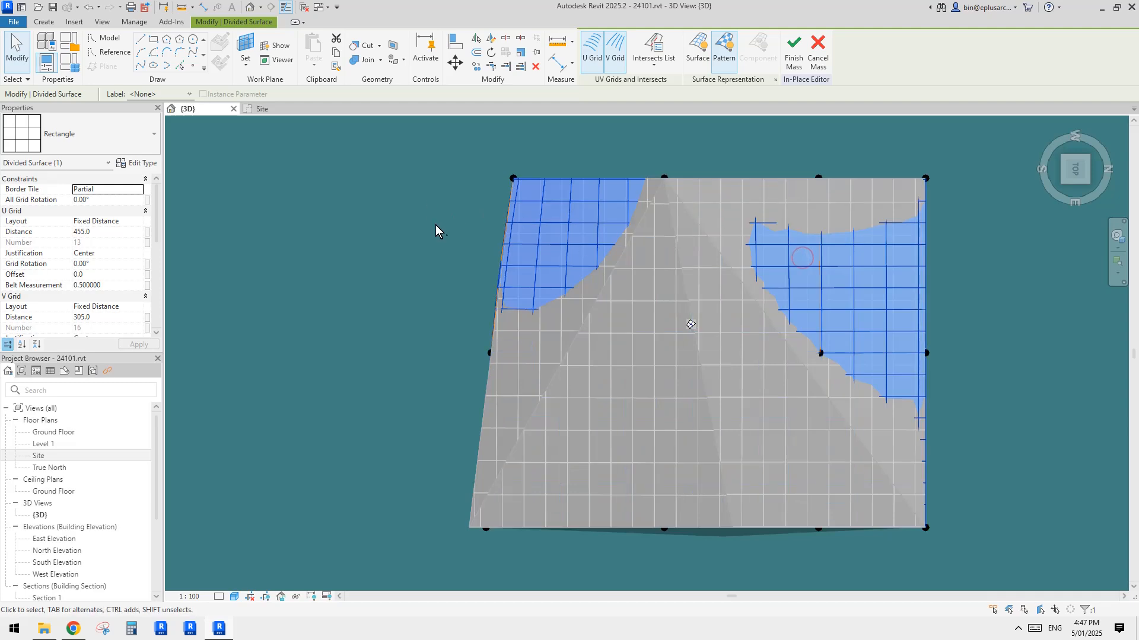
scroll(567, 198, "up", 2)
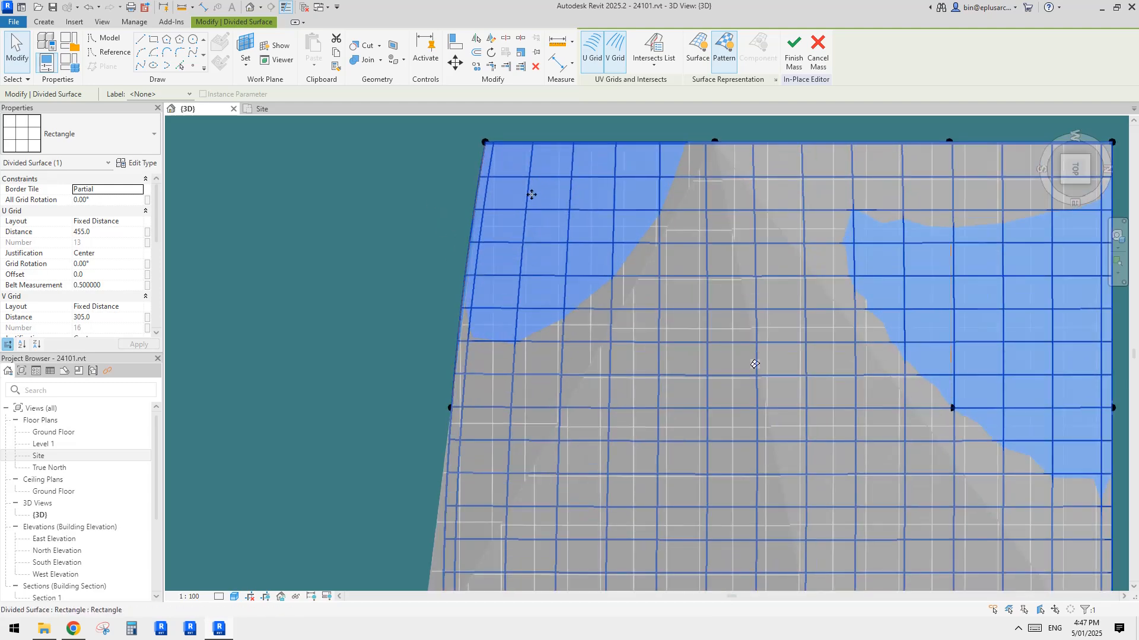
scroll(534, 249, "down", 2)
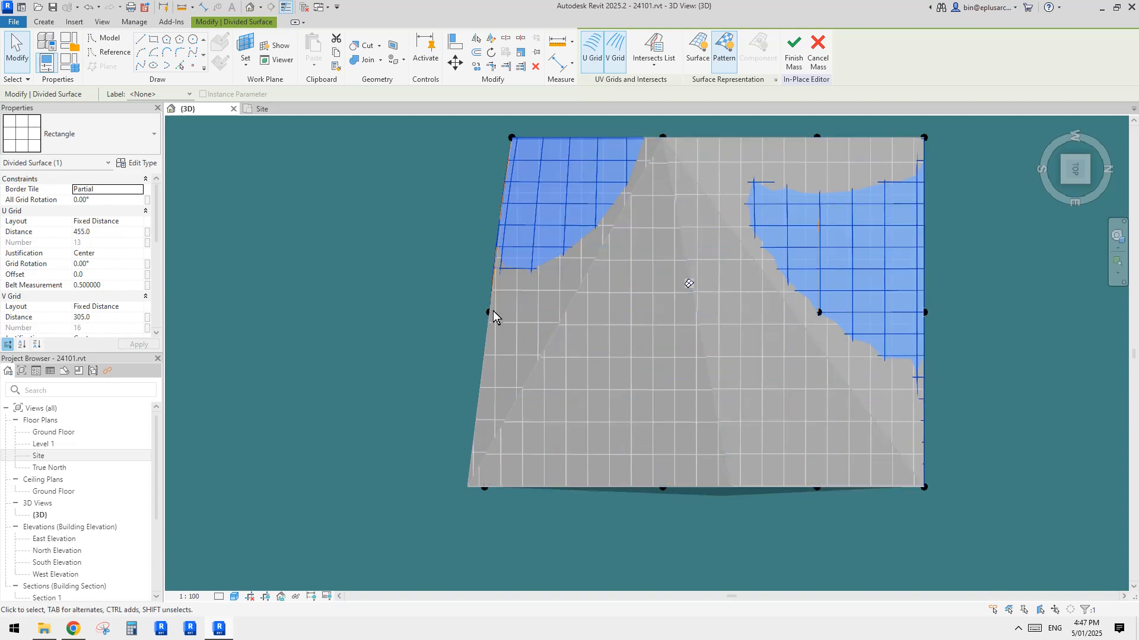
middle_click_drag(489, 285, 490, 315)
scroll(486, 302, "up", 1)
scroll(485, 304, "down", 1)
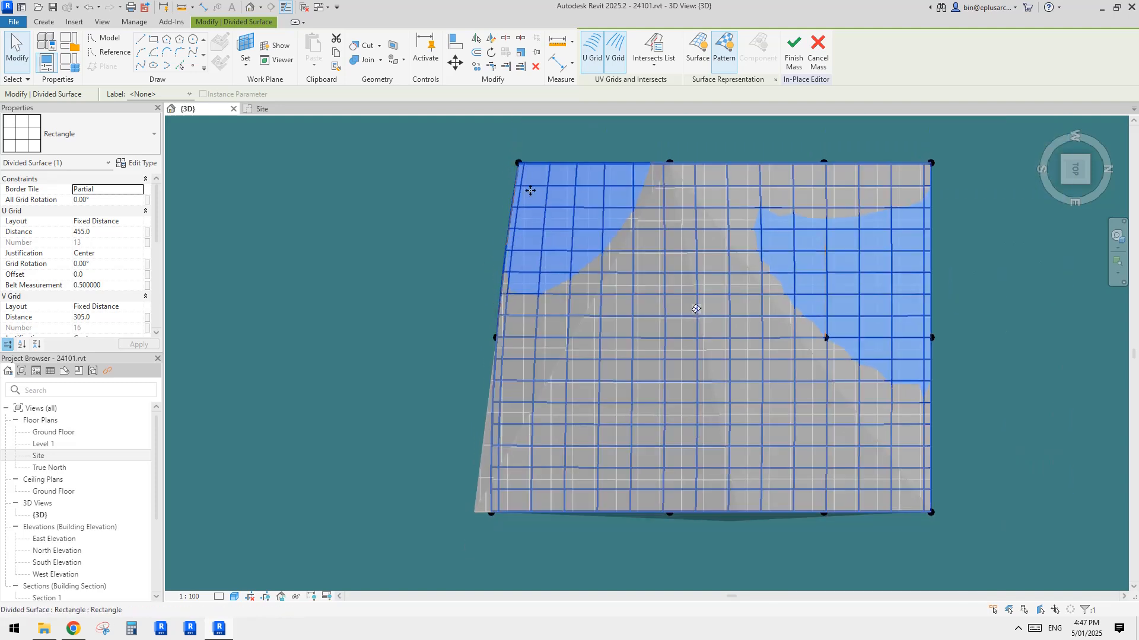
left_click(494, 337)
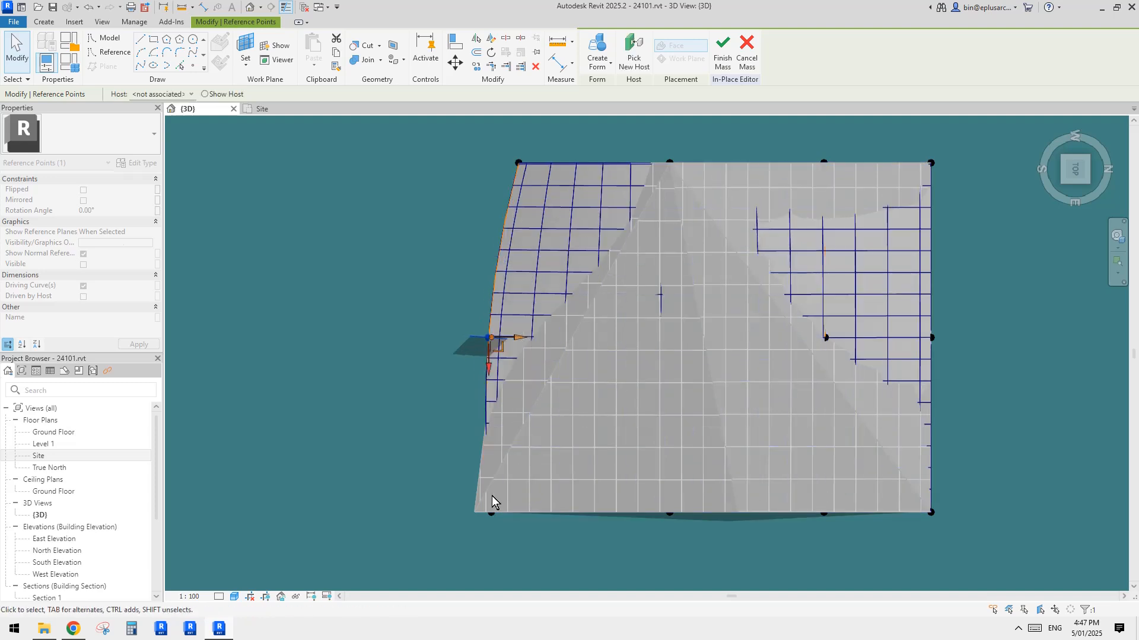
Move the surface's south-west corner reference point south to straighten the south edge, and pull it west beyond the west edge
middle_click_drag(518, 197, 525, 236)
left_click_drag(502, 189, 530, 202)
middle_click_drag(539, 346, 560, 294)
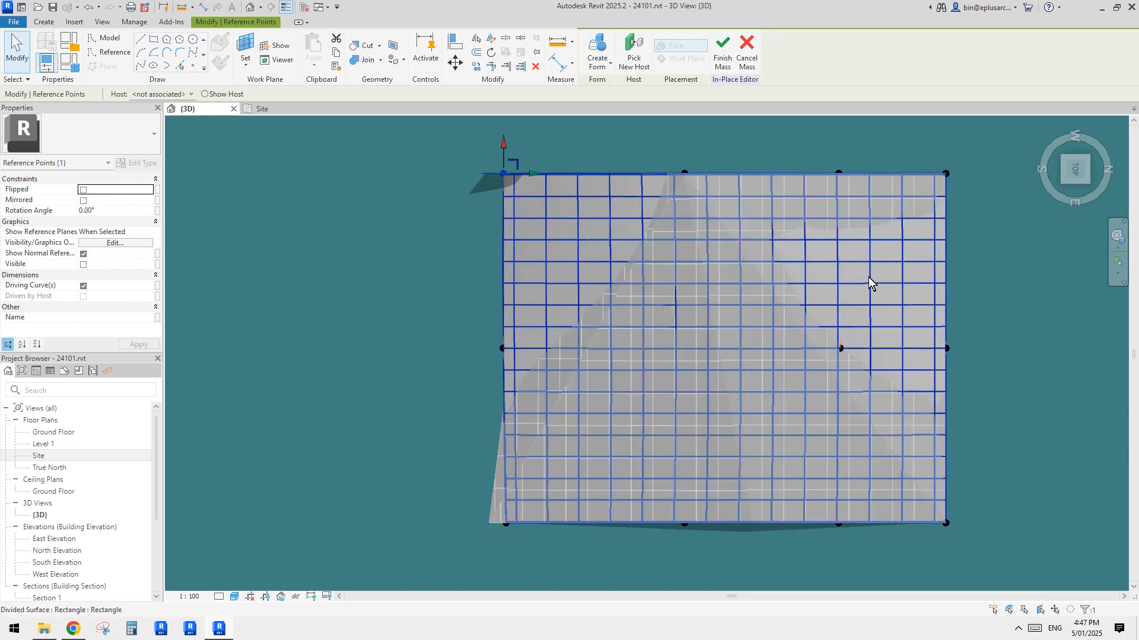
scroll(674, 269, "down", 1)
middle_click_drag(560, 172, 568, 220)
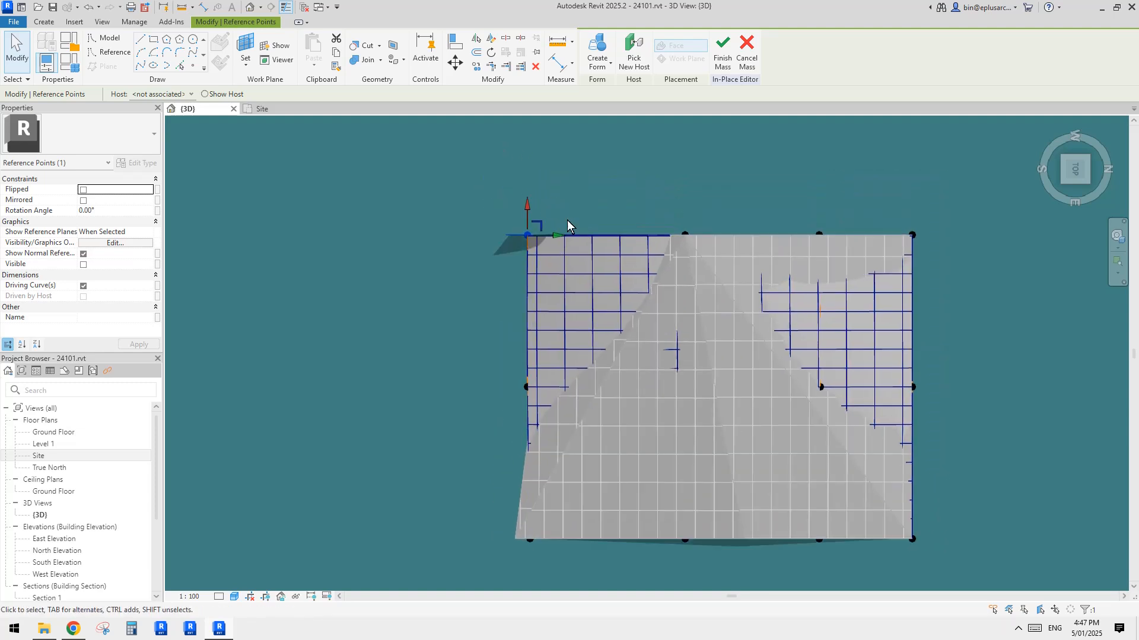
left_click_drag(527, 200, 527, 177)
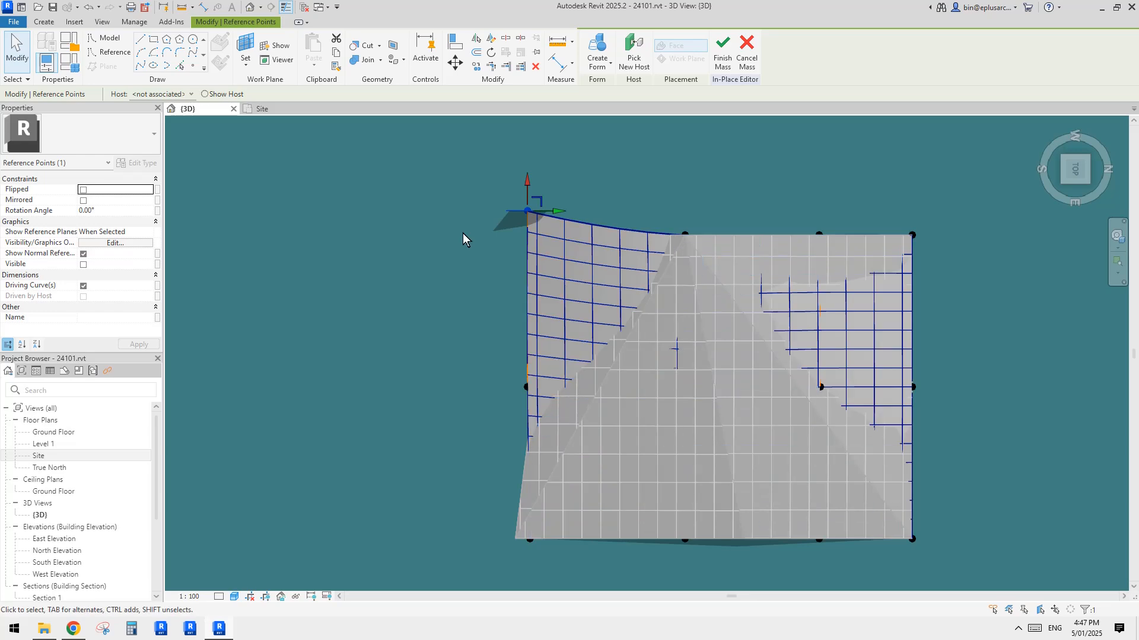
Try bulging the surface's west edge by pulling its reference point beside the south-west corner outward to the west, and return it to the edge line
left_click_drag(657, 200, 711, 248)
middle_click_drag(711, 248, 712, 251)
left_click(676, 198)
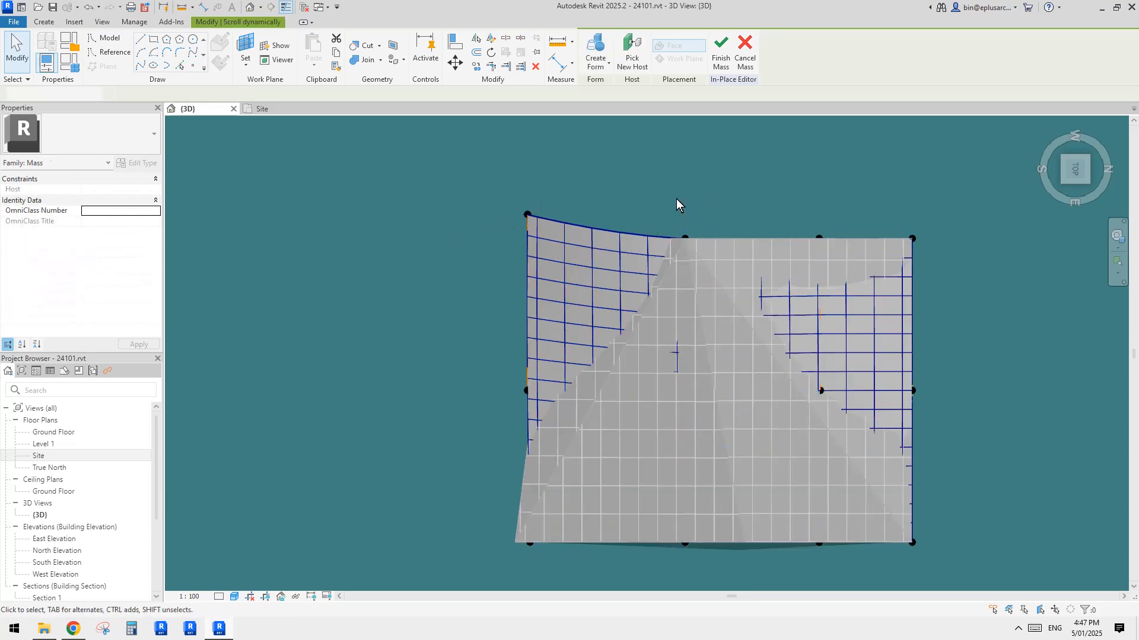
left_click_drag(654, 212, 686, 166)
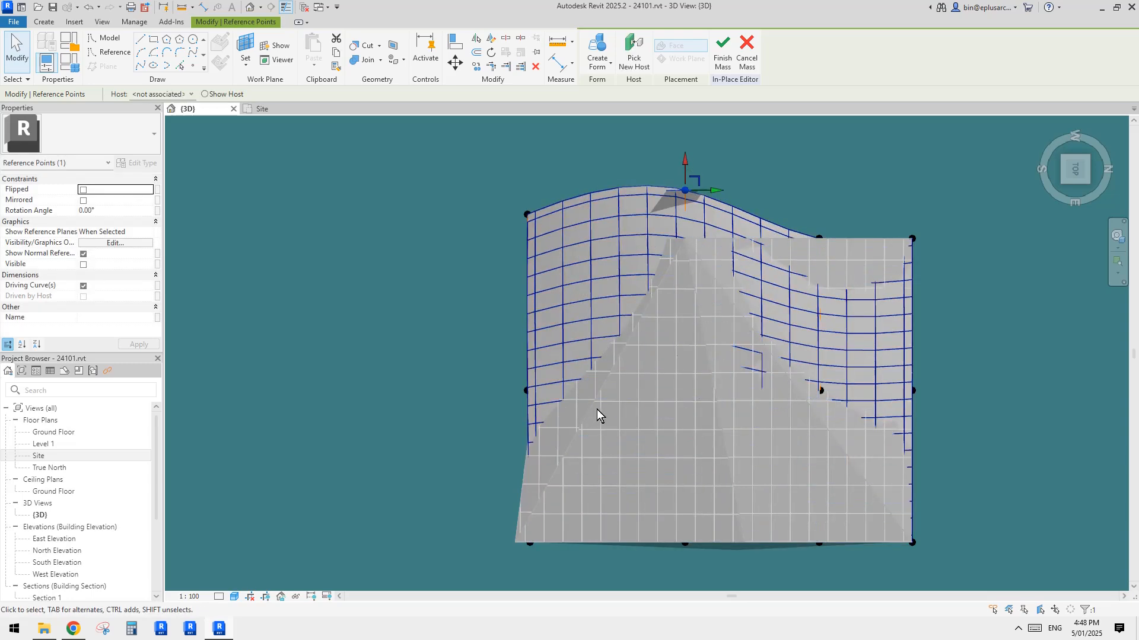
left_click_drag(686, 185, 686, 238)
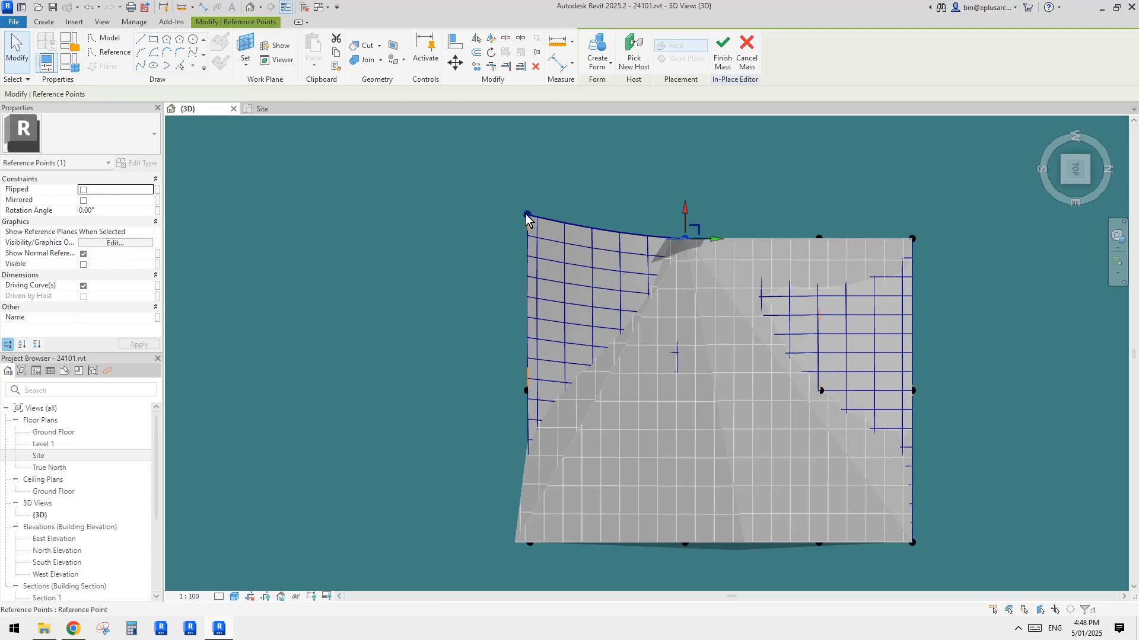
Move the south-west corner reference point east into line with the west edge, and finish the in-place mass without saving the project
mouse_move(527, 214)
left_mouse_down()
mouse_move(532, 229)
mouse_move(532, 209)
left_mouse_up()
scroll(735, 288, "down", 2)
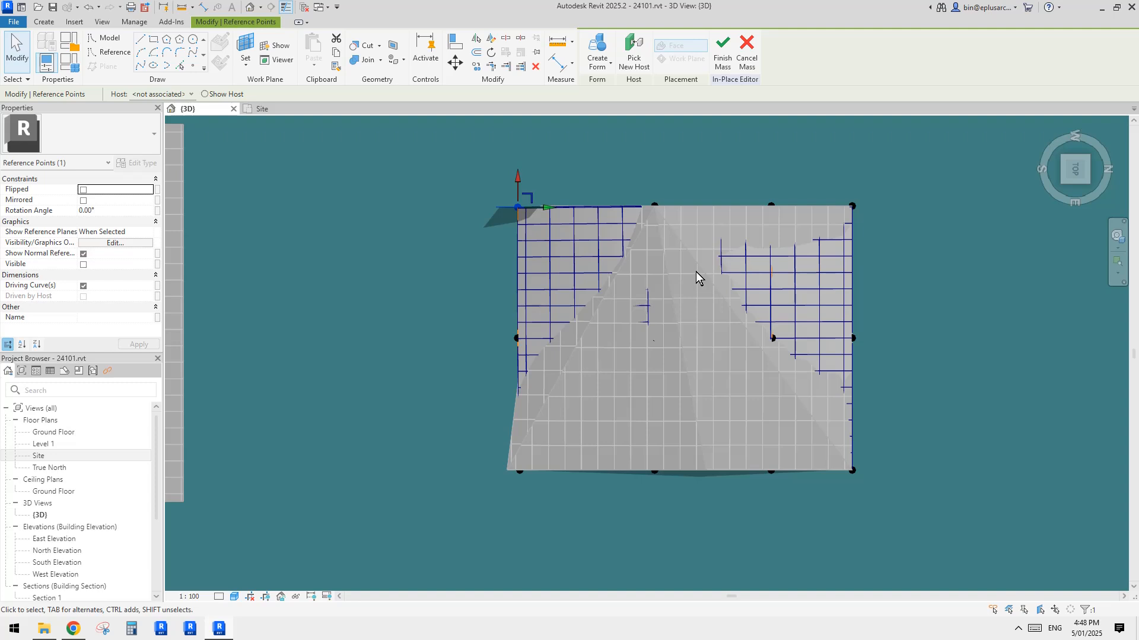
left_click(722, 55)
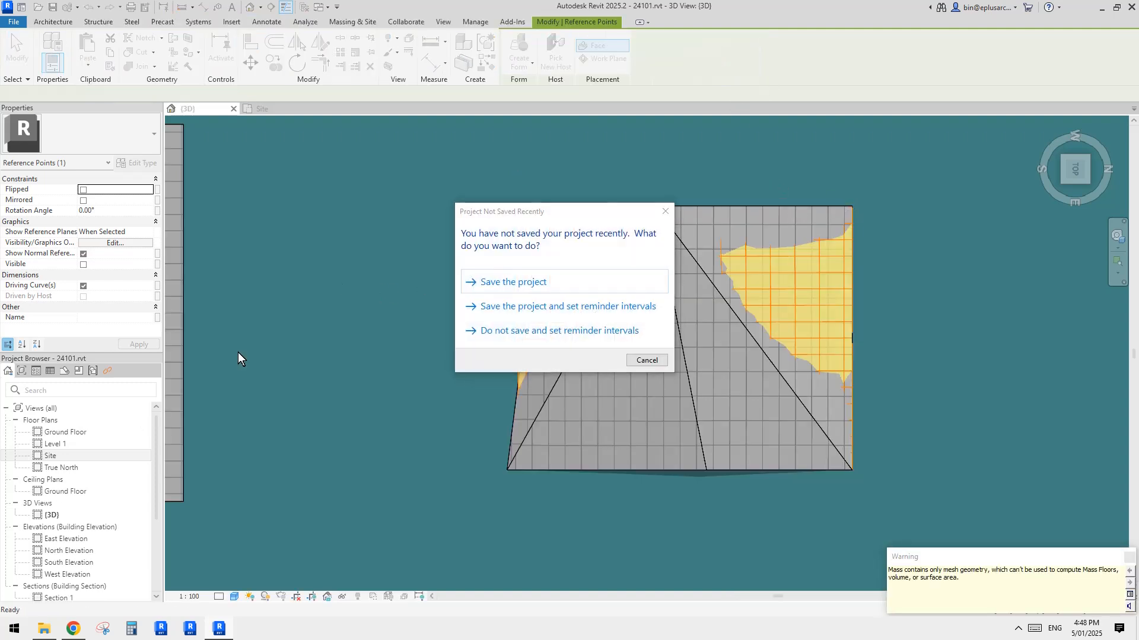
key("Escape")
Open the Site floor plan and draw two connected model-line arcs inside the surface, bulging outward along its west and south sides
double_click(91, 457)
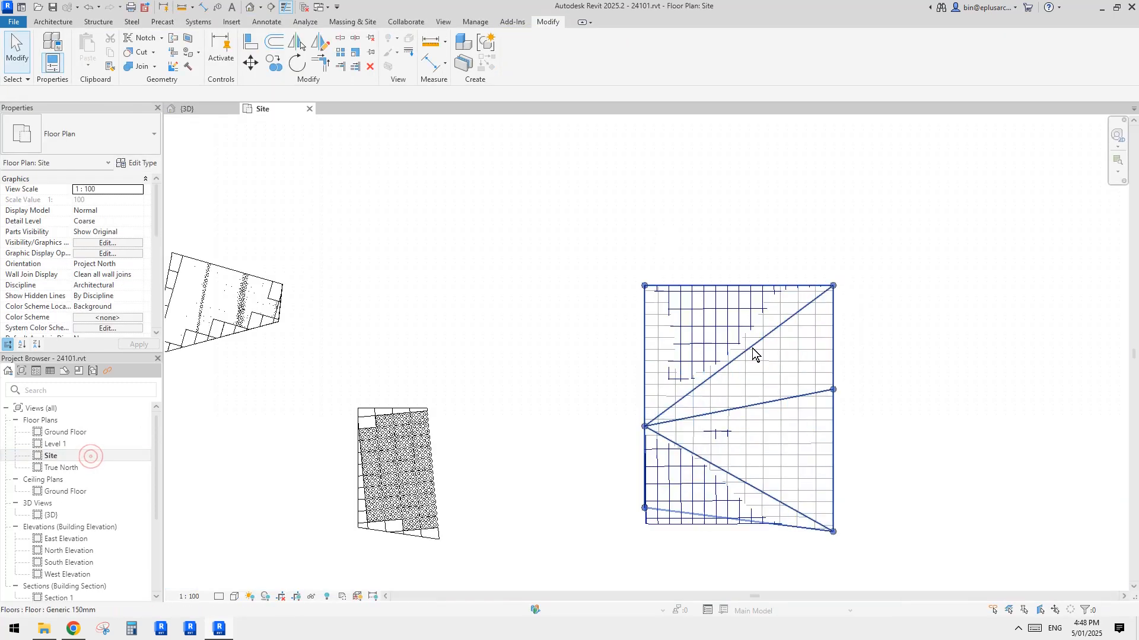
scroll(686, 376, "up", 3)
scroll(686, 330, "down", 2)
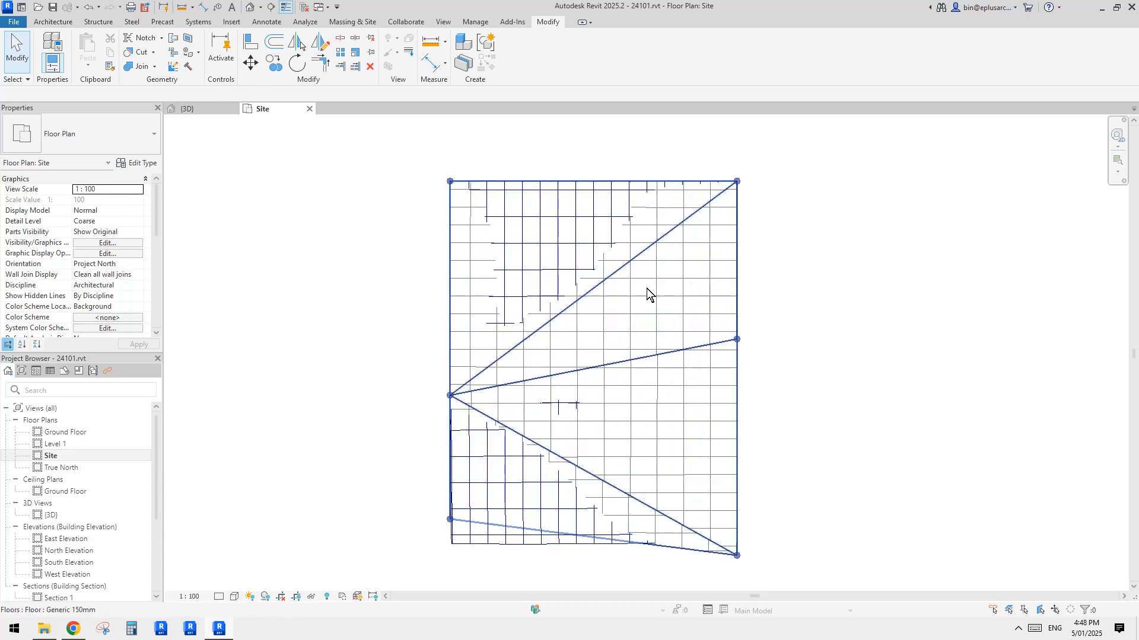
middle_click_drag(646, 288, 641, 281)
left_click(38, 19)
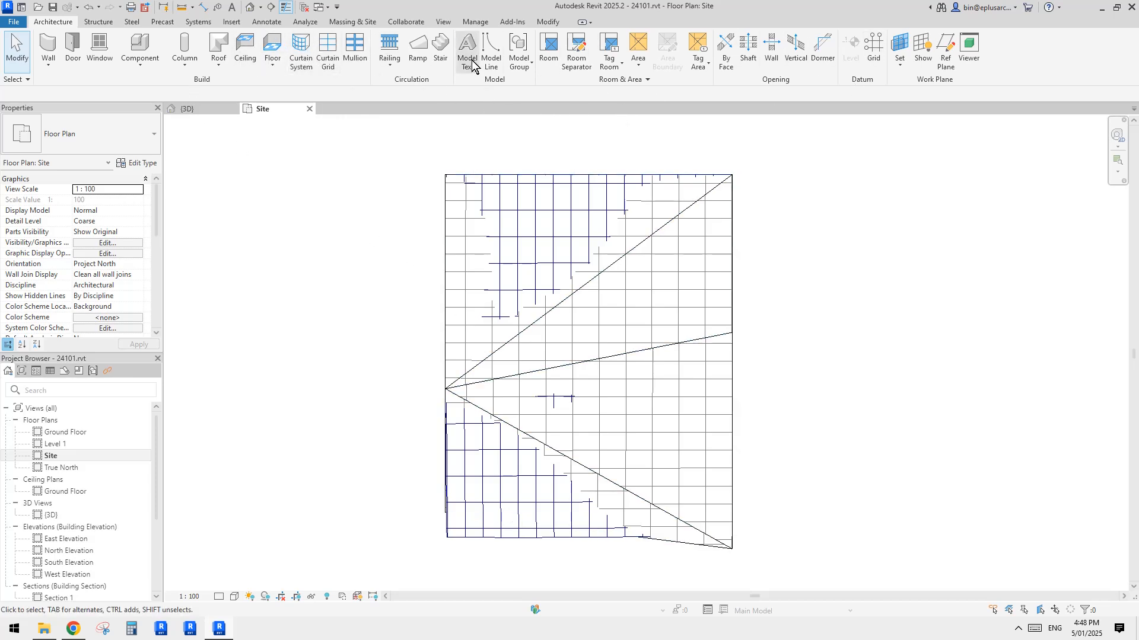
left_click(495, 50)
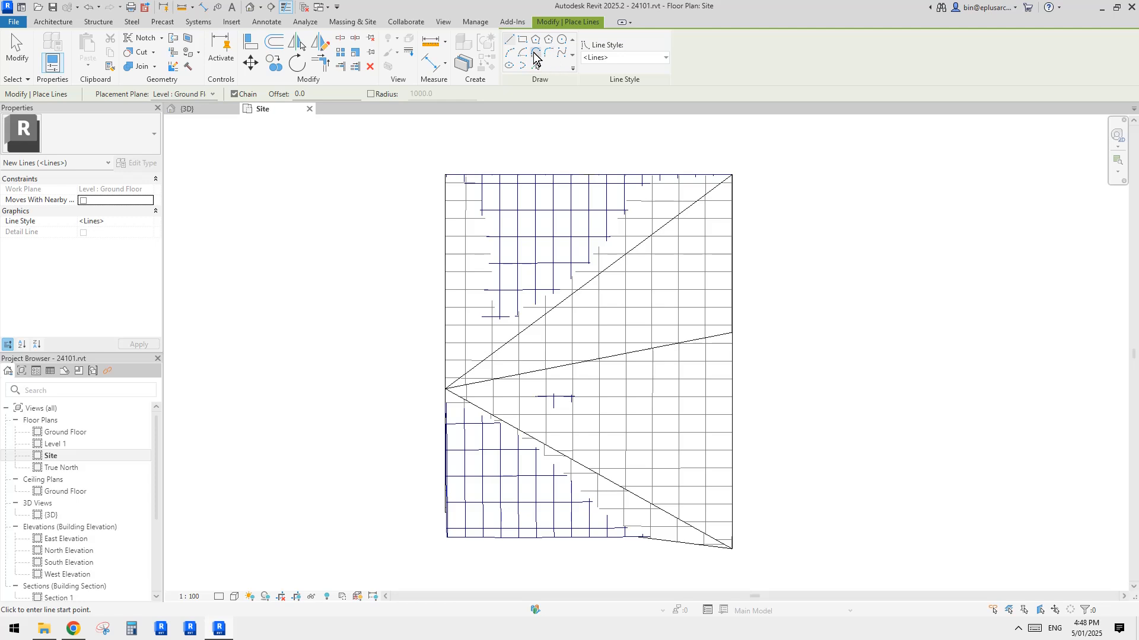
left_click(517, 237)
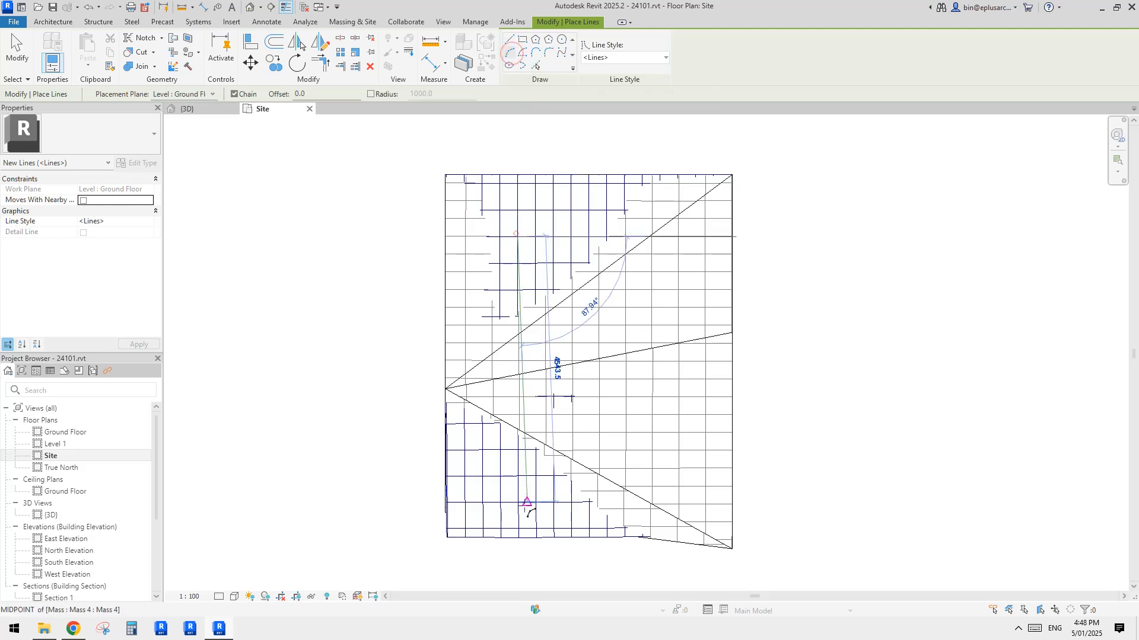
left_click(517, 500)
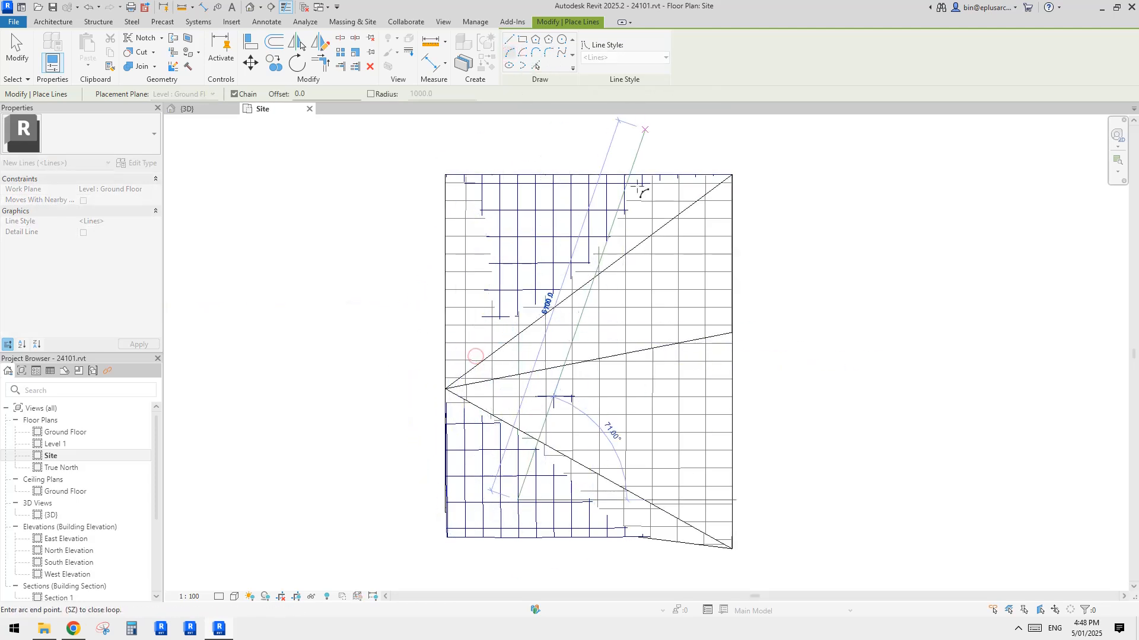
key("Escape")
left_click(518, 500)
left_click(694, 500)
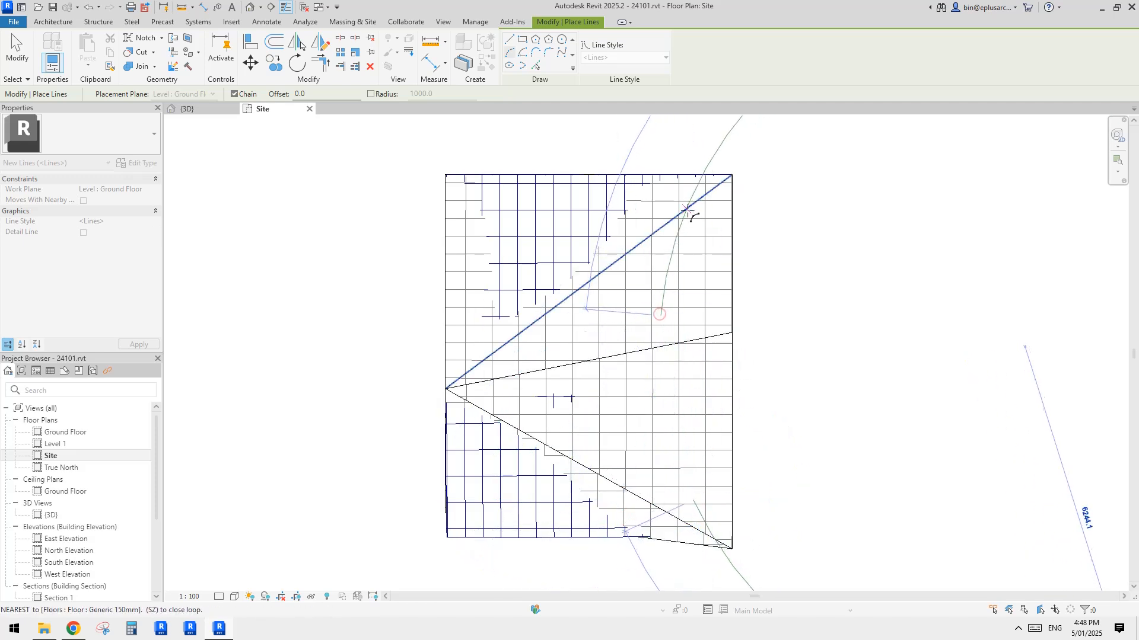
Try to continue the outline with an arc along the east side, and delete that arc
left_click(682, 204)
key("Escape")
key("Escape")
left_click(720, 157)
key("Delete")
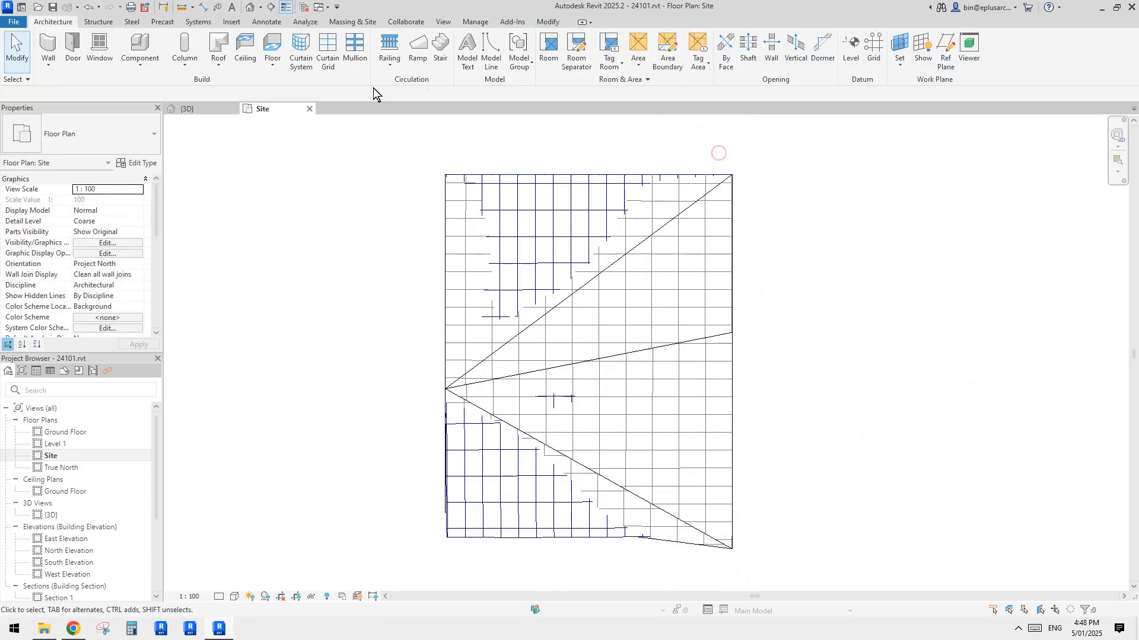
Show the plan in wireframe and close the outline with model-line arcs: an inward-curving one on the east side and an outward-bulging one on the north
left_click(491, 43)
key("Escape")
key("Escape")
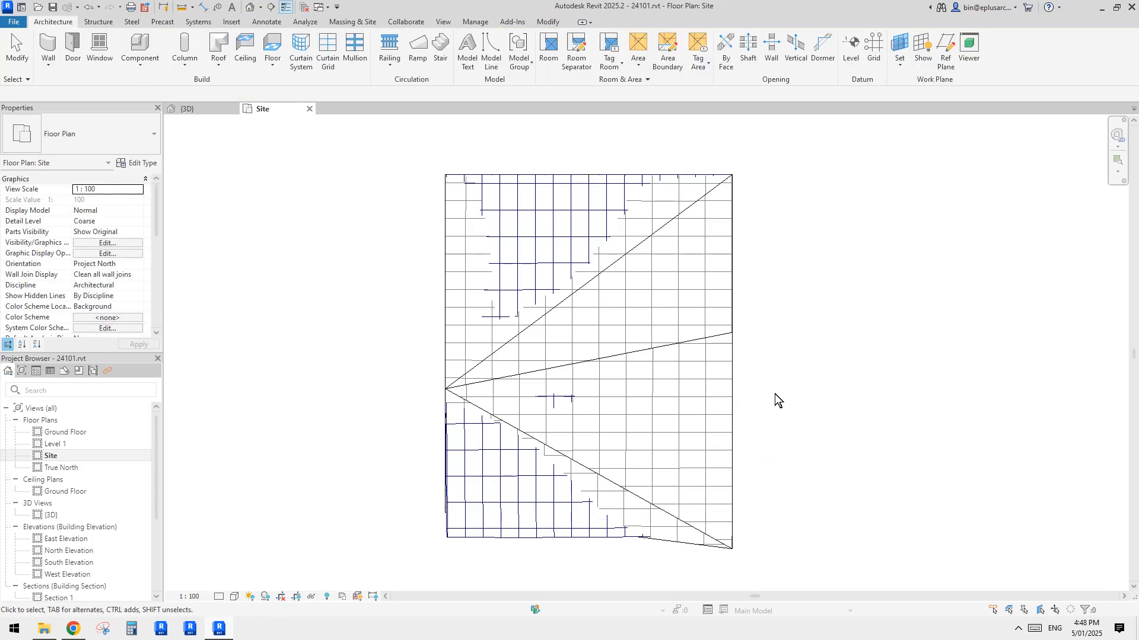
left_click(490, 58)
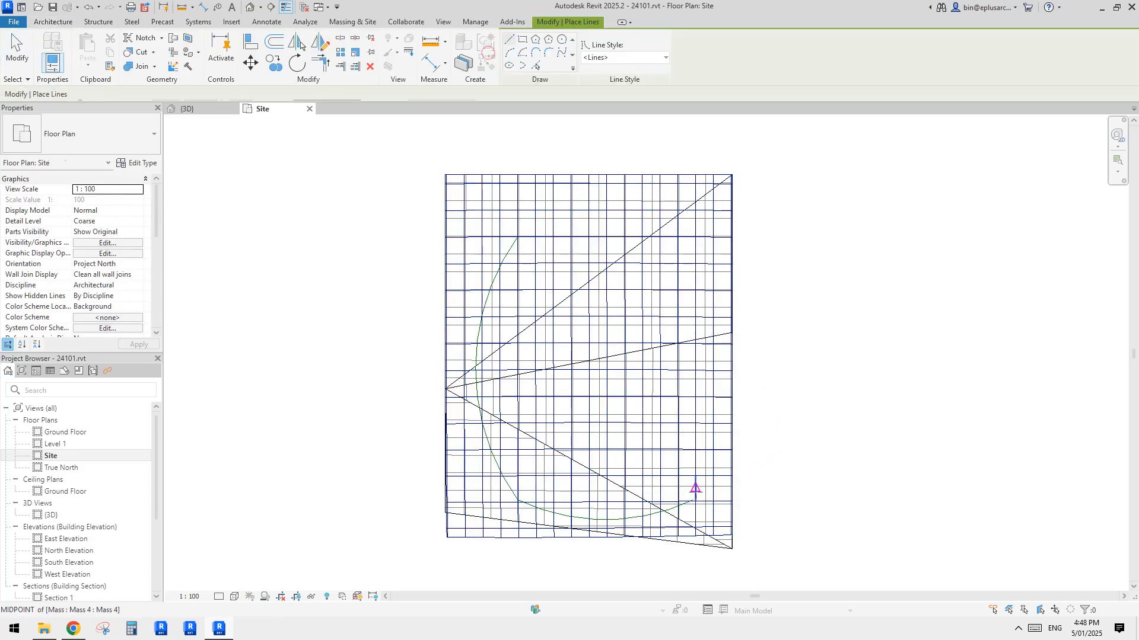
left_click(694, 500)
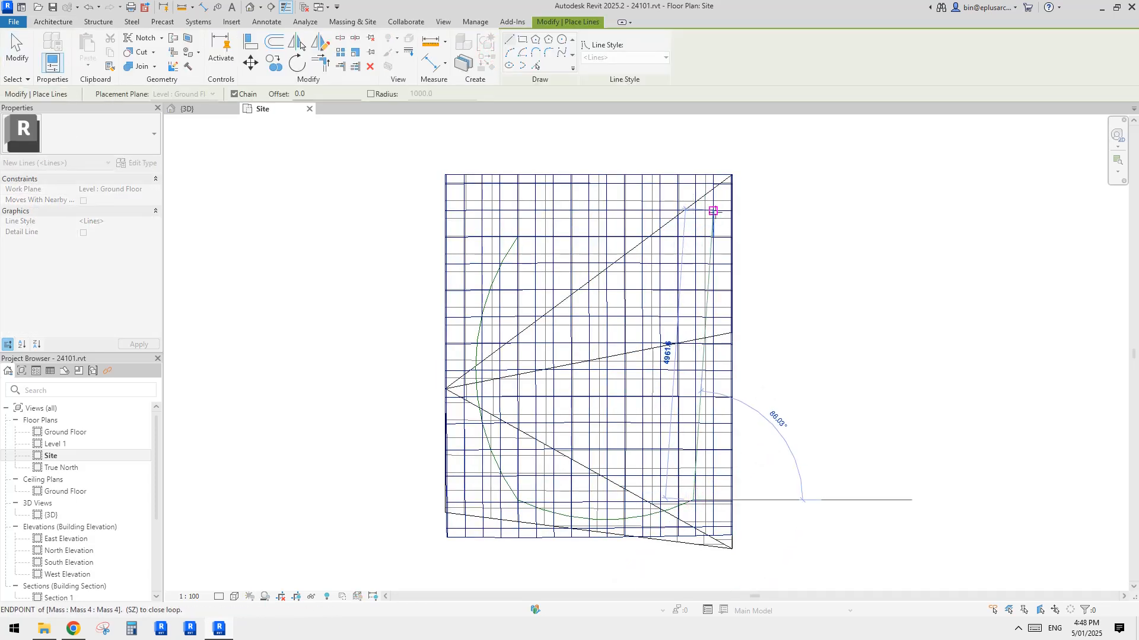
left_click(509, 52)
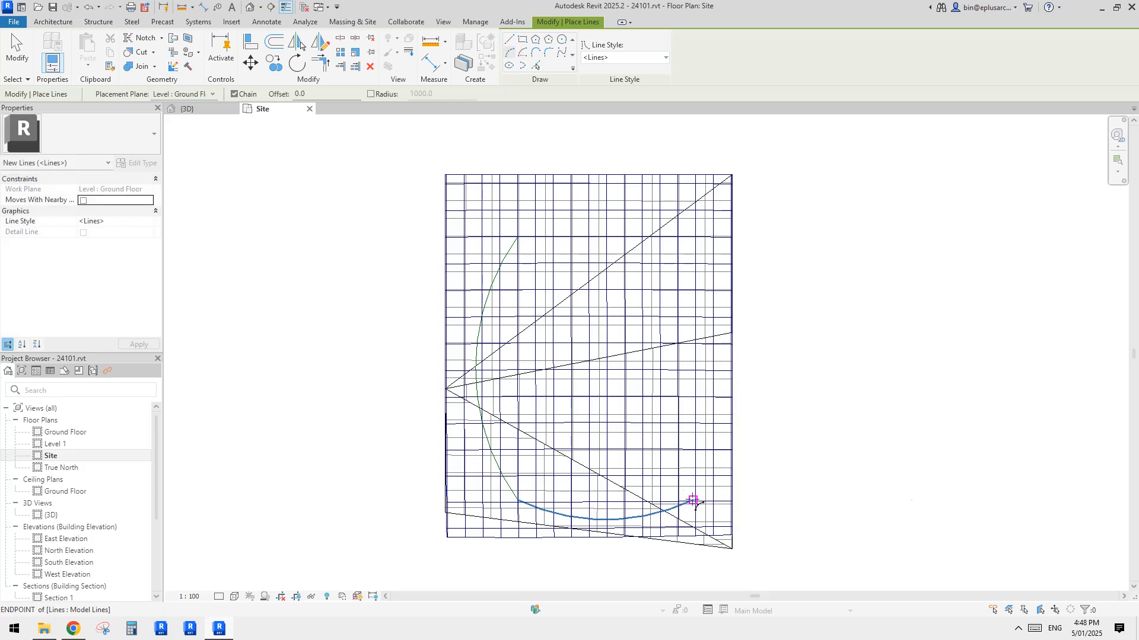
left_click(517, 236)
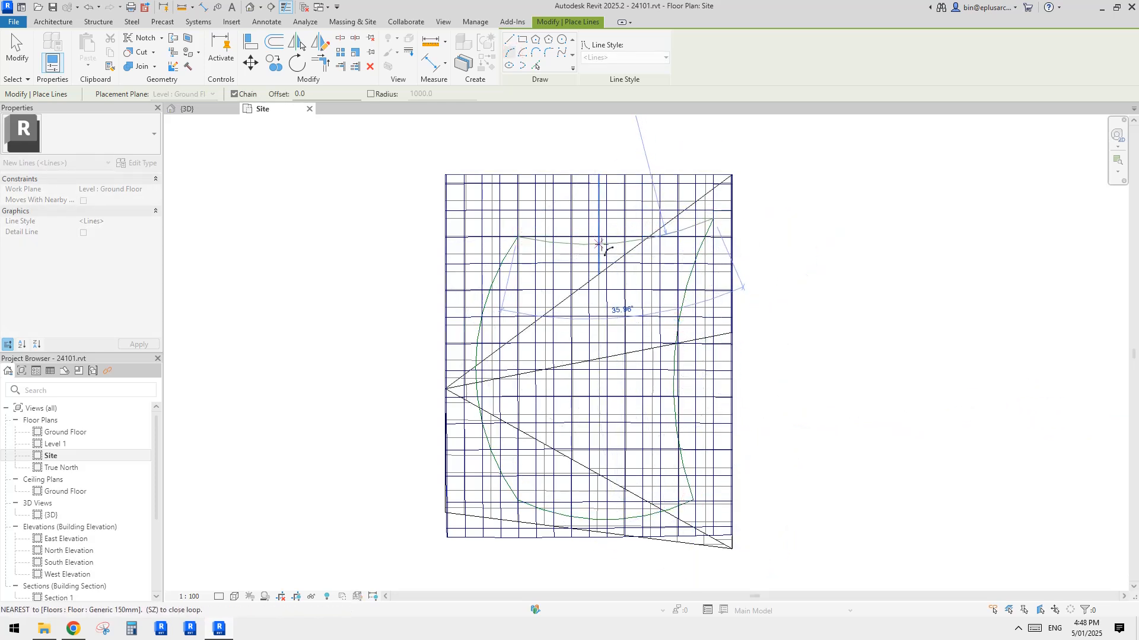
left_click(606, 210)
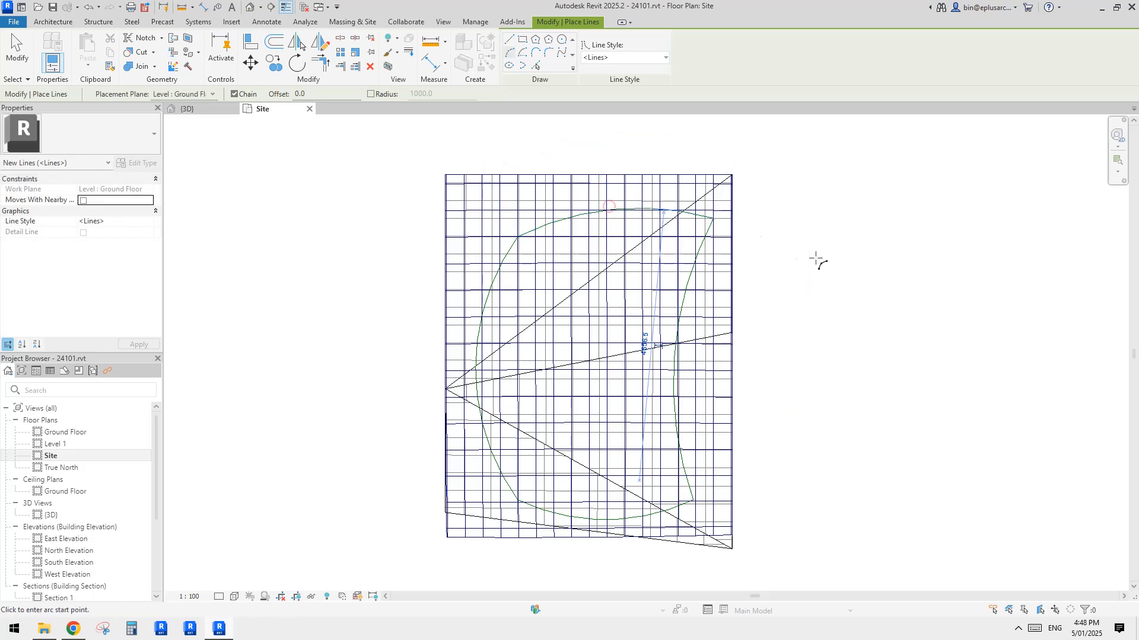
key("Escape")
key("Escape")
Examine the selected mass's grid in plan against the closed arc outline and the surface's straight edges
scroll(712, 301, "up", 1)
scroll(714, 301, "down", 1)
middle_click_drag(695, 320, 704, 313)
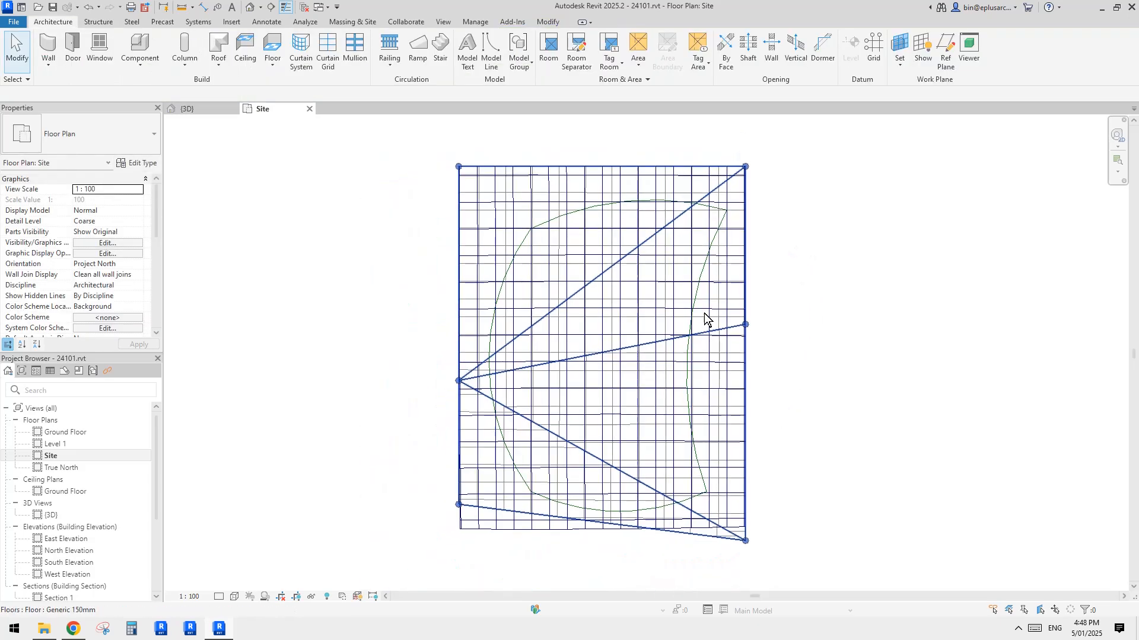
left_click(681, 259)
scroll(551, 285, "up", 2)
middle_click_drag(577, 285, 579, 289)
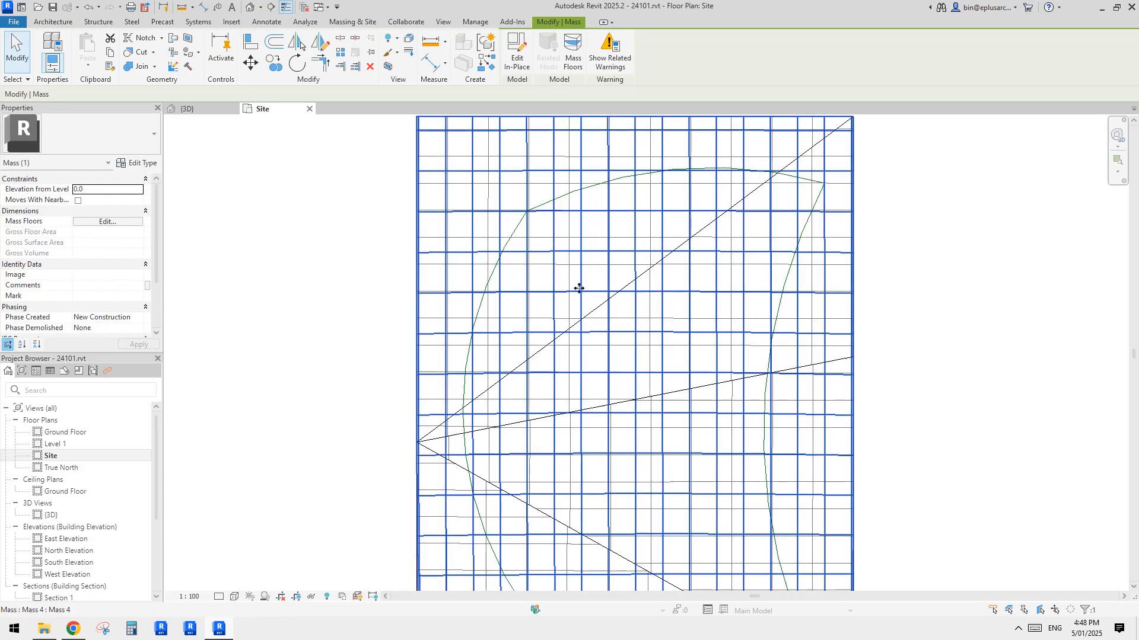
scroll(669, 269, "down", 3)
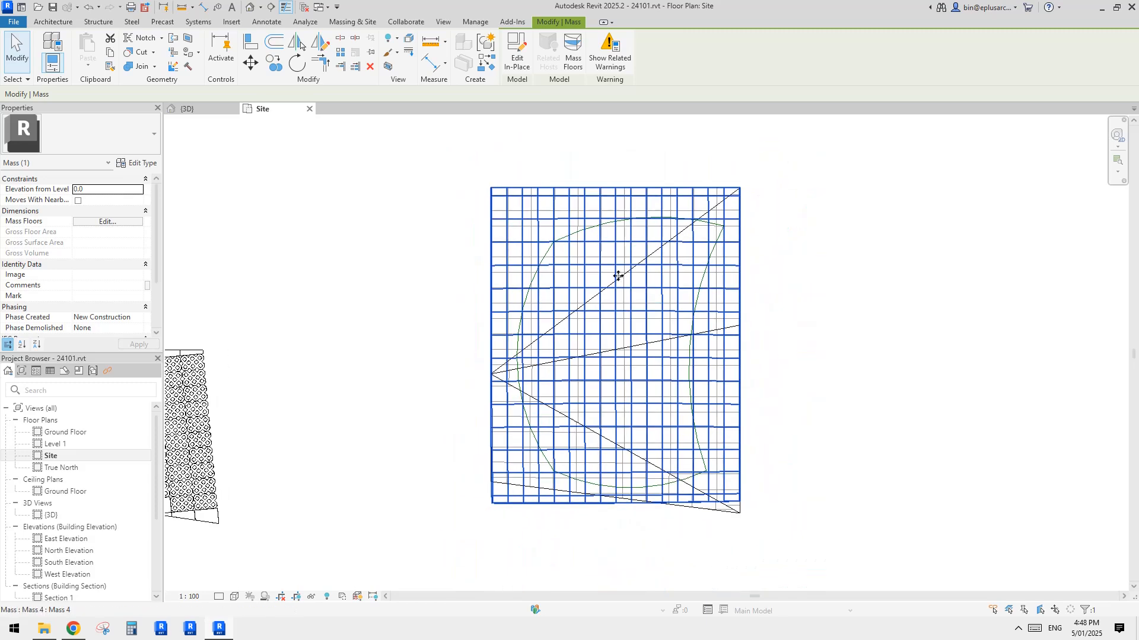
middle_click_drag(651, 348, 652, 346)
scroll(654, 347, "down", 1)
key("Escape")
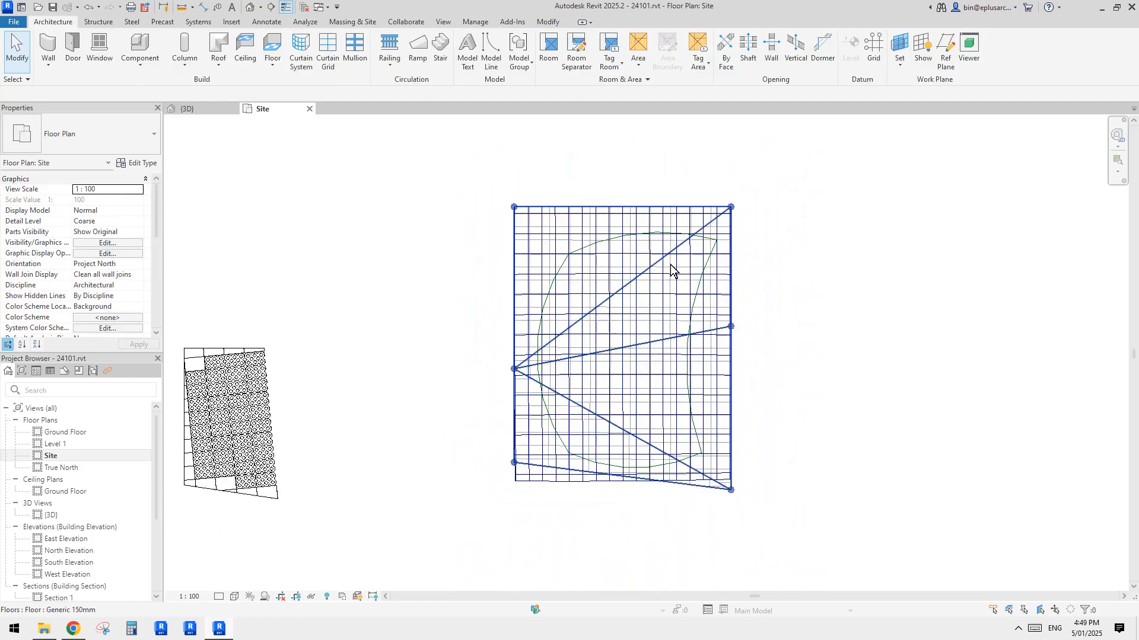
left_click(667, 277)
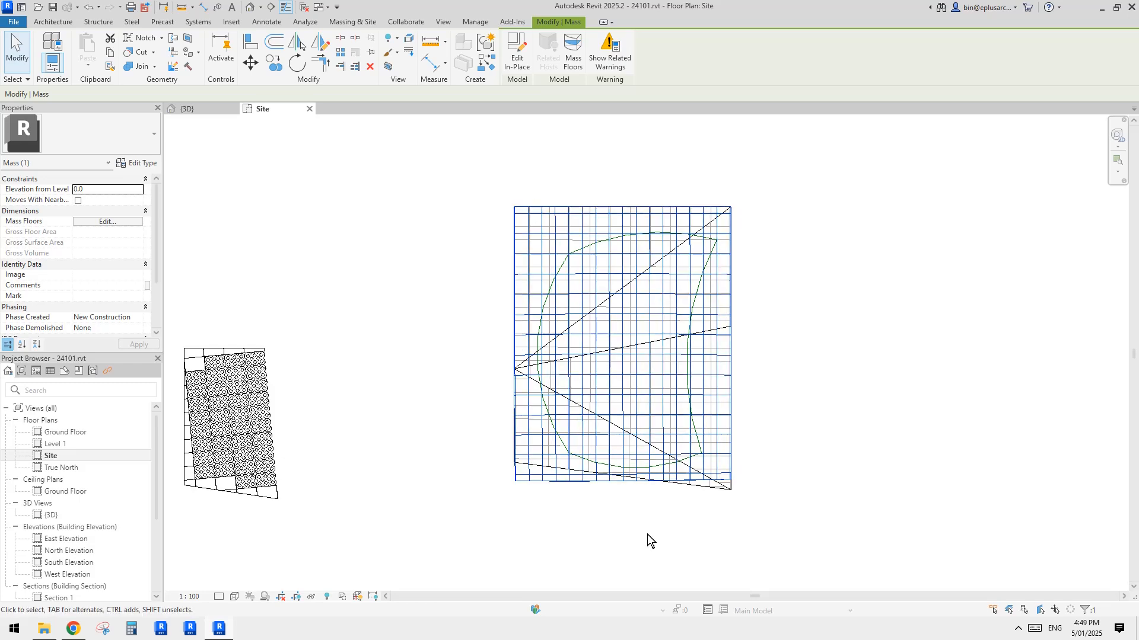
scroll(729, 403, "up", 1)
middle_click_drag(552, 299, 605, 339)
middle_click_drag(623, 282, 607, 281)
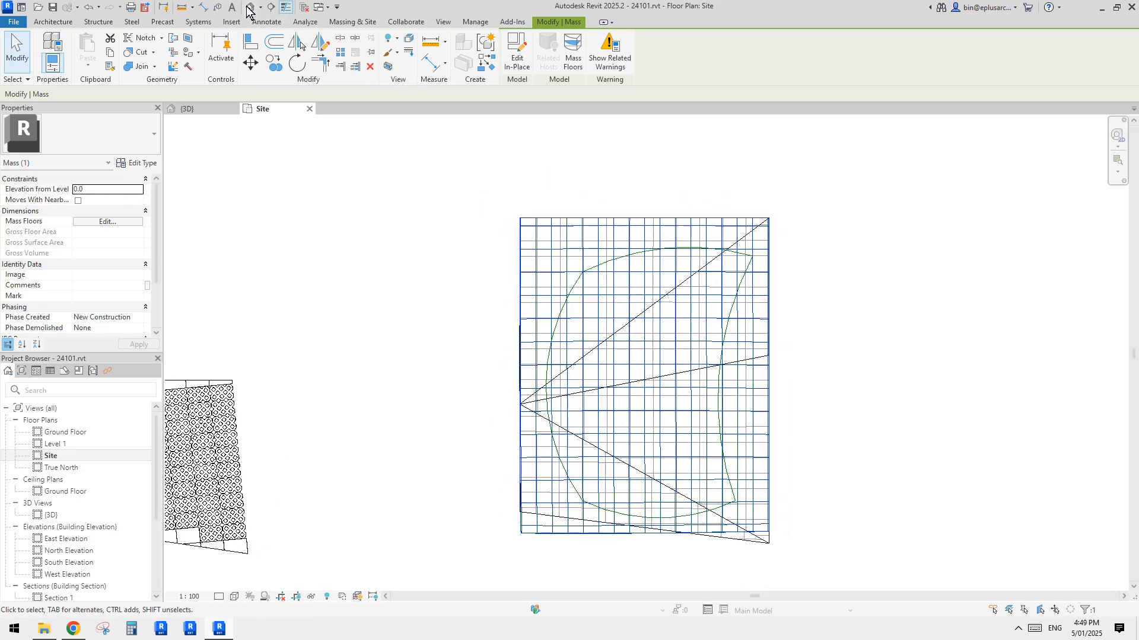
Switch to the 3D view and hide the sloped Generic 150mm floor that protrudes through the gridded mass
left_click(249, 7)
middle_click_drag(820, 391, 692, 399, "shift")
left_click(715, 404)
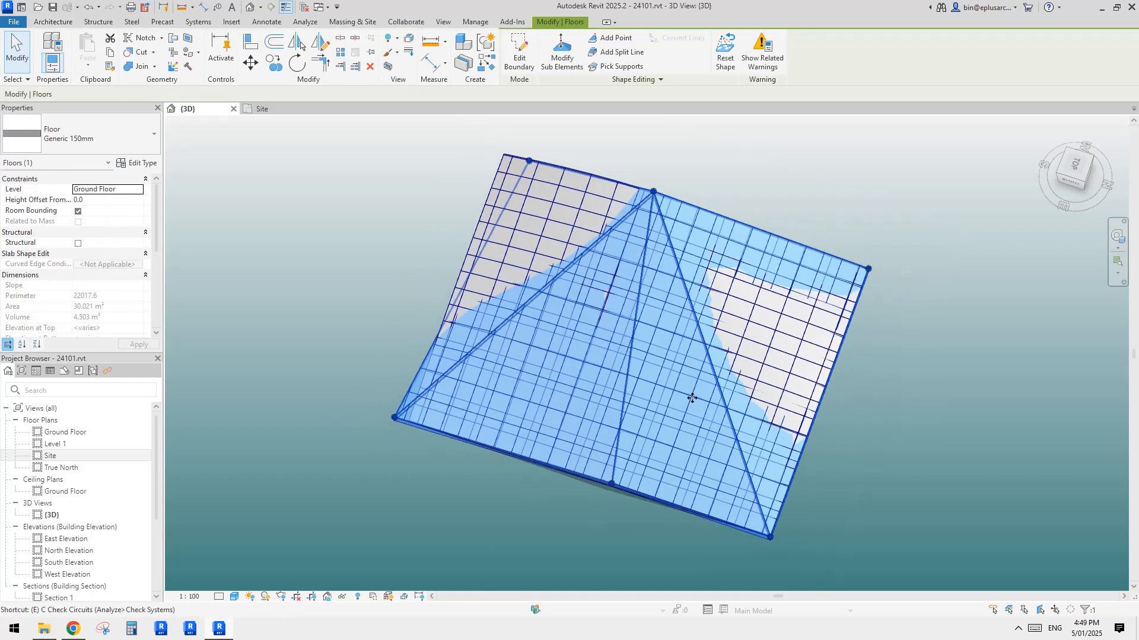
key("Escape")
Open the gridded mass surface for in-place editing
left_click(686, 326)
scroll(685, 328, "up", 2)
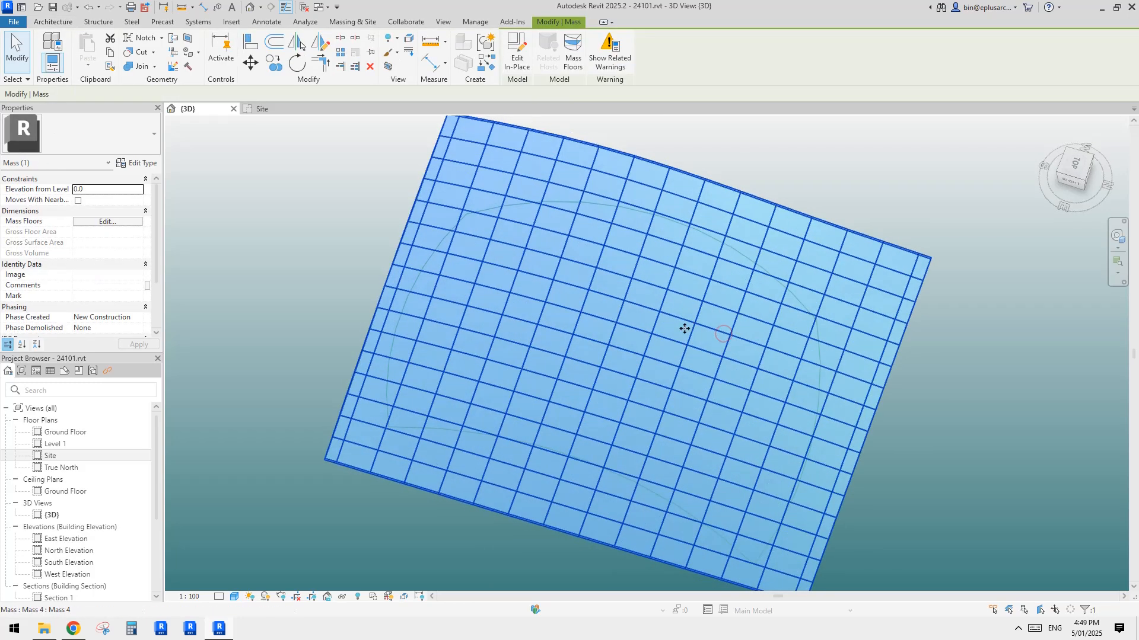
left_click(517, 56)
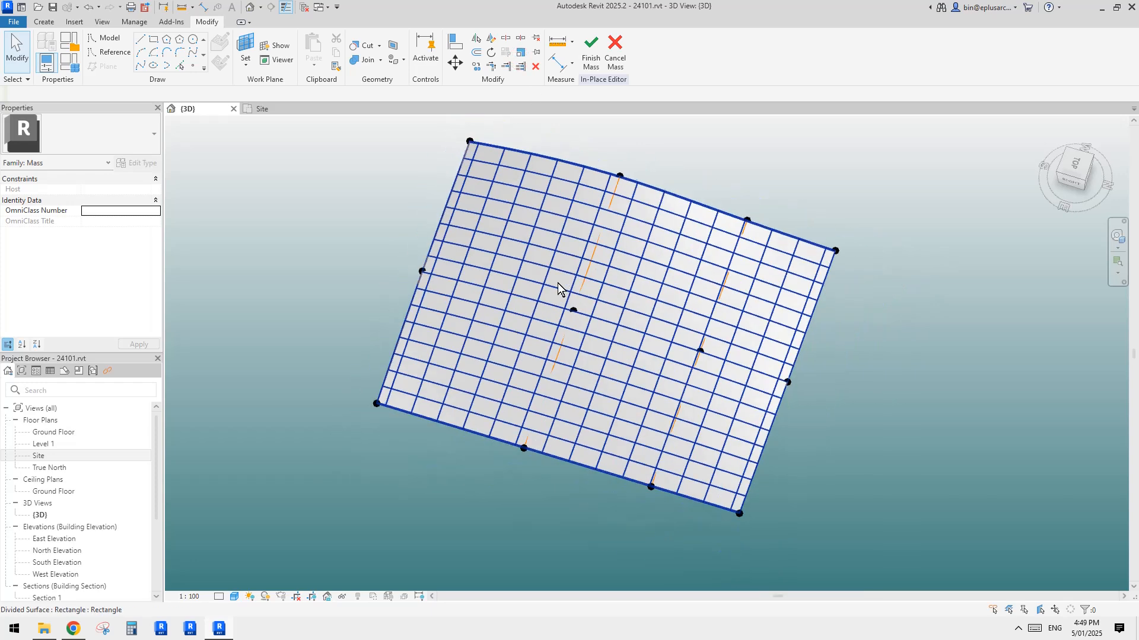
View the mass from the top and nudge the surface's southeast corner reference point into line with the south edge
left_click(1074, 162)
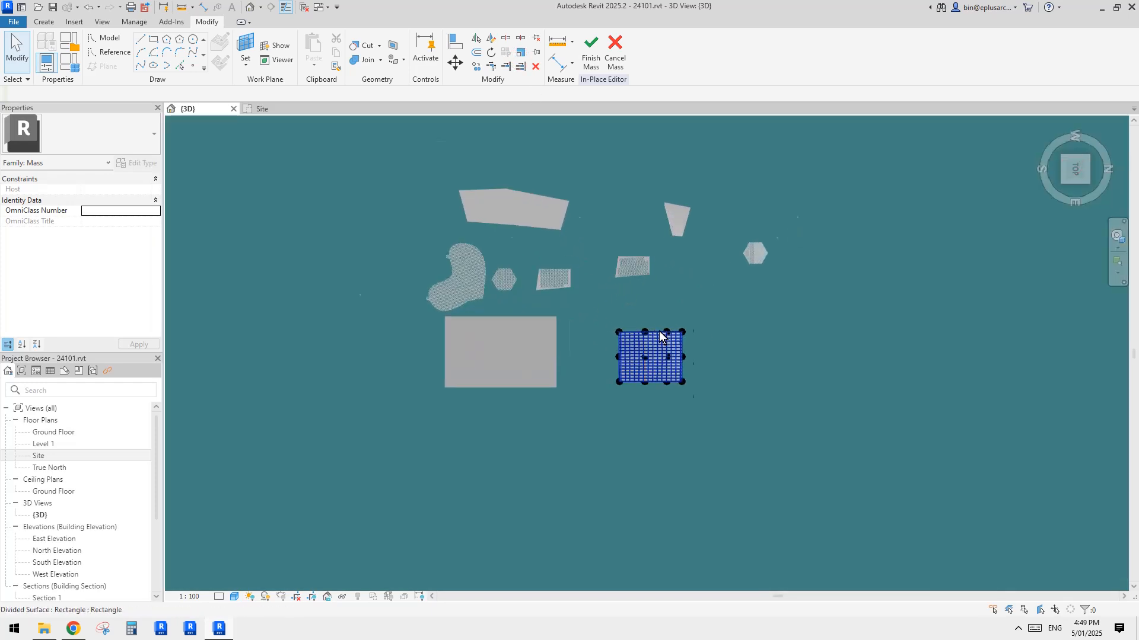
scroll(660, 361, "up", 5)
scroll(597, 345, "up", 3)
middle_click_drag(517, 382, 592, 372)
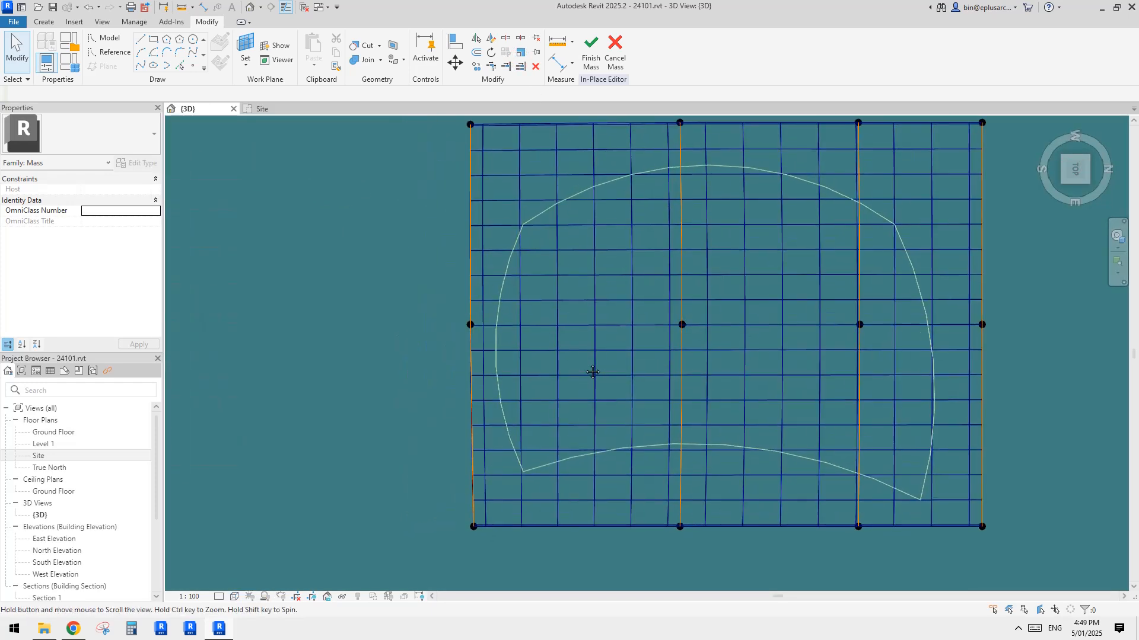
left_click(491, 526)
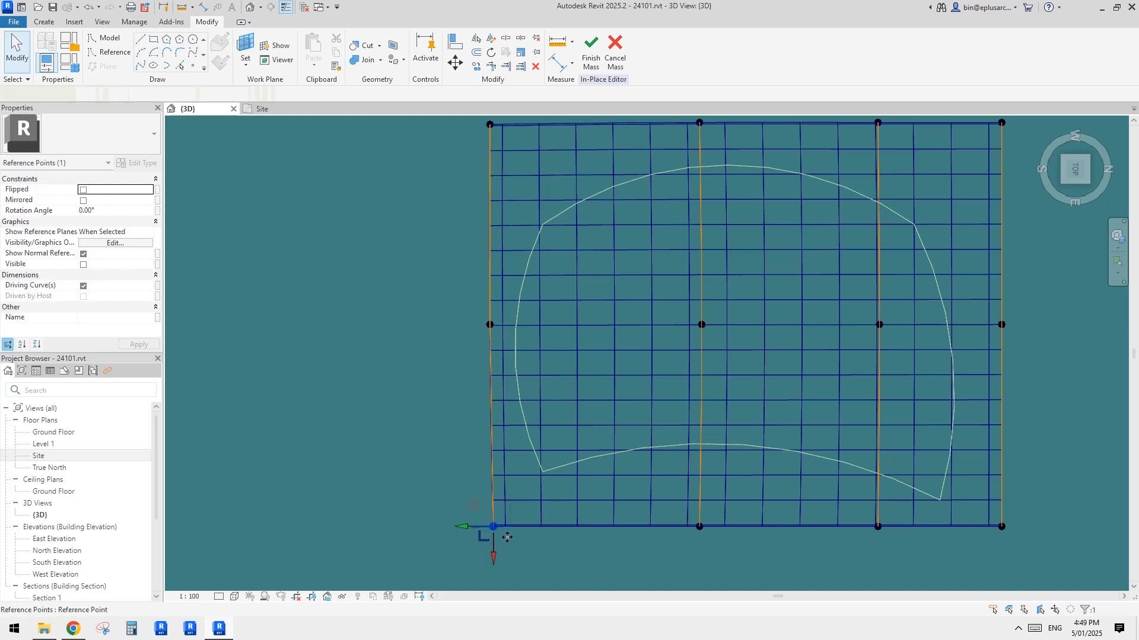
left_click_drag(462, 527, 478, 528)
scroll(463, 528, "up", 2)
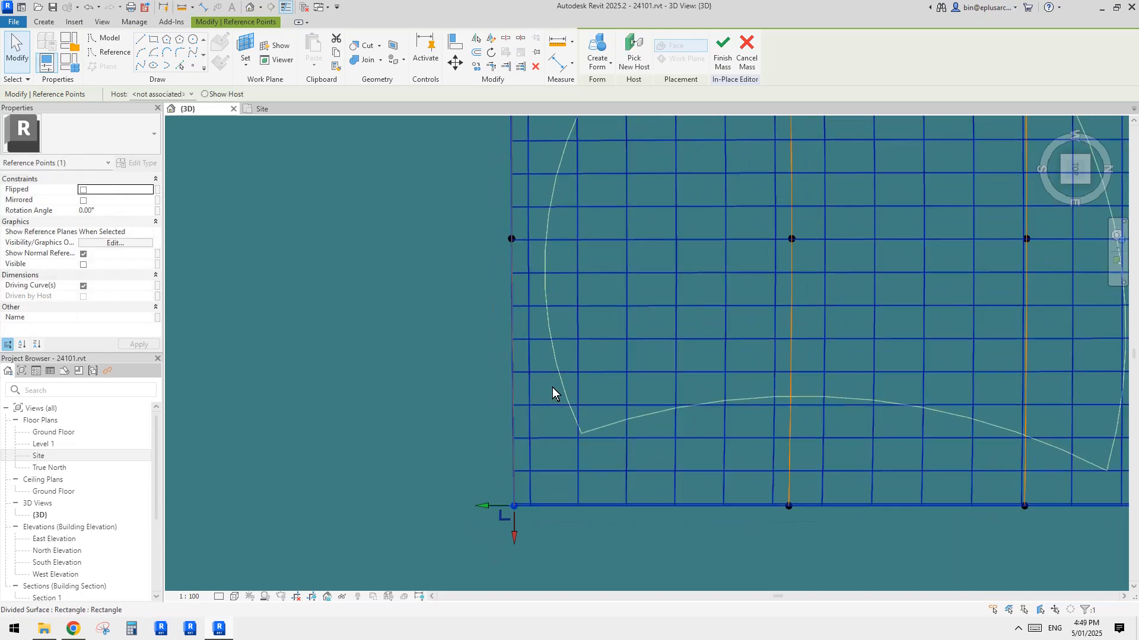
scroll(553, 387, "down", 3)
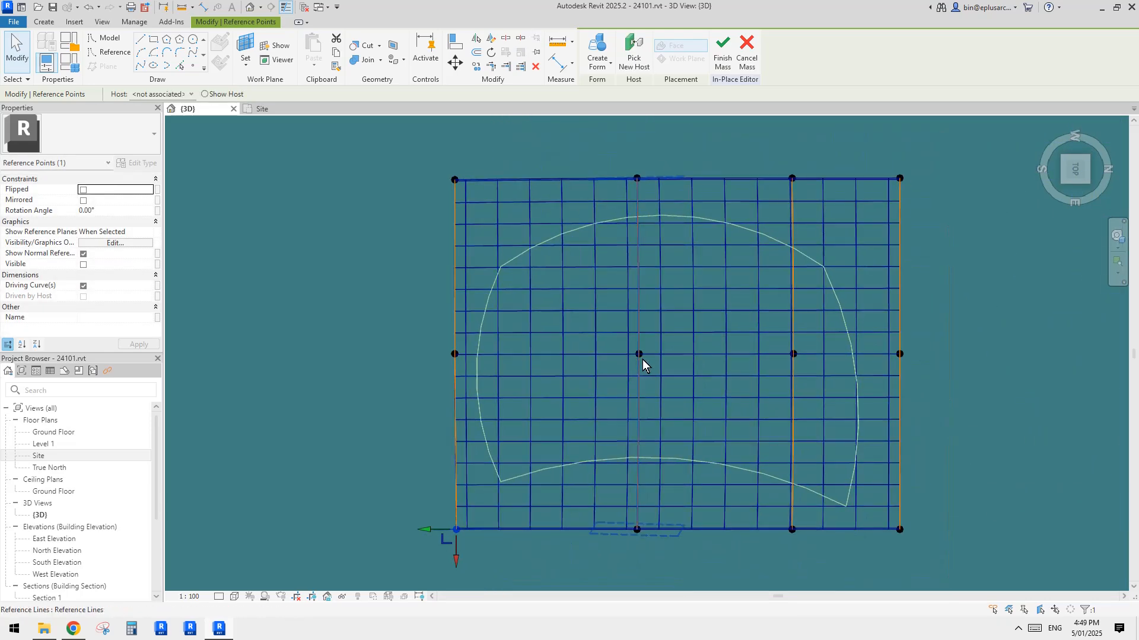
middle_click_drag(755, 445, 695, 405)
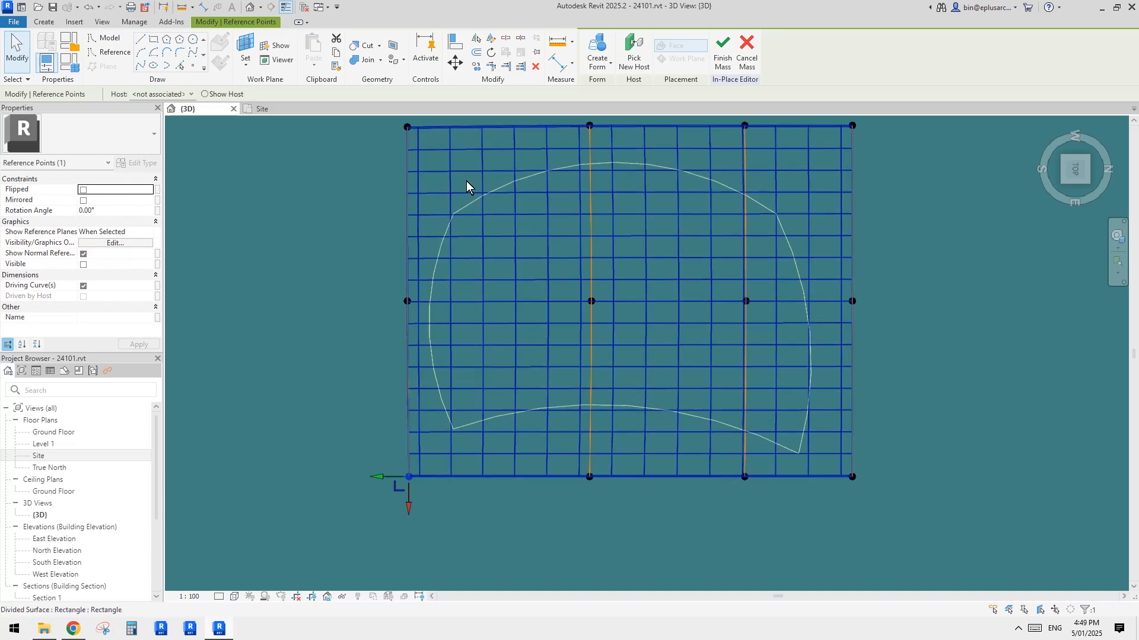
scroll(403, 492, "up", 3)
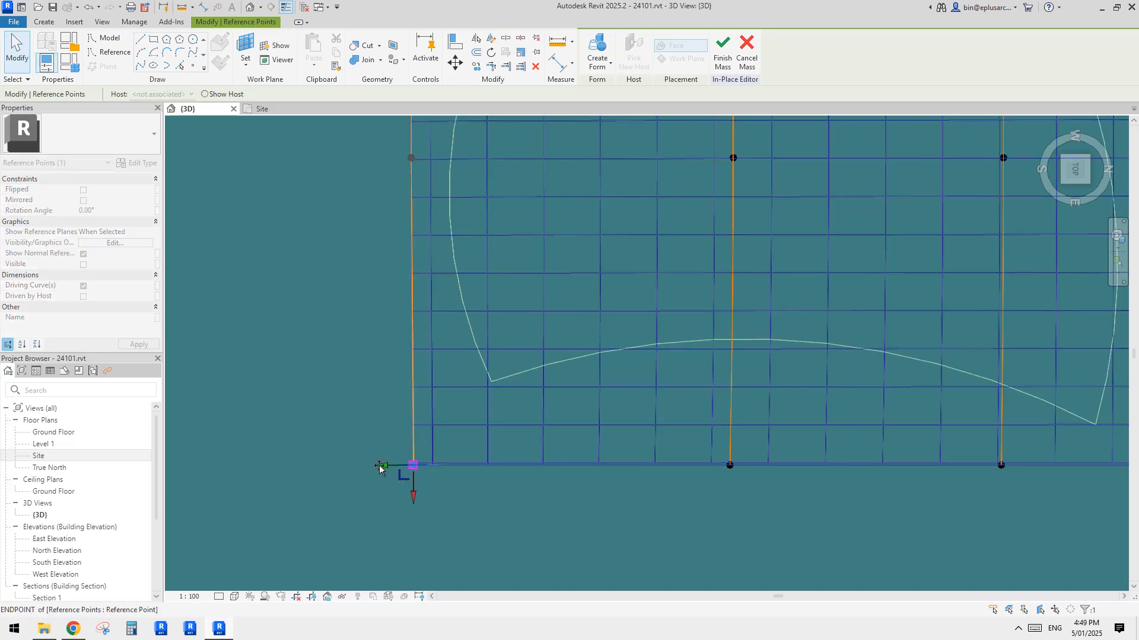
scroll(381, 469, "down", 6)
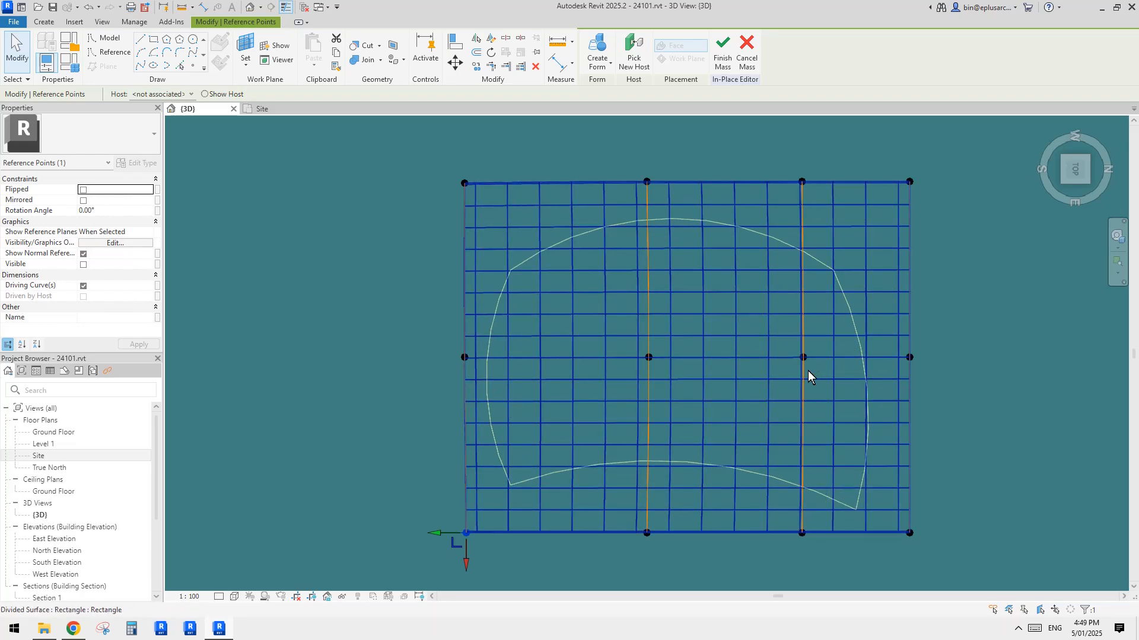
scroll(640, 308, "down", 2, "ctrl")
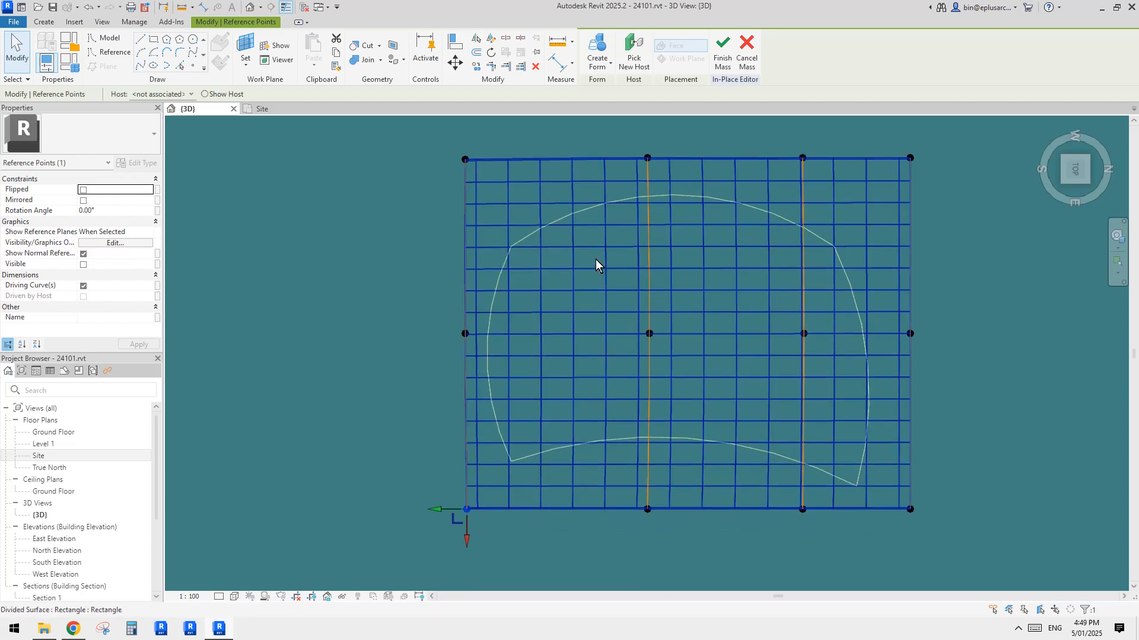
Pull the surface's southwest corner reference point outward to the west so the grid stretches with it
scroll(596, 258, "up", 1)
middle_click_drag(596, 258, 604, 317)
left_click(455, 204)
middle_click_drag(475, 207, 503, 273)
left_click_drag(485, 242, 486, 201)
scroll(502, 205, "down", 2)
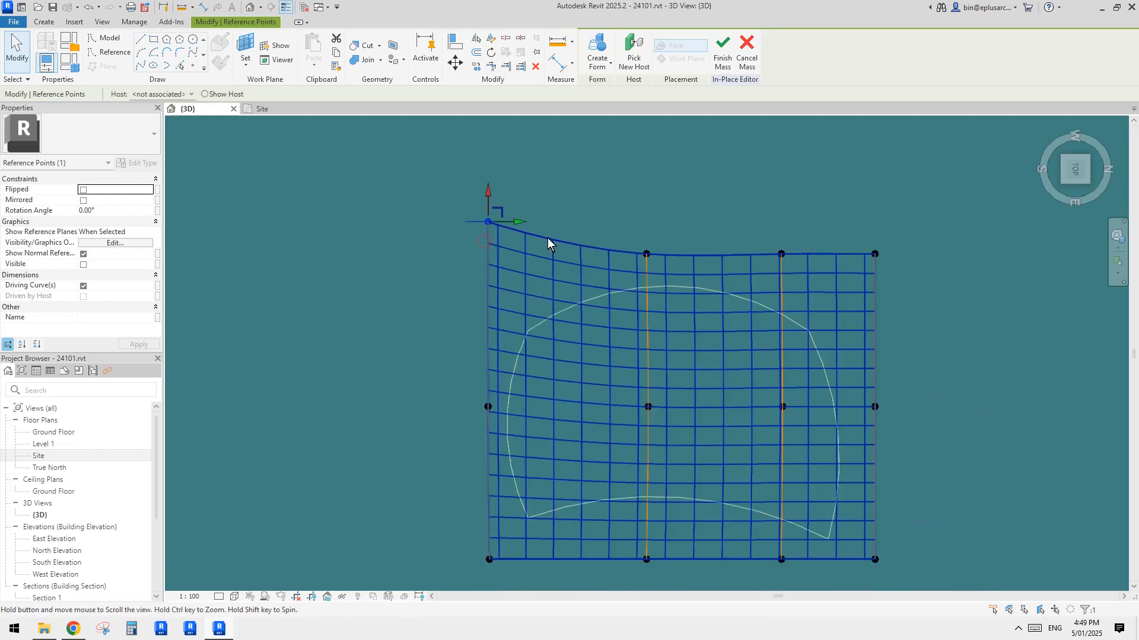
middle_click_drag(547, 238, 546, 229)
scroll(522, 258, "down", 2)
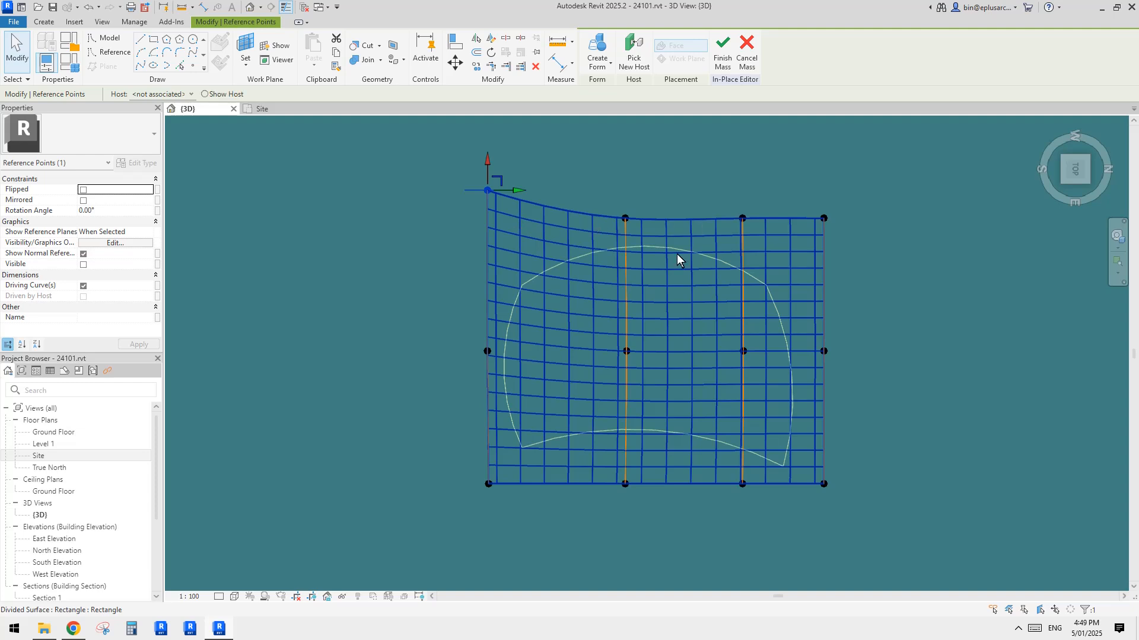
Shift the south edge's middle reference point eastward and bring the southwest corner point back level with the west edge
left_click(490, 350)
left_click_drag(490, 350, 496, 430)
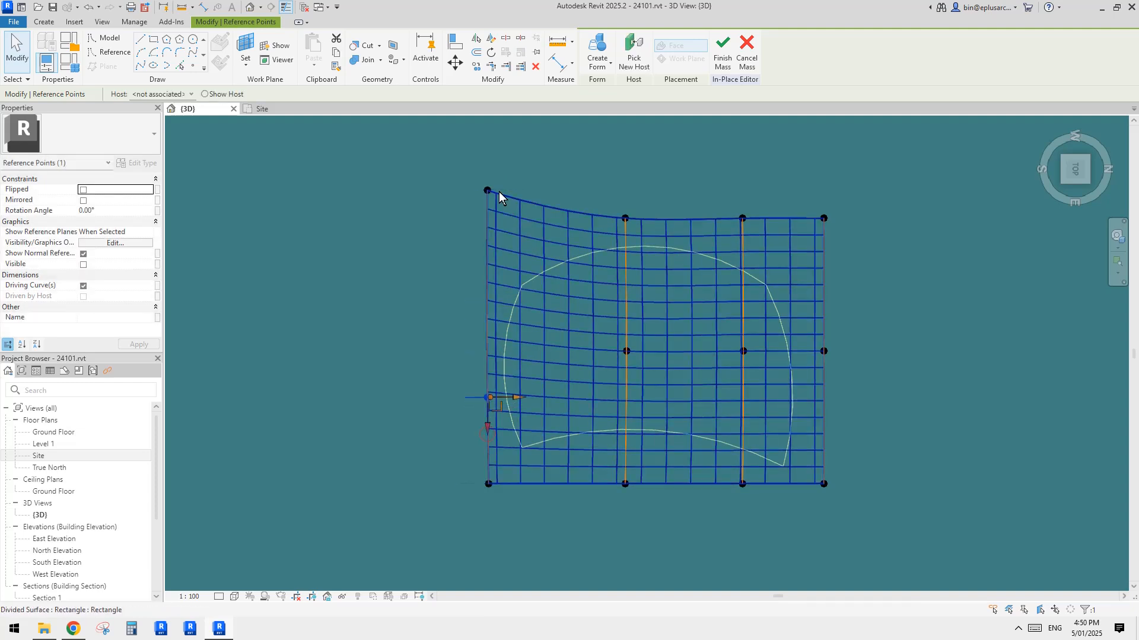
left_click(487, 191)
left_click_drag(488, 190, 488, 190)
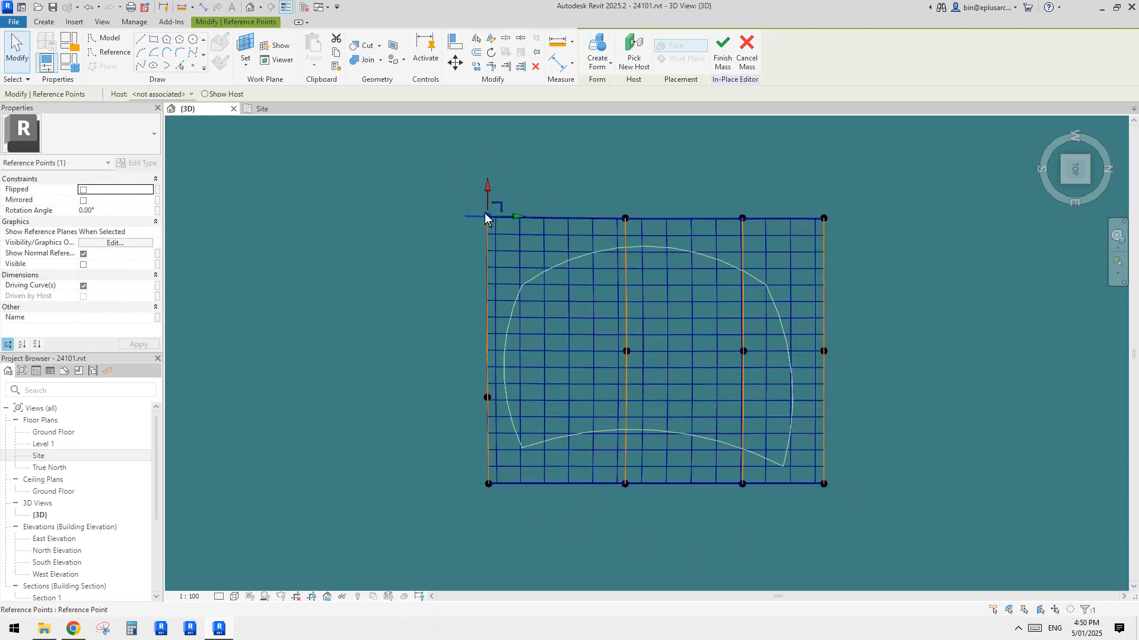
Nudge the middle reference point of the interior profile line nearest the south edge slightly southward
left_click(626, 351)
scroll(645, 357, "up", 2)
mouse_move(649, 349)
left_mouse_down()
mouse_move(598, 350)
mouse_move(648, 354)
left_mouse_up()
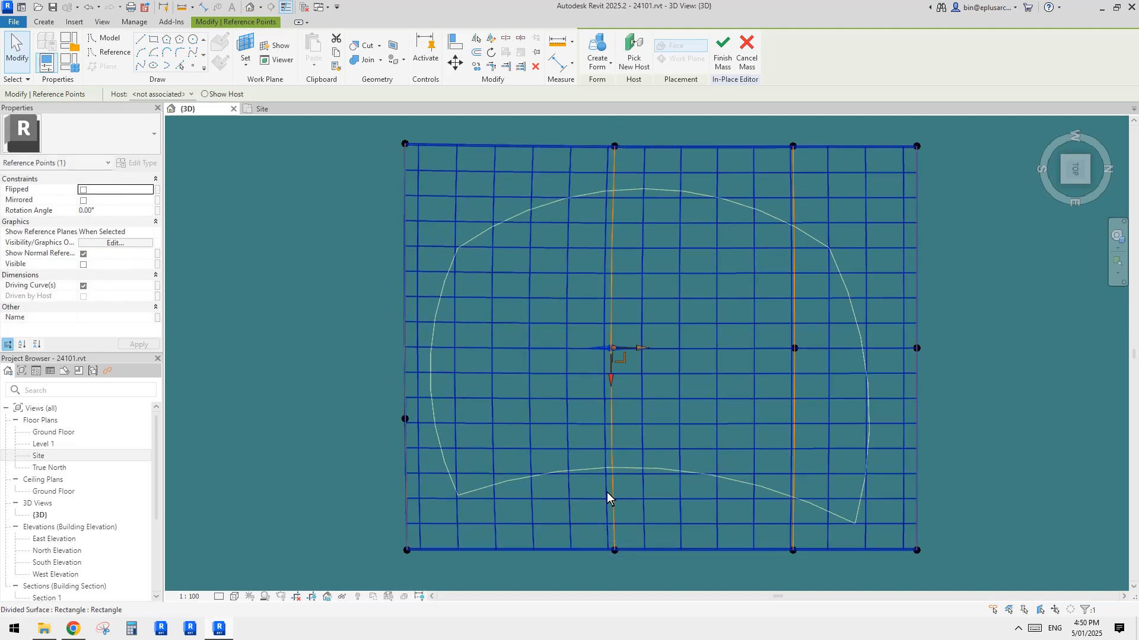
scroll(575, 450, "down", 3)
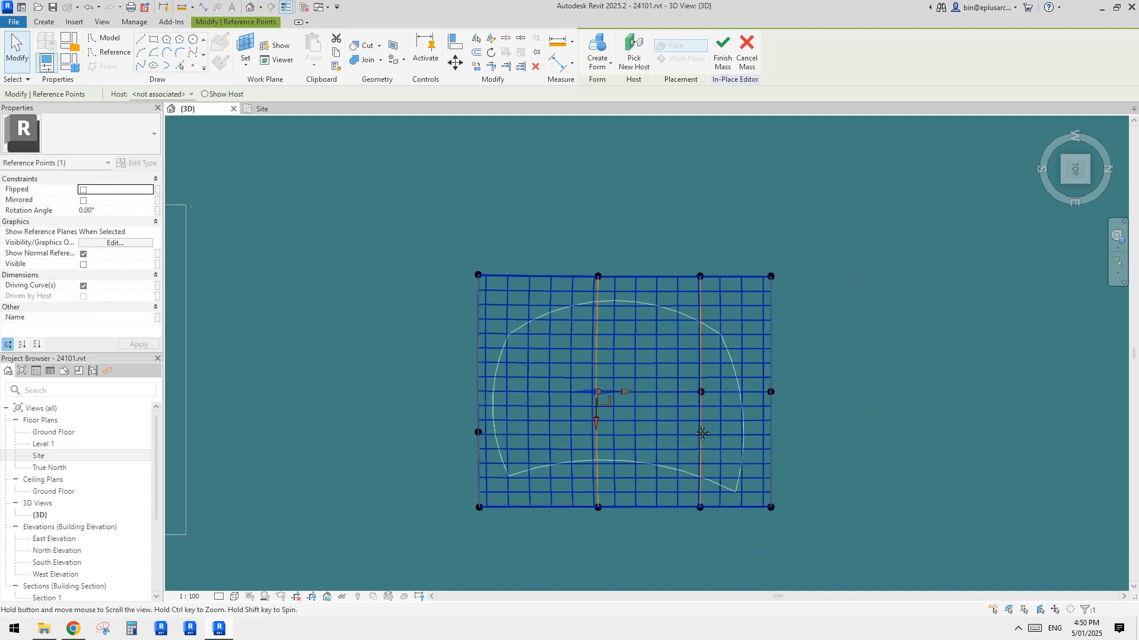
Try to move the middle reference points of the northern interior profile line and the north edge
left_click(703, 393)
left_click_drag(713, 394, 735, 414)
key("Escape")
left_click(770, 366)
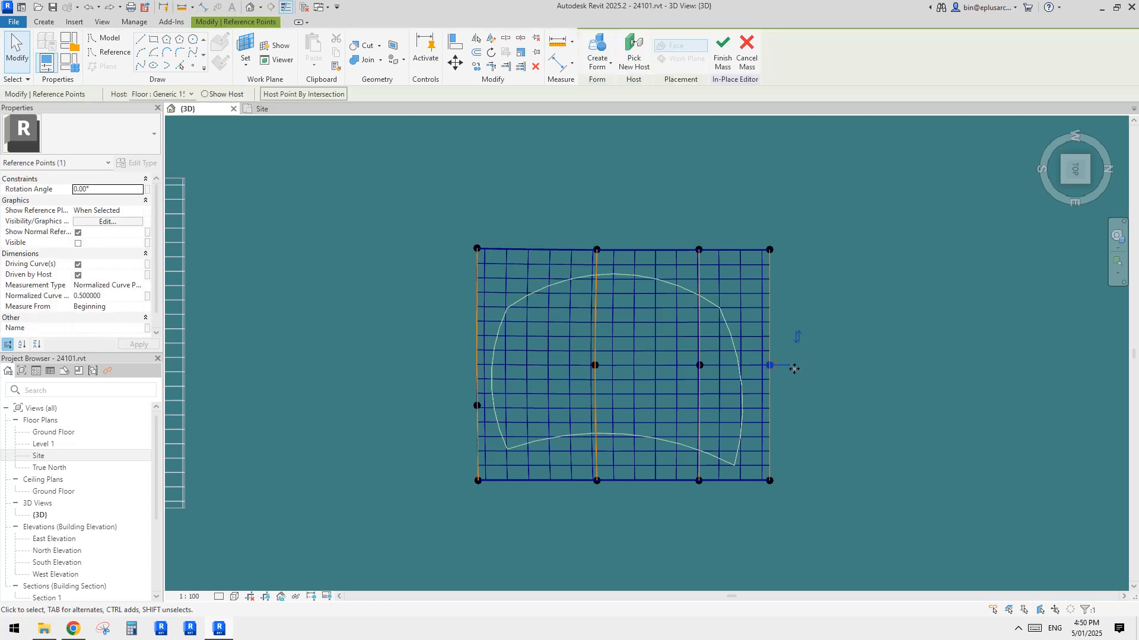
left_click_drag(792, 368, 771, 385)
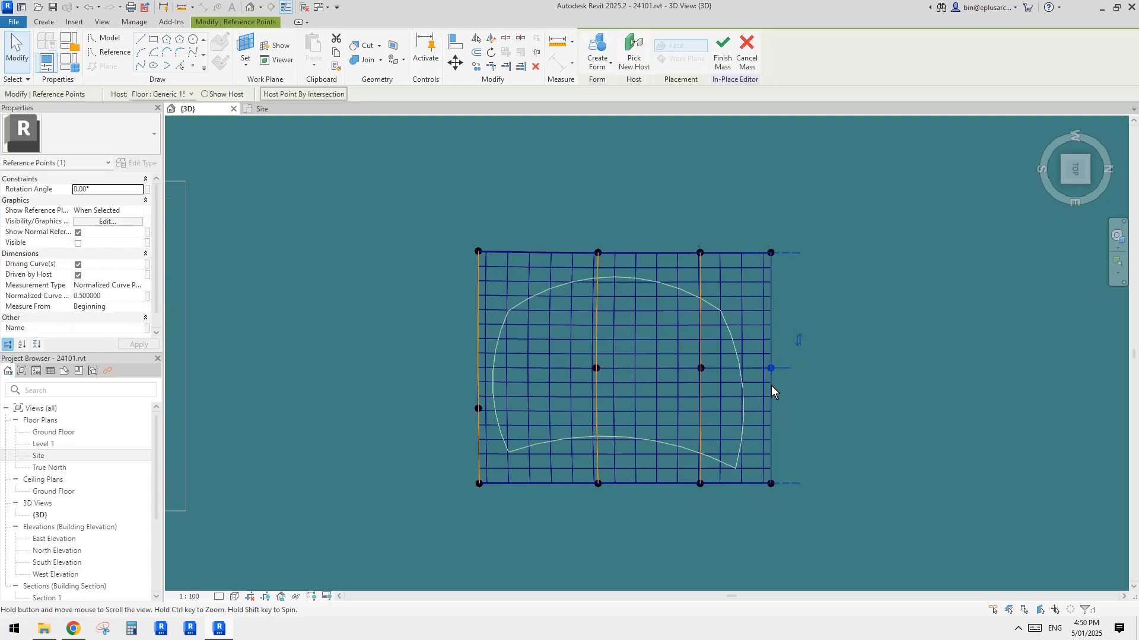
Pull the south edge's middle reference point outward to bow the edge and reverse that move
left_click(479, 406)
left_click_drag(491, 411, 475, 410)
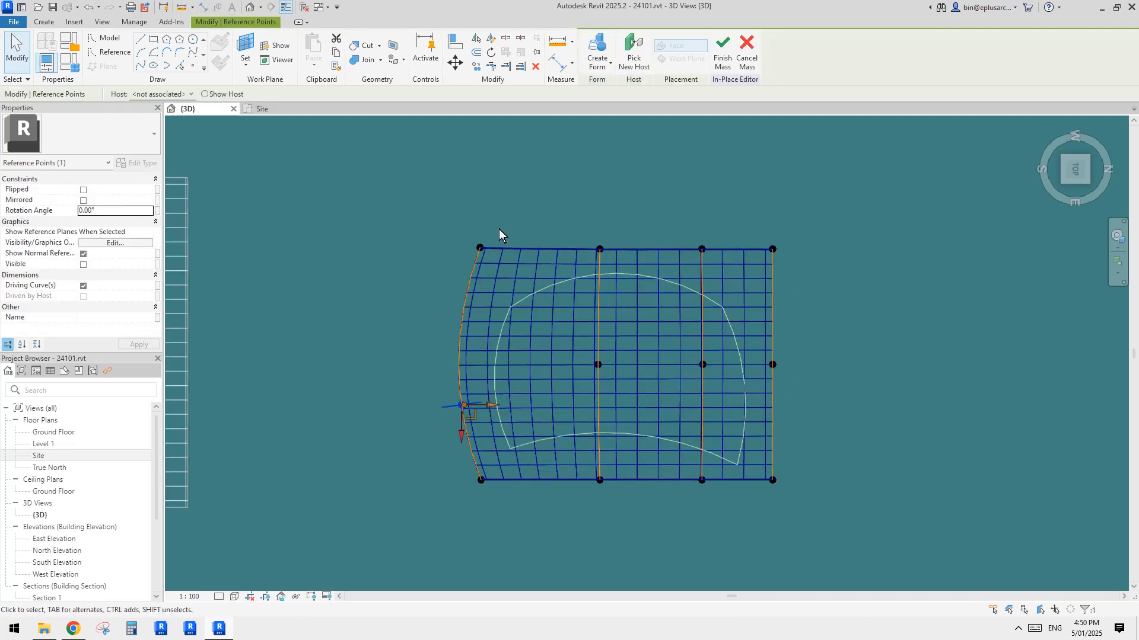
key("Escape")
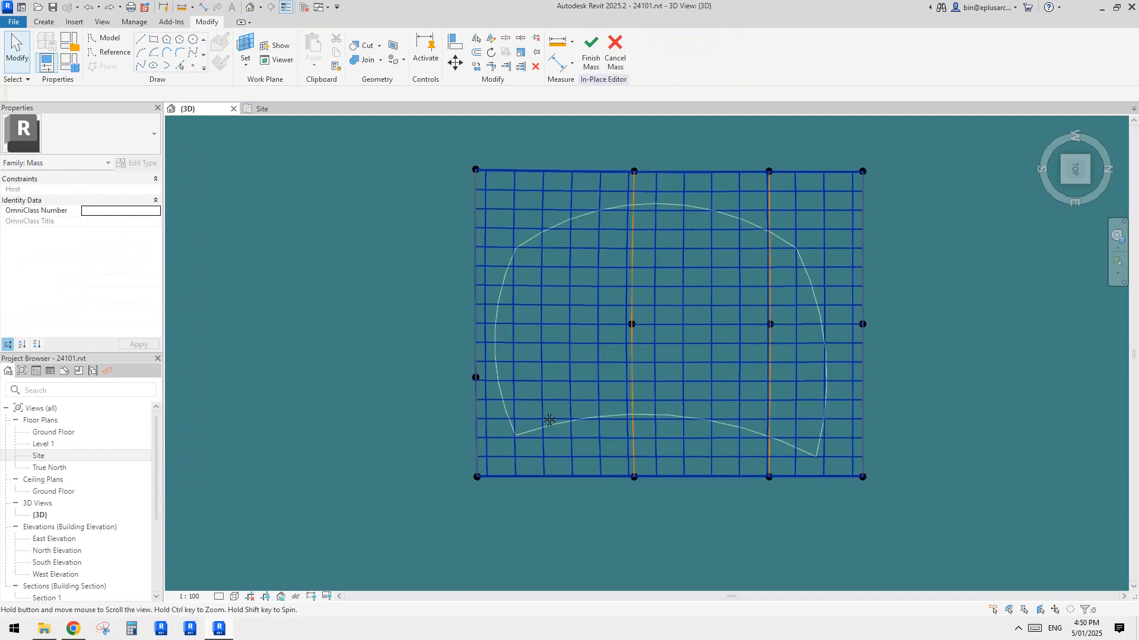
scroll(569, 267, "up", 2)
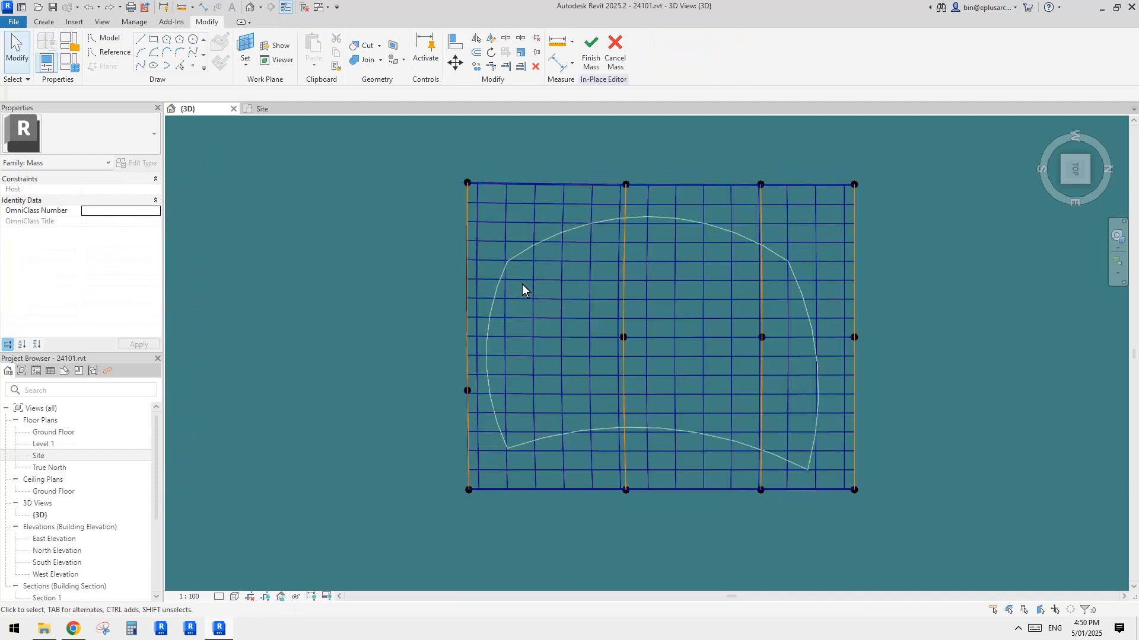
Create reference lines on the work plane by picking the outline's north and east arcs
left_click(113, 54)
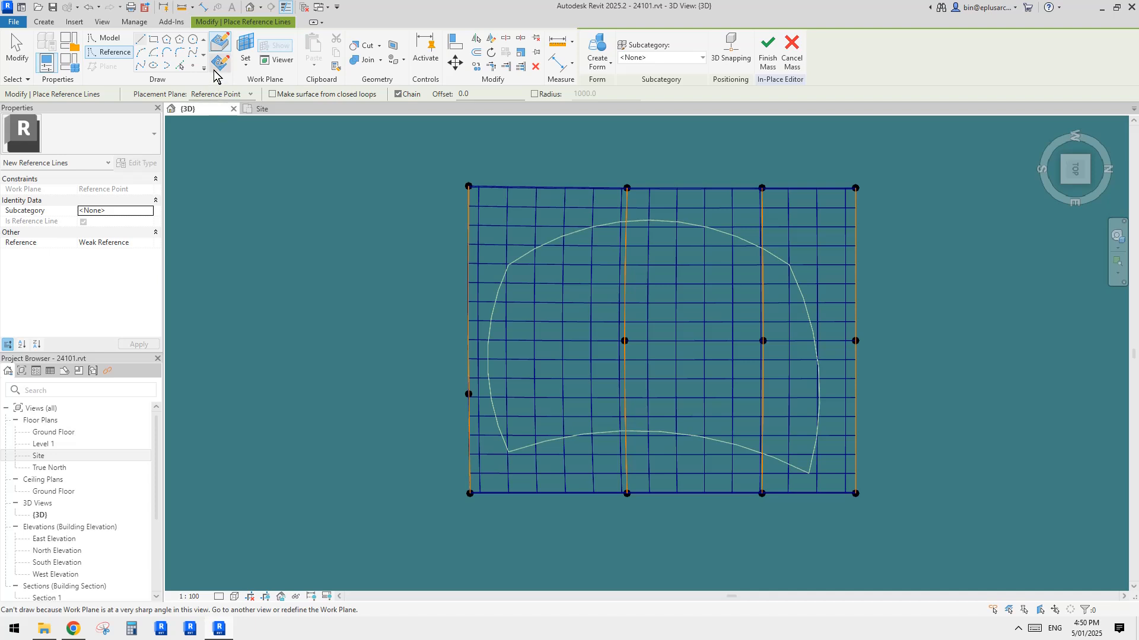
left_click(216, 67)
left_click(181, 66)
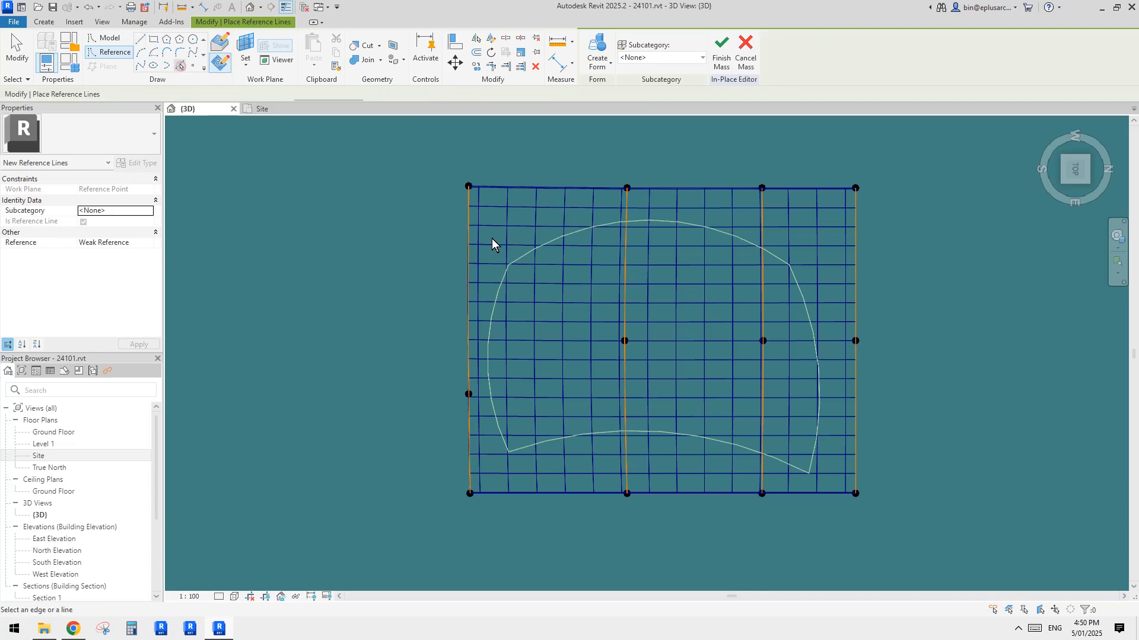
left_click(802, 300)
left_click(658, 437)
scroll(565, 369, "down", 1)
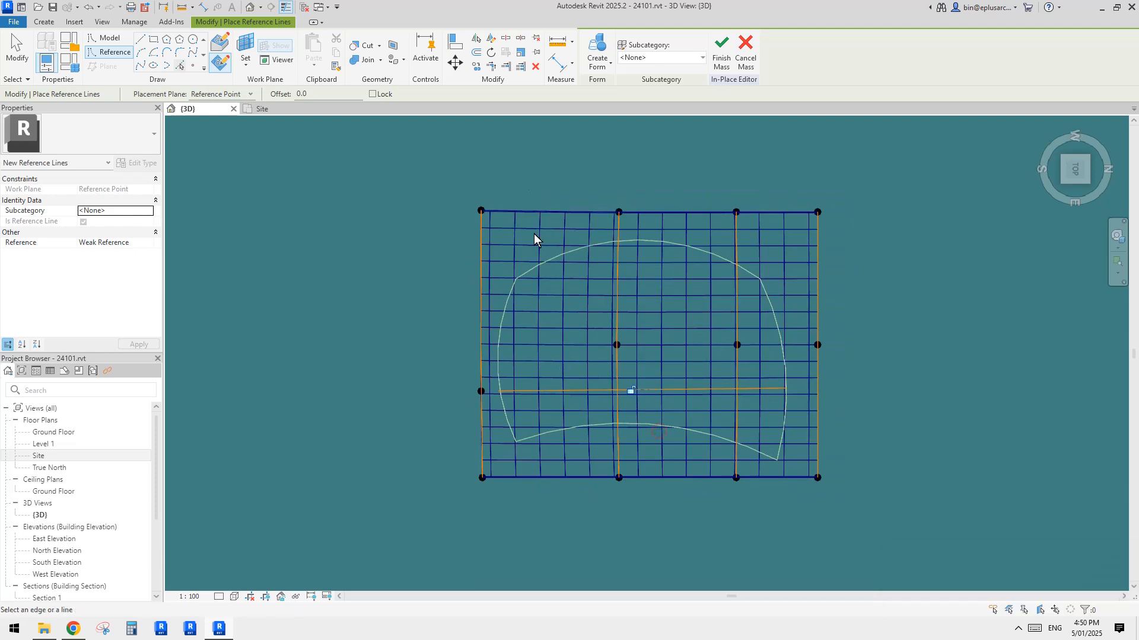
Set the placement plane to Level : Ground Floor and draw chained reference lines from the outline's southwest corner, looping around the whole surface
left_click(141, 40)
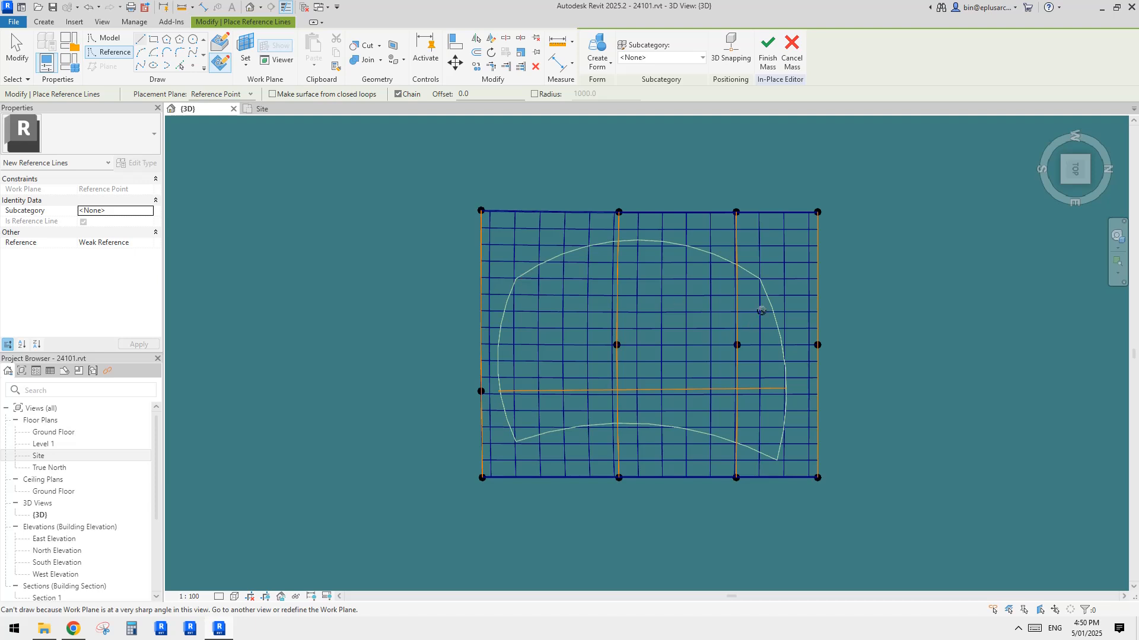
left_click(242, 94)
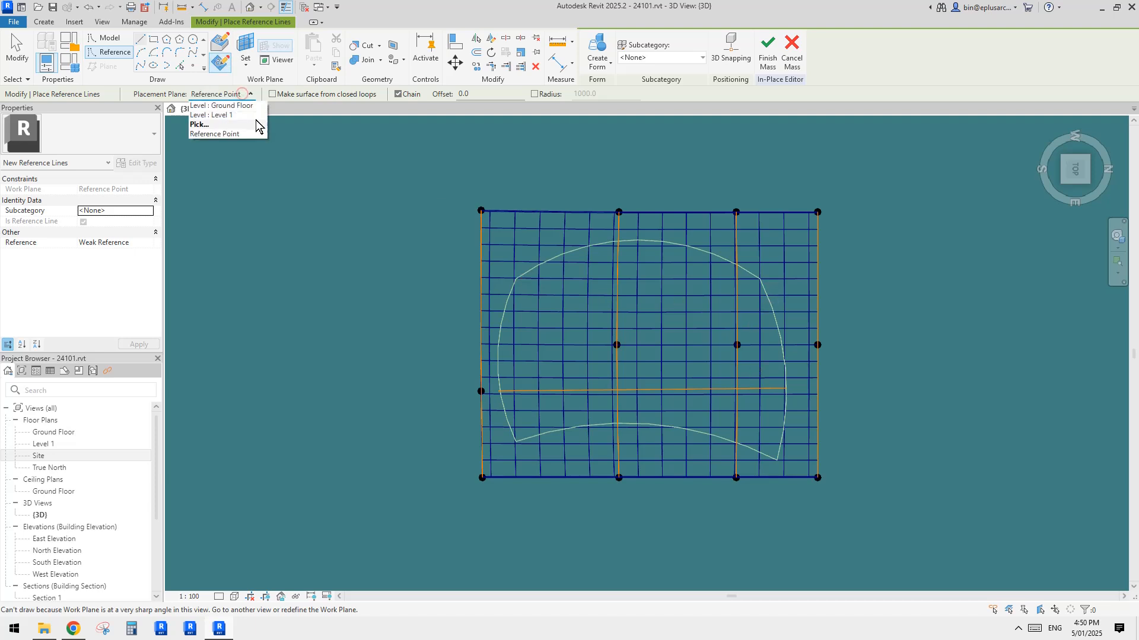
left_click(231, 106)
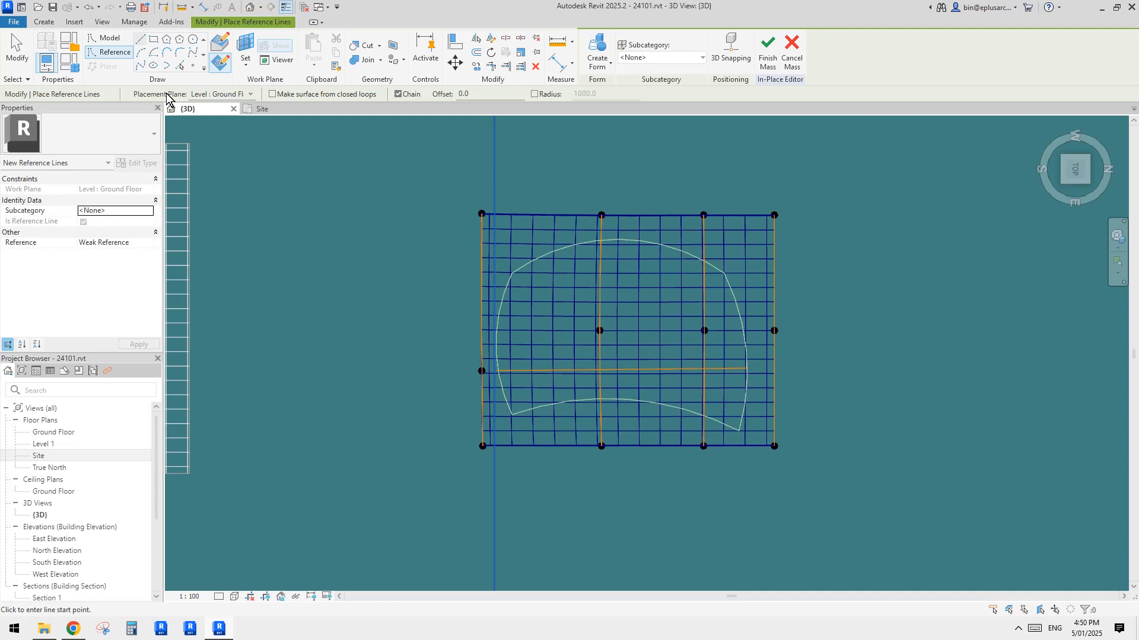
scroll(528, 263, "up", 1)
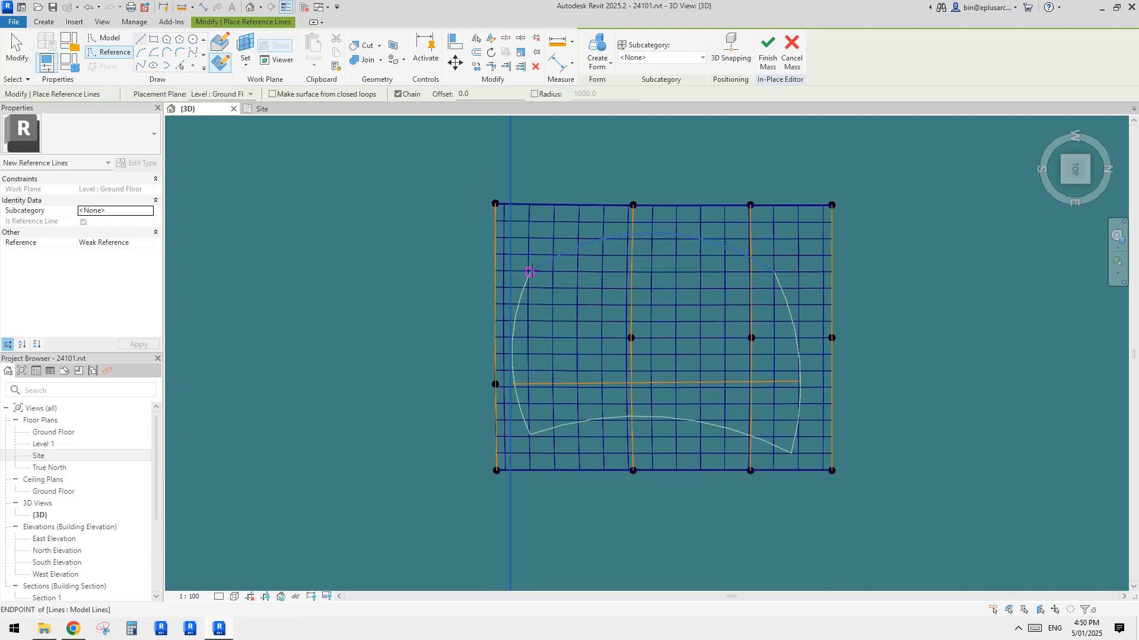
left_click(530, 273)
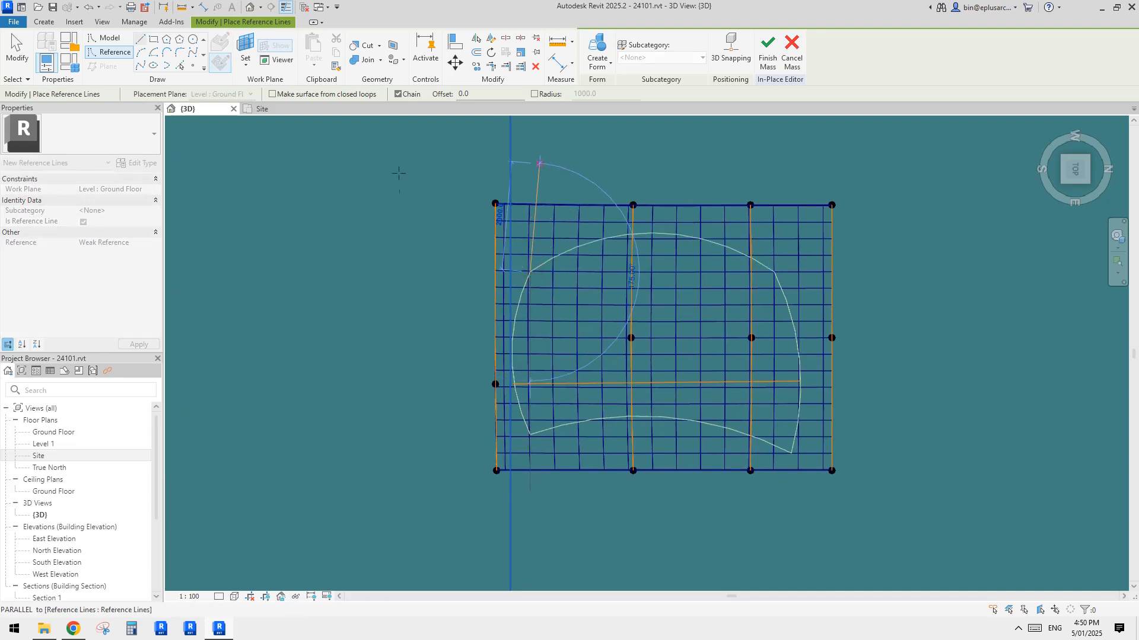
left_click(398, 171)
left_click(921, 530)
left_click(914, 141)
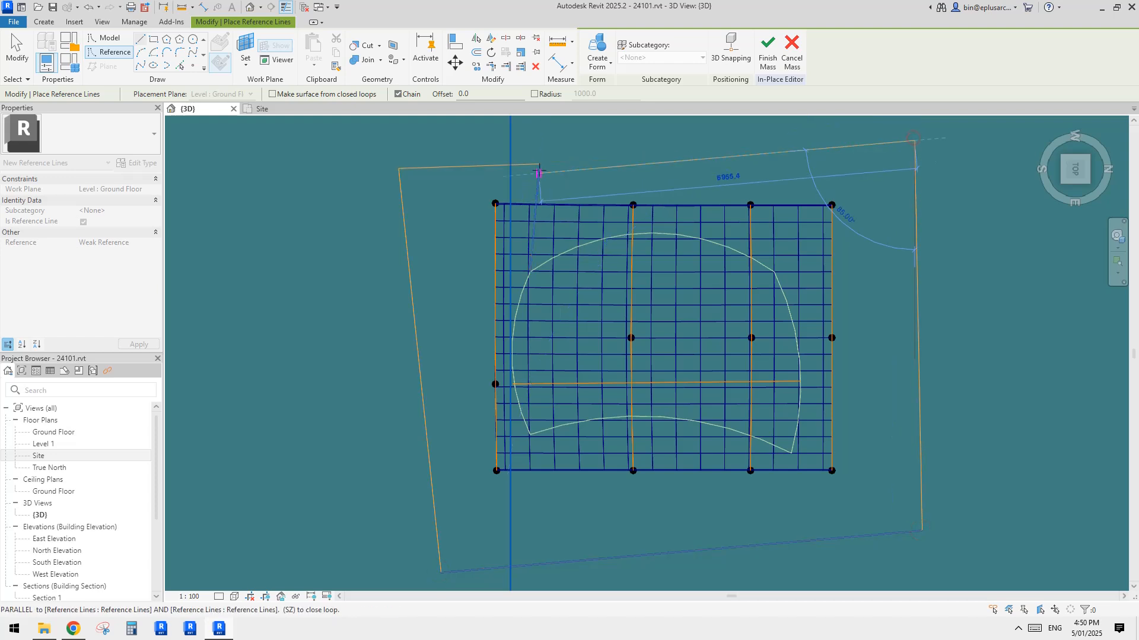
left_click(539, 164)
key("Escape")
key("Escape")
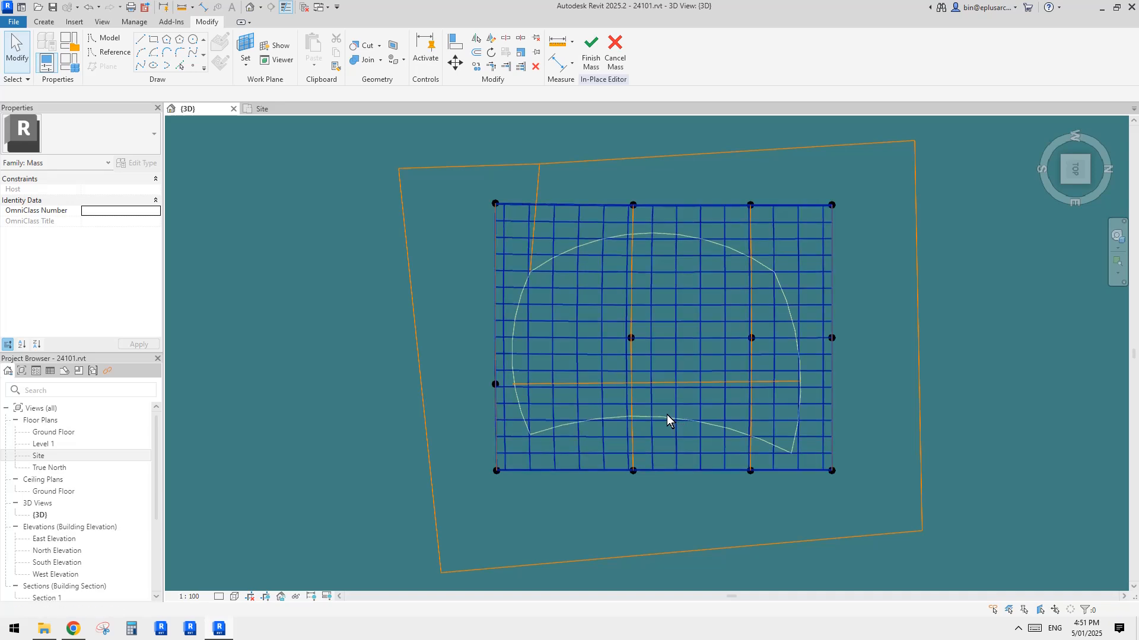
Examine how the arc outline and reference lines lie over the rectangular divided surface
middle_click_drag(559, 422, 545, 382)
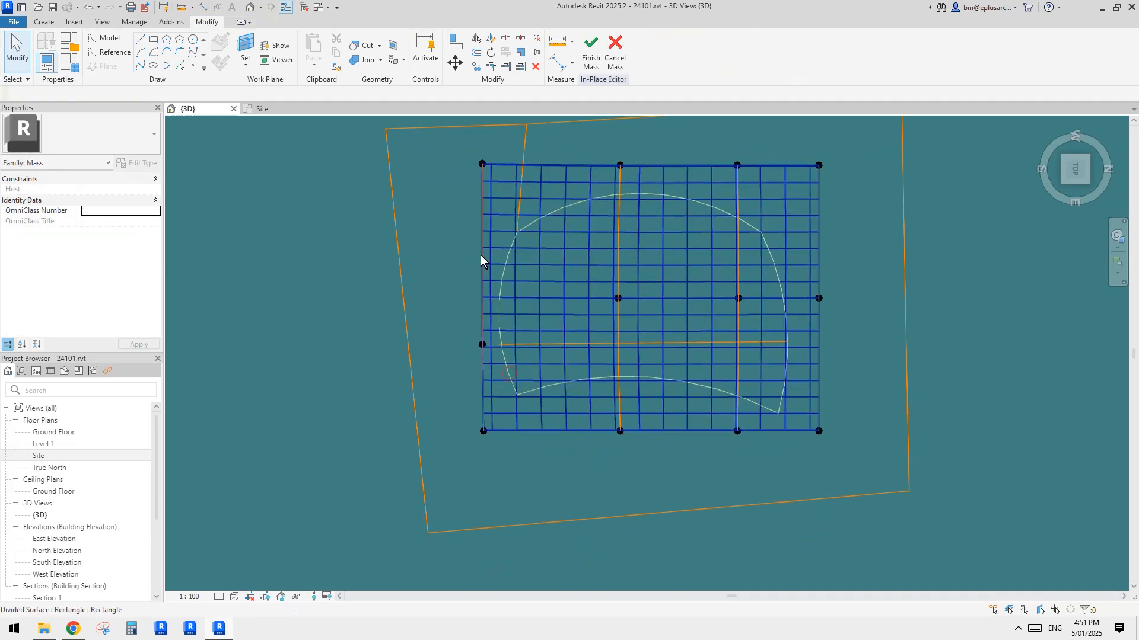
scroll(492, 264, "up", 5)
scroll(520, 266, "down", 1)
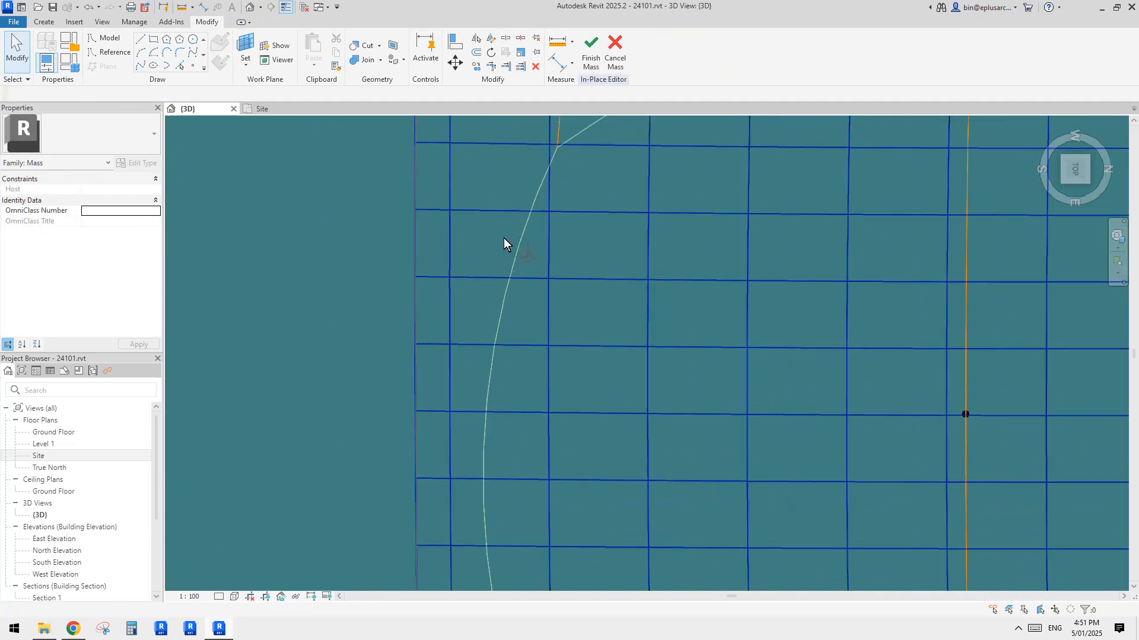
left_click(503, 244)
scroll(516, 307, "down", 3)
key("Escape")
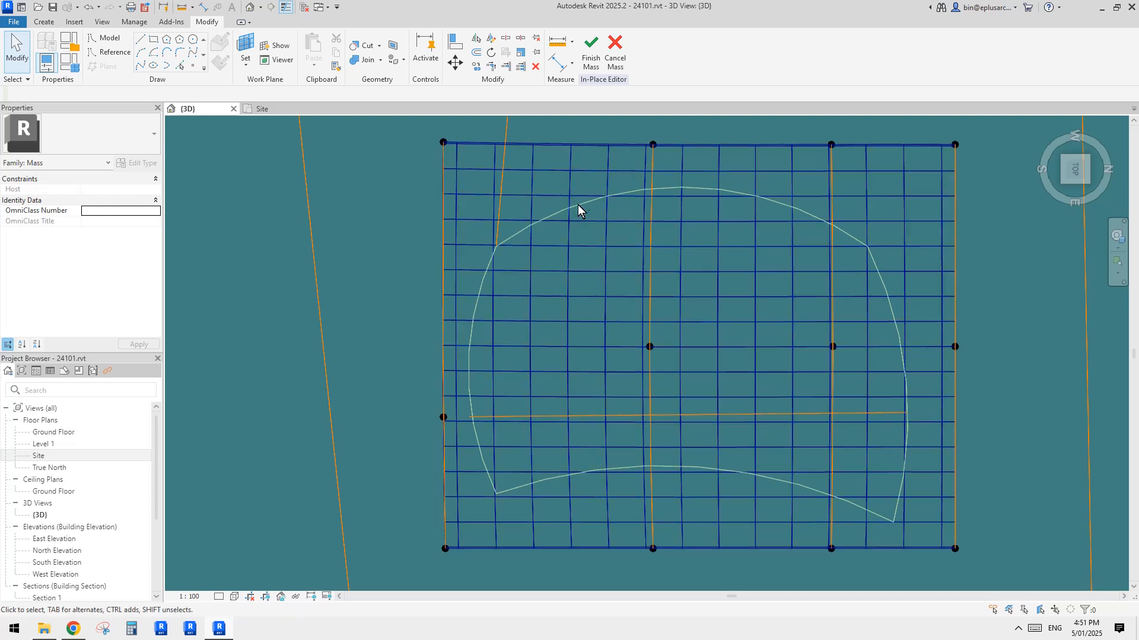
left_click(583, 201)
key("Escape")
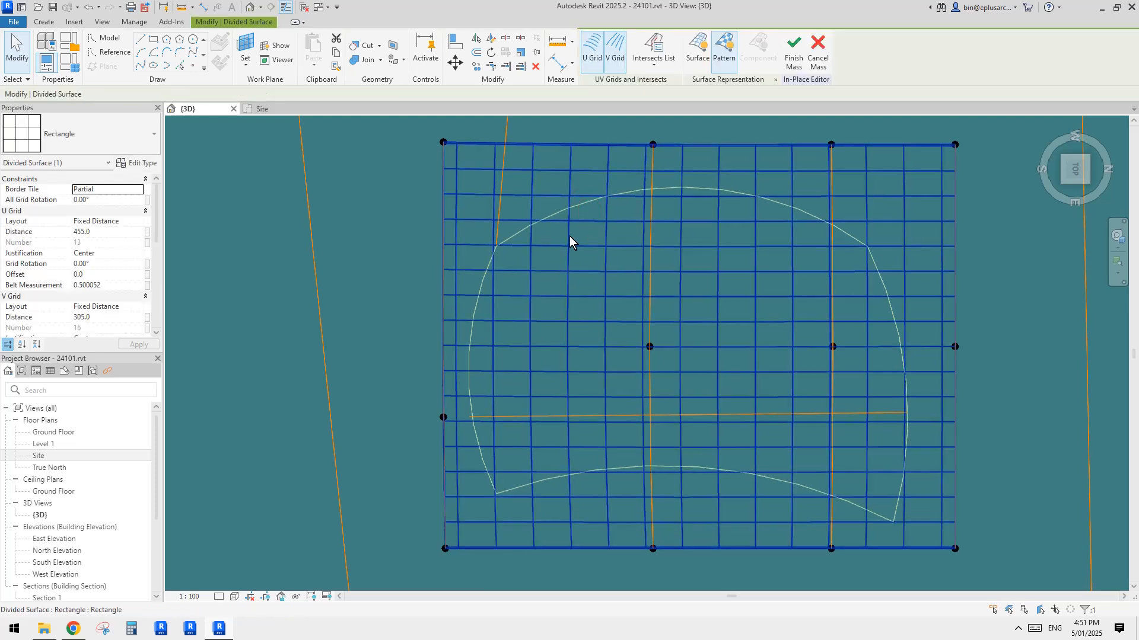
scroll(515, 293, "down", 1)
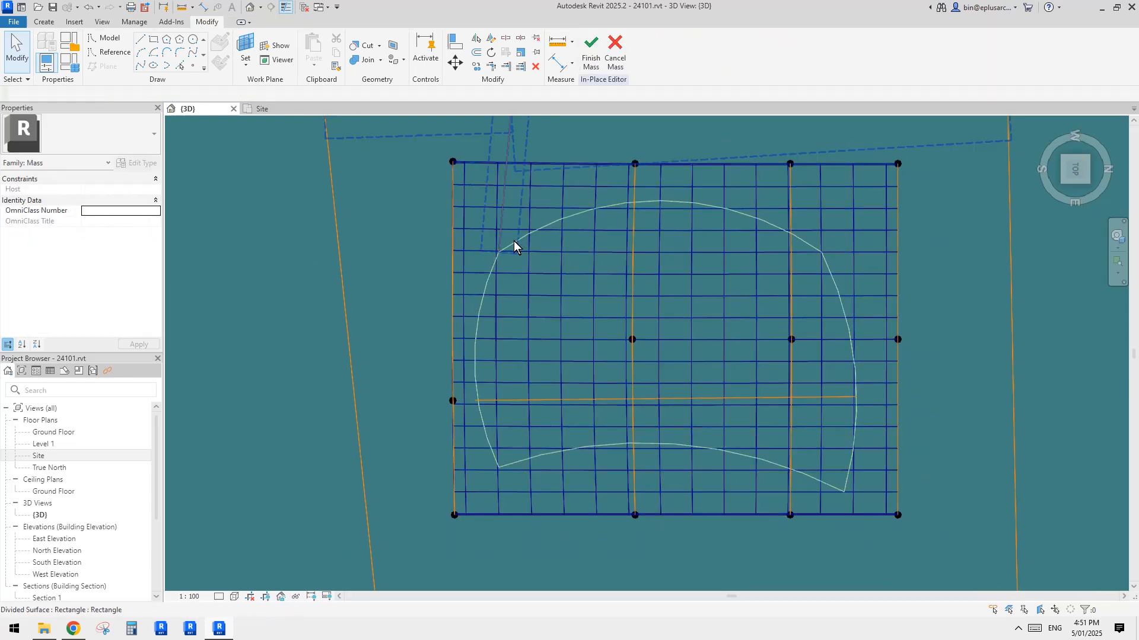
Create reference lines on the ground floor plane by picking all four arcs of the curved outline
left_click(111, 52)
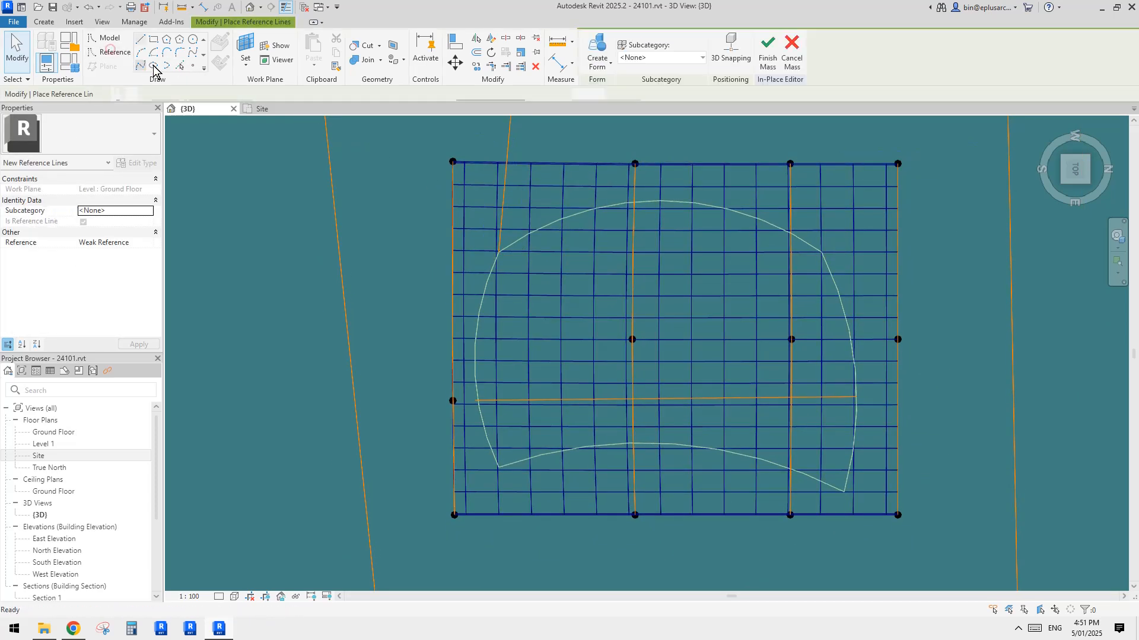
left_click(184, 64)
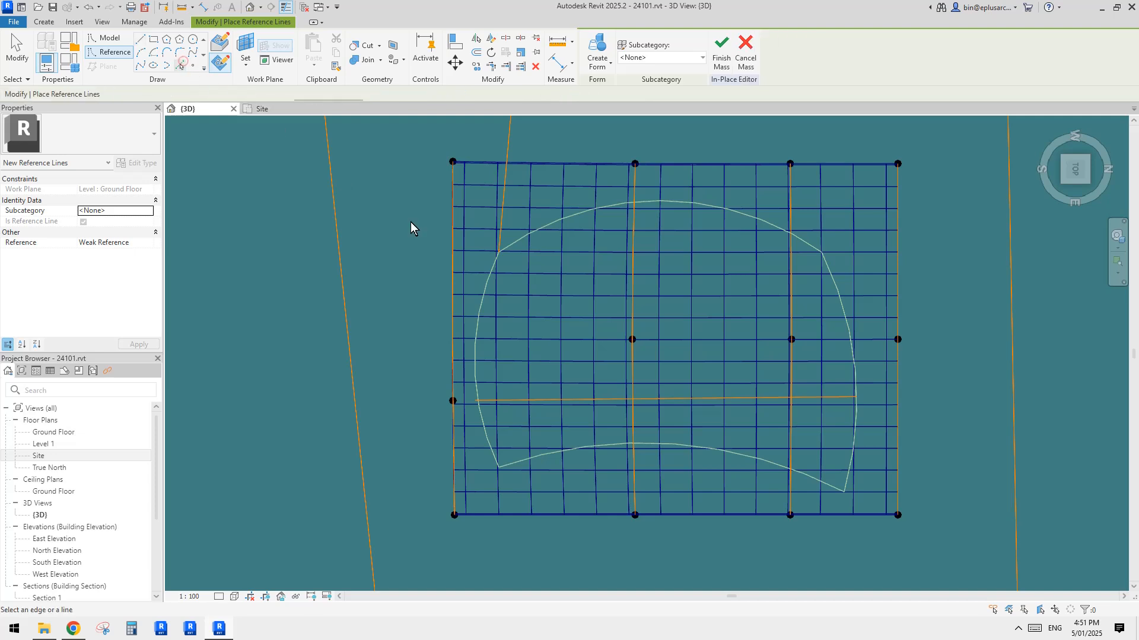
left_click(490, 266)
left_click(516, 240)
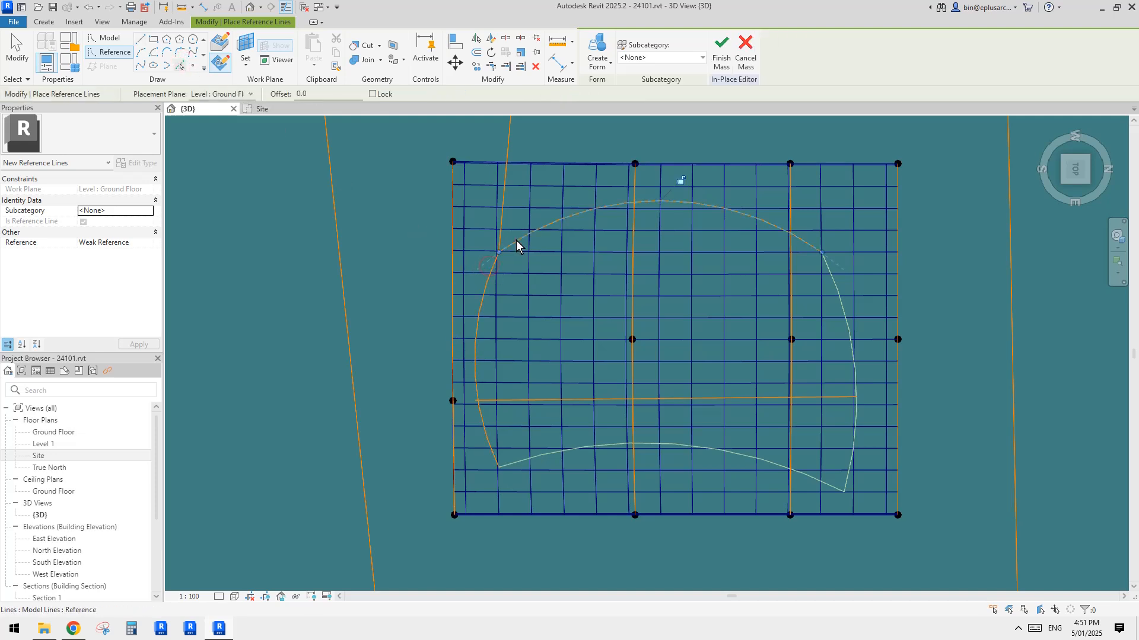
left_click(840, 288)
left_click(677, 441)
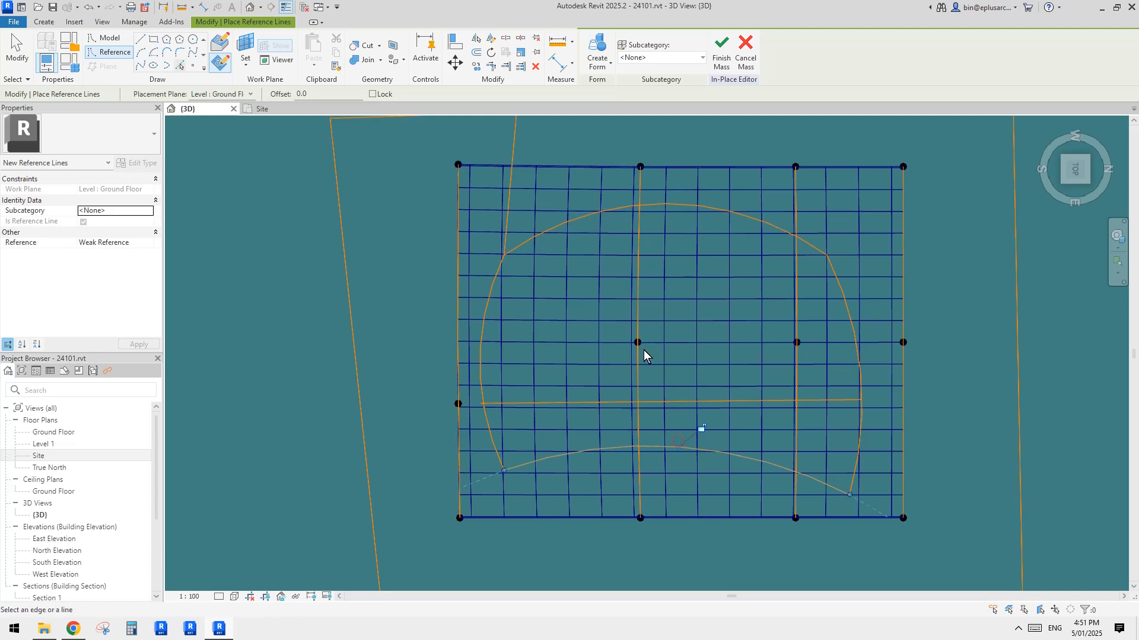
key("Escape")
scroll(611, 341, "down", 1)
scroll(520, 320, "down", 1)
scroll(519, 330, "down", 1)
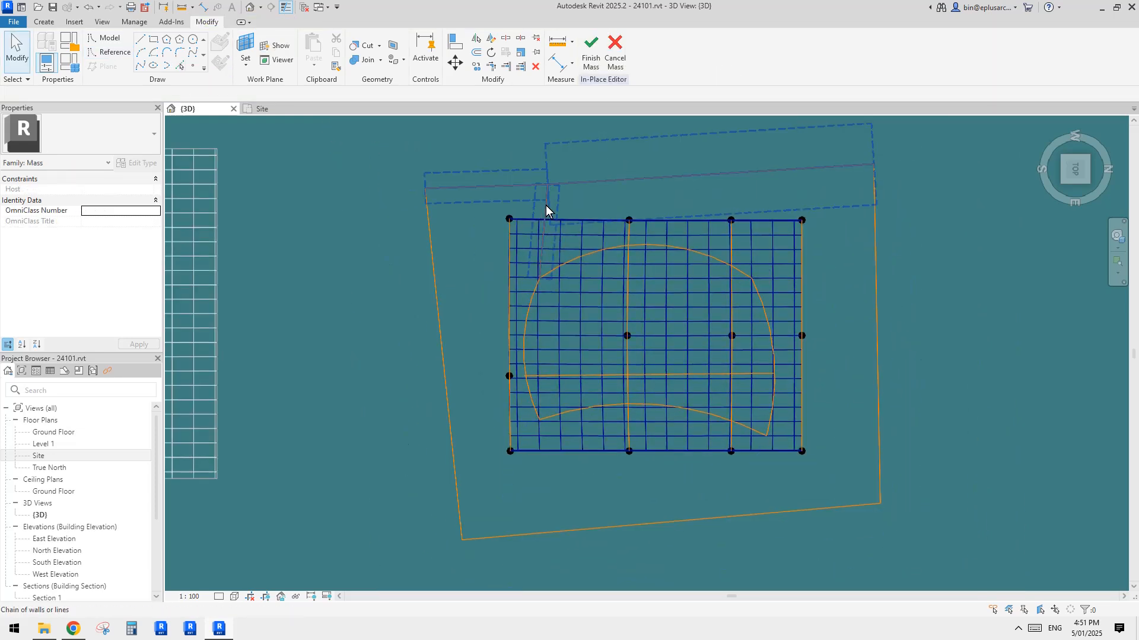
key("Tab")
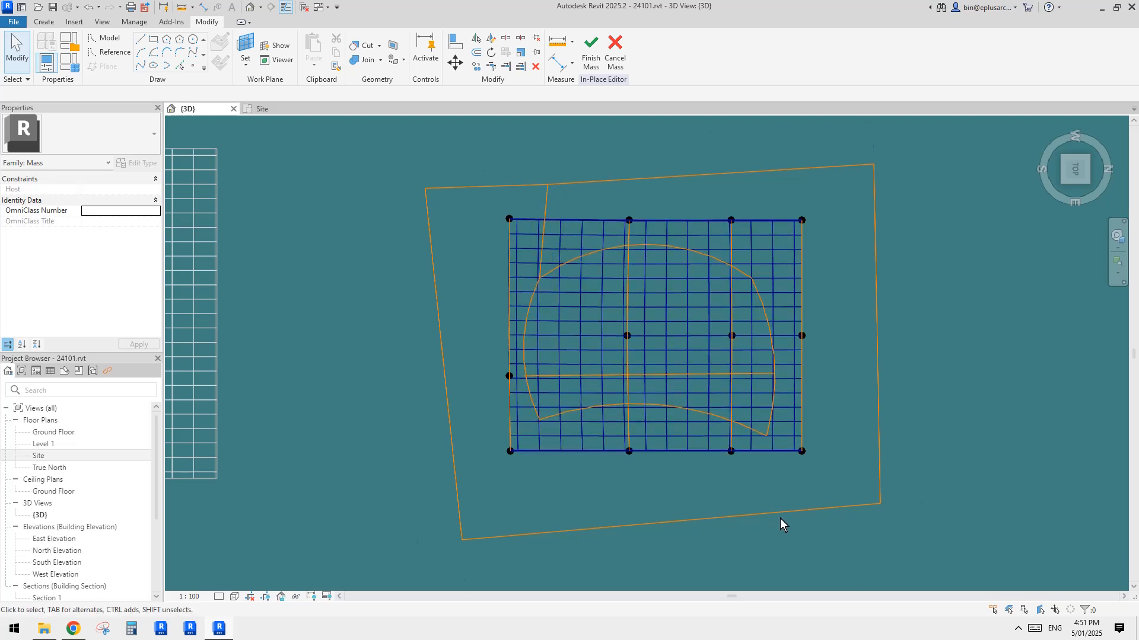
key("Tab")
left_click(749, 426)
key("Tab")
left_click(490, 186)
scroll(474, 195, "down", 1)
key("Escape")
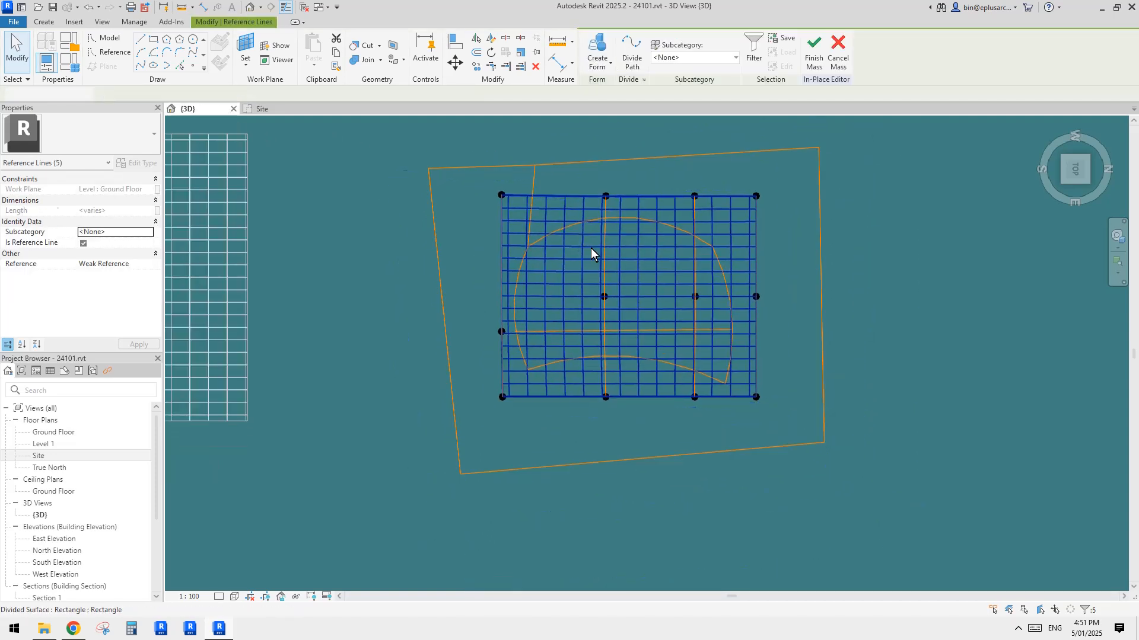
Connect the outline's southeast corner to the outer loop's east side with a reference line and split that side near it
middle_click_drag(526, 261, 641, 283)
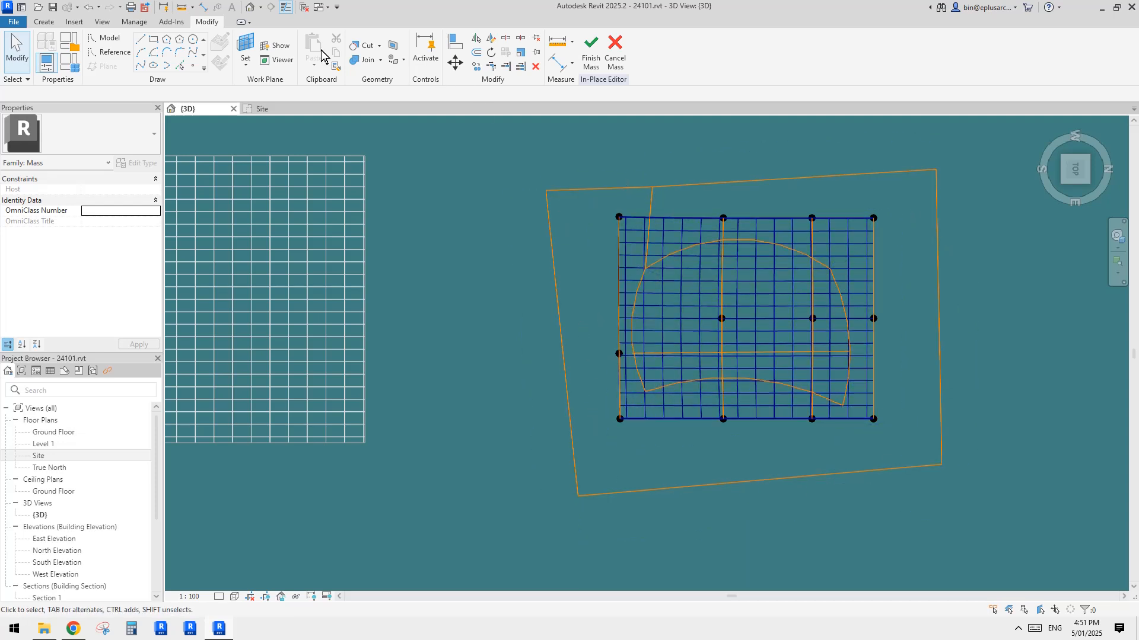
left_click(142, 39)
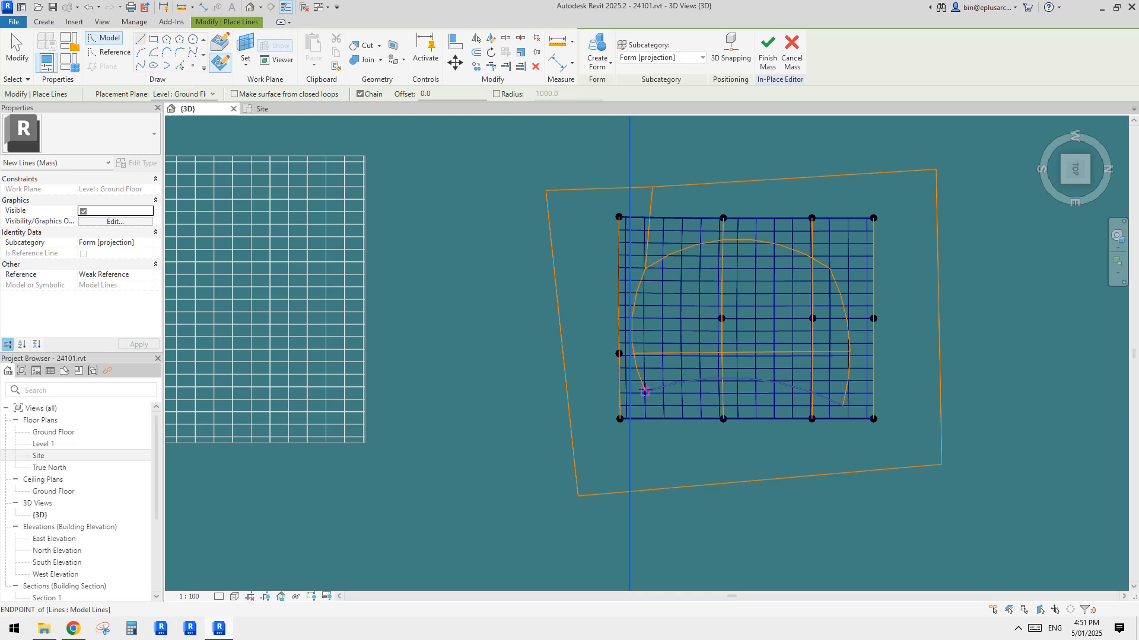
left_click(645, 391)
left_click(688, 486)
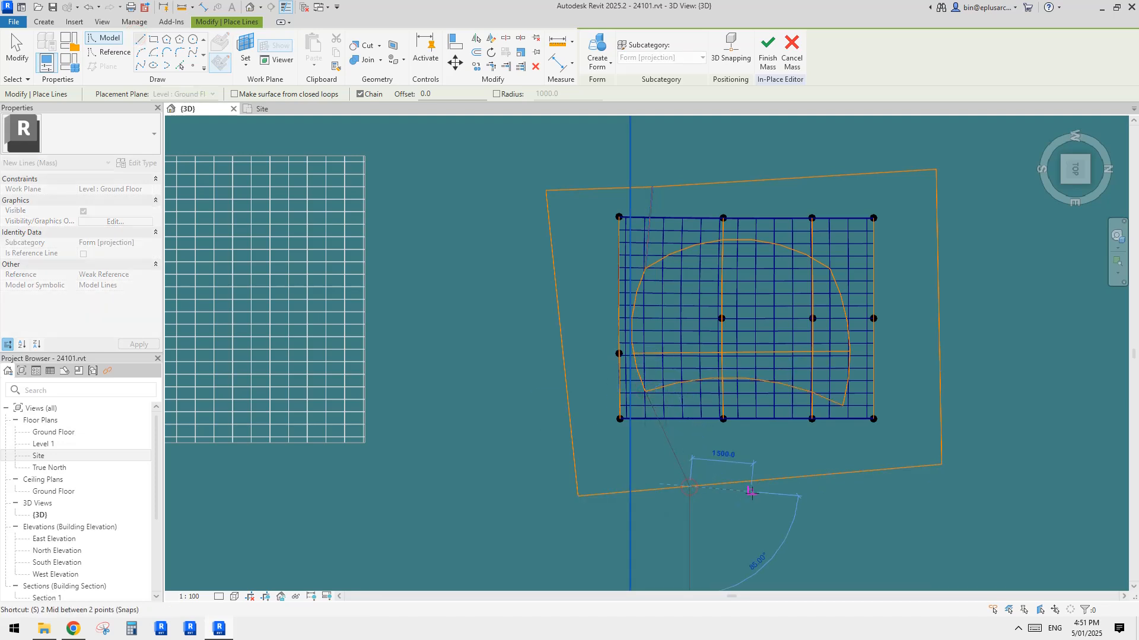
key("Escape")
key("Escape")
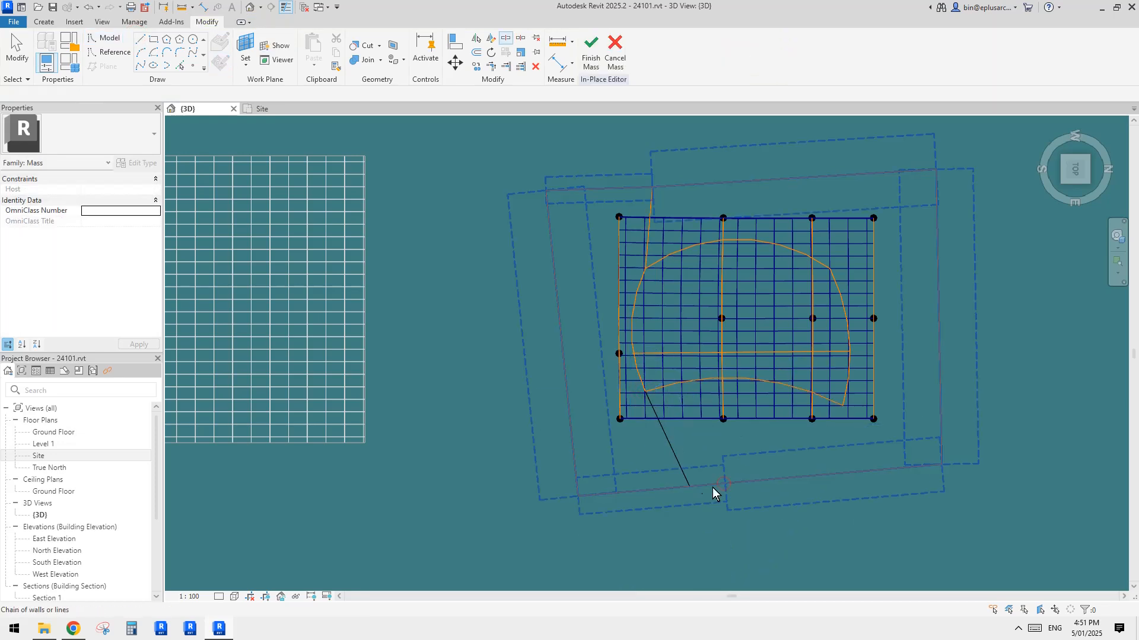
left_click(682, 464)
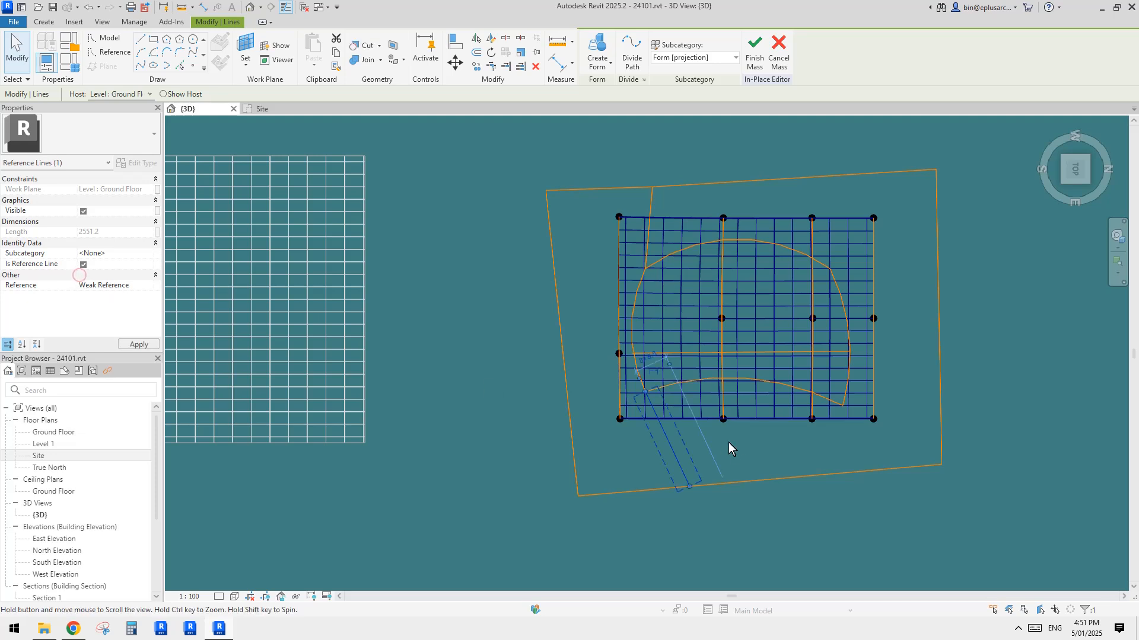
key("Escape")
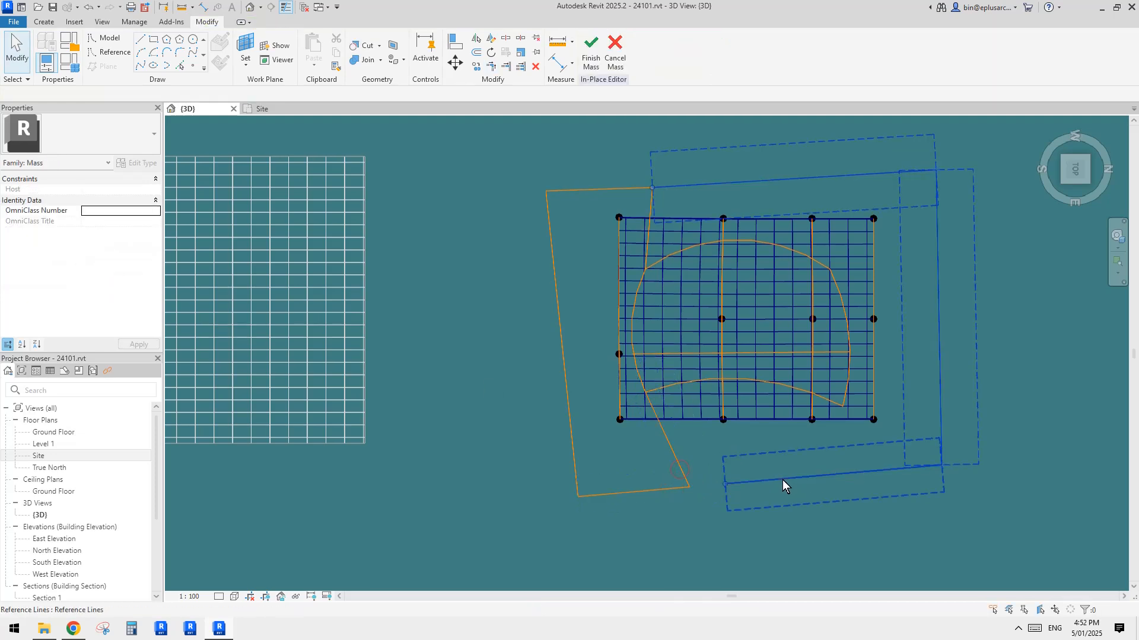
Join both segments of the split outer east side at the new connecting line's endpoint
key("r")
key("p")
left_click(942, 465)
left_click(689, 487)
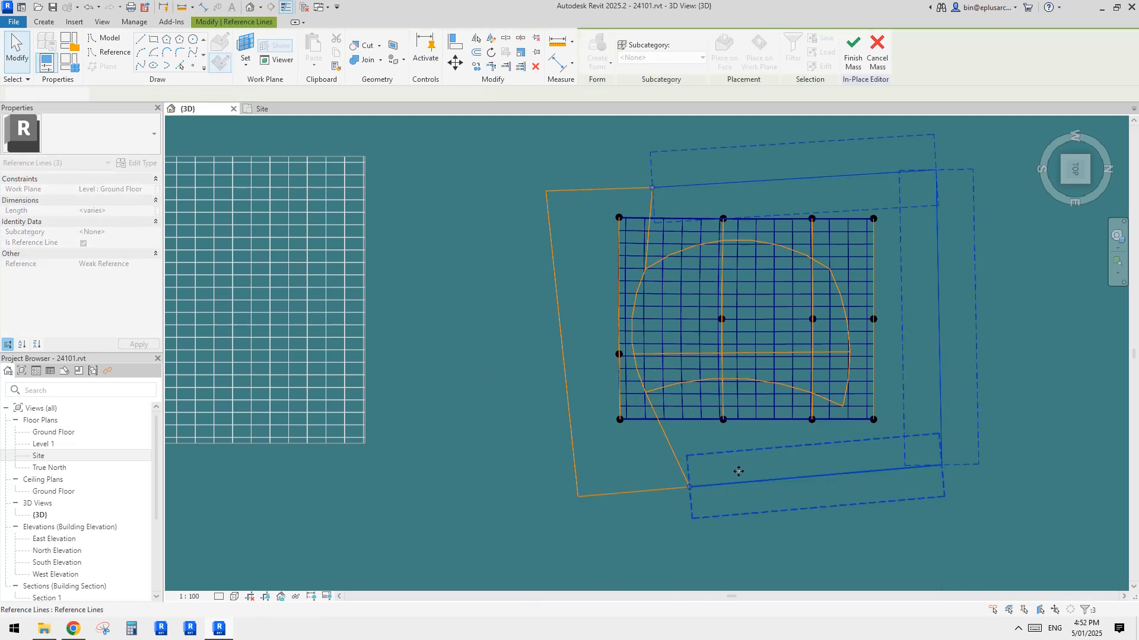
key("Escape")
key("Escape")
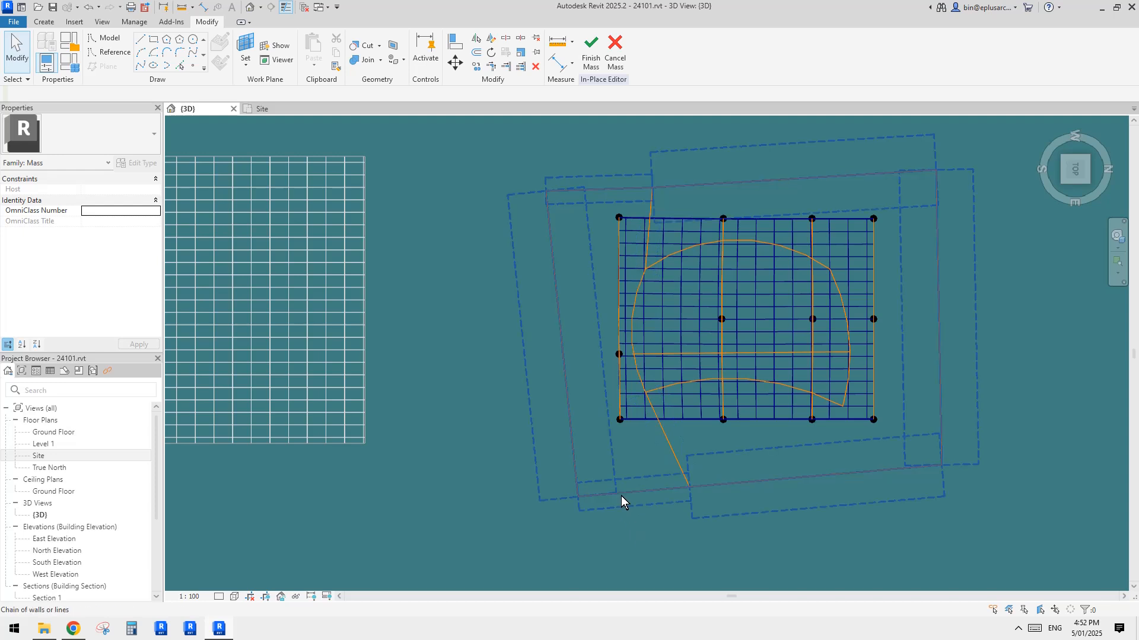
Create a void form from the closed chain of reference lines enclosing the area south of the outline
key("ctrl+z")
scroll(557, 453, "down", 2)
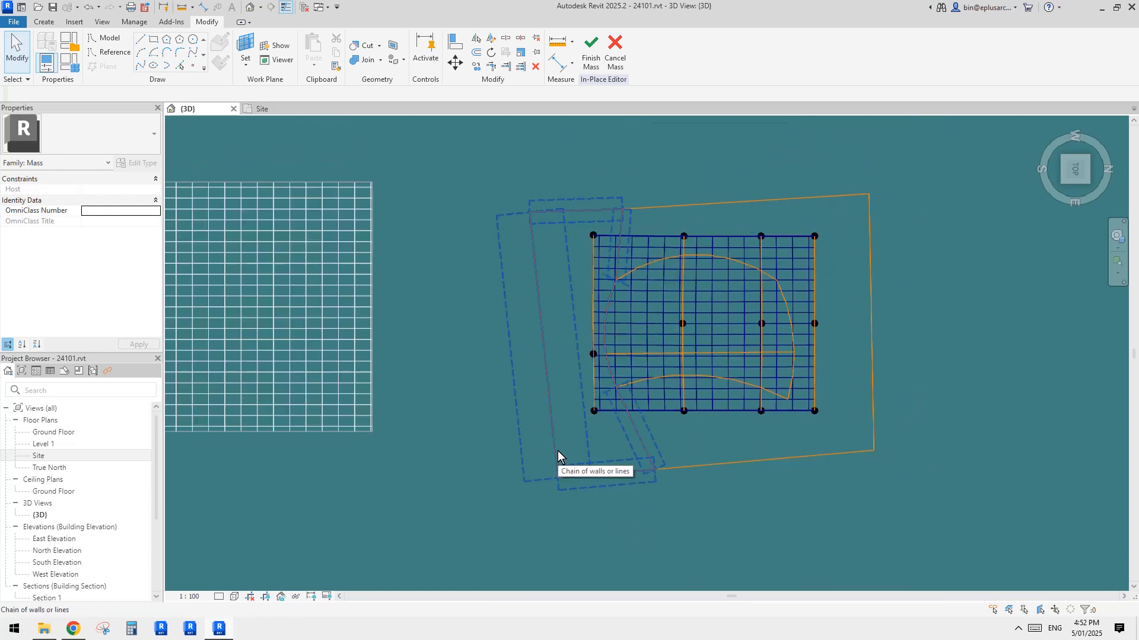
left_click(557, 455)
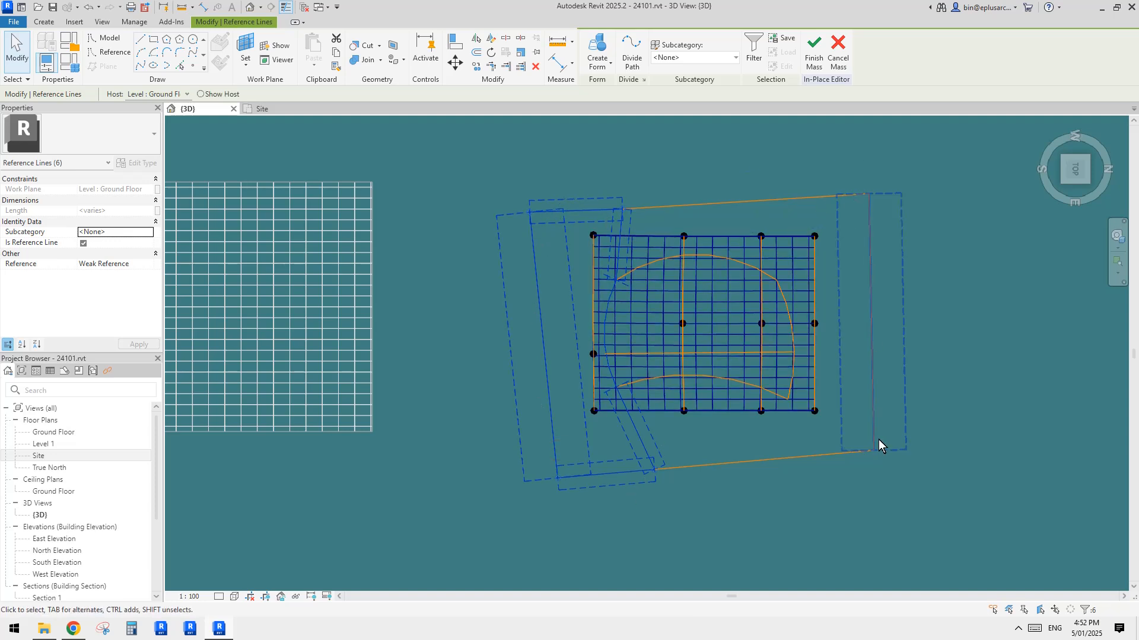
left_click(462, 483)
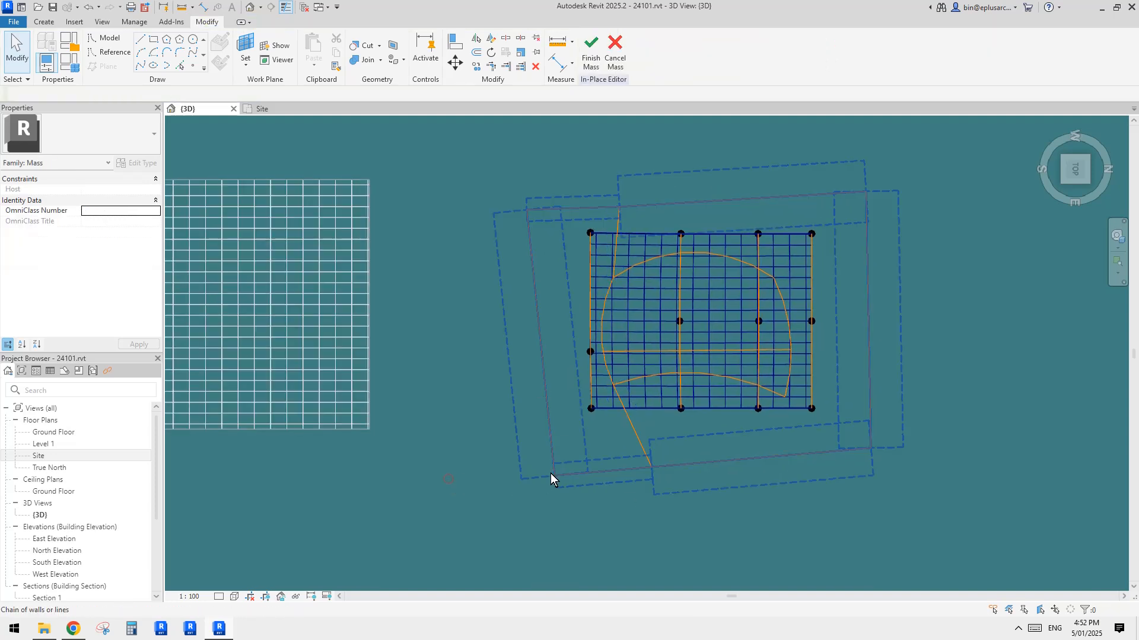
left_click(598, 471)
left_click(610, 63)
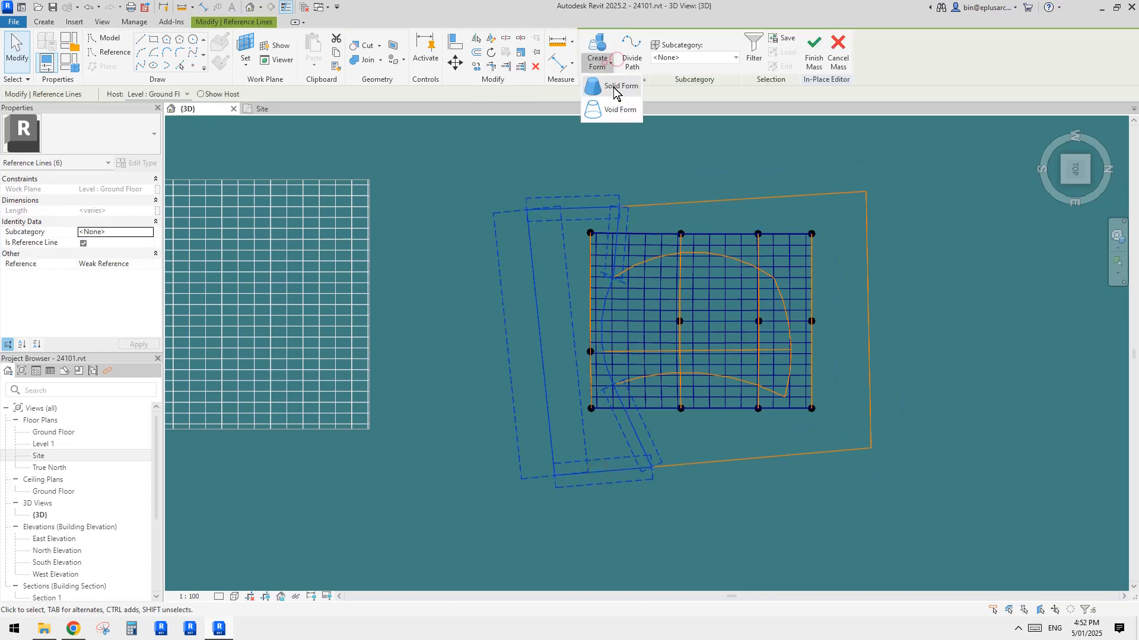
left_click(618, 108)
left_click(919, 193)
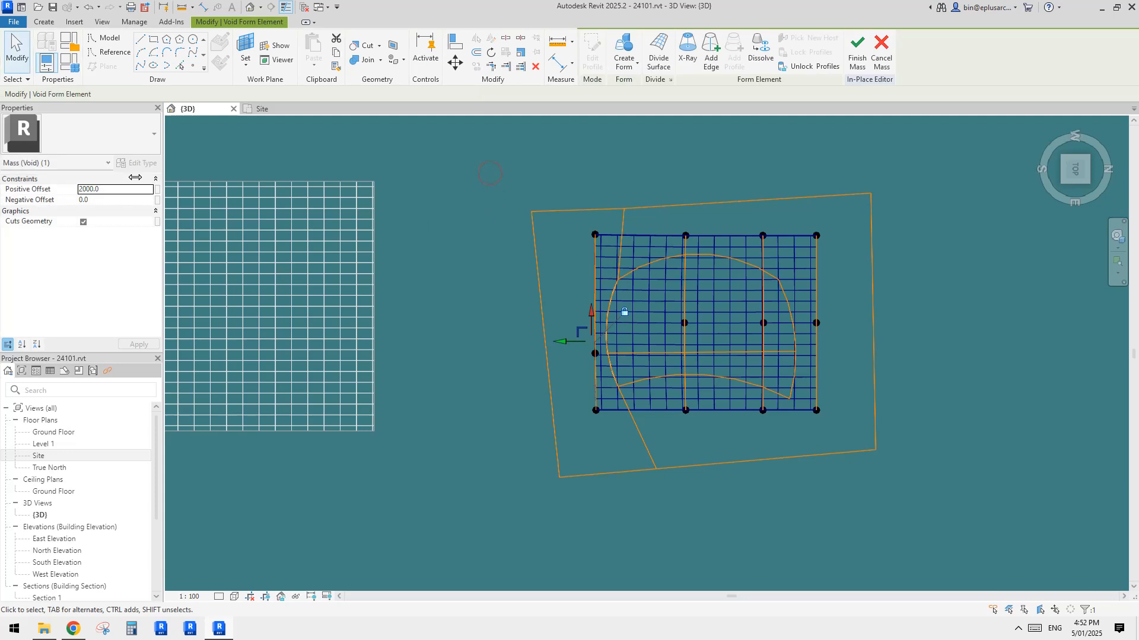
Set the southern void form's negative offset to 2000
left_click(109, 204)
type("200-0")
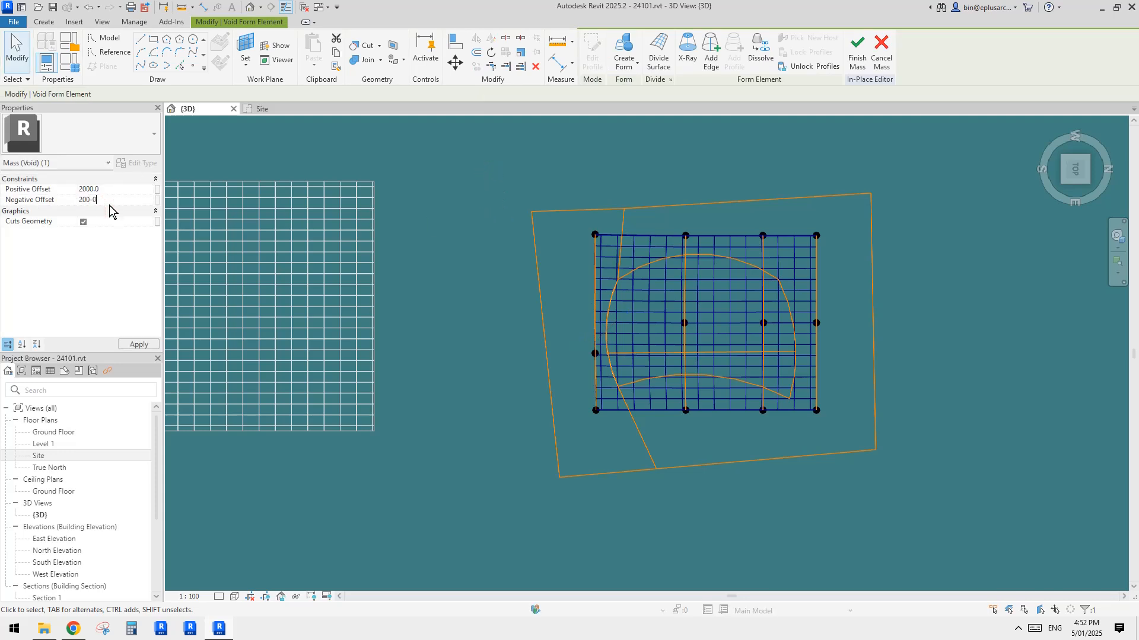
key("Return")
left_click(457, 280)
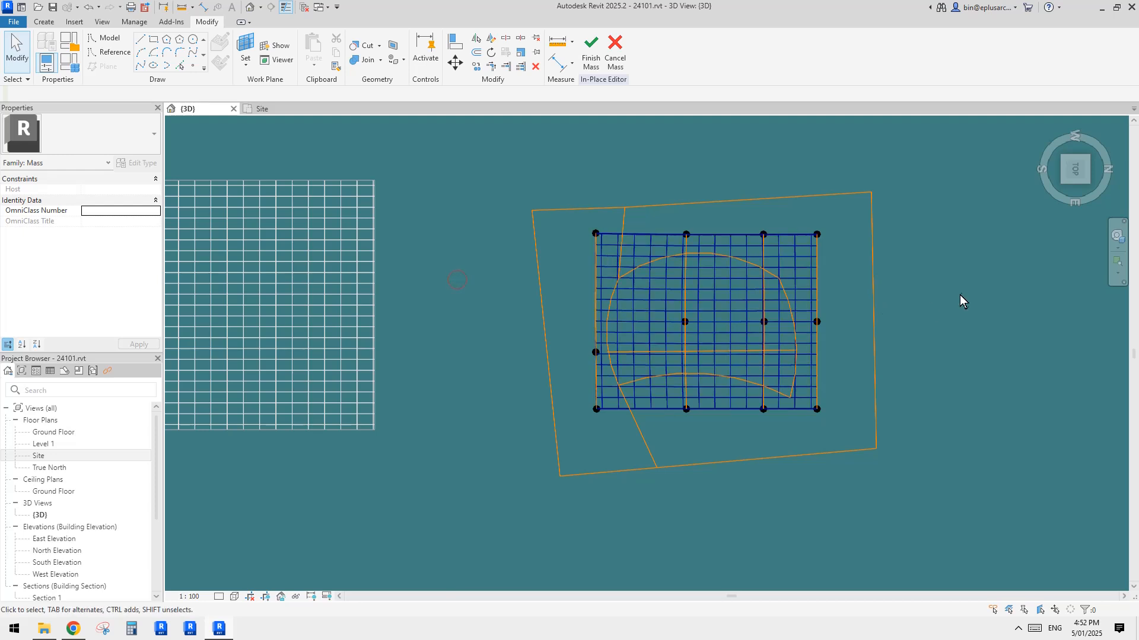
Examine how the rectangular divided surface lies against the southern void's outline and the curved outline
scroll(653, 252, "up", 3)
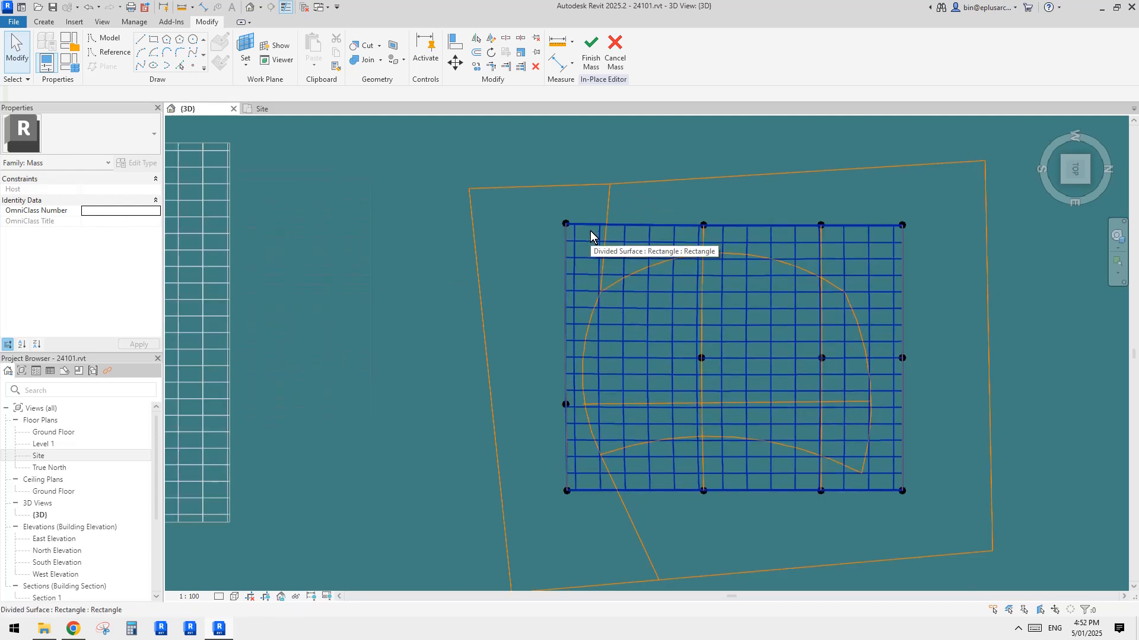
scroll(652, 266, "down", 1)
middle_click_drag(653, 266, 628, 265)
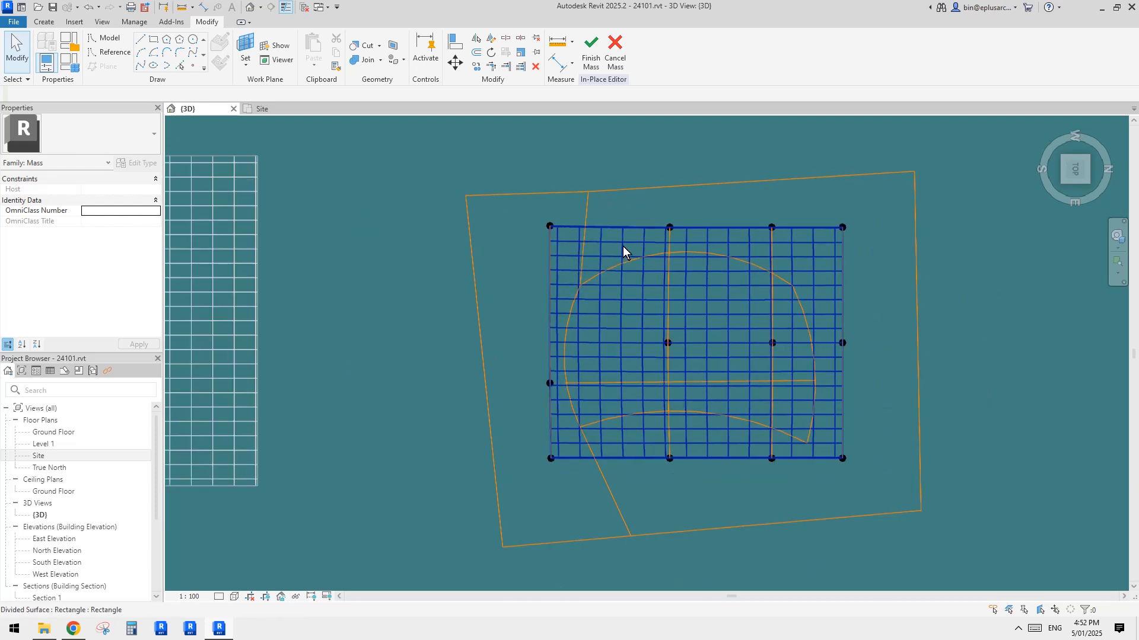
left_click(623, 244)
scroll(717, 324, "up", 2)
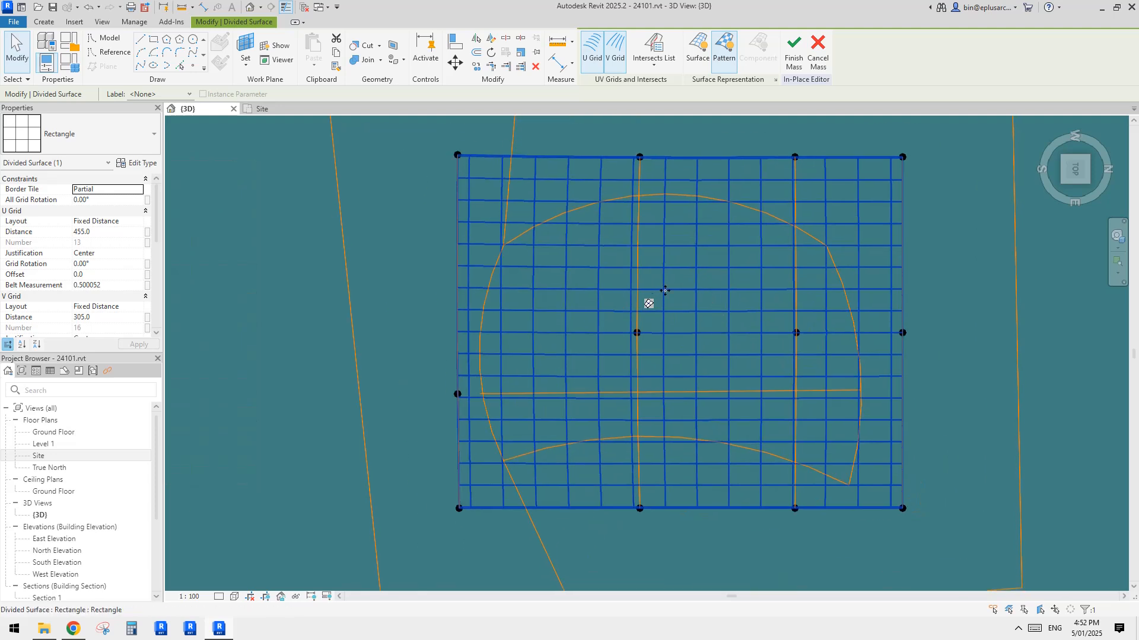
middle_click_drag(684, 310, 683, 314)
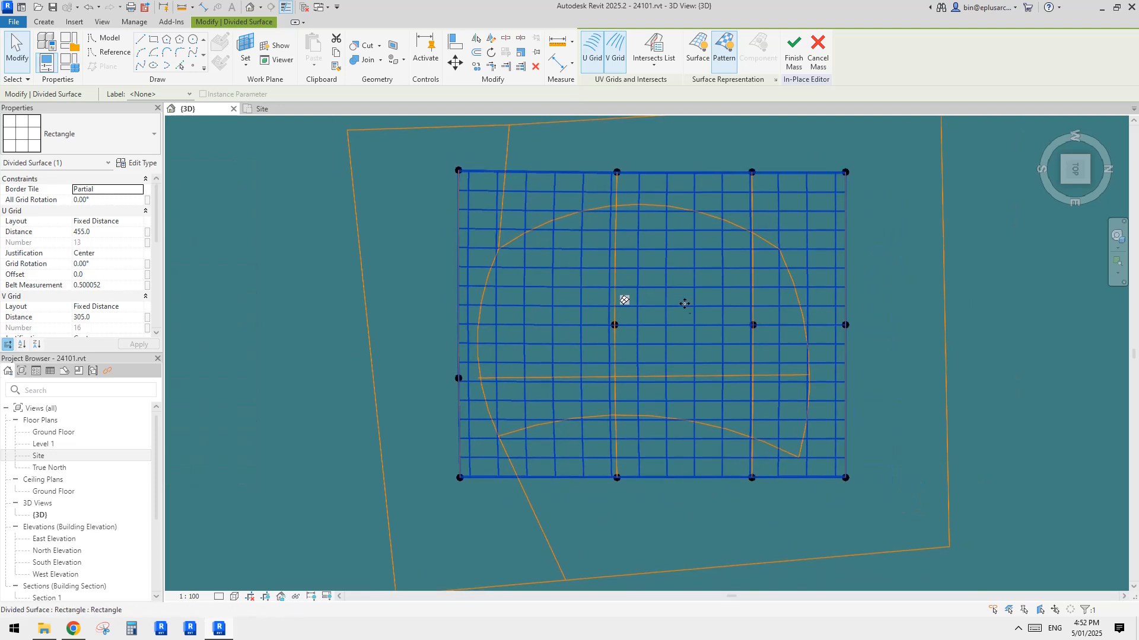
scroll(720, 250, "down", 1)
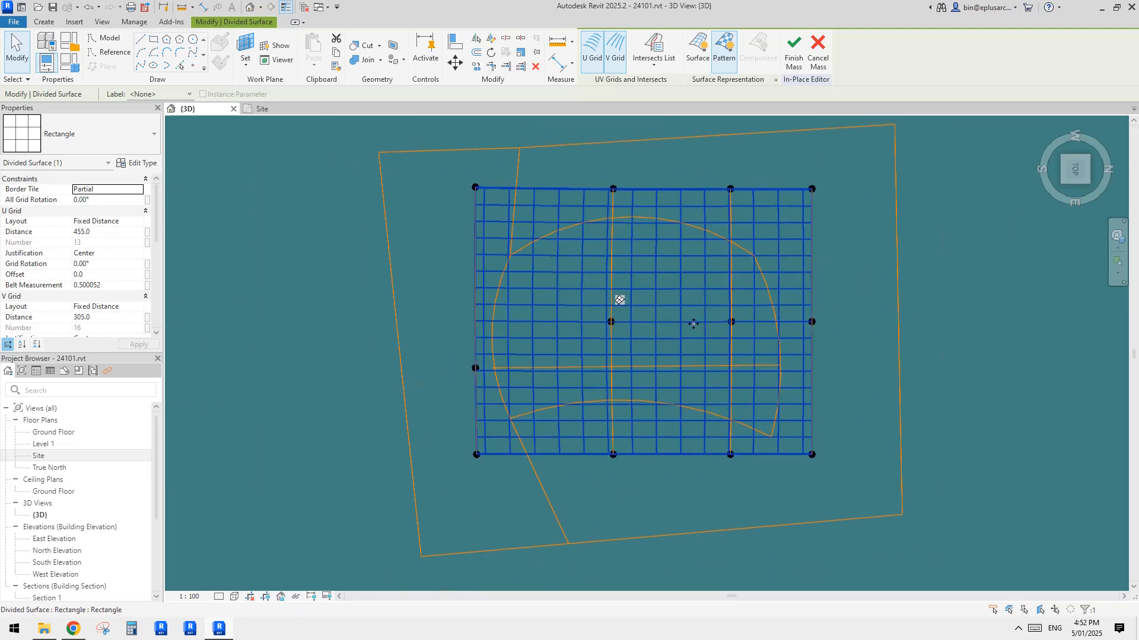
key("Escape")
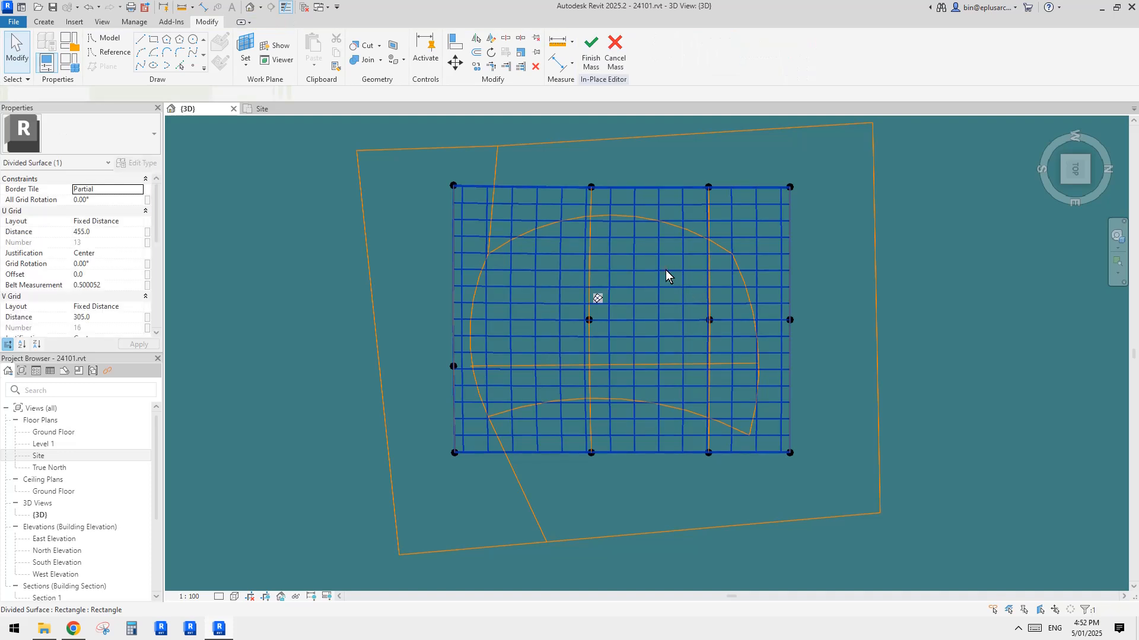
Remove the rectangular divided surface from the roof form
left_click(665, 269)
key("Escape")
middle_click_drag(650, 234, 757, 310, "shift")
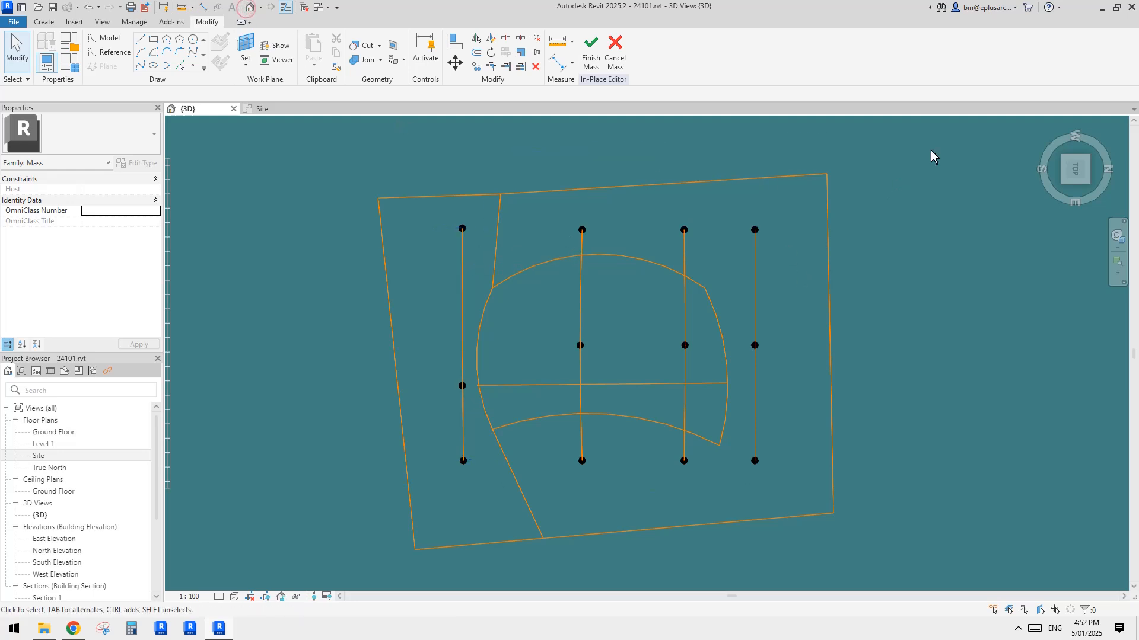
middle_click_drag(681, 347, 571, 323, "shift")
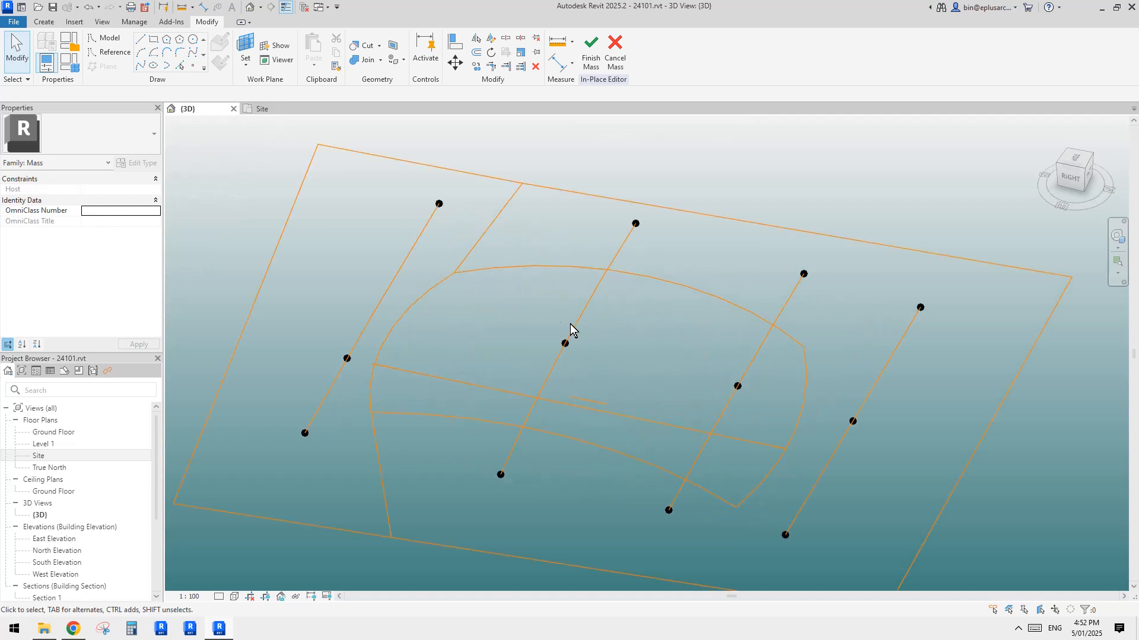
Create a second void form from the closed chain of eight reference lines around the outline's west, north and east sides
left_click(444, 305)
key("Escape")
mouse_move(684, 260)
middle_mouse_down("shift")
mouse_move(775, 290)
mouse_move(731, 264)
mouse_move(859, 384)
mouse_move(845, 363)
mouse_move(781, 497)
mouse_move(752, 338)
mouse_move(721, 359)
mouse_move(666, 292)
mouse_move(877, 399)
mouse_move(844, 460)
mouse_move(851, 401)
mouse_move(808, 411)
middle_mouse_up("shift")
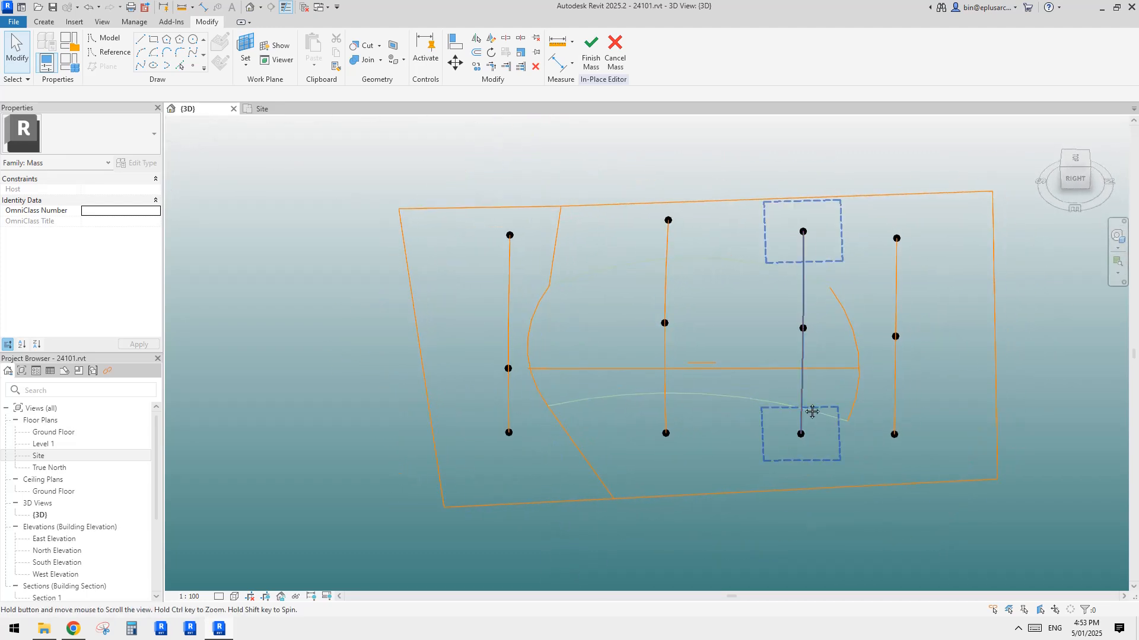
middle_click_drag(953, 348, 924, 453, "shift")
left_click(890, 441)
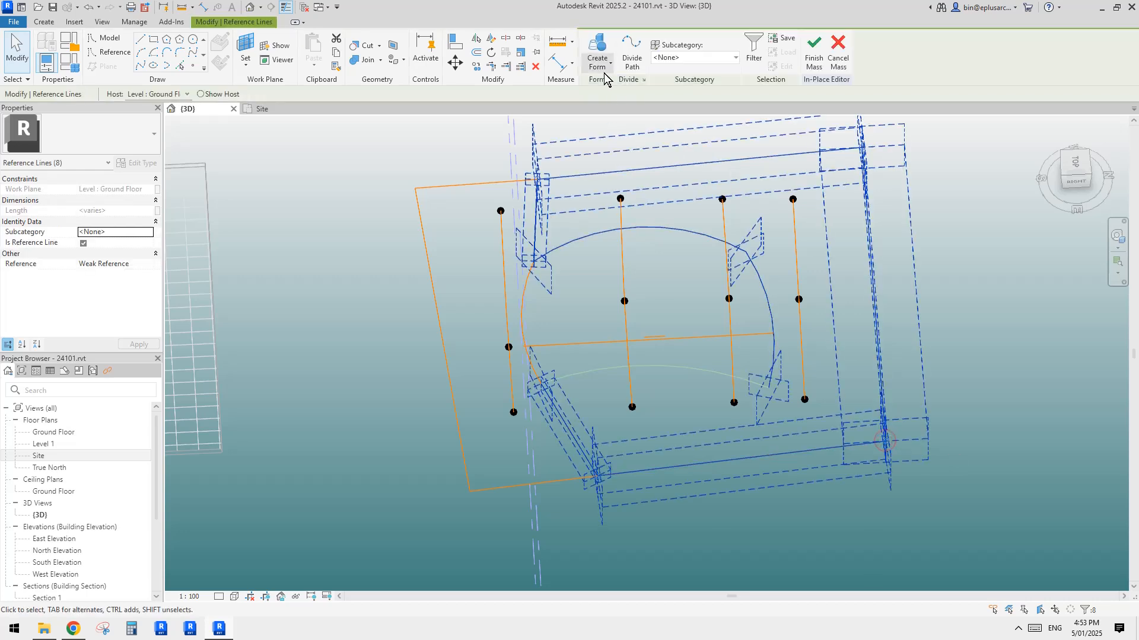
left_click(596, 65)
left_click(619, 106)
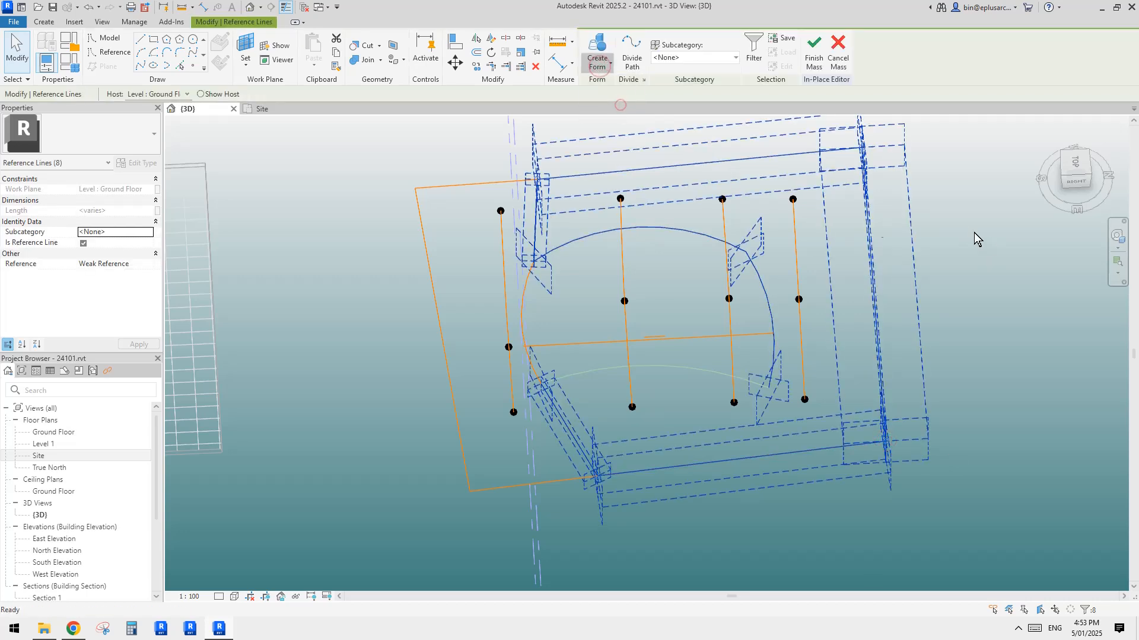
key("space")
Set the second void's positive offset to 3000 and negative offset to 2000, and inspect the trimmed surface
left_click(125, 201)
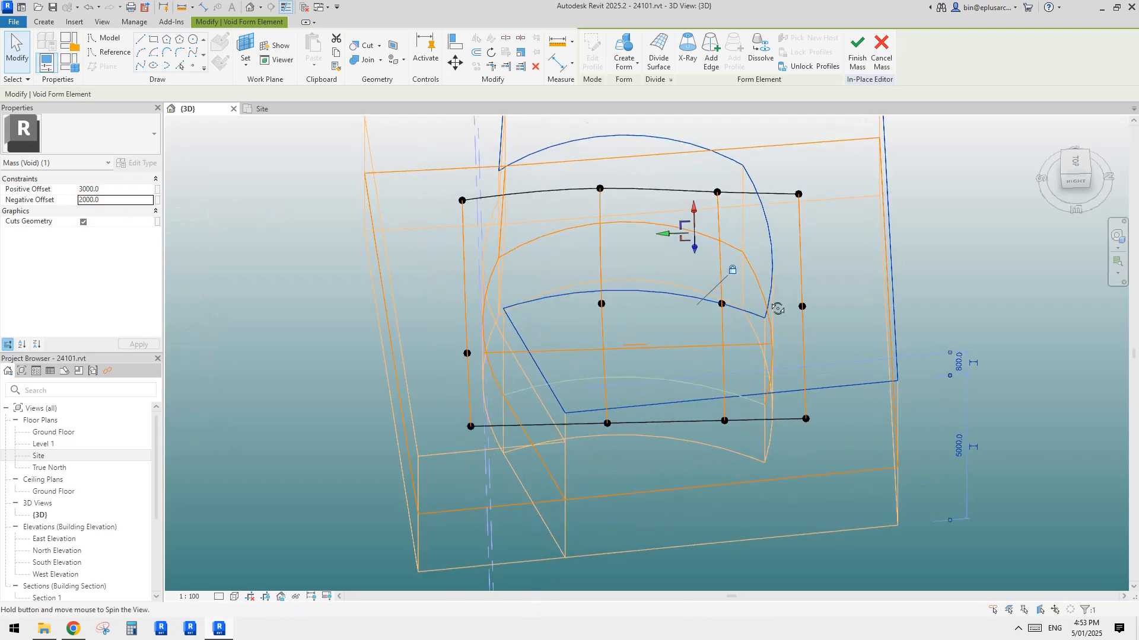
key("Escape")
middle_click_drag(687, 231, 696, 269, "shift")
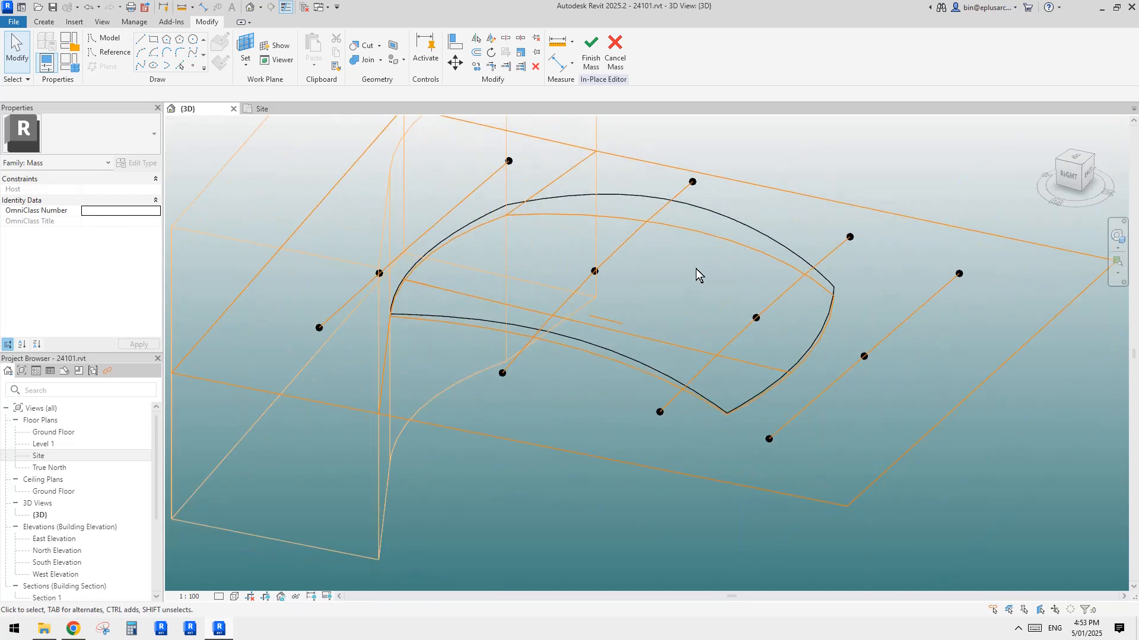
left_click(614, 350)
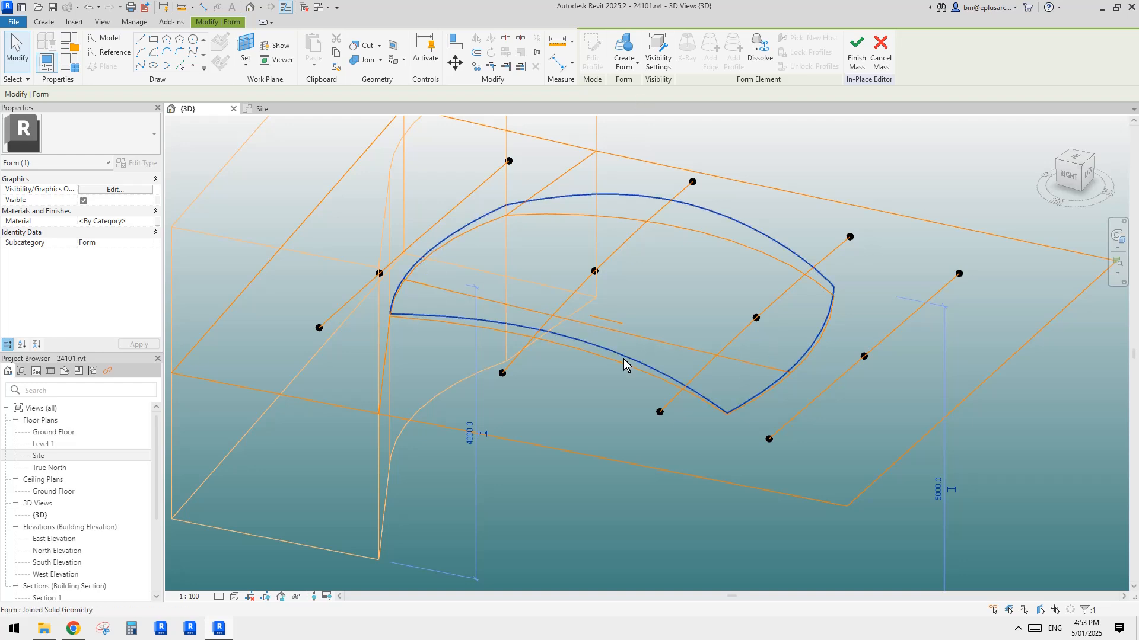
key("Escape")
left_click(614, 351)
left_click(589, 540)
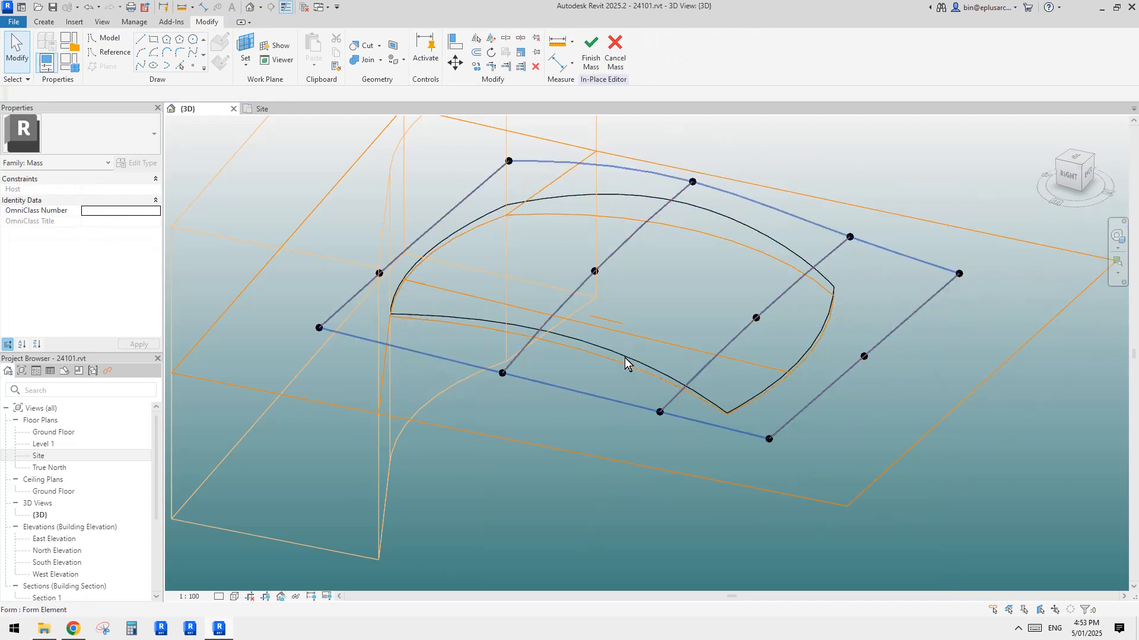
key("Tab")
key("Tab")
key("Tab")
key("Tab")
key("Tab")
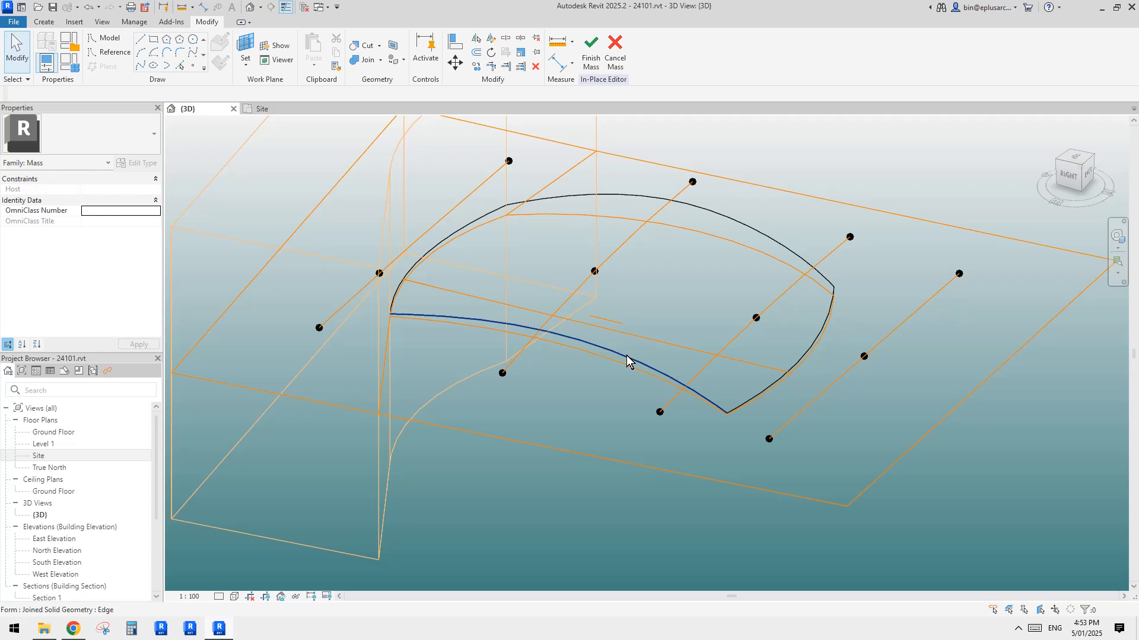
left_click(626, 354)
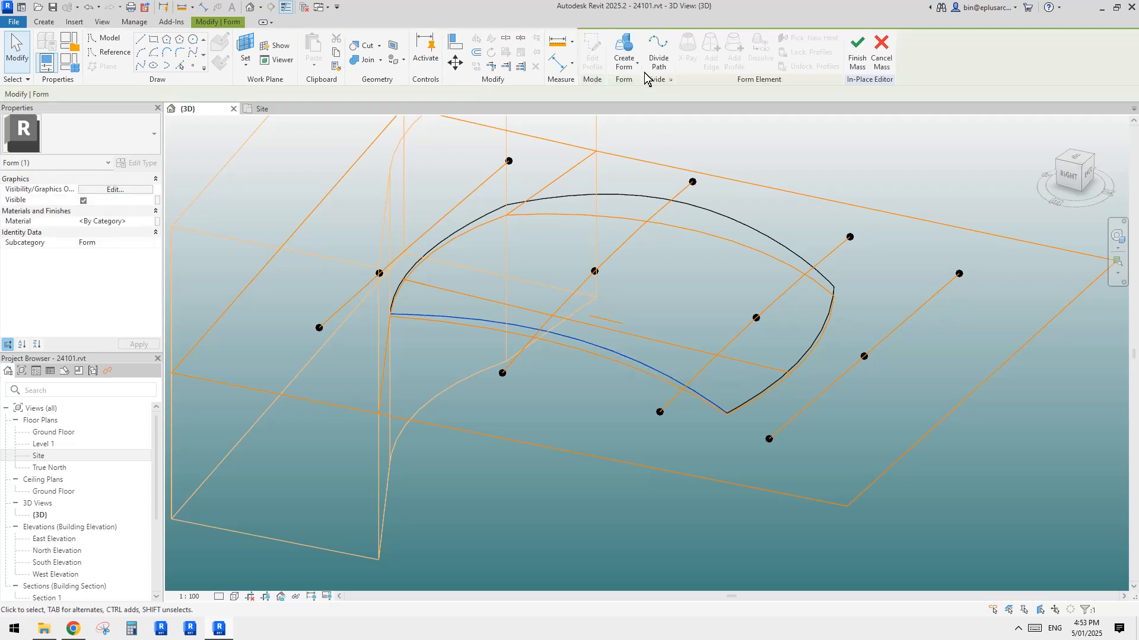
left_click(634, 542)
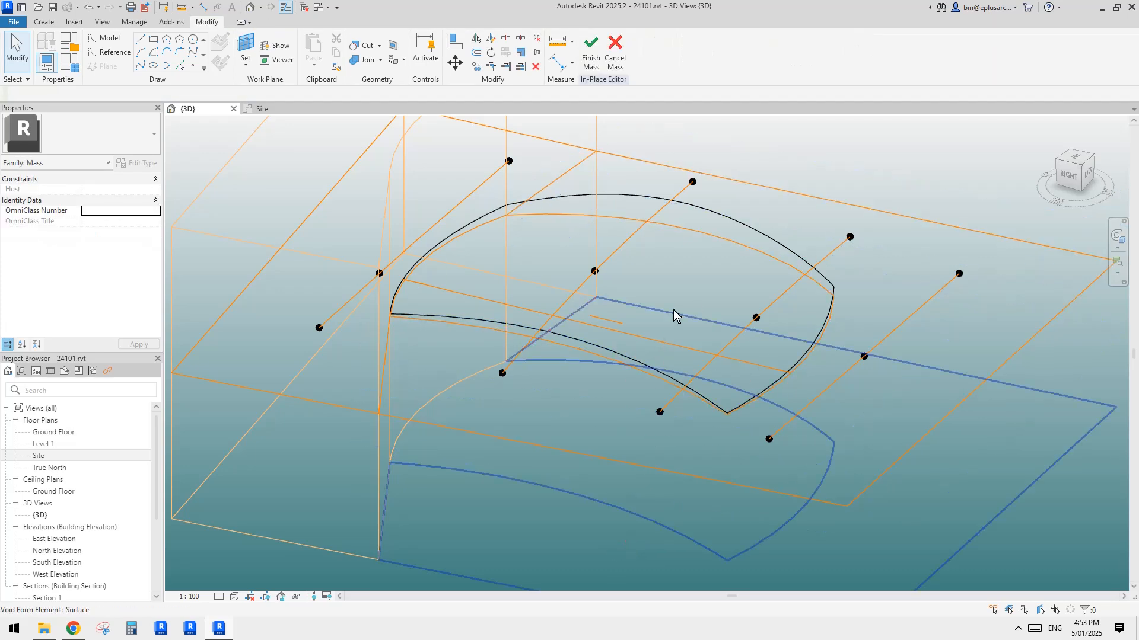
Display the 3D view shaded and try to select the trimmed roof surface
key("s")
key("d")
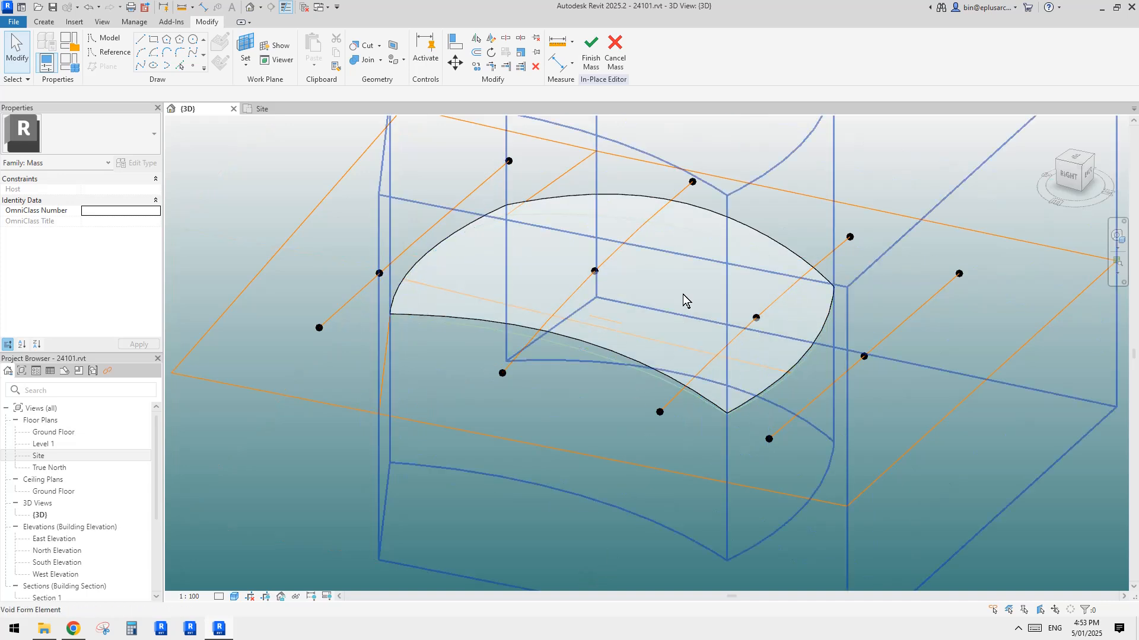
key("Tab")
key("Tab")
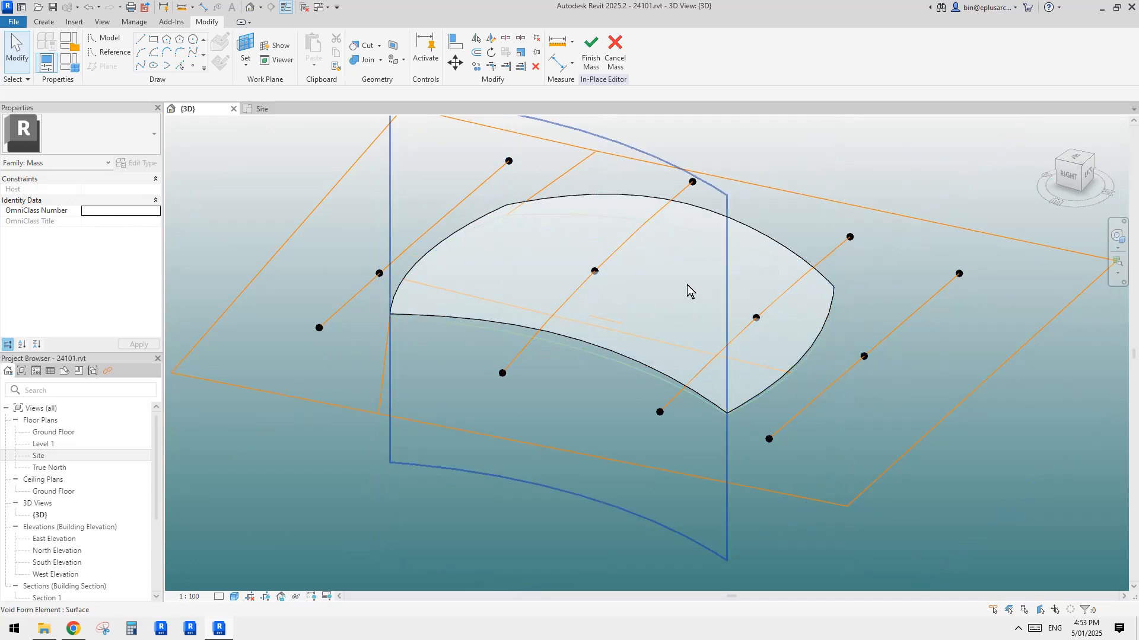
key("Tab")
key("Tab")
key("Tab")
key("Tab")
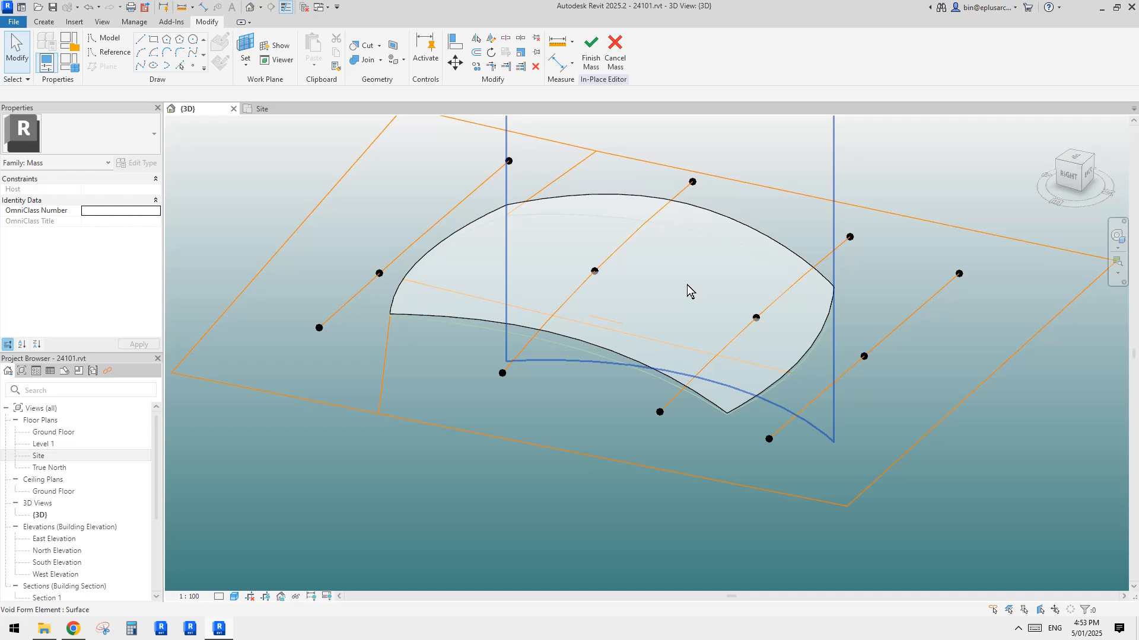
left_click(687, 285)
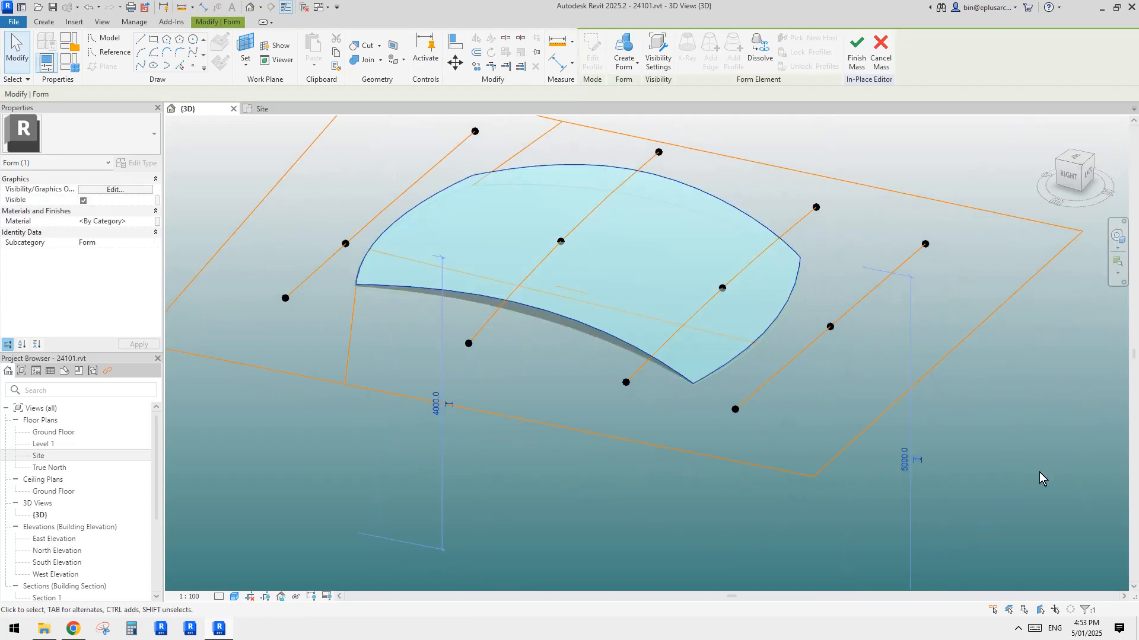
left_click(1038, 487)
Divide the top face of the trimmed roof form into a surface grid
key("Tab")
key("Tab")
key("Tab")
key("Tab")
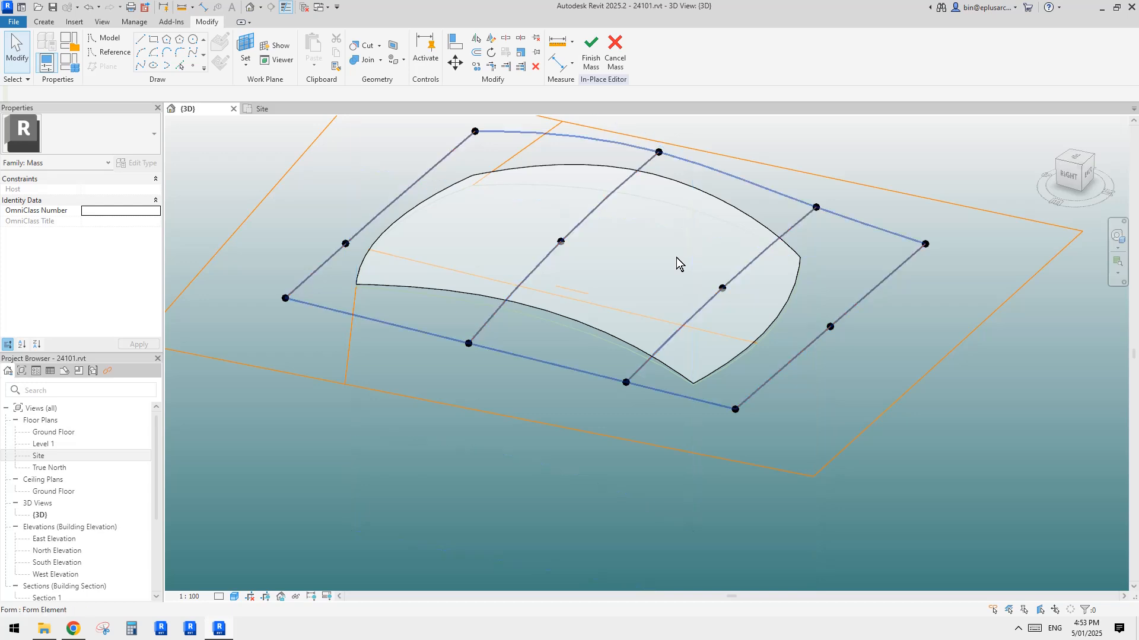
key("Tab")
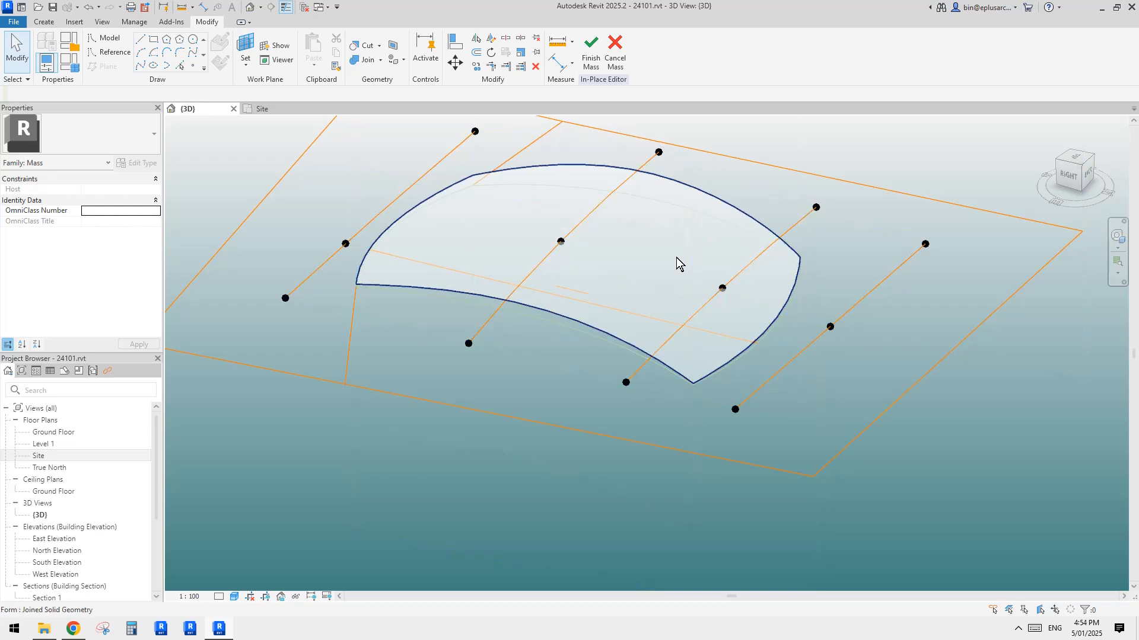
left_click(676, 257)
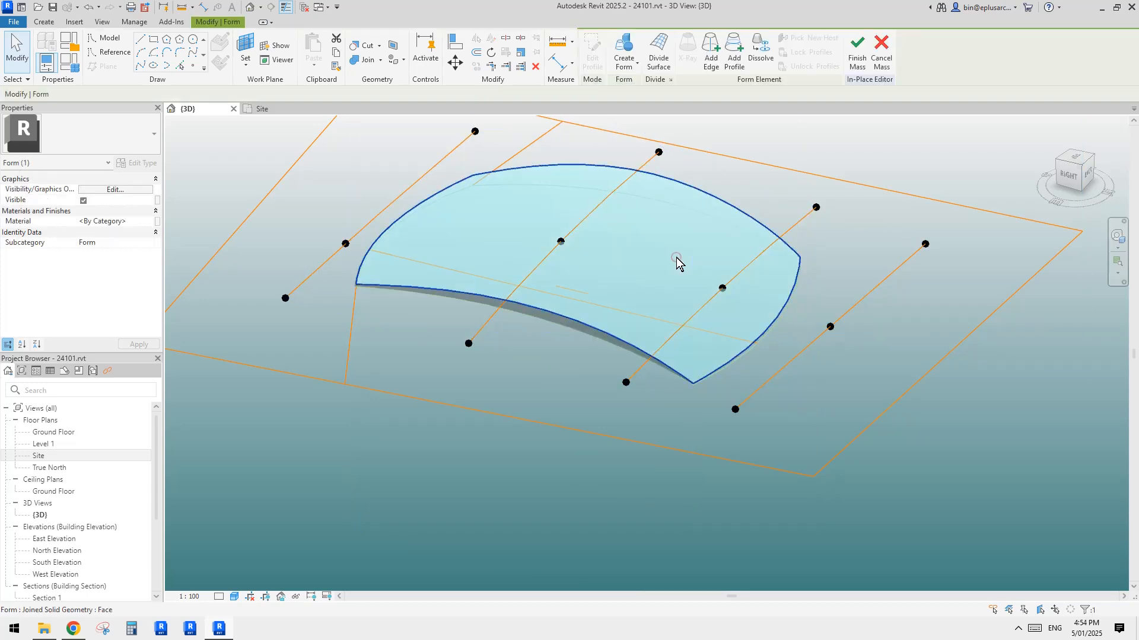
left_click(657, 59)
Set the divided surface's U and V grid layouts to Fixed Distance, with distances of 455 for U and 305 for V
middle_click_drag(727, 267, 610, 351, "shift")
left_click(1078, 168)
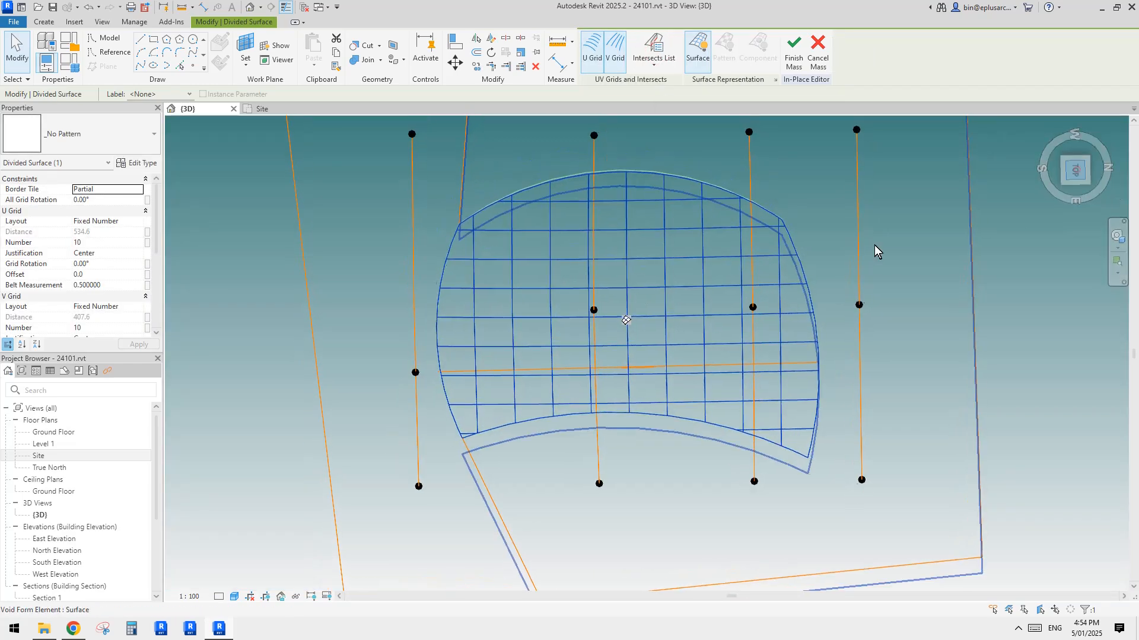
scroll(728, 374, "up", 1)
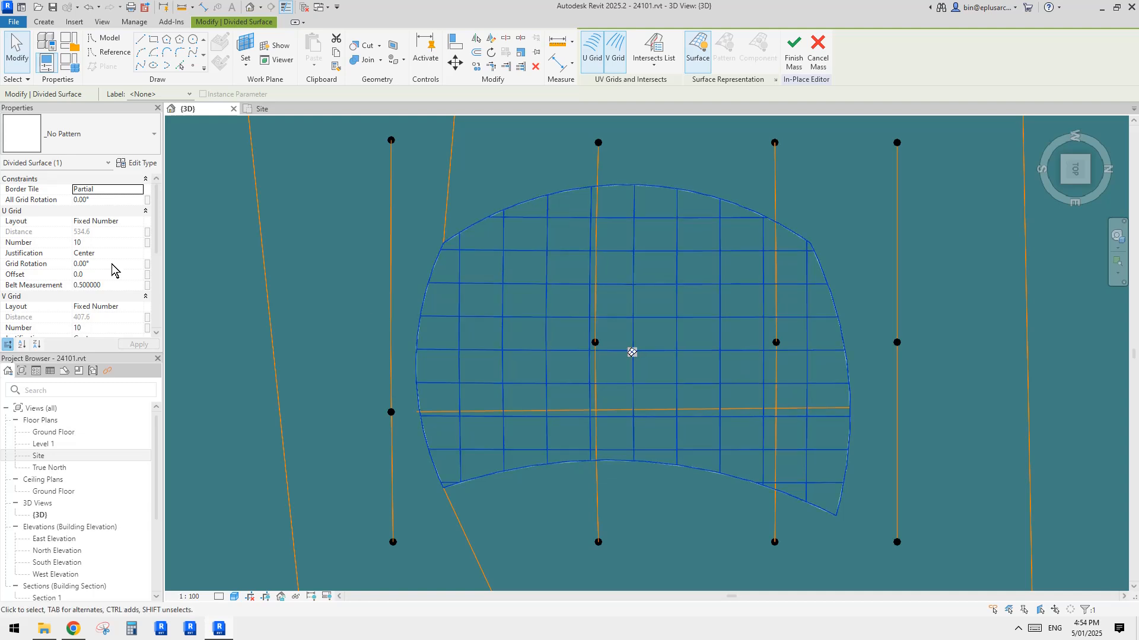
left_click(138, 222)
left_click(108, 252)
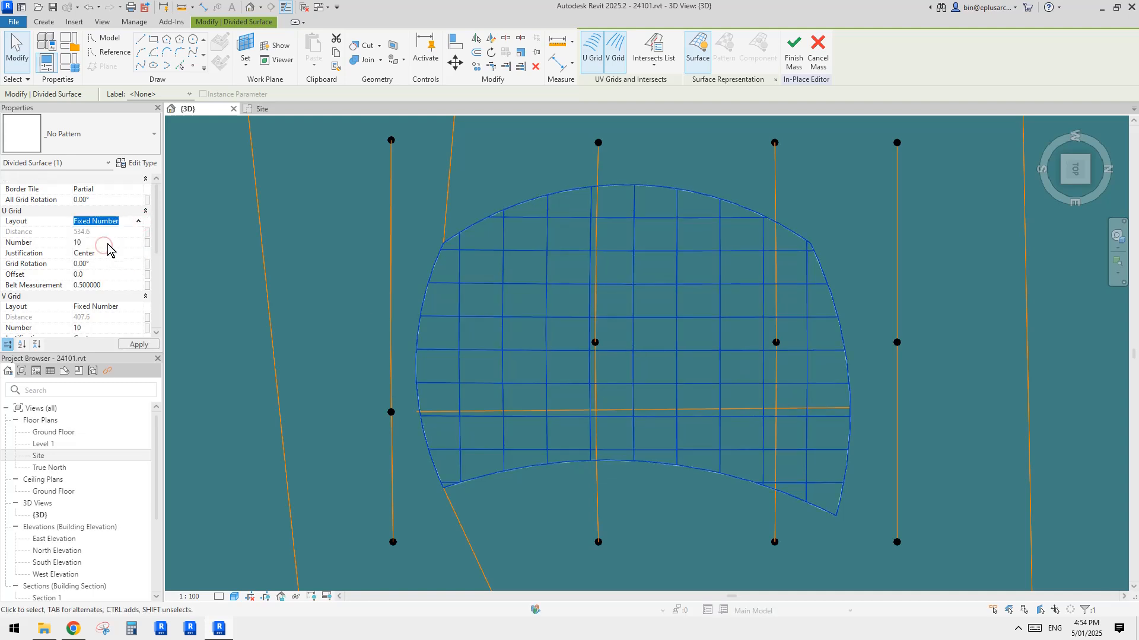
left_click(142, 307)
left_click(103, 338)
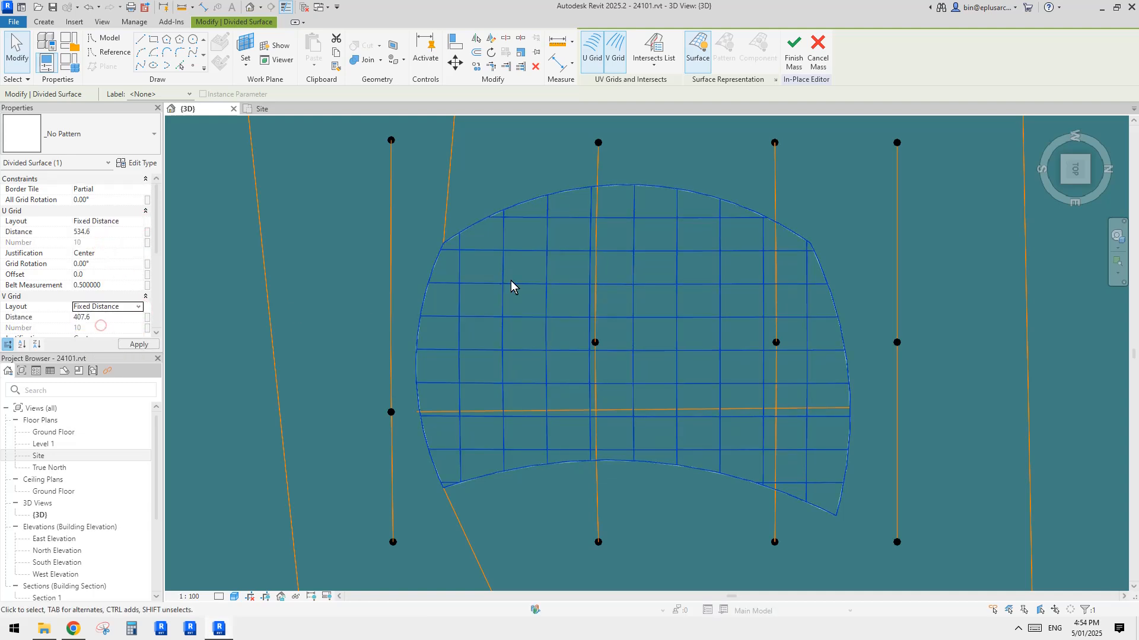
left_click(111, 233)
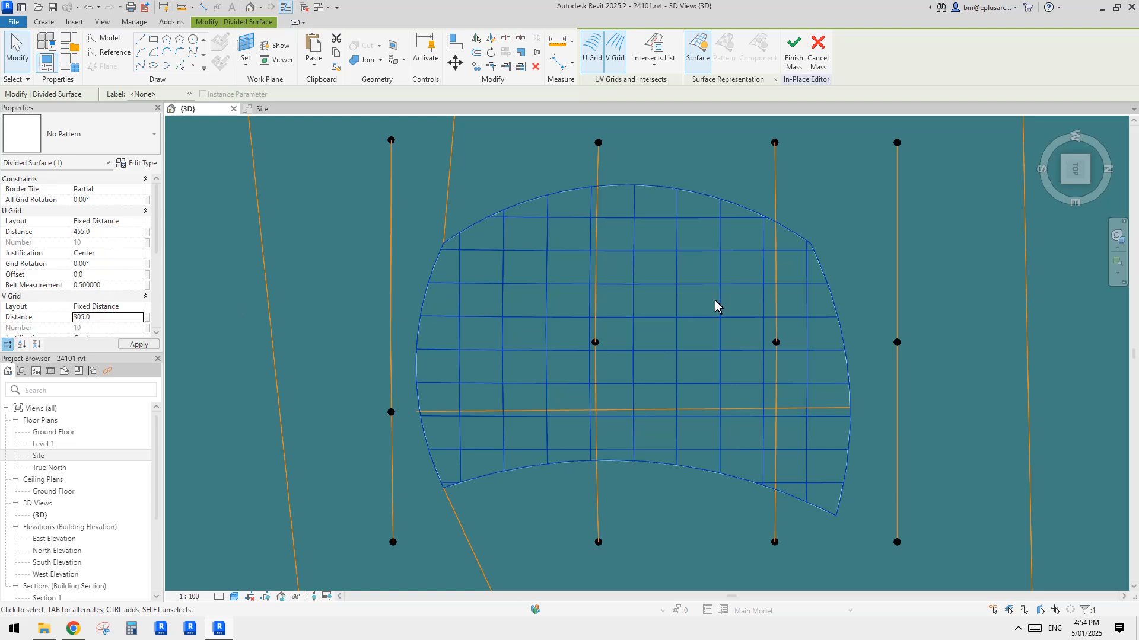
Apply the Rectangle Family2 panel component to the divided surface
middle_click_drag(915, 338, 137, 159, "shift")
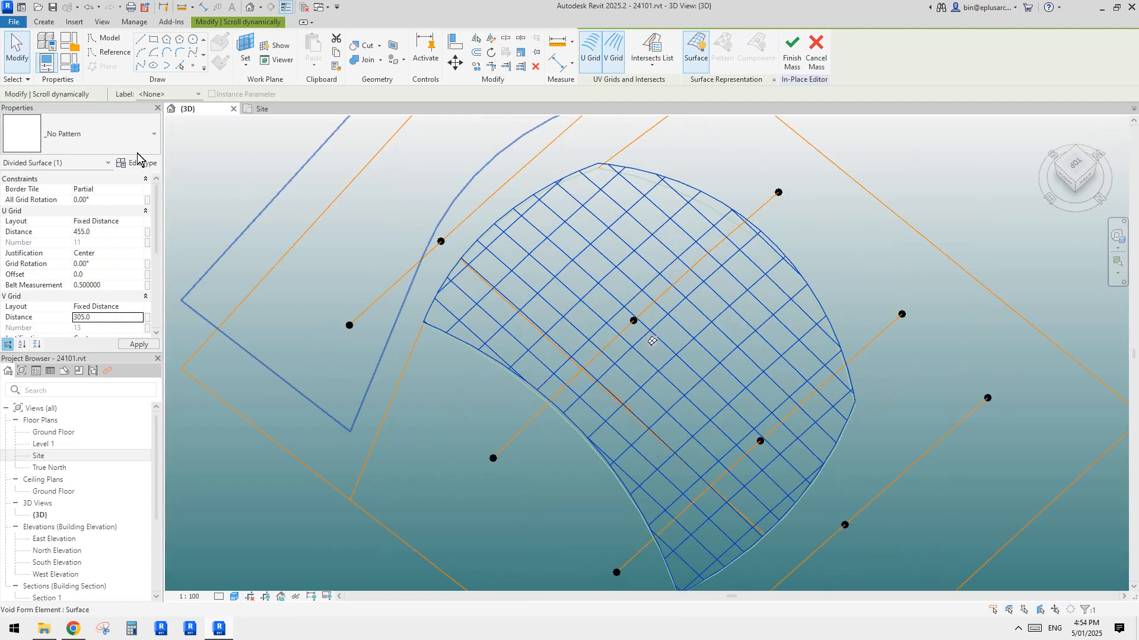
left_click(112, 132)
left_click(37, 399)
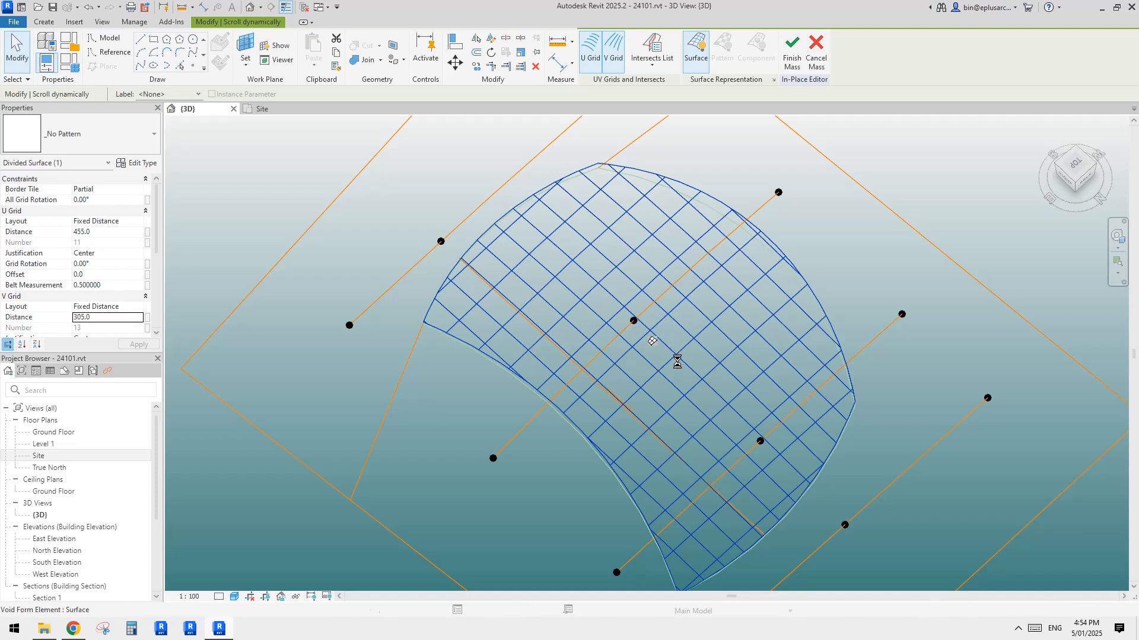
key("Escape")
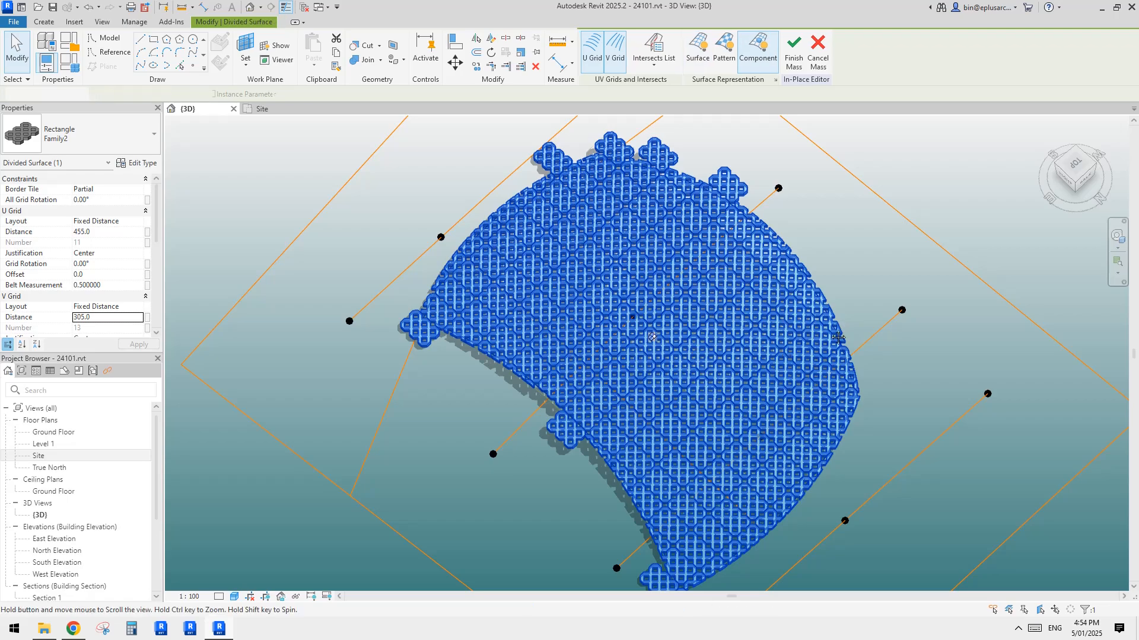
Examine the Family2 panels that protrude beyond the trimmed roof's curved western edge
middle_click_drag(696, 353, 580, 263, "shift")
scroll(589, 350, "up", 4)
scroll(741, 331, "up", 5)
left_click(736, 277)
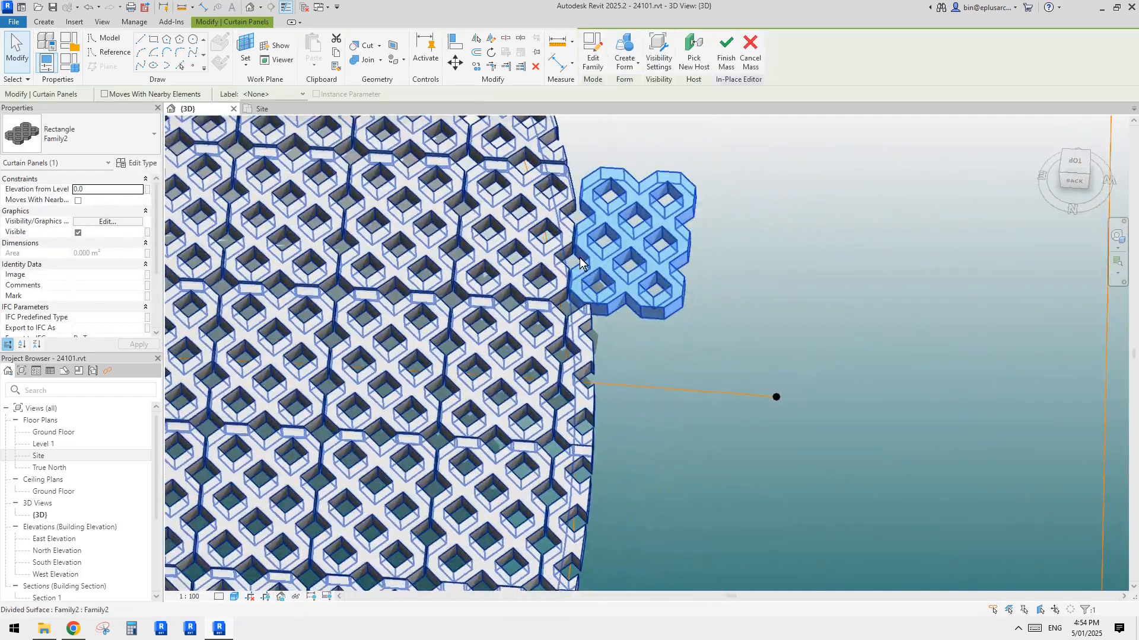
scroll(580, 263, "up", 3)
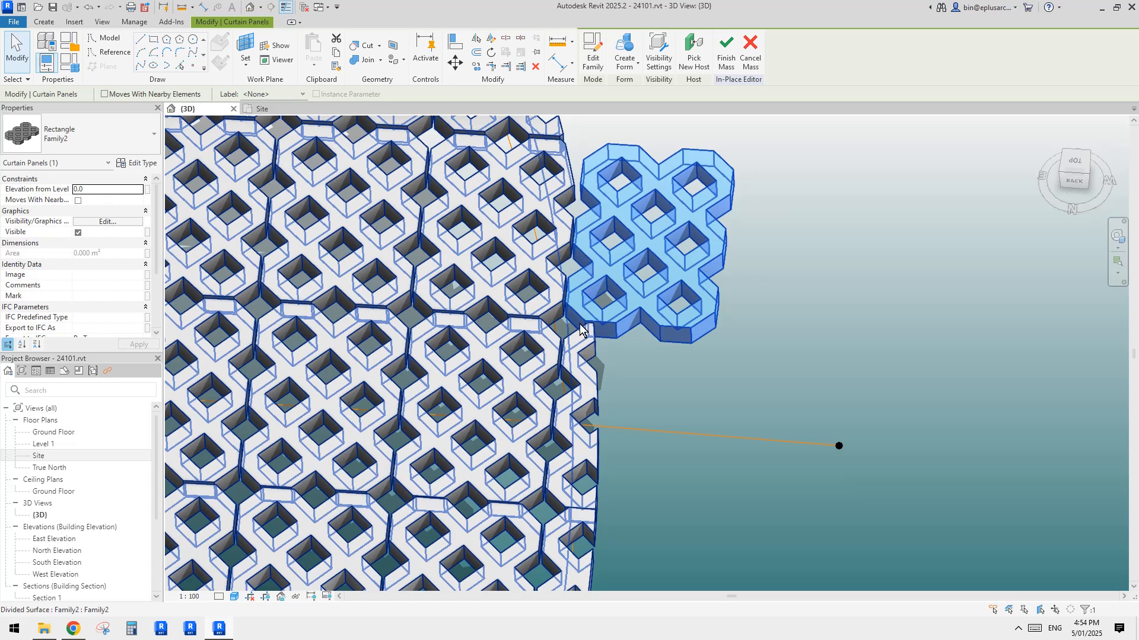
scroll(591, 330, "up", 2)
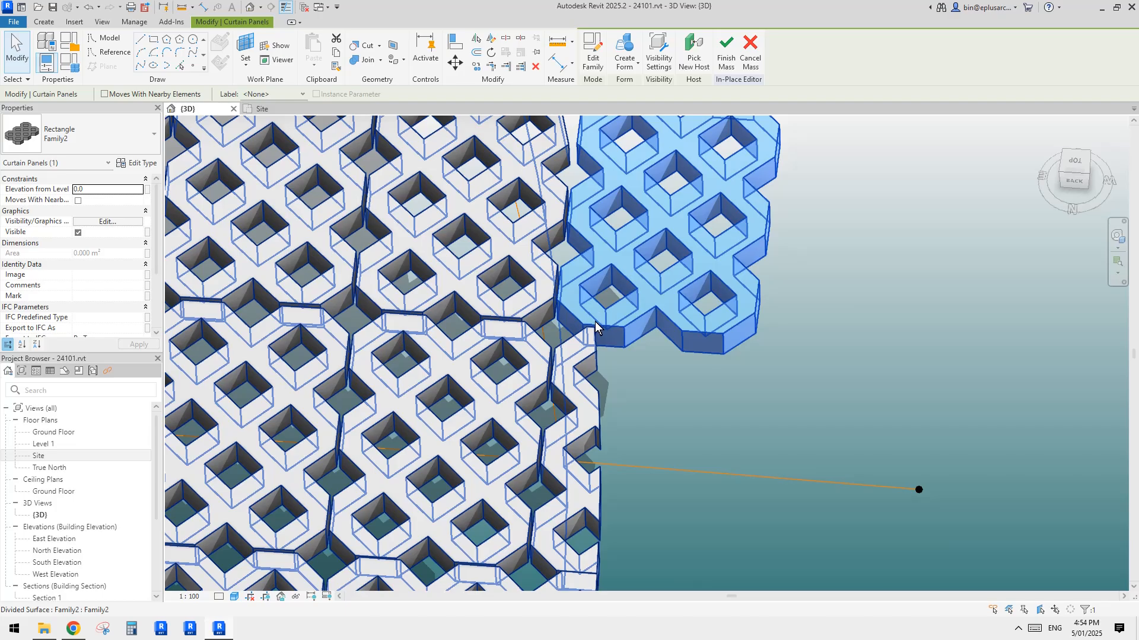
scroll(595, 325, "down", 6)
key("Escape")
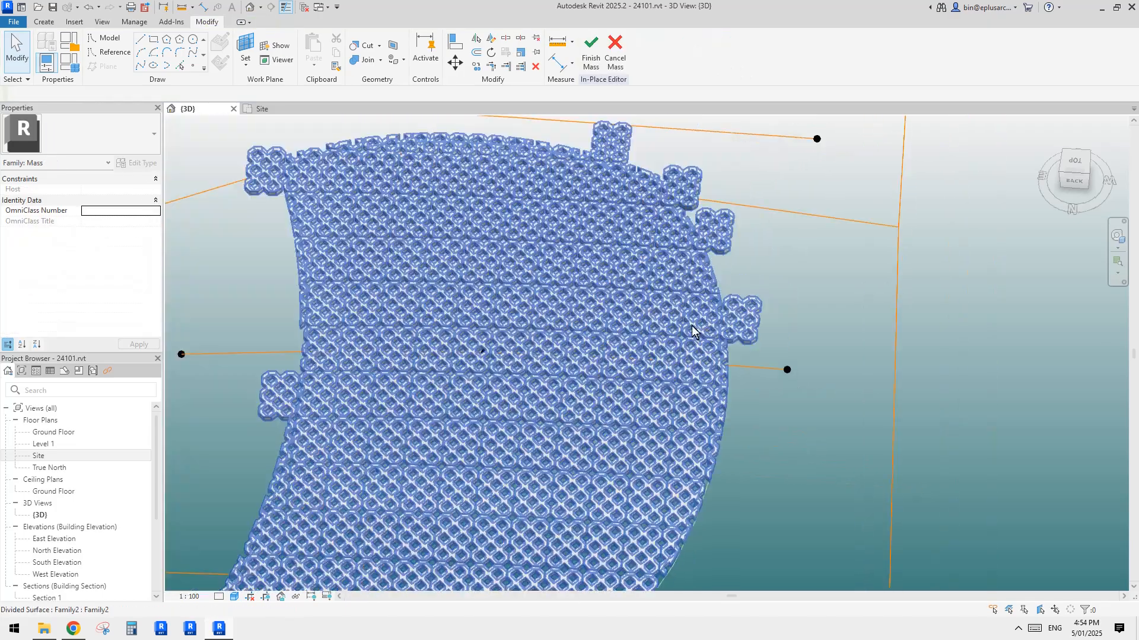
scroll(693, 331, "down", 2)
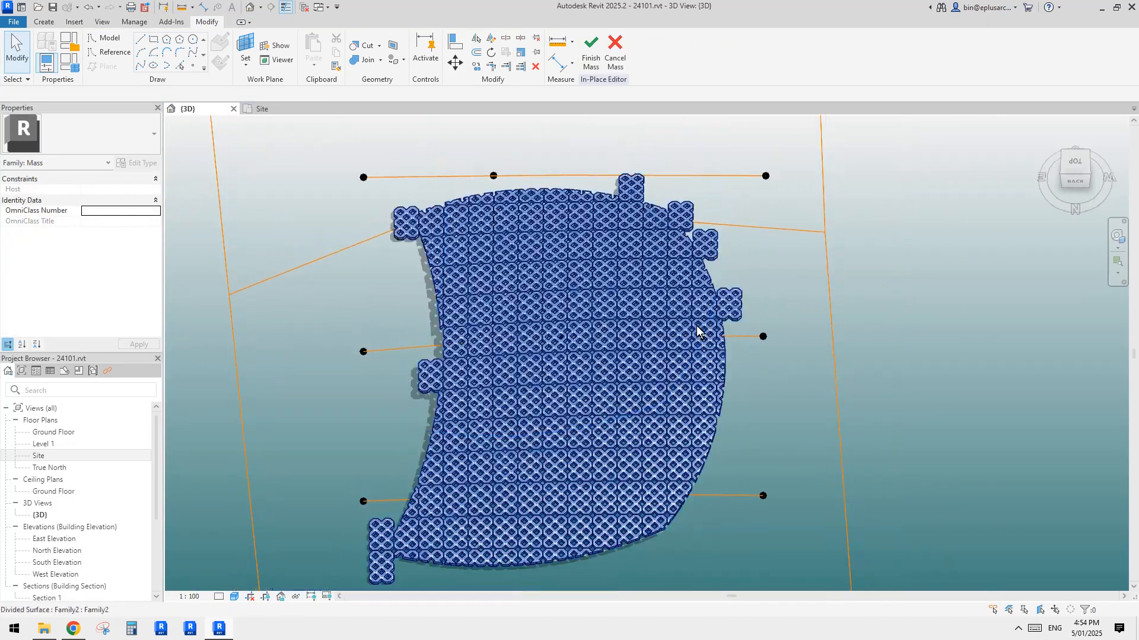
scroll(725, 331, "up", 4)
left_click(748, 325)
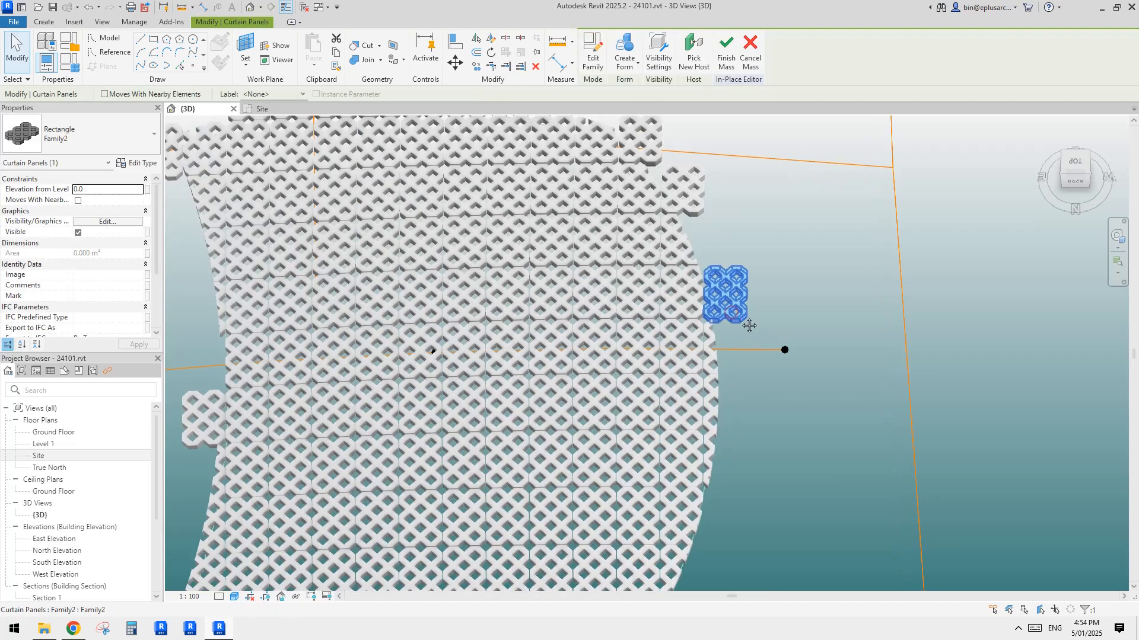
key("Escape")
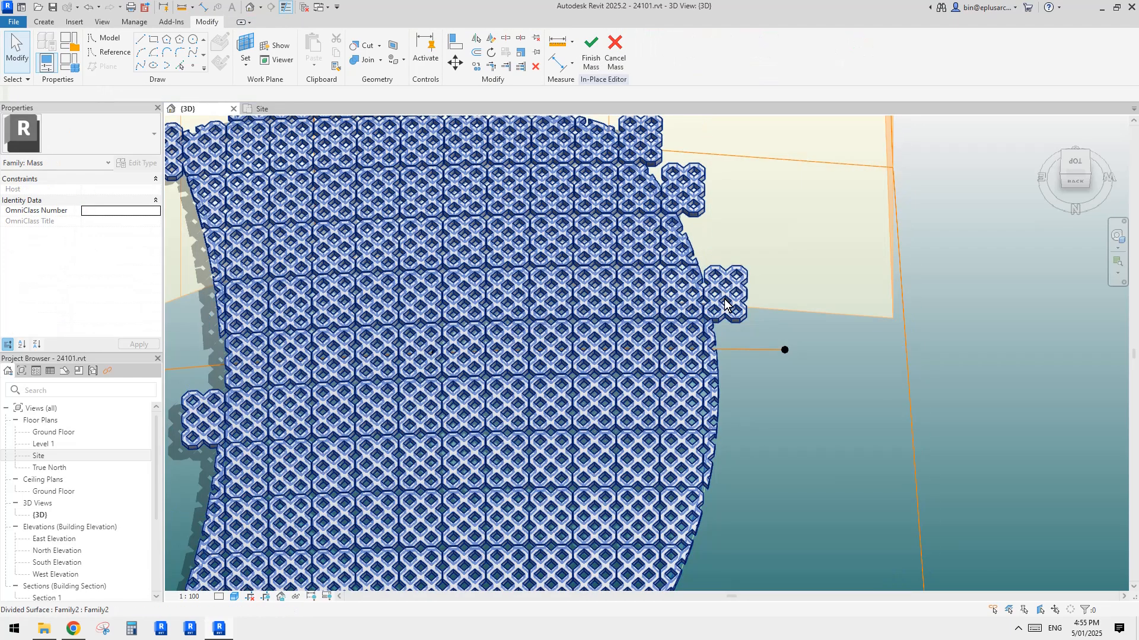
left_click(727, 299)
scroll(741, 290, "down", 2)
scroll(783, 273, "up", 2)
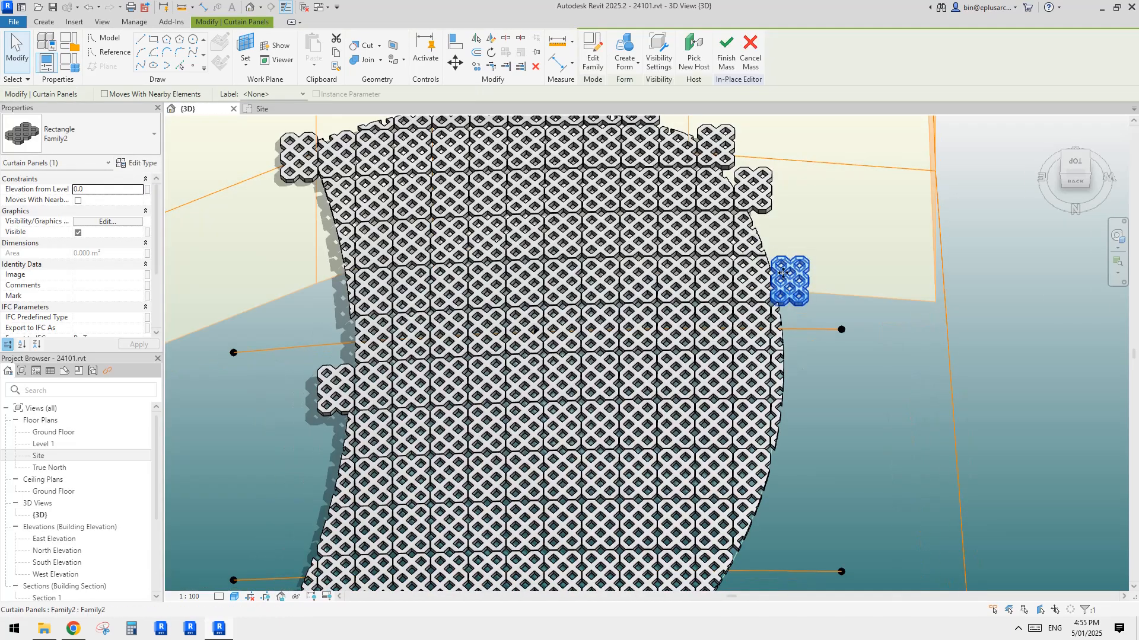
scroll(465, 338, "down", 3)
key("Escape")
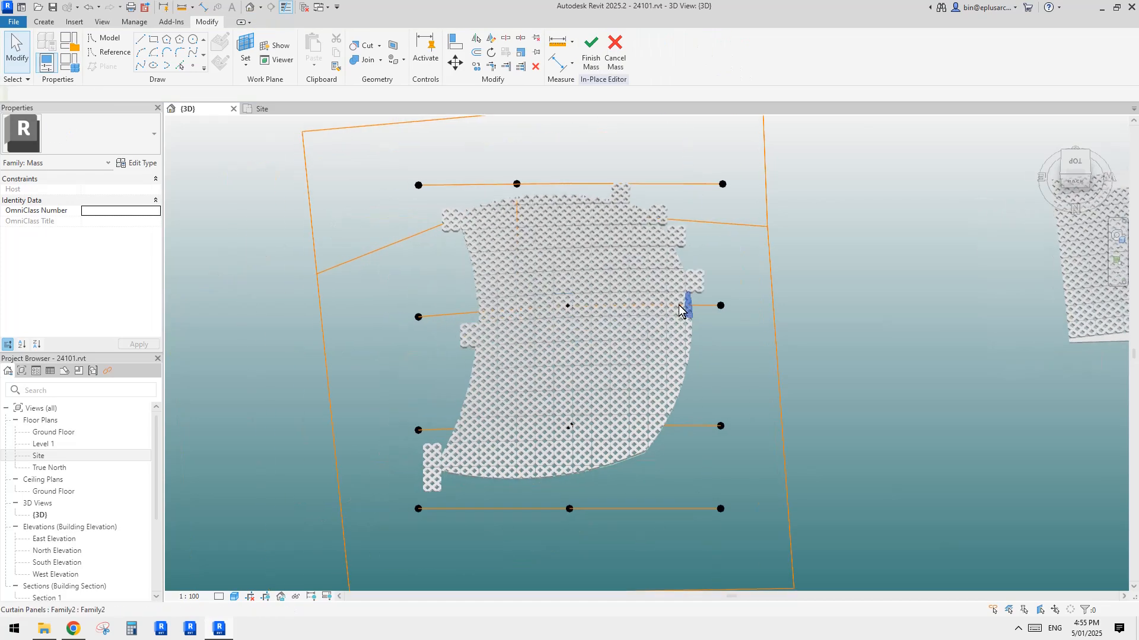
Inspect the panelled edge from above and below against the void's curved reference outline
scroll(688, 306, "up", 3)
scroll(690, 305, "up", 1)
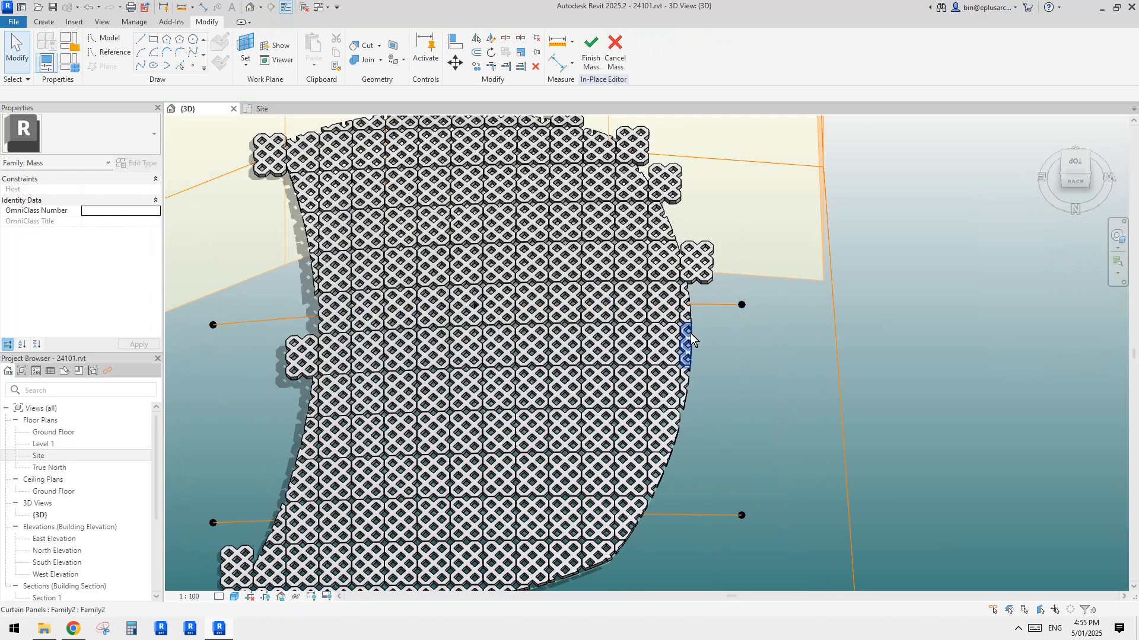
scroll(692, 337, "down", 3)
middle_click_drag(692, 337, 680, 298, "shift")
scroll(680, 299, "up", 4)
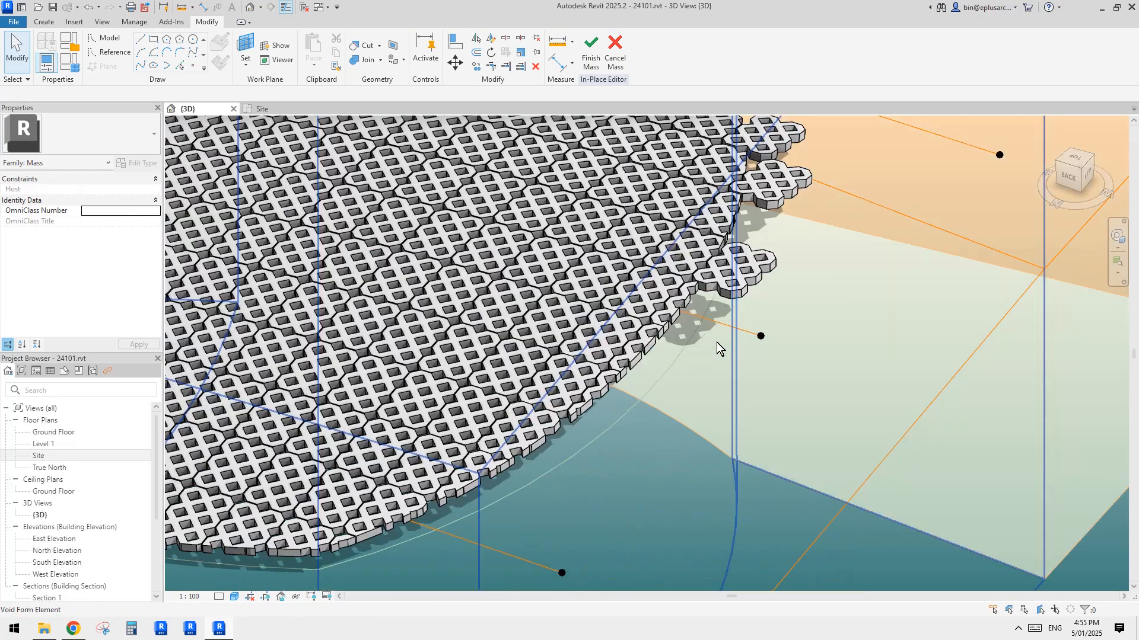
scroll(680, 323, "down", 2)
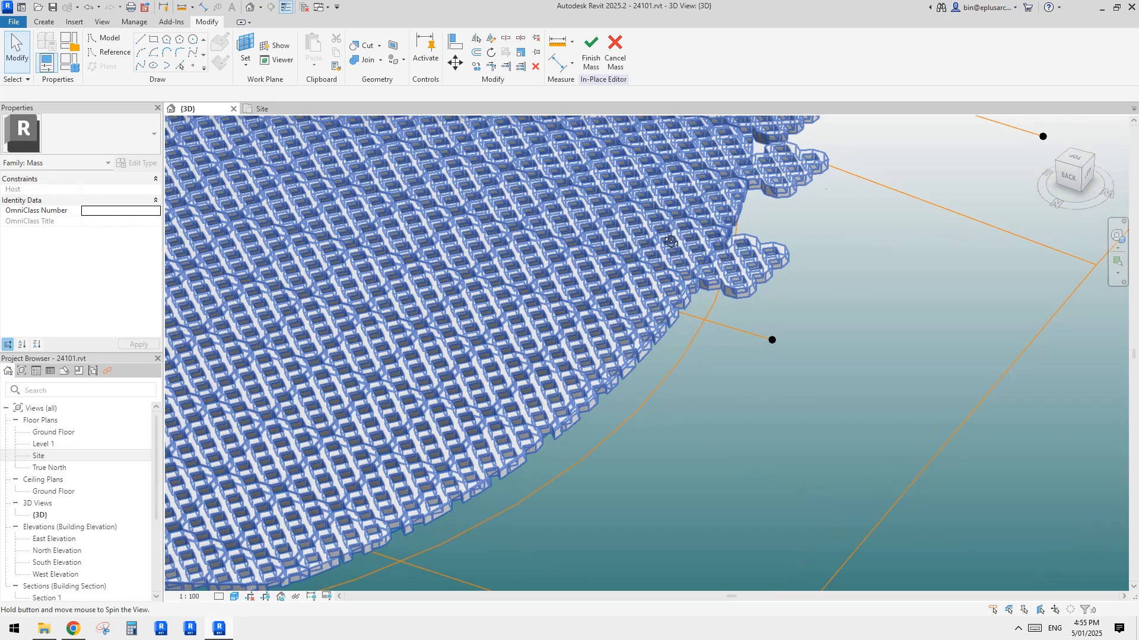
middle_click_drag(679, 323, 723, 194, "shift")
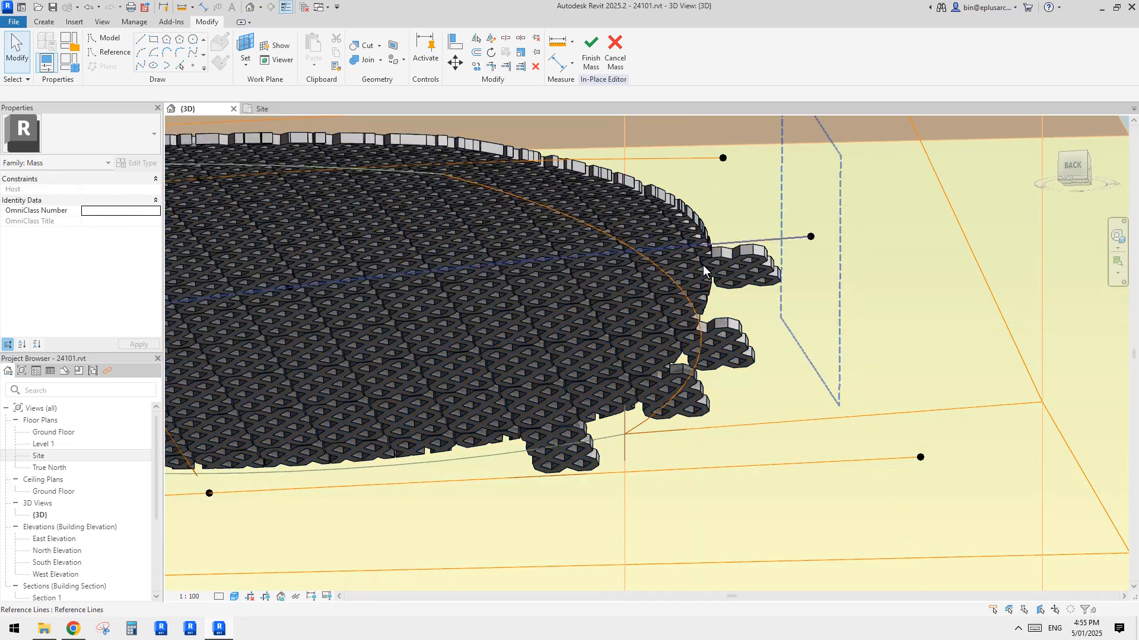
Try to move the curved western reference line of the void outline by 1 mm
left_click(680, 286)
middle_click_drag(680, 285, 807, 219, "shift")
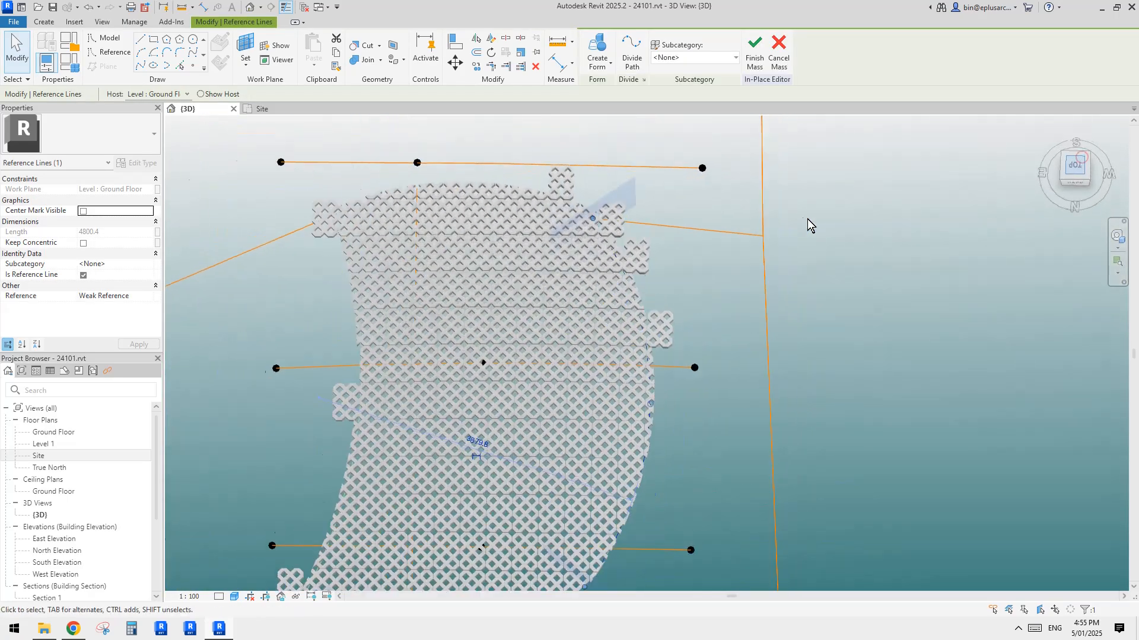
scroll(681, 284, "up", 5)
key("m")
key("v")
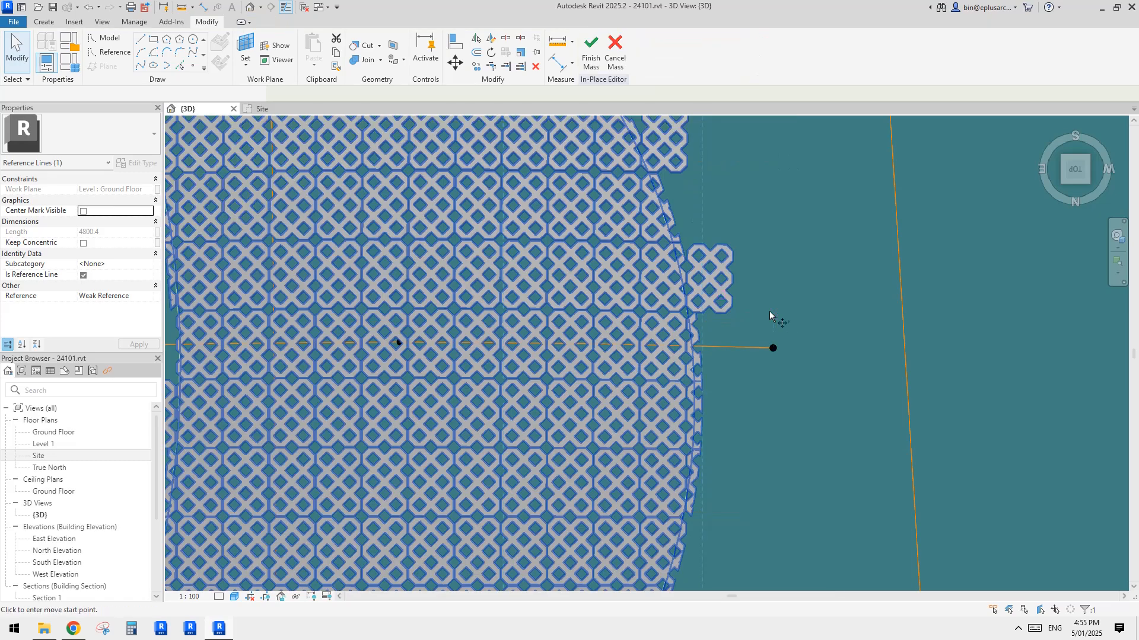
left_click(769, 310)
type("1")
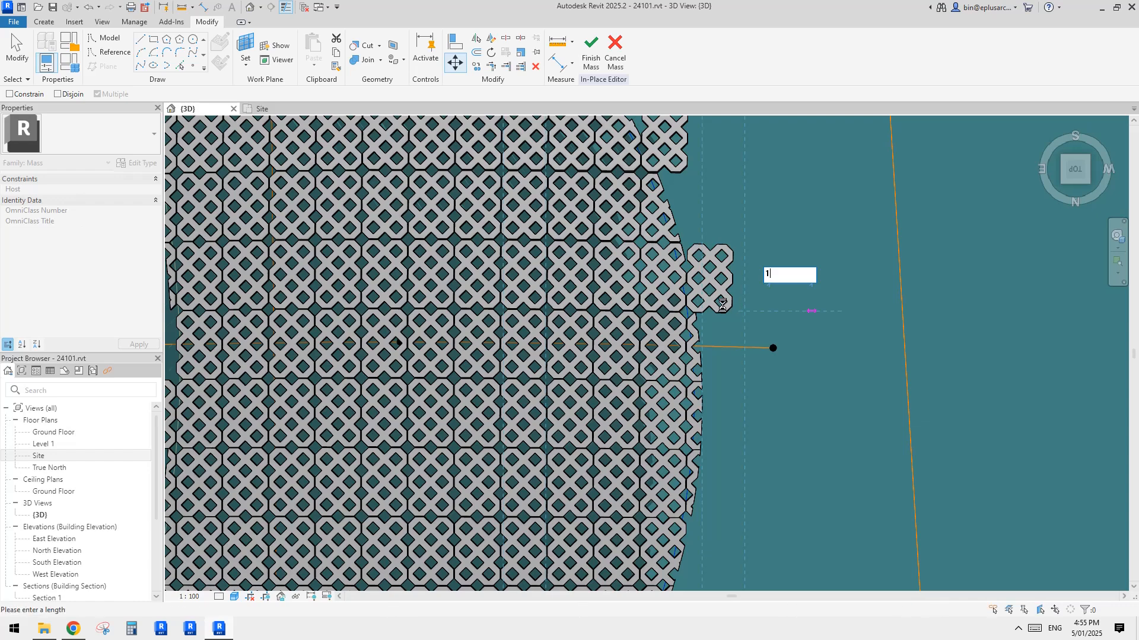
key("Return")
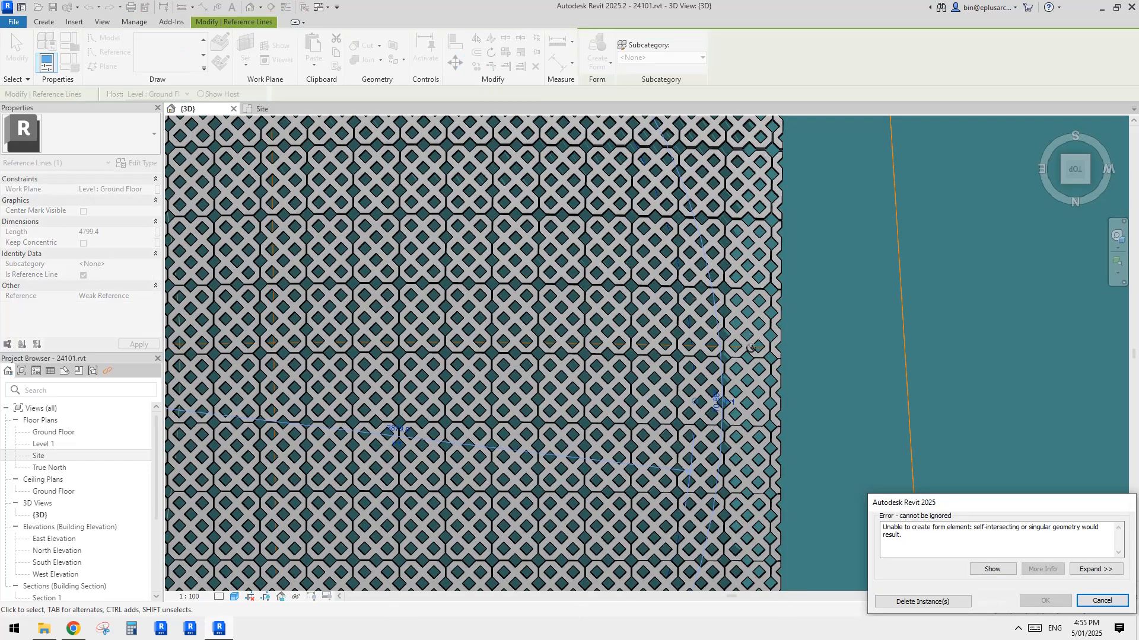
scroll(750, 349, "down", 2)
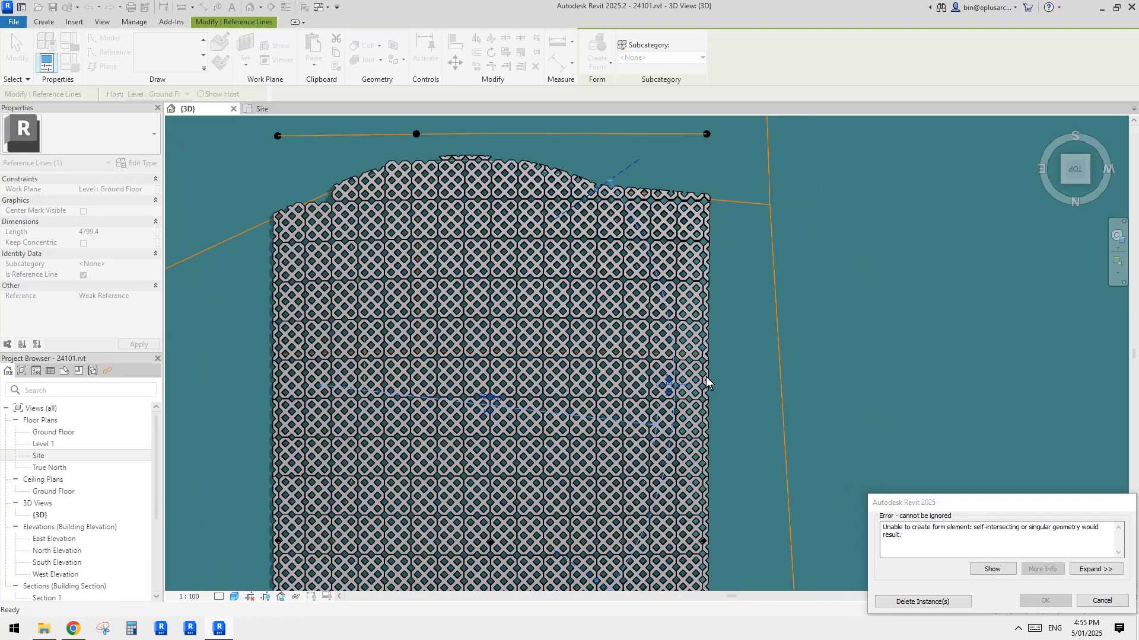
left_click(1102, 600)
Examine from above and below where the Family2 panels protrude along the roof's curved outline
middle_click_drag(724, 340, 748, 347)
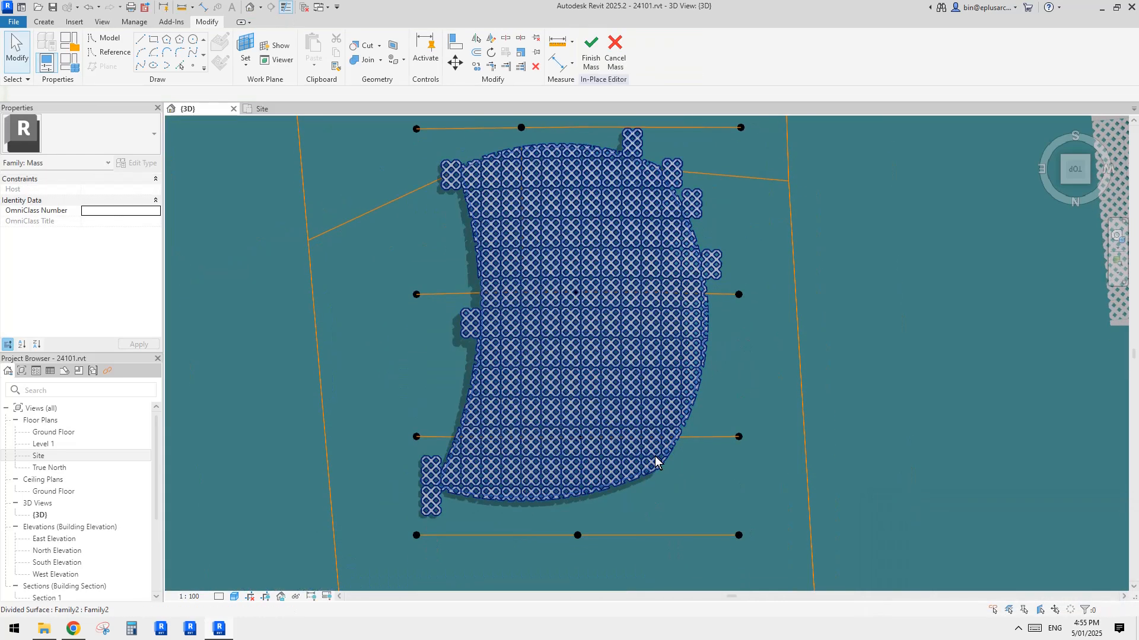
scroll(663, 464, "up", 3)
scroll(682, 415, "down", 1)
middle_click_drag(701, 411, 691, 472)
scroll(681, 403, "up", 1)
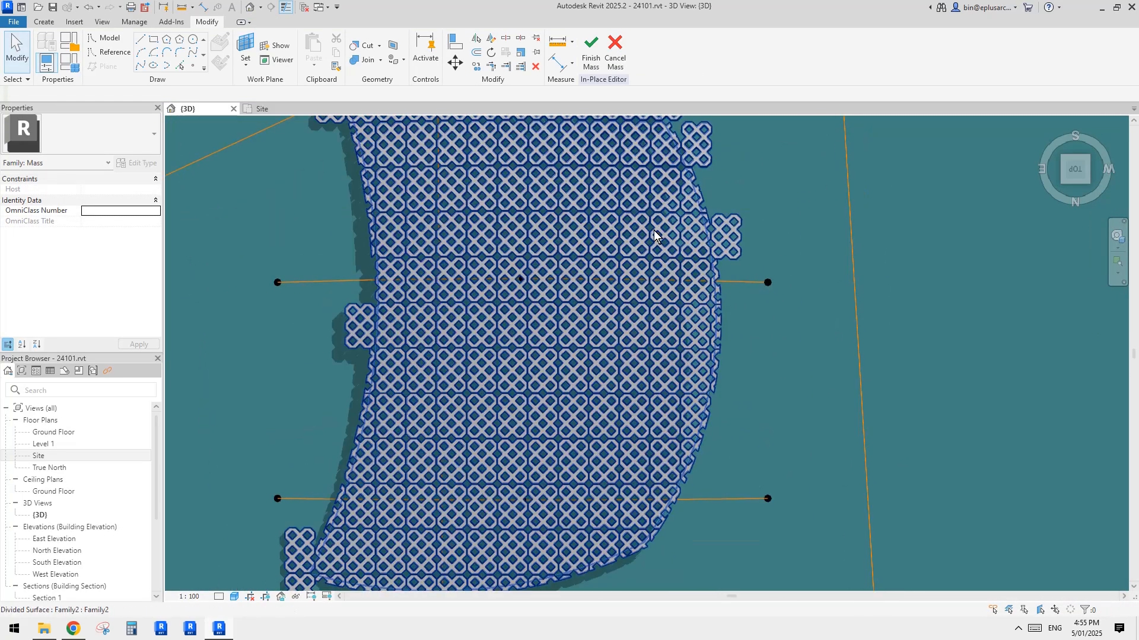
scroll(654, 230, "down", 2)
middle_click_drag(645, 171, 655, 304)
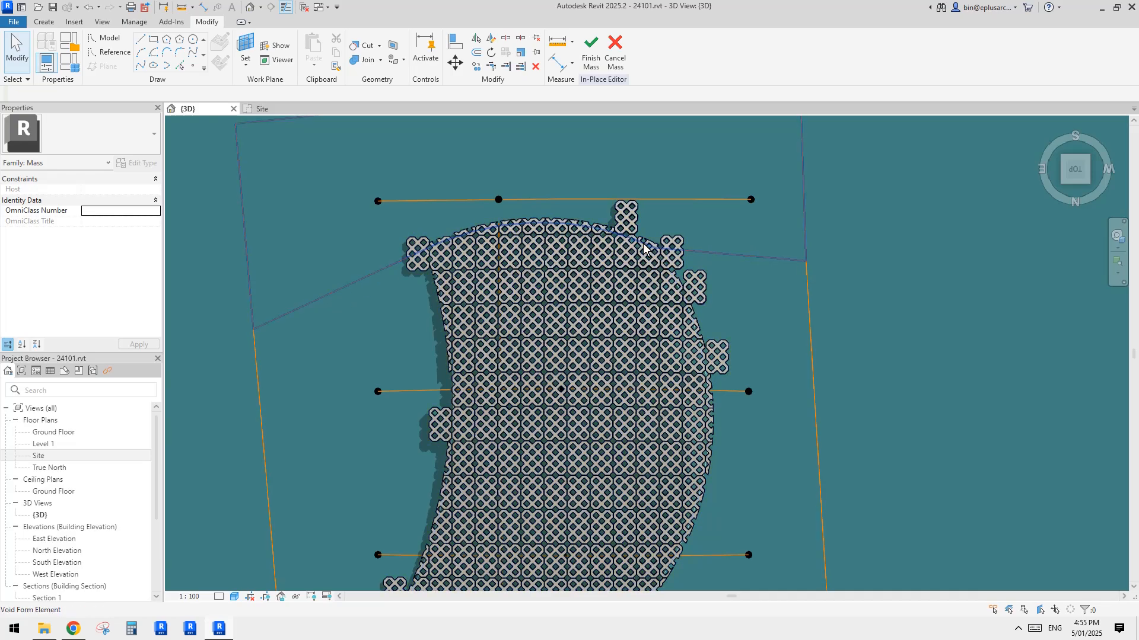
scroll(649, 389, "down", 1)
middle_click_drag(649, 389, 709, 324)
scroll(710, 285, "up", 1)
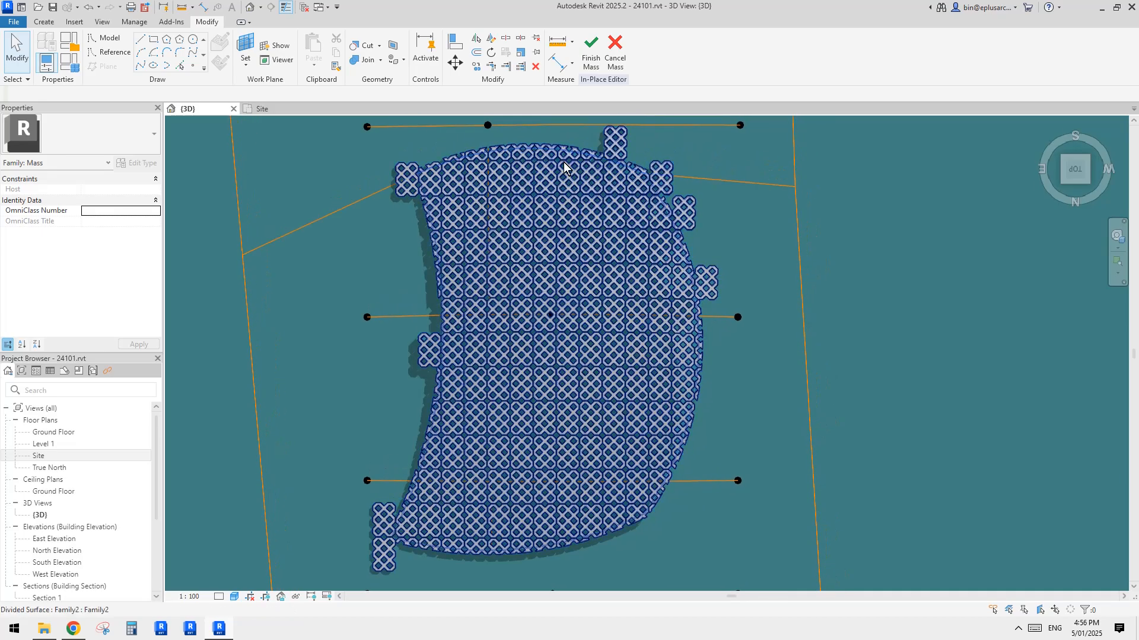
scroll(714, 293, "up", 2)
middle_click_drag(704, 308, 745, 133, "shift")
scroll(679, 343, "up", 2)
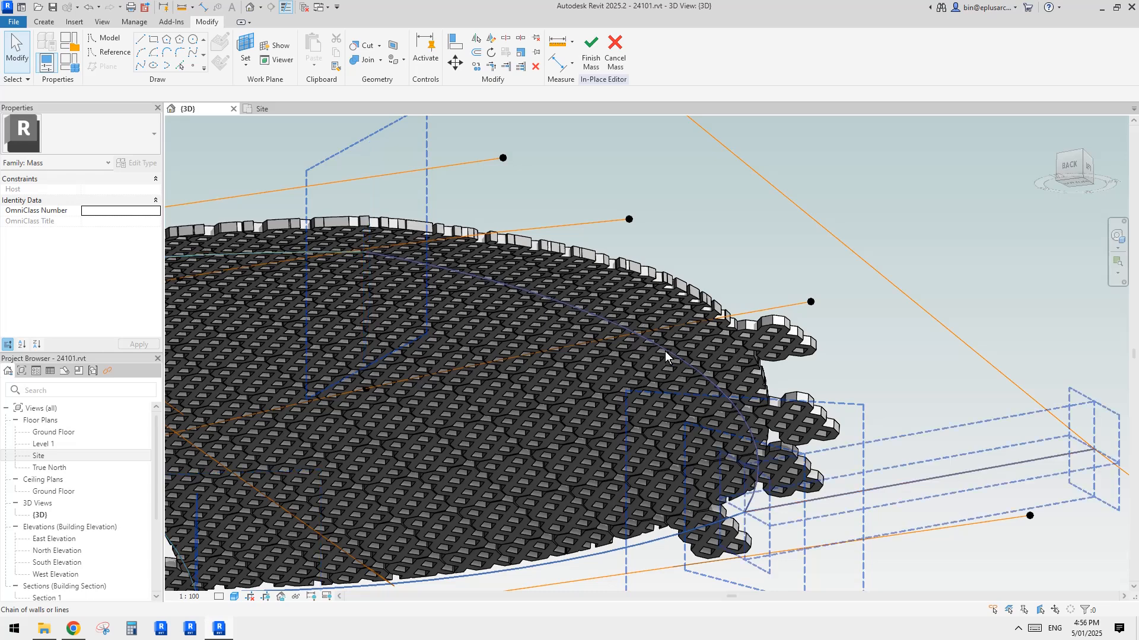
Inspect the void's western reference line against the panelled edge from below
left_click(665, 352)
left_click(664, 350)
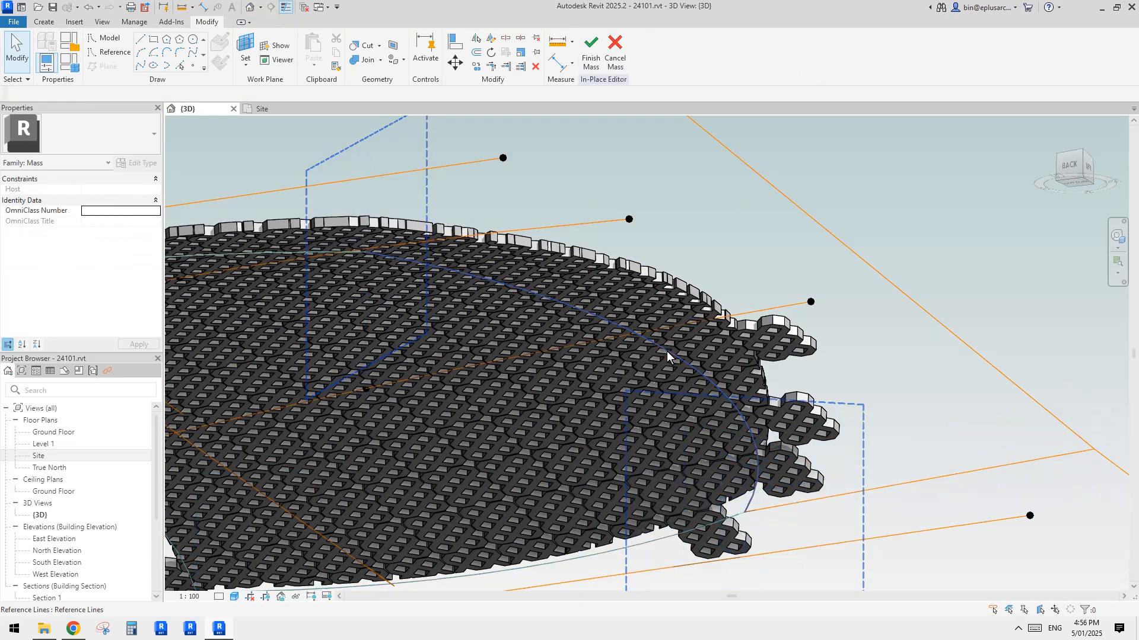
middle_click_drag(667, 351, 851, 326, "shift")
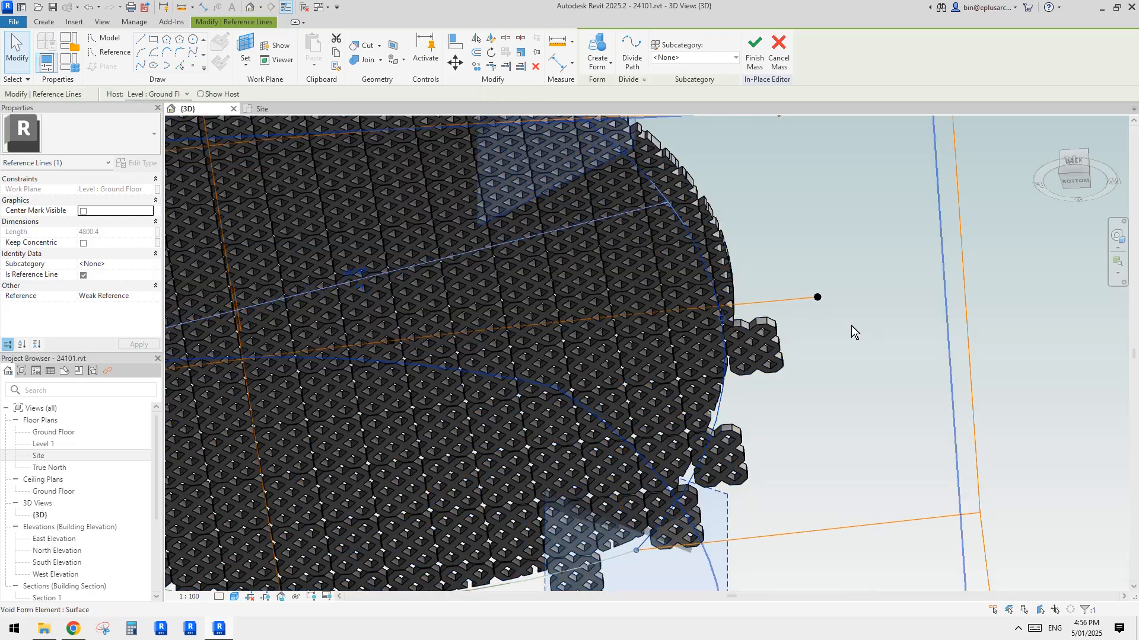
left_click(851, 325)
middle_click_drag(788, 356, 746, 320, "shift")
Temporarily hide the chain of four reference lines around the roof outline and restore their visibility
key("Tab")
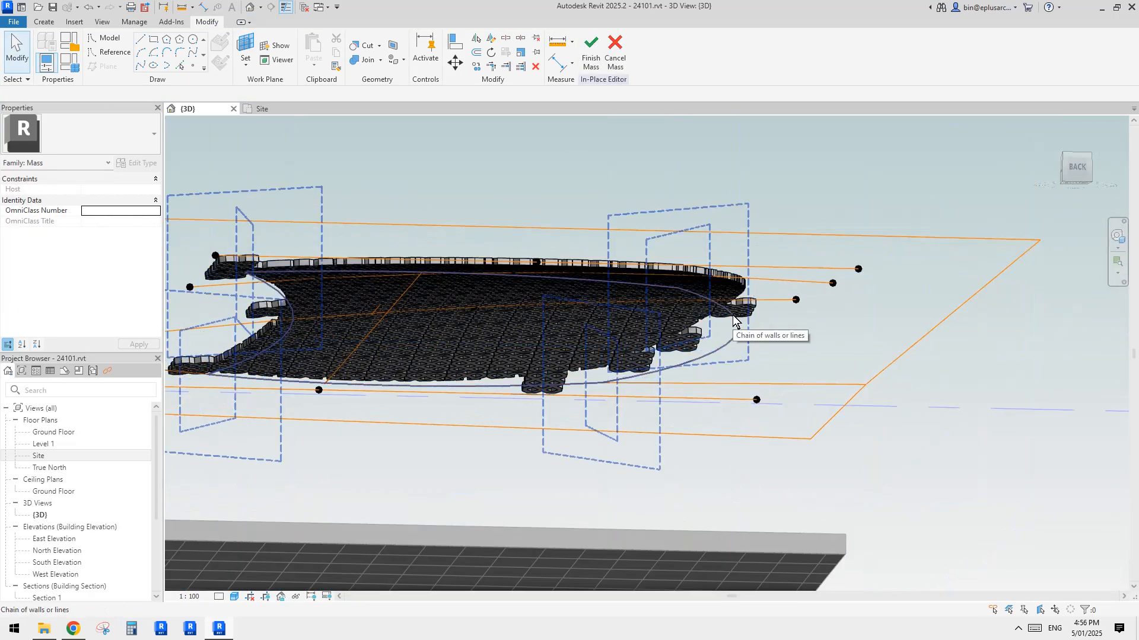
left_click(737, 321)
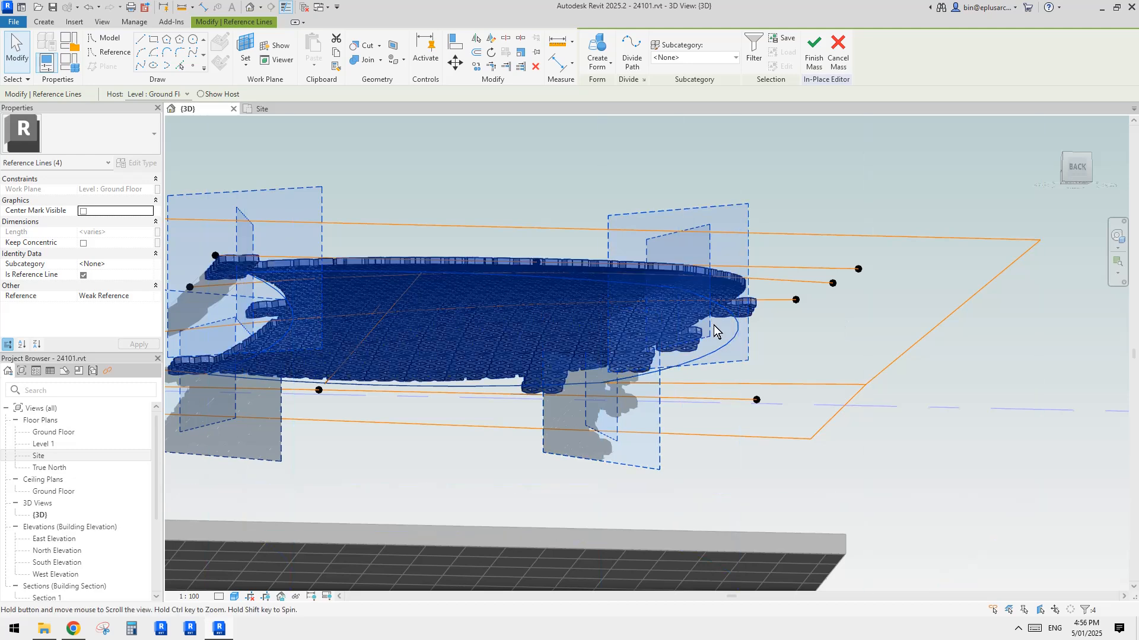
middle_click_drag(714, 325, 719, 329)
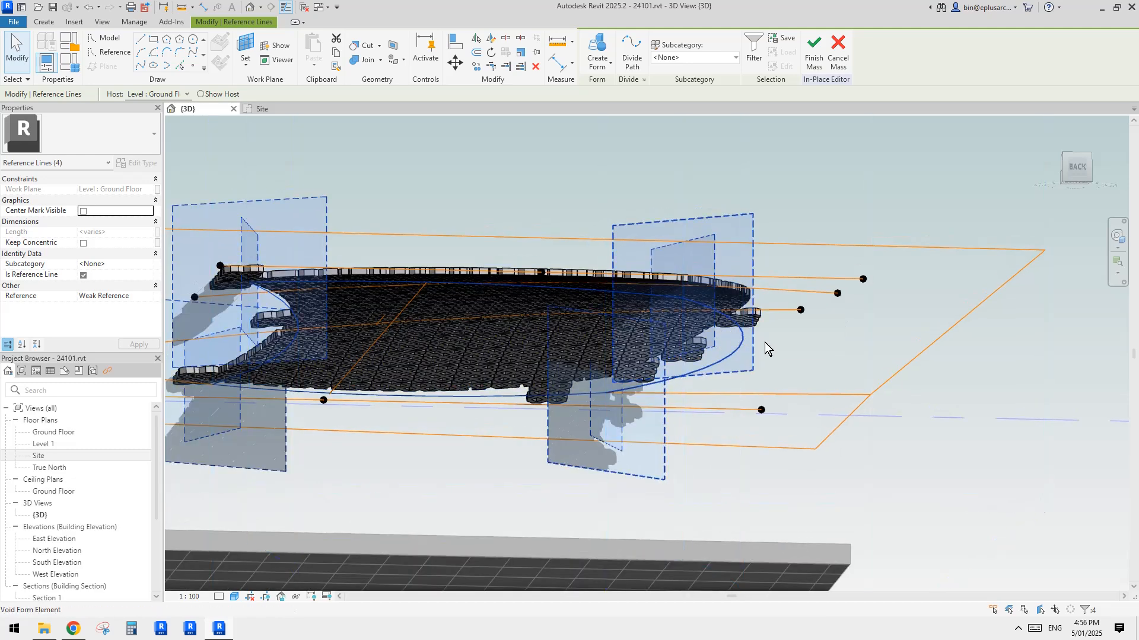
key("h")
key("h")
key("Tab")
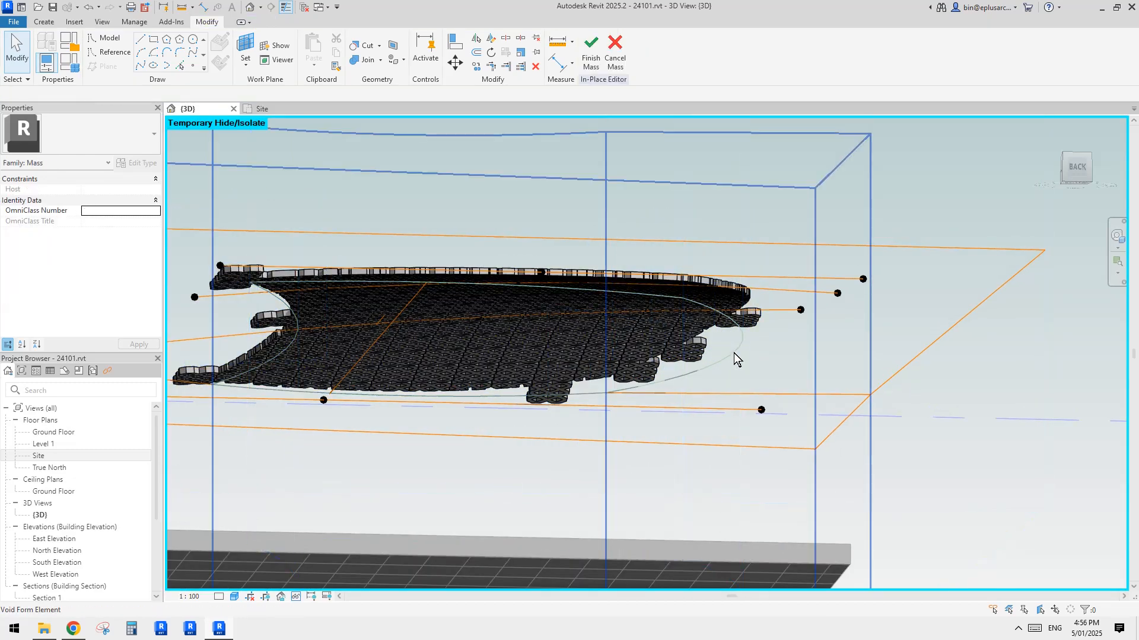
key("Tab")
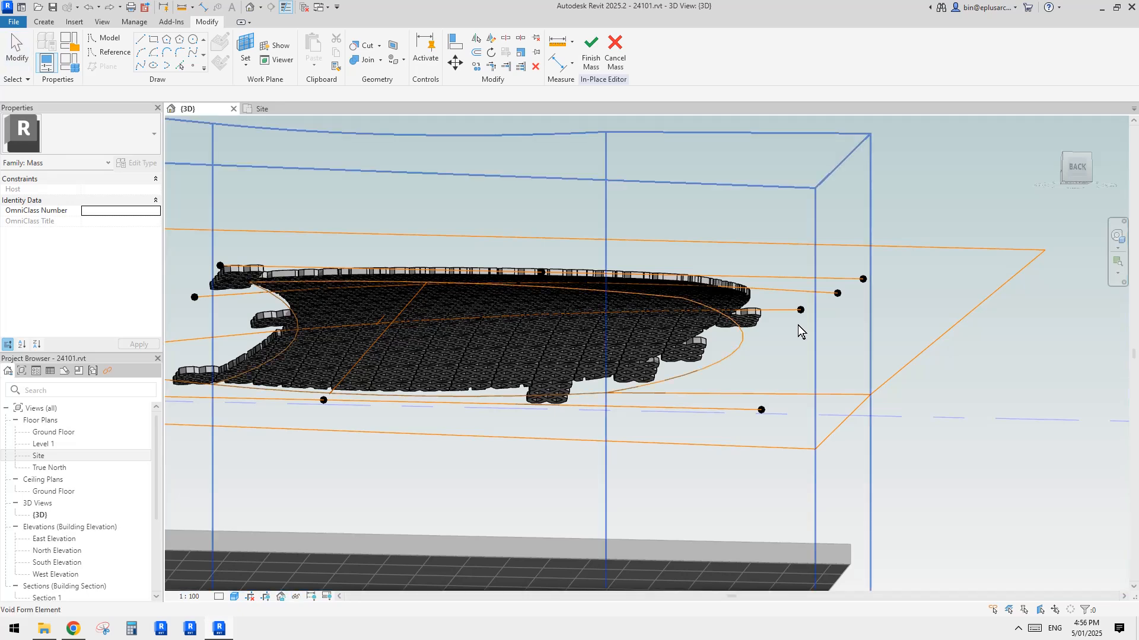
key("Tab")
Set the radius of the void outline's western reference arc to 3900 mm
left_click(745, 338)
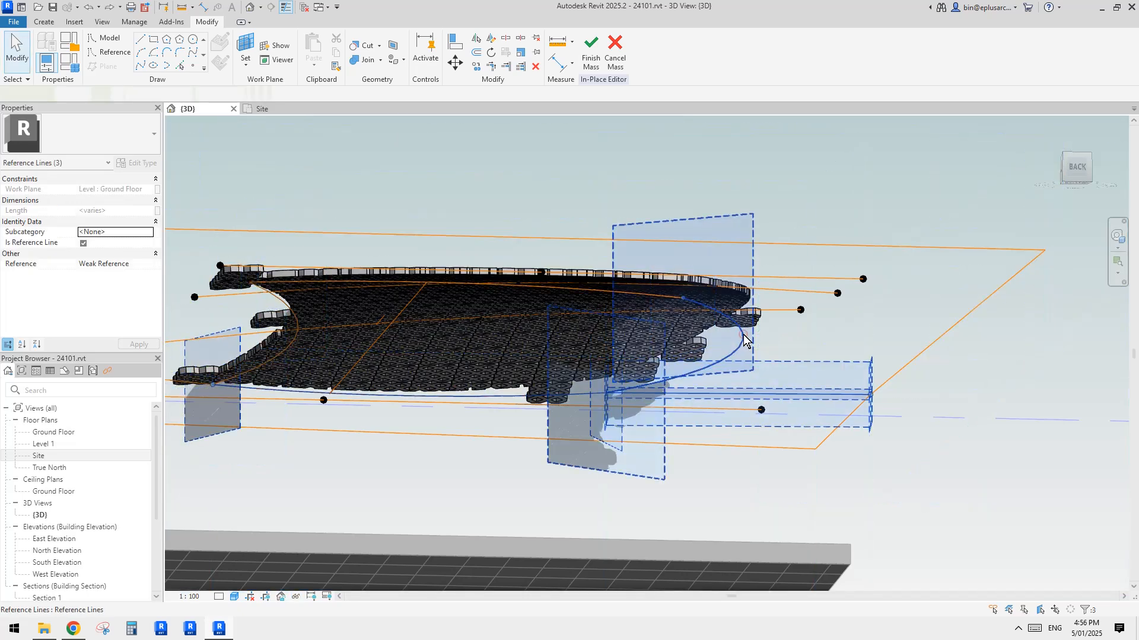
scroll(887, 343, "up", 2)
key("Escape")
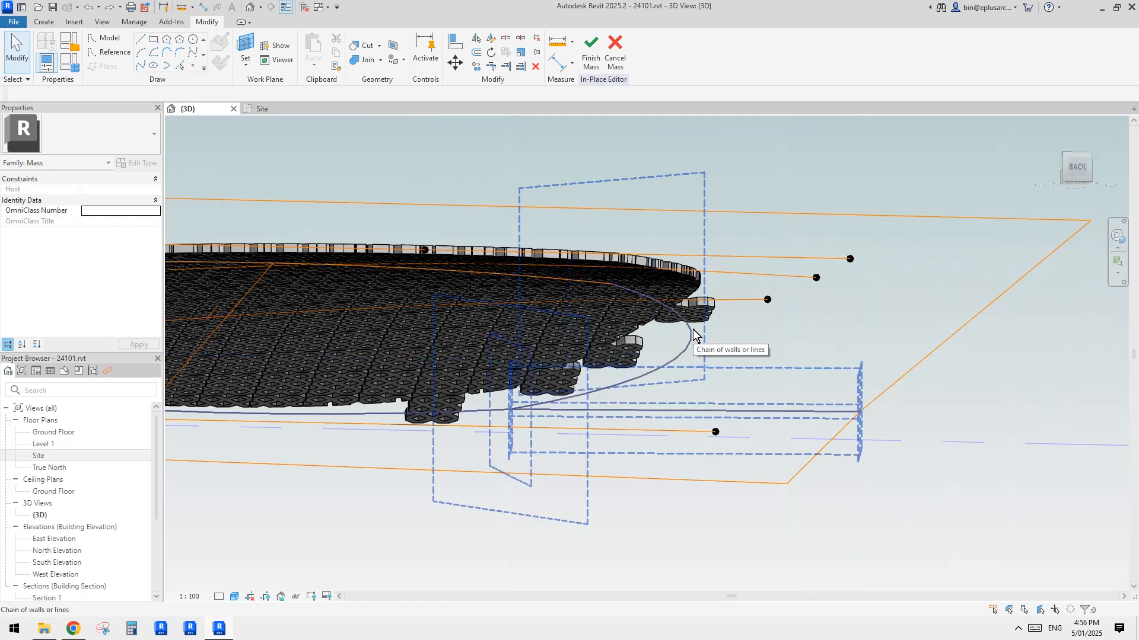
left_click(692, 335)
middle_click_drag(344, 317, 445, 324)
left_click(446, 321)
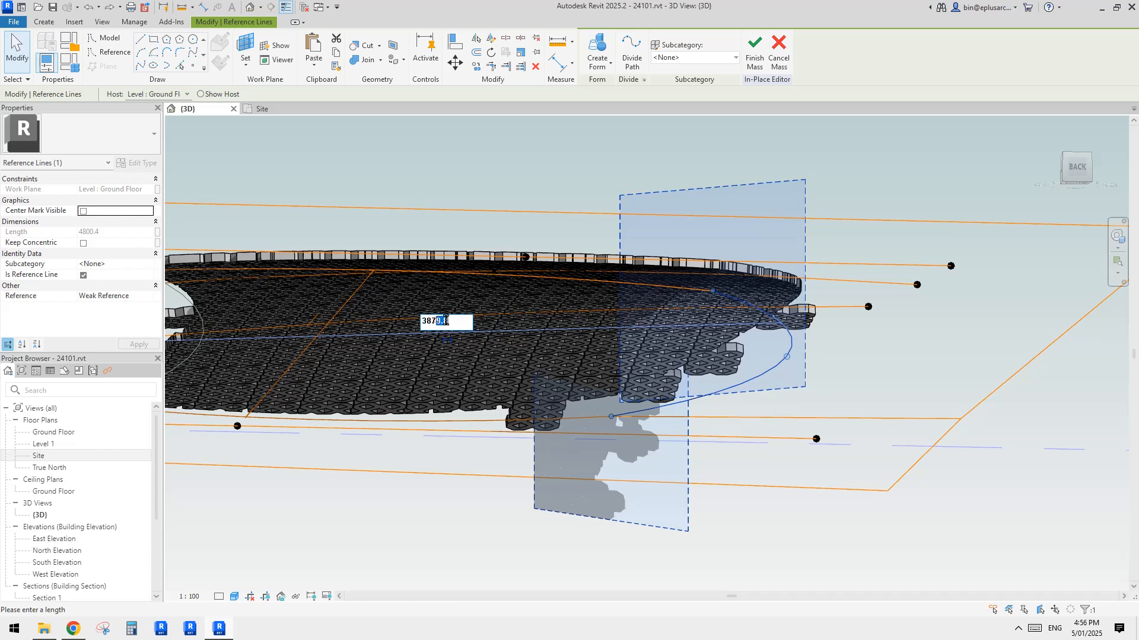
left_click(433, 323)
left_click_drag(432, 322, 490, 331)
type("90")
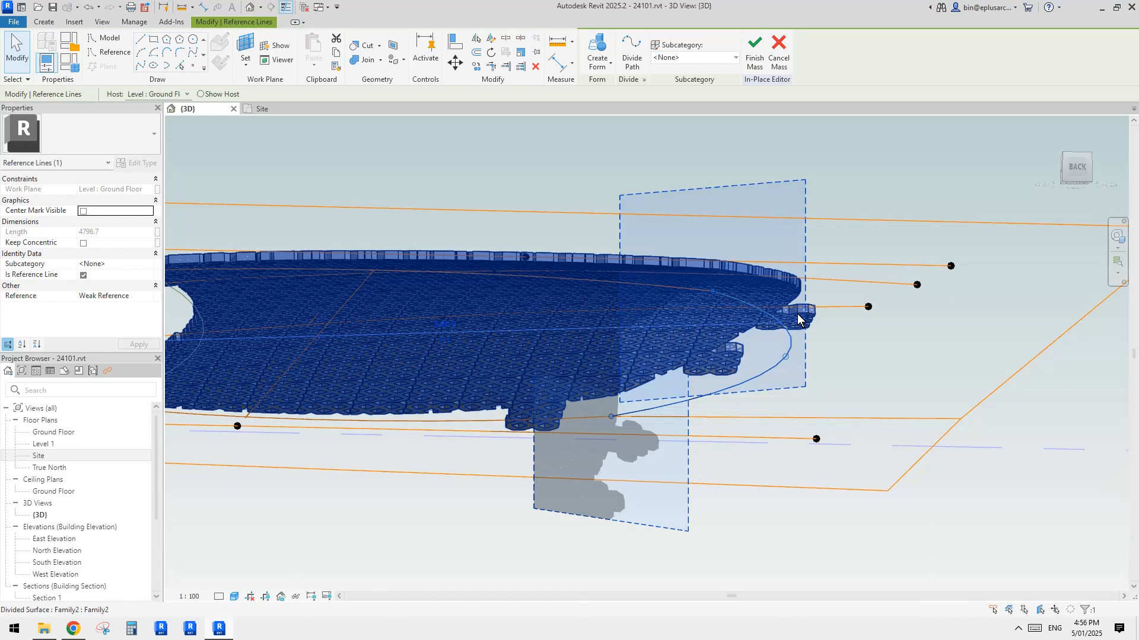
Increase the western reference arc's radius to 3930 mm
middle_click_drag(797, 320, 801, 407, "shift")
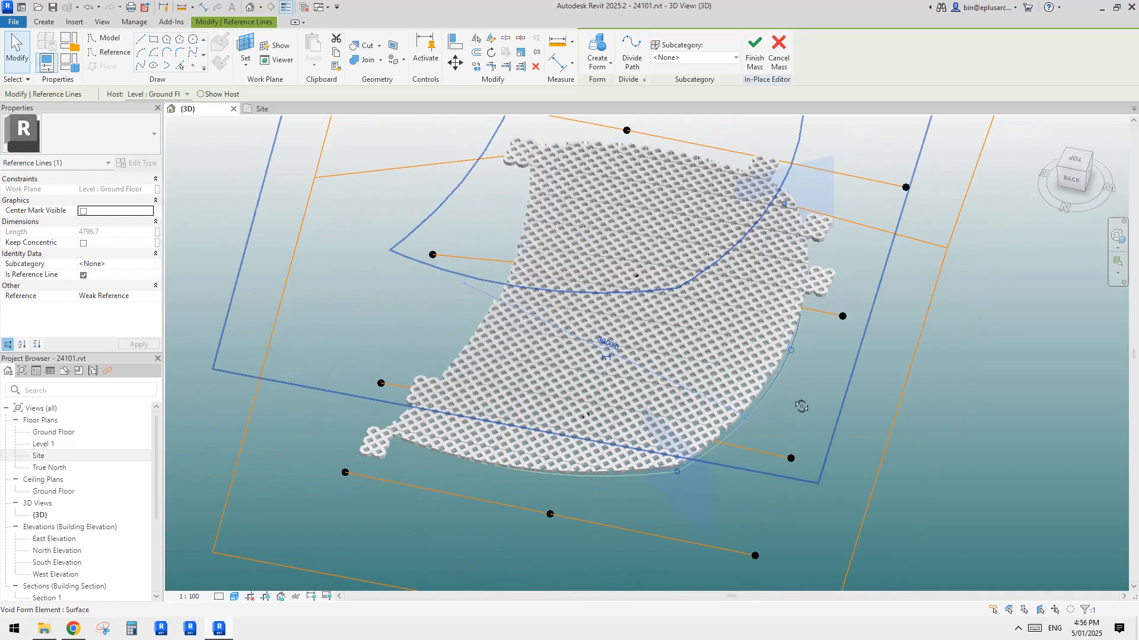
left_click(608, 343)
left_click_drag(592, 341, 650, 339)
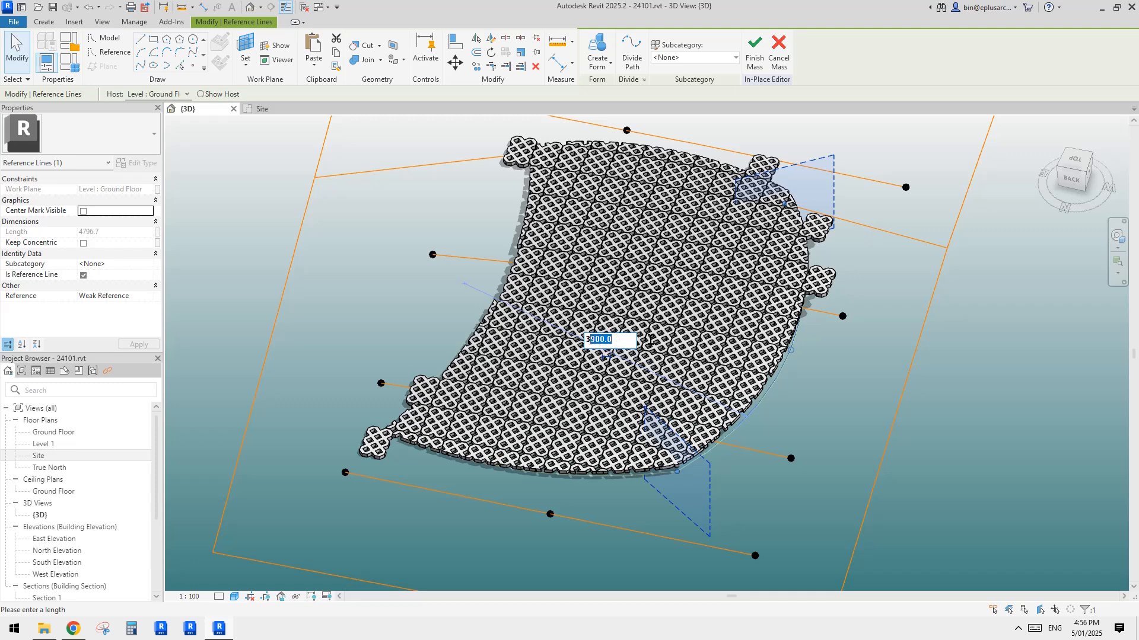
type("930")
Set the western reference arc's radius to 4000 mm and clear the selection
middle_click_drag(929, 319, 913, 303)
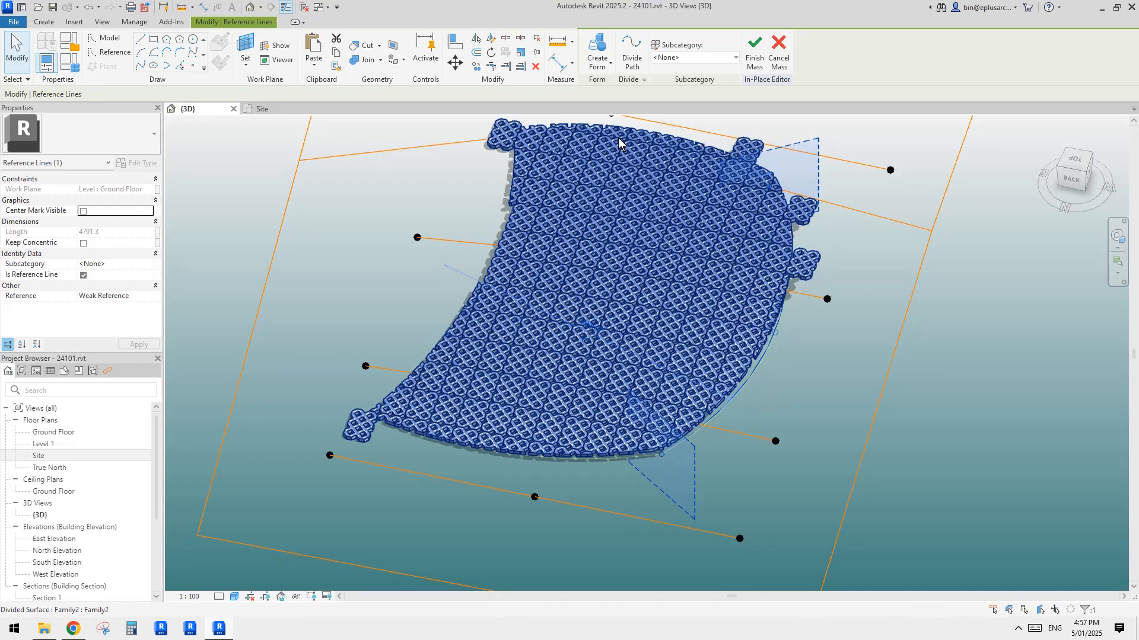
middle_click_drag(619, 142, 724, 361, "shift")
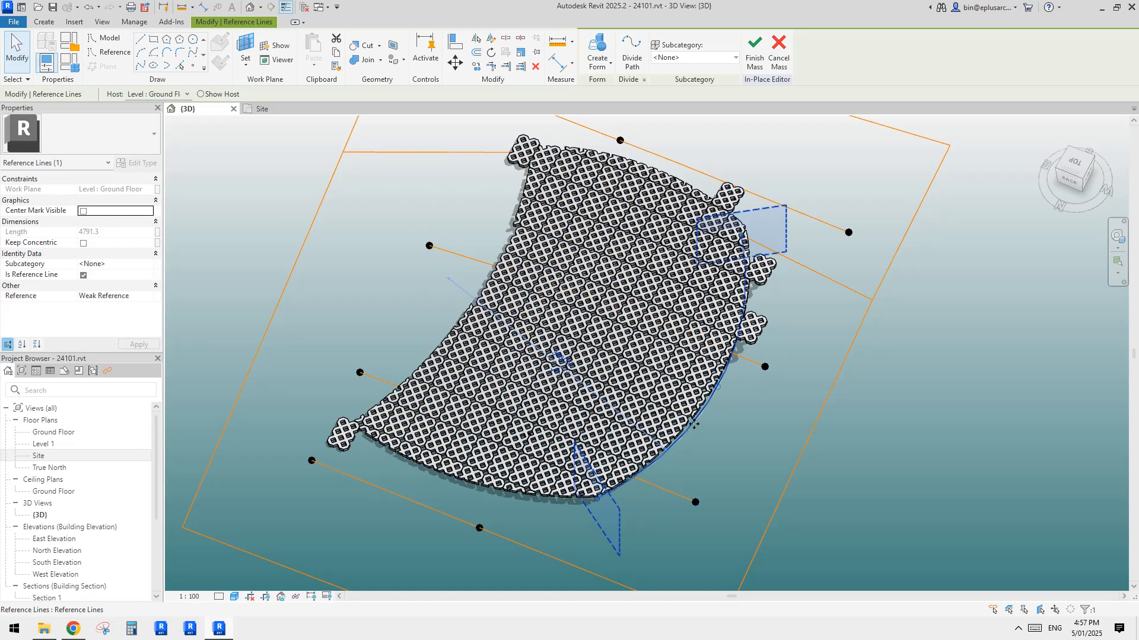
left_click(561, 357)
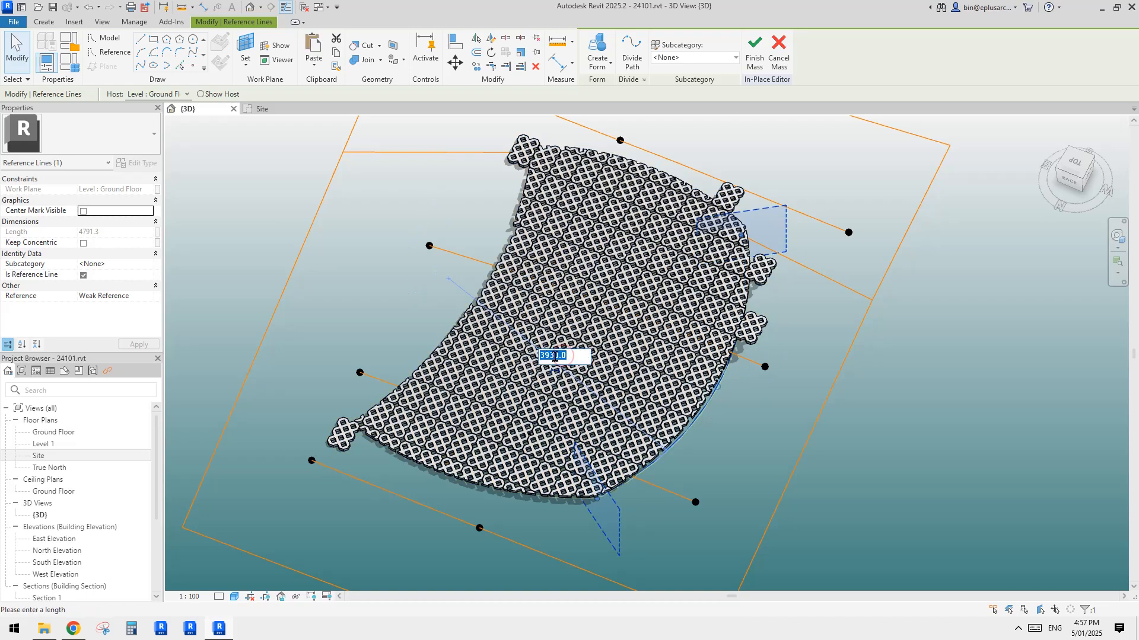
type("4")
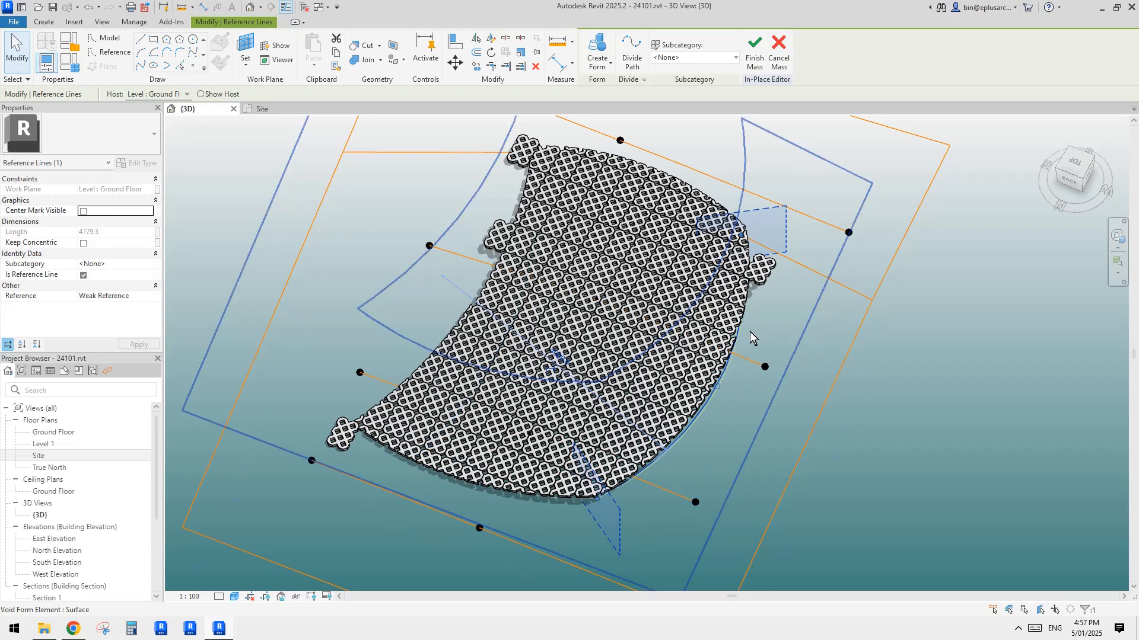
middle_click_drag(753, 363, 688, 249)
key("Escape")
Finish editing the in-place roof mass
scroll(679, 283, "up", 3)
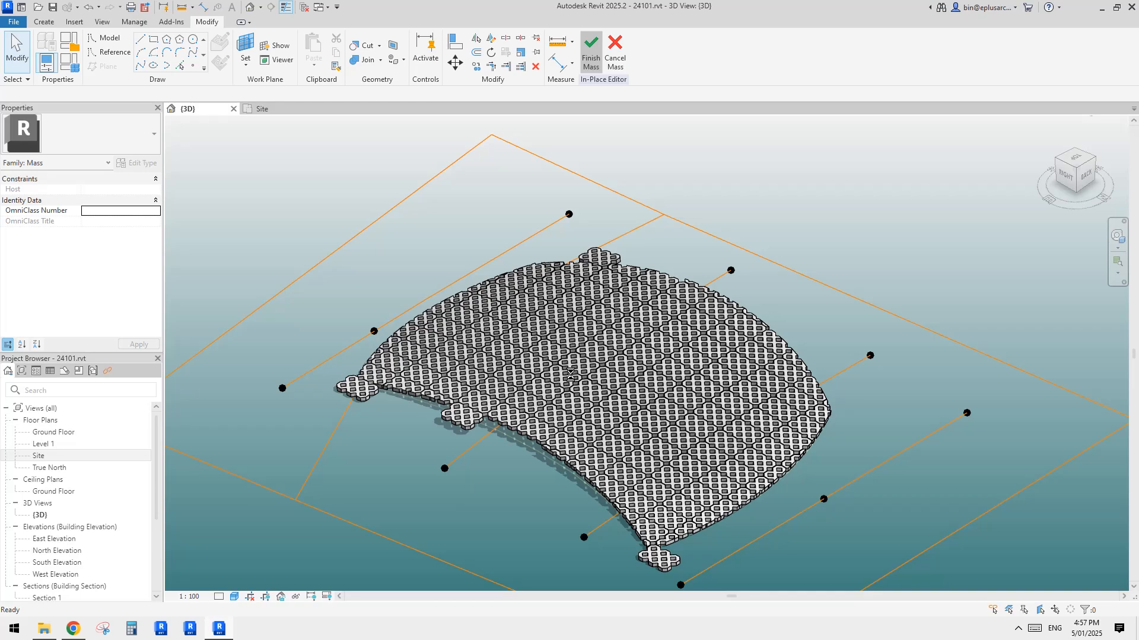
middle_click_drag(662, 415, 735, 356, "shift")
middle_click_drag(702, 313, 687, 434, "shift")
left_click(656, 389)
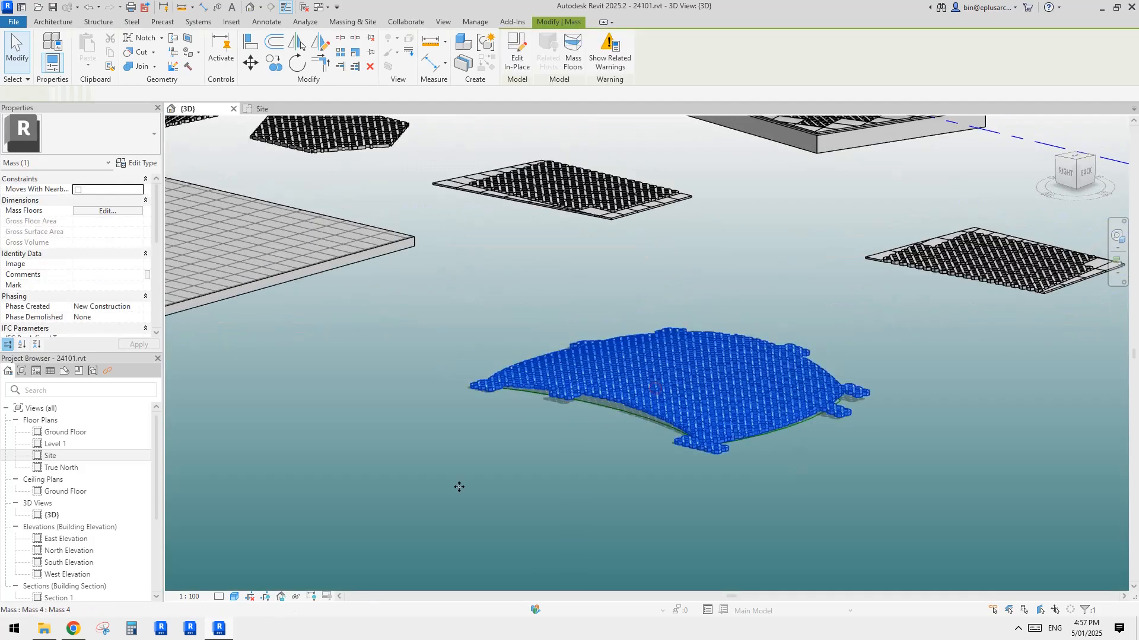
scroll(629, 417, "up", 2)
left_click(457, 485)
Examine the finished roof mass and its panel edges alongside the other panelled surfaces in the 3D view
scroll(705, 452, "down", 1)
scroll(667, 479, "down", 3)
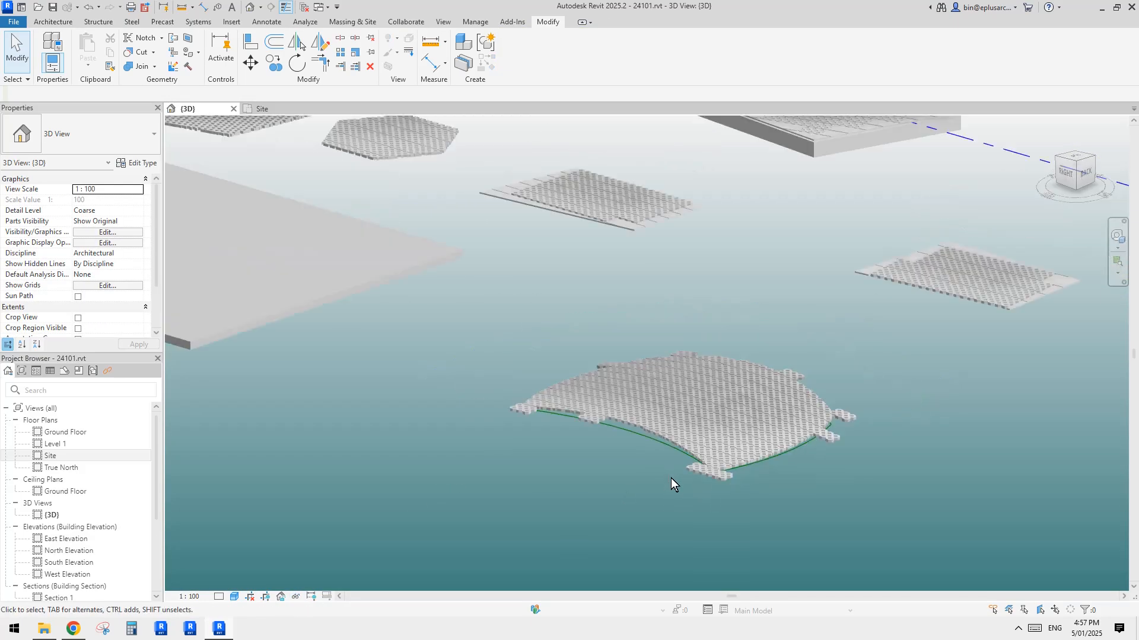
middle_click_drag(670, 478, 779, 488)
scroll(747, 467, "up", 2)
scroll(747, 467, "down", 2)
left_click(805, 428)
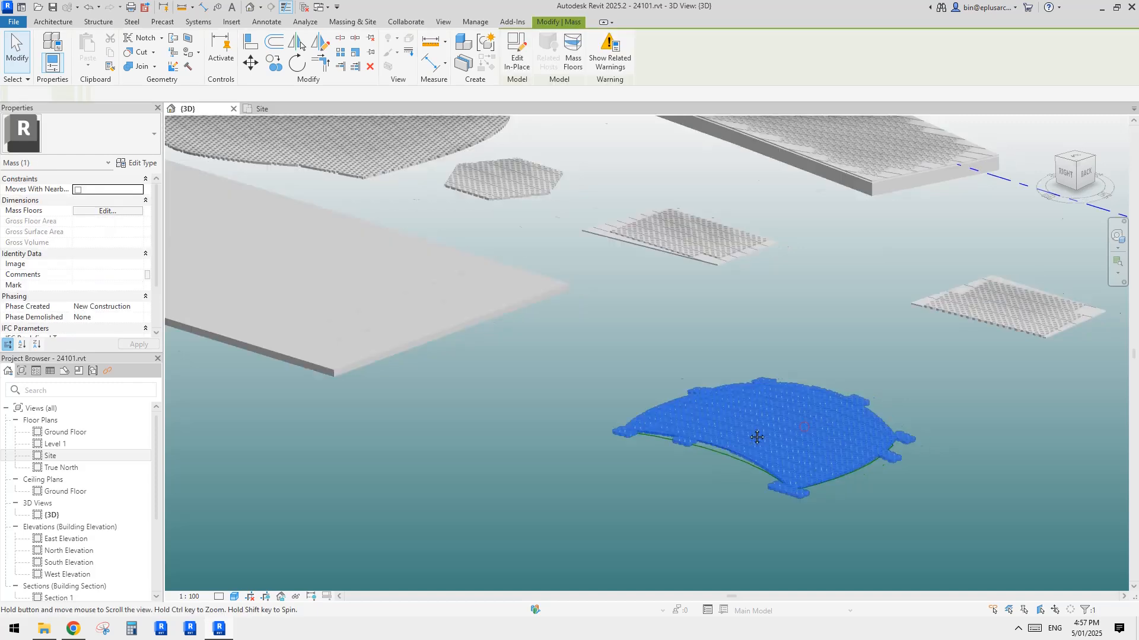
left_click(600, 482)
scroll(600, 482, "up", 2)
middle_click_drag(725, 407, 777, 421)
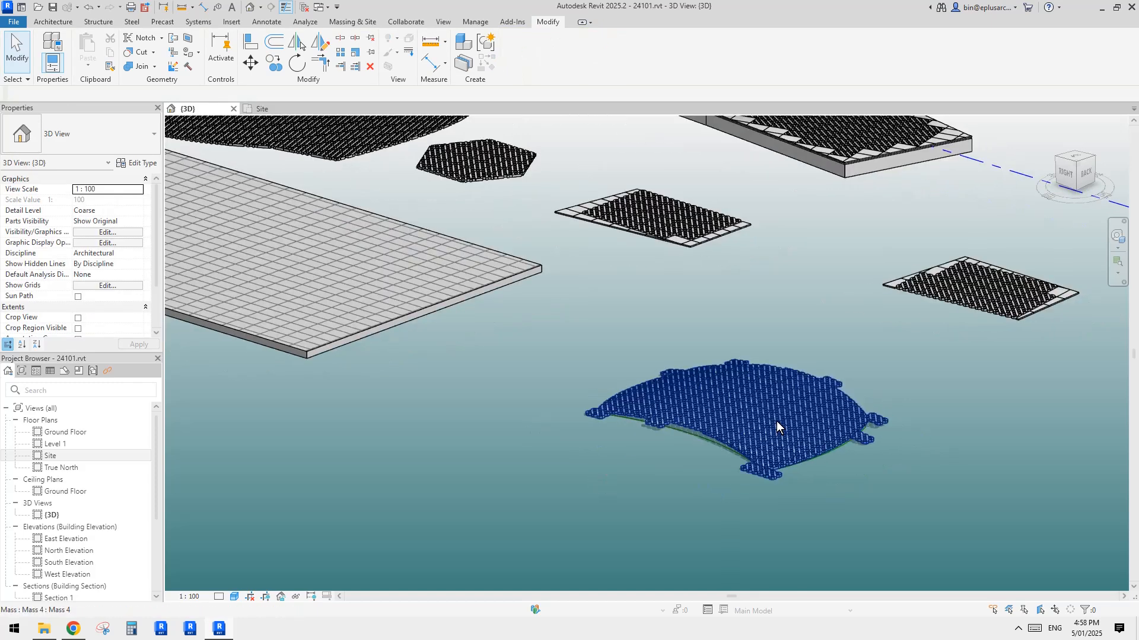
scroll(686, 414, "up", 3)
left_click(707, 416)
scroll(706, 416, "down", 3)
middle_click_drag(707, 417, 778, 486)
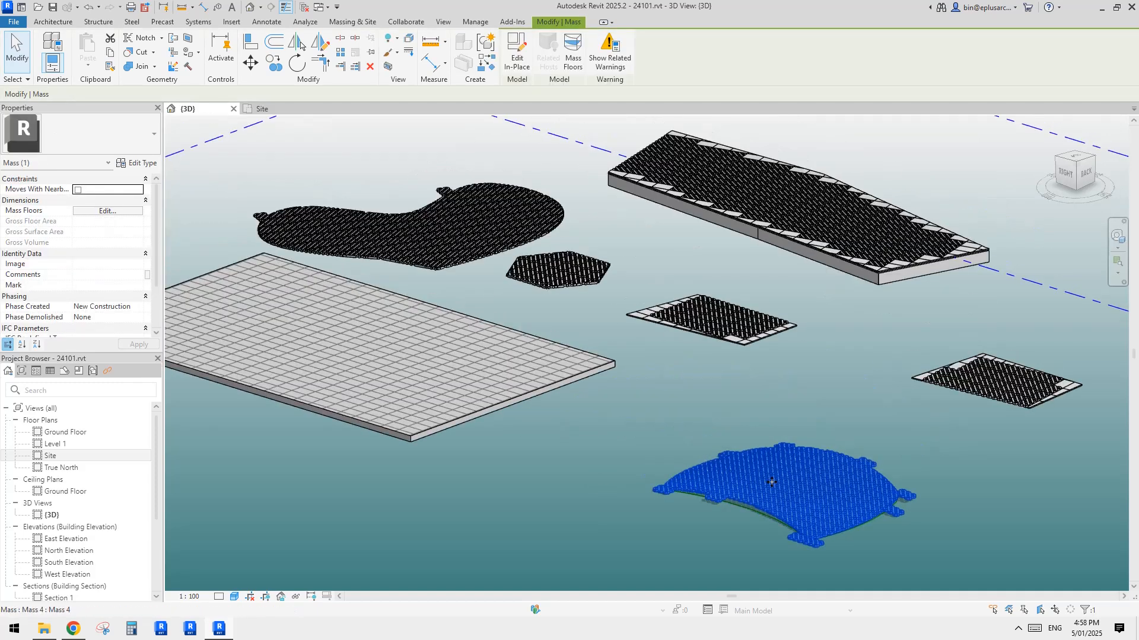
scroll(778, 484, "up", 1)
scroll(765, 445, "up", 1)
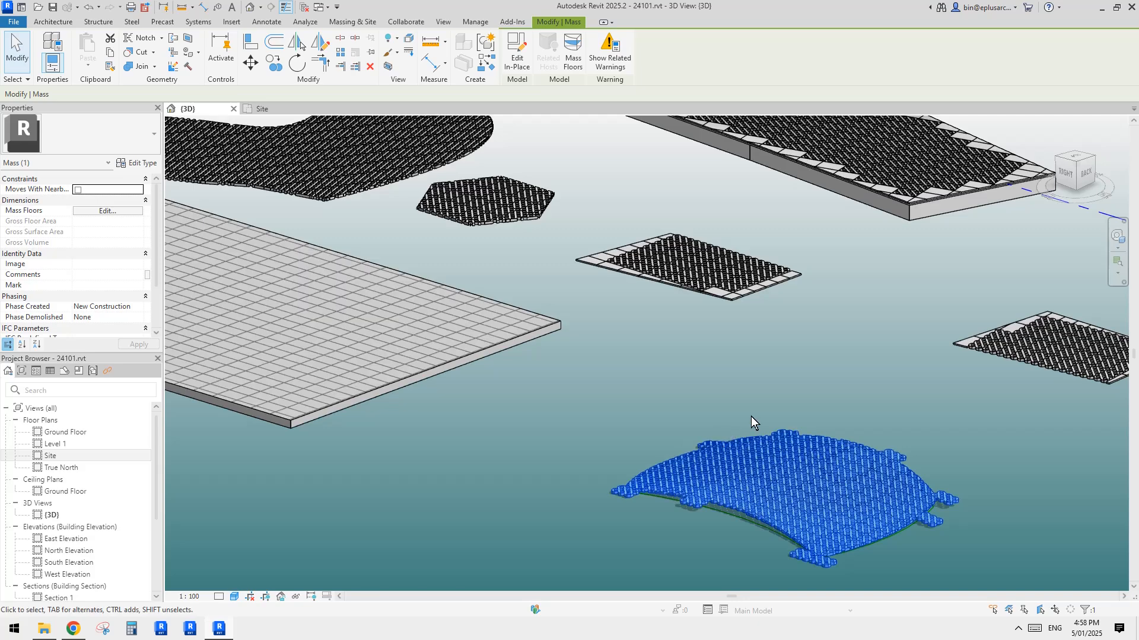
scroll(795, 462, "down", 2)
scroll(552, 259, "up", 1)
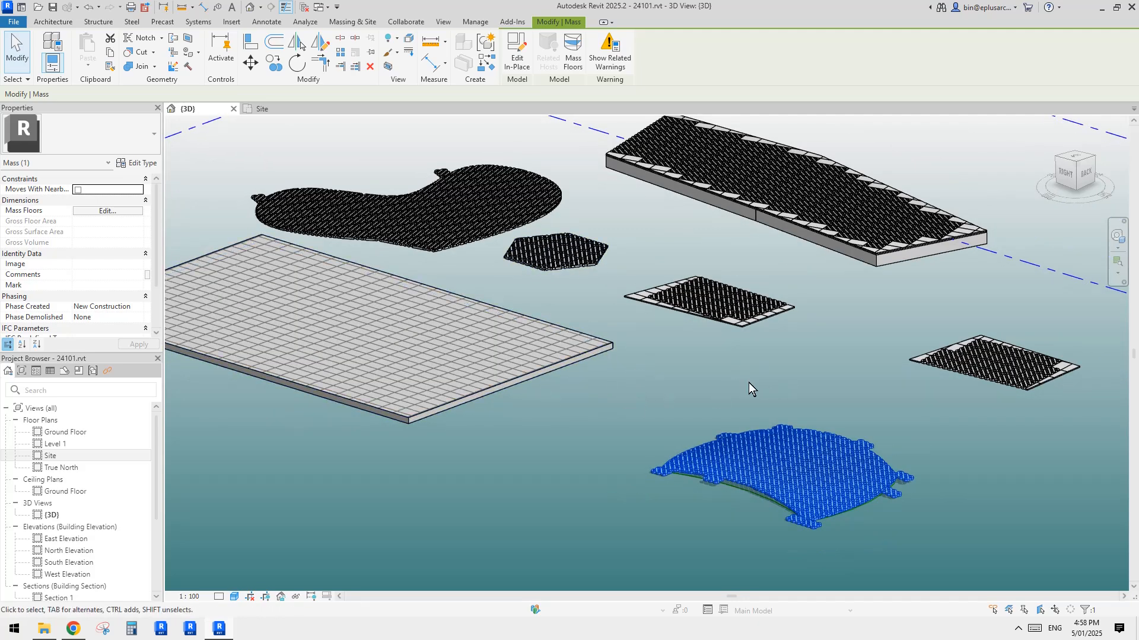
Compare the curved roof mass with the surrounding panelled surfaces from a wider 3D view
middle_click_drag(748, 382, 773, 351)
left_click(678, 372)
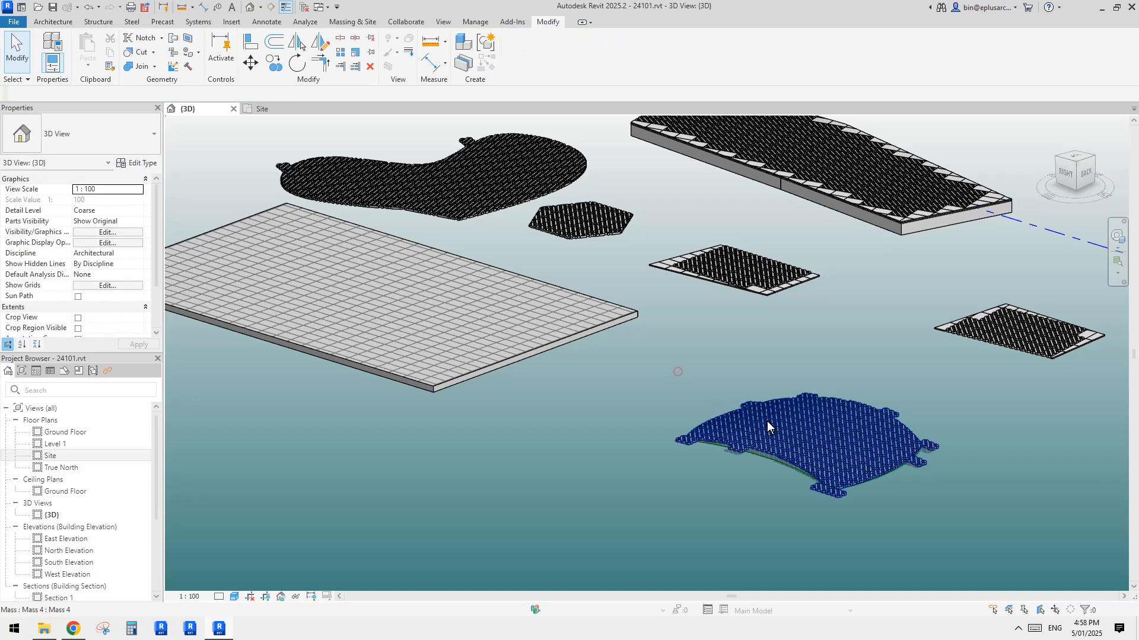
left_click(767, 426)
middle_click_drag(767, 426, 684, 412)
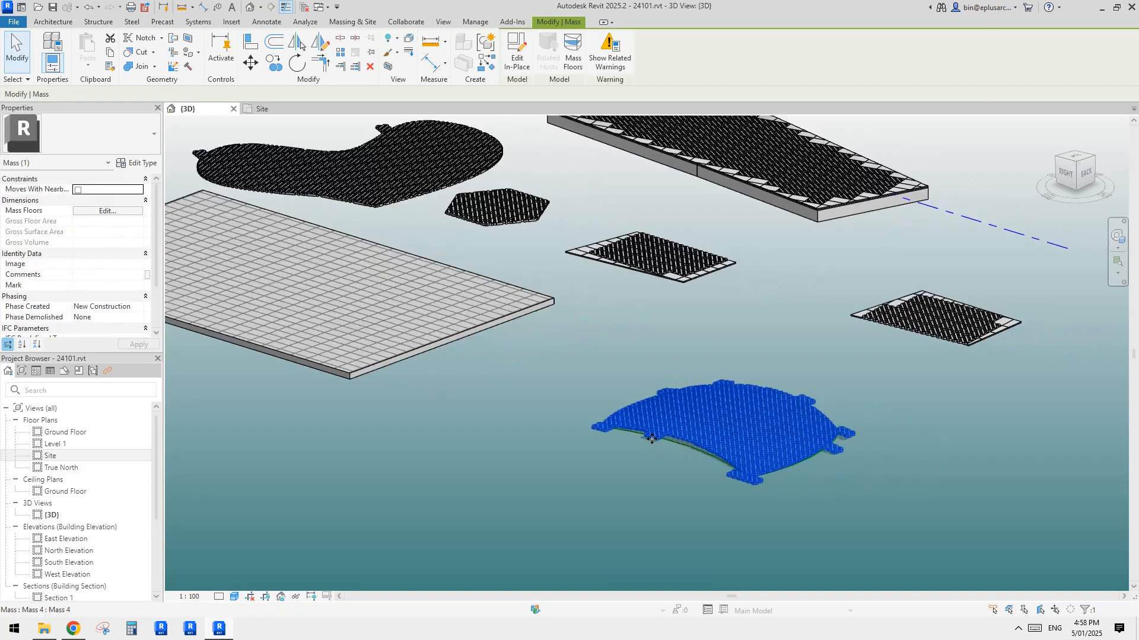
scroll(651, 439, "down", 2)
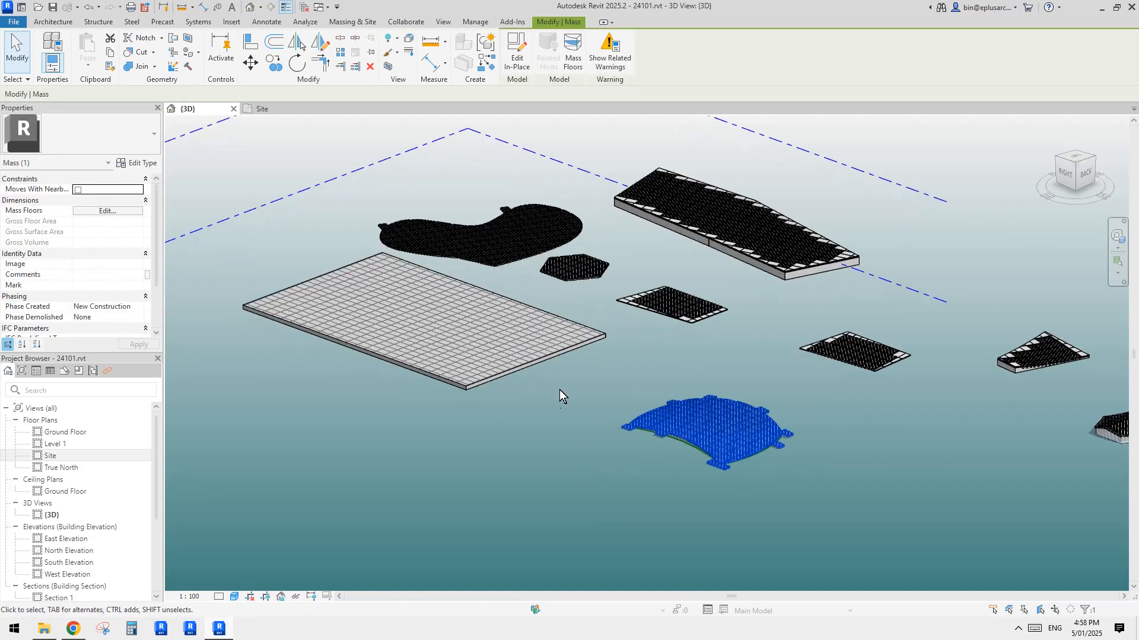
middle_click_drag(714, 384, 686, 395)
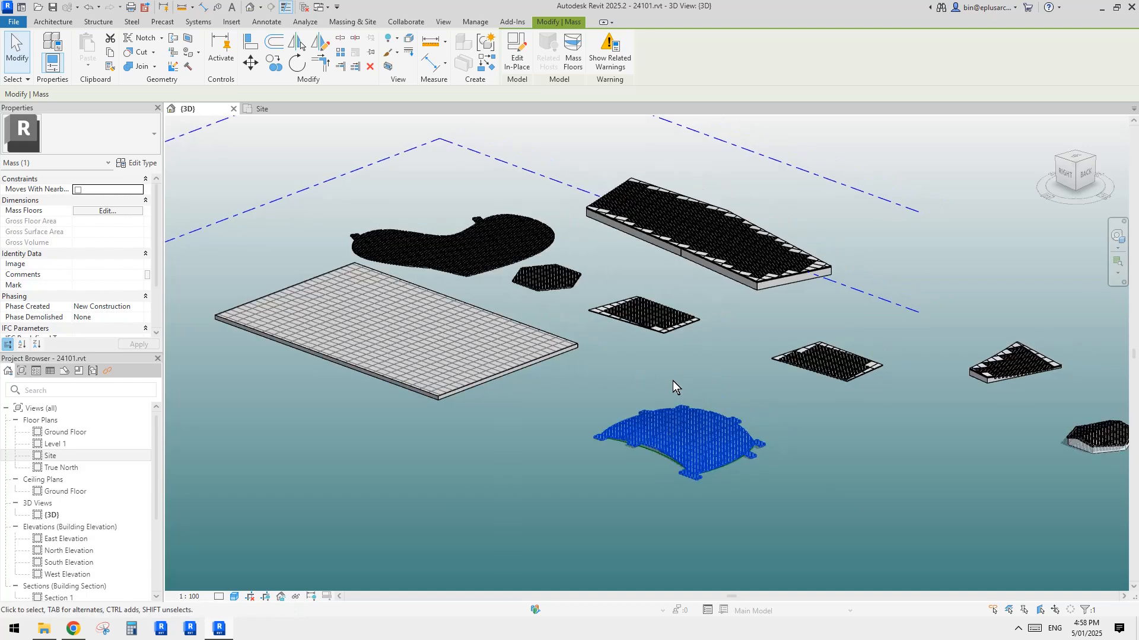
middle_click_drag(674, 374, 682, 379)
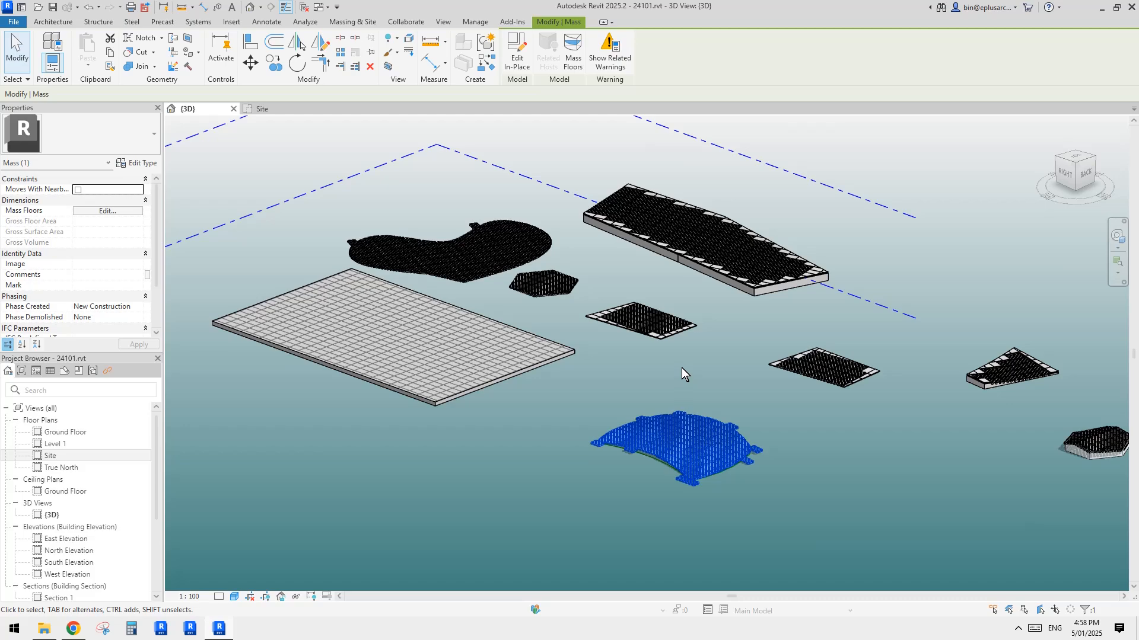
left_click(704, 379)
scroll(700, 386, "down", 1)
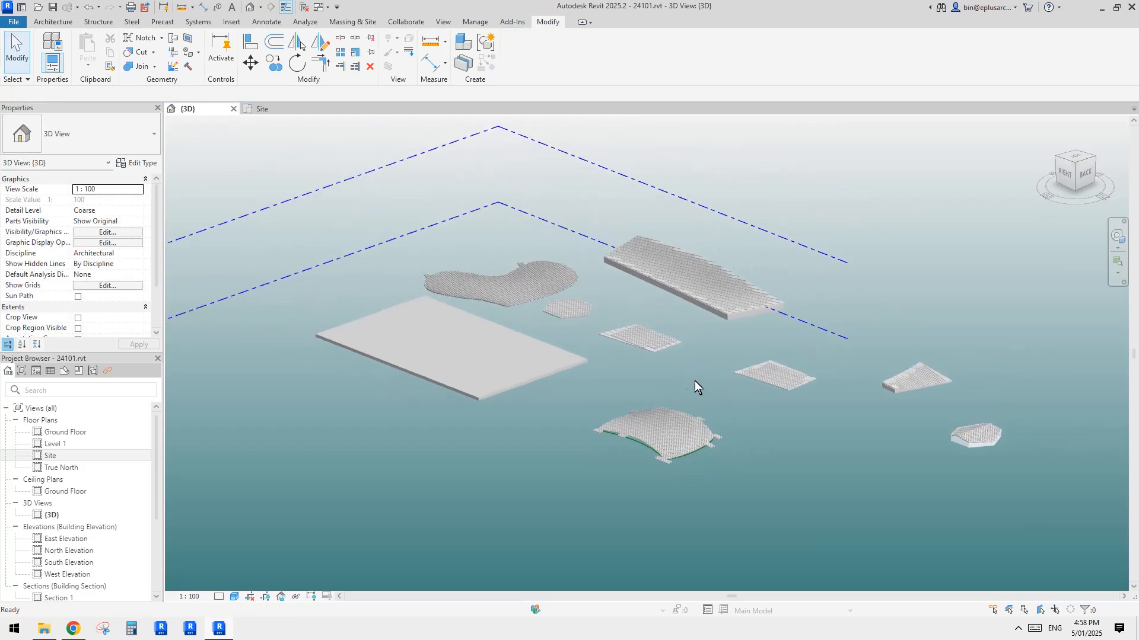
scroll(696, 380, "up", 3)
scroll(697, 378, "down", 2)
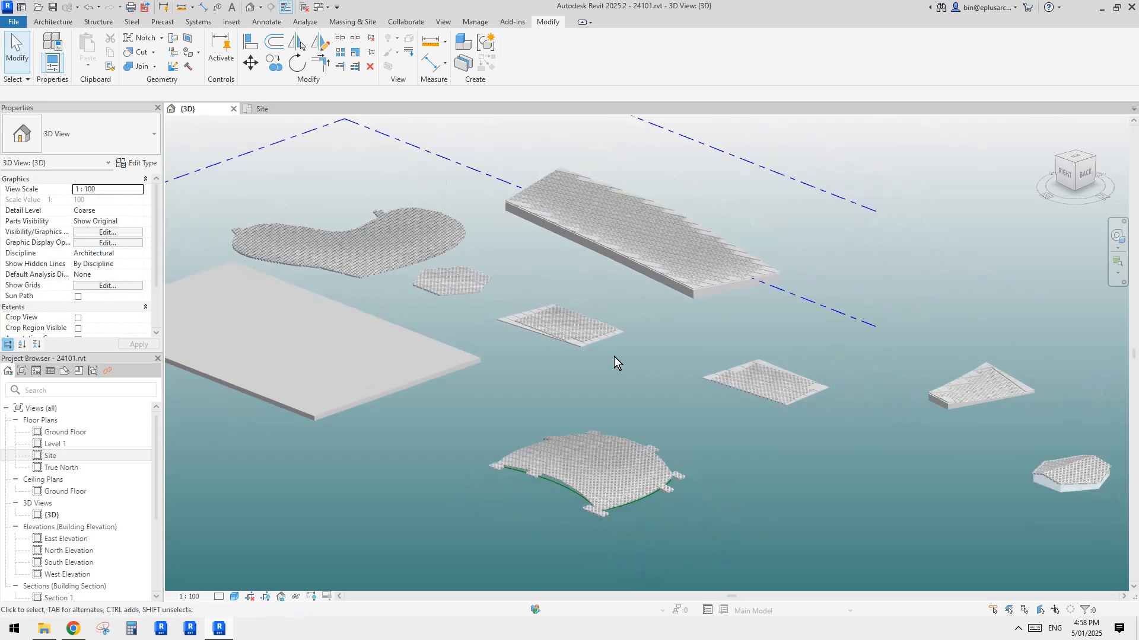
scroll(578, 516, "up", 3)
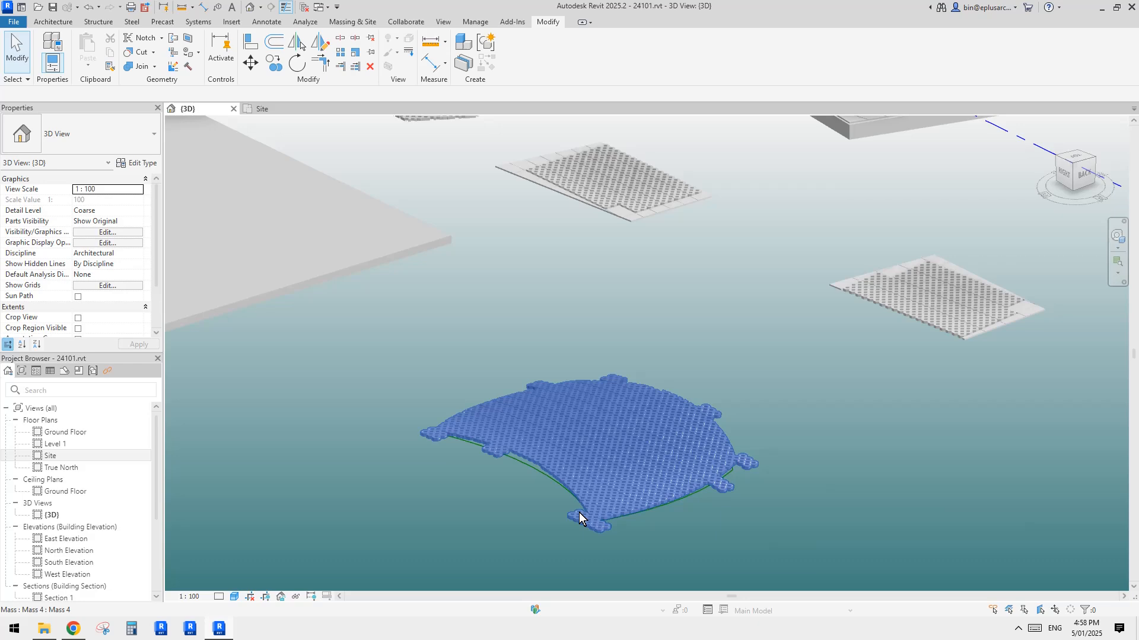
Inspect the properties and category of individual Family2 panels on the curved roof mass
left_click(608, 475)
middle_click_drag(593, 356, 614, 364, "shift")
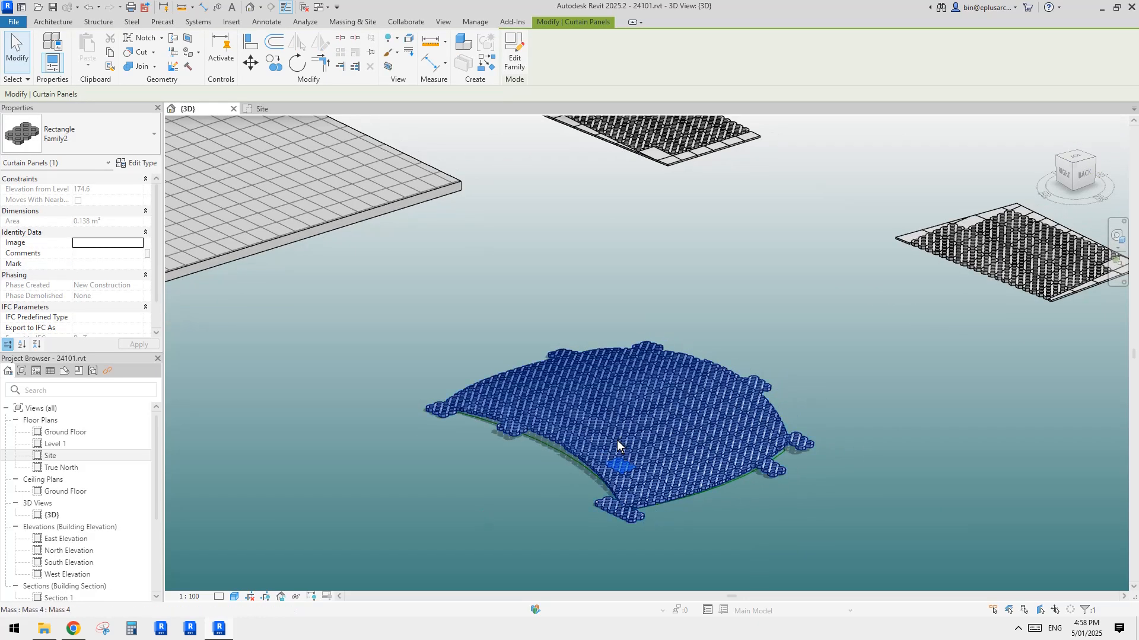
middle_click_drag(617, 440, 618, 470)
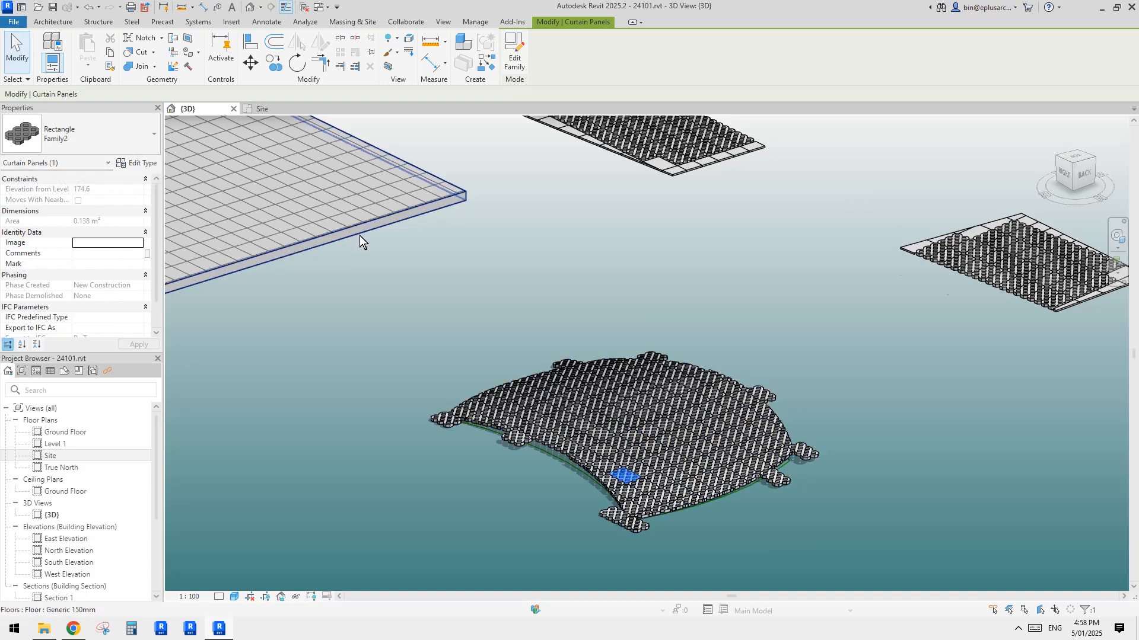
scroll(373, 267, "down", 1)
key("Escape")
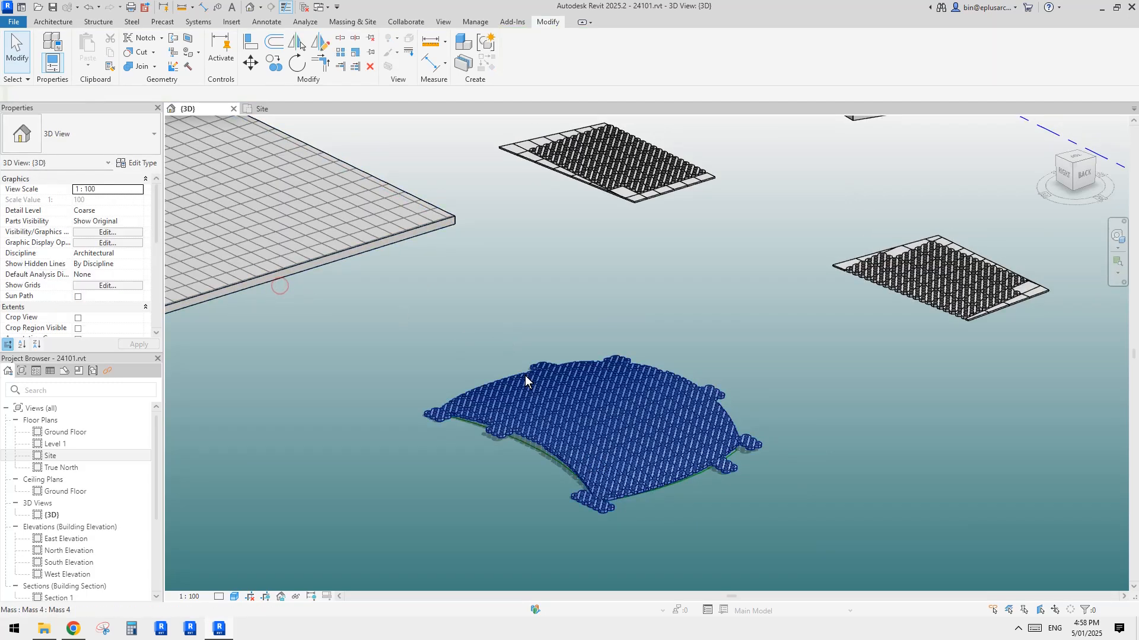
left_click(582, 410)
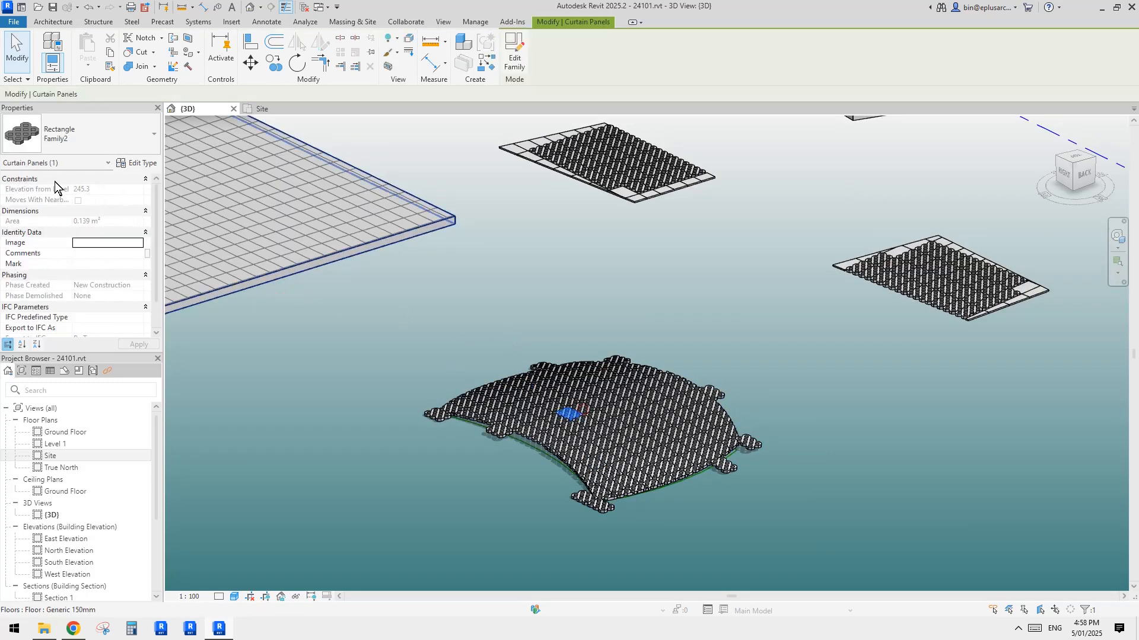
left_click(21, 168)
left_click(574, 263)
scroll(627, 322, "down", 1)
scroll(627, 323, "down", 1)
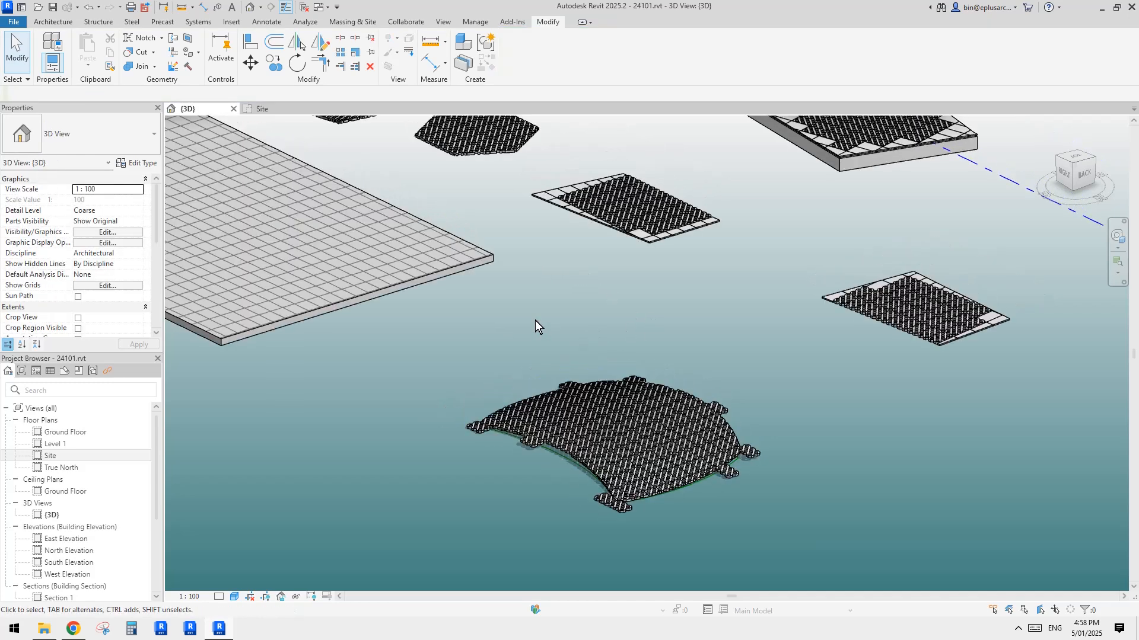
middle_click_drag(535, 320, 603, 341)
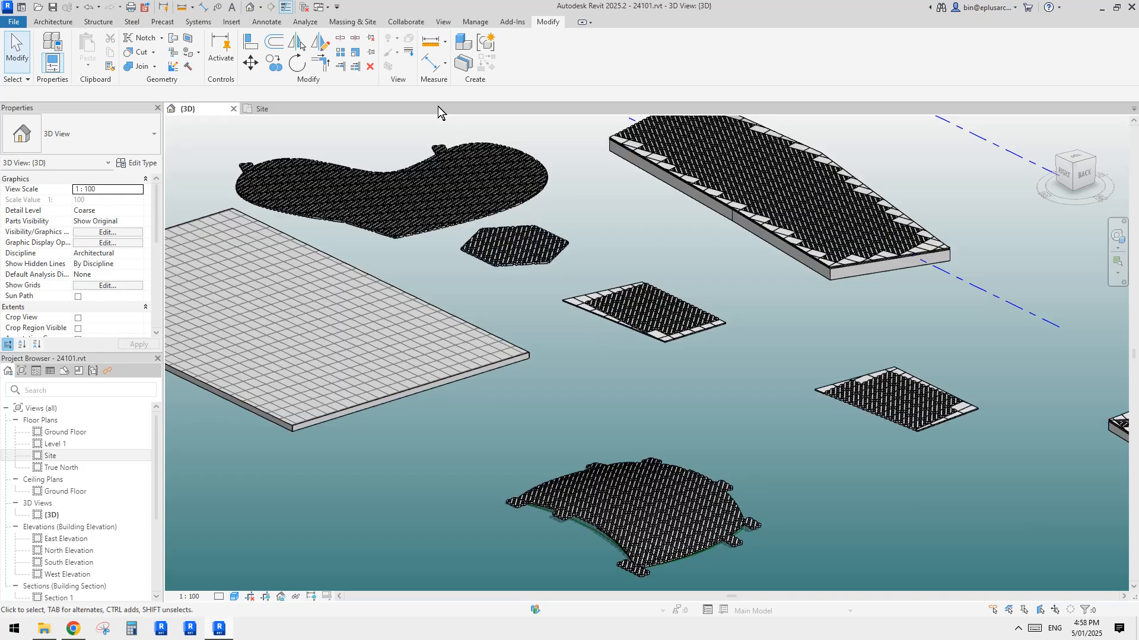
left_click(443, 21)
left_click(679, 50)
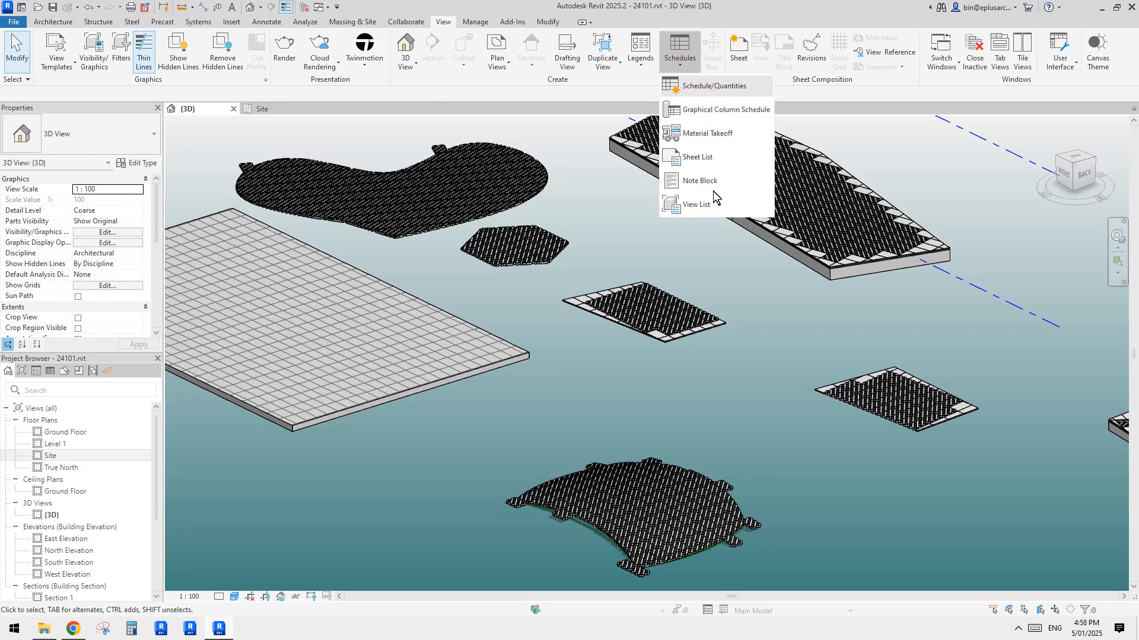
left_click(691, 485)
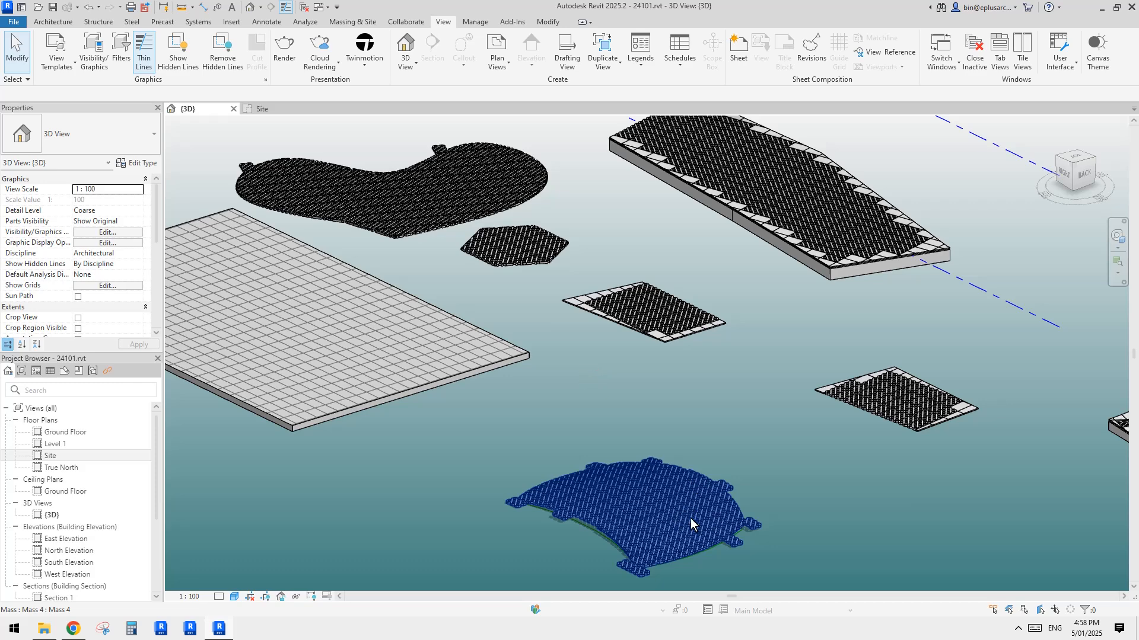
key("Escape")
Compare the categories of panels on the small rectangular surface, the curved roof, the hexagonal mass and the long sloped slab
scroll(485, 223, "up", 2)
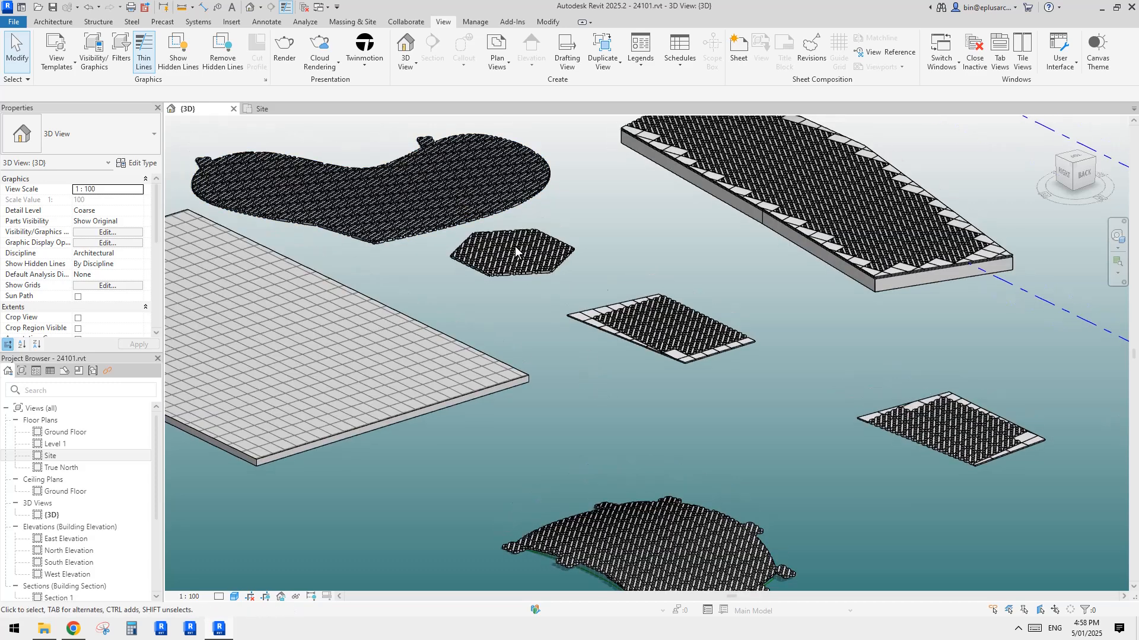
left_click(669, 321)
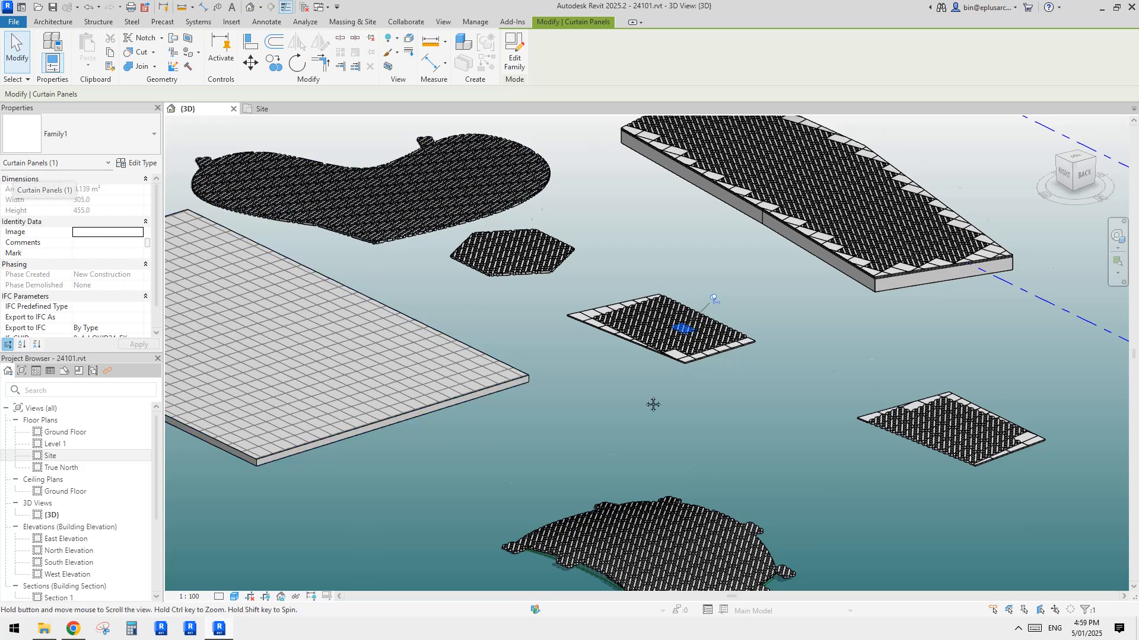
middle_click_drag(681, 541, 650, 475)
left_click(649, 477)
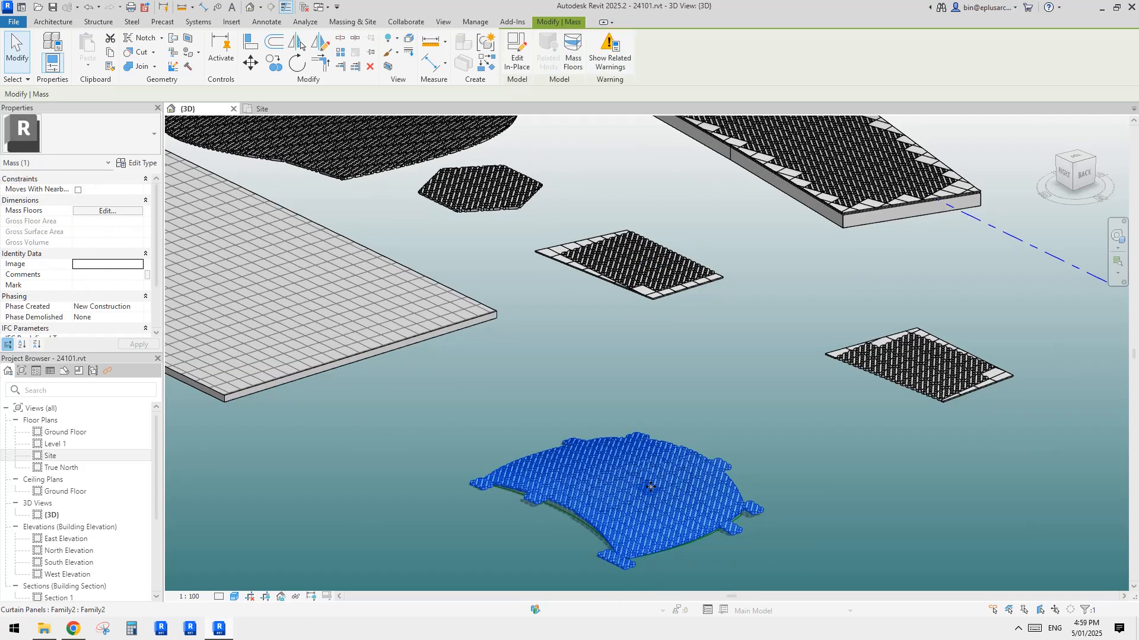
left_click(652, 482)
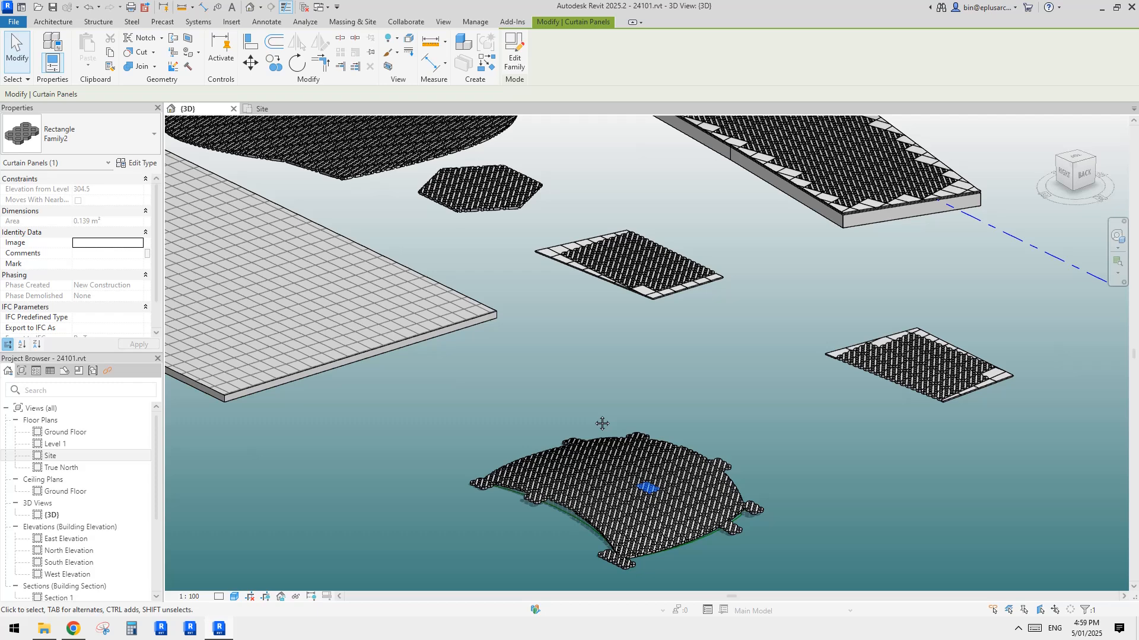
left_click(473, 198)
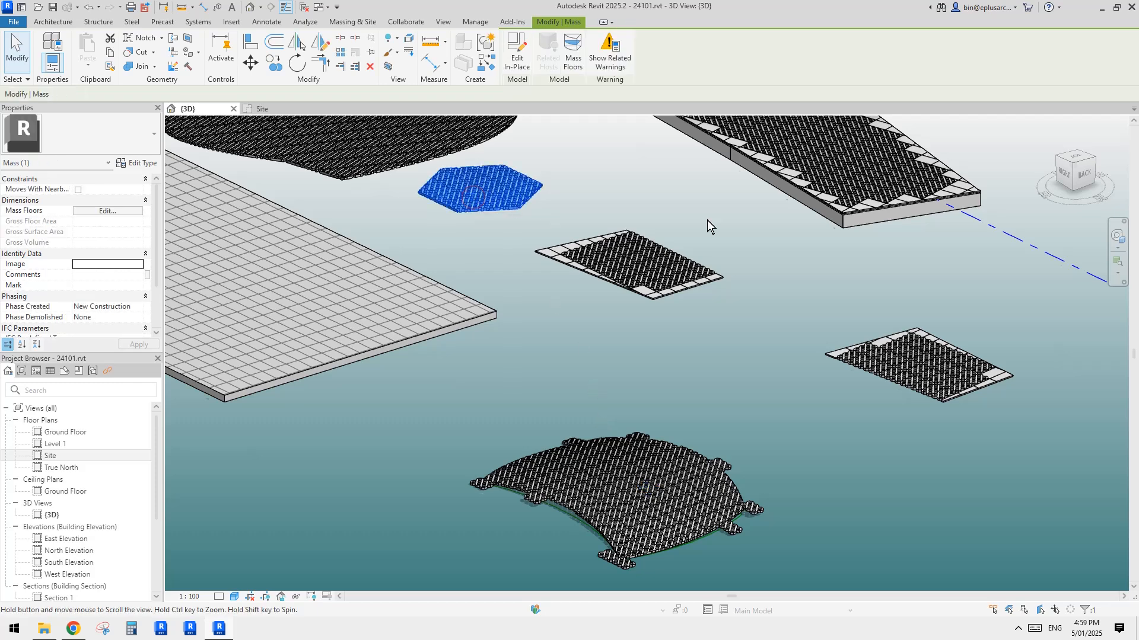
middle_click_drag(831, 185, 685, 320)
key("Escape")
left_click(693, 300)
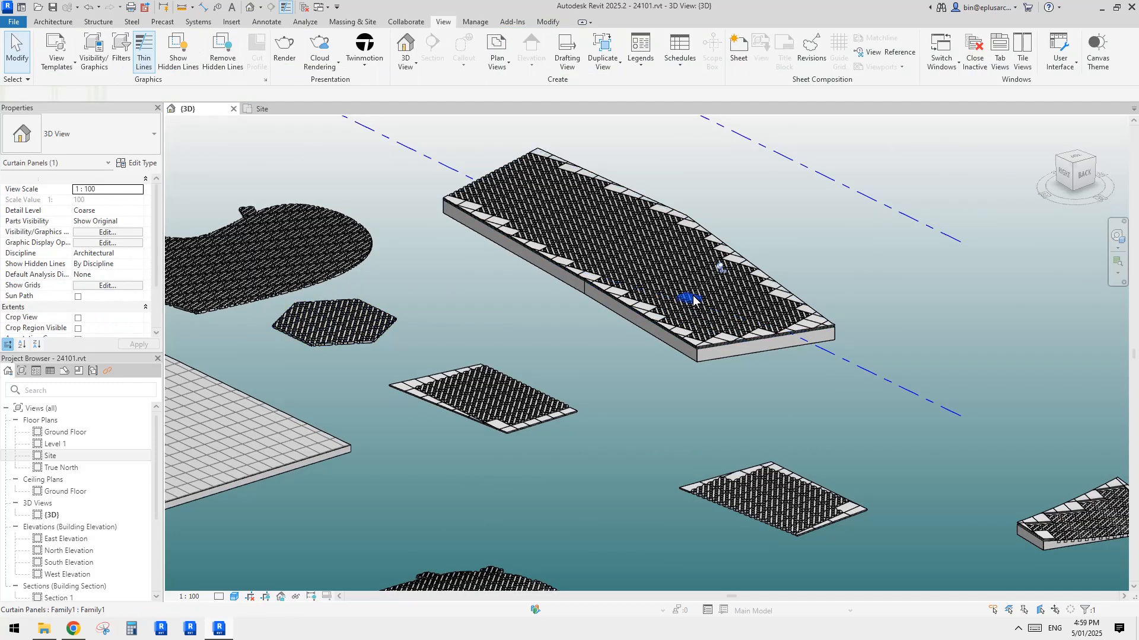
key("Escape")
Check the panels on the large curved free-form surface and the second small rectangular surface
middle_click_drag(246, 285, 472, 318)
scroll(471, 318, "up", 2)
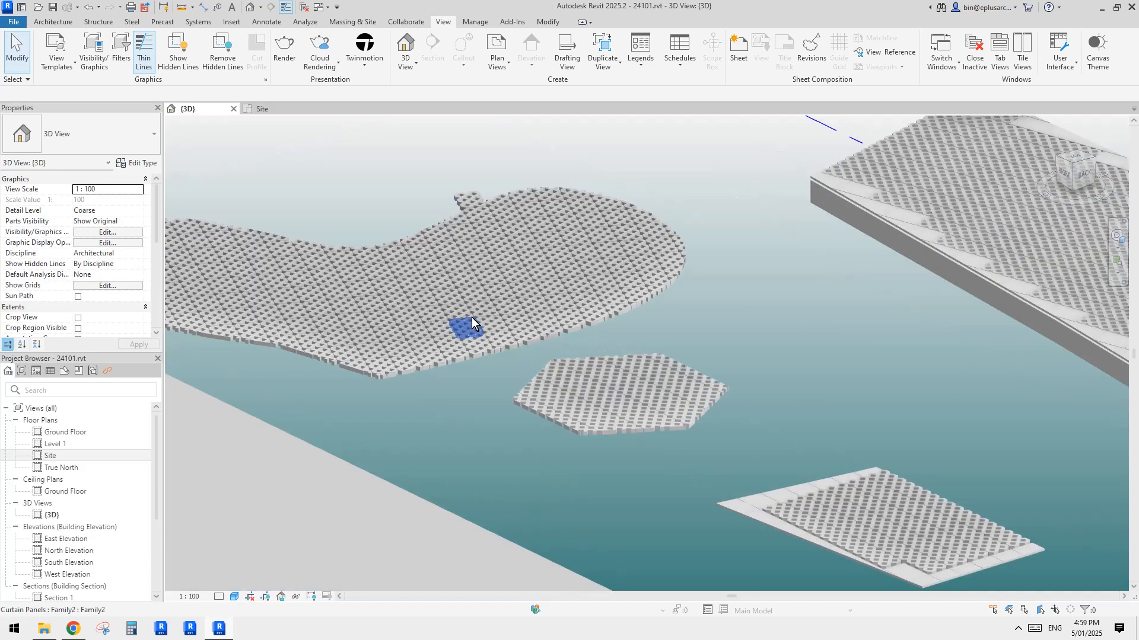
left_click(471, 318)
key("Escape")
middle_click_drag(754, 438, 511, 249)
scroll(510, 249, "down", 2)
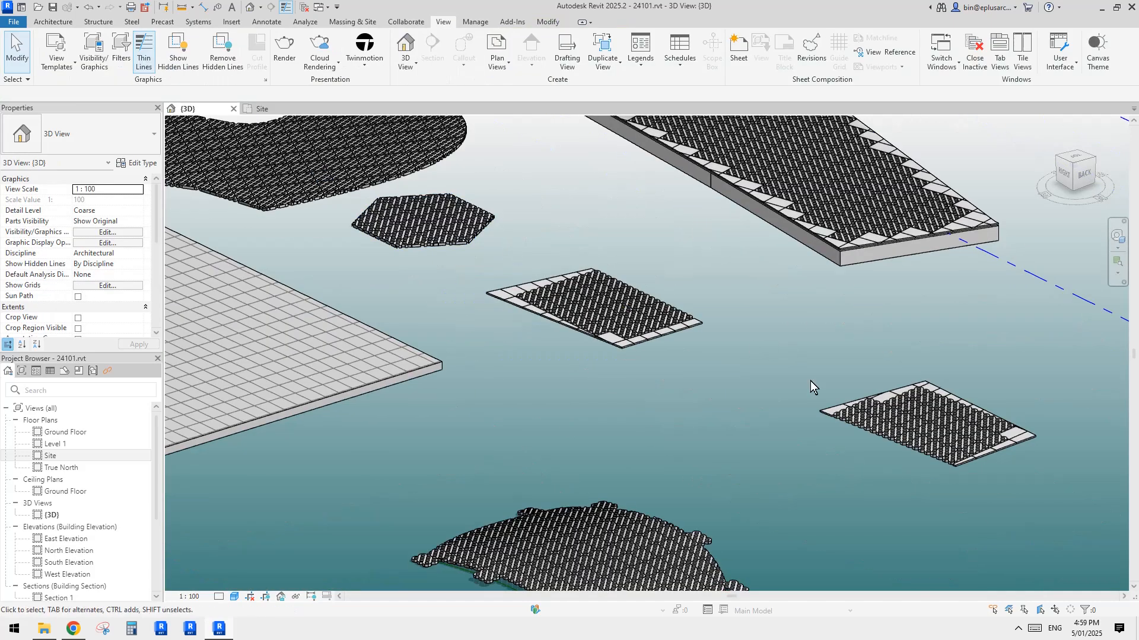
middle_click_drag(943, 437, 613, 362)
scroll(613, 361, "up", 1)
scroll(614, 366, "up", 2)
left_click(614, 364)
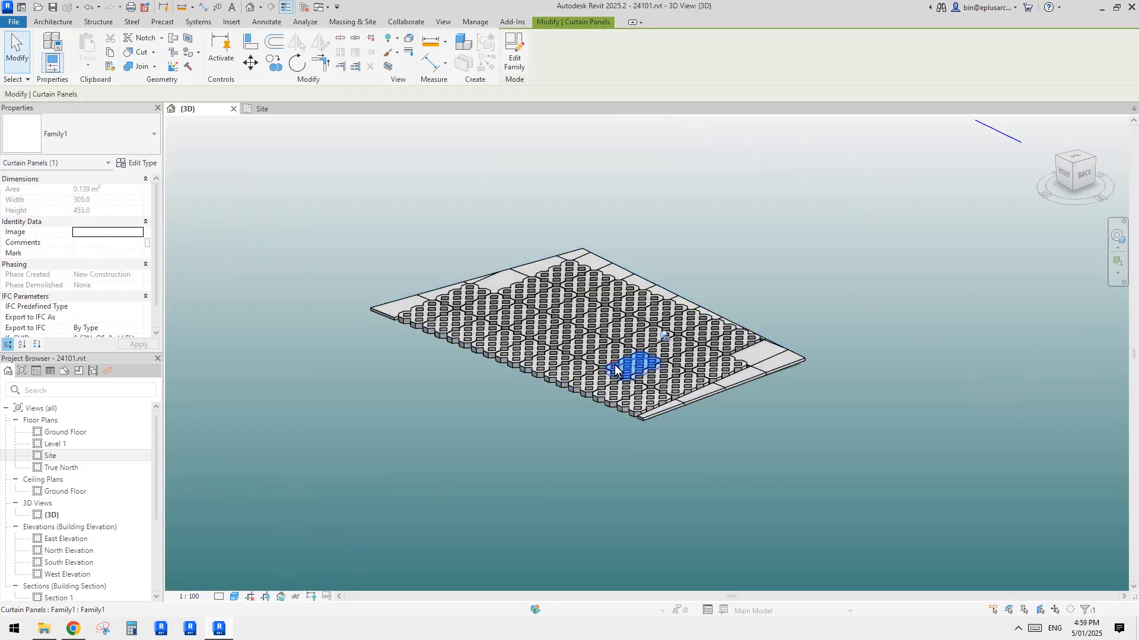
scroll(598, 366, "down", 2)
middle_click_drag(713, 390, 867, 361)
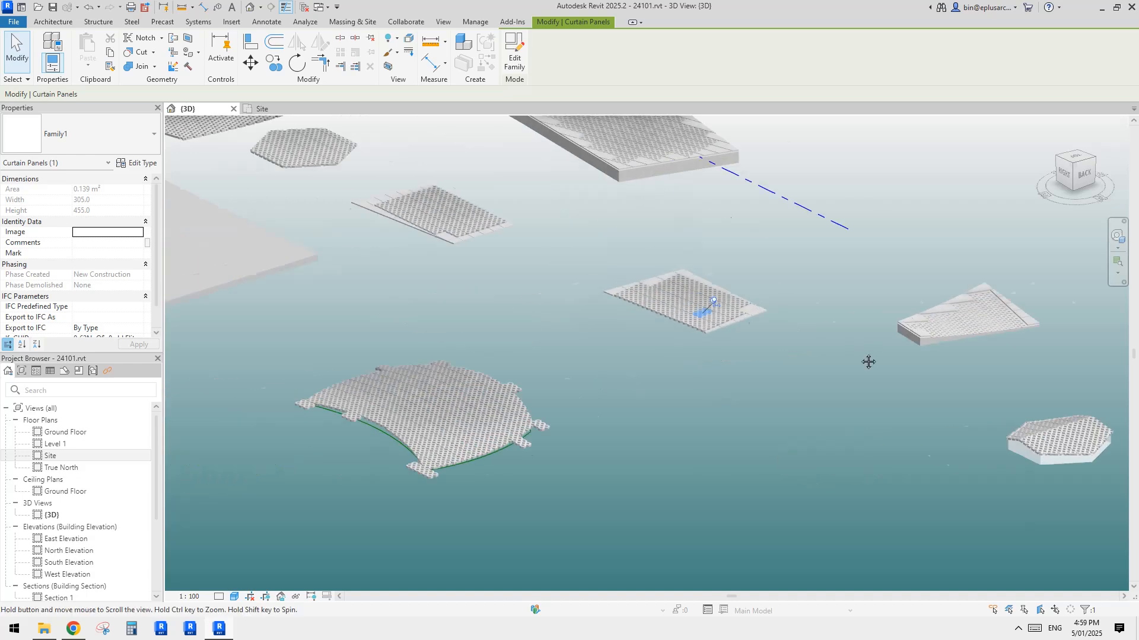
Open the Family2 panel family for editing from a panel on the curved roof
scroll(557, 422, "up", 2)
scroll(557, 422, "up", 2)
left_click(446, 401)
left_click(586, 393)
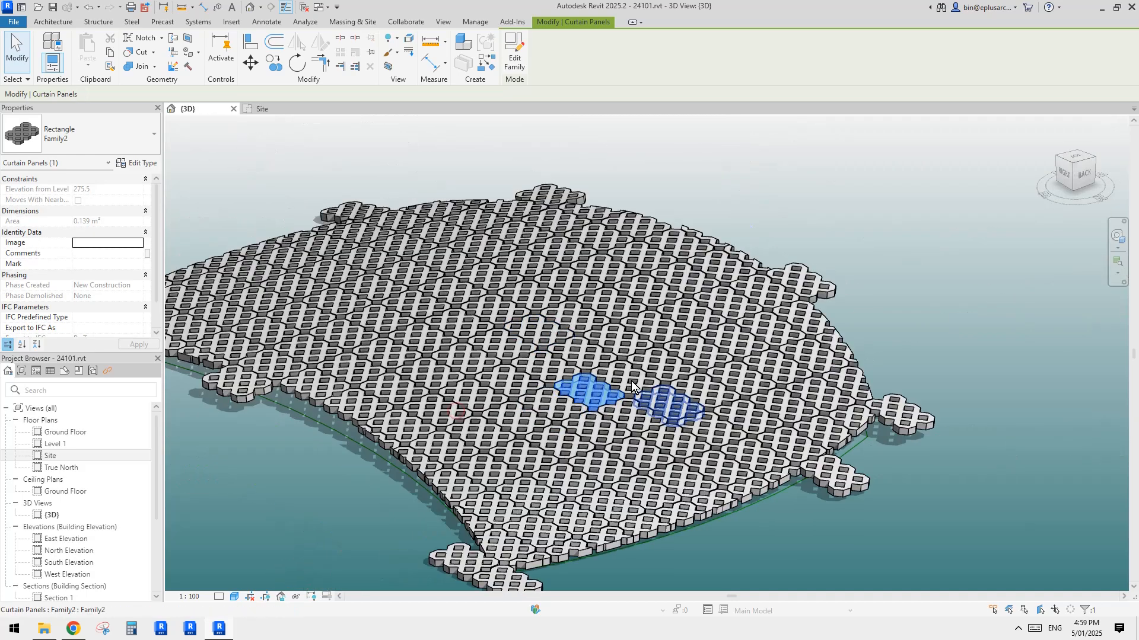
left_click(515, 55)
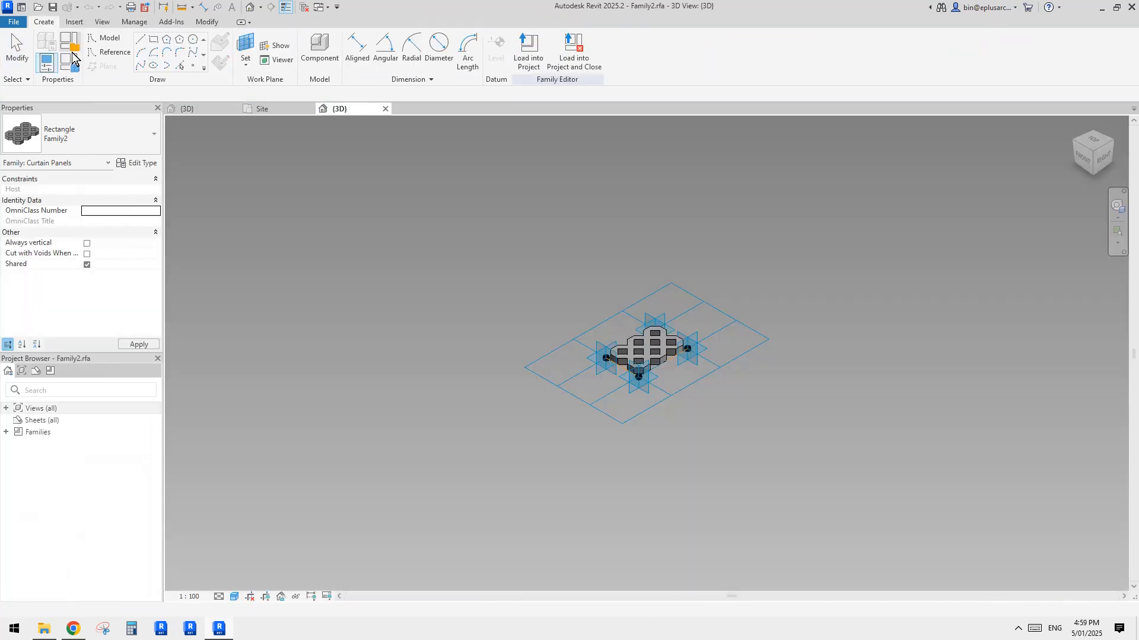
Change Family2's category to Generic Models and reload it into the project, overwriting the existing version and its parameter values
left_click(68, 40)
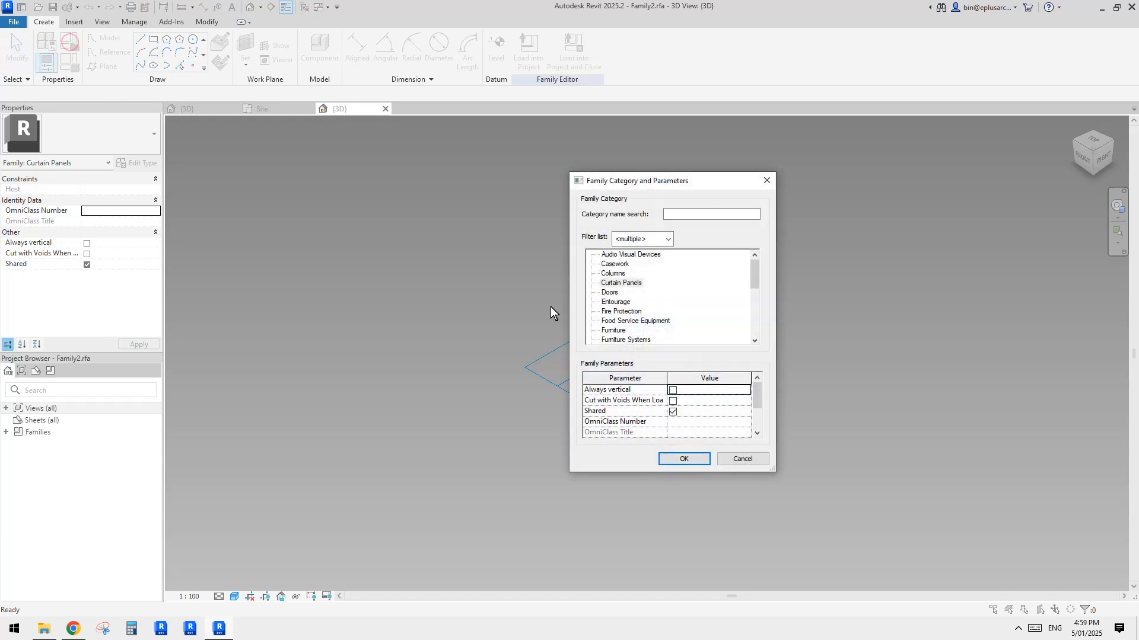
left_click(617, 302)
scroll(623, 306, "down", 1)
left_click(623, 325)
left_click(684, 459)
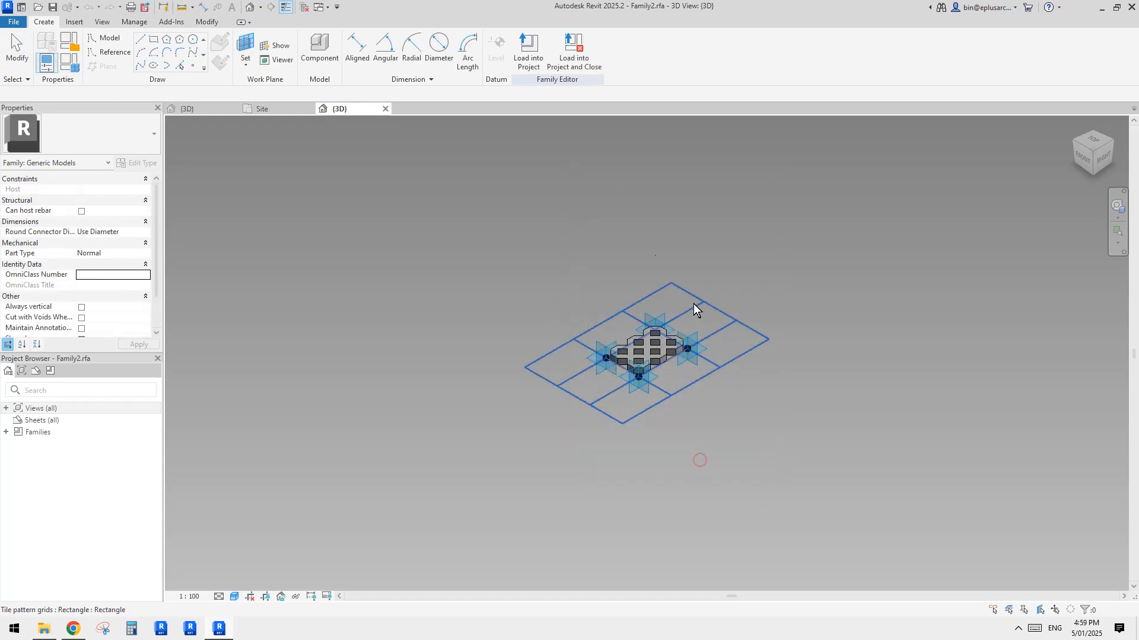
left_click(527, 53)
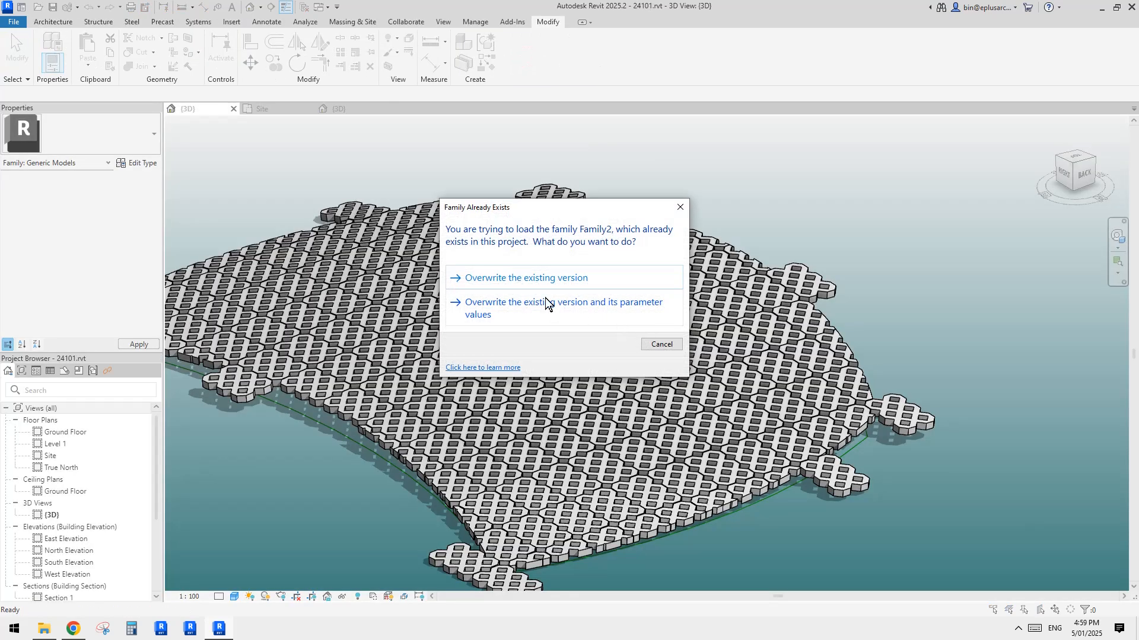
left_click(546, 299)
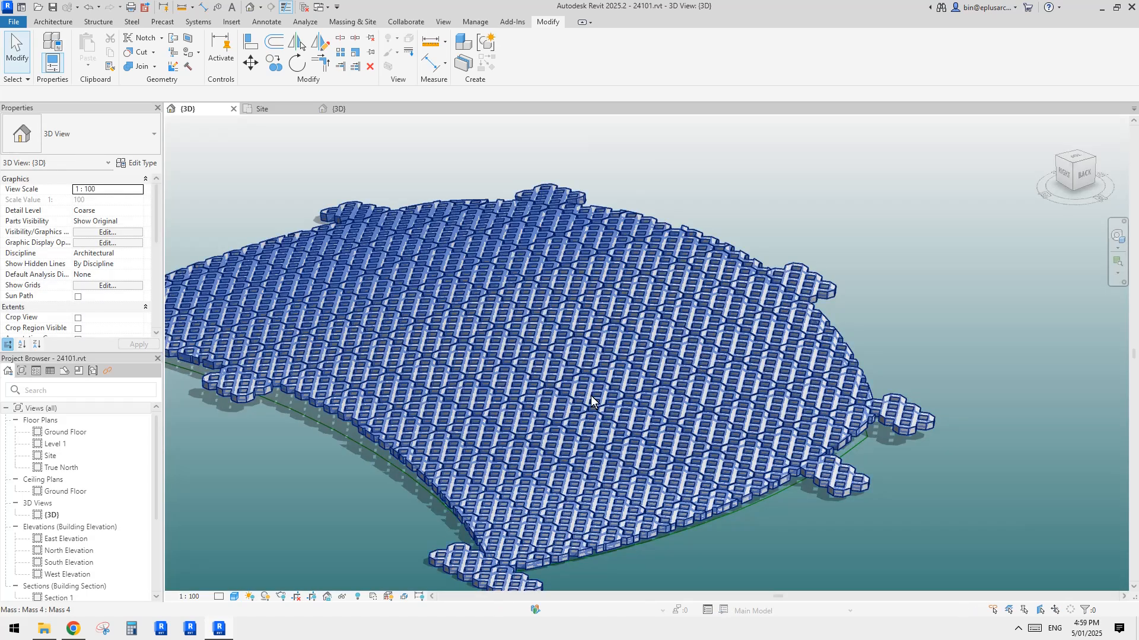
Check the category of a reloaded Family2 roof panel against a Family1 panel on the small rectangular surface
scroll(590, 396, "down", 3)
left_click(571, 406)
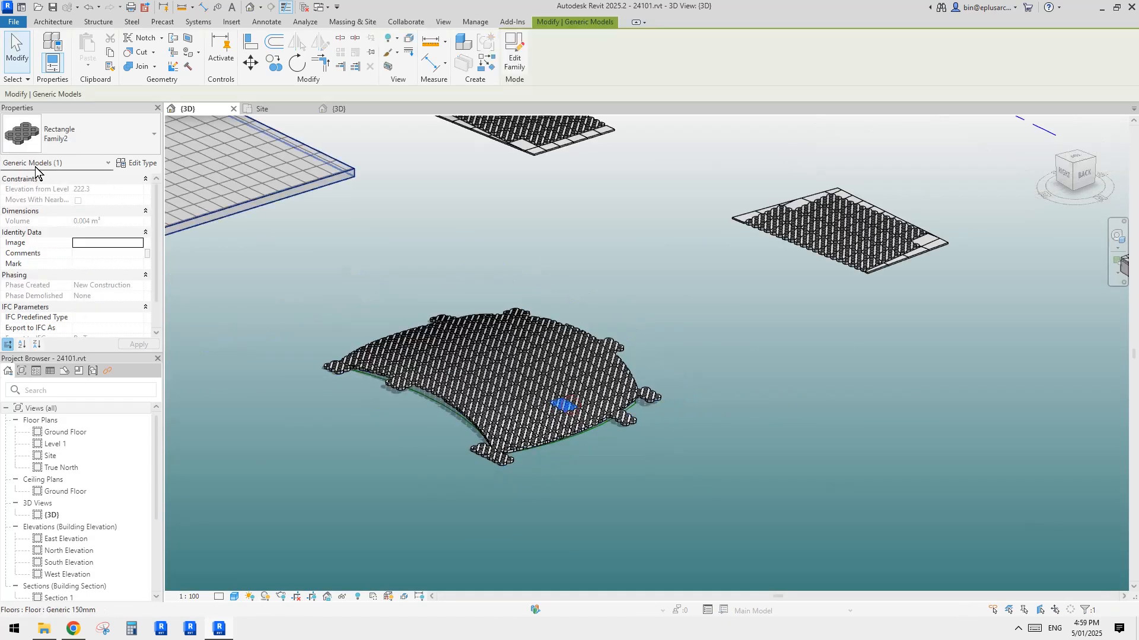
scroll(771, 436, "up", 5)
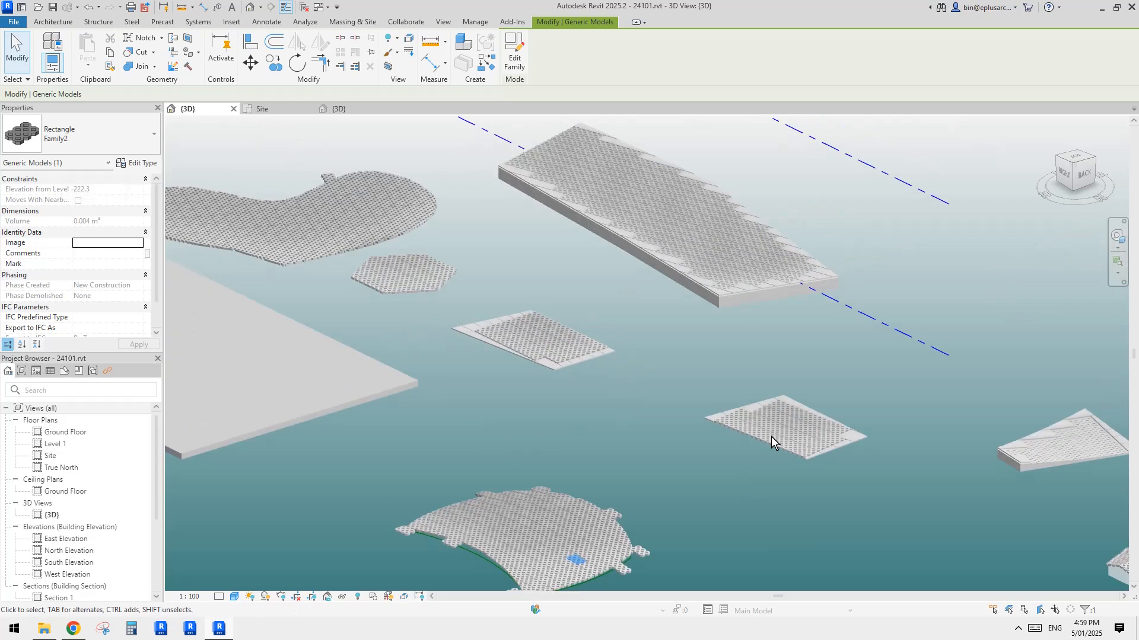
left_click(803, 453)
scroll(803, 453, "down", 3)
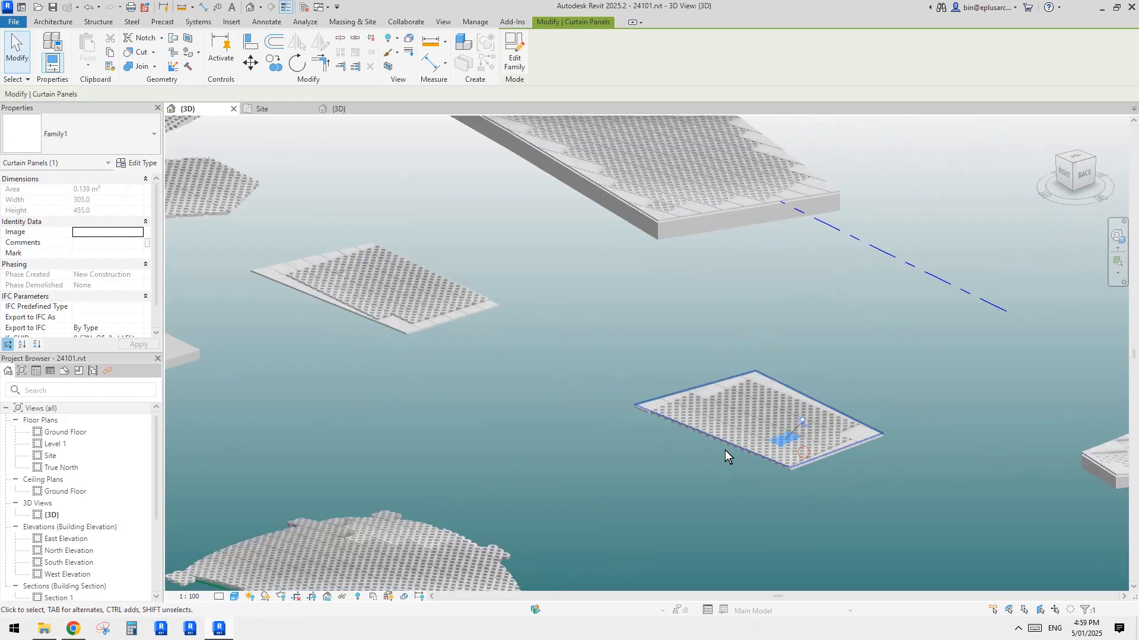
Create a building component schedule for the Generic Models category in the New Construction phase
left_click(480, 421)
middle_click_drag(395, 427, 466, 415)
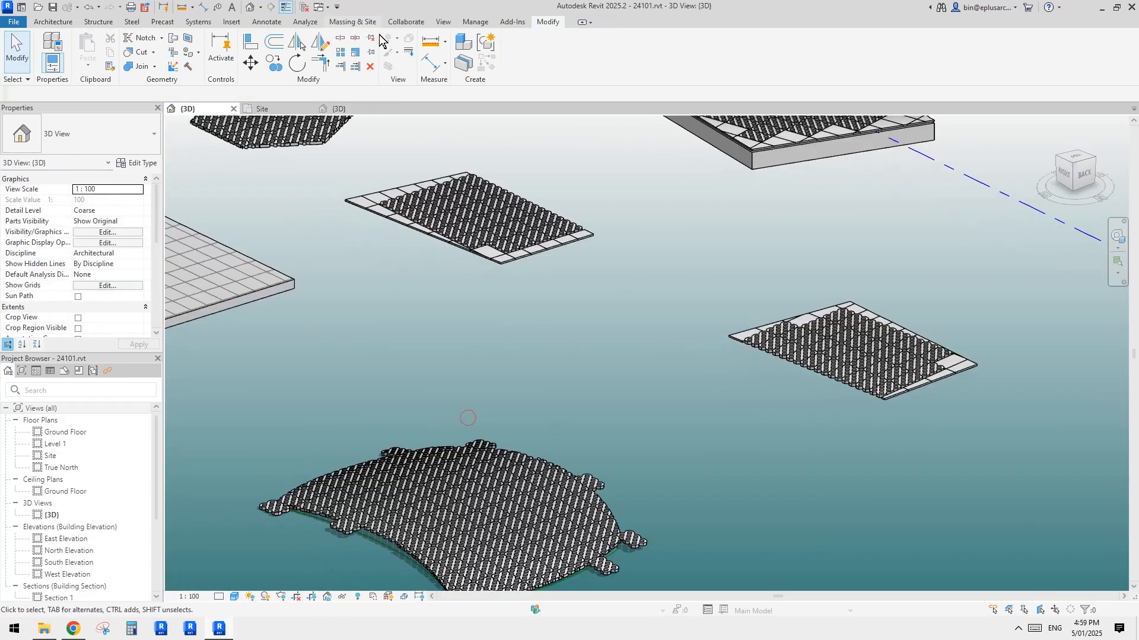
left_click(444, 22)
left_click(680, 56)
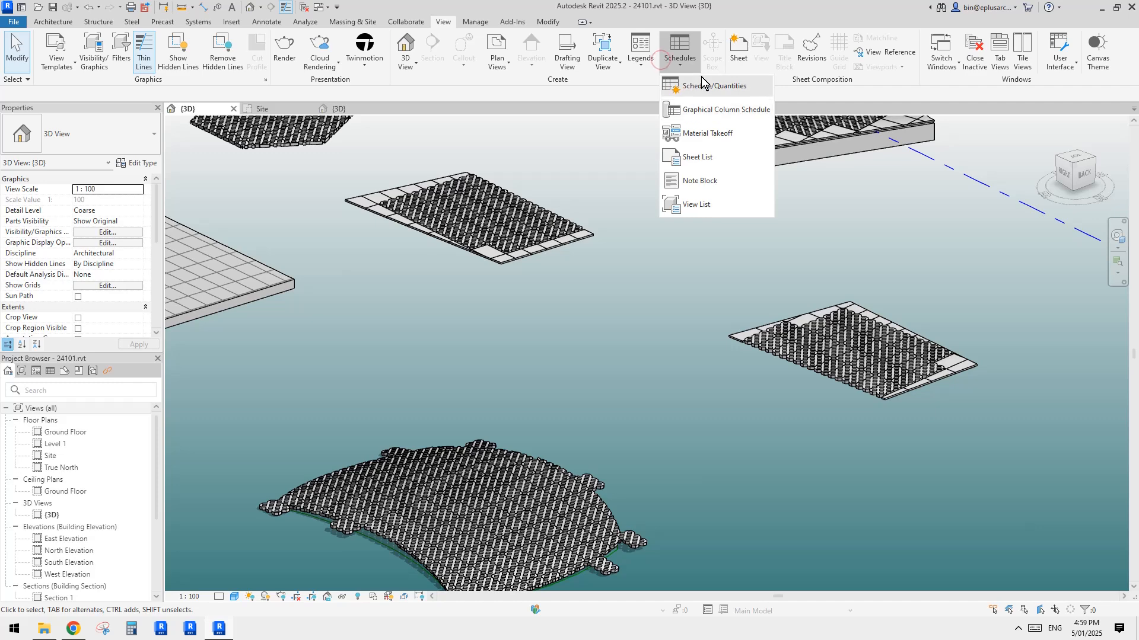
left_click(705, 84)
left_click(509, 315)
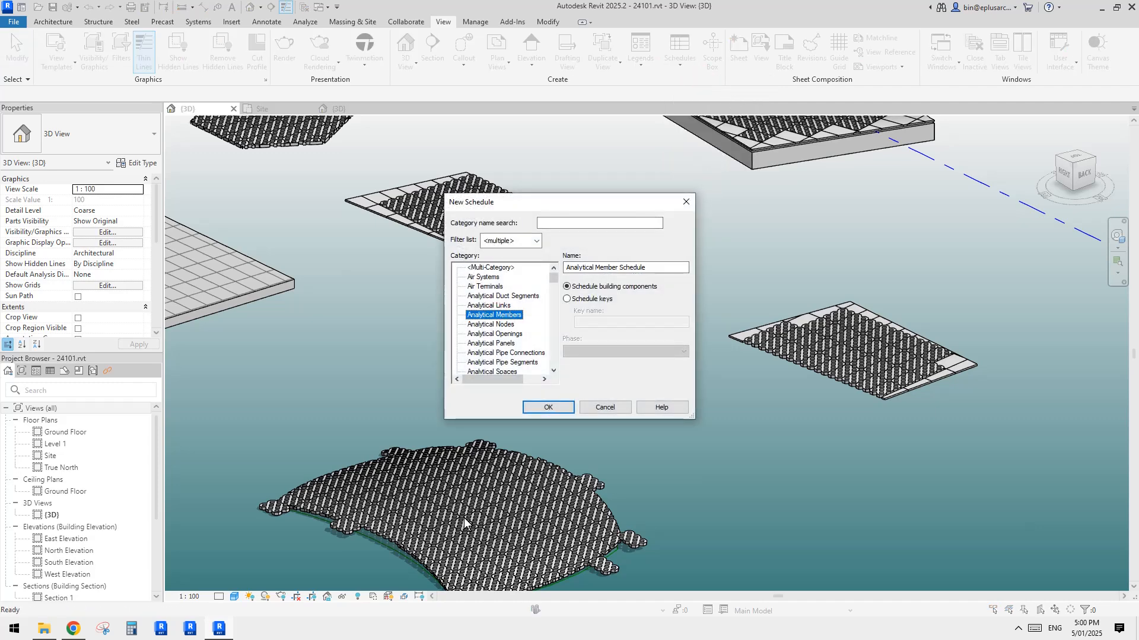
key("g")
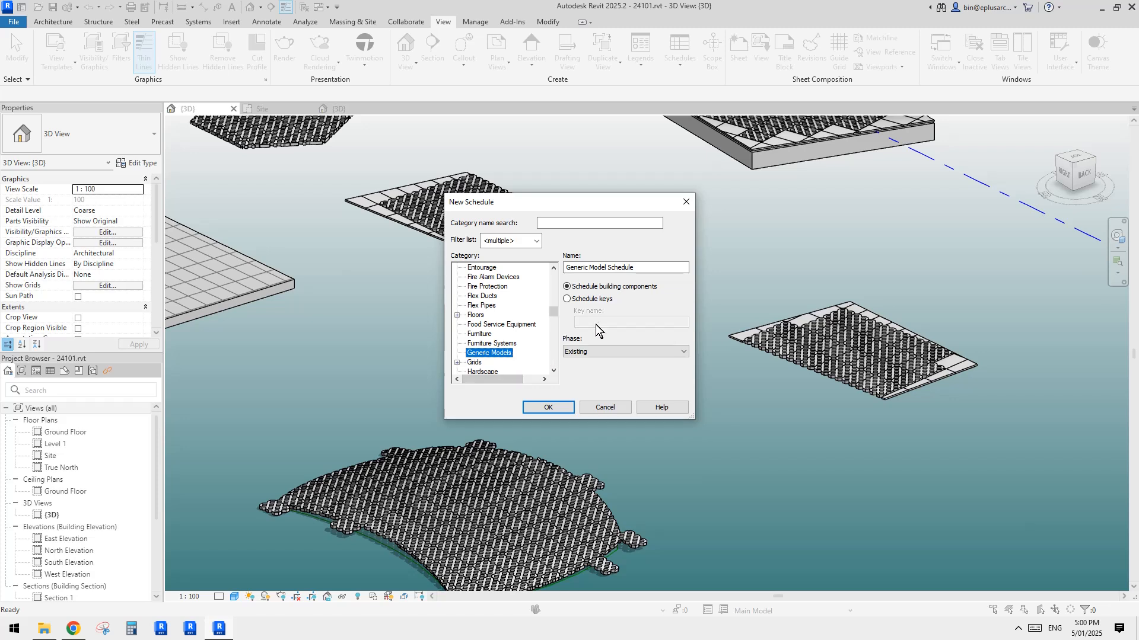
left_click(613, 355)
left_click(592, 364)
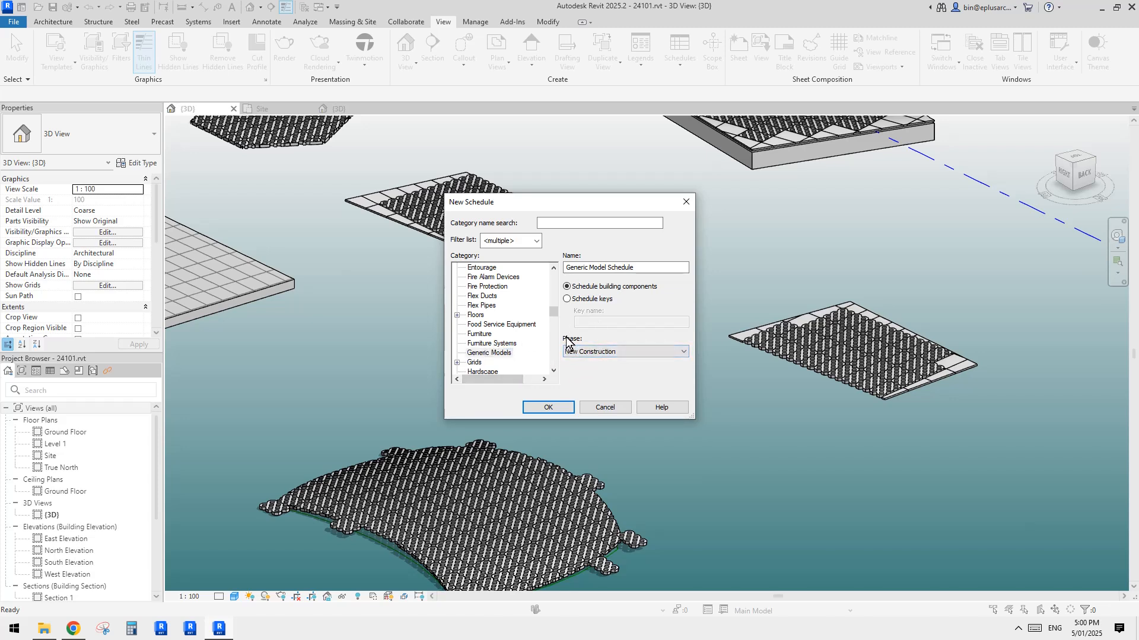
left_click(555, 408)
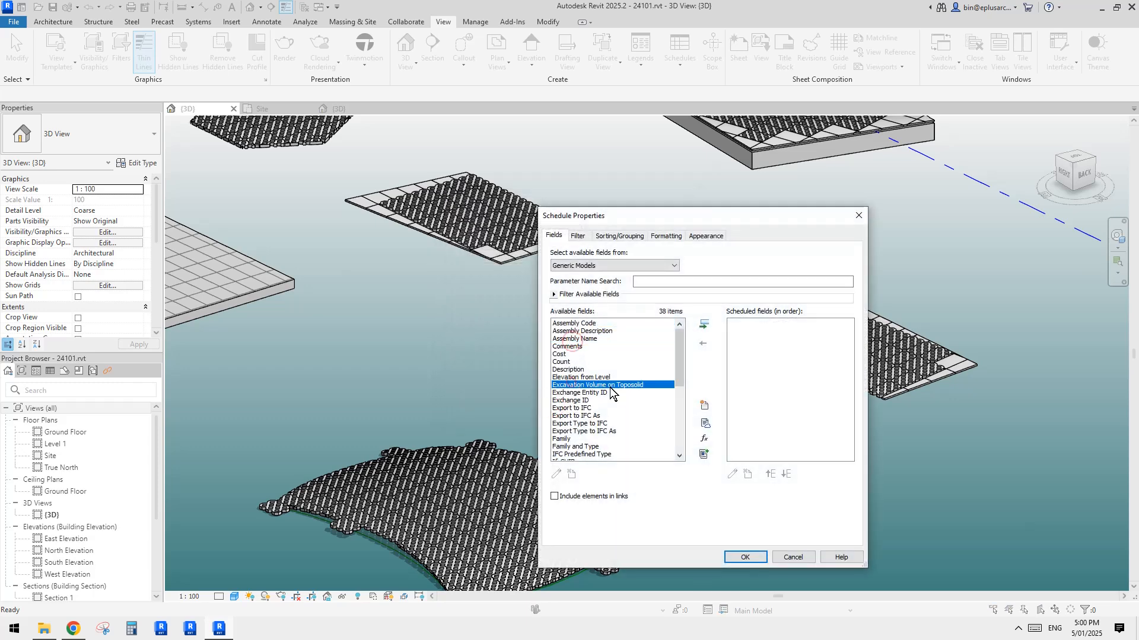
Add the Family and Type and Count fields to the schedule
left_click(570, 439)
scroll(607, 415, "down", 3)
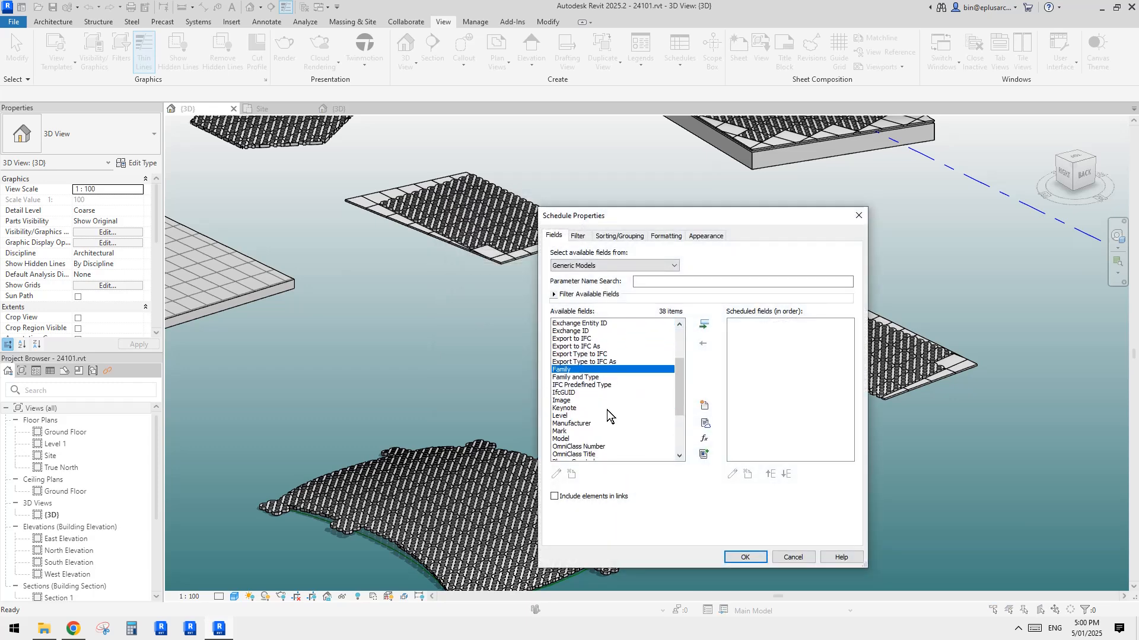
left_click(575, 378)
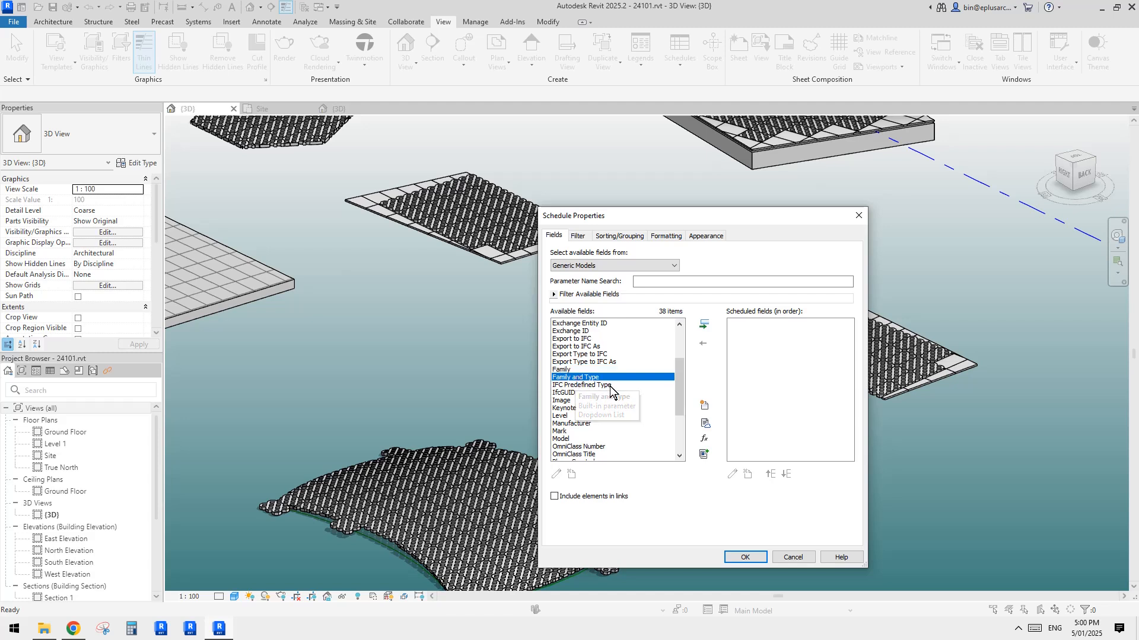
left_click(703, 325)
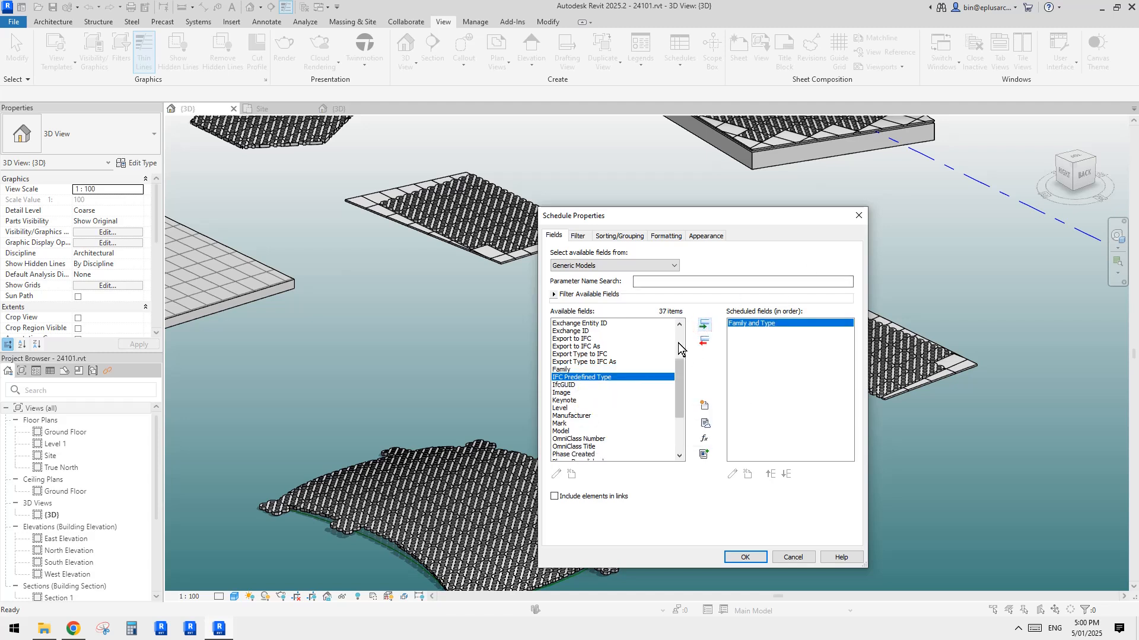
left_click(678, 344)
left_click(561, 347)
left_click(560, 355)
left_click(561, 361)
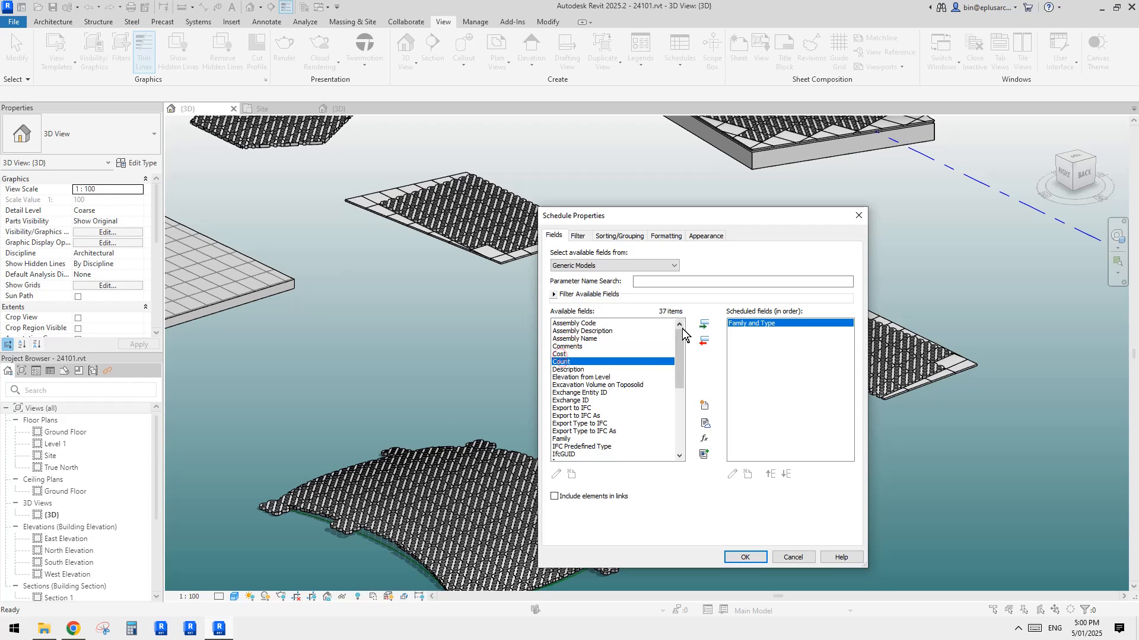
left_click(704, 325)
Turn off itemizing every instance and generate the Generic Model Schedule
left_click(578, 235)
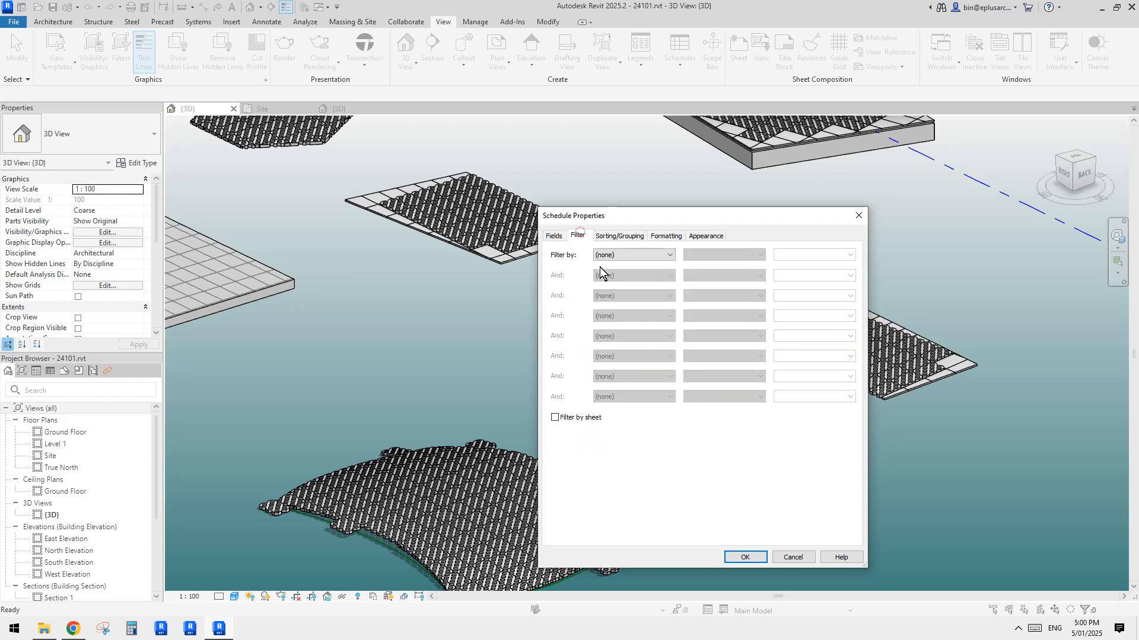
left_click(615, 237)
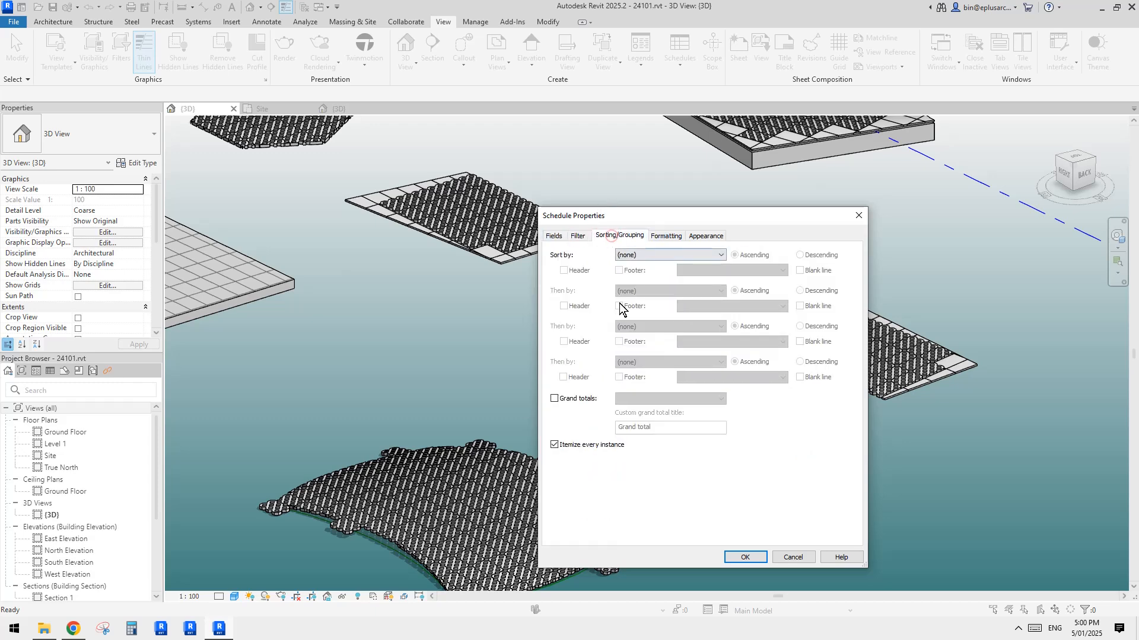
left_click(643, 256)
left_click(642, 265)
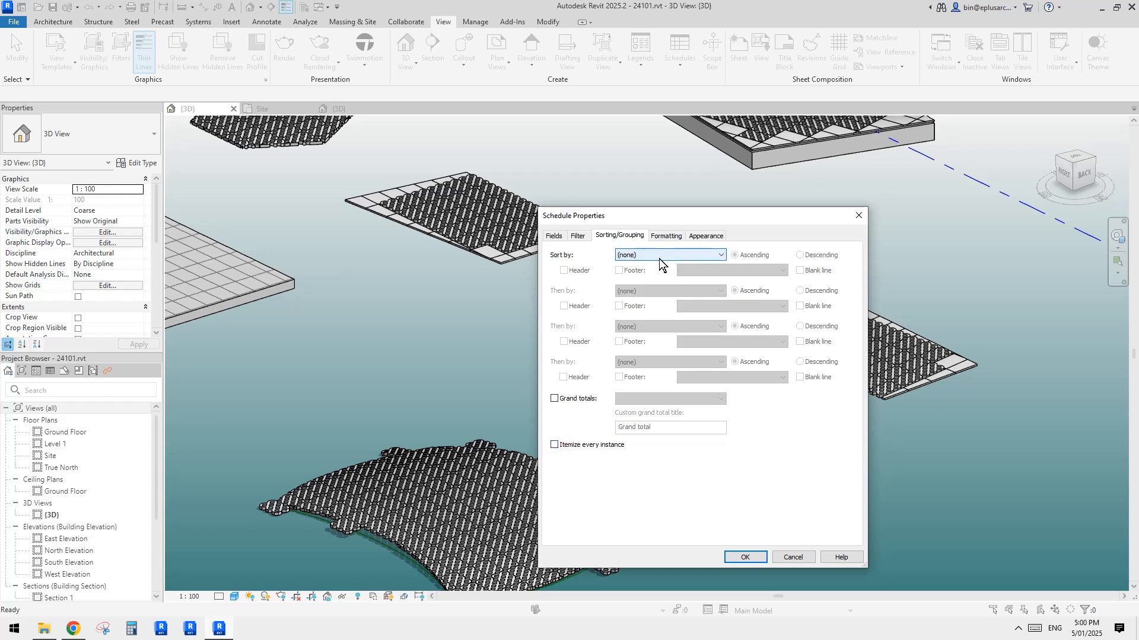
left_click(745, 557)
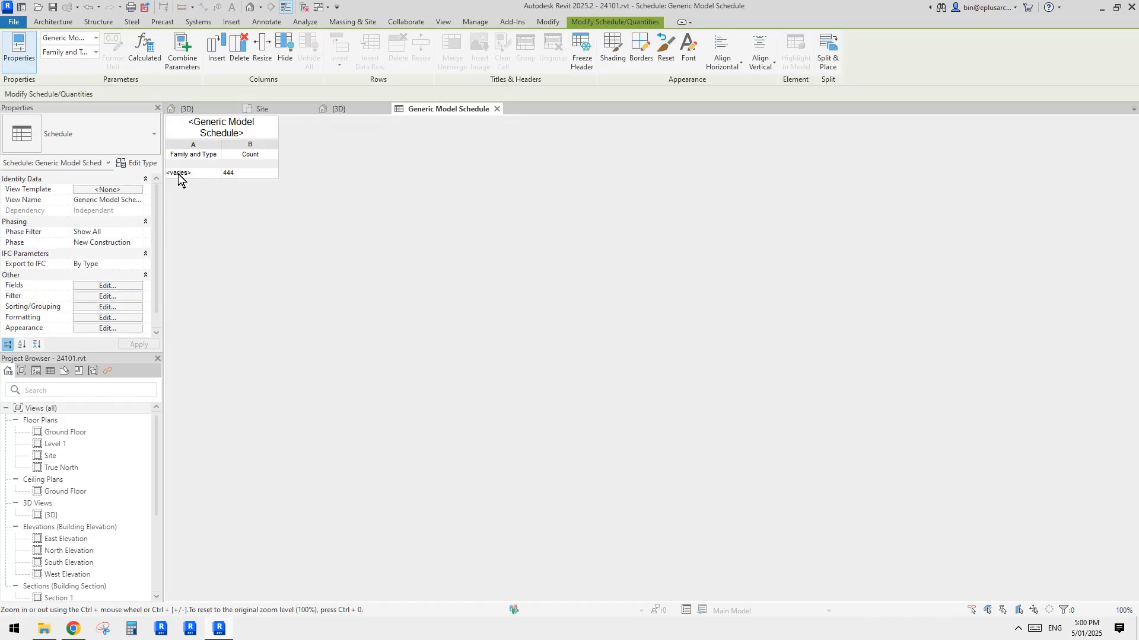
Sort the Generic Model Schedule by Family and Type
left_click(127, 286)
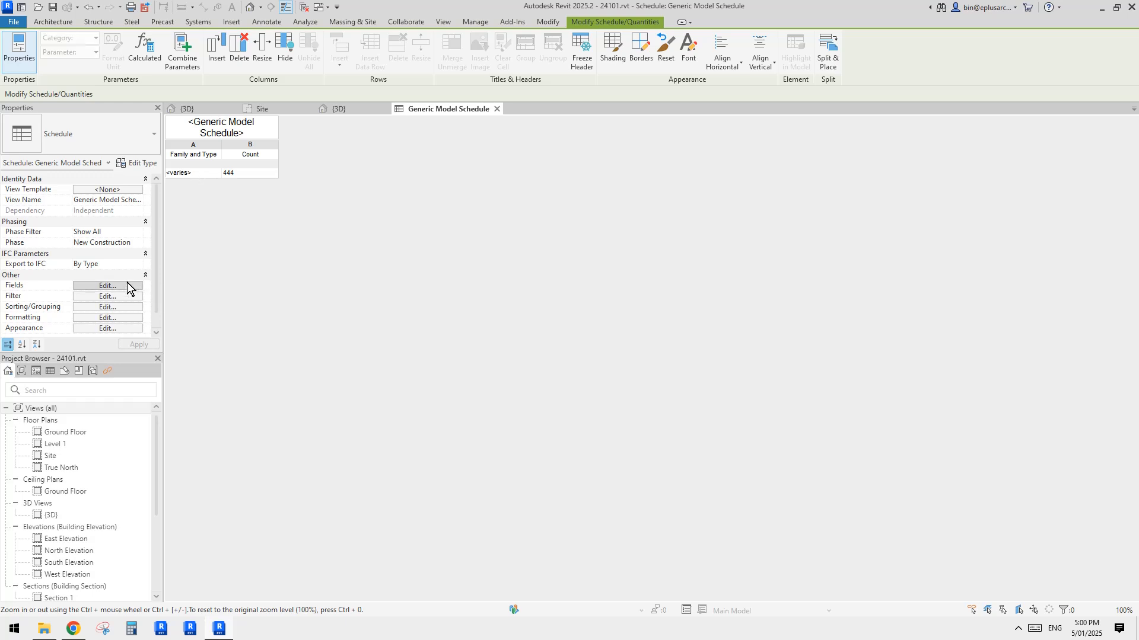
left_click(620, 236)
left_click(645, 256)
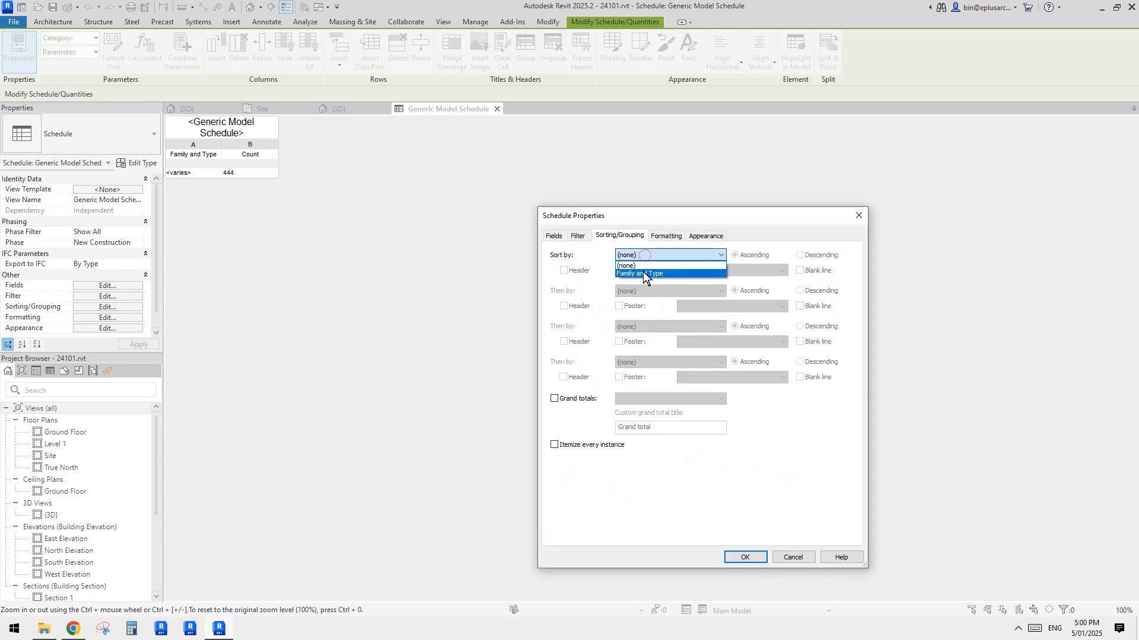
left_click(642, 272)
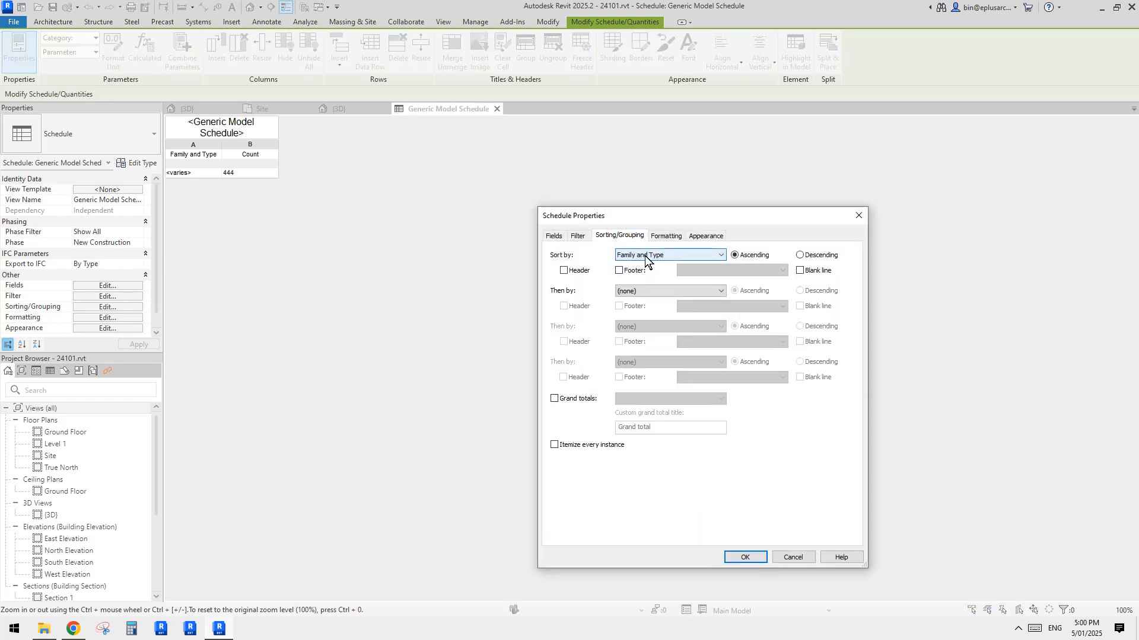
left_click(757, 556)
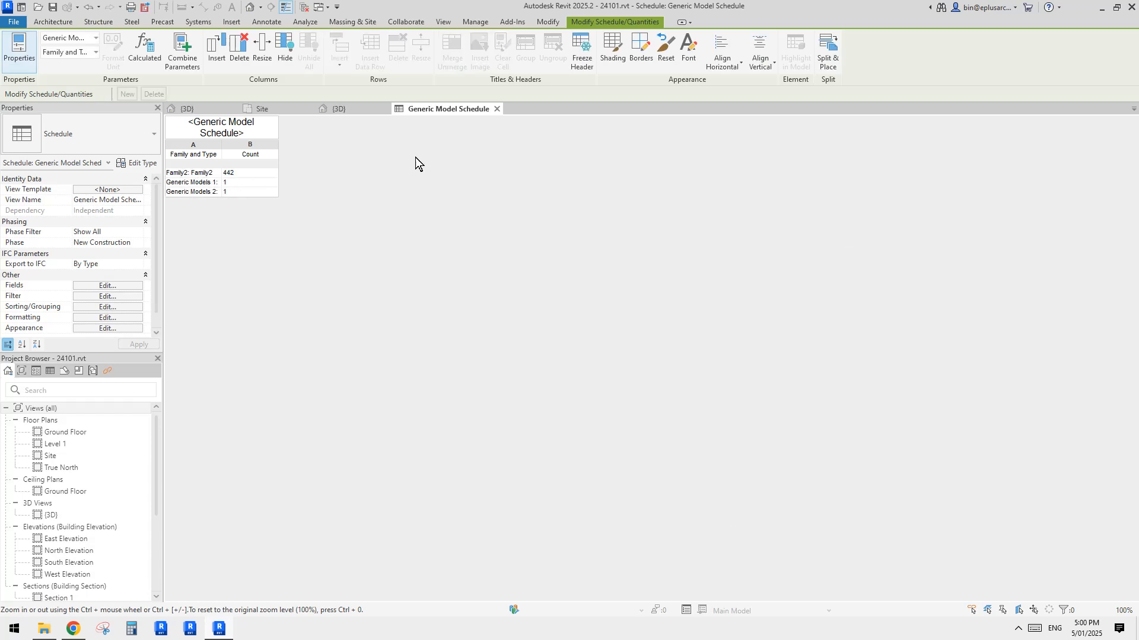
Return to the project's 3D view and look over the curved roof and the other panelled surfaces
left_click(347, 109)
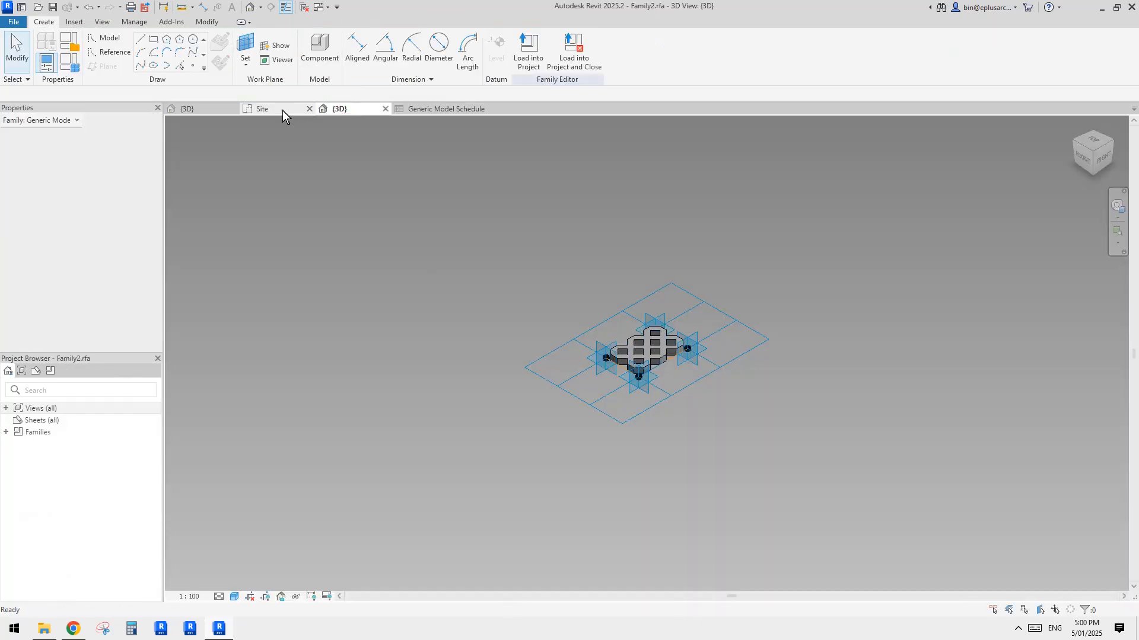
left_click(282, 111)
left_click(187, 109)
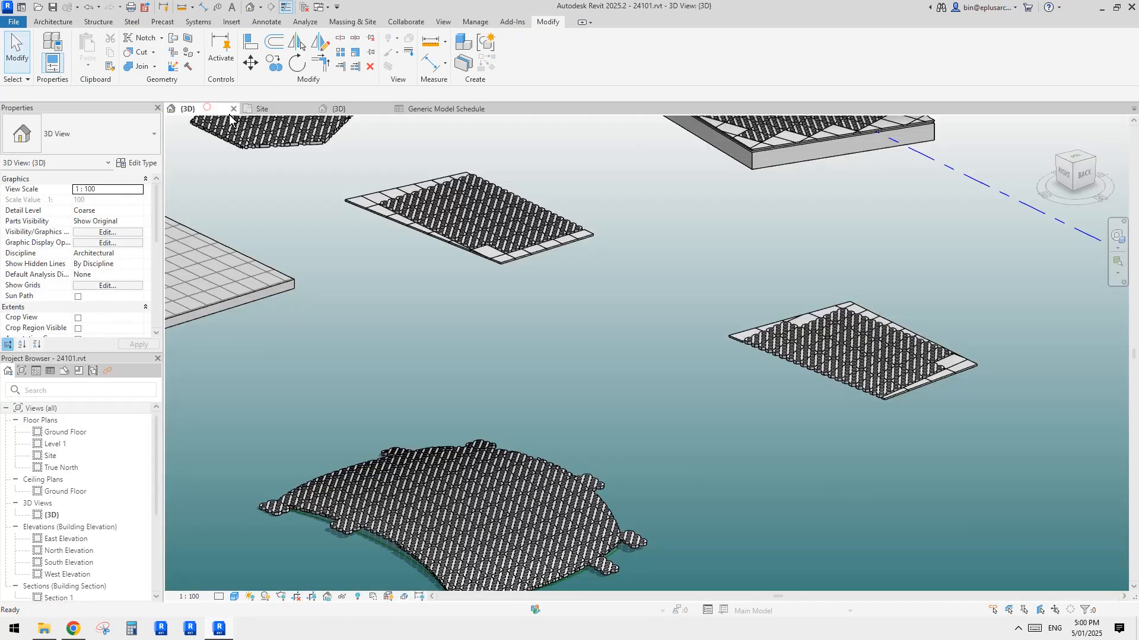
scroll(590, 290, "up", 4)
scroll(549, 379, "down", 2)
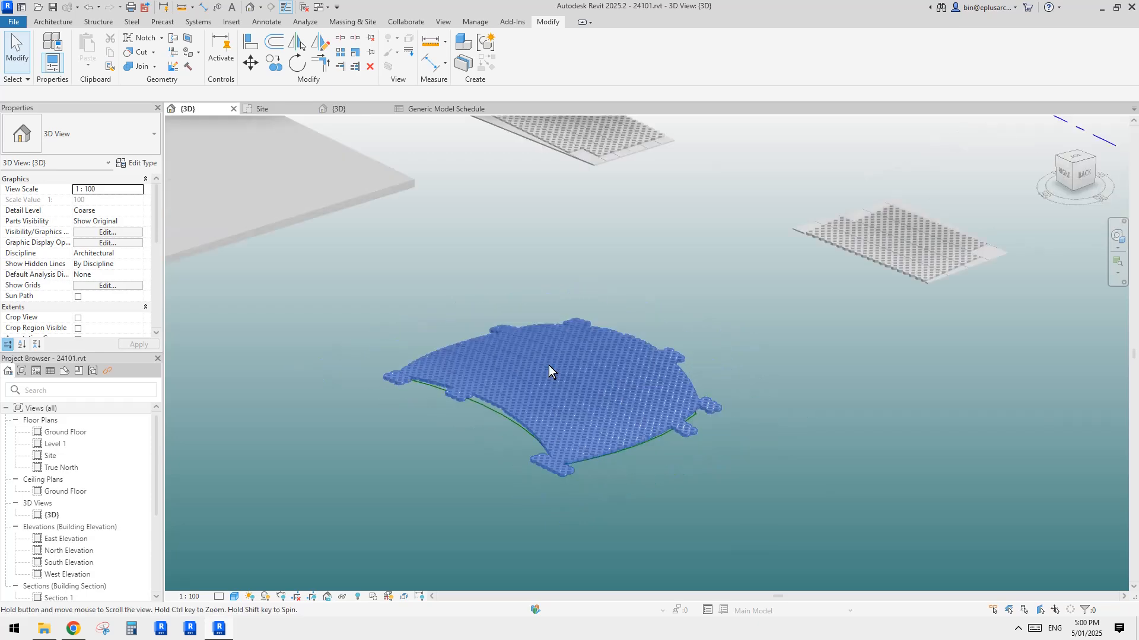
middle_click_drag(549, 338, 528, 415)
scroll(527, 392, "down", 2)
middle_click_drag(534, 277, 524, 350)
scroll(524, 350, "down", 3)
middle_click_drag(616, 339, 554, 322)
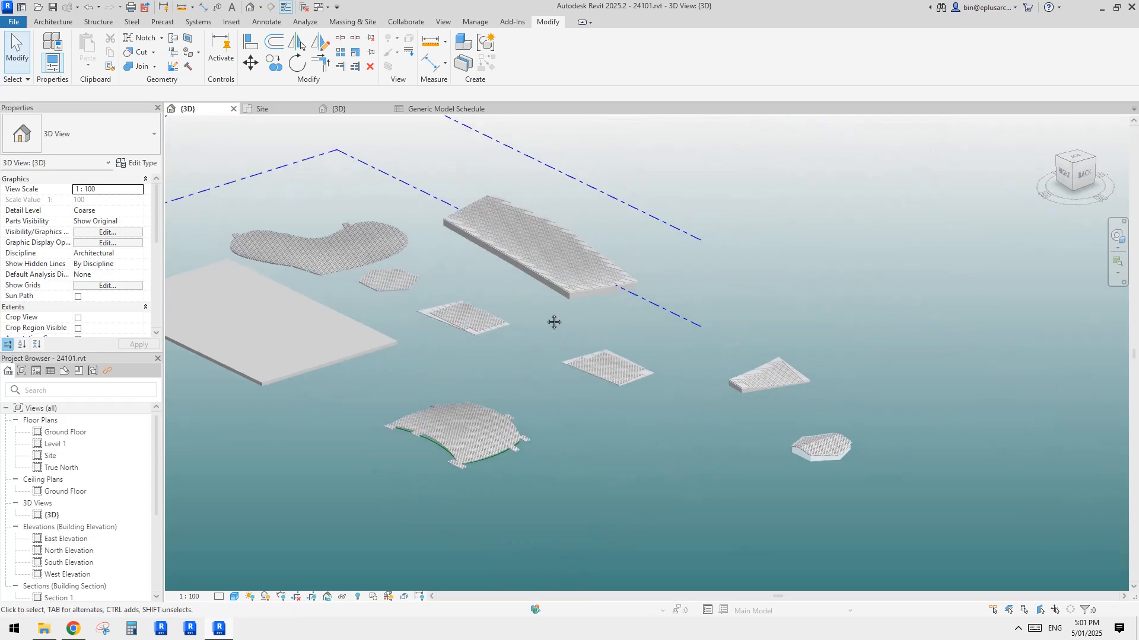
Check the categories of the host solids under the faceted roof, the triangular surface and the long sloped surface
left_click(445, 108)
left_click(213, 108)
scroll(810, 404, "up", 4)
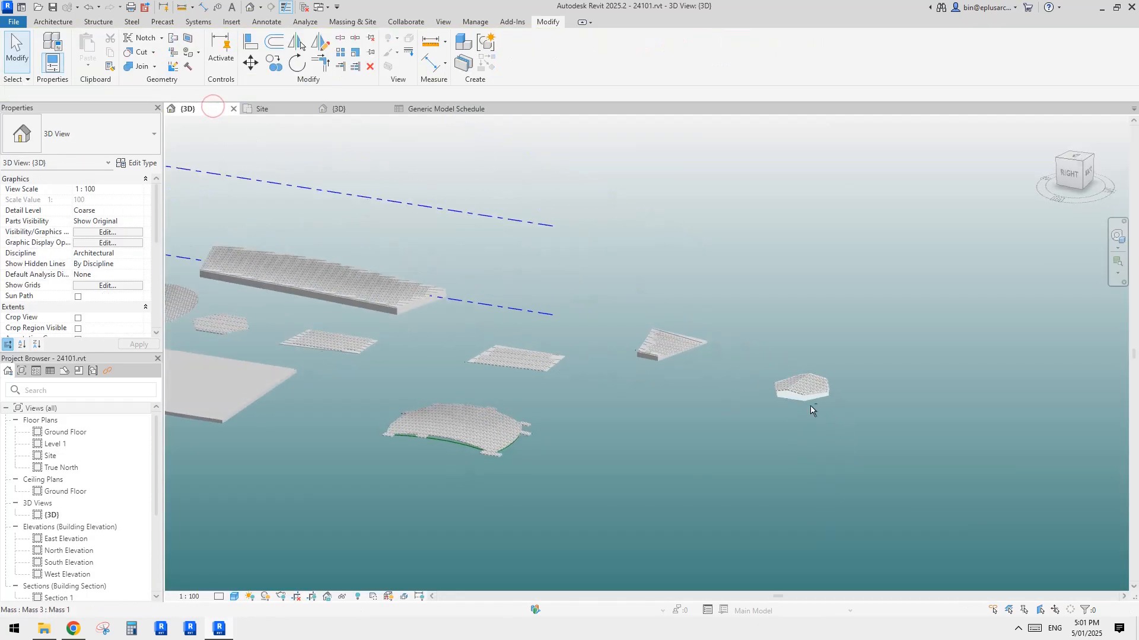
left_click(760, 385)
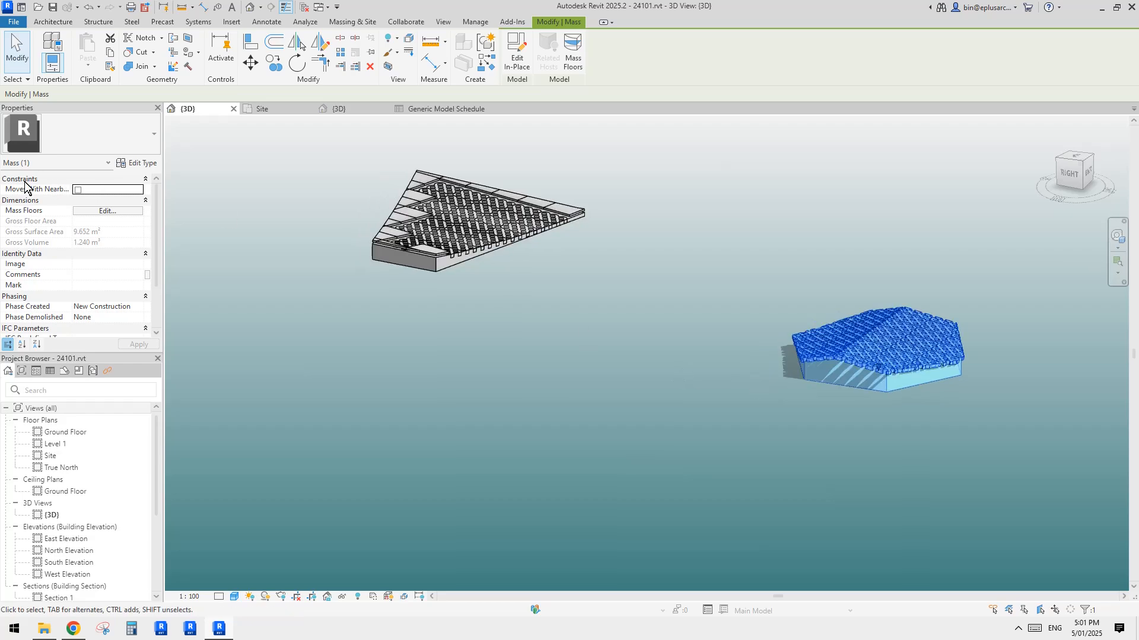
middle_click_drag(531, 355, 744, 382)
left_click(599, 295)
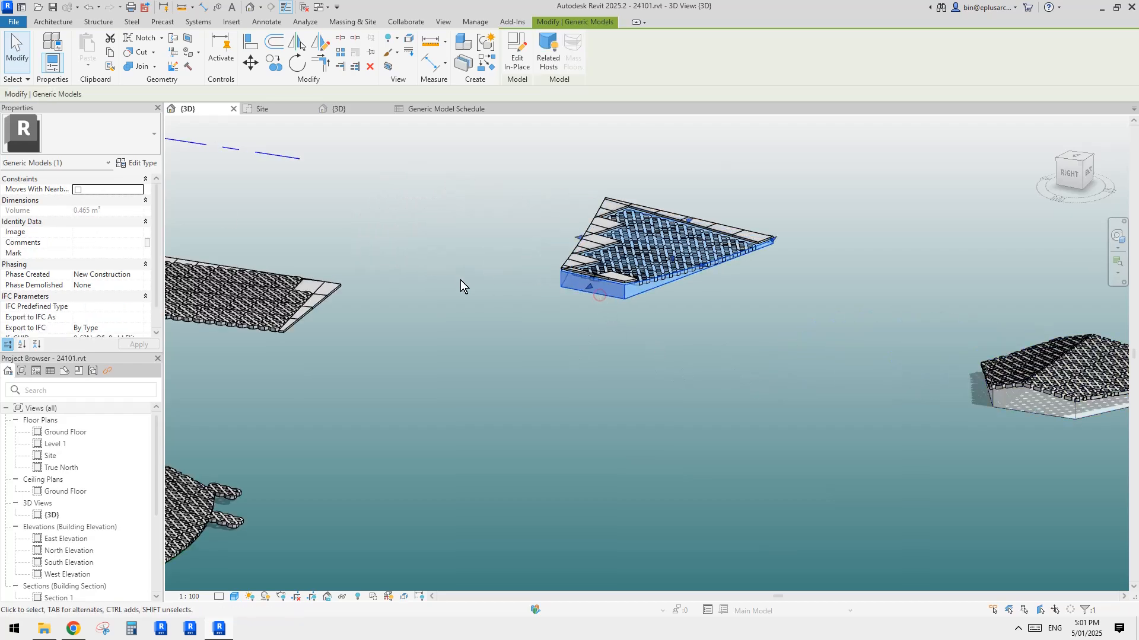
scroll(554, 211, "up", 4)
middle_click_drag(554, 210, 1034, 389)
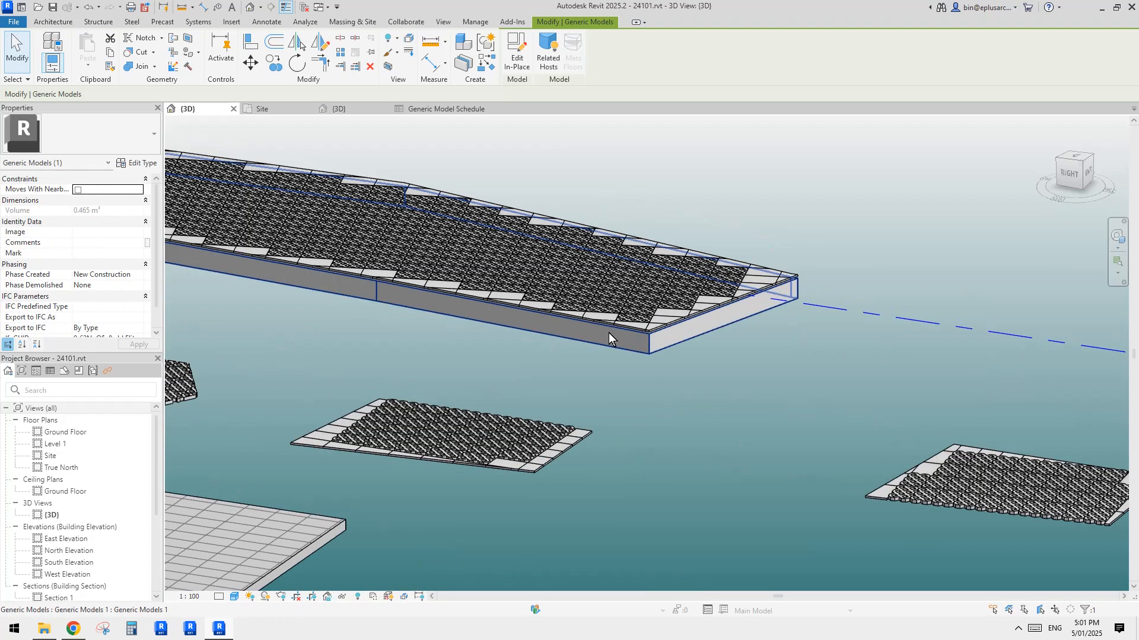
left_click(609, 333)
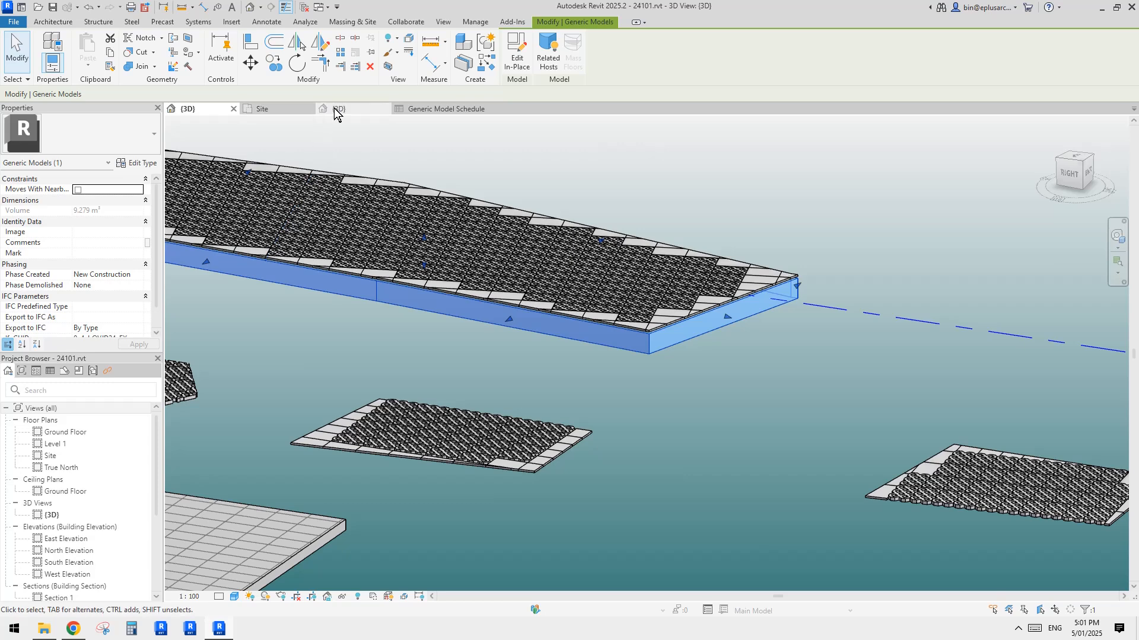
Filter the Generic Model Schedule to rows where Family and Type equals Family2: Family2
left_click(442, 108)
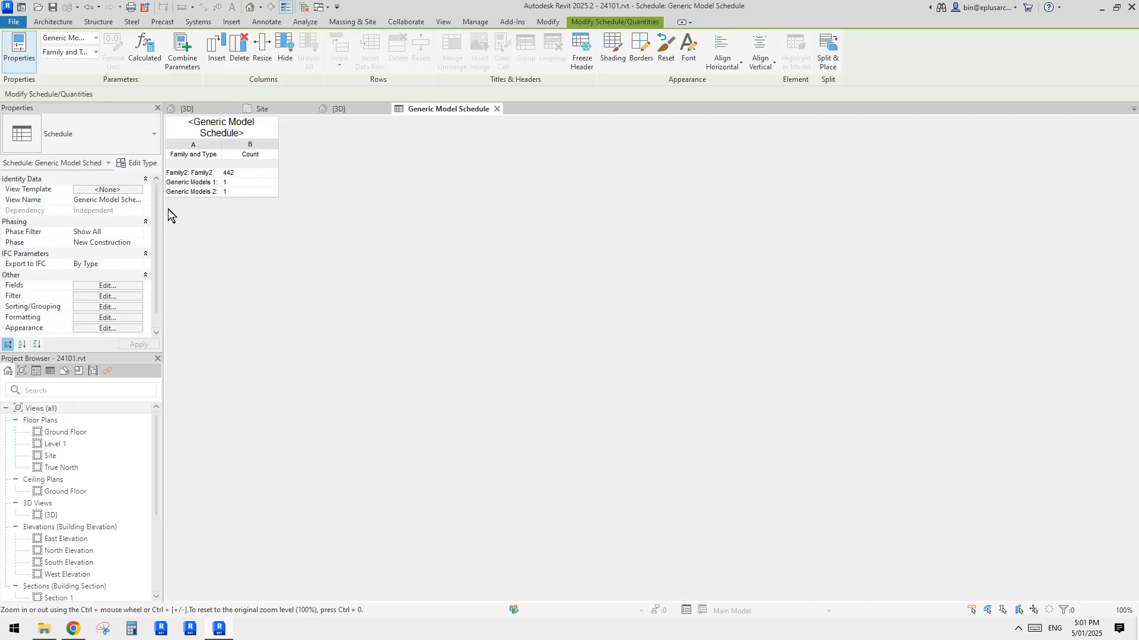
left_click(106, 286)
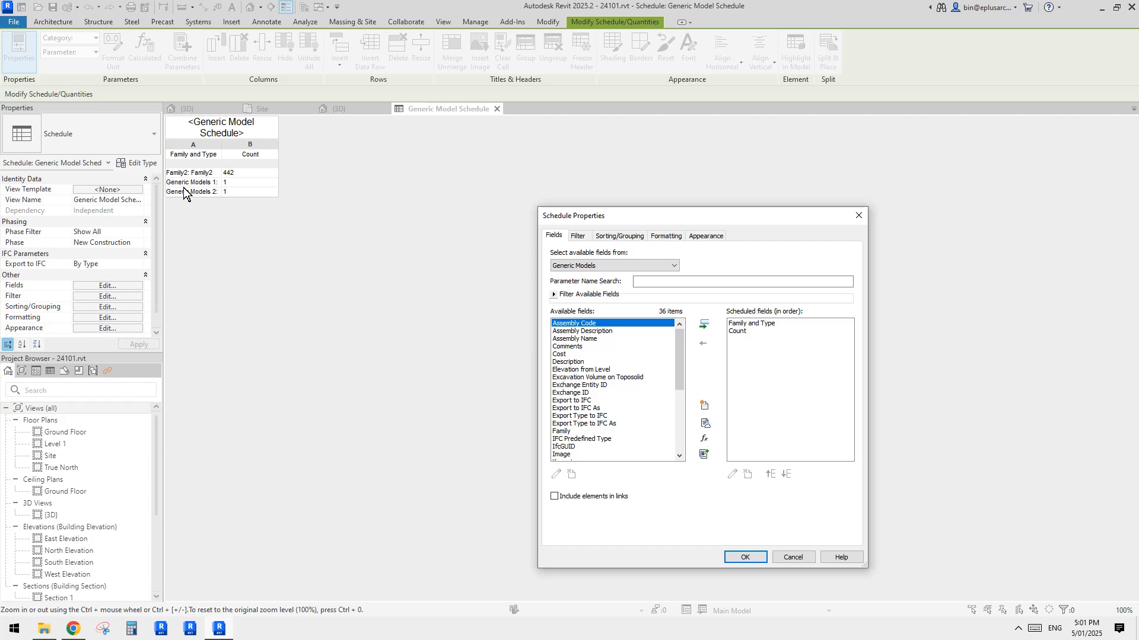
left_click(577, 237)
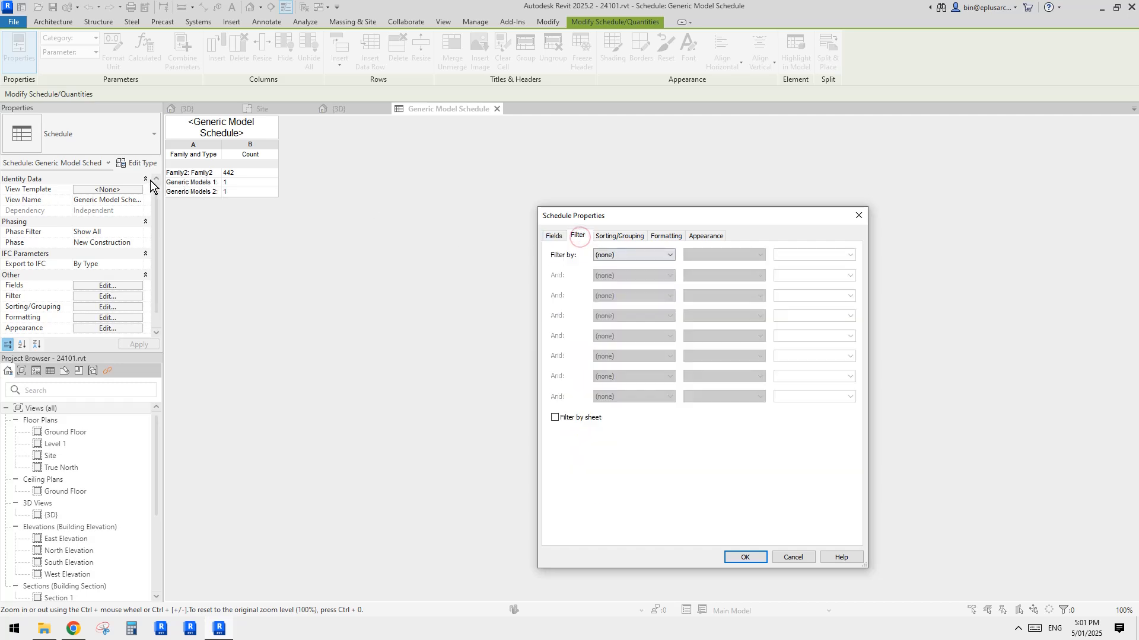
left_click(648, 253)
left_click(631, 265)
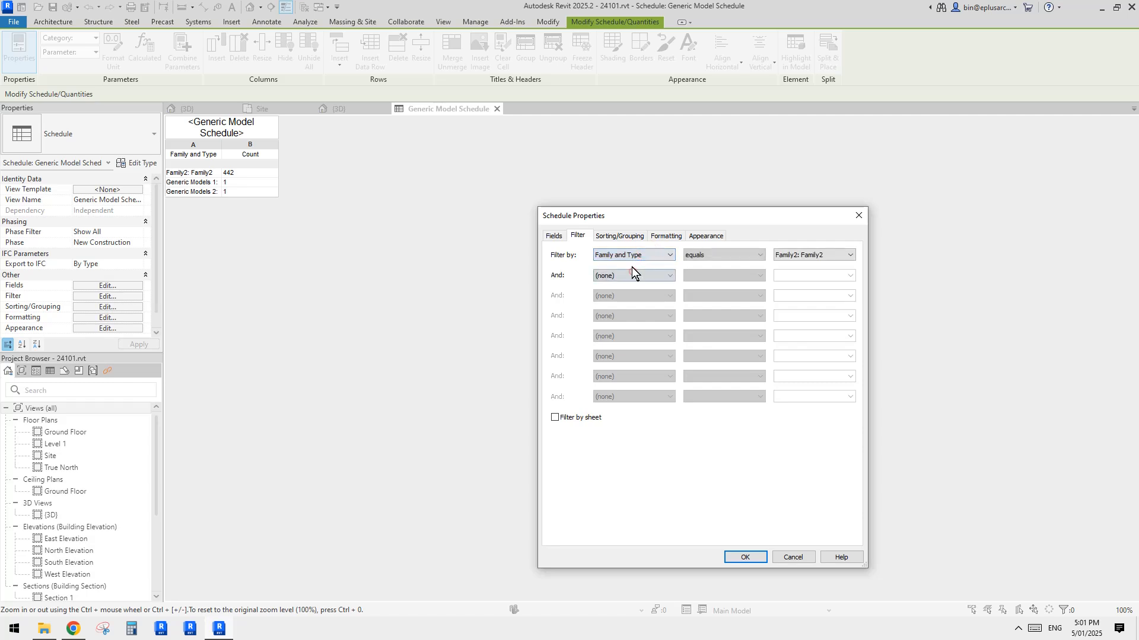
left_click(715, 254)
left_click(715, 254)
left_click(794, 257)
left_click(735, 554)
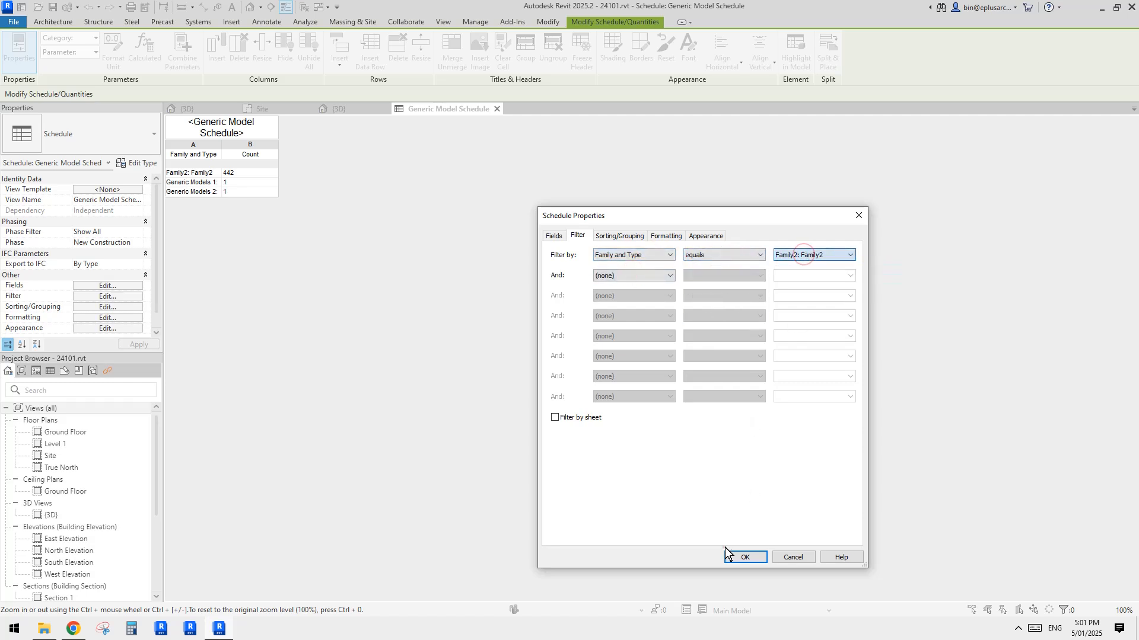
left_click(748, 558)
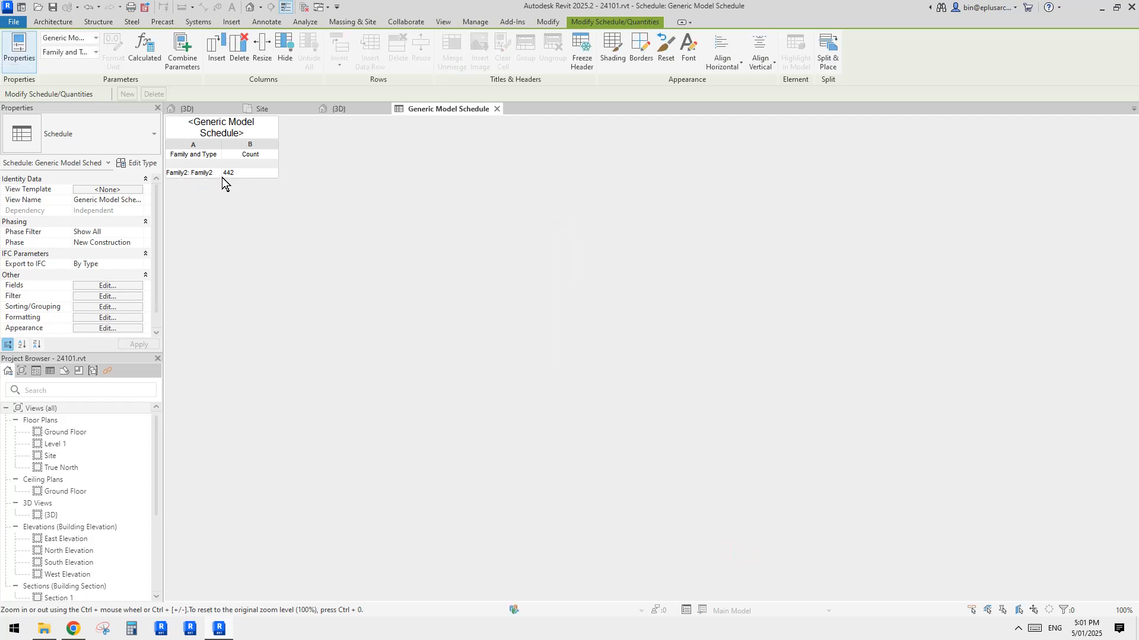
Close the Generic Model Schedule and bring all the panelled surfaces into the 3D view
left_click(497, 109)
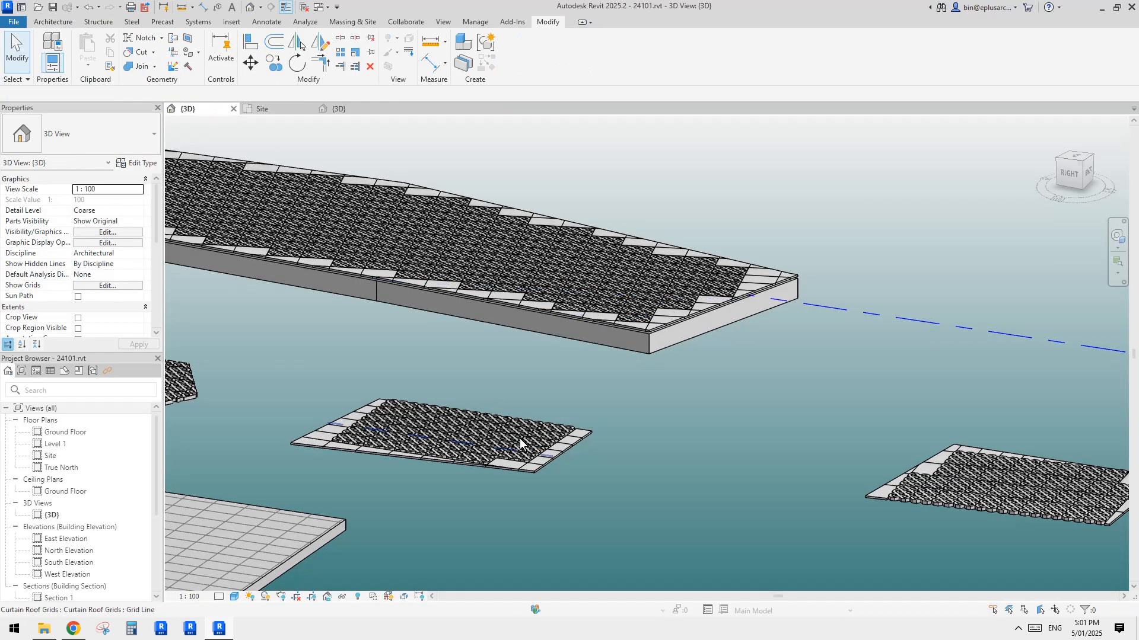
scroll(489, 421, "down", 4)
middle_click_drag(489, 421, 698, 399, "shift")
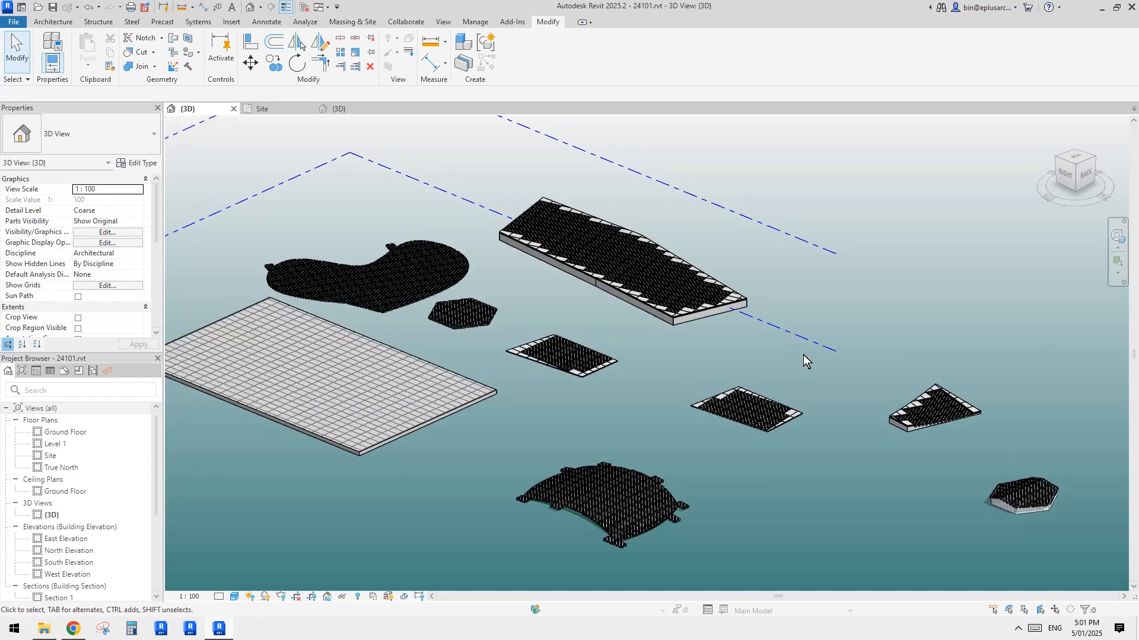
Create a new schedule for the Curtain Panels category with the phase set to New Construction
scroll(791, 360, "up", 1)
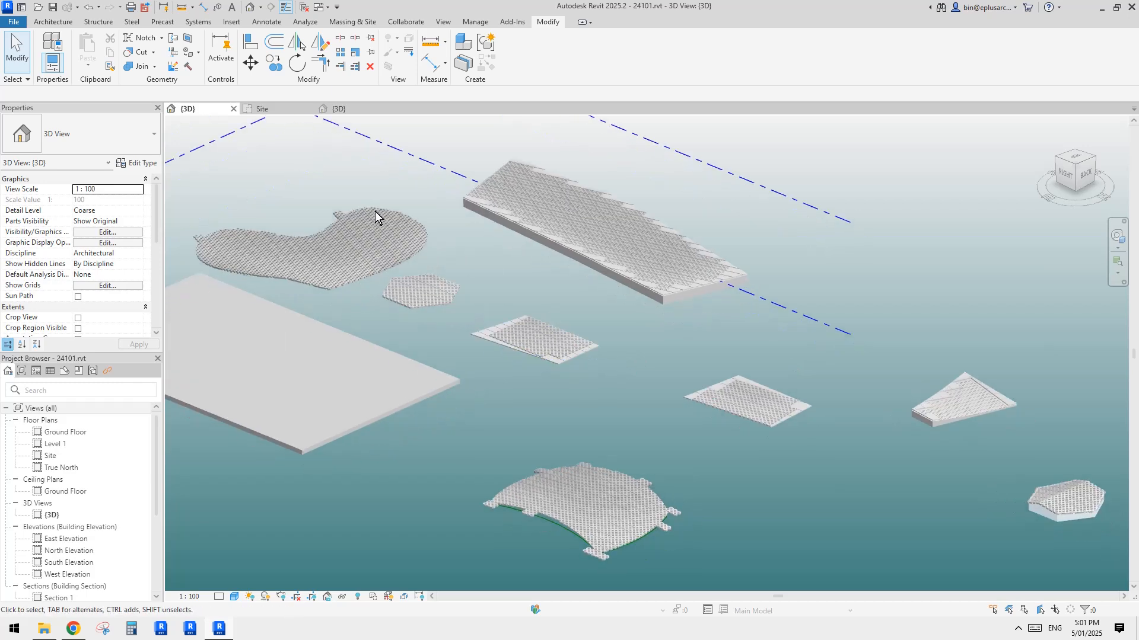
scroll(584, 312, "up", 2)
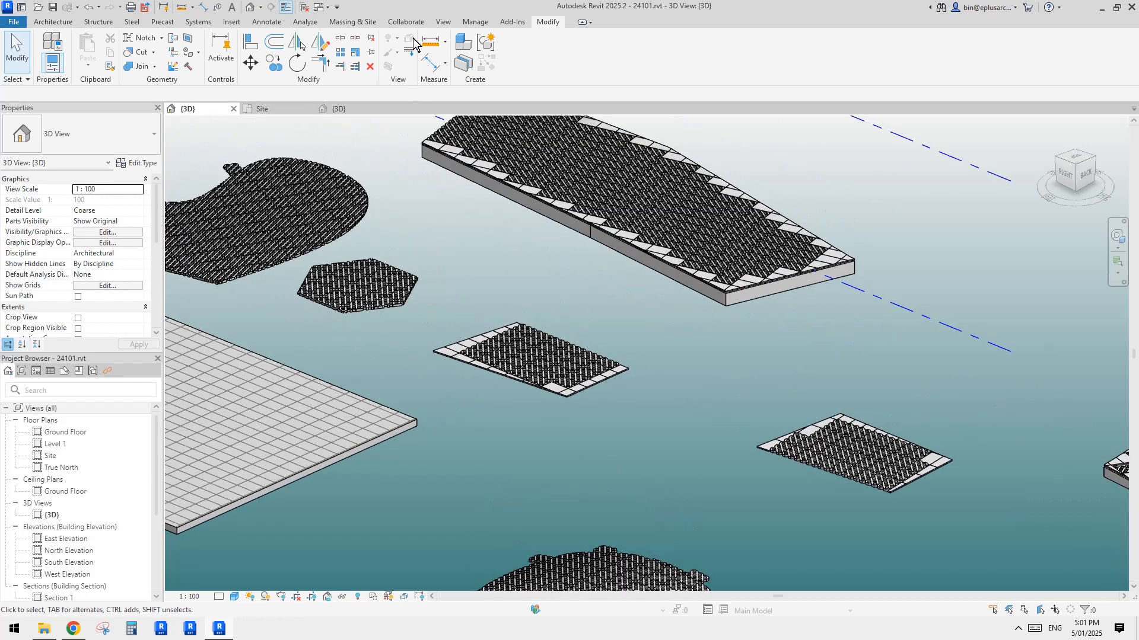
left_click(442, 21)
left_click(692, 62)
left_click(741, 94)
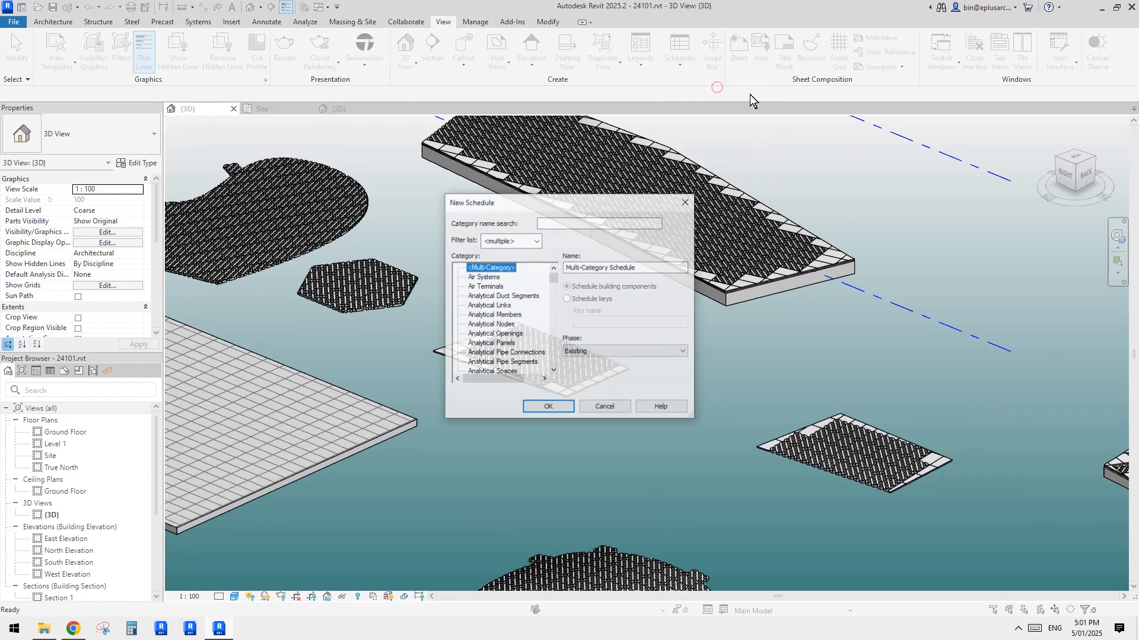
left_click(507, 305)
scroll(509, 333, "down", 3)
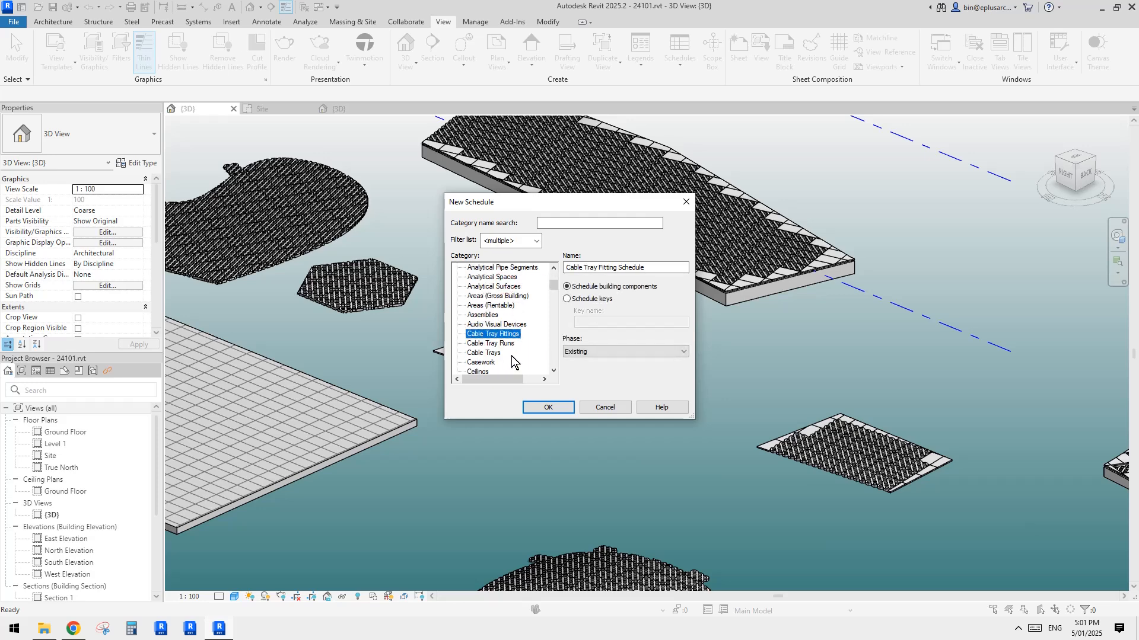
left_click(490, 359)
scroll(490, 364, "down", 2)
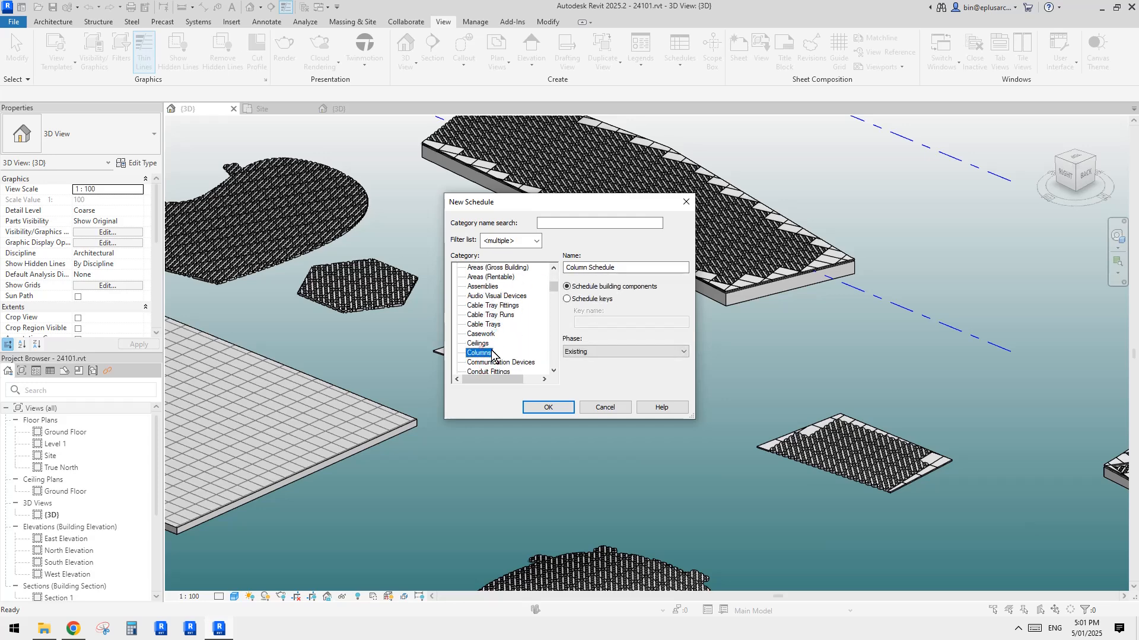
left_click(497, 344)
left_click(487, 362)
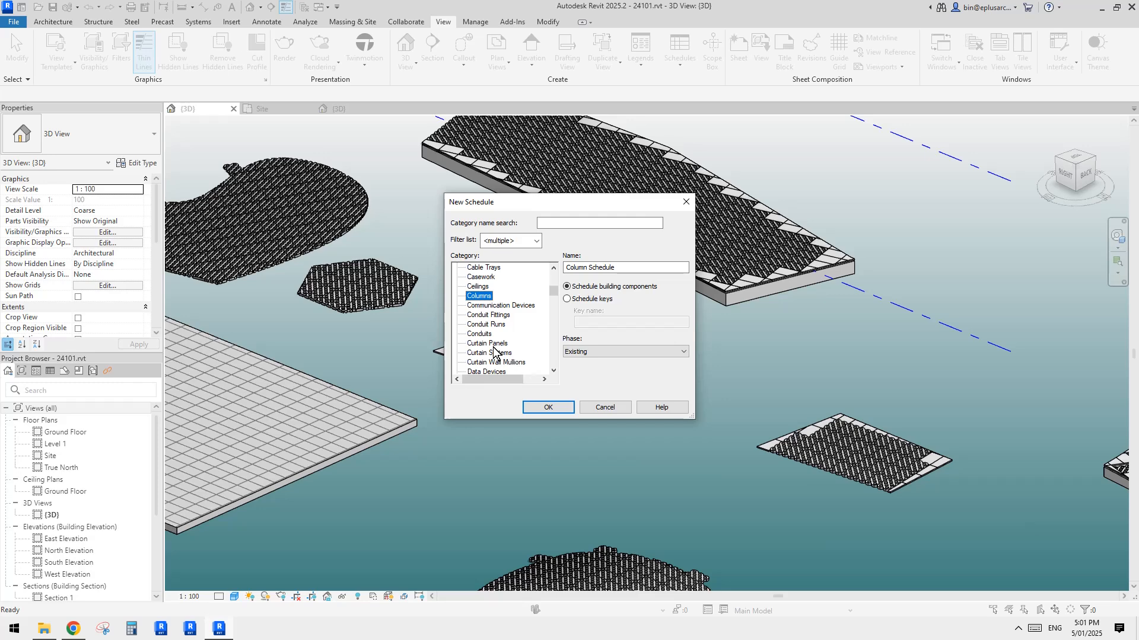
scroll(496, 353, "down", 1)
left_click(598, 352)
left_click(599, 363)
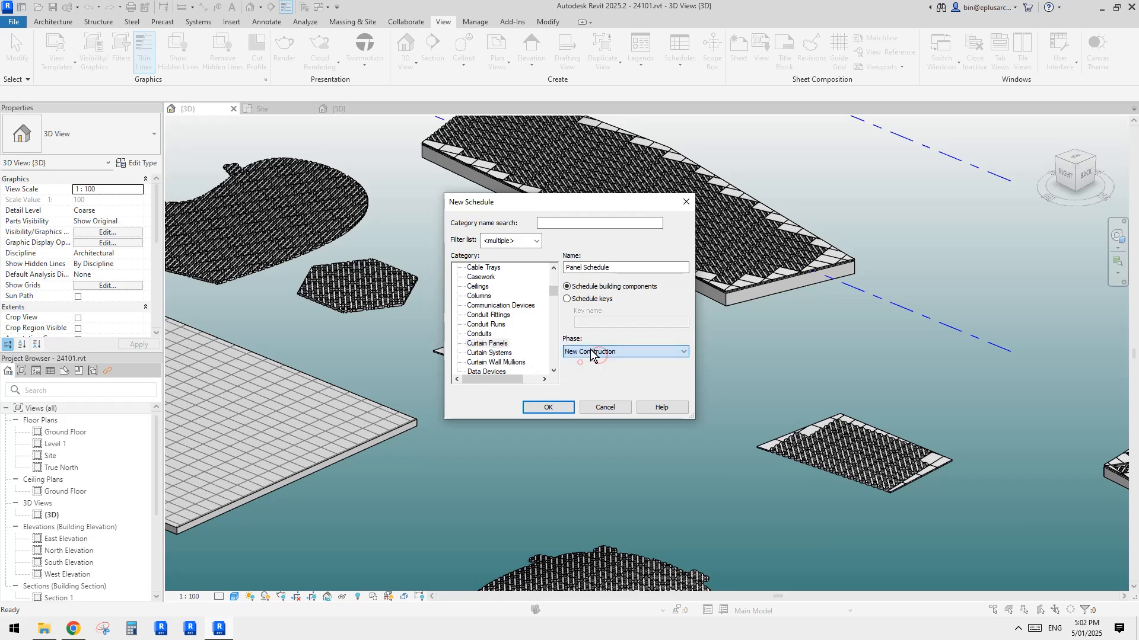
left_click(551, 409)
Add the Family and Count fields to the curtain panel schedule
left_click(585, 415)
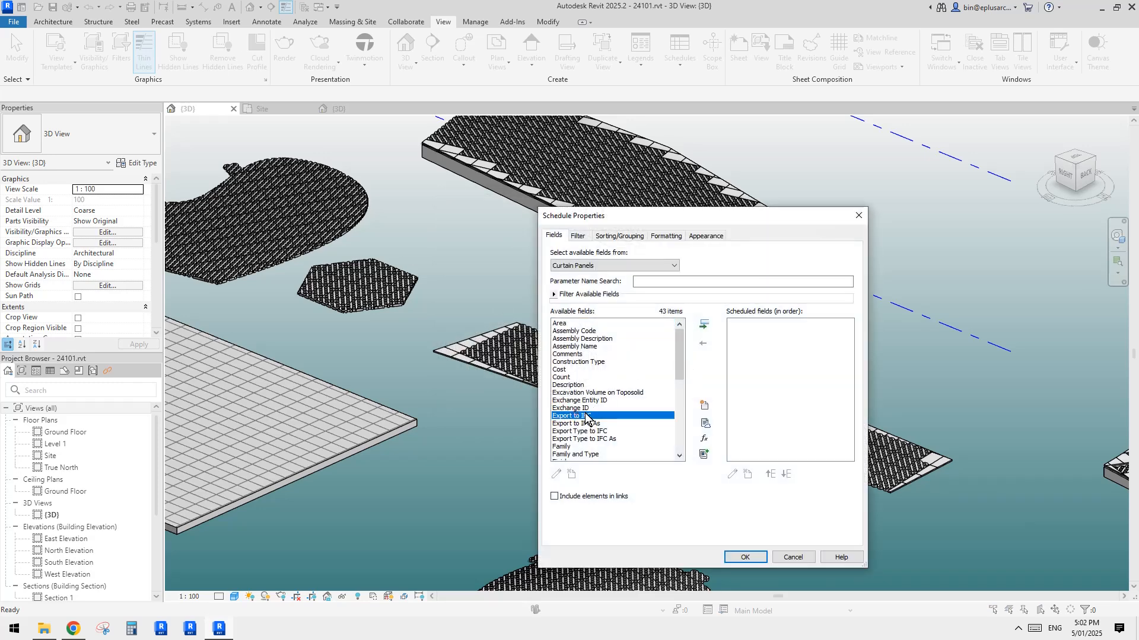
left_click(570, 446)
scroll(569, 447, "down", 3)
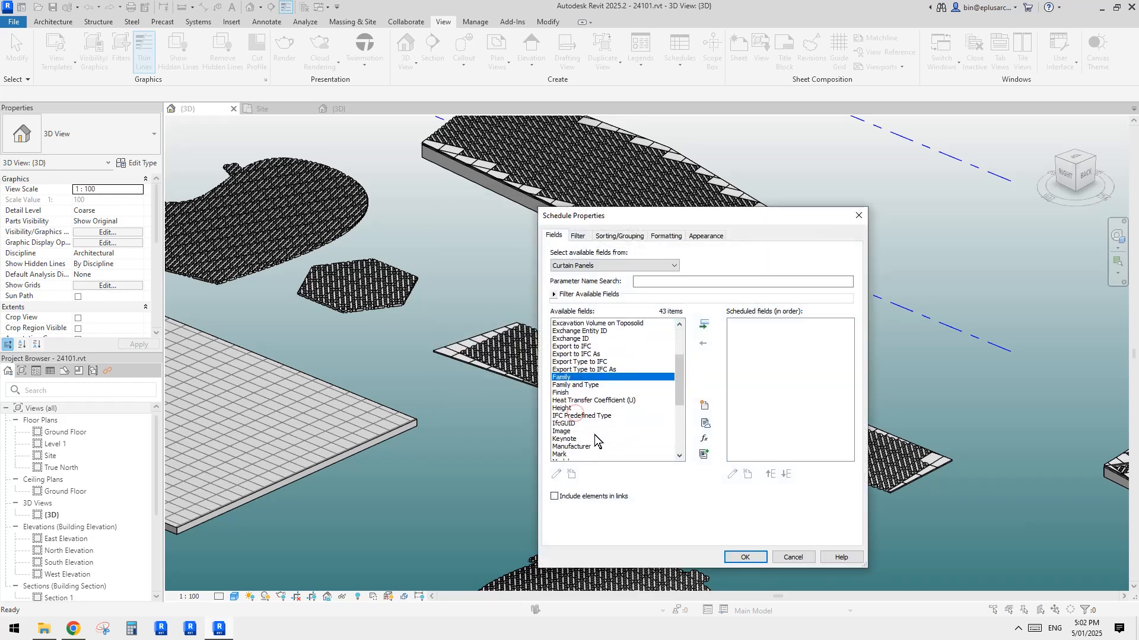
left_click(704, 325)
scroll(678, 343, "up", 3)
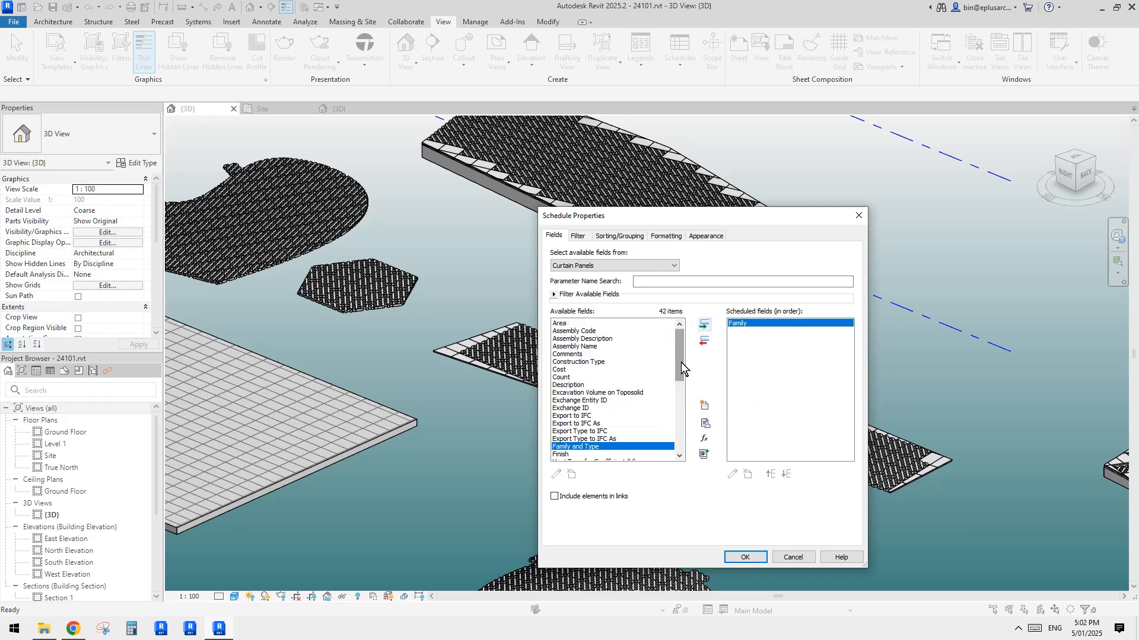
mouse_move(681, 362)
left_mouse_down()
mouse_move(681, 378)
mouse_move(685, 353)
left_mouse_up()
scroll(677, 348, "down", 3)
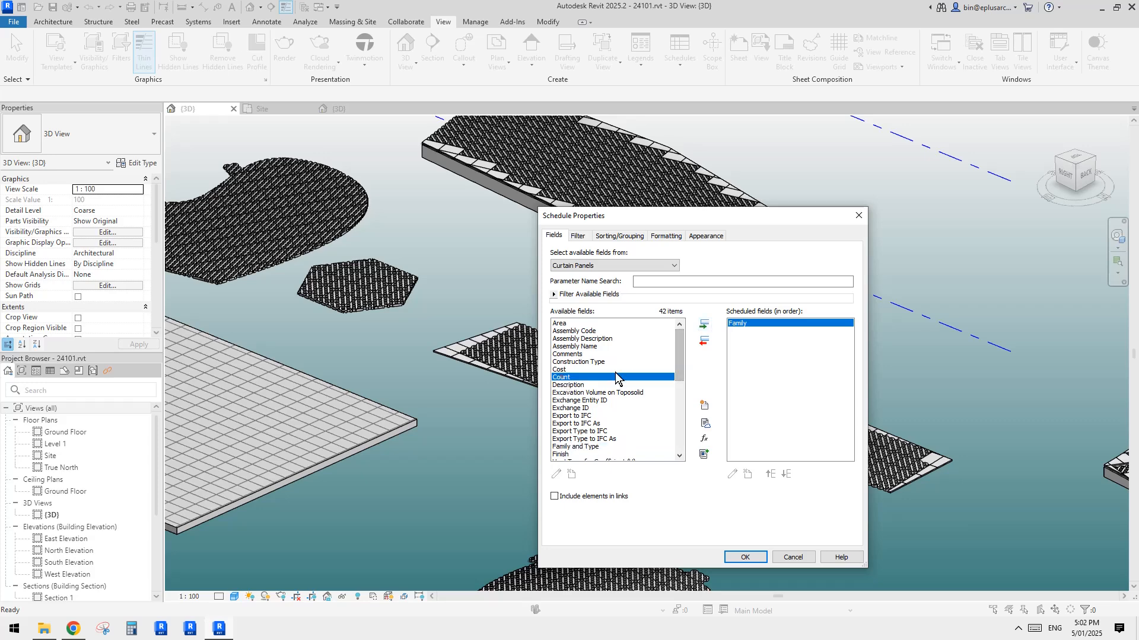
left_click(704, 324)
Sort the curtain panel schedule by Family, turn off itemizing every instance, and generate it
left_click(610, 236)
left_click(683, 253)
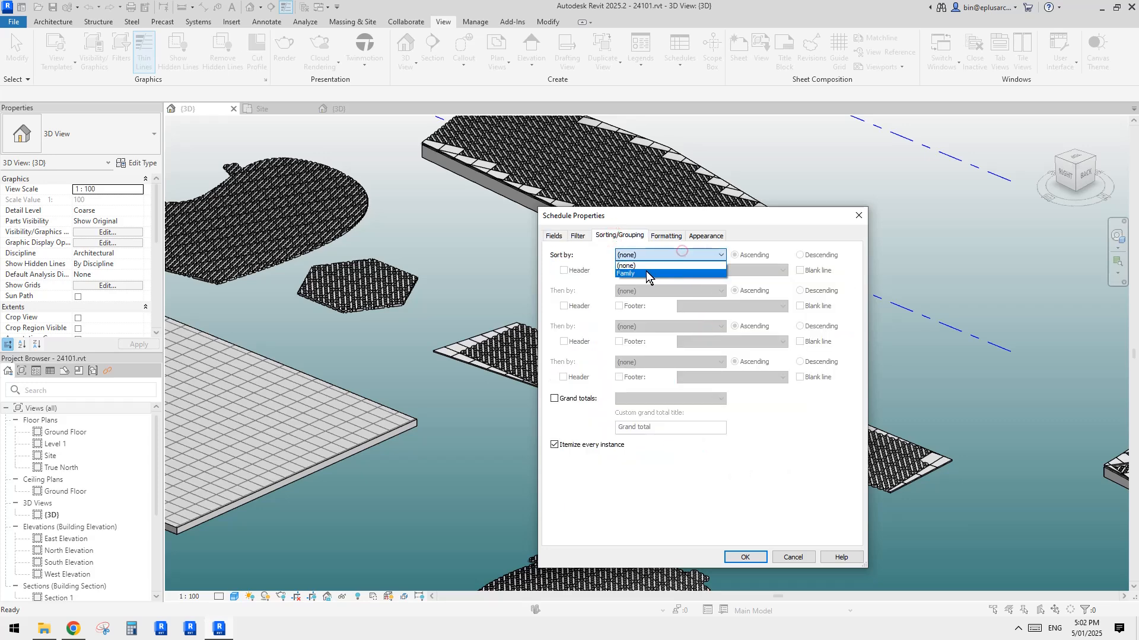
left_click(642, 273)
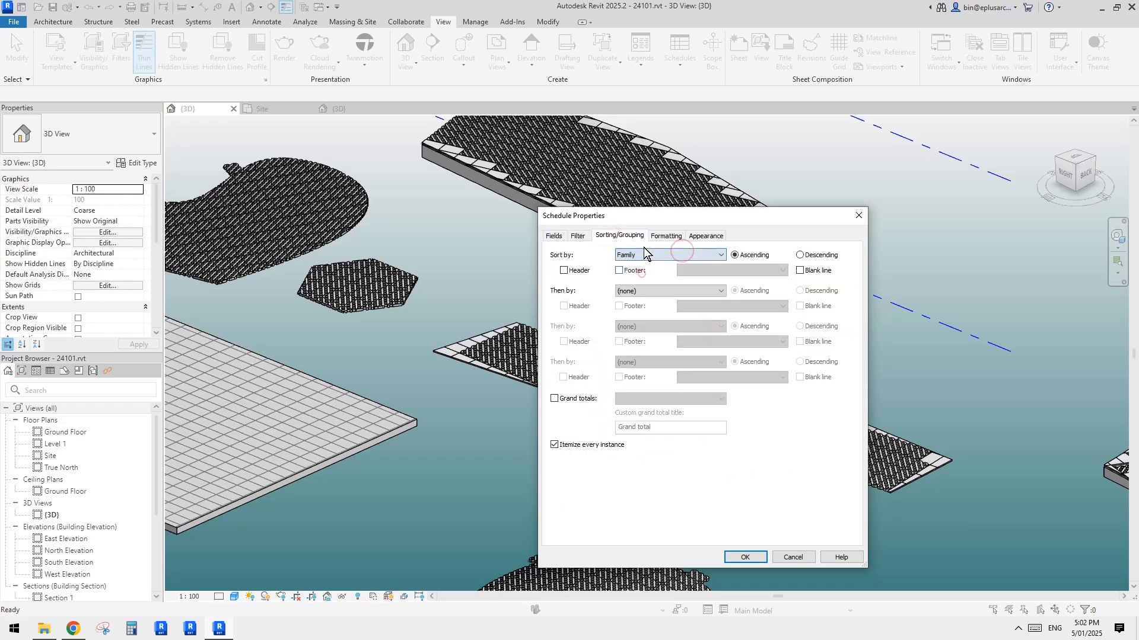
left_click(553, 445)
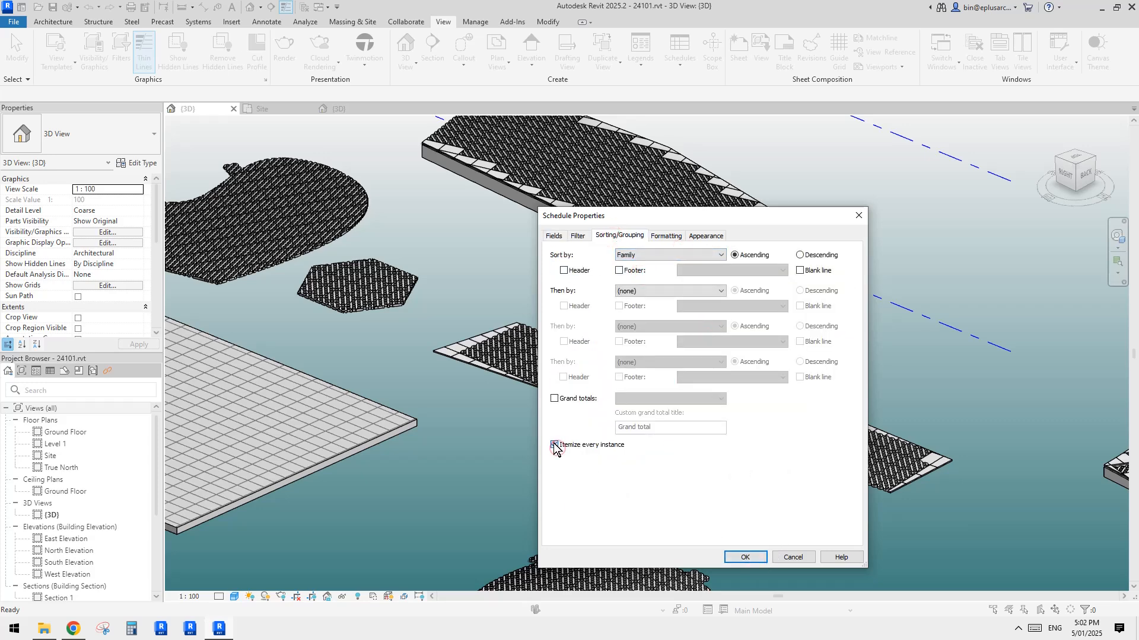
left_click(741, 557)
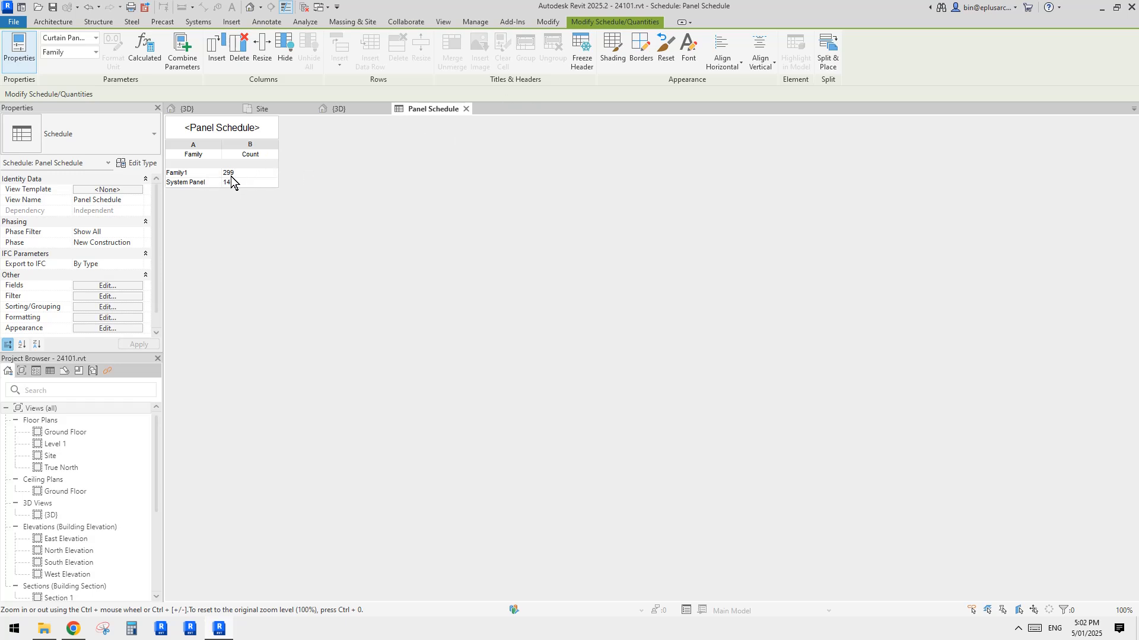
Select a lattice panel on the long sloped surface in the project's 3D view and check its family against the Panel Schedule
left_click(338, 110)
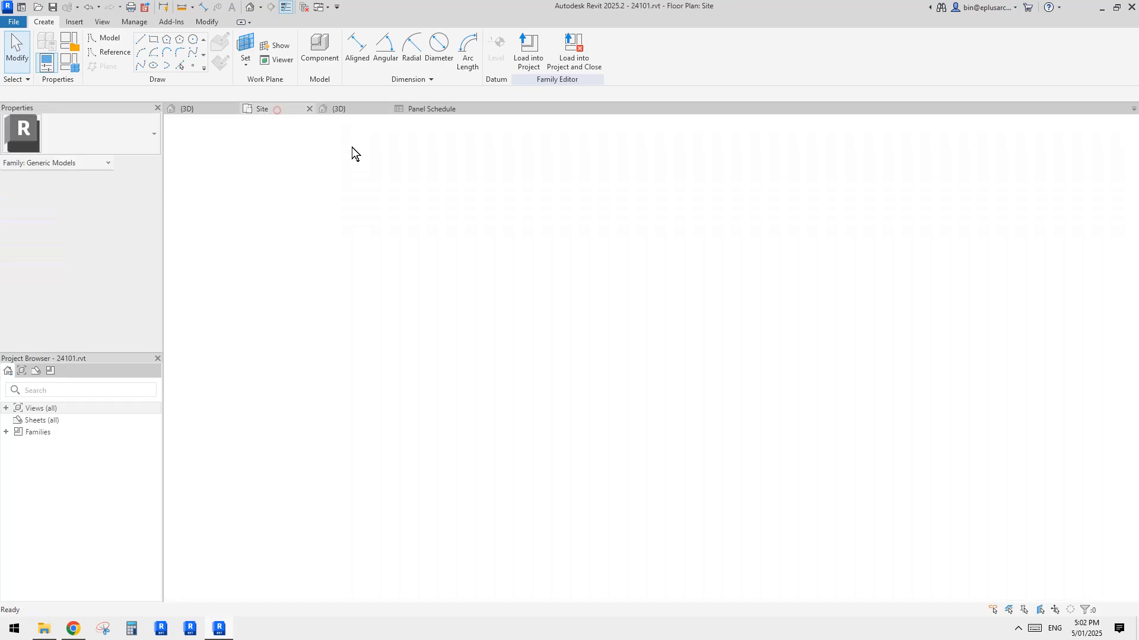
left_click(207, 108)
scroll(632, 281, "up", 8)
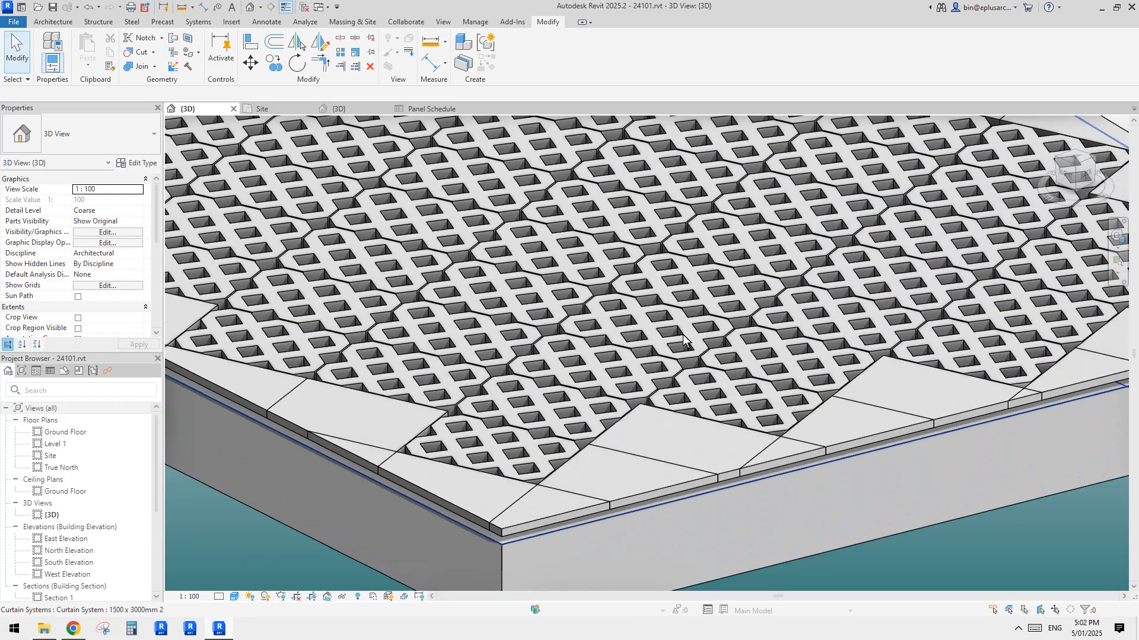
left_click(682, 334)
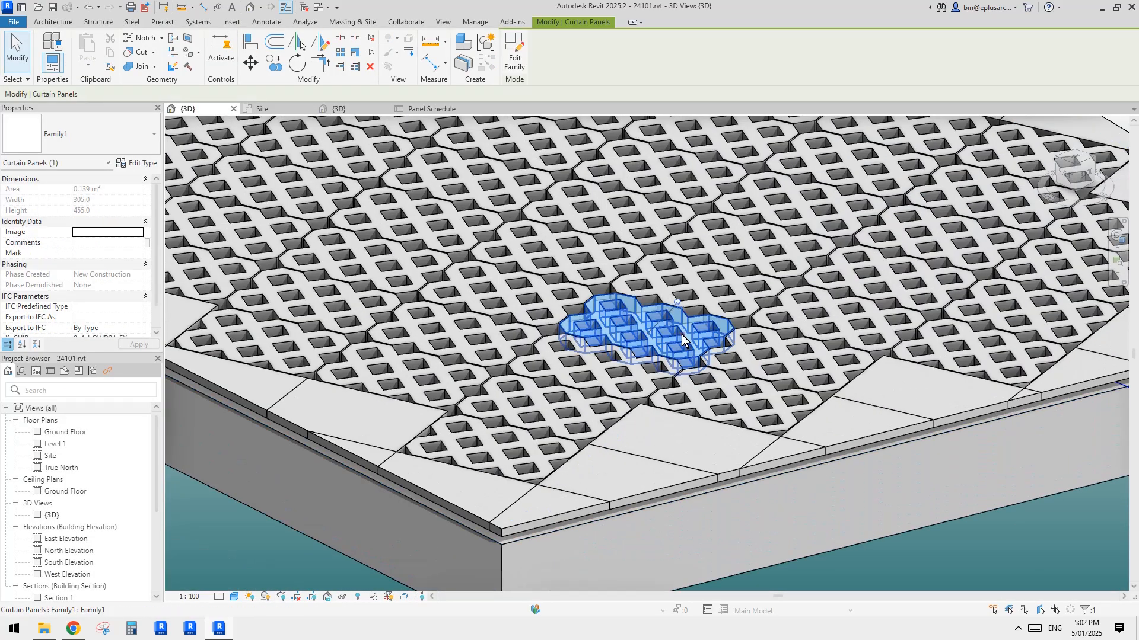
scroll(682, 334, "down", 5)
scroll(721, 335, "up", 5)
scroll(721, 335, "down", 4)
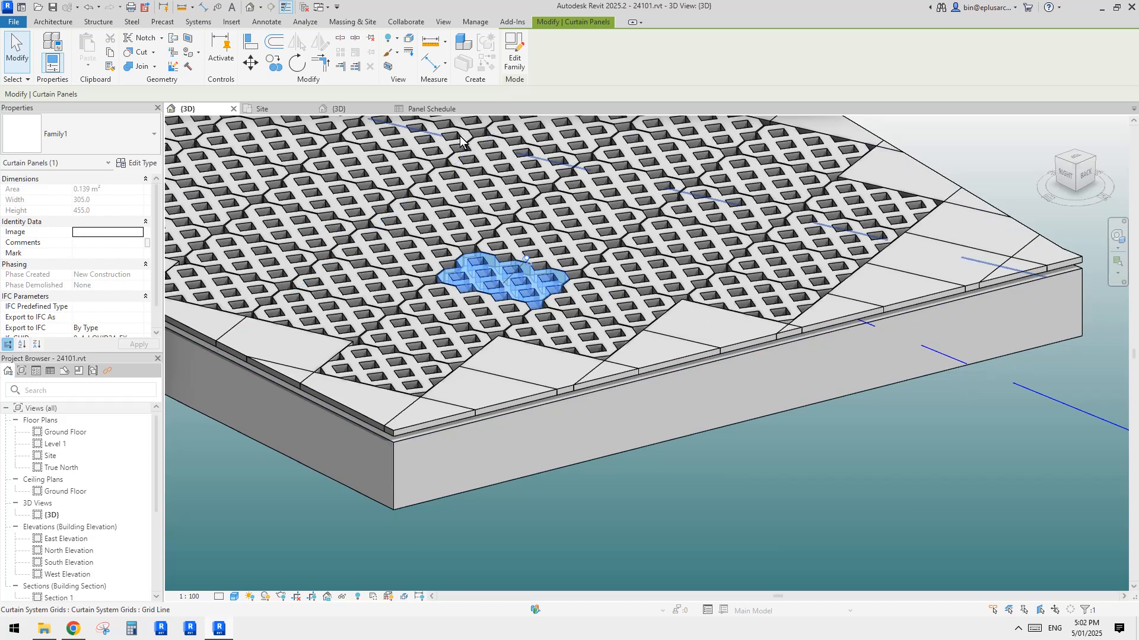
left_click(432, 109)
Select a plain edge panel on the long sloped surface and compare its family with the Panel Schedule
left_click(200, 109)
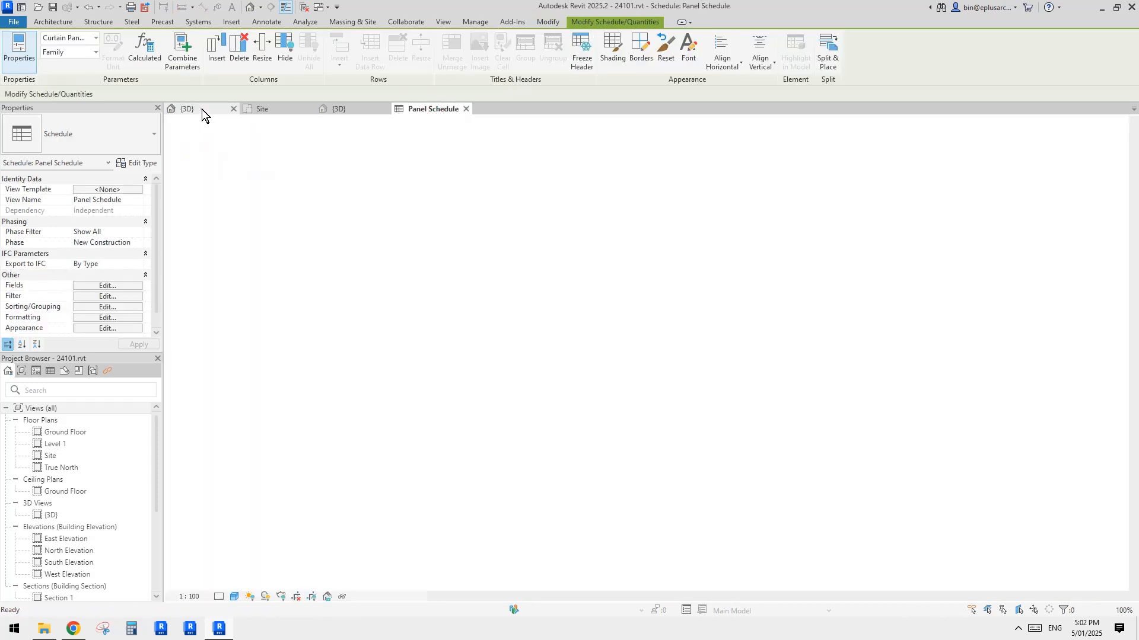
left_click(714, 328)
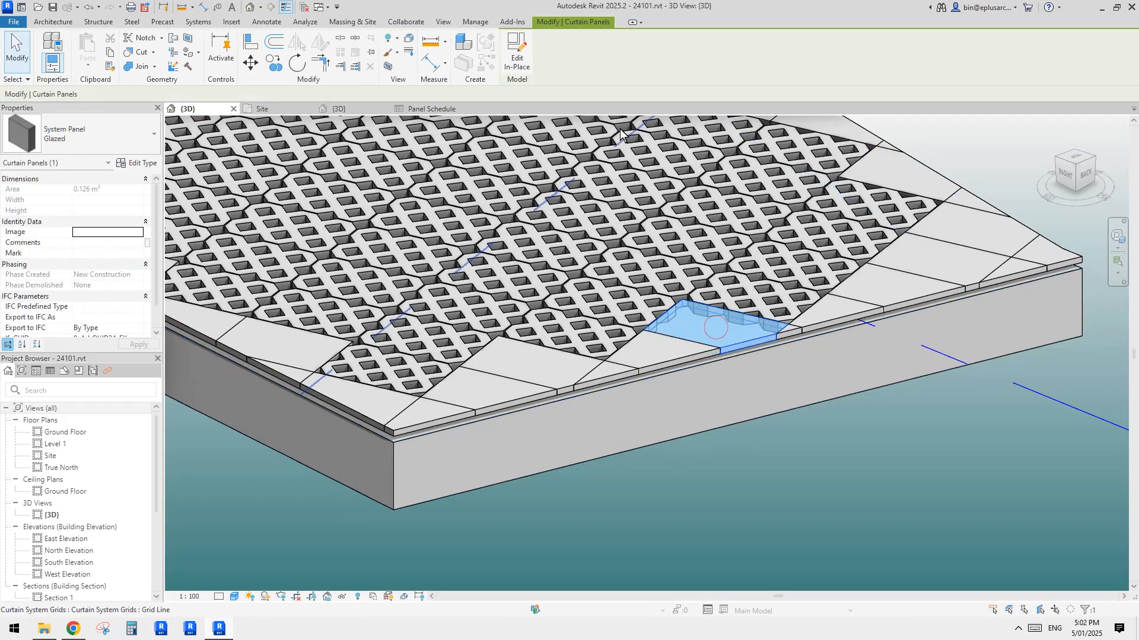
left_click(432, 109)
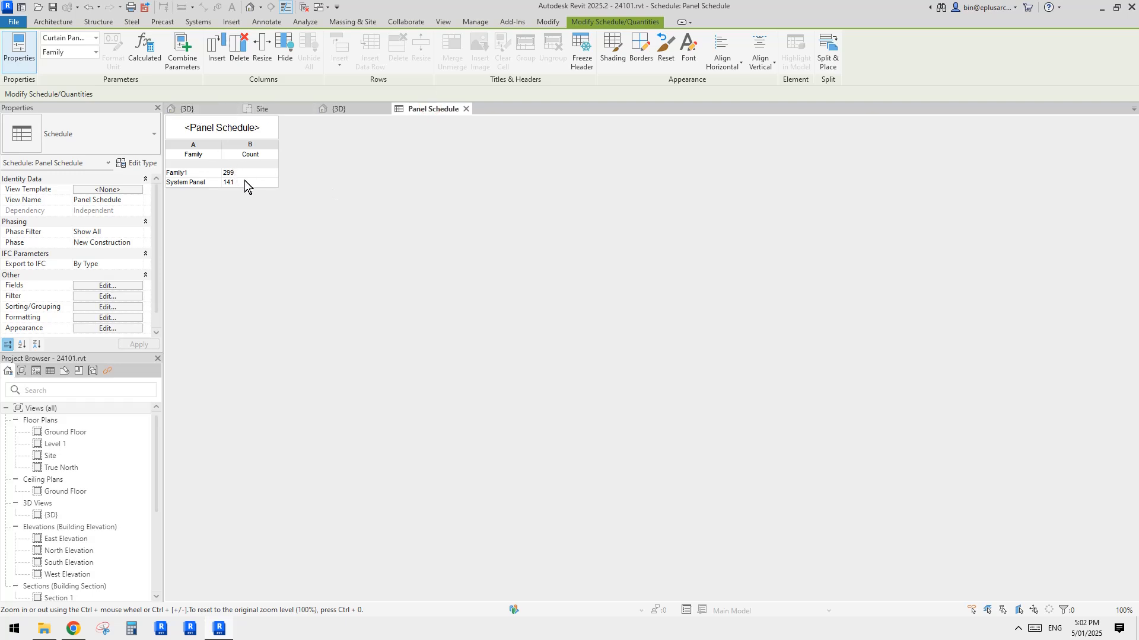
left_click(204, 109)
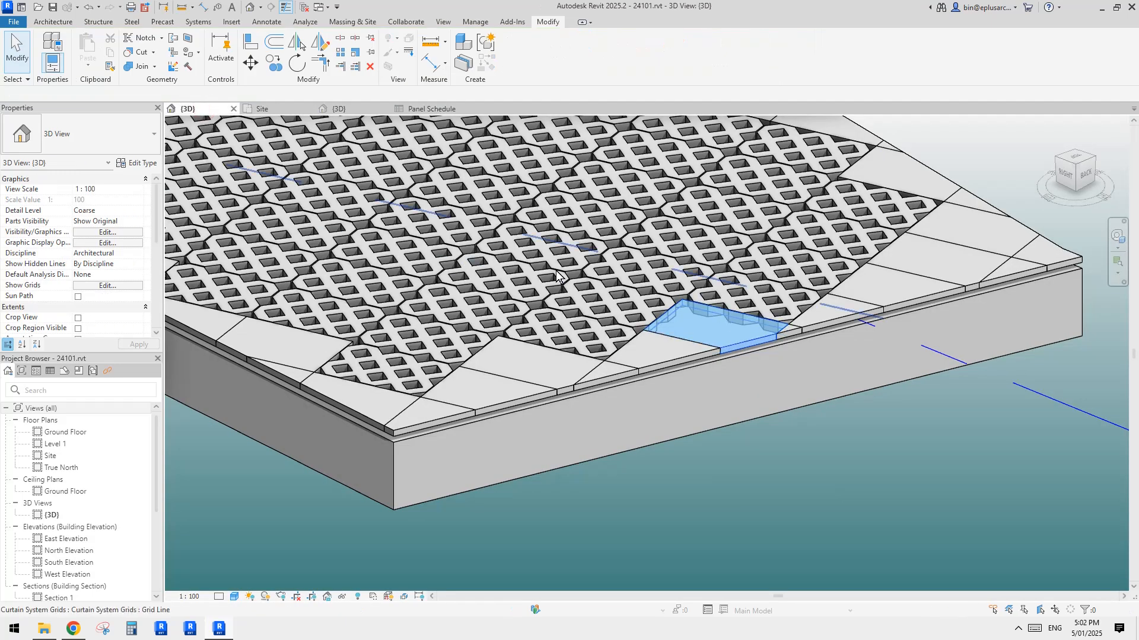
left_click(431, 109)
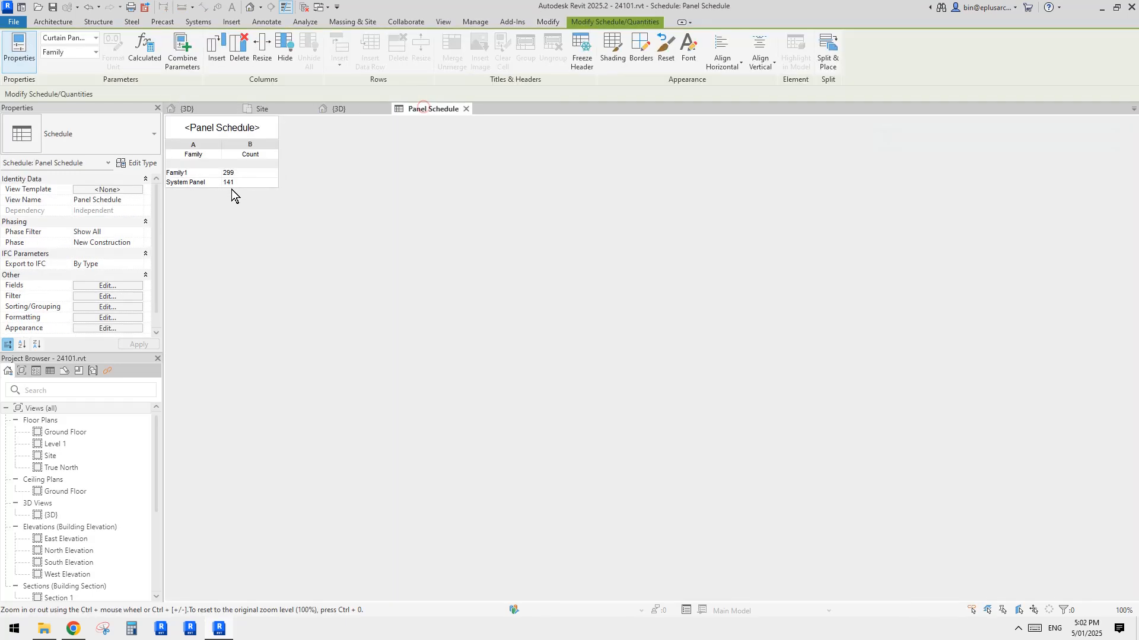
Return to the project's 3D view and look over the long sloped surface and all the other panelled surfaces
left_click(206, 109)
scroll(767, 358, "up", 4)
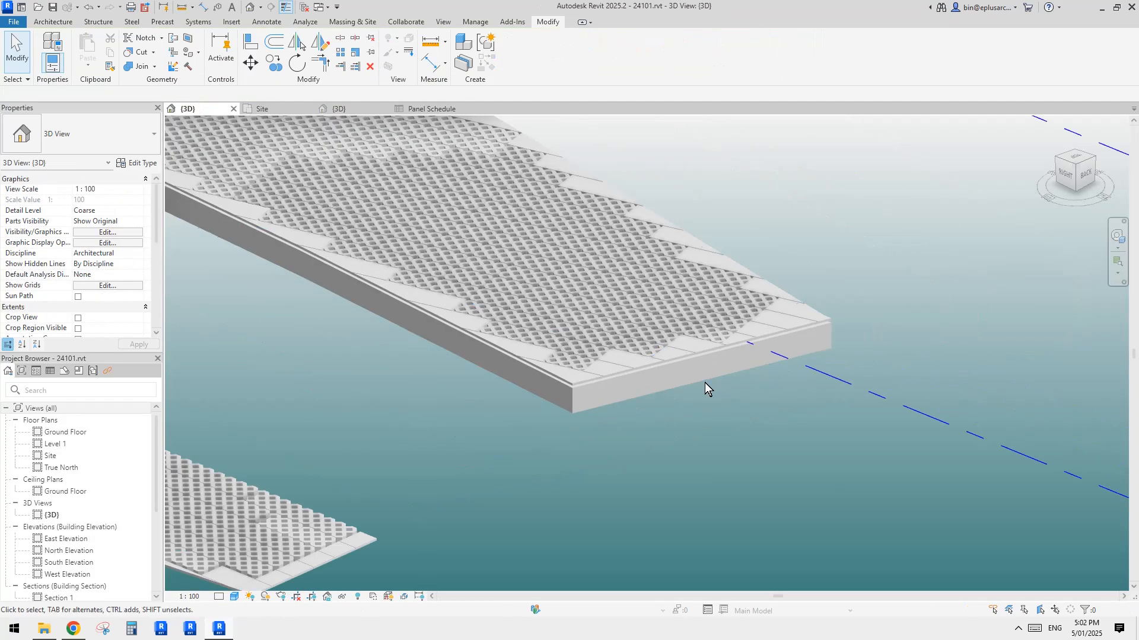
scroll(705, 382, "down", 2)
scroll(747, 334, "down", 4)
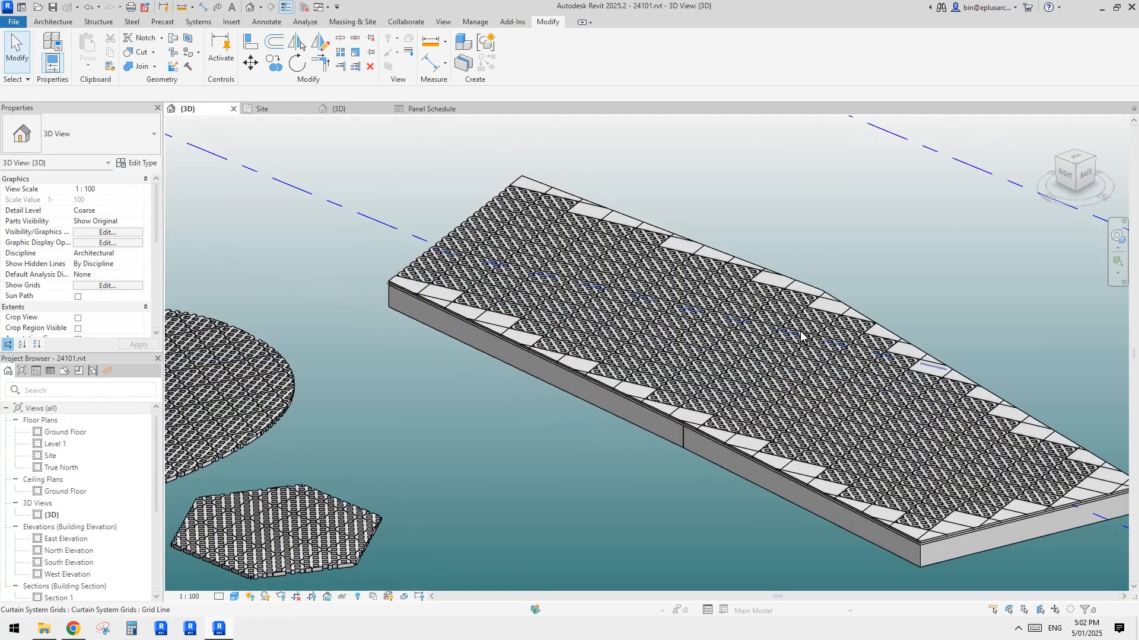
scroll(800, 337, "down", 2)
scroll(767, 348, "down", 2)
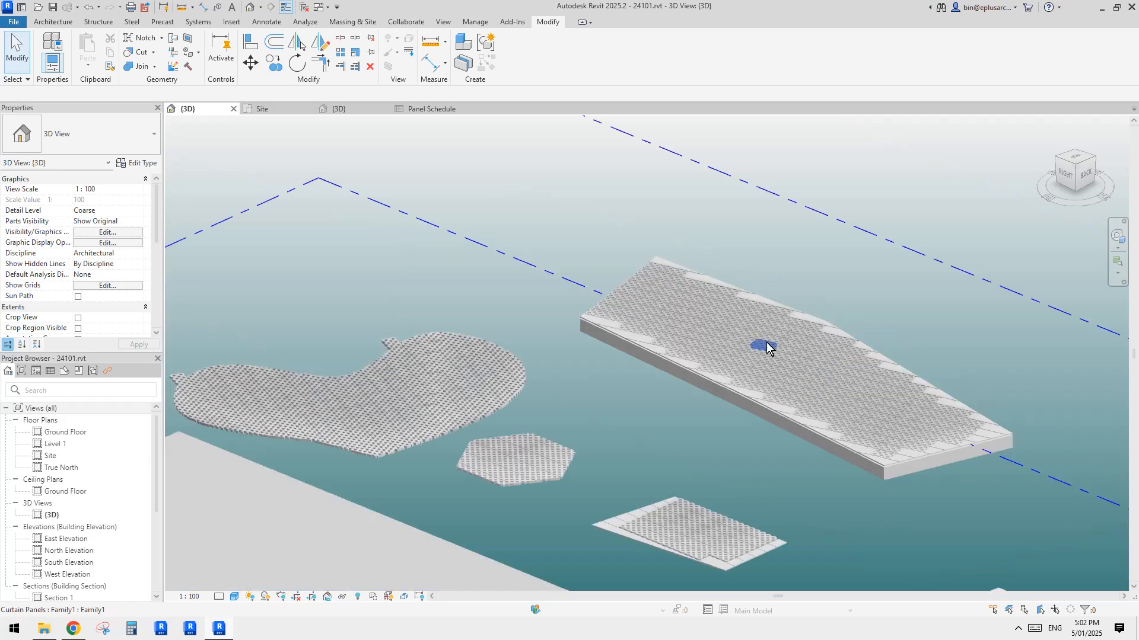
scroll(747, 359, "down", 3)
middle_click_drag(732, 368, 731, 431, "shift")
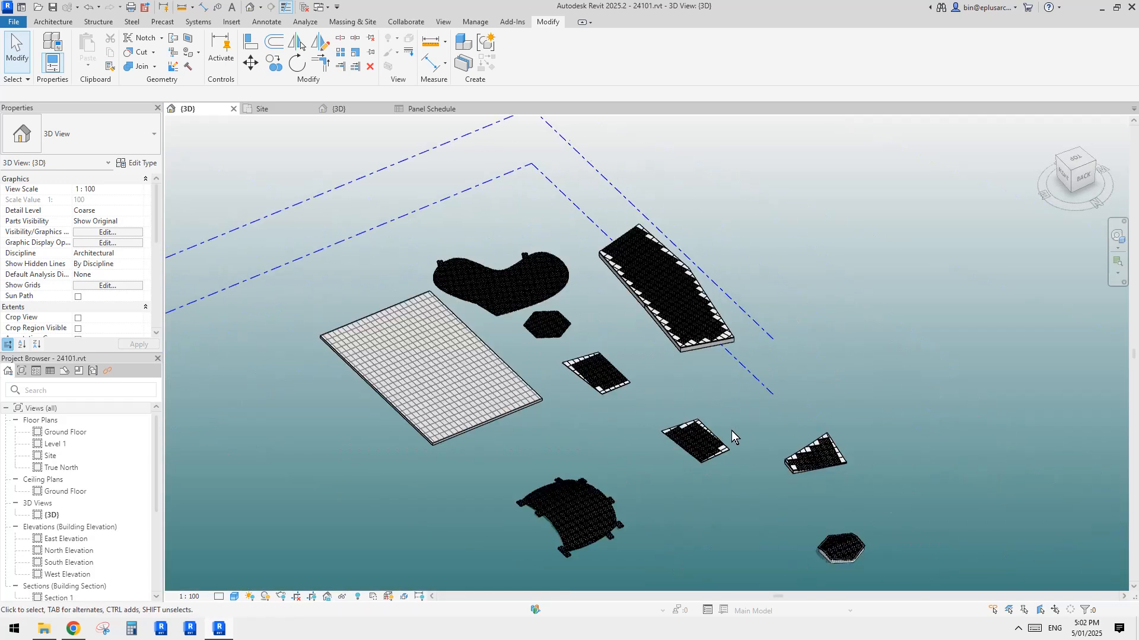
scroll(681, 471, "up", 4)
scroll(661, 483, "down", 2)
middle_click_drag(661, 483, 744, 439)
scroll(781, 424, "up", 2)
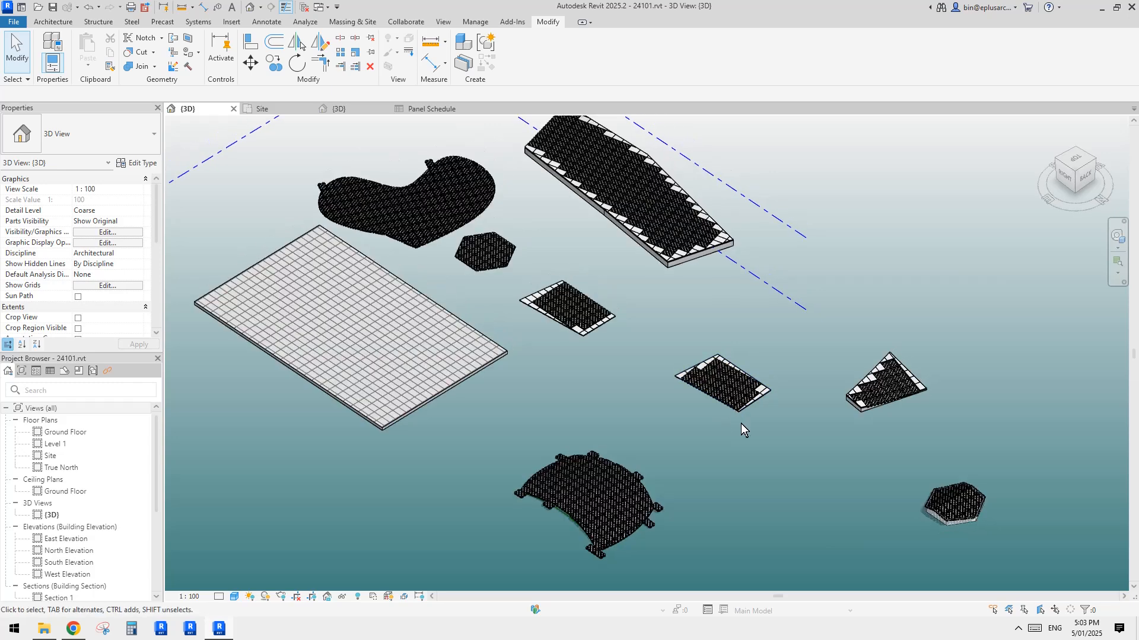
middle_click_drag(741, 424, 635, 422, "shift")
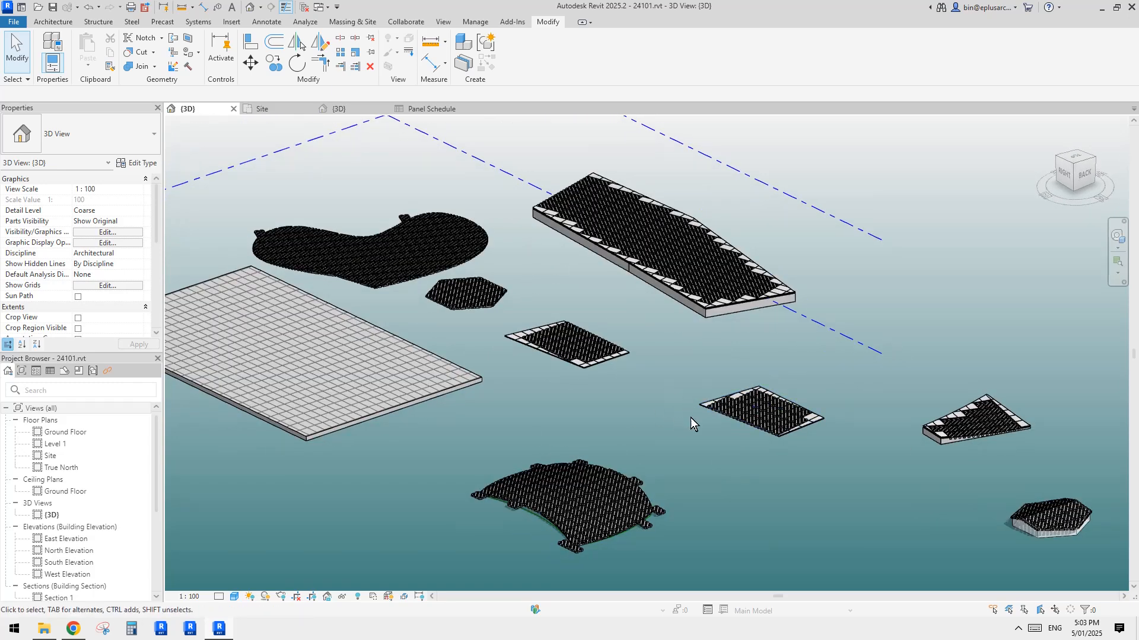
middle_click_drag(671, 443, 685, 451)
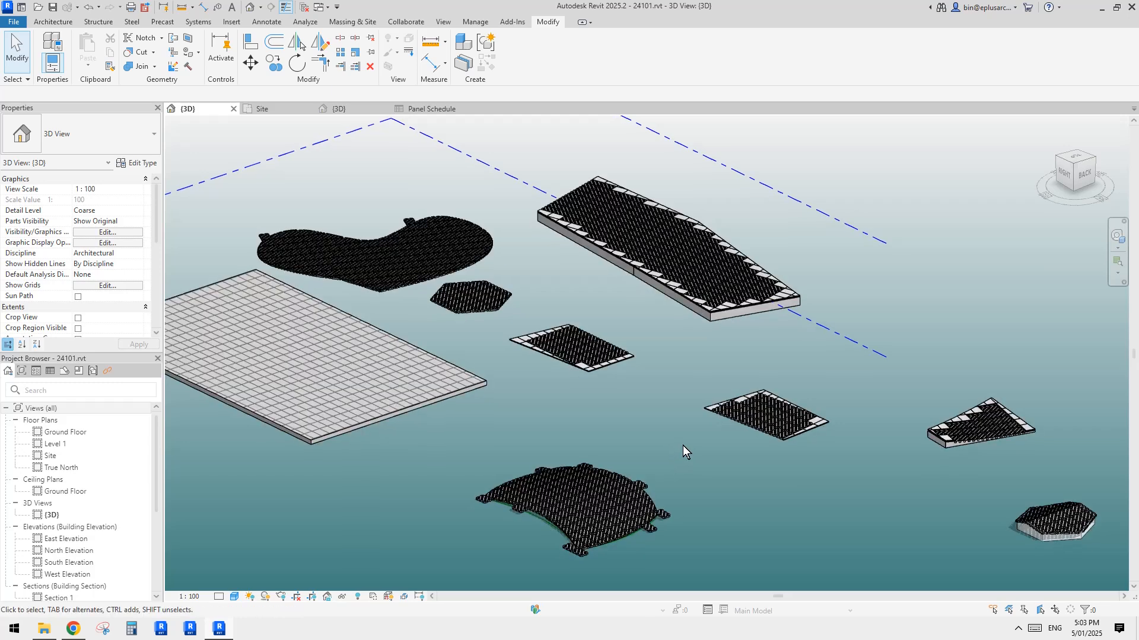